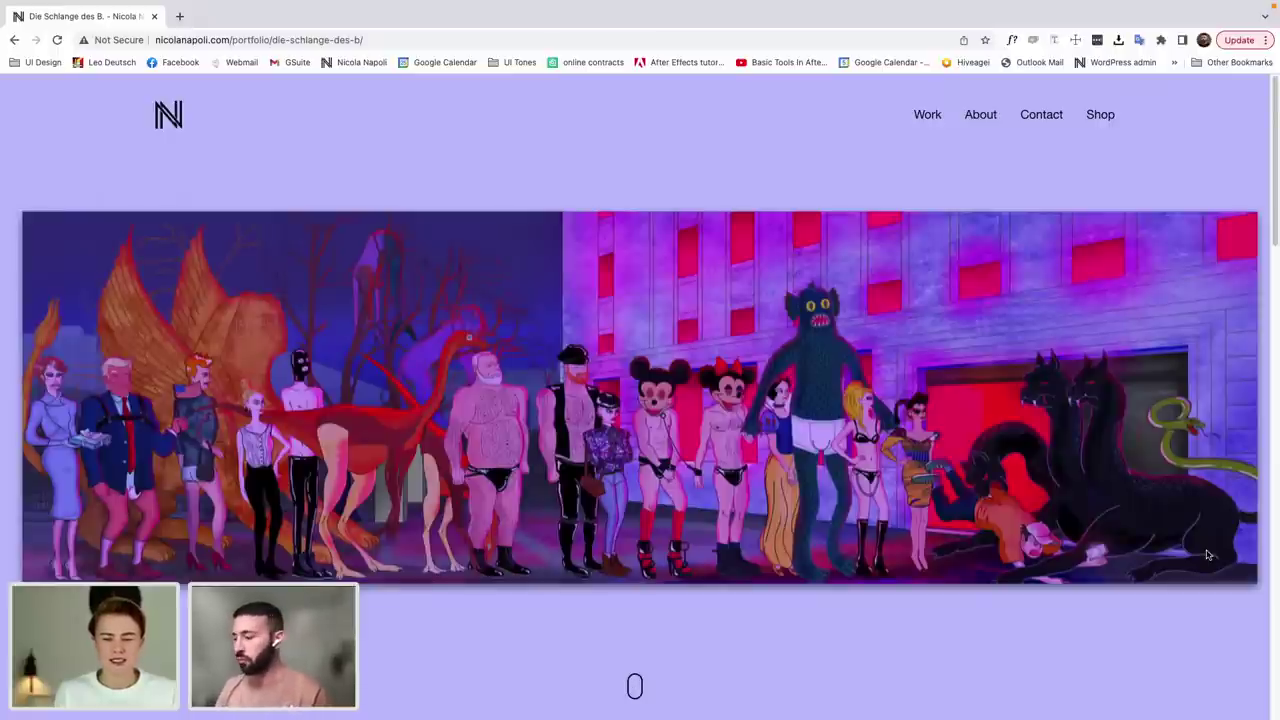
Step: Open the bookmarked portfolio site's page listing all works
{"action": "left_click", "coordinate": [352, 64]}
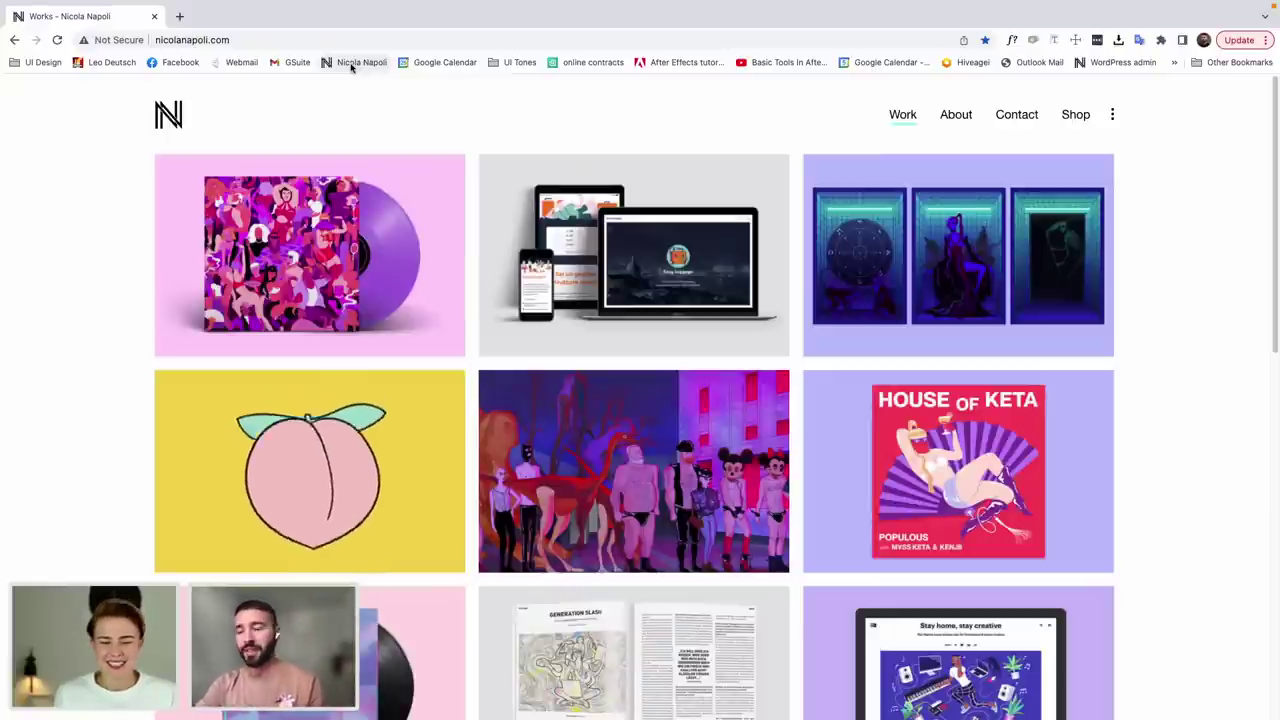
Step: Switch to Illustrator and select the 00_sketch layer of the siren and goat drawing
{"action": "key", "text": "ctrl+Left"}
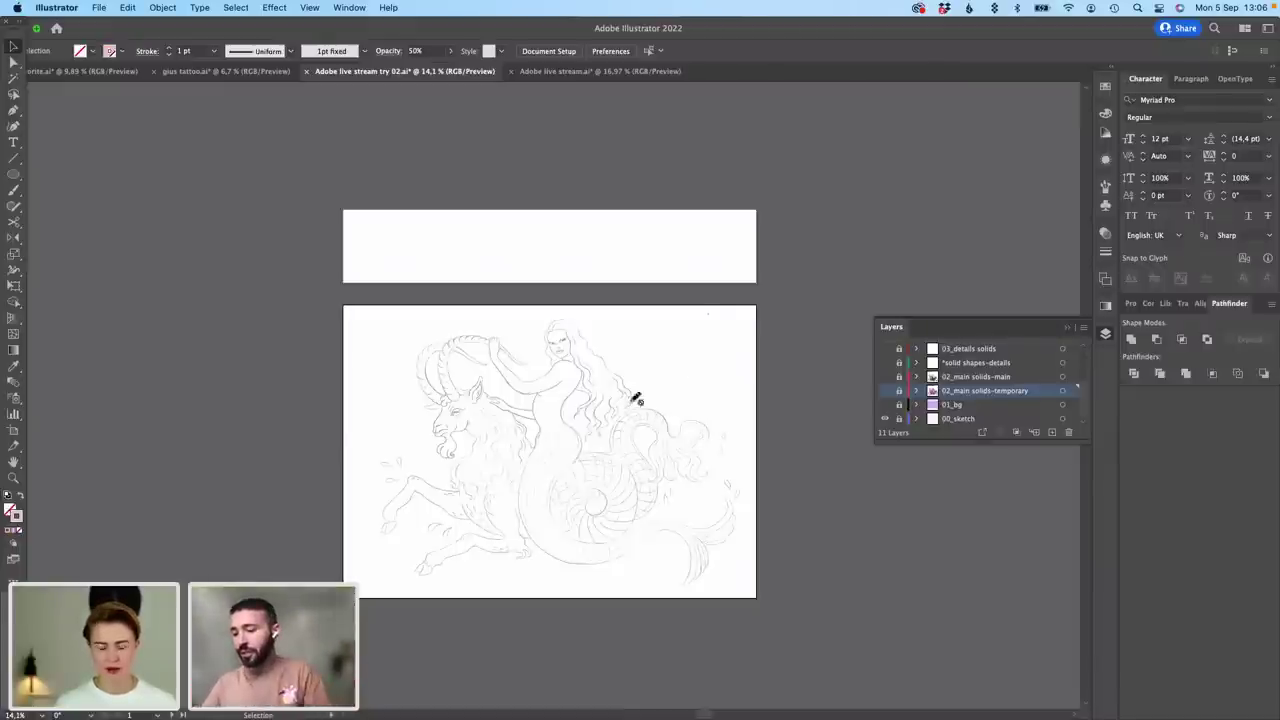
{"action": "scroll", "coordinate": [757, 449], "scroll_direction": "up", "scroll_amount": 1}
{"action": "scroll", "coordinate": [757, 449], "scroll_direction": "up", "scroll_amount": 1}
{"action": "left_click_drag", "start_coordinate": [764, 361], "coordinate": [783, 311]}
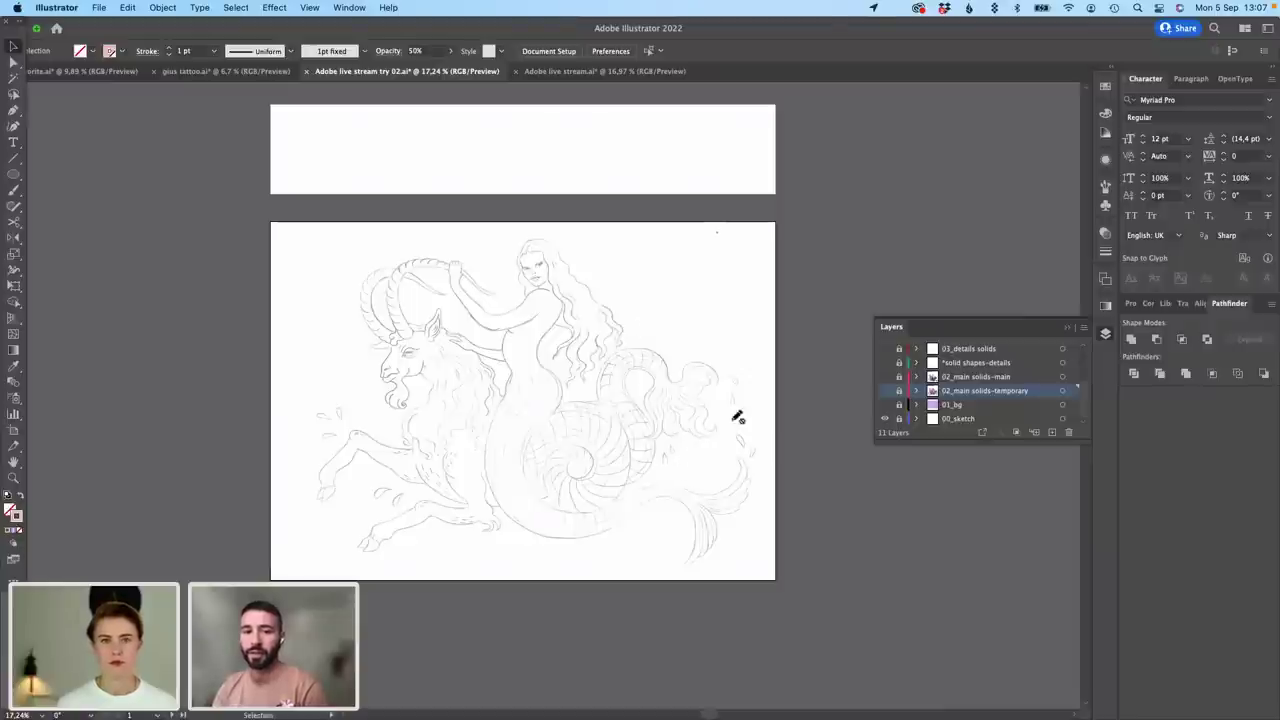
{"action": "left_click", "coordinate": [1035, 422]}
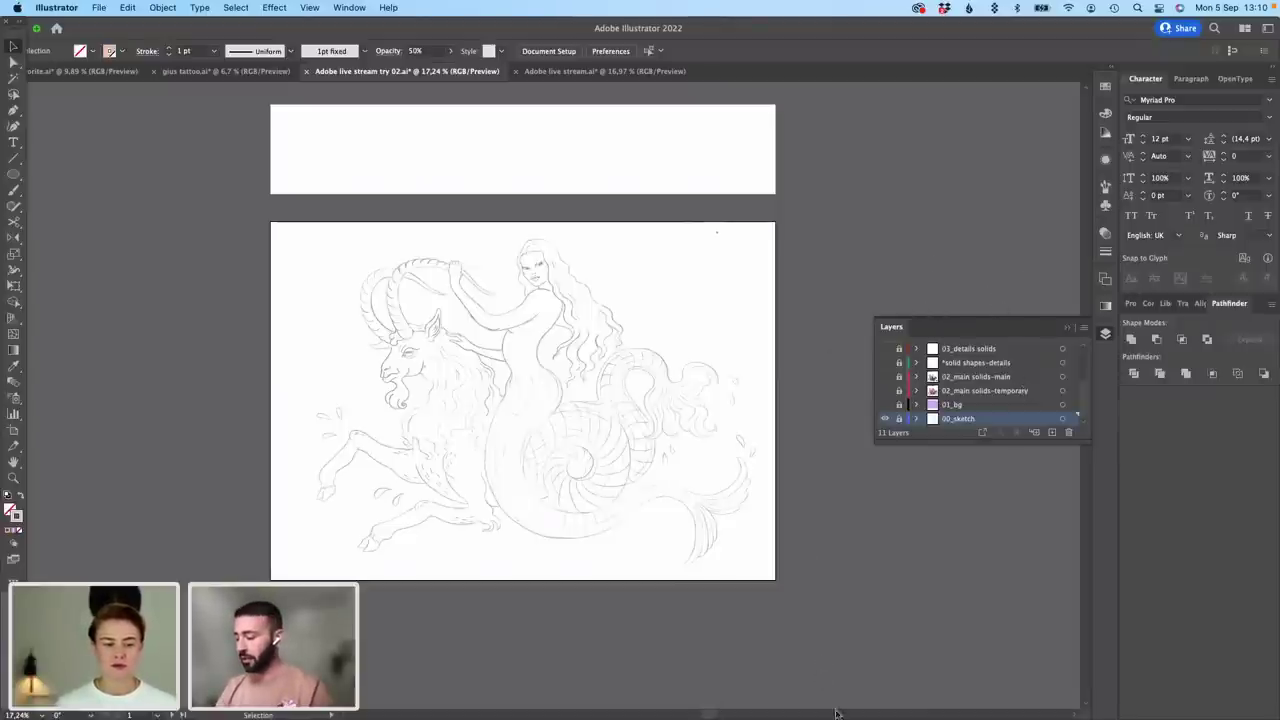
Step: Switch to Photoshop to examine the layered colour version of the illustration, and return to Illustrator
{"action": "mouse_move", "coordinate": [840, 712]}
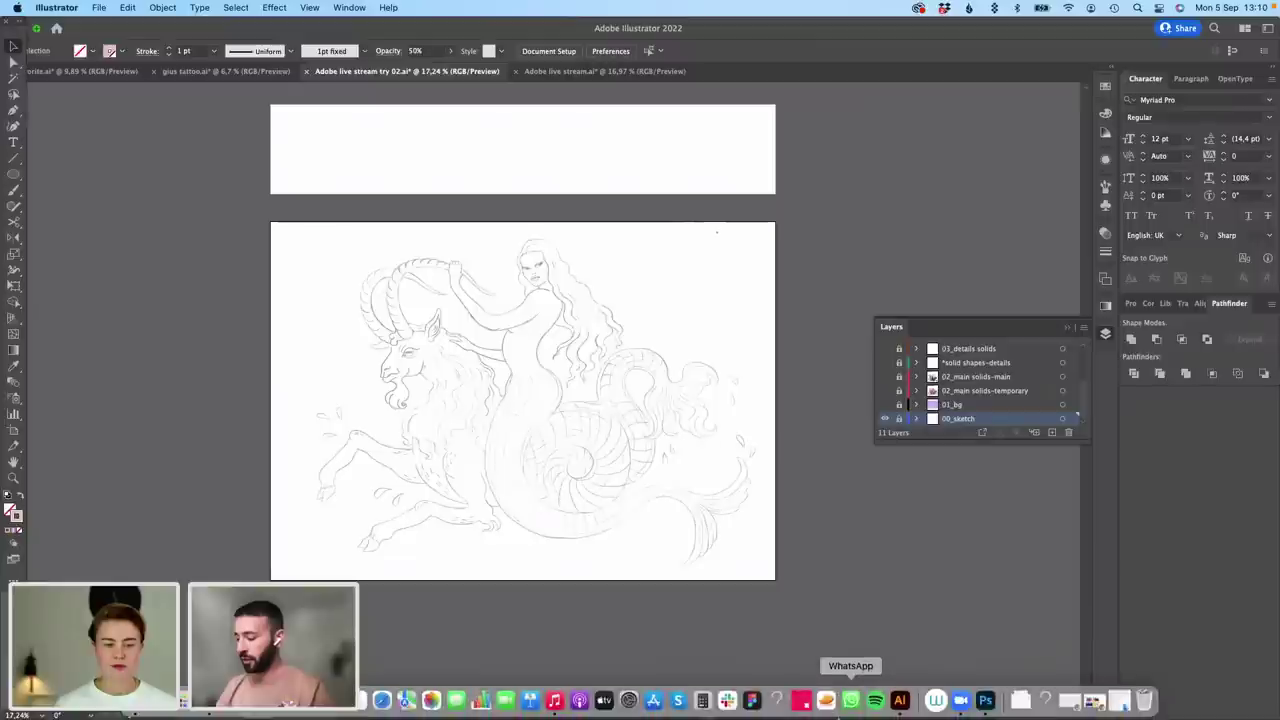
{"action": "left_click", "coordinate": [985, 702]}
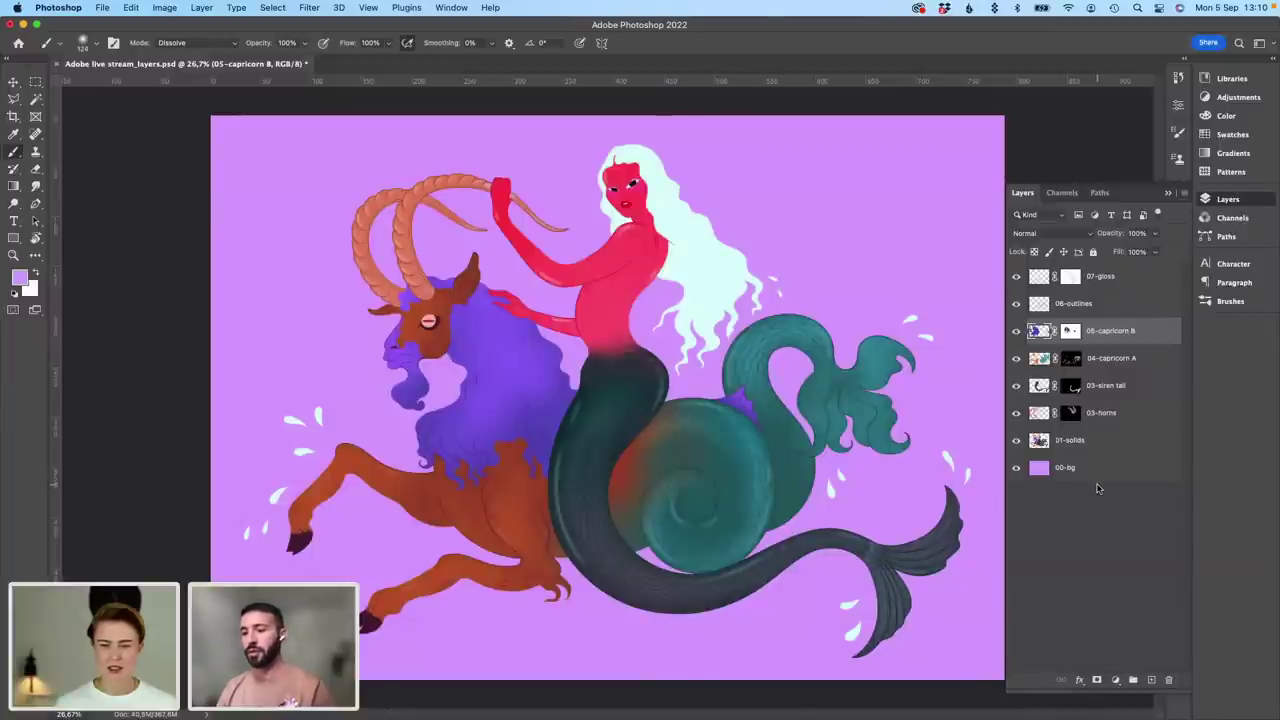
{"action": "left_click_drag", "start_coordinate": [830, 28], "coordinate": [1020, 28]}
{"action": "left_click", "coordinate": [148, 127]}
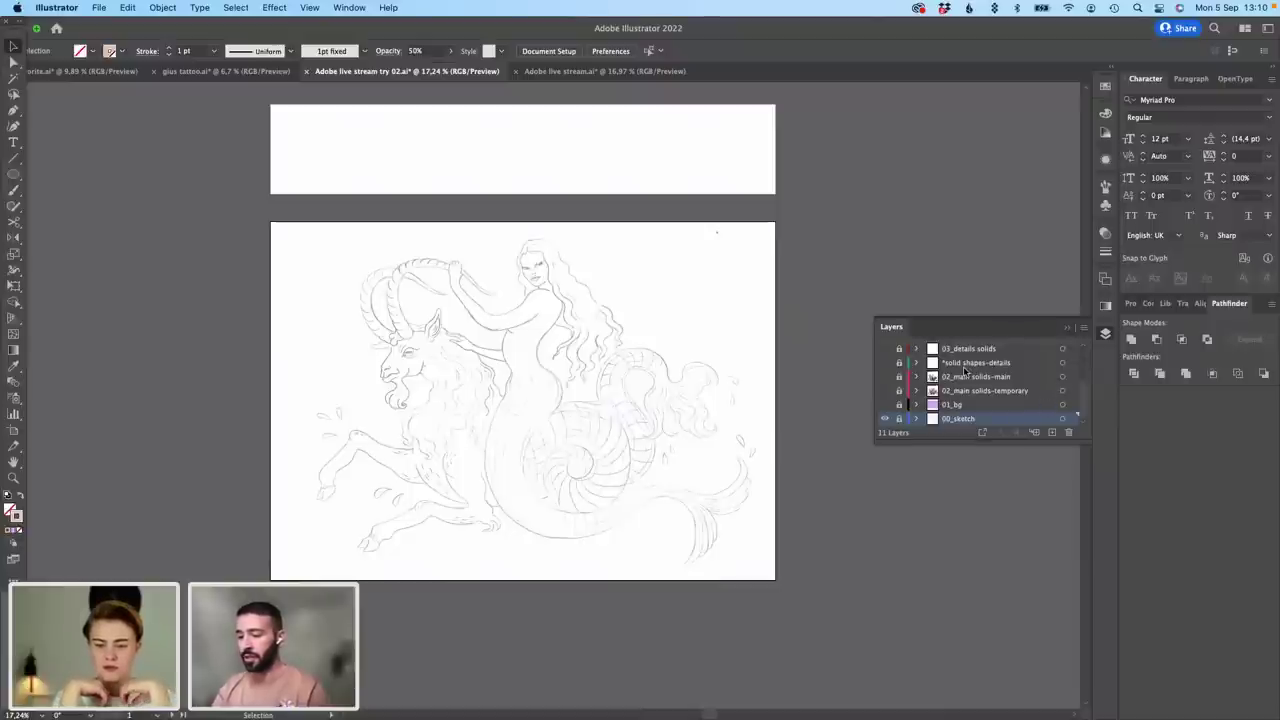
Step: Create a new layer named "*solid shapes" directly above the 01_bg layer
{"action": "left_click", "coordinate": [1011, 405]}
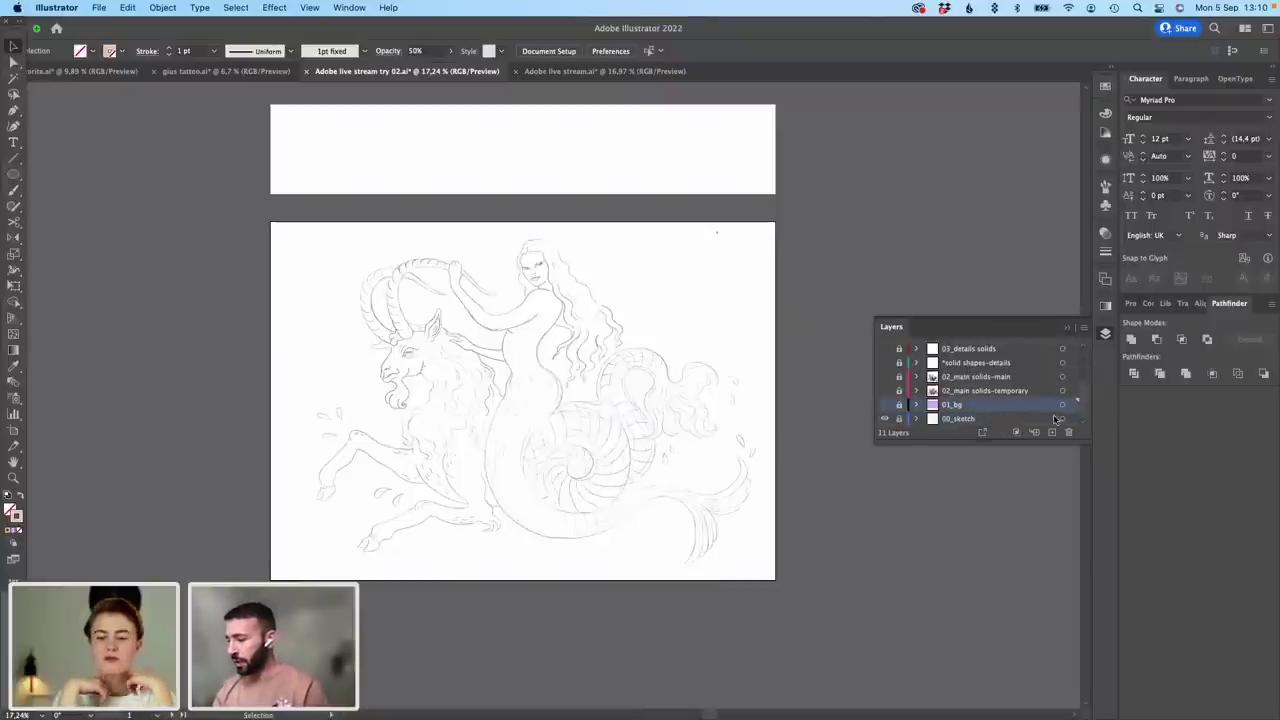
{"action": "left_click", "coordinate": [1084, 330]}
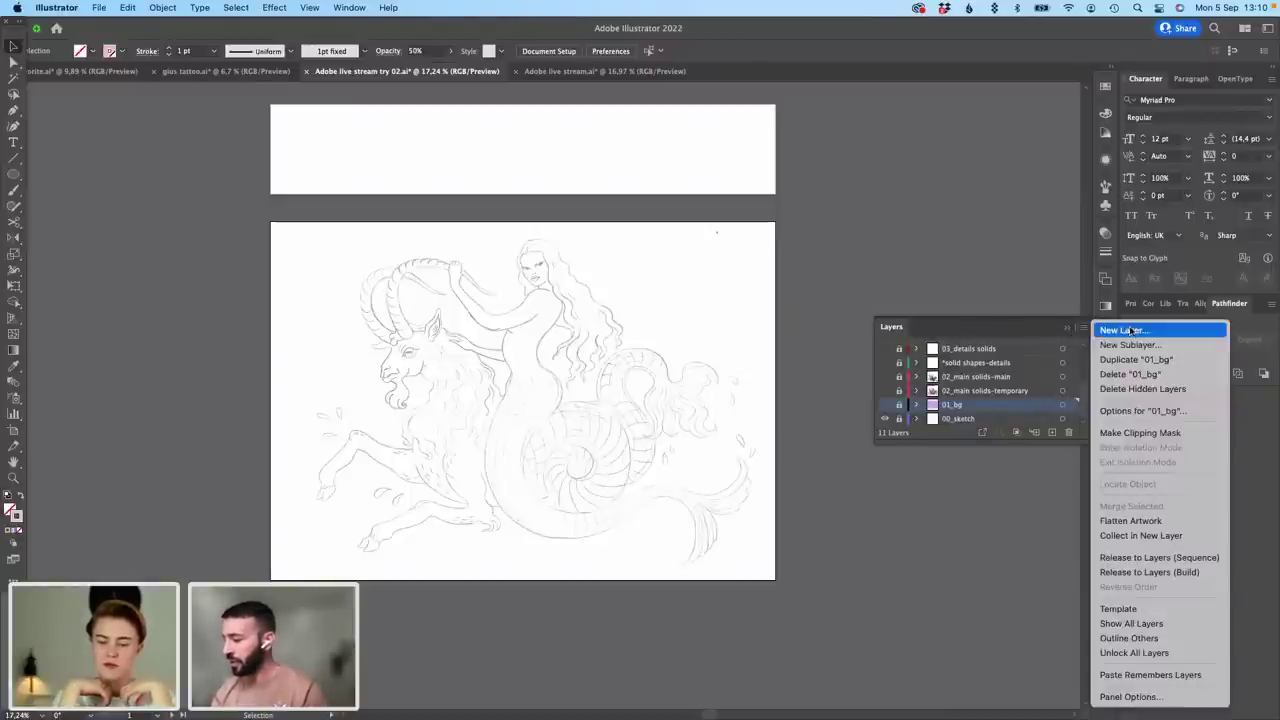
{"action": "left_click", "coordinate": [1119, 330]}
{"action": "type", "text": "*"}
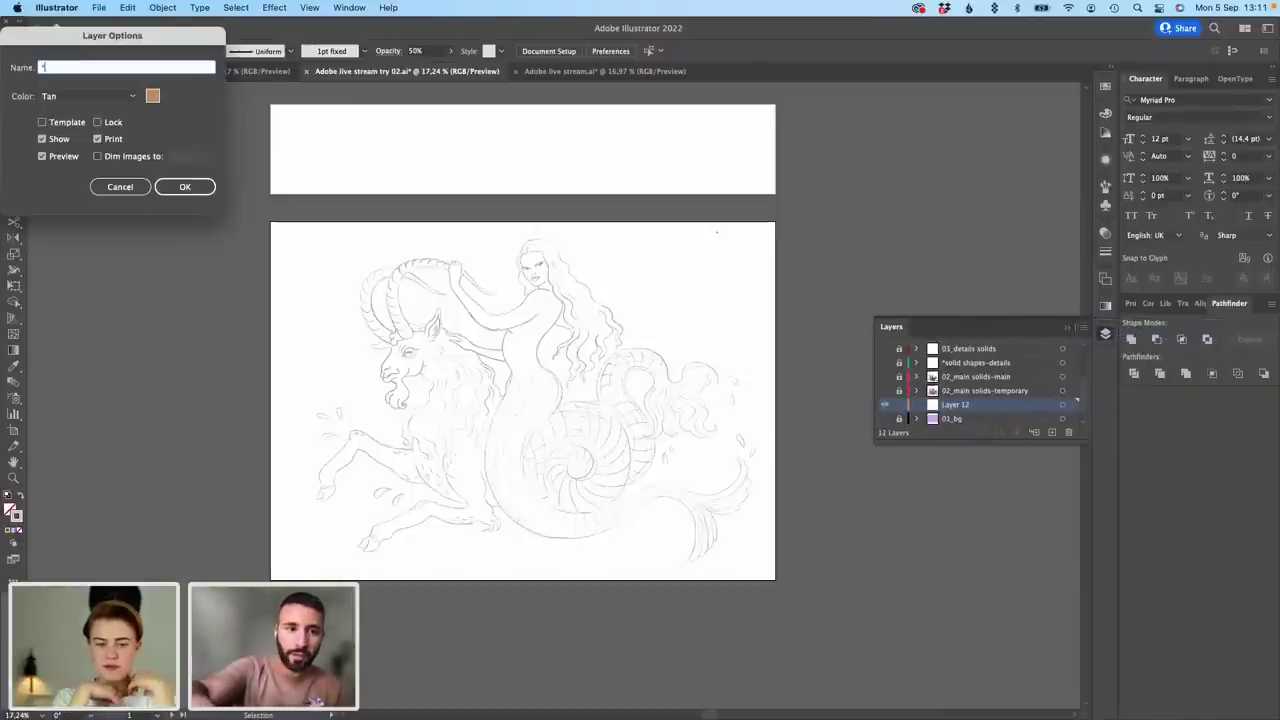
{"action": "type", "text": "solid"}
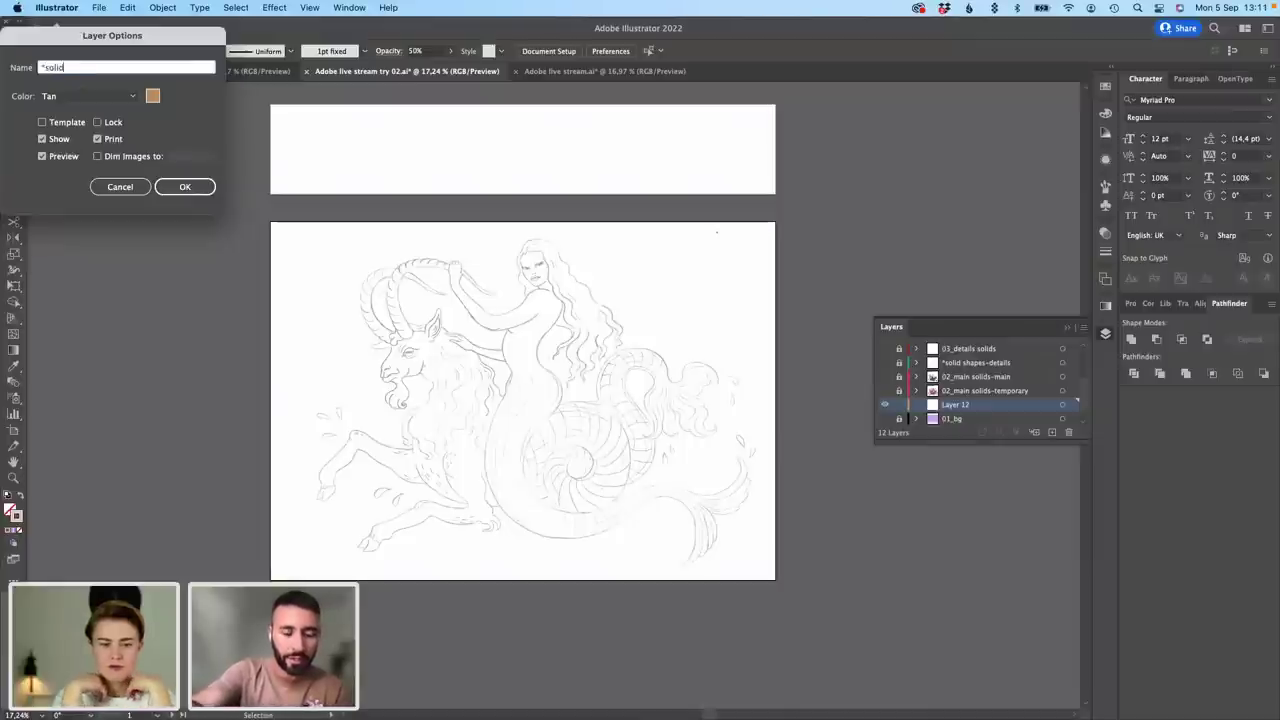
{"action": "type", "text": " shapes"}
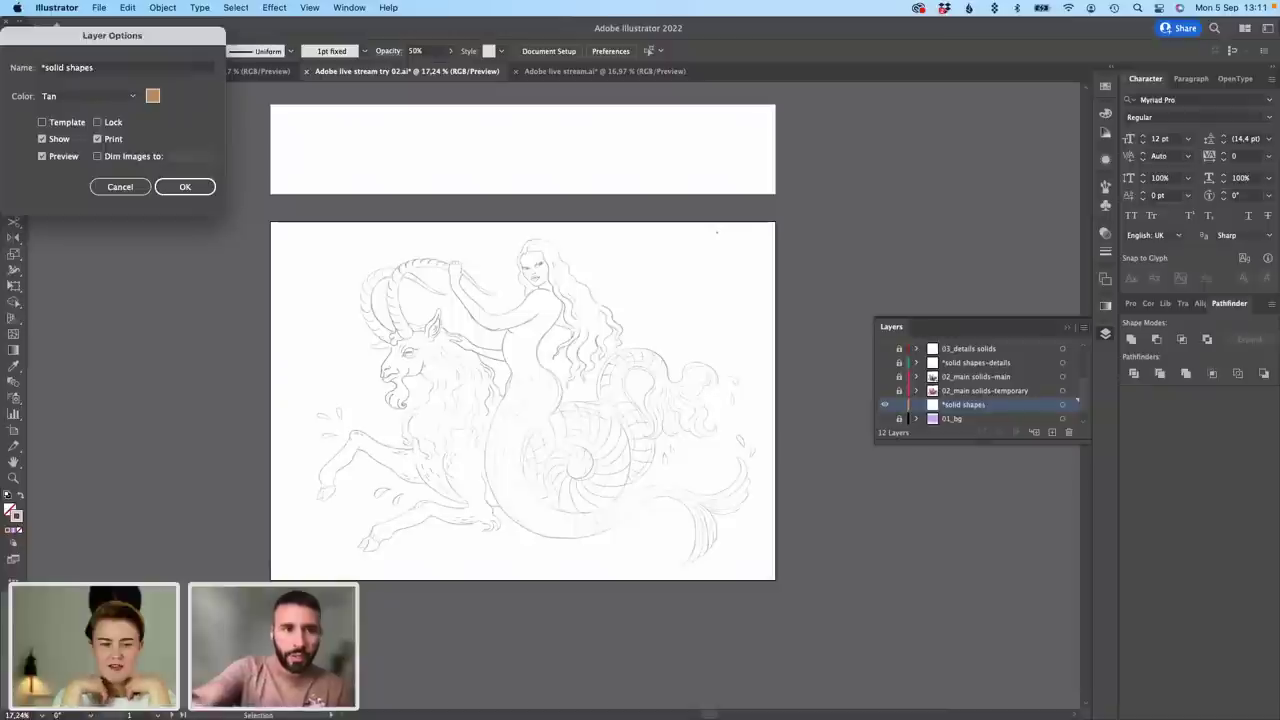
{"action": "key", "text": "Return"}
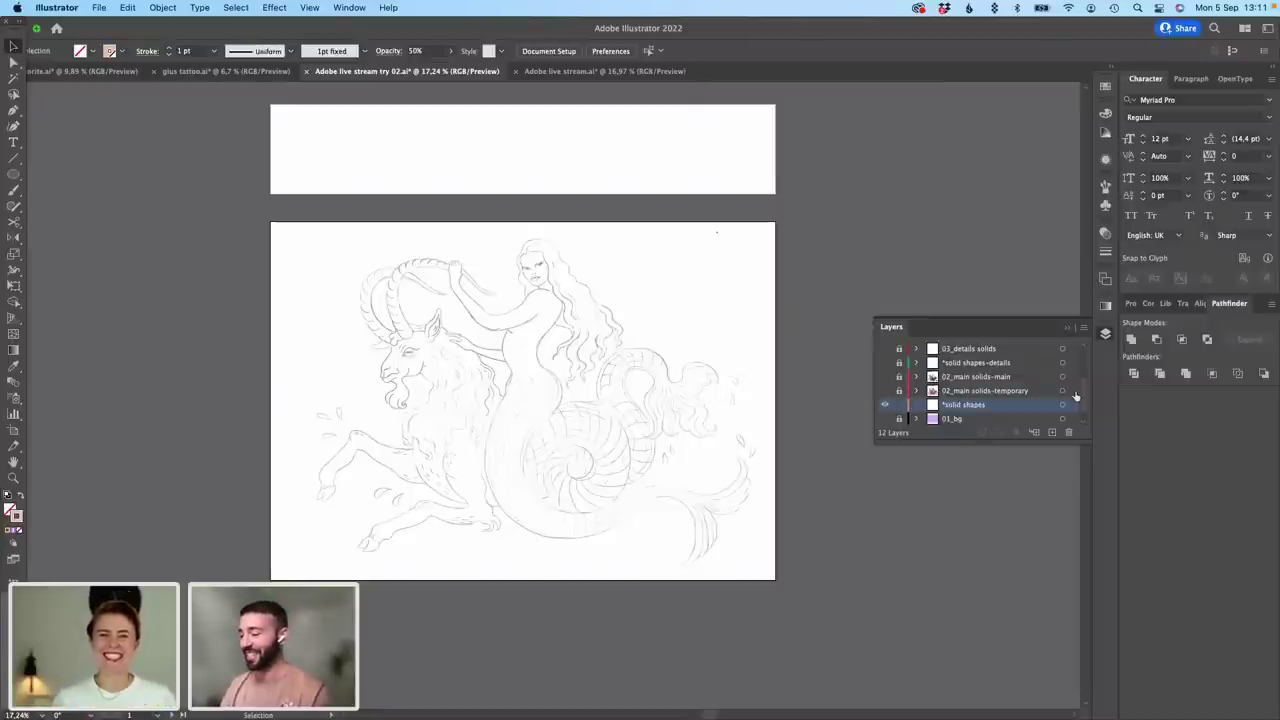
{"action": "mouse_move", "coordinate": [1088, 394]}
{"action": "left_mouse_down"}
{"action": "mouse_move", "coordinate": [1087, 358]}
{"action": "mouse_move", "coordinate": [1088, 396]}
{"action": "left_mouse_up"}
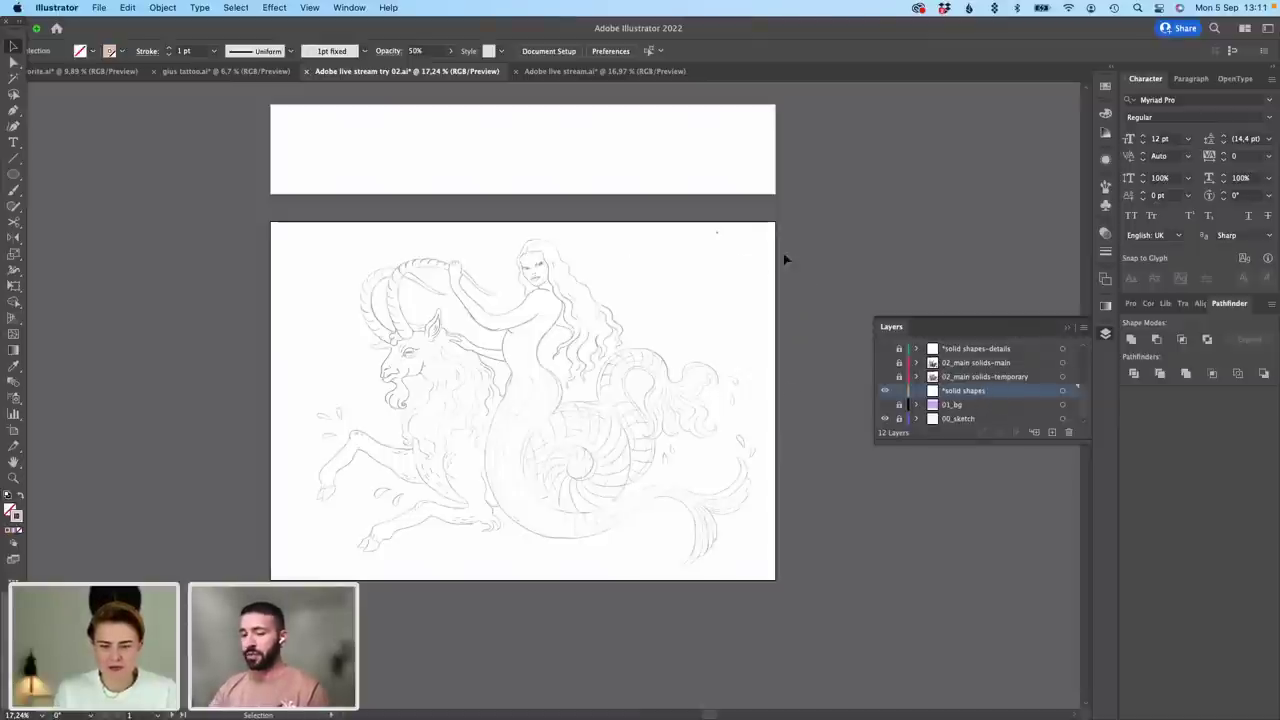
Step: Inspect the 1 pt. pressure brush's options and set up the Paintbrush tool with the 1pt fixed brush
{"action": "left_click", "coordinate": [15, 192]}
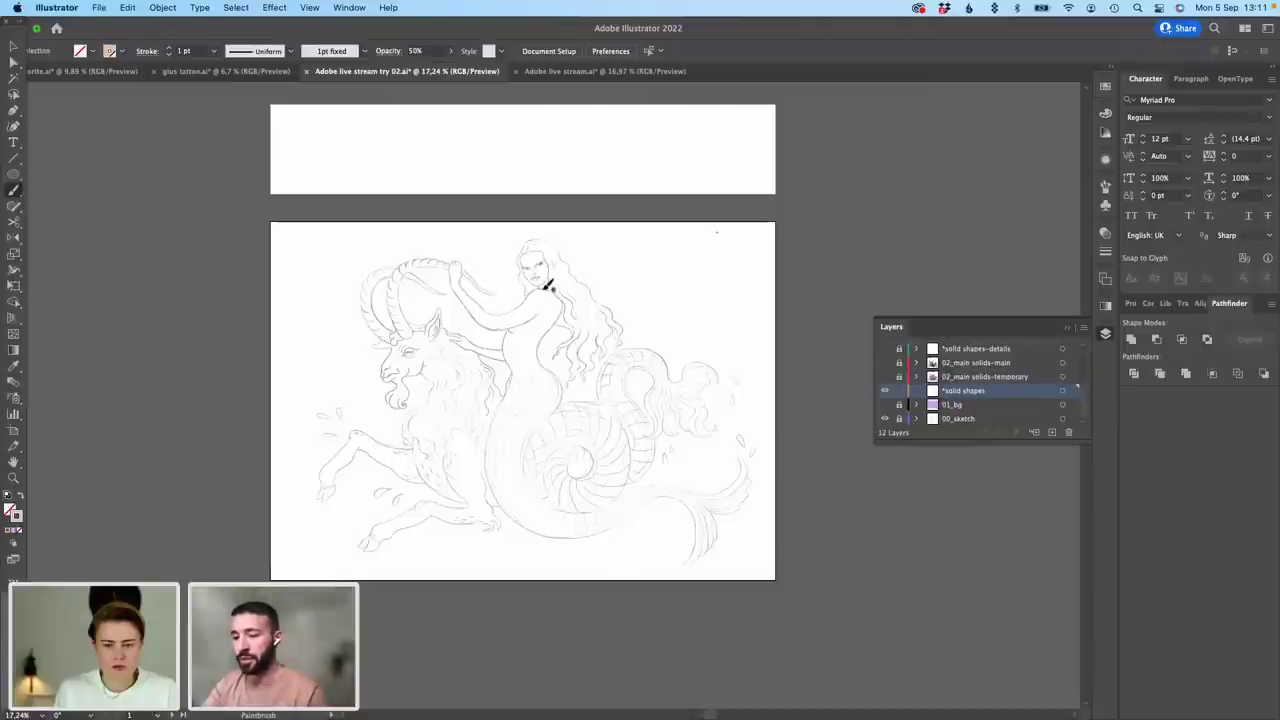
{"action": "left_click", "coordinate": [364, 51]}
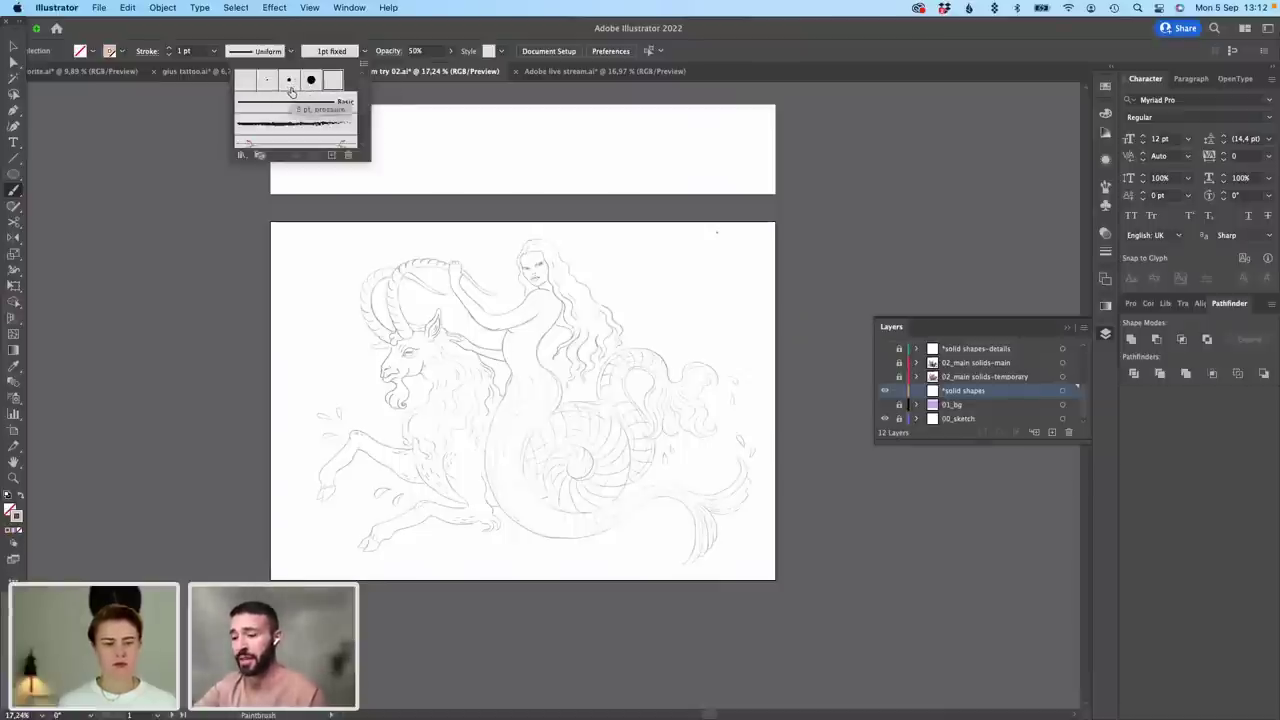
{"action": "double_click", "coordinate": [260, 79]}
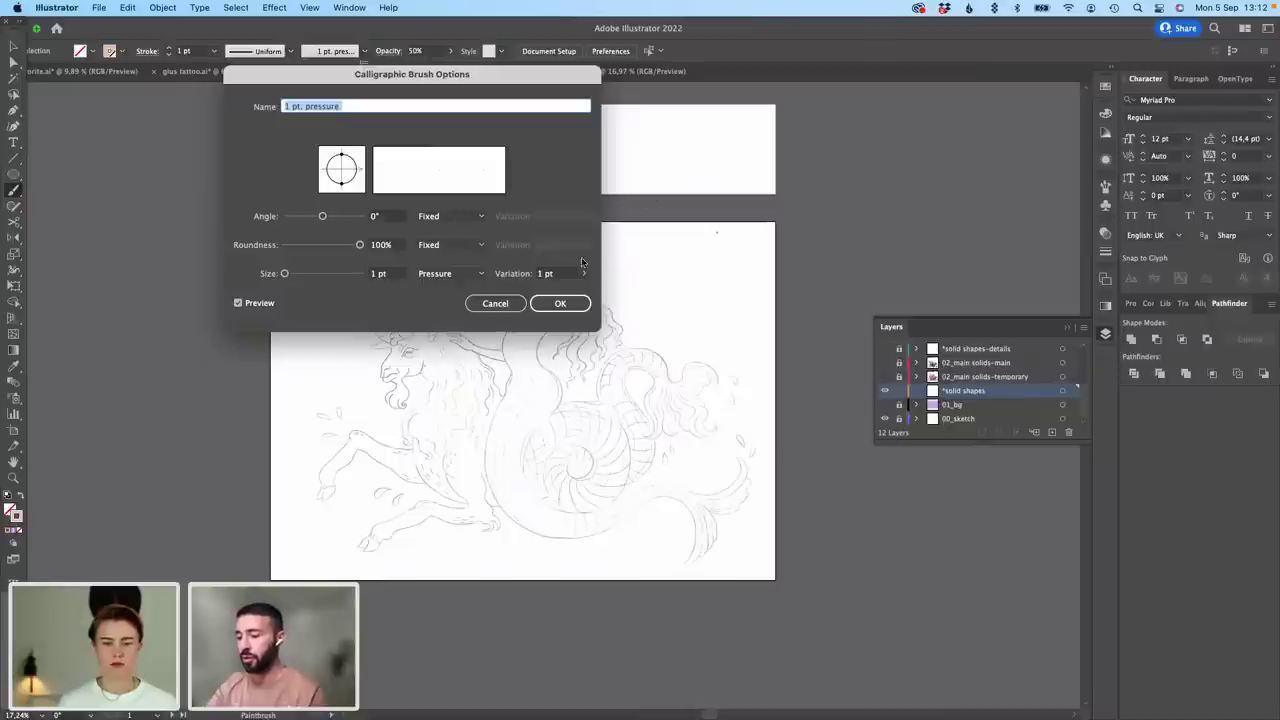
{"action": "left_click", "coordinate": [495, 304]}
{"action": "left_click", "coordinate": [333, 82]}
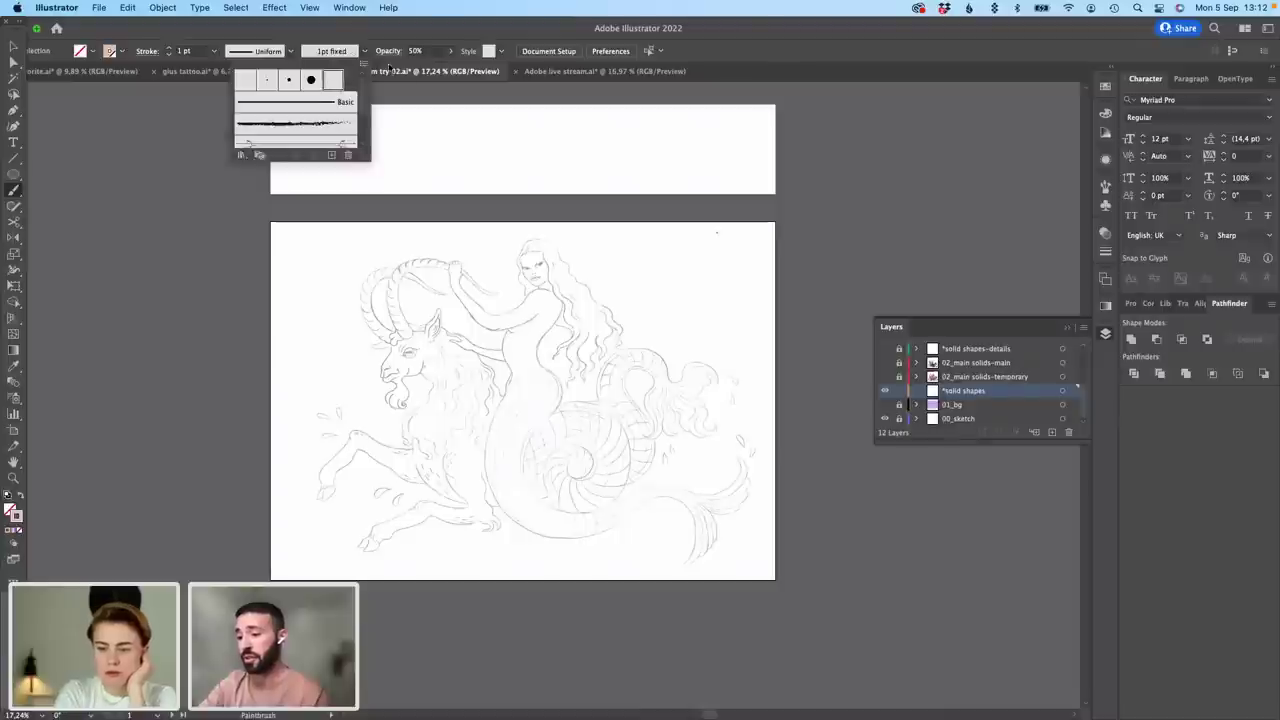
{"action": "left_click", "coordinate": [586, 256]}
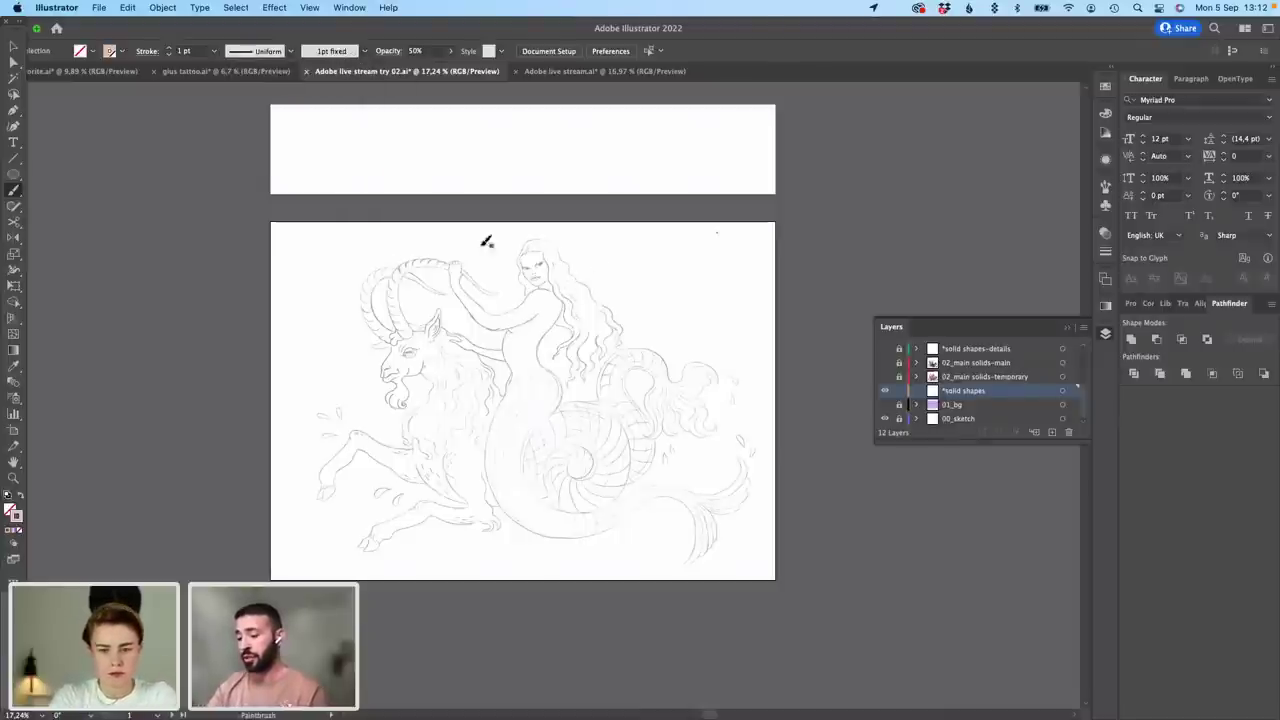
Step: Set the stroke colour to black, 000000, for tracing the sketch
{"action": "scroll", "coordinate": [530, 356], "scroll_direction": "up", "scroll_amount": 3}
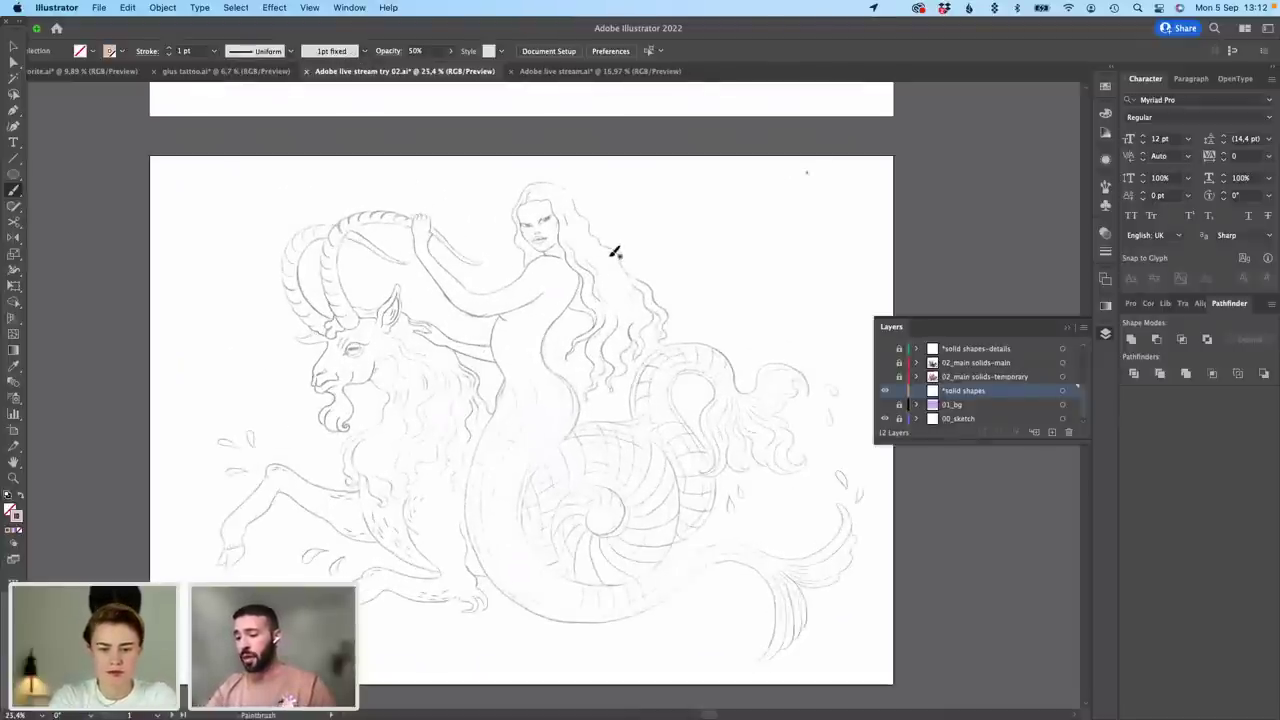
{"action": "scroll", "coordinate": [616, 253], "scroll_direction": "up", "scroll_amount": 3}
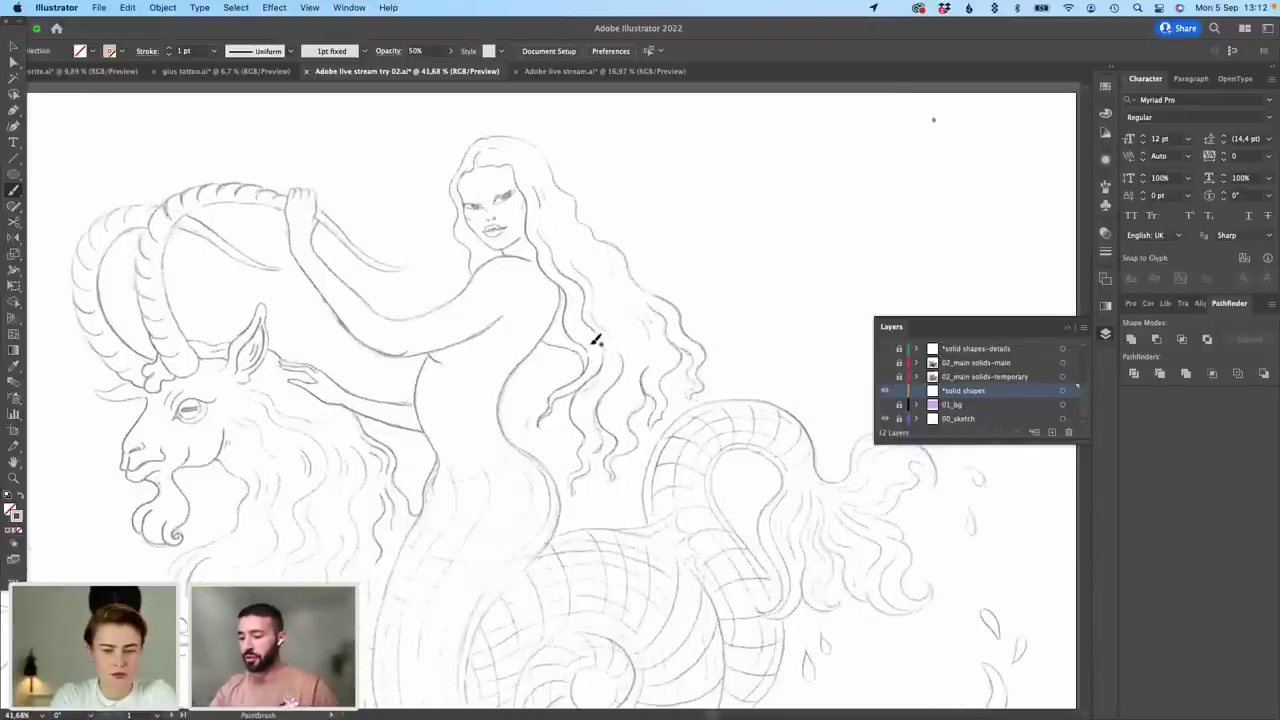
{"action": "scroll", "coordinate": [595, 340], "scroll_direction": "down", "scroll_amount": 3}
{"action": "scroll", "coordinate": [600, 290], "scroll_direction": "up", "scroll_amount": 3}
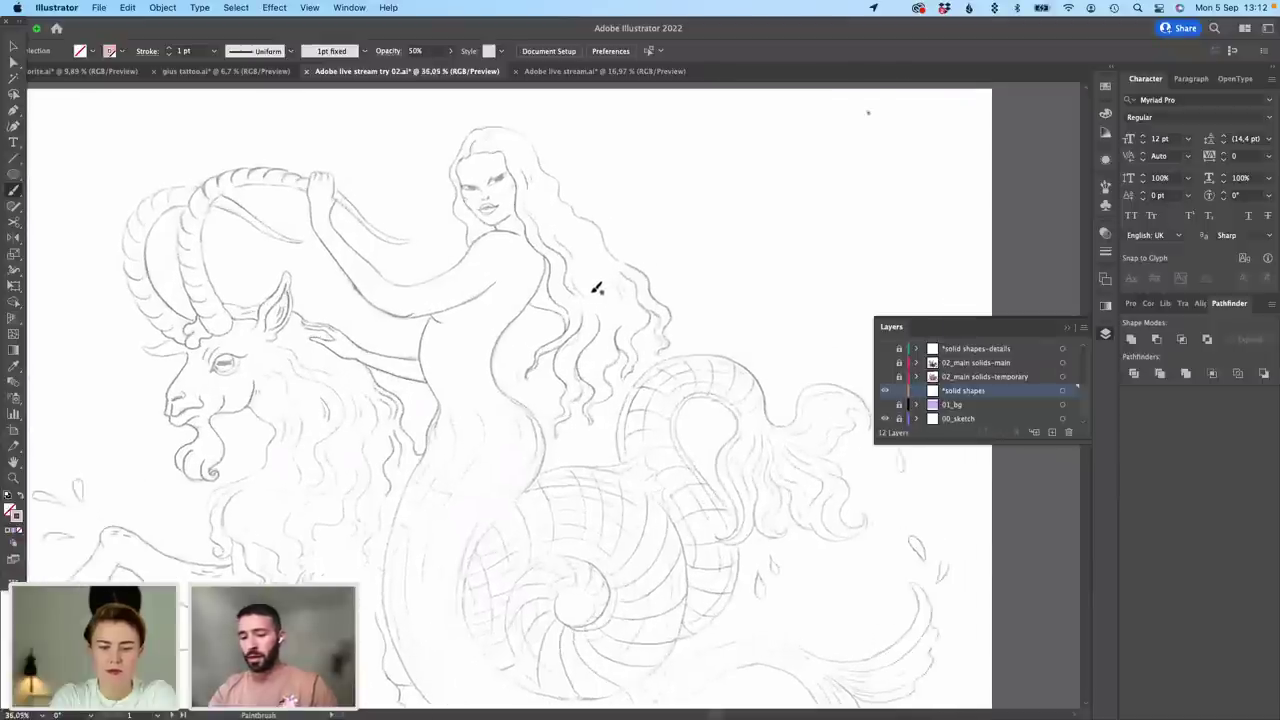
{"action": "scroll", "coordinate": [596, 288], "scroll_direction": "up", "scroll_amount": 3}
{"action": "double_click", "coordinate": [16, 516]}
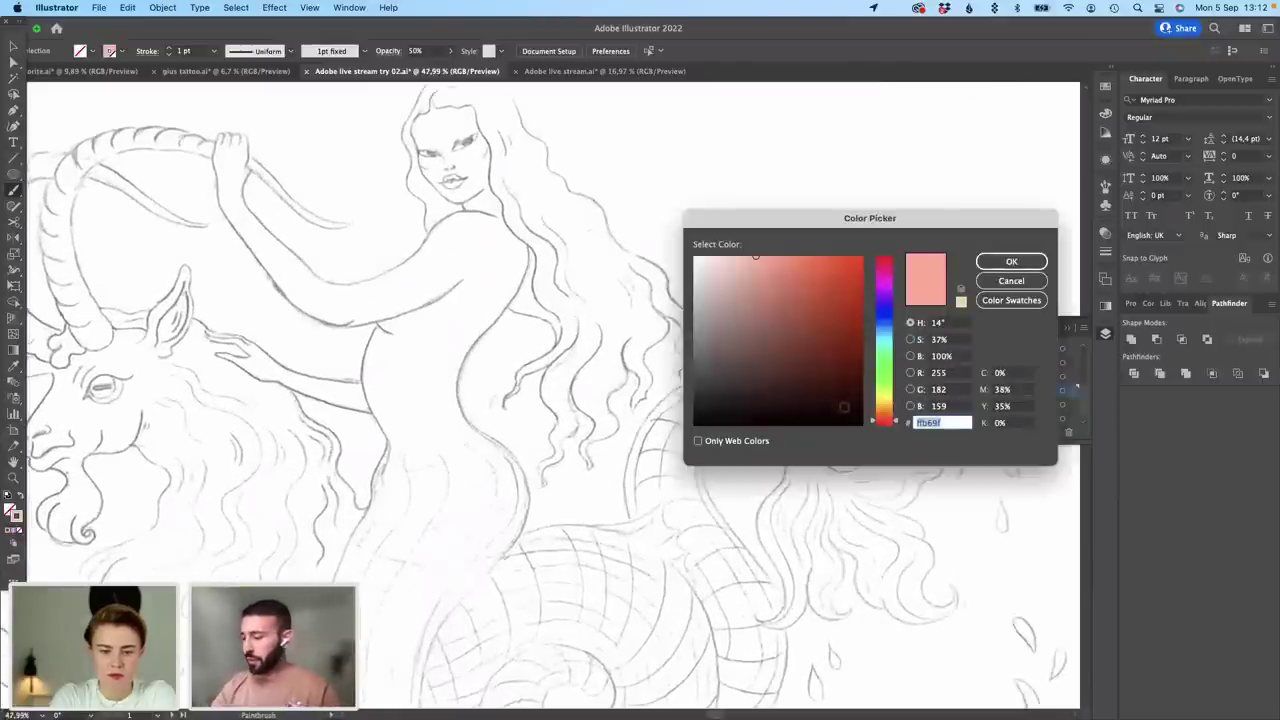
{"action": "type", "text": "000000"}
{"action": "left_click", "coordinate": [1012, 262]}
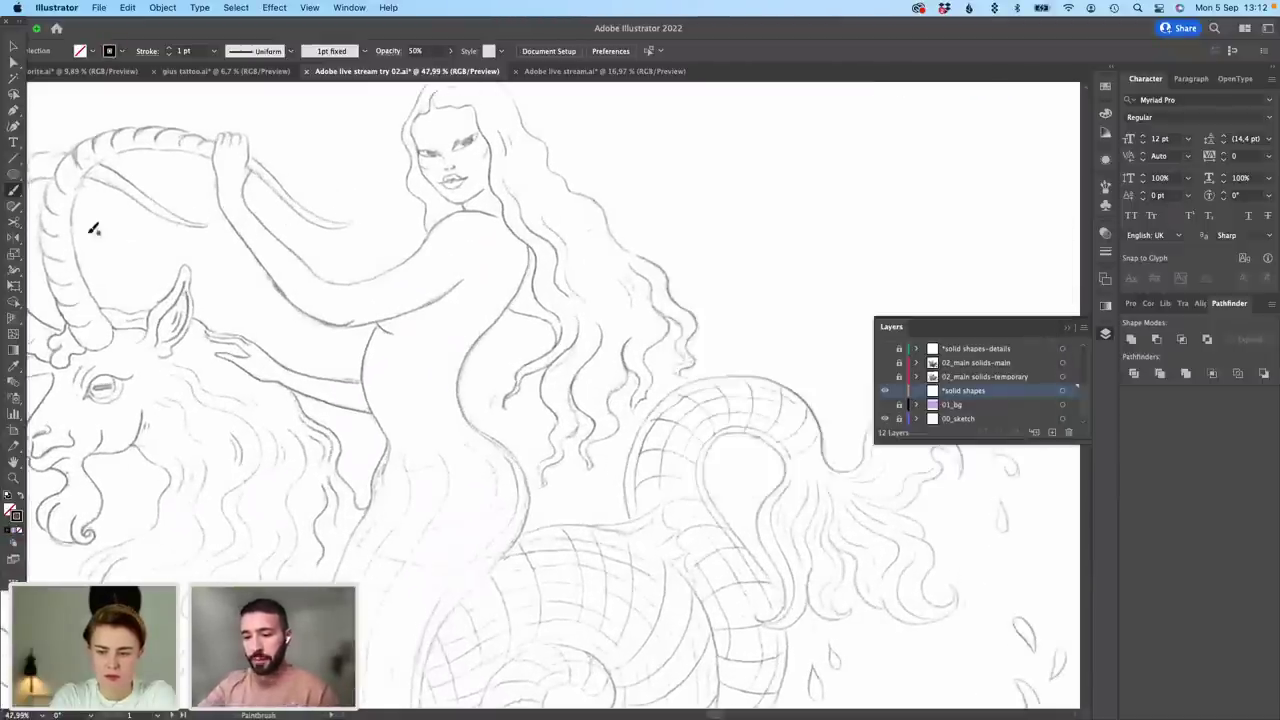
Step: Trace the siren's inner hairline with the Paintbrush, from beside the eye over the forehead and down past the neck
{"action": "scroll", "coordinate": [407, 327], "scroll_direction": "up", "scroll_amount": 1}
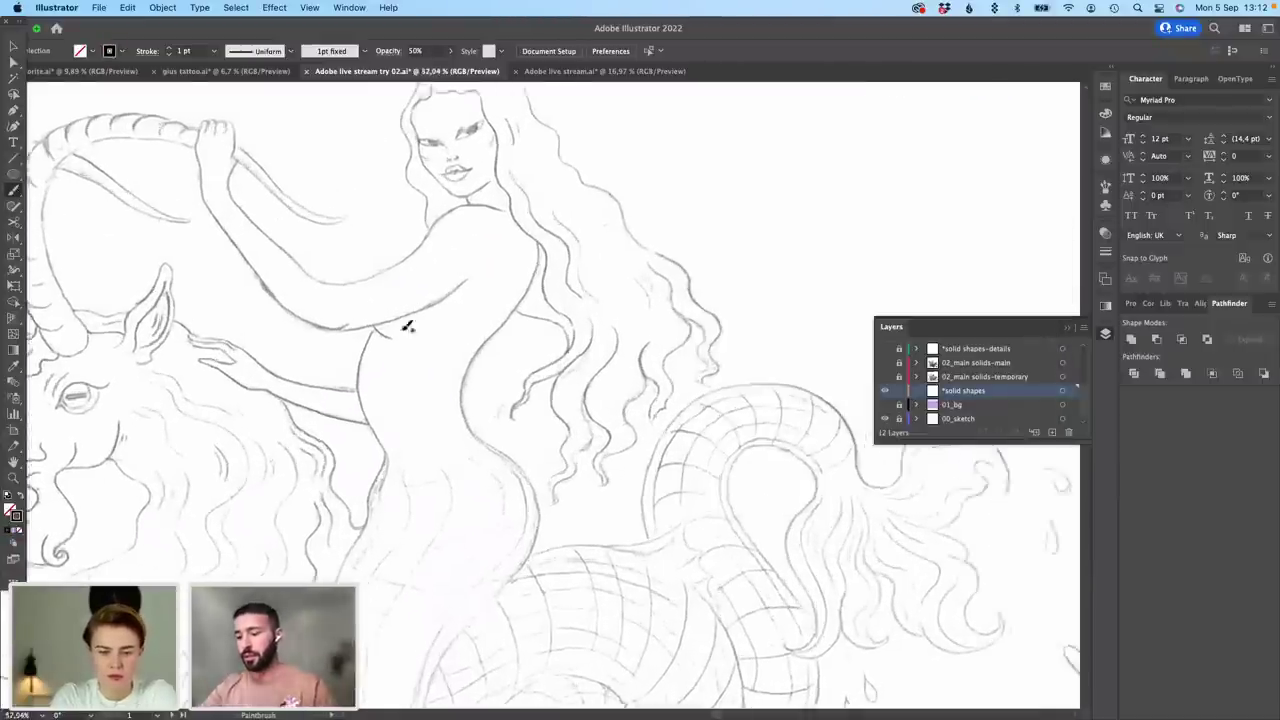
{"action": "scroll", "coordinate": [407, 327], "scroll_direction": "up", "scroll_amount": 6}
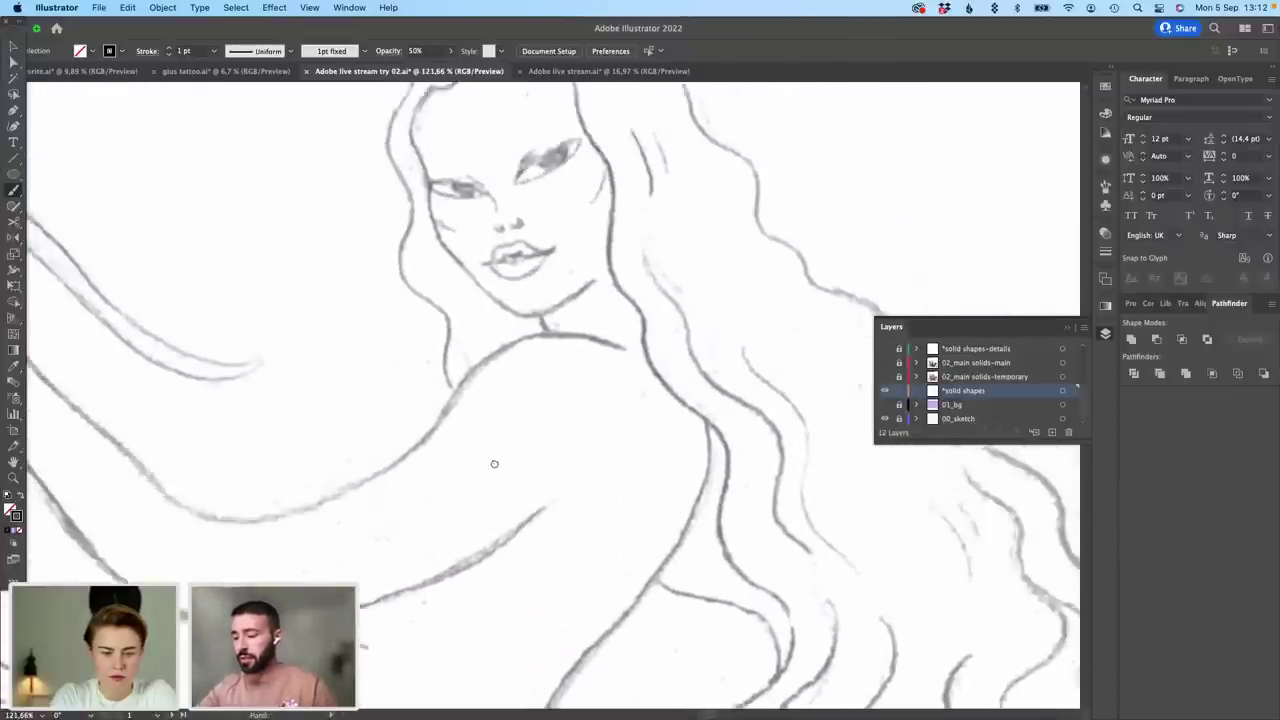
{"action": "scroll", "coordinate": [494, 464], "scroll_direction": "up", "scroll_amount": 3}
{"action": "mouse_move", "coordinate": [378, 345]}
{"action": "left_mouse_down"}
{"action": "mouse_move", "coordinate": [360, 268]}
{"action": "mouse_move", "coordinate": [404, 242]}
{"action": "mouse_move", "coordinate": [433, 188]}
{"action": "left_mouse_up"}
{"action": "scroll", "coordinate": [500, 173], "scroll_direction": "right", "scroll_amount": 5}
{"action": "scroll", "coordinate": [500, 173], "scroll_direction": "down", "scroll_amount": 2}
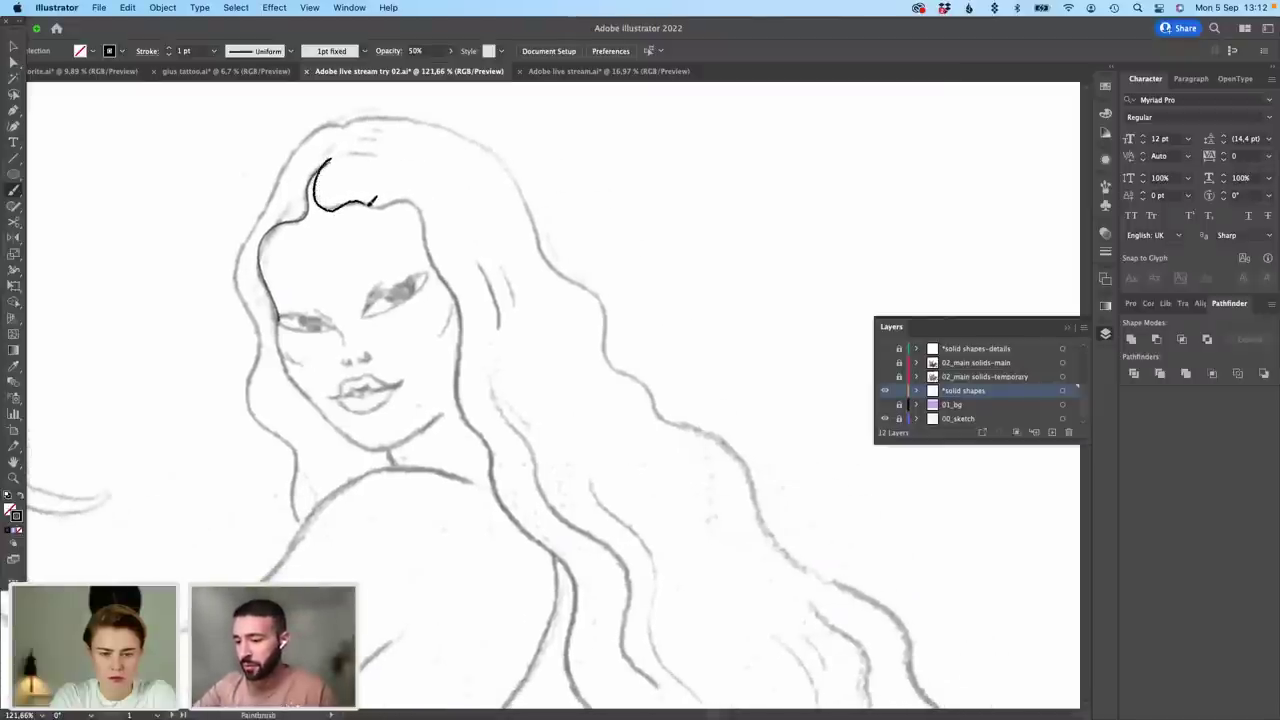
{"action": "left_click_drag", "start_coordinate": [434, 245], "coordinate": [466, 322]}
{"action": "left_click_drag", "start_coordinate": [458, 368], "coordinate": [465, 406]}
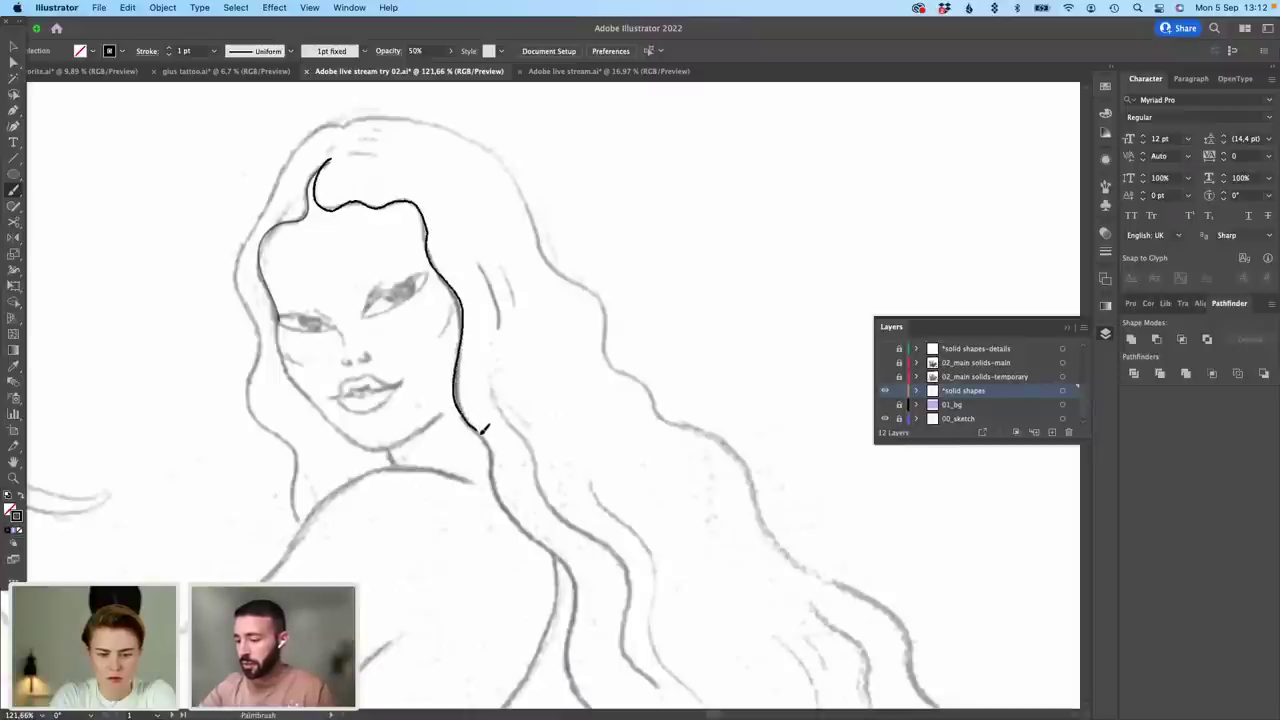
{"action": "left_click_drag", "start_coordinate": [492, 452], "coordinate": [500, 486]}
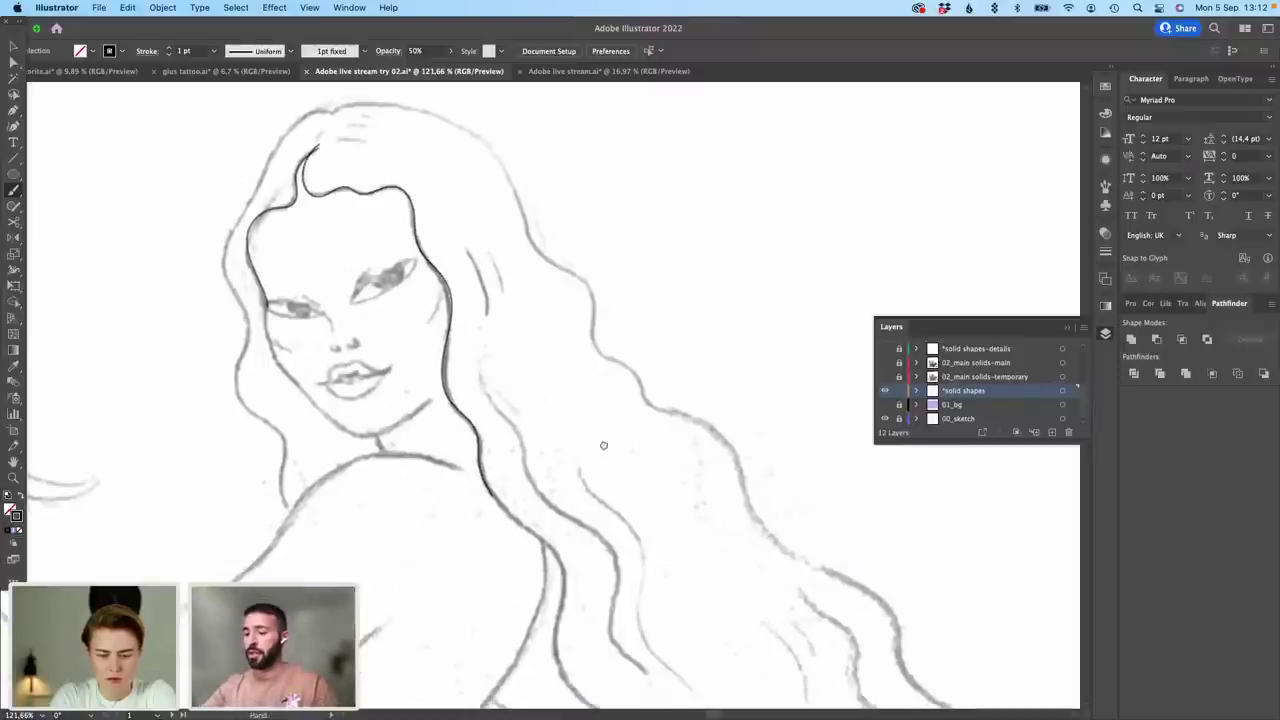
Step: Drag the hairline stroke's end anchor point along the sketch to where the hair meets the siren's back
{"action": "left_click_drag", "start_coordinate": [600, 443], "coordinate": [465, 259]}
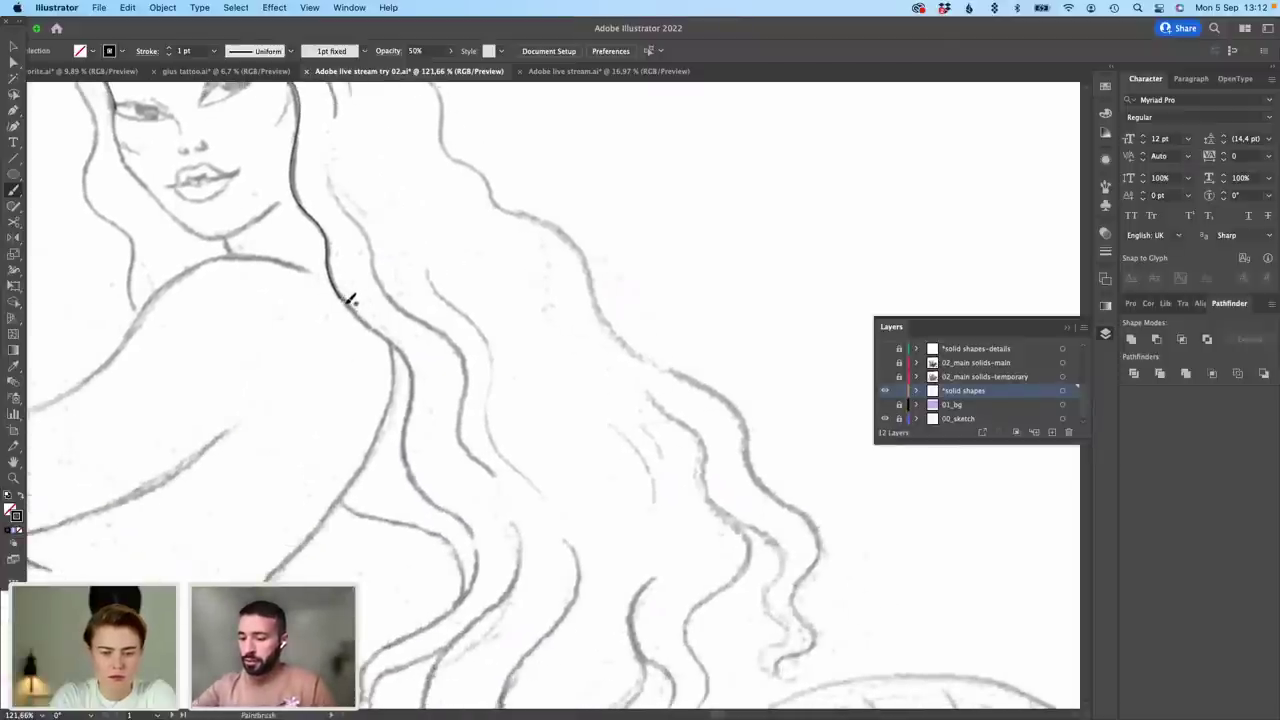
{"action": "key", "text": "a"}
{"action": "mouse_move", "coordinate": [355, 302]}
{"action": "left_mouse_down"}
{"action": "mouse_move", "coordinate": [345, 298]}
{"action": "mouse_move", "coordinate": [396, 346]}
{"action": "left_mouse_up"}
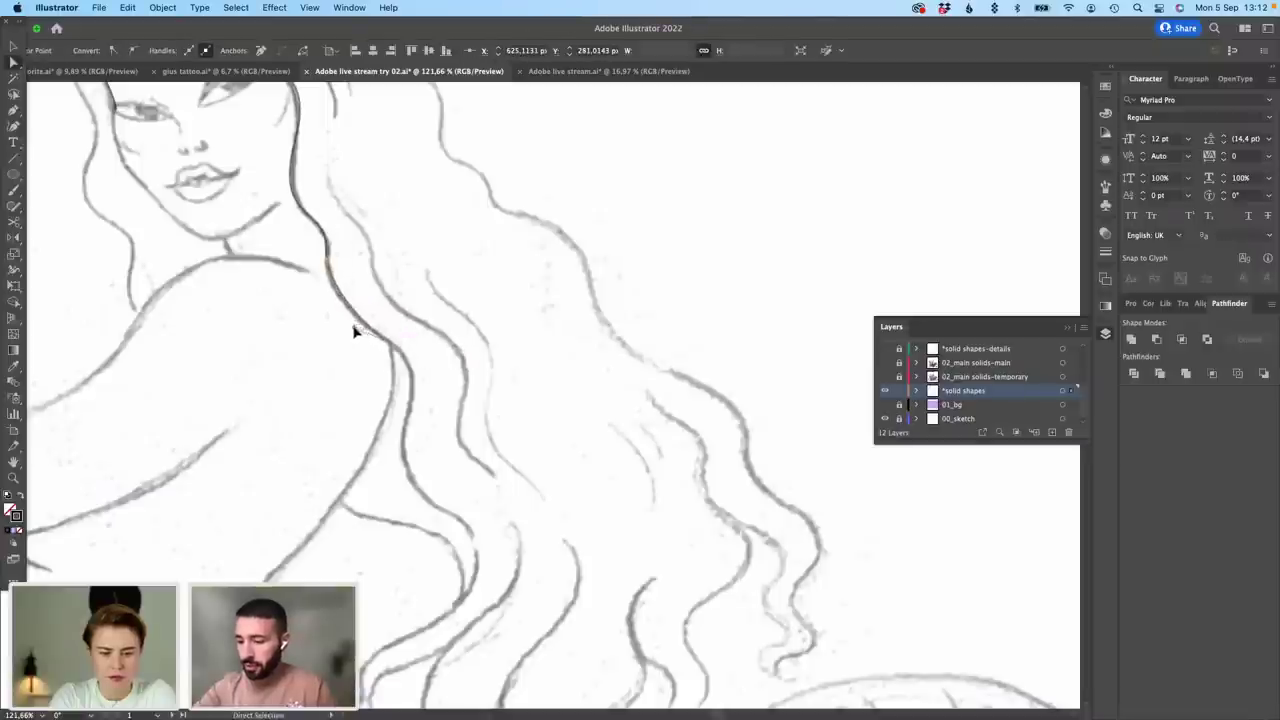
Step: Trace the short neck line and the siren's face contour from the eye around the chin with the Paintbrush
{"action": "scroll", "coordinate": [398, 262], "scroll_direction": "up", "scroll_amount": 5}
{"action": "scroll", "coordinate": [398, 262], "scroll_direction": "left", "scroll_amount": 5}
{"action": "key", "text": "b"}
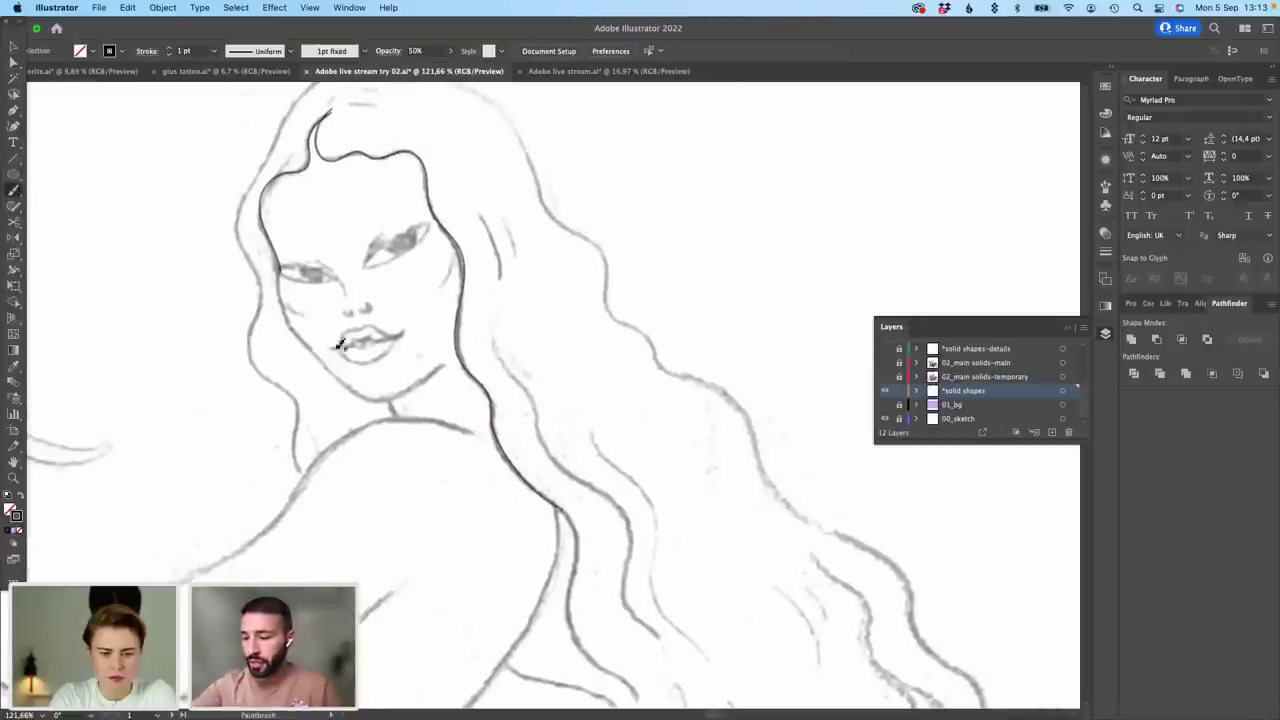
{"action": "left_click_drag", "start_coordinate": [403, 424], "coordinate": [388, 398]}
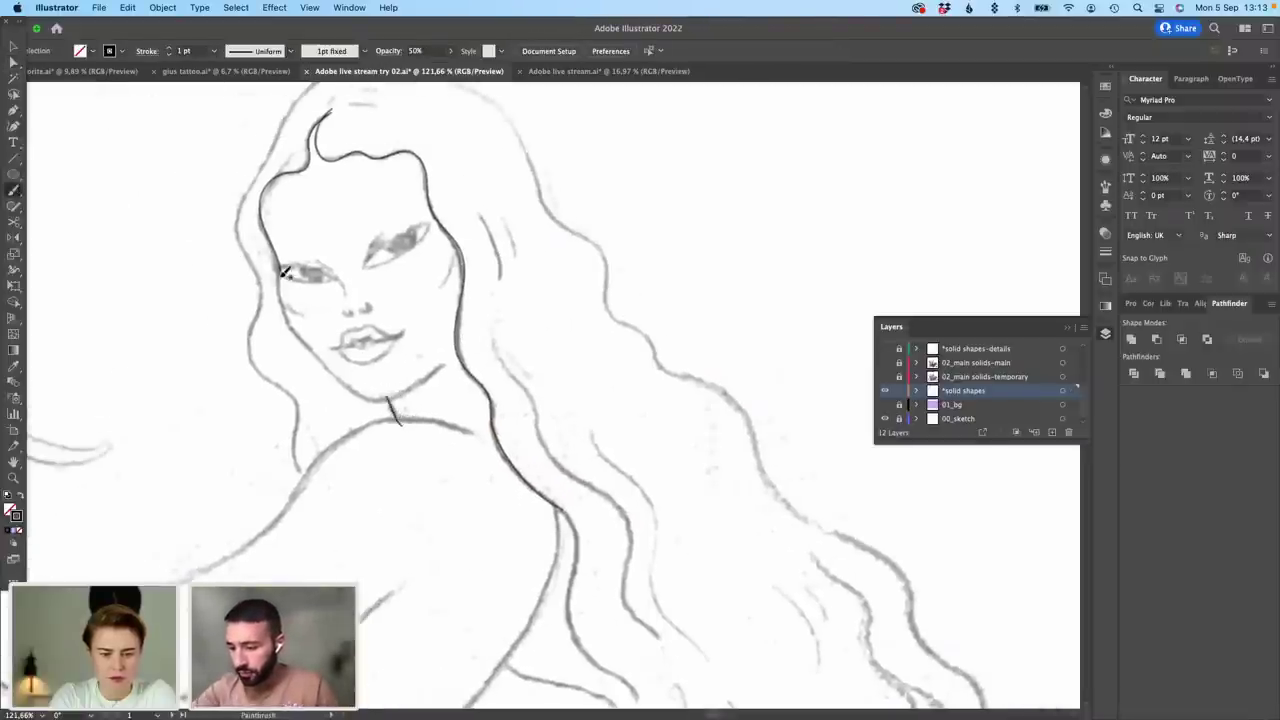
{"action": "mouse_move", "coordinate": [280, 268]}
{"action": "left_mouse_down"}
{"action": "mouse_move", "coordinate": [298, 330]}
{"action": "mouse_move", "coordinate": [332, 366]}
{"action": "mouse_move", "coordinate": [396, 398]}
{"action": "mouse_move", "coordinate": [422, 377]}
{"action": "left_mouse_up"}
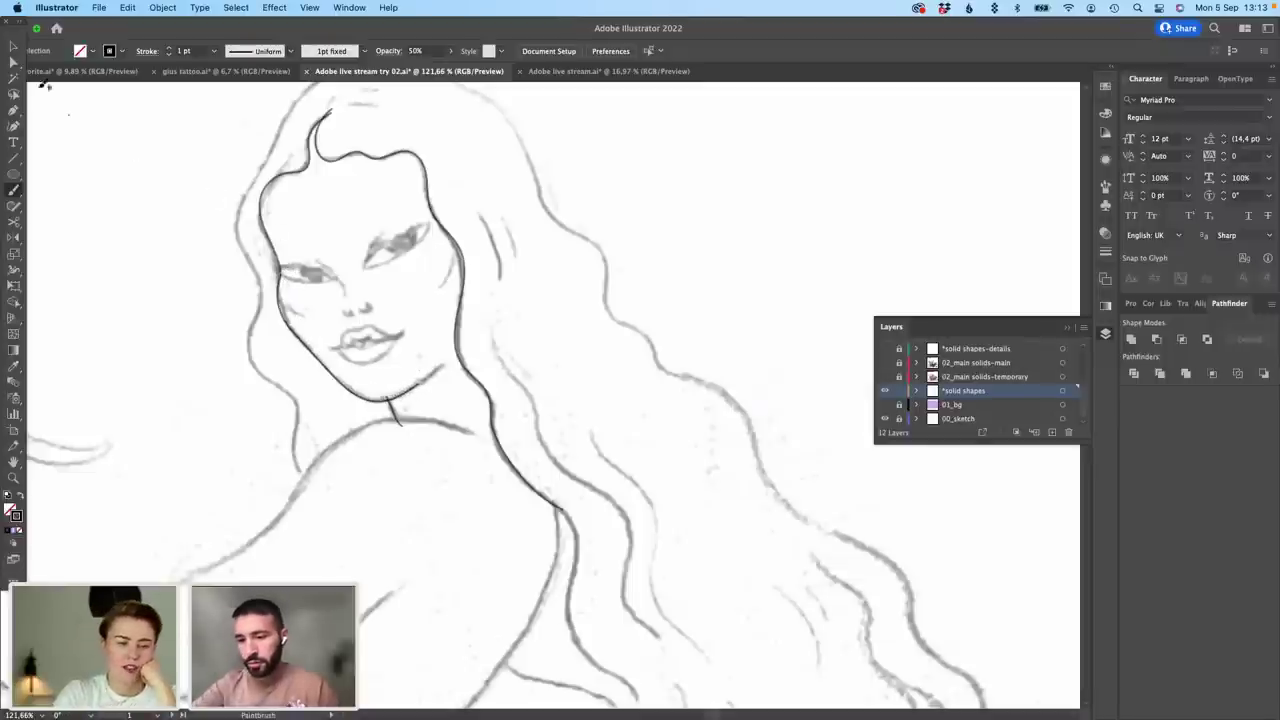
Step: Adjust the face contour's anchor point beside the siren's eye with Direct Selection and deselect the path
{"action": "left_click", "coordinate": [13, 63]}
{"action": "scroll", "coordinate": [278, 269], "scroll_direction": "up", "scroll_amount": 5}
{"action": "left_click_drag", "start_coordinate": [290, 287], "coordinate": [287, 284]}
{"action": "left_click", "coordinate": [309, 314]}
{"action": "scroll", "coordinate": [313, 306], "scroll_direction": "down", "scroll_amount": 6}
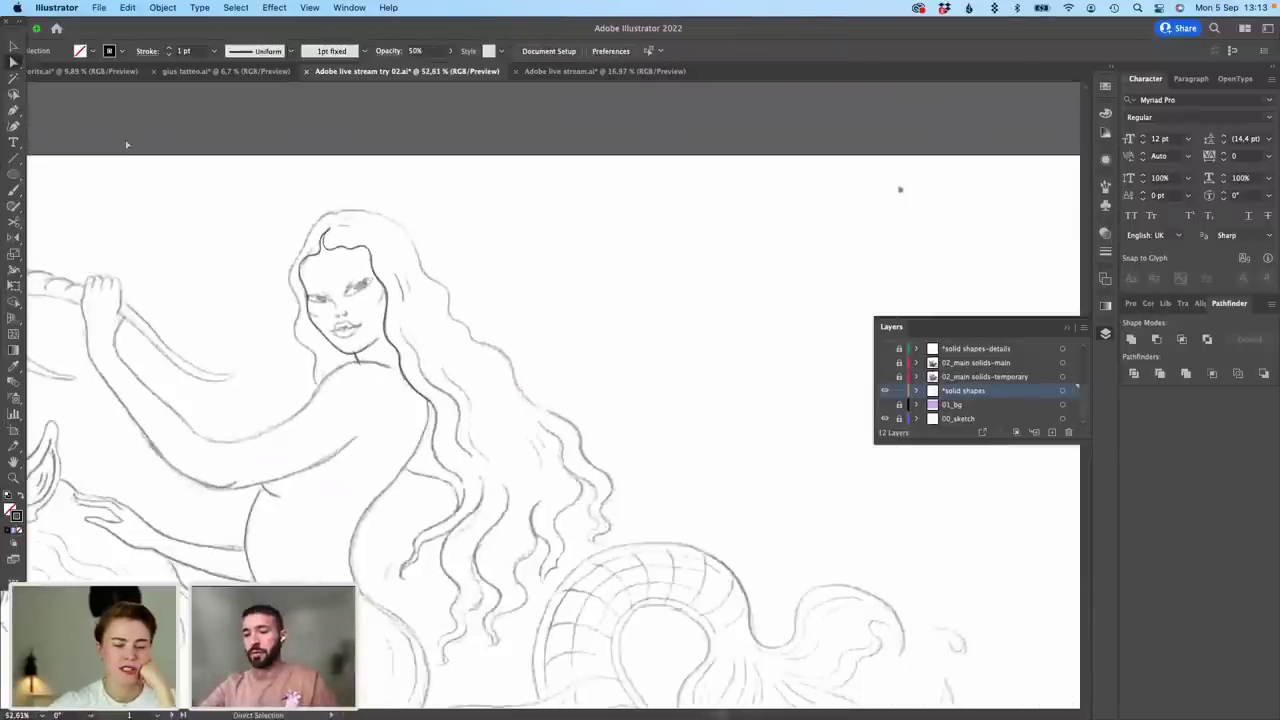
Step: Select the siren's traced face and hairline strokes, set their opacity to 100%, and deselect them
{"action": "key", "text": "v"}
{"action": "left_click_drag", "start_coordinate": [448, 509], "coordinate": [291, 186]}
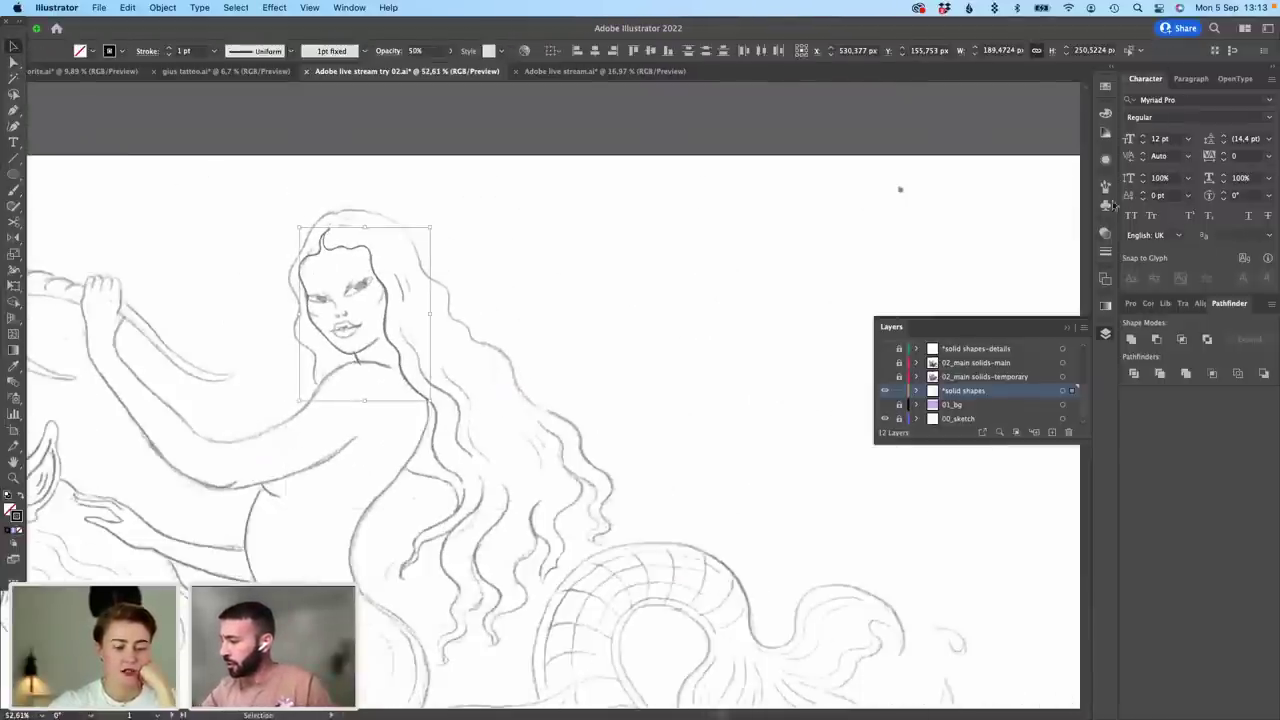
{"action": "left_click", "coordinate": [1106, 235]}
{"action": "left_click", "coordinate": [1078, 248]}
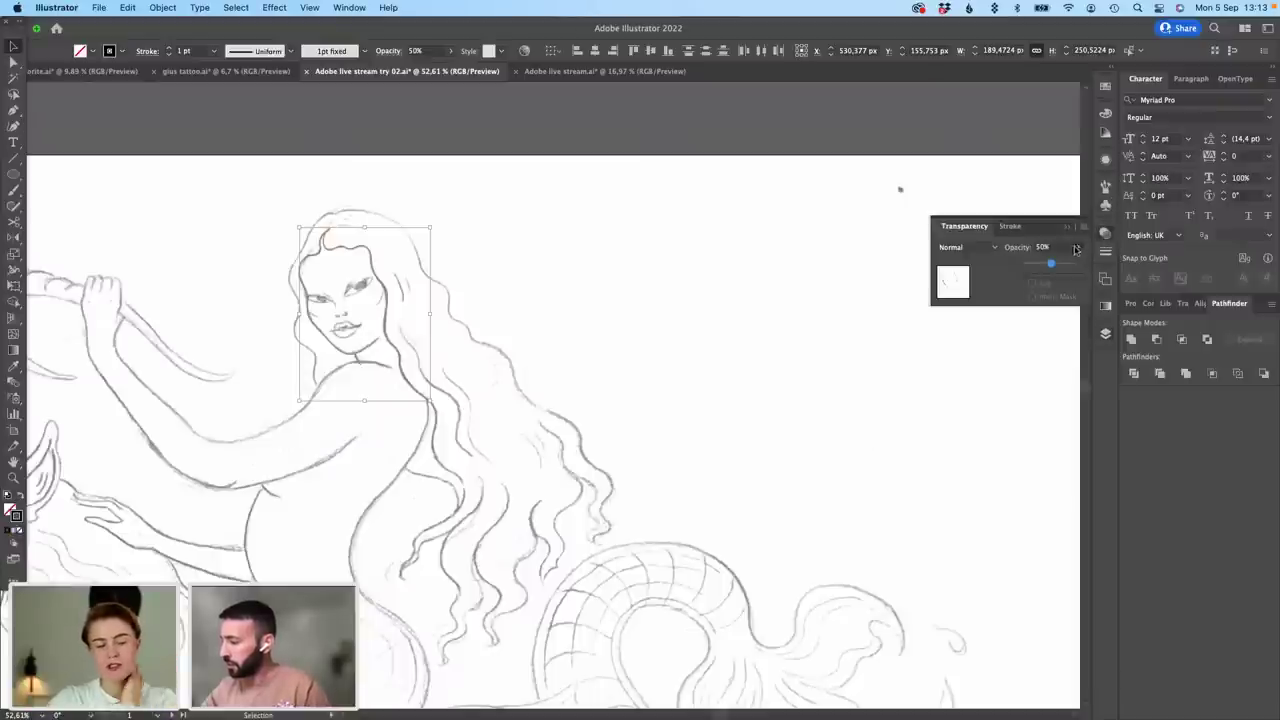
{"action": "left_click_drag", "start_coordinate": [1053, 263], "coordinate": [1077, 263]}
{"action": "left_click", "coordinate": [432, 127]}
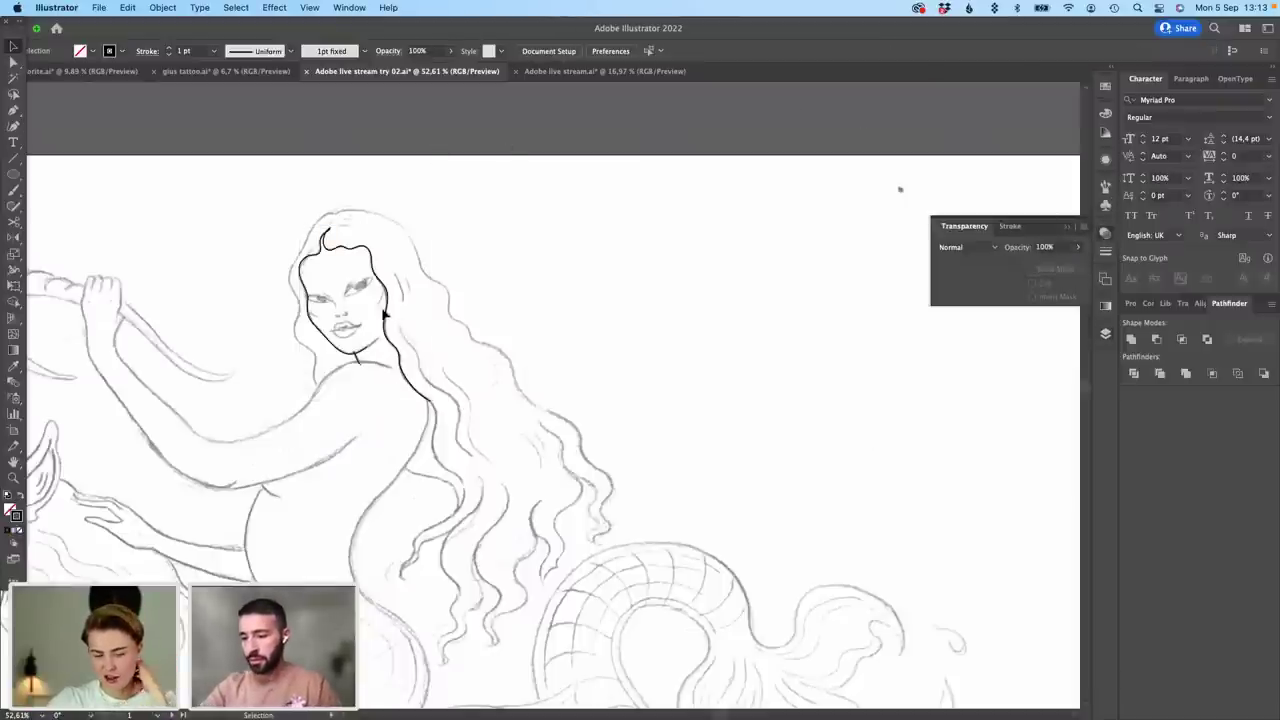
Step: Trace the hair's wavy outer contour with the Paintbrush, from the parting on the crown down to the curled tip
{"action": "scroll", "coordinate": [403, 313], "scroll_direction": "up", "scroll_amount": 4}
{"action": "key", "text": "b"}
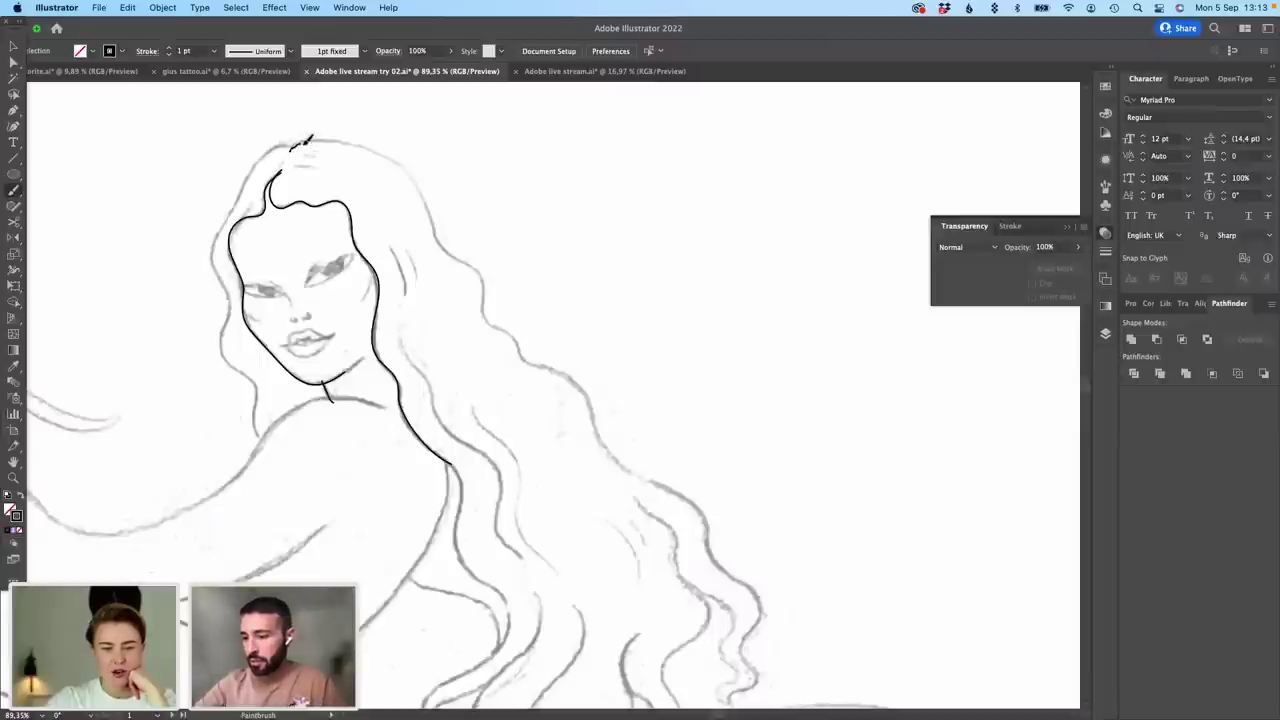
{"action": "mouse_move", "coordinate": [310, 138]}
{"action": "left_mouse_down"}
{"action": "mouse_move", "coordinate": [375, 148]}
{"action": "mouse_move", "coordinate": [425, 190]}
{"action": "mouse_move", "coordinate": [450, 238]}
{"action": "left_mouse_up"}
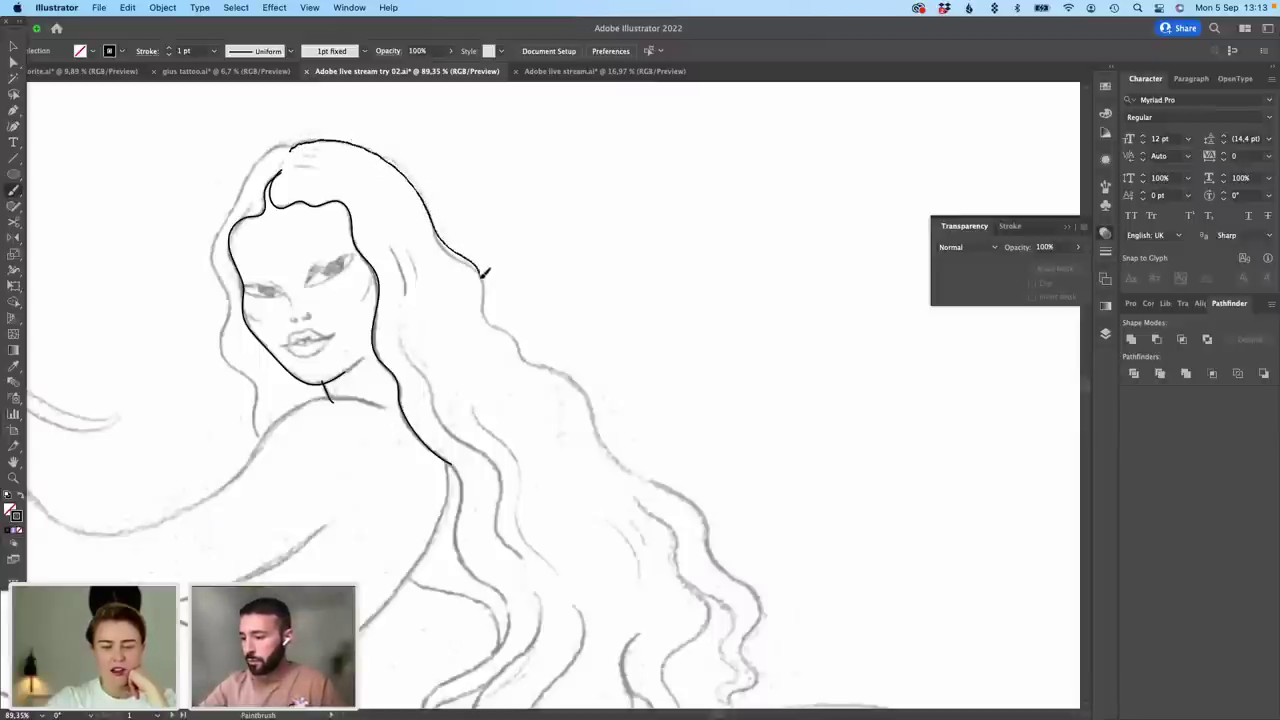
{"action": "mouse_move", "coordinate": [533, 357]}
{"action": "left_mouse_down"}
{"action": "mouse_move", "coordinate": [589, 390]}
{"action": "mouse_move", "coordinate": [616, 459]}
{"action": "mouse_move", "coordinate": [694, 497]}
{"action": "mouse_move", "coordinate": [722, 564]}
{"action": "mouse_move", "coordinate": [761, 599]}
{"action": "mouse_move", "coordinate": [752, 655]}
{"action": "left_mouse_up"}
{"action": "left_click_drag", "start_coordinate": [730, 700], "coordinate": [734, 703]}
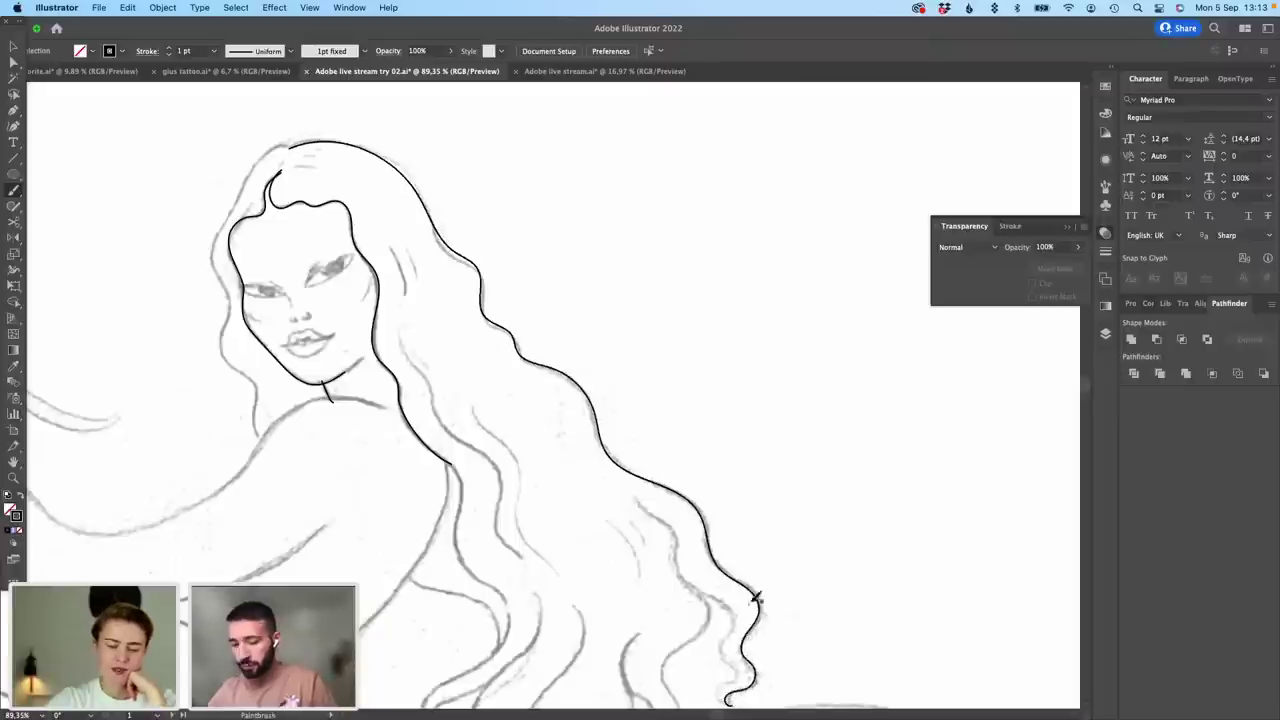
Step: Trace the inner edge of the outermost hair lock and the neighbouring wavy lock with the Paintbrush
{"action": "scroll", "coordinate": [757, 600], "scroll_direction": "down", "scroll_amount": 5}
{"action": "scroll", "coordinate": [757, 600], "scroll_direction": "right", "scroll_amount": 3}
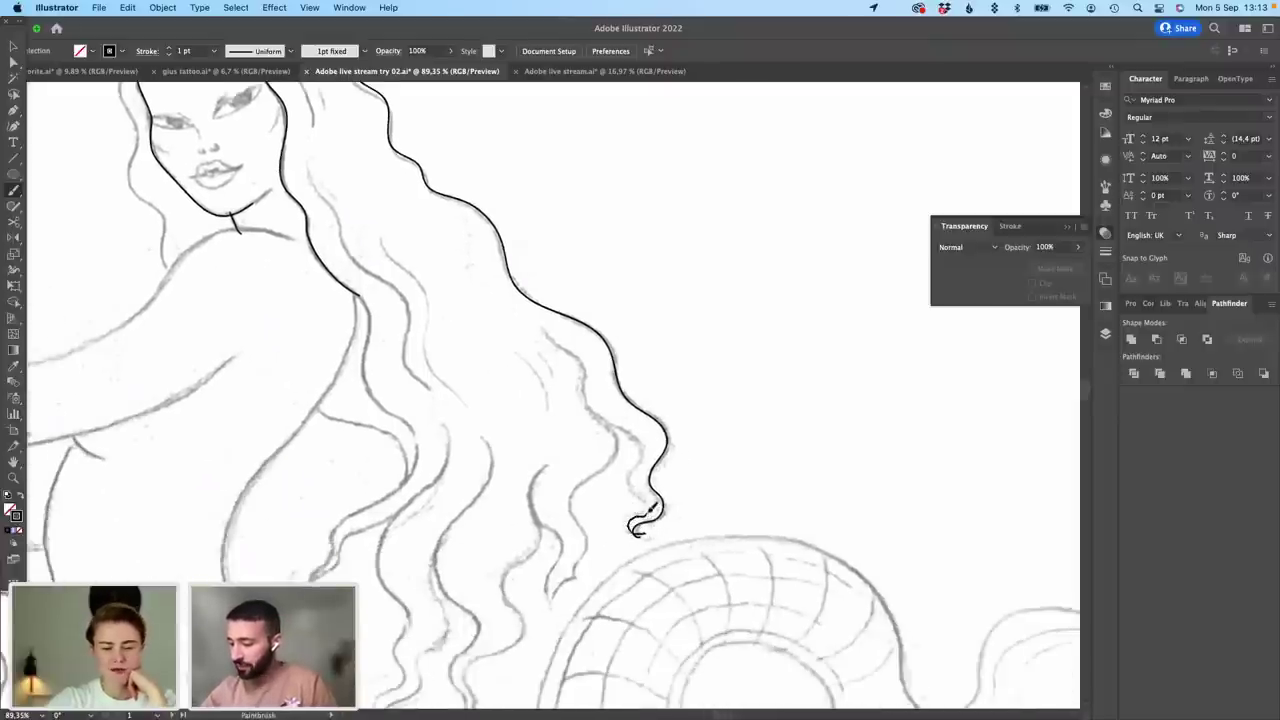
{"action": "mouse_move", "coordinate": [640, 434]}
{"action": "left_mouse_down"}
{"action": "mouse_move", "coordinate": [586, 401]}
{"action": "mouse_move", "coordinate": [589, 369]}
{"action": "mouse_move", "coordinate": [623, 448]}
{"action": "mouse_move", "coordinate": [574, 488]}
{"action": "mouse_move", "coordinate": [591, 533]}
{"action": "mouse_move", "coordinate": [573, 581]}
{"action": "left_mouse_up"}
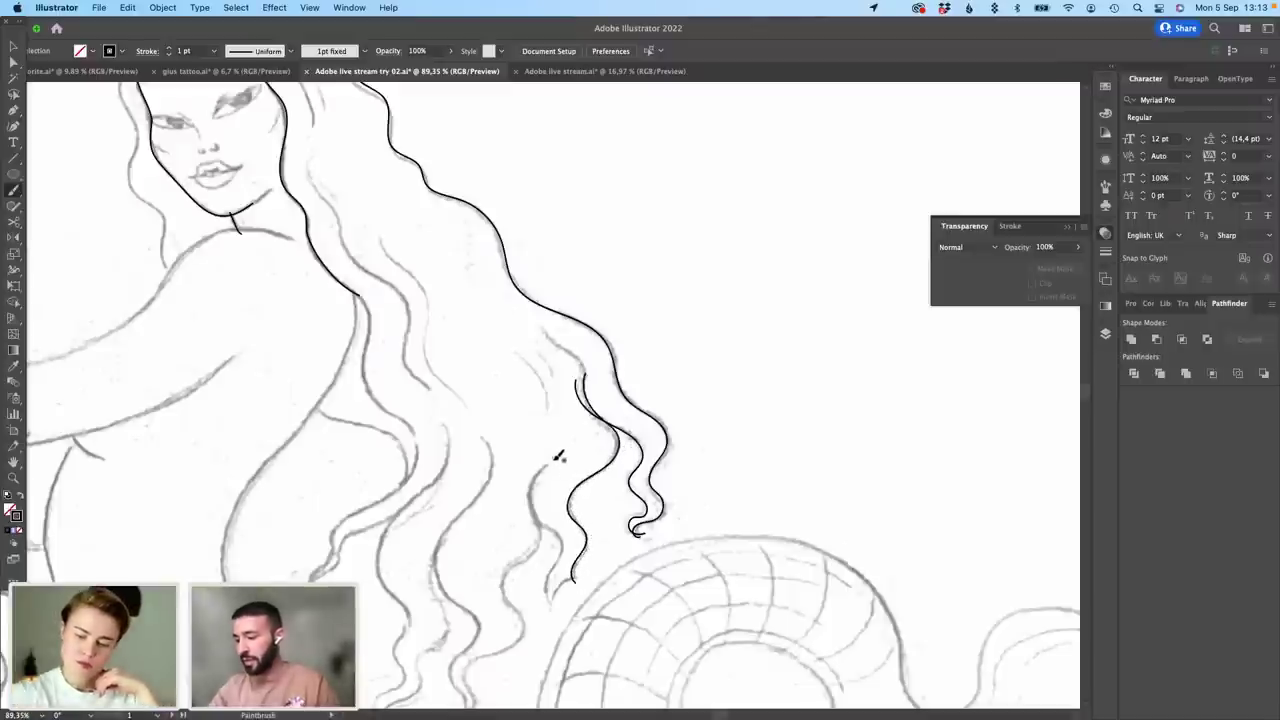
{"action": "mouse_move", "coordinate": [550, 460]}
{"action": "left_mouse_down"}
{"action": "mouse_move", "coordinate": [528, 494]}
{"action": "mouse_move", "coordinate": [560, 574]}
{"action": "mouse_move", "coordinate": [556, 603]}
{"action": "left_mouse_up"}
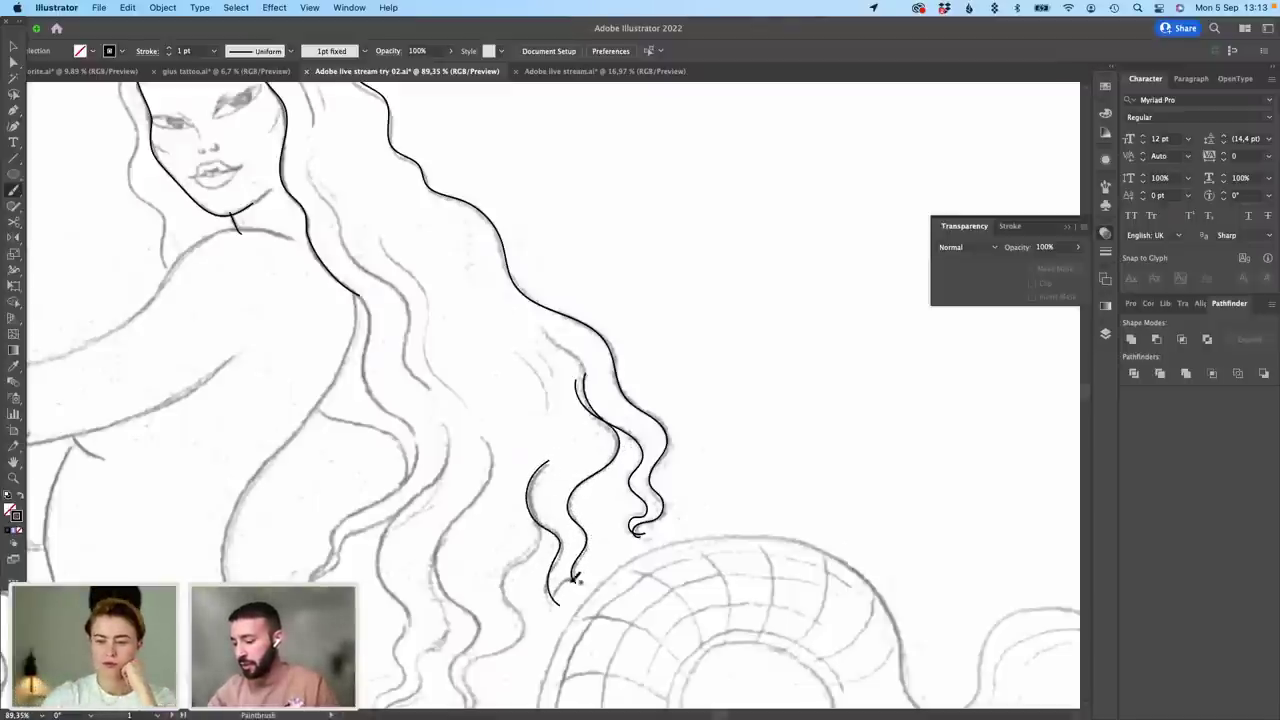
Step: Trace the remaining wavy lower locks of the siren's hair with the Paintbrush, ending with the one that meets her back
{"action": "left_click_drag", "start_coordinate": [565, 548], "coordinate": [551, 390]}
{"action": "mouse_move", "coordinate": [491, 421]}
{"action": "left_mouse_down"}
{"action": "mouse_move", "coordinate": [509, 468]}
{"action": "mouse_move", "coordinate": [465, 496]}
{"action": "mouse_move", "coordinate": [452, 546]}
{"action": "mouse_move", "coordinate": [444, 505]}
{"action": "mouse_move", "coordinate": [467, 478]}
{"action": "mouse_move", "coordinate": [465, 450]}
{"action": "mouse_move", "coordinate": [430, 400]}
{"action": "mouse_move", "coordinate": [468, 316]}
{"action": "mouse_move", "coordinate": [427, 384]}
{"action": "left_mouse_up"}
{"action": "mouse_move", "coordinate": [429, 440]}
{"action": "left_mouse_down"}
{"action": "mouse_move", "coordinate": [428, 476]}
{"action": "mouse_move", "coordinate": [408, 504]}
{"action": "left_mouse_up"}
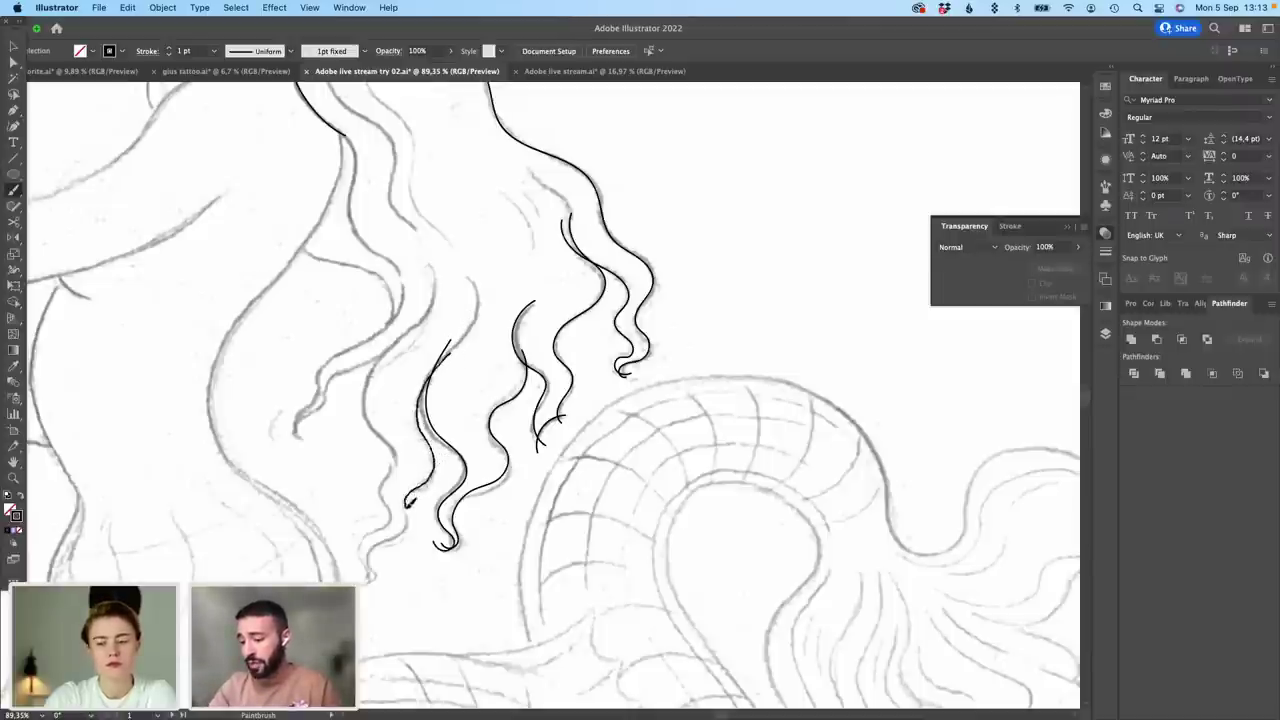
{"action": "mouse_move", "coordinate": [374, 554]}
{"action": "left_mouse_down"}
{"action": "mouse_move", "coordinate": [366, 578]}
{"action": "mouse_move", "coordinate": [368, 532]}
{"action": "mouse_move", "coordinate": [390, 510]}
{"action": "mouse_move", "coordinate": [366, 368]}
{"action": "mouse_move", "coordinate": [405, 313]}
{"action": "left_mouse_up"}
{"action": "left_click_drag", "start_coordinate": [440, 403], "coordinate": [498, 459]}
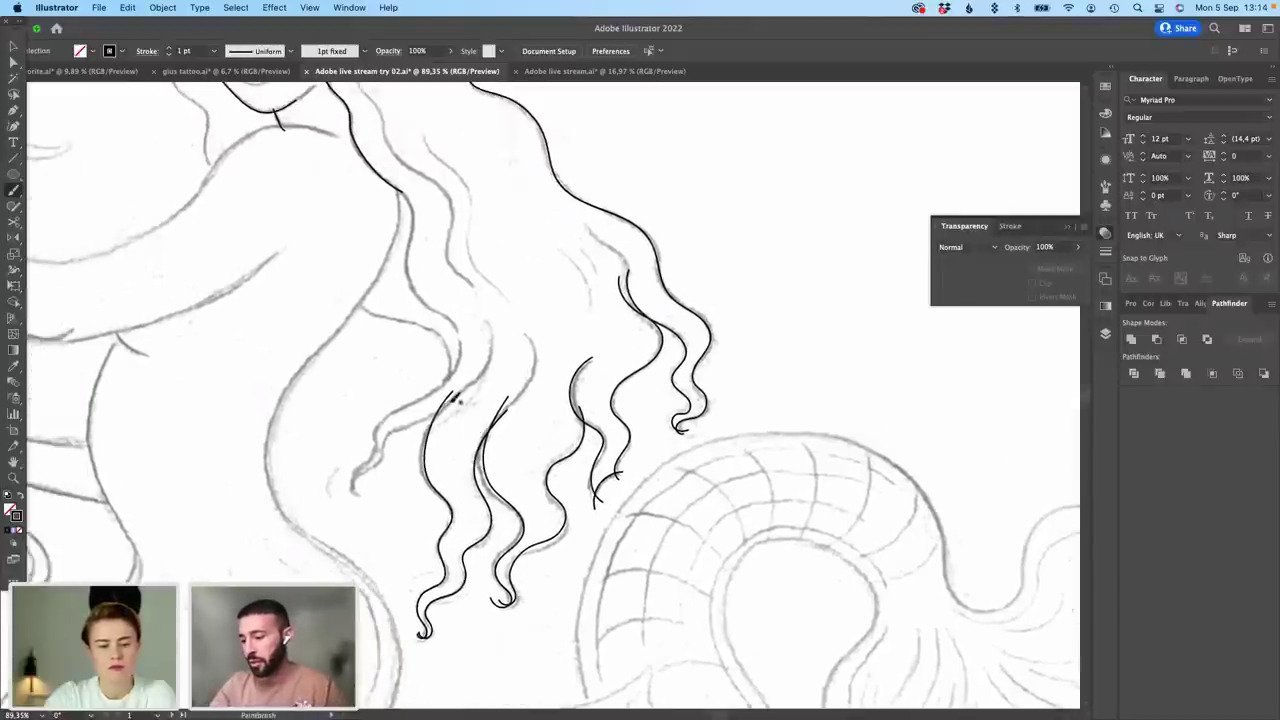
{"action": "mouse_move", "coordinate": [448, 400]}
{"action": "left_mouse_down"}
{"action": "mouse_move", "coordinate": [396, 427]}
{"action": "mouse_move", "coordinate": [358, 482]}
{"action": "mouse_move", "coordinate": [371, 484]}
{"action": "left_mouse_up"}
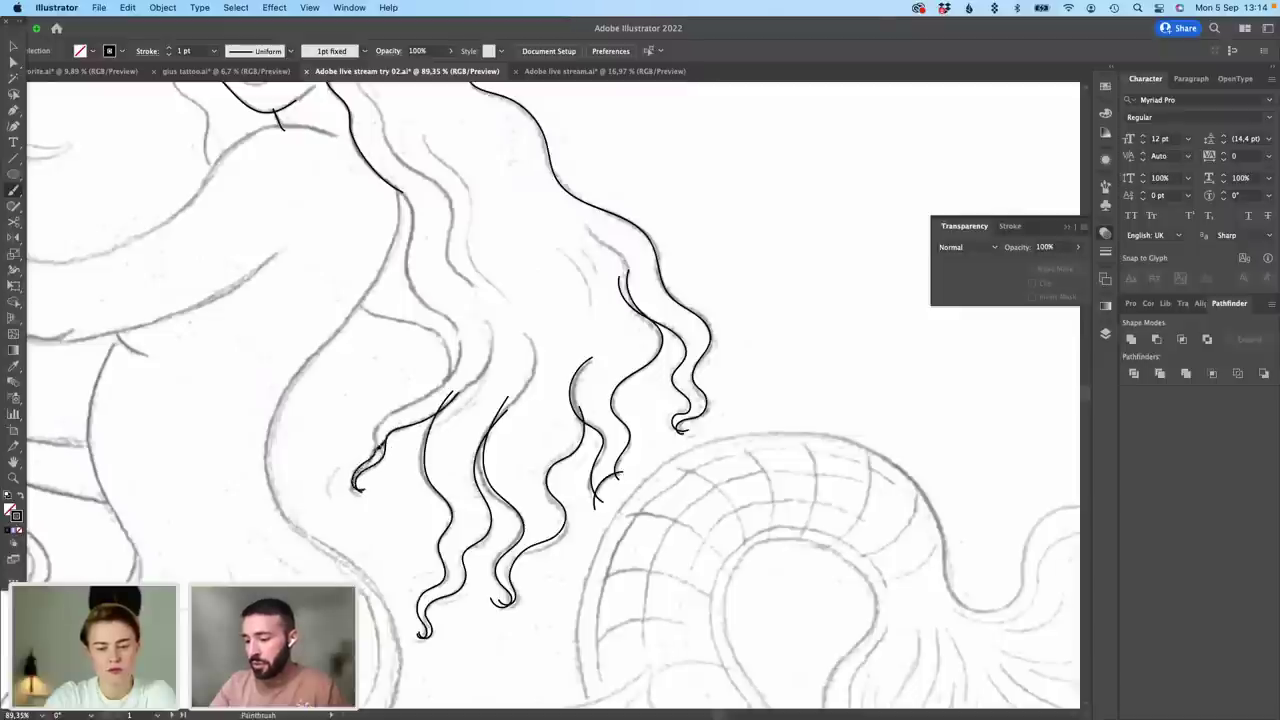
{"action": "mouse_move", "coordinate": [447, 372]}
{"action": "left_mouse_down"}
{"action": "mouse_move", "coordinate": [431, 327]}
{"action": "mouse_move", "coordinate": [350, 283]}
{"action": "left_mouse_up"}
Step: Reshape the upper end of the innermost hair lock by moving its anchor points with Direct Selection, and deselect the path
{"action": "left_click", "coordinate": [14, 62]}
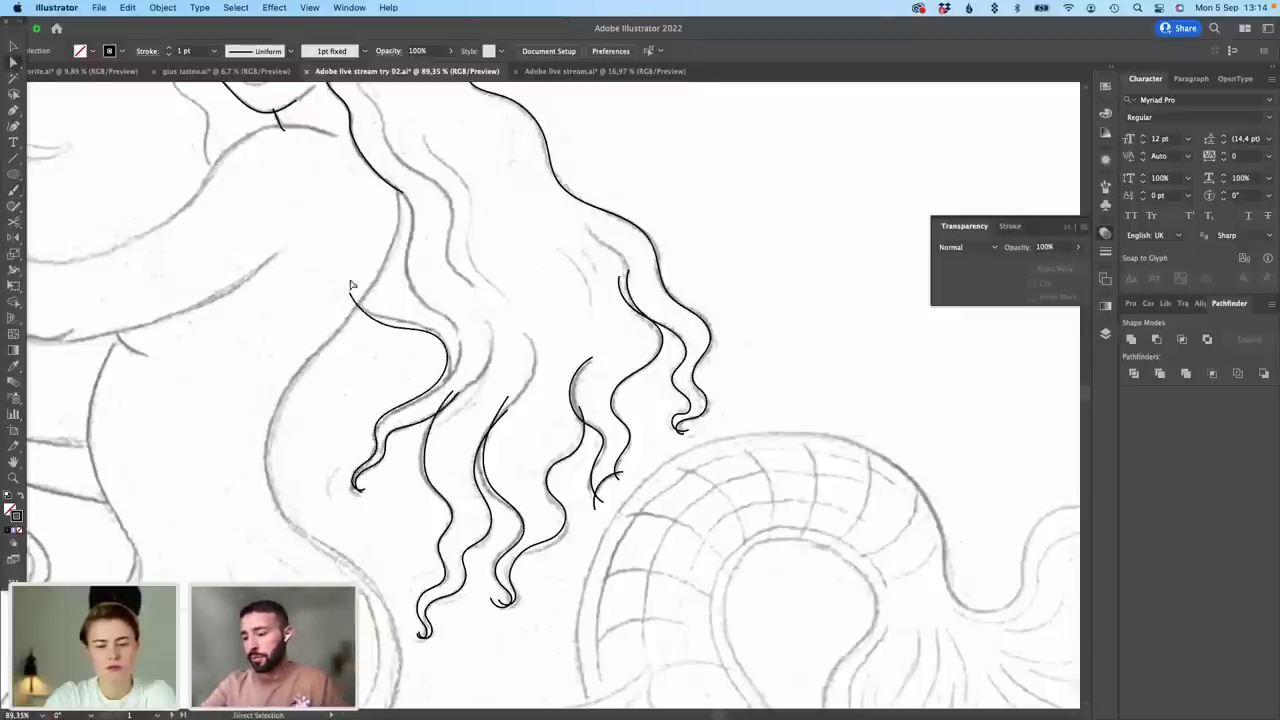
{"action": "scroll", "coordinate": [374, 309], "scroll_direction": "up", "scroll_amount": 4}
{"action": "left_click_drag", "start_coordinate": [326, 283], "coordinate": [312, 272]}
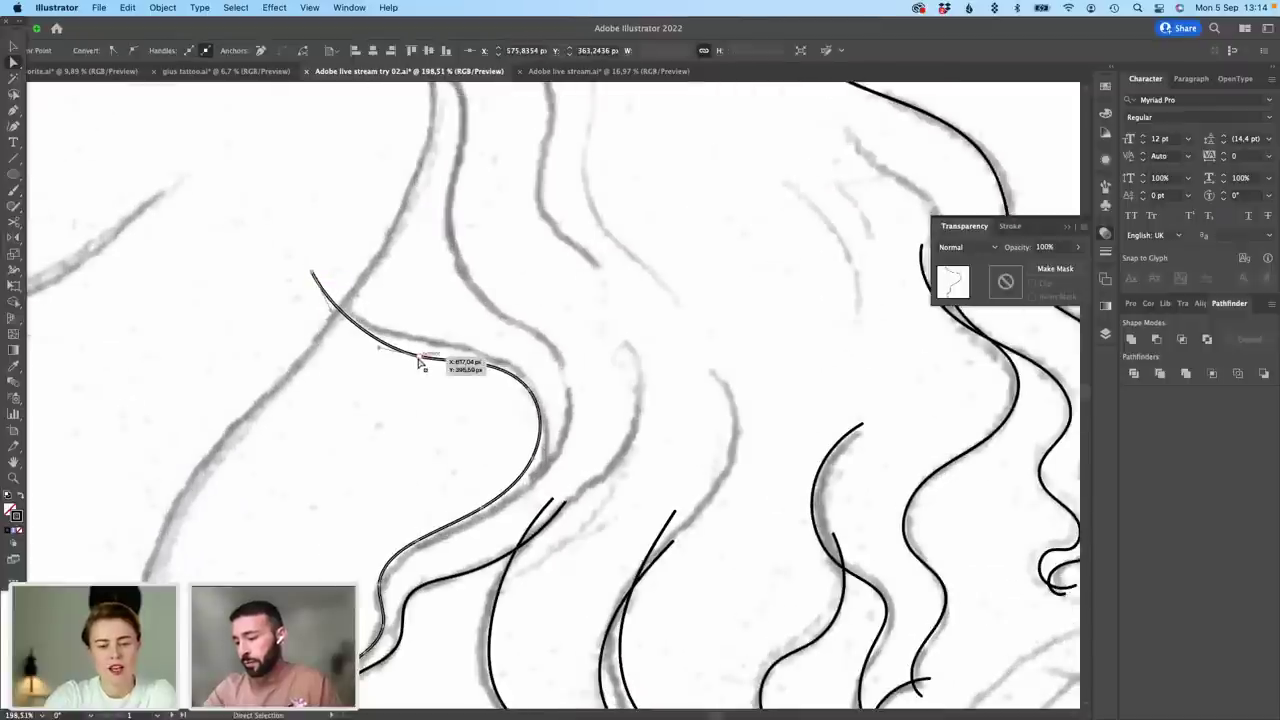
{"action": "left_click_drag", "start_coordinate": [420, 358], "coordinate": [462, 364]}
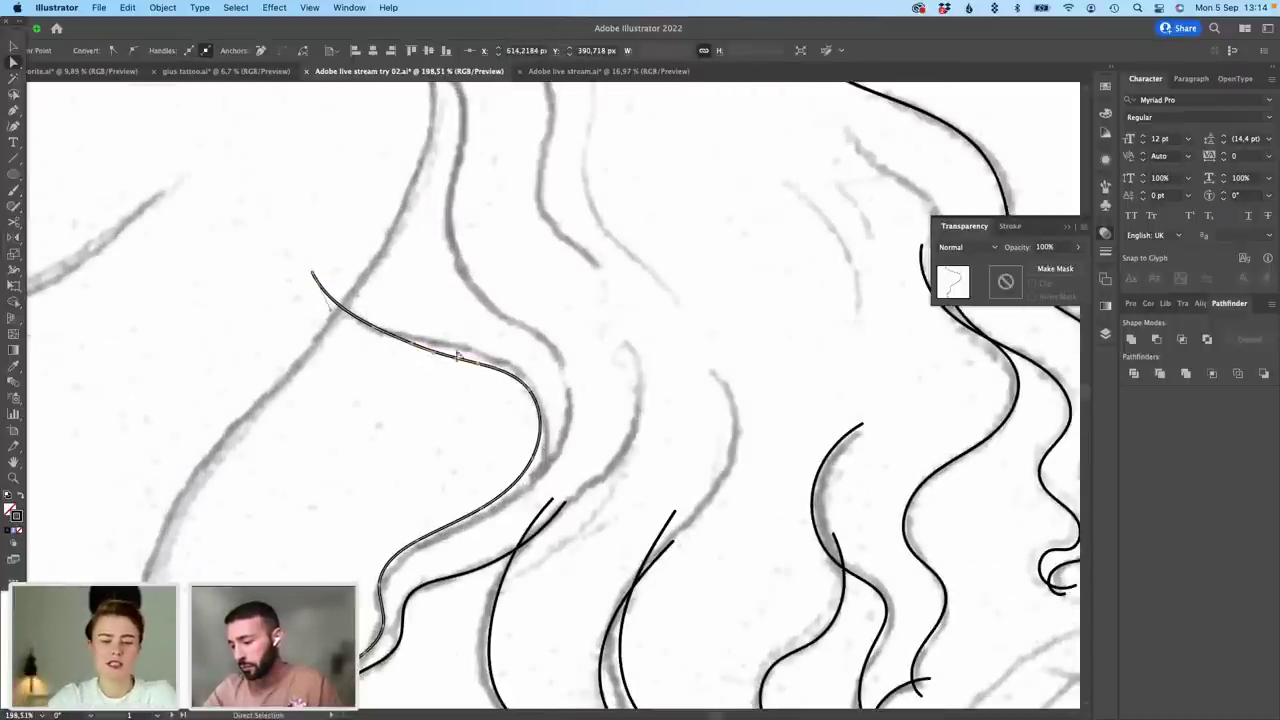
{"action": "left_click", "coordinate": [465, 326]}
Step: Trace the siren's back contour with the Paintbrush, from the hairline stroke's end down to the waist
{"action": "scroll", "coordinate": [464, 323], "scroll_direction": "down", "scroll_amount": 4}
{"action": "mouse_move", "coordinate": [486, 237]}
{"action": "left_mouse_down"}
{"action": "mouse_move", "coordinate": [612, 400]}
{"action": "mouse_move", "coordinate": [566, 260]}
{"action": "mouse_move", "coordinate": [513, 185]}
{"action": "left_mouse_up"}
{"action": "scroll", "coordinate": [513, 185], "scroll_direction": "down", "scroll_amount": 3}
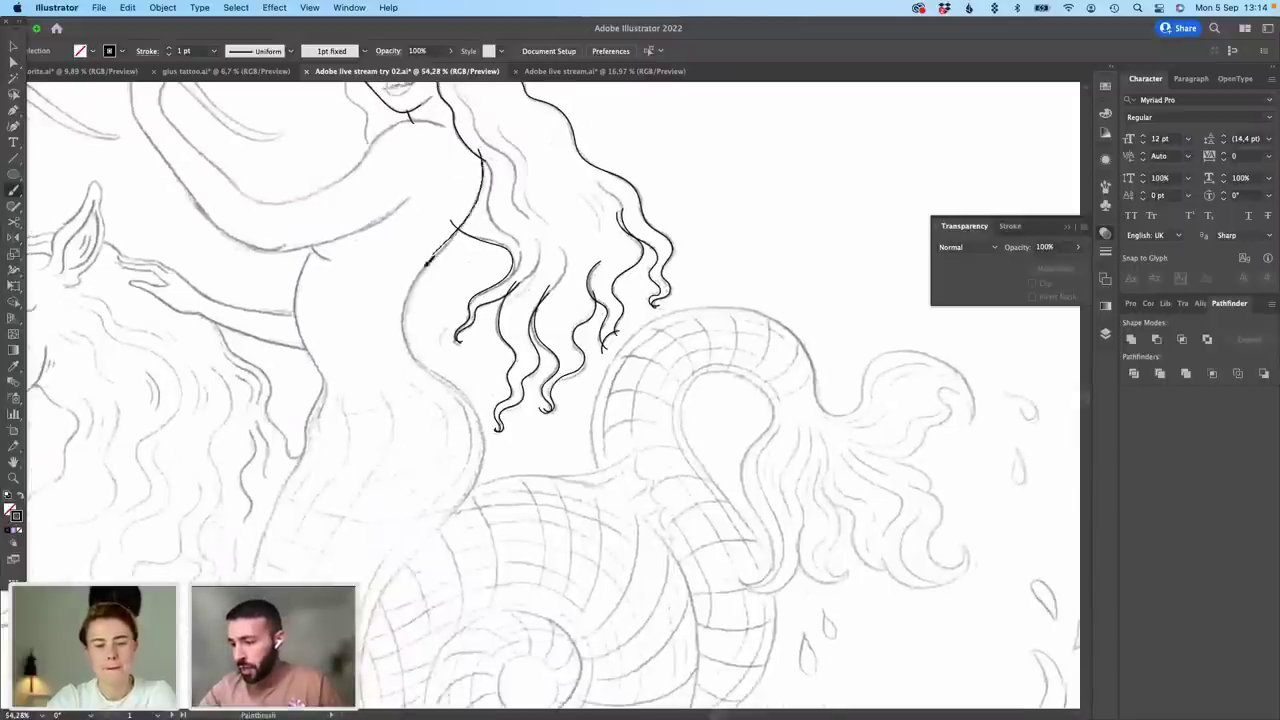
{"action": "left_click_drag", "start_coordinate": [428, 262], "coordinate": [409, 300]}
{"action": "left_click_drag", "start_coordinate": [422, 362], "coordinate": [430, 378]}
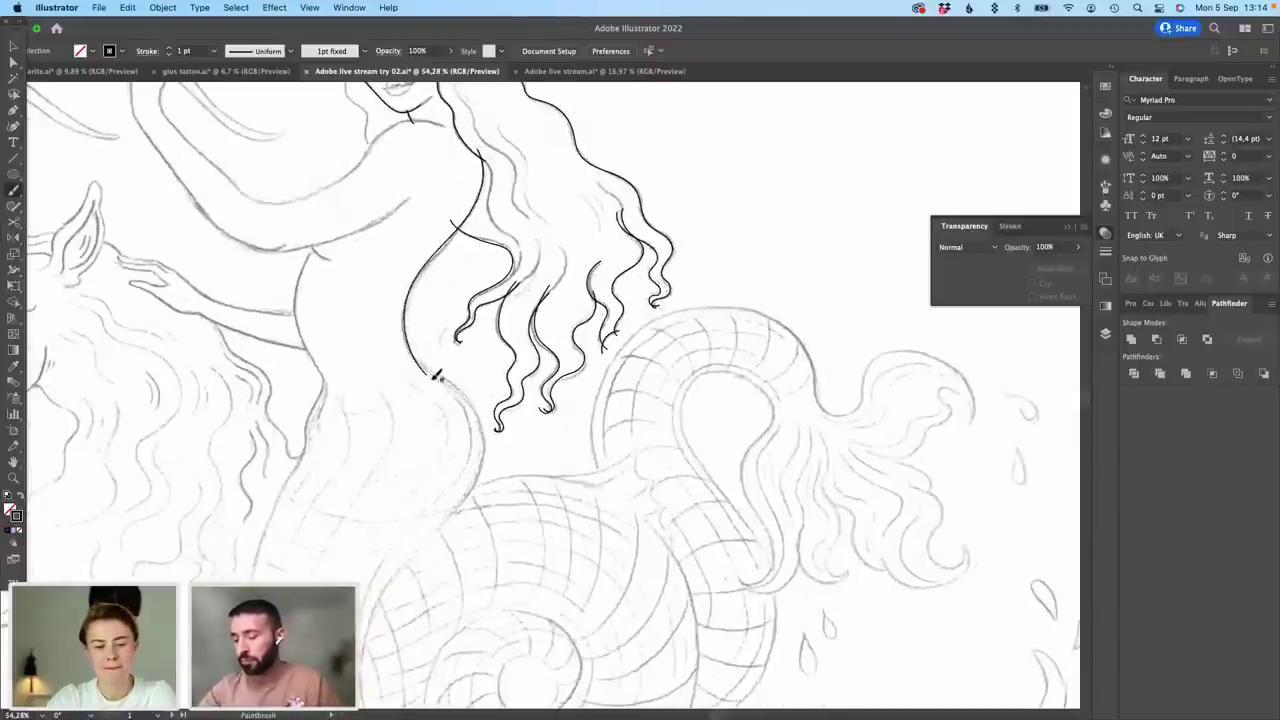
Step: Review the Paintbrush tool's fidelity and path editing options, and accept them
{"action": "scroll", "coordinate": [505, 378], "scroll_direction": "down", "scroll_amount": 5}
{"action": "scroll", "coordinate": [505, 378], "scroll_direction": "right", "scroll_amount": 2}
{"action": "scroll", "coordinate": [527, 294], "scroll_direction": "down", "scroll_amount": 5}
{"action": "scroll", "coordinate": [527, 294], "scroll_direction": "right", "scroll_amount": 4}
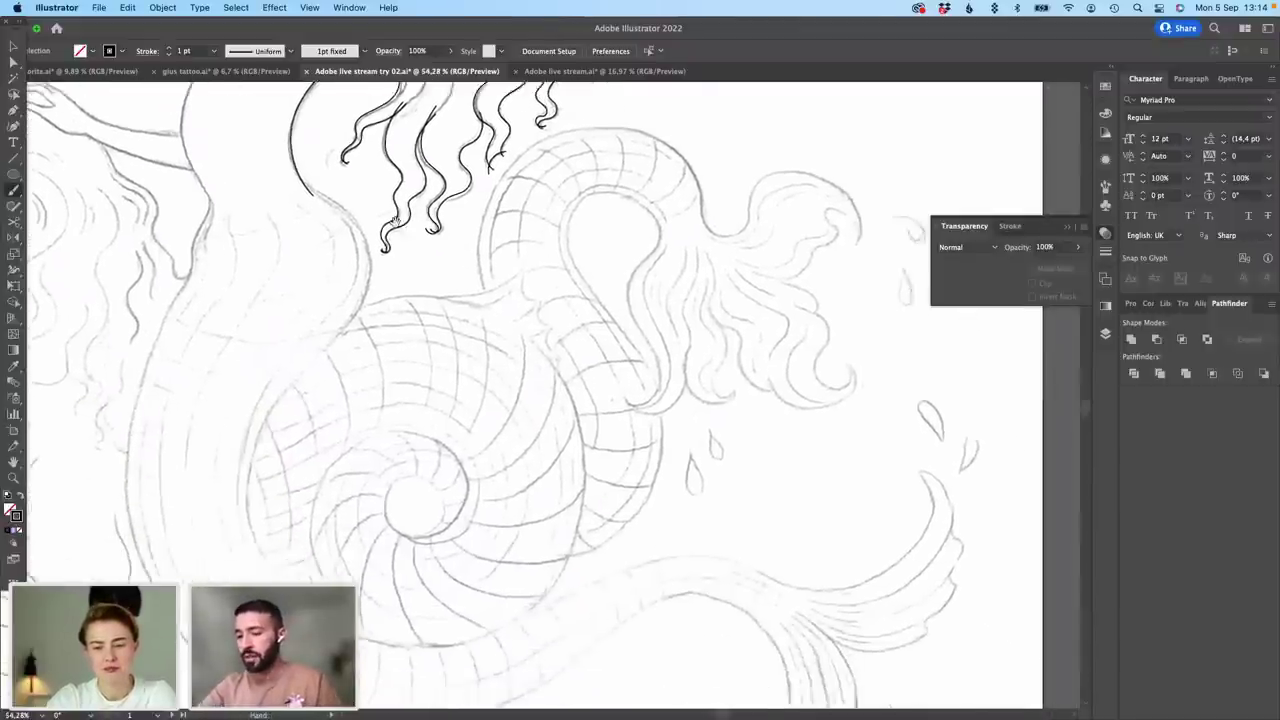
{"action": "double_click", "coordinate": [13, 193]}
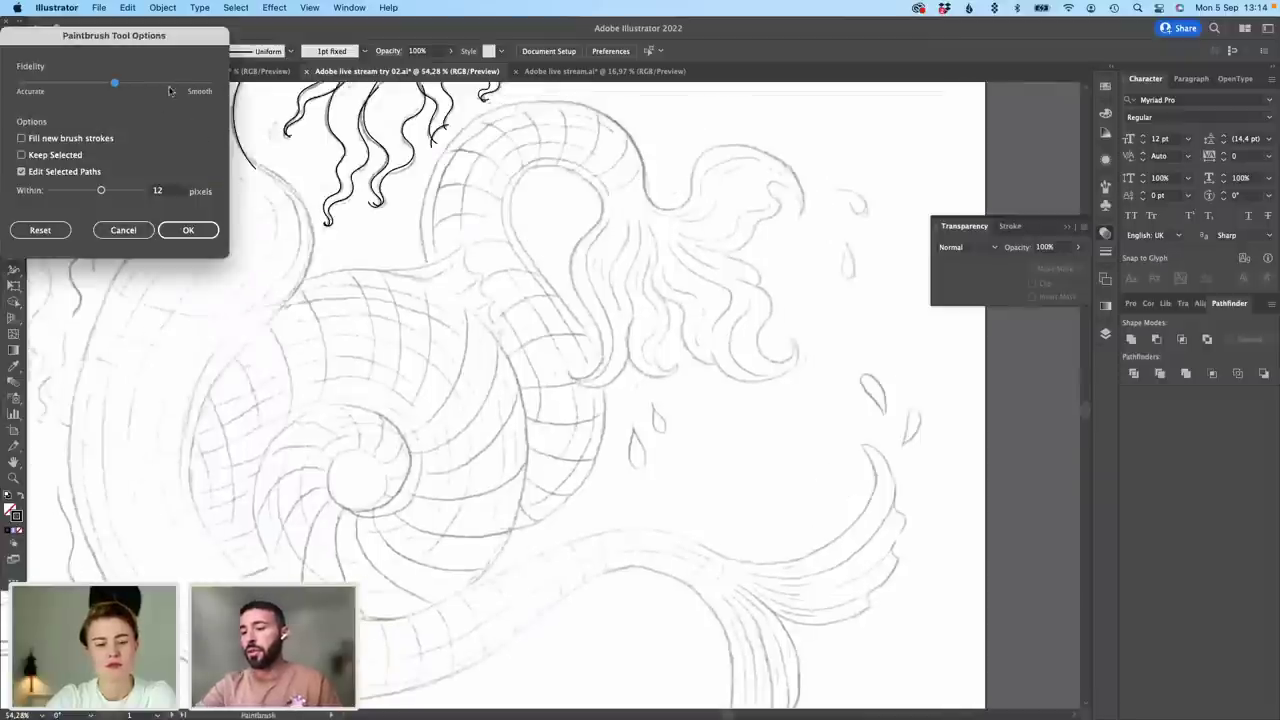
{"action": "left_click", "coordinate": [188, 230]}
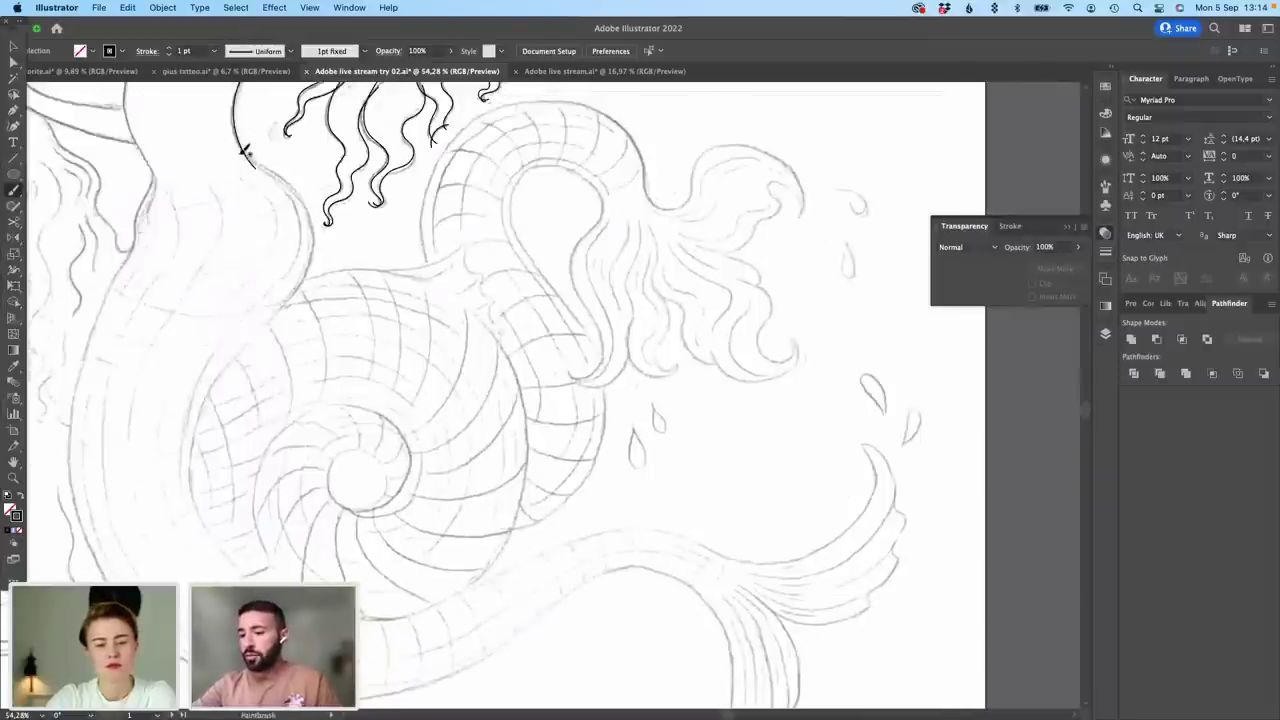
Step: Trace the siren's hip and tail edge in one Paintbrush stroke, from the waist around the spiral coil to the tail fin
{"action": "scroll", "coordinate": [297, 168], "scroll_direction": "down", "scroll_amount": 2}
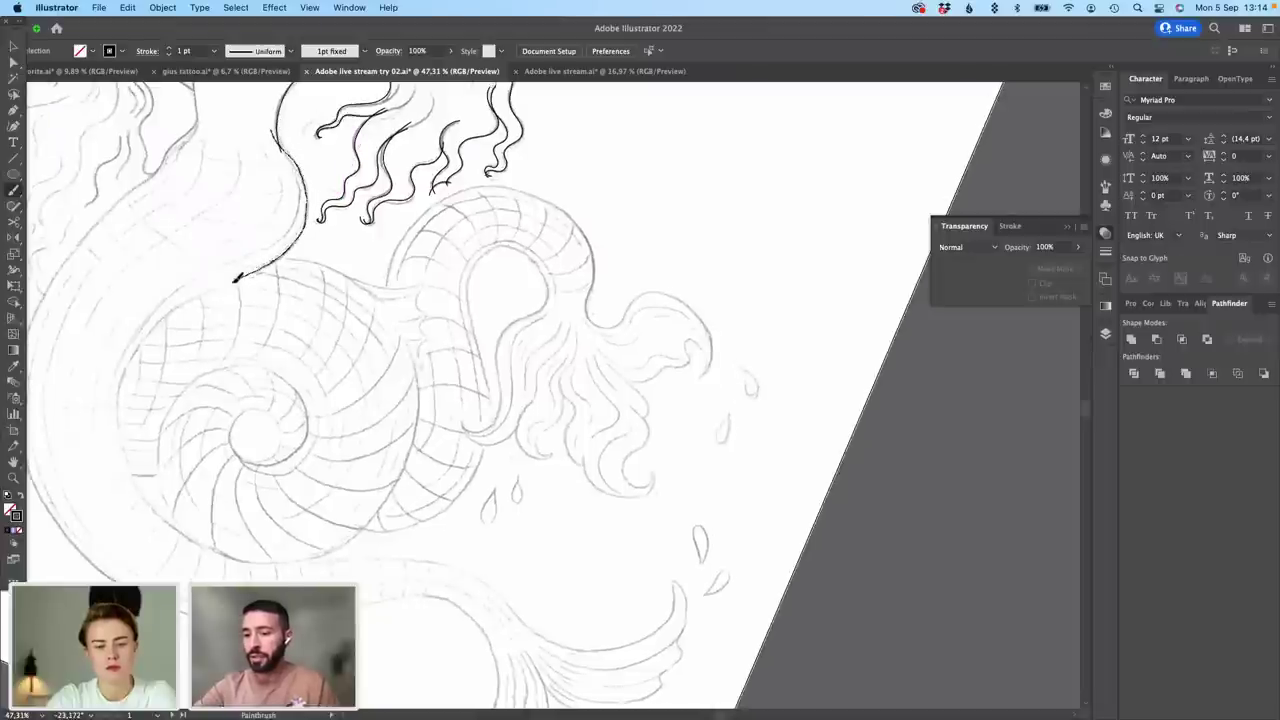
{"action": "mouse_move", "coordinate": [141, 350]}
{"action": "left_mouse_down"}
{"action": "mouse_move", "coordinate": [120, 410]}
{"action": "mouse_move", "coordinate": [137, 473]}
{"action": "mouse_move", "coordinate": [176, 526]}
{"action": "mouse_move", "coordinate": [250, 556]}
{"action": "left_mouse_up"}
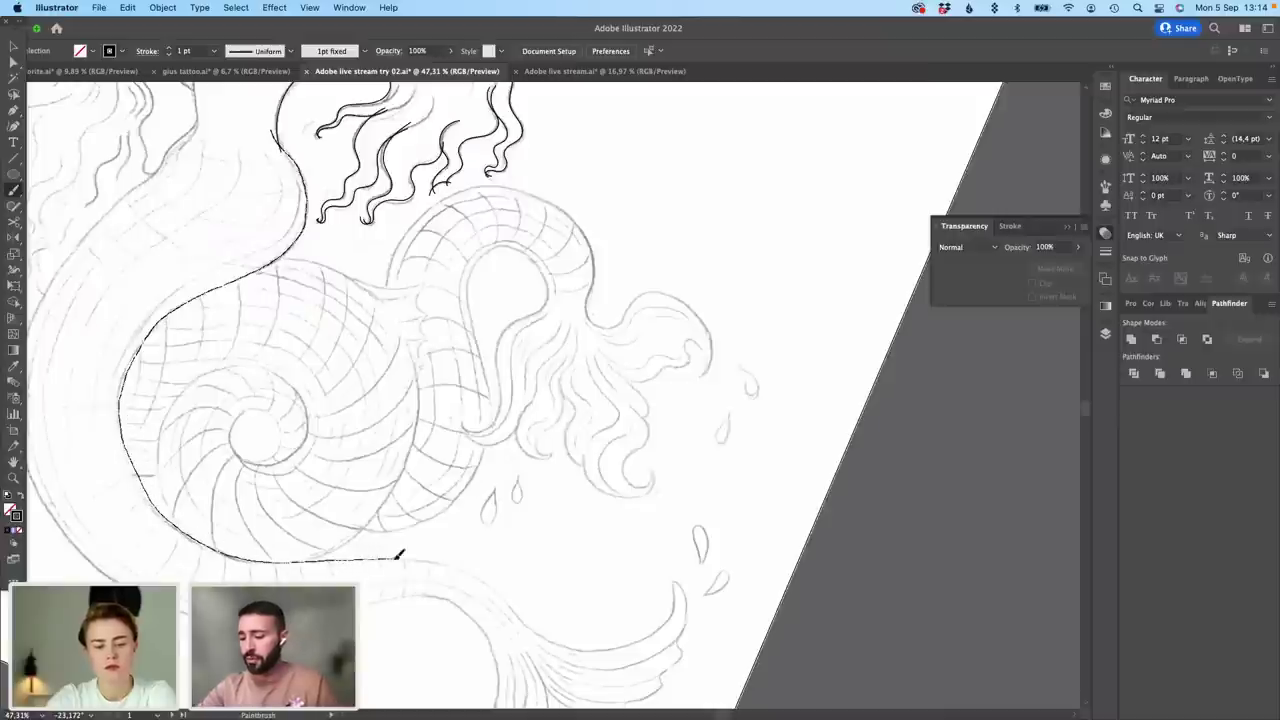
{"action": "left_click_drag", "start_coordinate": [525, 618], "coordinate": [531, 634]}
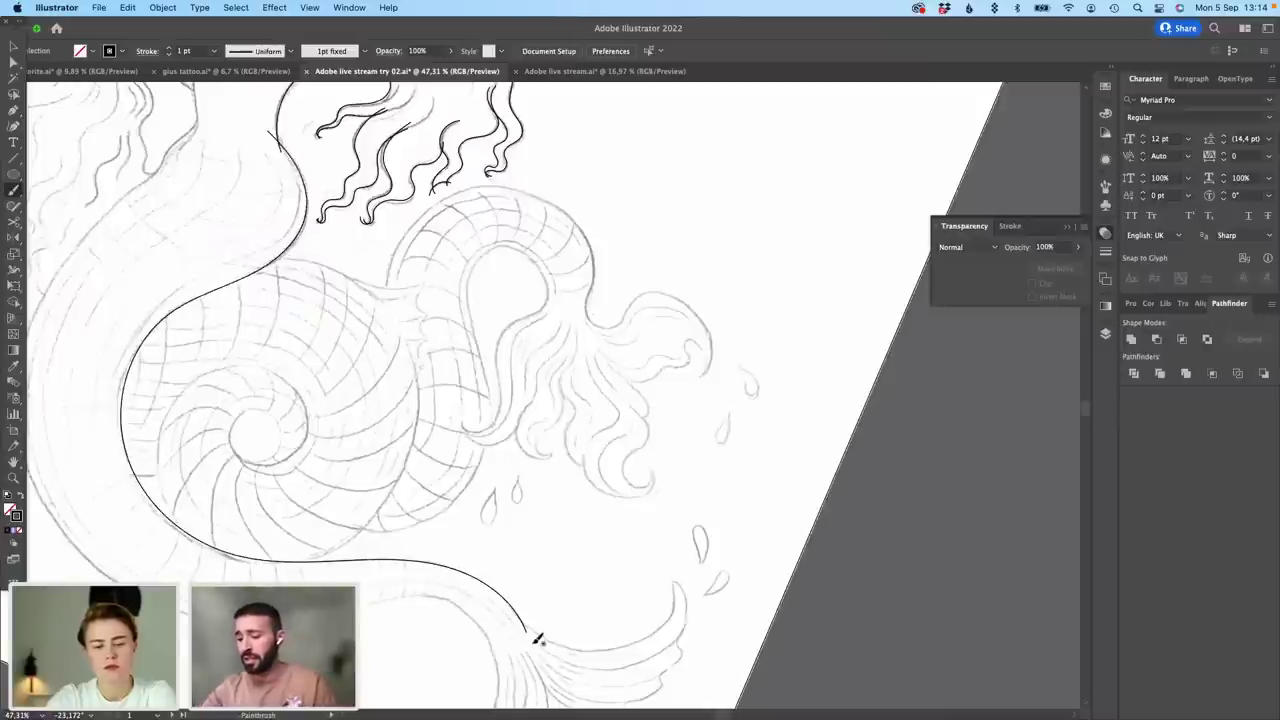
Step: Fit the tail stroke's curve beneath the spiral coil to the sketch by adjusting its anchor points with Direct Selection, and deselect it
{"action": "left_click", "coordinate": [14, 62]}
{"action": "left_click_drag", "start_coordinate": [141, 320], "coordinate": [145, 537]}
{"action": "scroll", "coordinate": [162, 344], "scroll_direction": "down", "scroll_amount": 5}
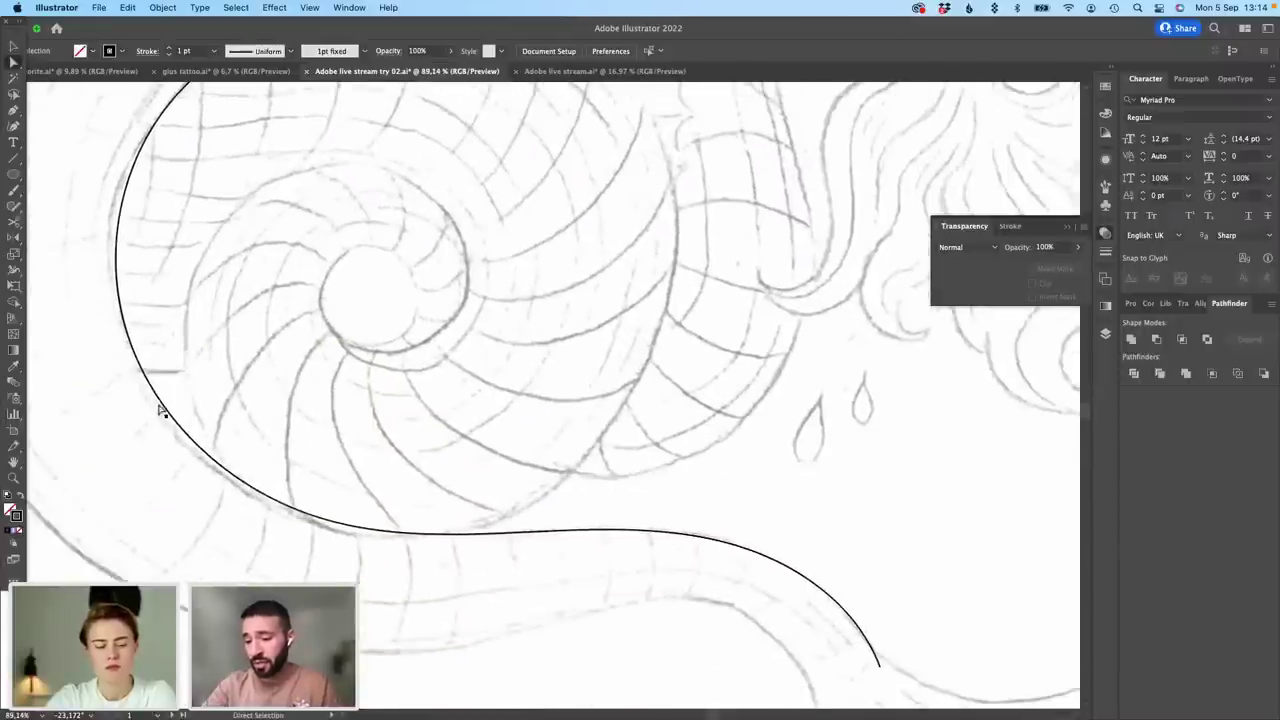
{"action": "left_click", "coordinate": [162, 408]}
{"action": "left_click_drag", "start_coordinate": [123, 326], "coordinate": [122, 328]}
{"action": "left_click_drag", "start_coordinate": [330, 521], "coordinate": [325, 527]}
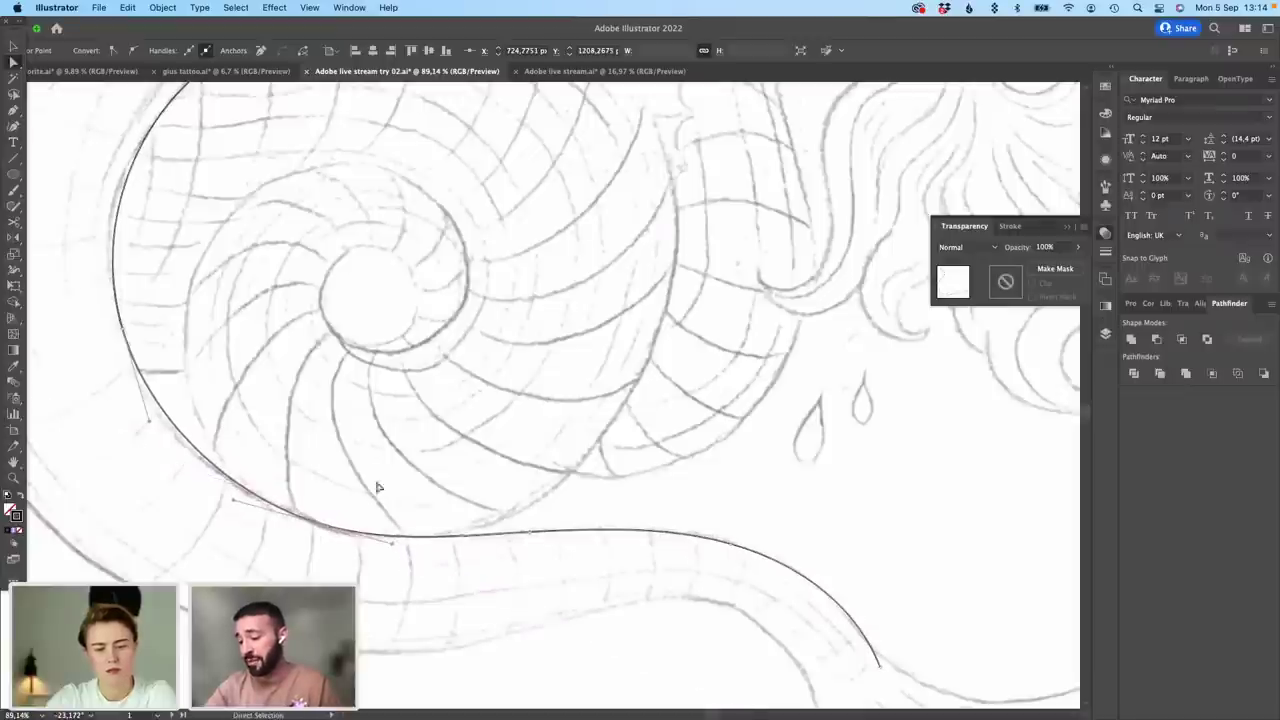
{"action": "left_click", "coordinate": [409, 468]}
Step: Move the tail stroke's end anchor point to the base of the fin and adjust its handle to follow the sketch
{"action": "left_click_drag", "start_coordinate": [623, 474], "coordinate": [231, 174]}
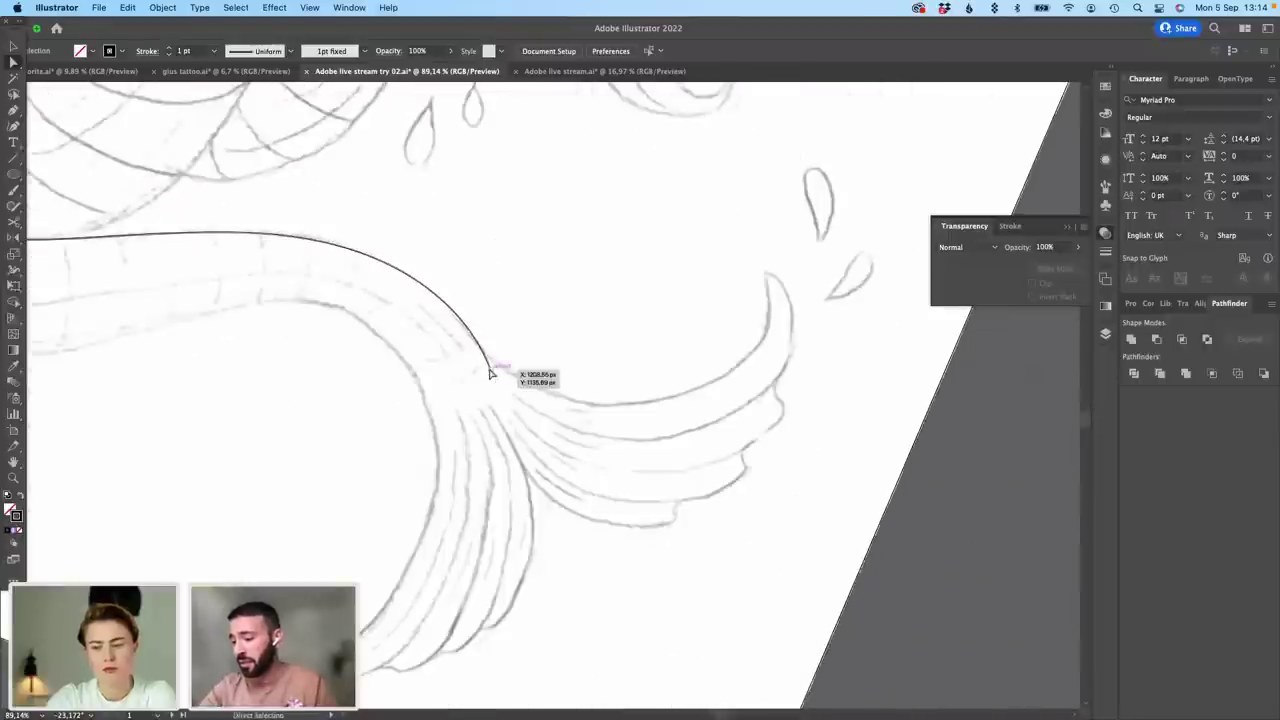
{"action": "left_click_drag", "start_coordinate": [490, 371], "coordinate": [484, 353]}
{"action": "left_click_drag", "start_coordinate": [459, 291], "coordinate": [444, 295]}
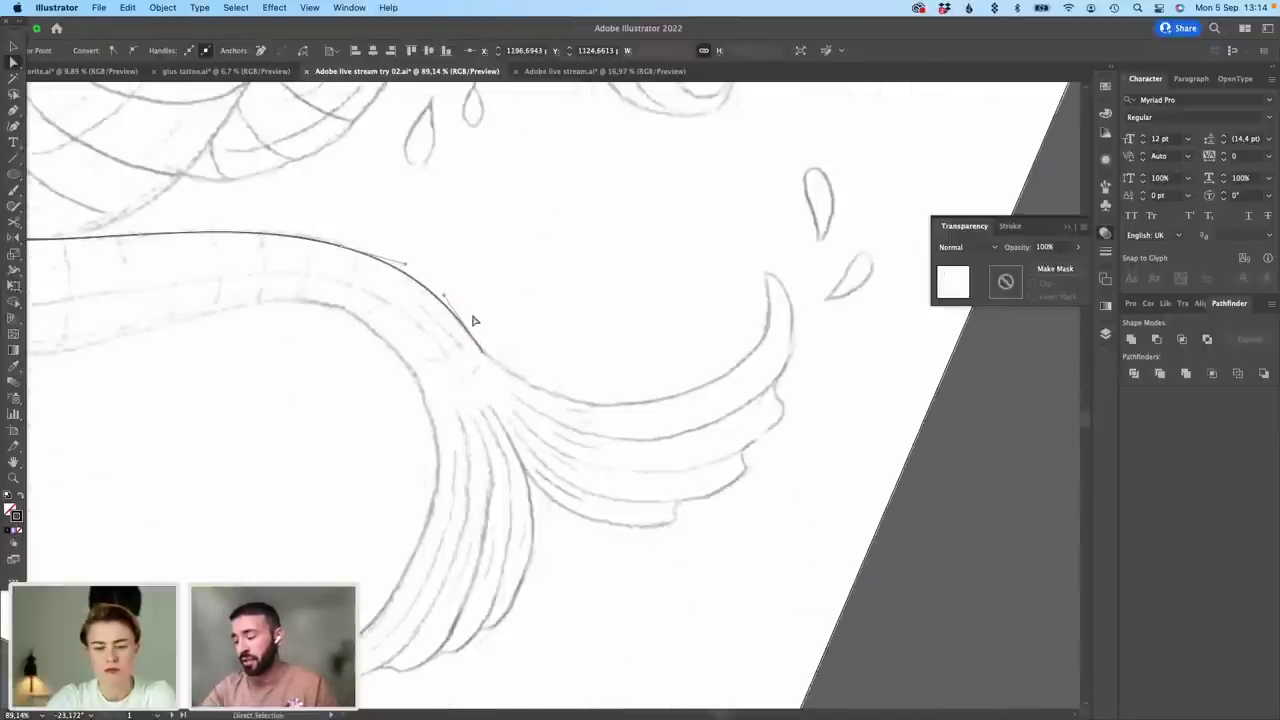
Step: Trace the upper lobe of the tail fin with the Paintbrush, including its pointed tip and scalloped lower edge back to the base
{"action": "scroll", "coordinate": [474, 320], "scroll_direction": "down", "scroll_amount": 3}
{"action": "scroll", "coordinate": [474, 268], "scroll_direction": "up", "scroll_amount": 4}
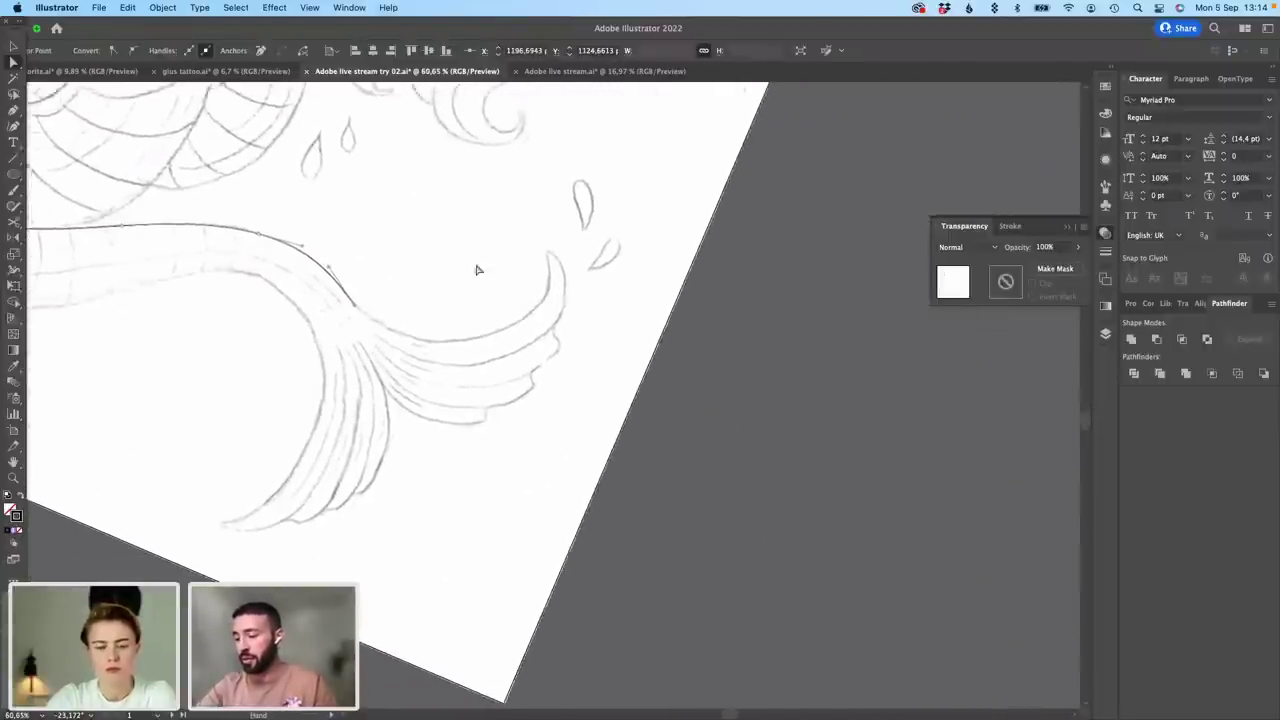
{"action": "key", "text": "b"}
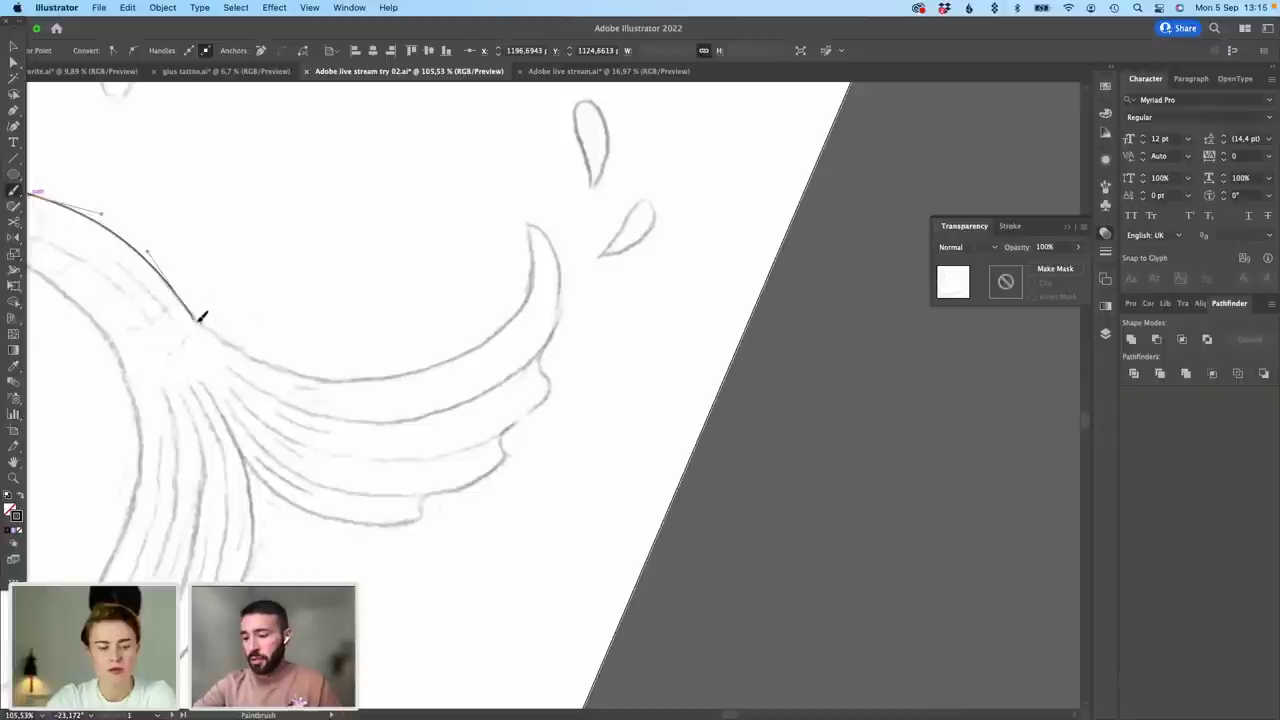
{"action": "left_click_drag", "start_coordinate": [229, 342], "coordinate": [313, 375]}
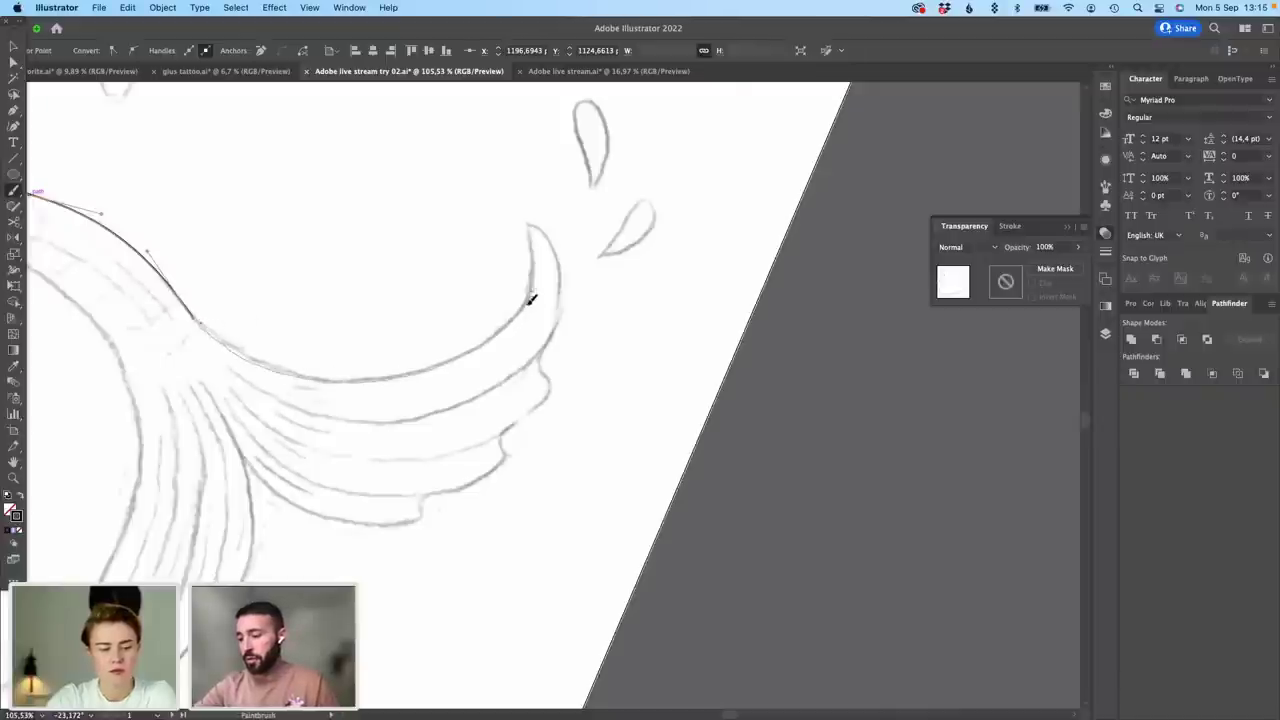
{"action": "mouse_move", "coordinate": [531, 298]}
{"action": "left_mouse_down"}
{"action": "mouse_move", "coordinate": [553, 238]}
{"action": "mouse_move", "coordinate": [557, 330]}
{"action": "mouse_move", "coordinate": [490, 386]}
{"action": "mouse_move", "coordinate": [543, 335]}
{"action": "mouse_move", "coordinate": [544, 398]}
{"action": "mouse_move", "coordinate": [450, 456]}
{"action": "left_mouse_up"}
{"action": "mouse_move", "coordinate": [508, 418]}
{"action": "left_mouse_down"}
{"action": "mouse_move", "coordinate": [481, 478]}
{"action": "mouse_move", "coordinate": [423, 490]}
{"action": "mouse_move", "coordinate": [421, 517]}
{"action": "mouse_move", "coordinate": [358, 518]}
{"action": "mouse_move", "coordinate": [270, 471]}
{"action": "mouse_move", "coordinate": [215, 398]}
{"action": "left_mouse_up"}
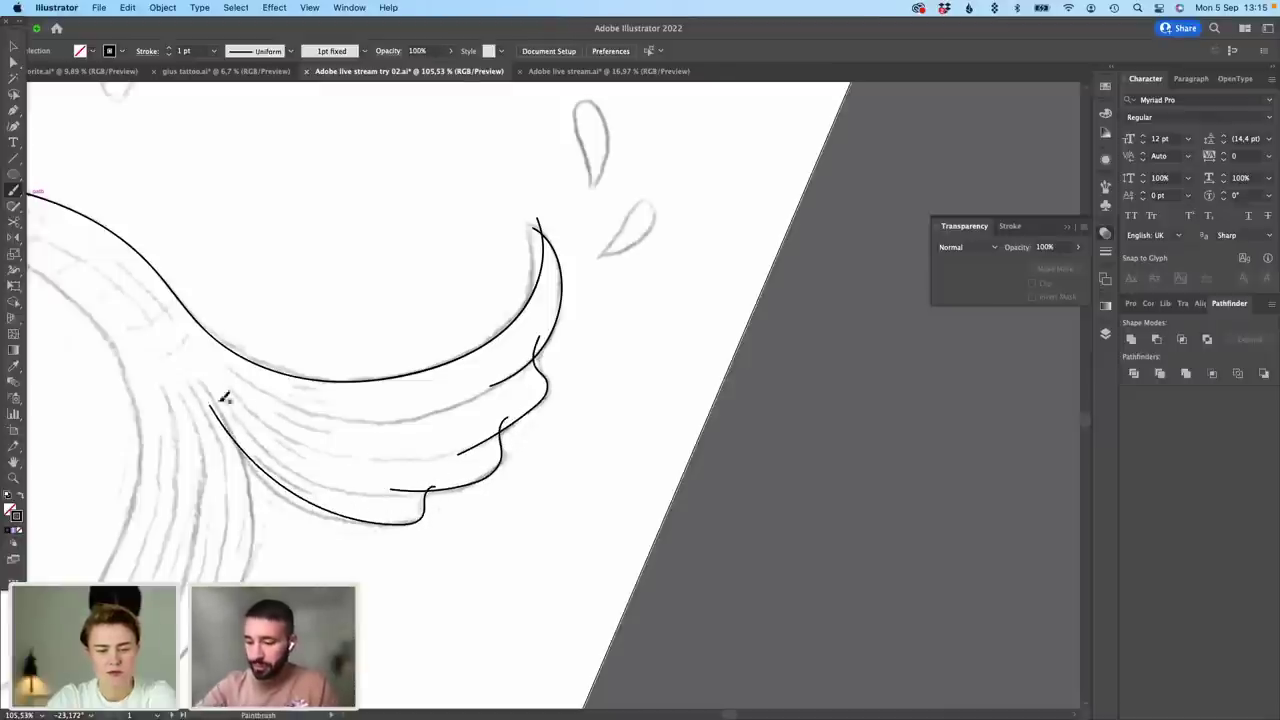
Step: Shift the lower edge of the upper fin lobe onto the sketch line with Direct Selection, and deselect the path
{"action": "left_click_drag", "start_coordinate": [352, 296], "coordinate": [450, 122]}
{"action": "key", "text": "a"}
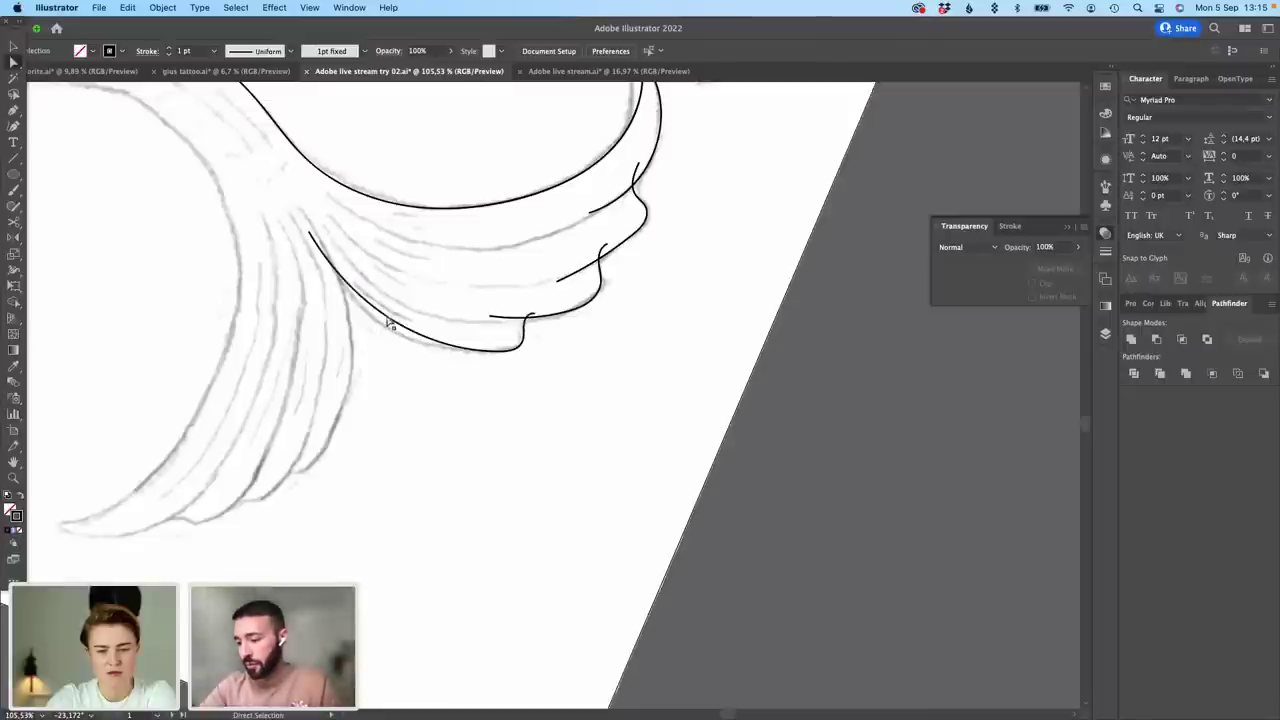
{"action": "left_click", "coordinate": [395, 333]}
{"action": "left_click_drag", "start_coordinate": [392, 322], "coordinate": [383, 326]}
{"action": "left_click", "coordinate": [391, 297]}
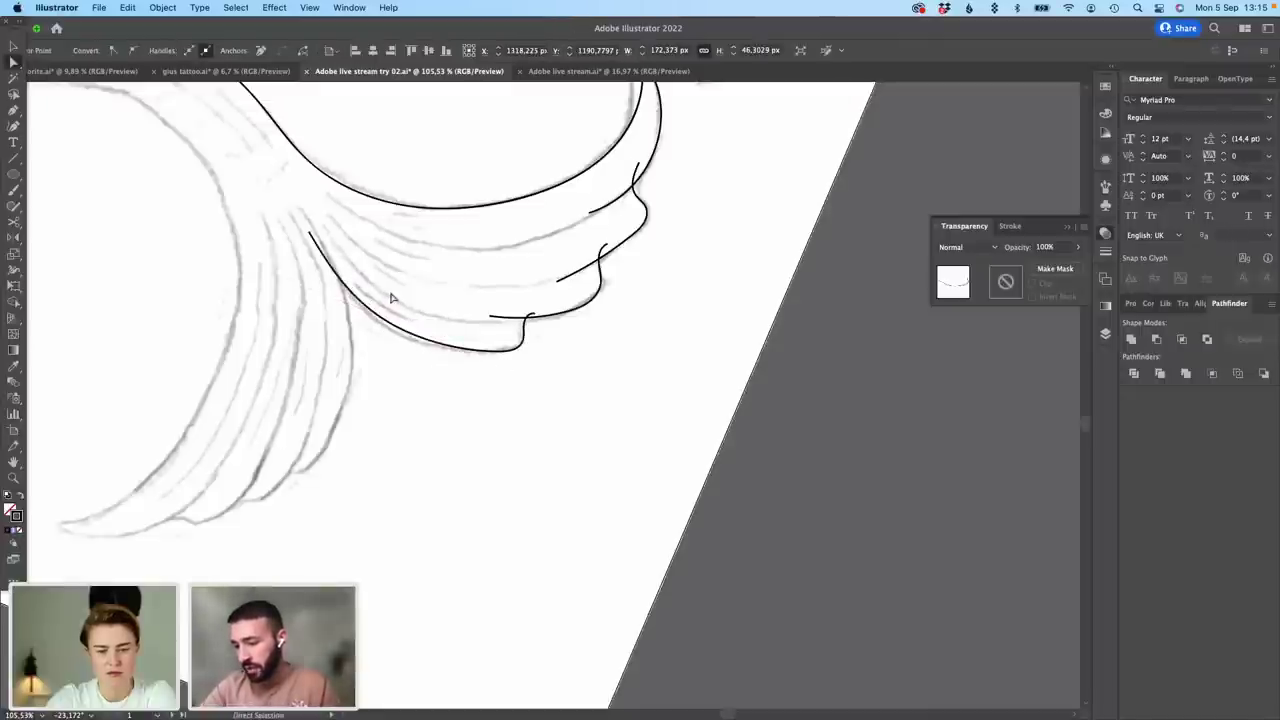
Step: Trace the lower lobe of the tail fin with the Paintbrush, including its scalloped edge, pointed tip and outer edge back toward the tail
{"action": "left_click_drag", "start_coordinate": [412, 276], "coordinate": [542, 232]}
{"action": "key", "text": "b"}
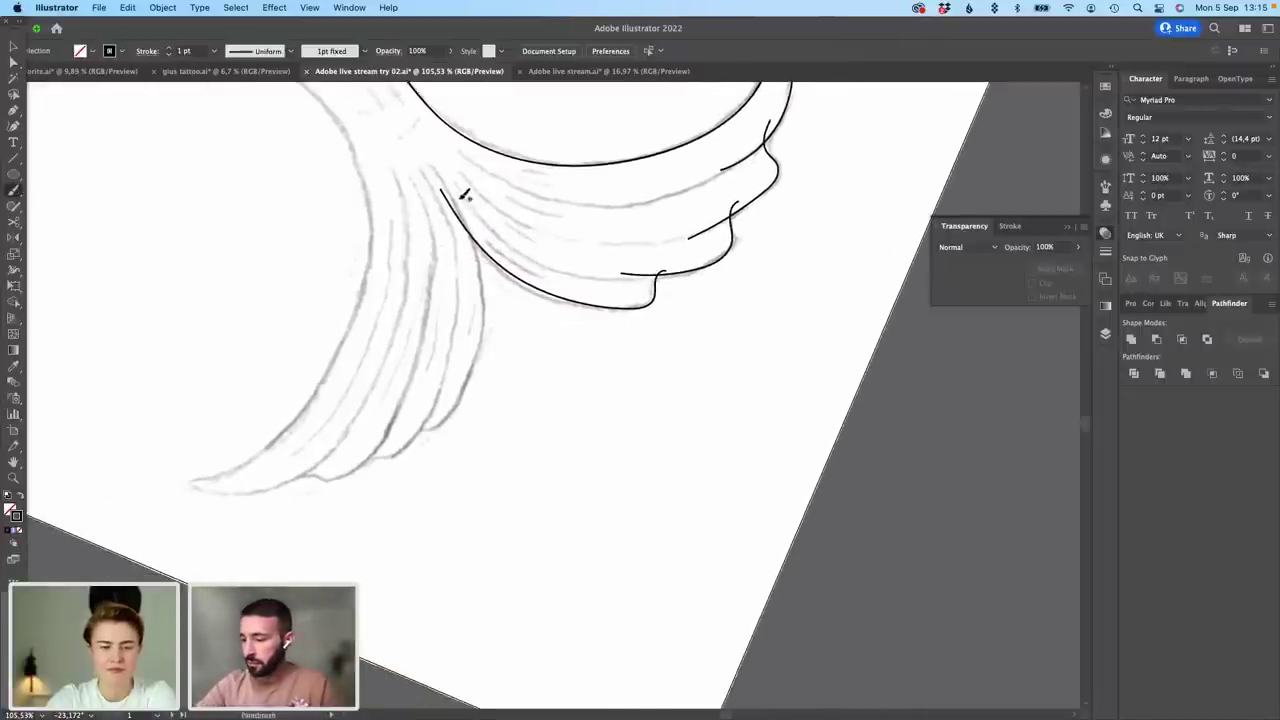
{"action": "mouse_move", "coordinate": [447, 186]}
{"action": "left_mouse_down"}
{"action": "mouse_move", "coordinate": [480, 255]}
{"action": "mouse_move", "coordinate": [484, 322]}
{"action": "mouse_move", "coordinate": [466, 390]}
{"action": "mouse_move", "coordinate": [432, 428]}
{"action": "left_mouse_up"}
{"action": "mouse_move", "coordinate": [458, 288]}
{"action": "left_mouse_down"}
{"action": "mouse_move", "coordinate": [451, 354]}
{"action": "mouse_move", "coordinate": [415, 432]}
{"action": "mouse_move", "coordinate": [353, 471]}
{"action": "left_mouse_up"}
{"action": "mouse_move", "coordinate": [434, 310]}
{"action": "left_mouse_down"}
{"action": "mouse_move", "coordinate": [402, 404]}
{"action": "mouse_move", "coordinate": [358, 470]}
{"action": "mouse_move", "coordinate": [288, 474]}
{"action": "left_mouse_up"}
{"action": "mouse_move", "coordinate": [396, 326]}
{"action": "left_mouse_down"}
{"action": "mouse_move", "coordinate": [356, 420]}
{"action": "mouse_move", "coordinate": [288, 477]}
{"action": "mouse_move", "coordinate": [202, 482]}
{"action": "left_mouse_up"}
{"action": "left_click_drag", "start_coordinate": [268, 434], "coordinate": [348, 343]}
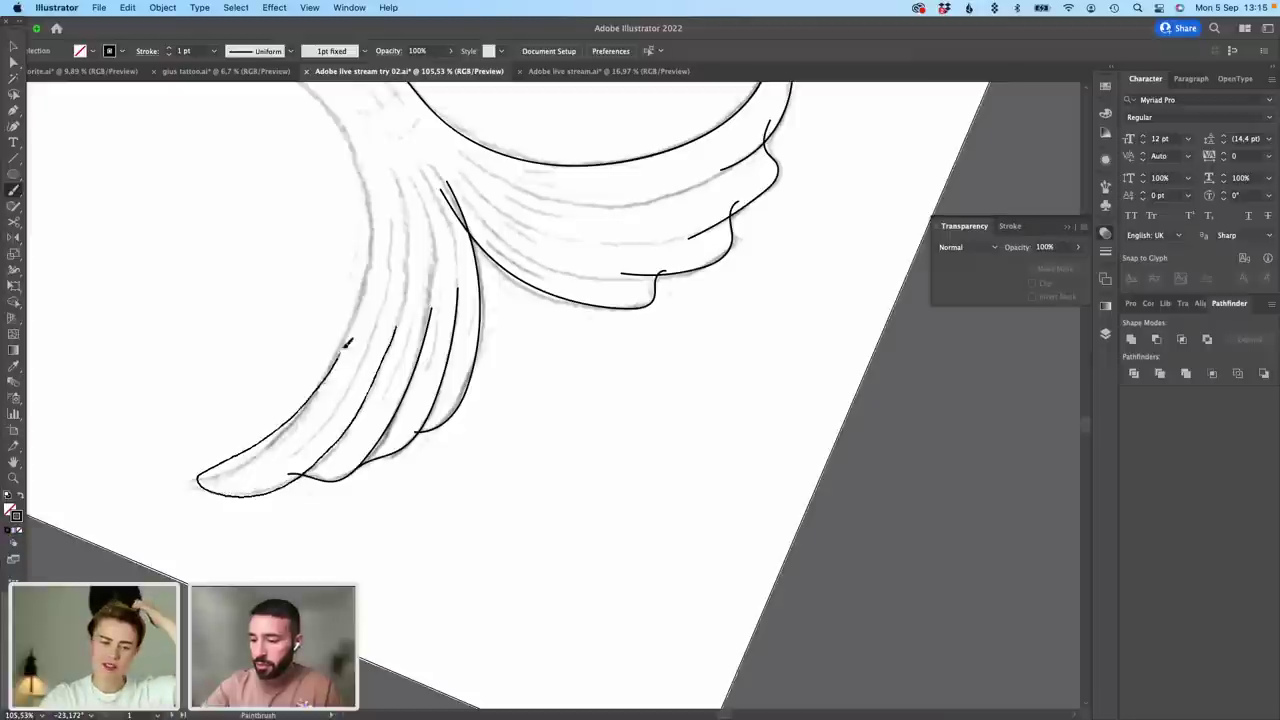
{"action": "mouse_move", "coordinate": [370, 252]}
{"action": "left_mouse_down"}
{"action": "mouse_move", "coordinate": [366, 206]}
{"action": "mouse_move", "coordinate": [338, 122]}
{"action": "left_mouse_up"}
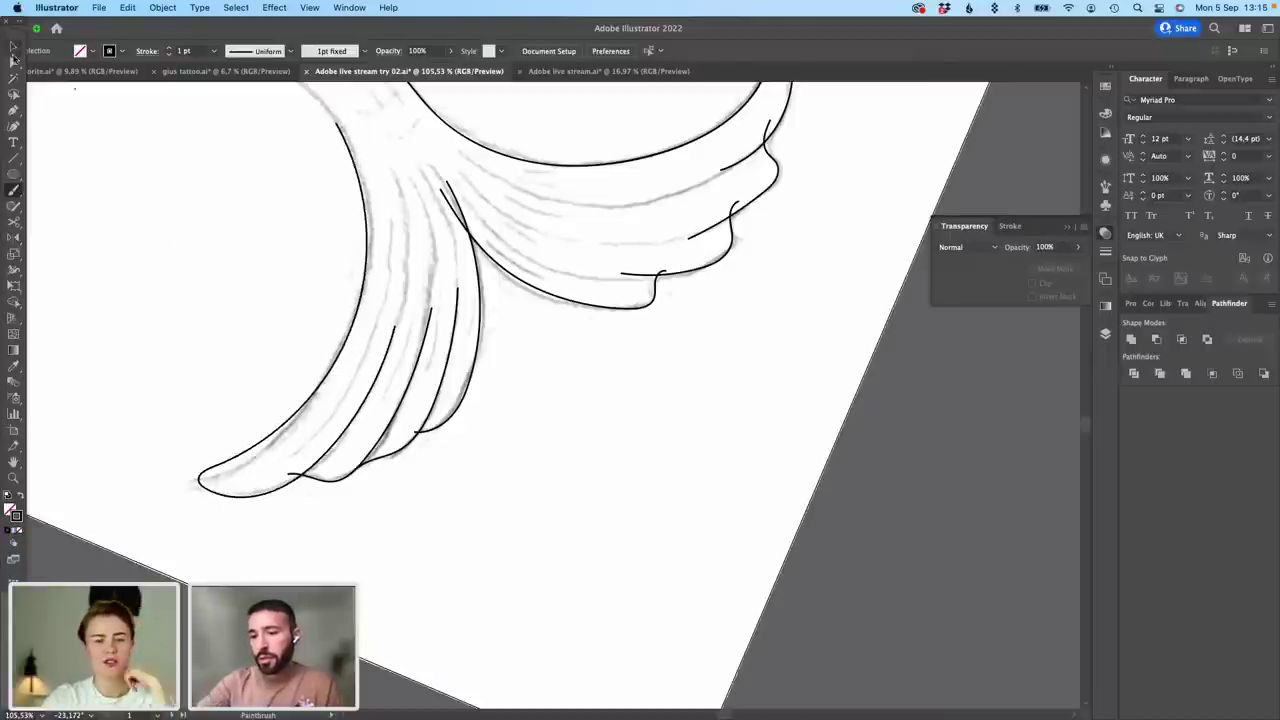
Step: Reshape the lower fin lobe's tip and outer edge to the sketch by adjusting anchors and handles with Direct Selection, and deselect the path
{"action": "left_click", "coordinate": [14, 61]}
{"action": "left_click", "coordinate": [202, 474]}
{"action": "left_click_drag", "start_coordinate": [200, 481], "coordinate": [190, 485]}
{"action": "scroll", "coordinate": [197, 485], "scroll_direction": "up", "scroll_amount": 5}
{"action": "scroll", "coordinate": [205, 480], "scroll_direction": "down", "scroll_amount": 3}
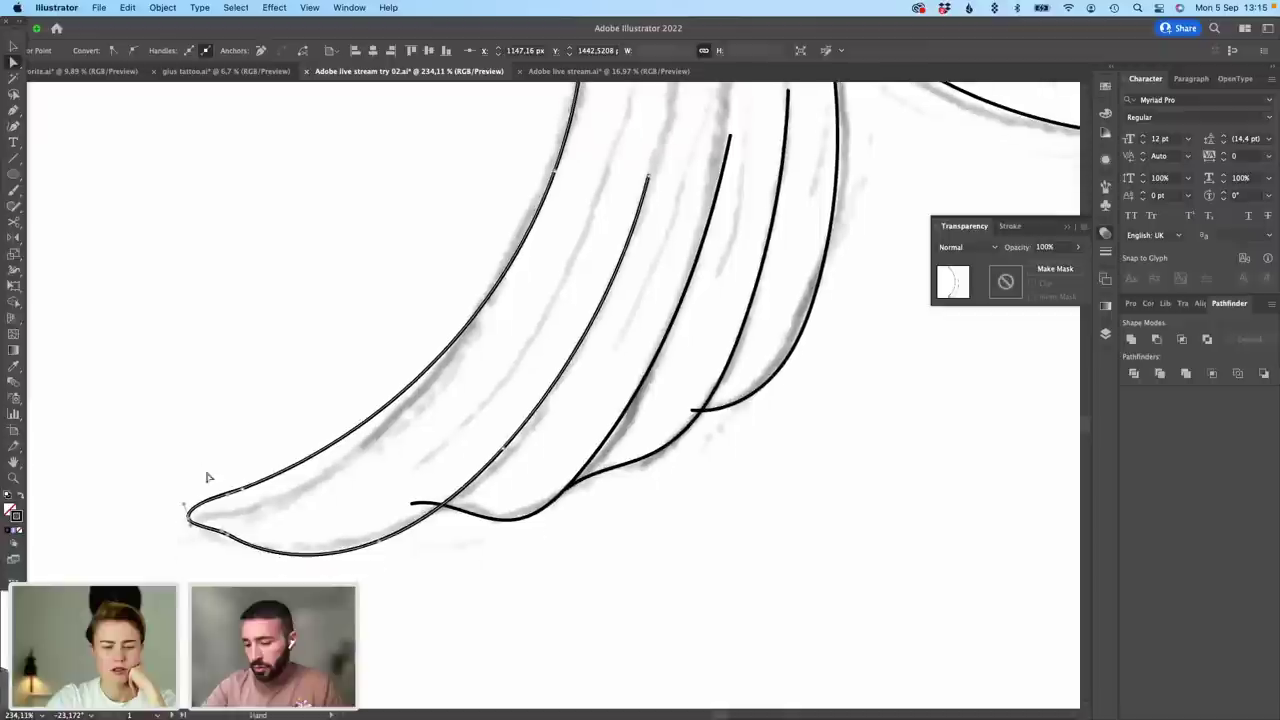
{"action": "key", "text": "super+z"}
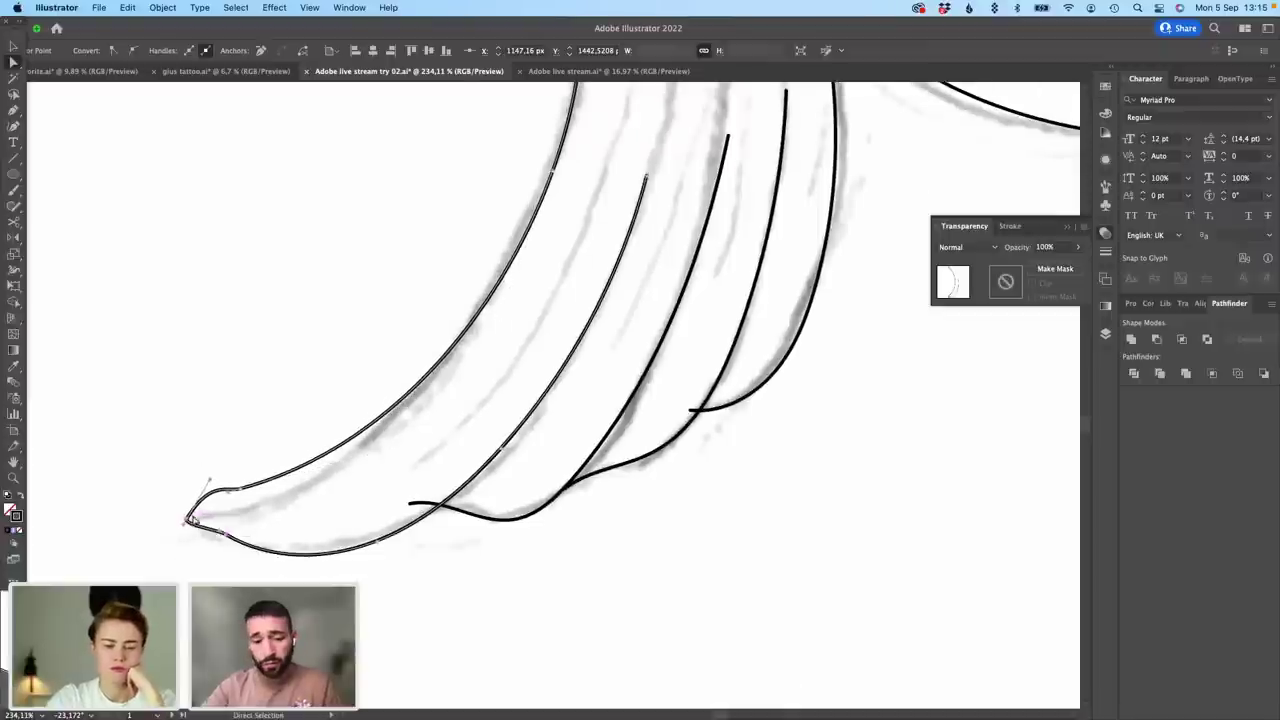
{"action": "mouse_move", "coordinate": [191, 519]}
{"action": "left_mouse_down"}
{"action": "mouse_move", "coordinate": [199, 499]}
{"action": "mouse_move", "coordinate": [239, 491]}
{"action": "left_mouse_up"}
{"action": "left_click_drag", "start_coordinate": [389, 455], "coordinate": [397, 449]}
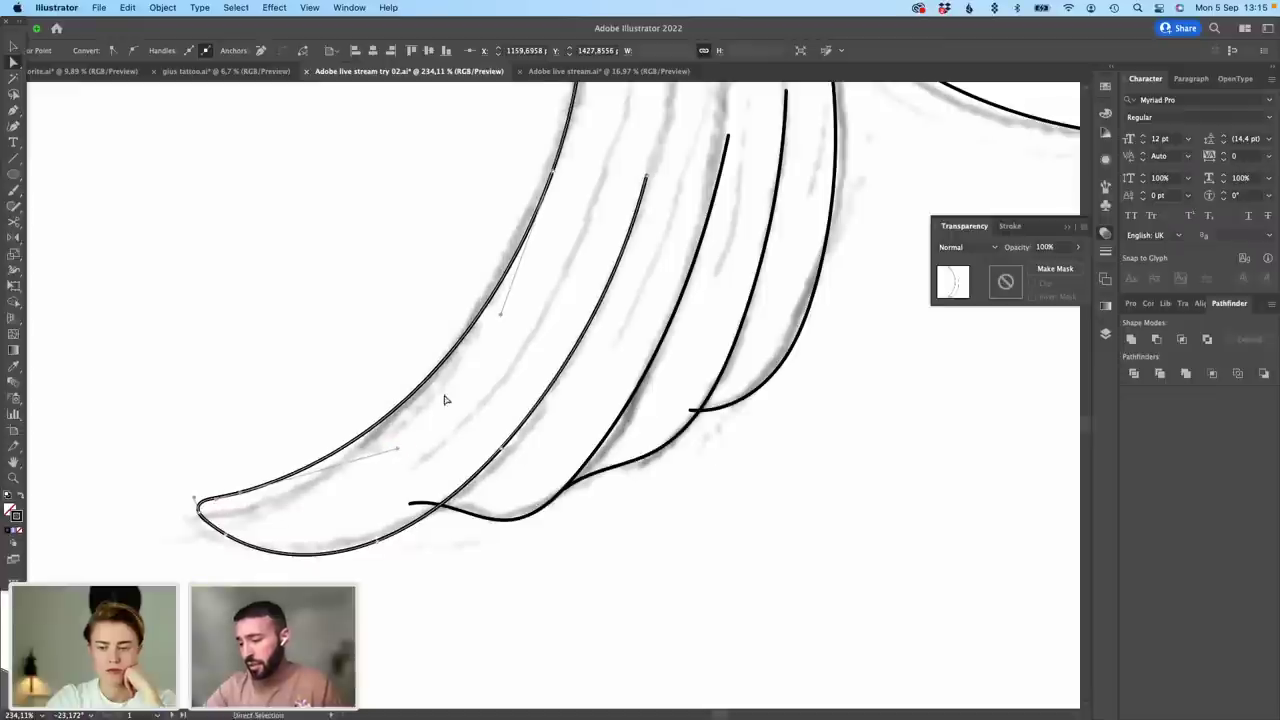
{"action": "left_click", "coordinate": [504, 371]}
Step: Trace the outer edge of the siren's tail with the Paintbrush from below the hip, around the spiral coil and down toward the fin
{"action": "scroll", "coordinate": [563, 340], "scroll_direction": "down", "scroll_amount": 5}
{"action": "left_click_drag", "start_coordinate": [690, 298], "coordinate": [654, 540]}
{"action": "left_click_drag", "start_coordinate": [601, 291], "coordinate": [812, 452]}
{"action": "left_click_drag", "start_coordinate": [617, 155], "coordinate": [749, 370]}
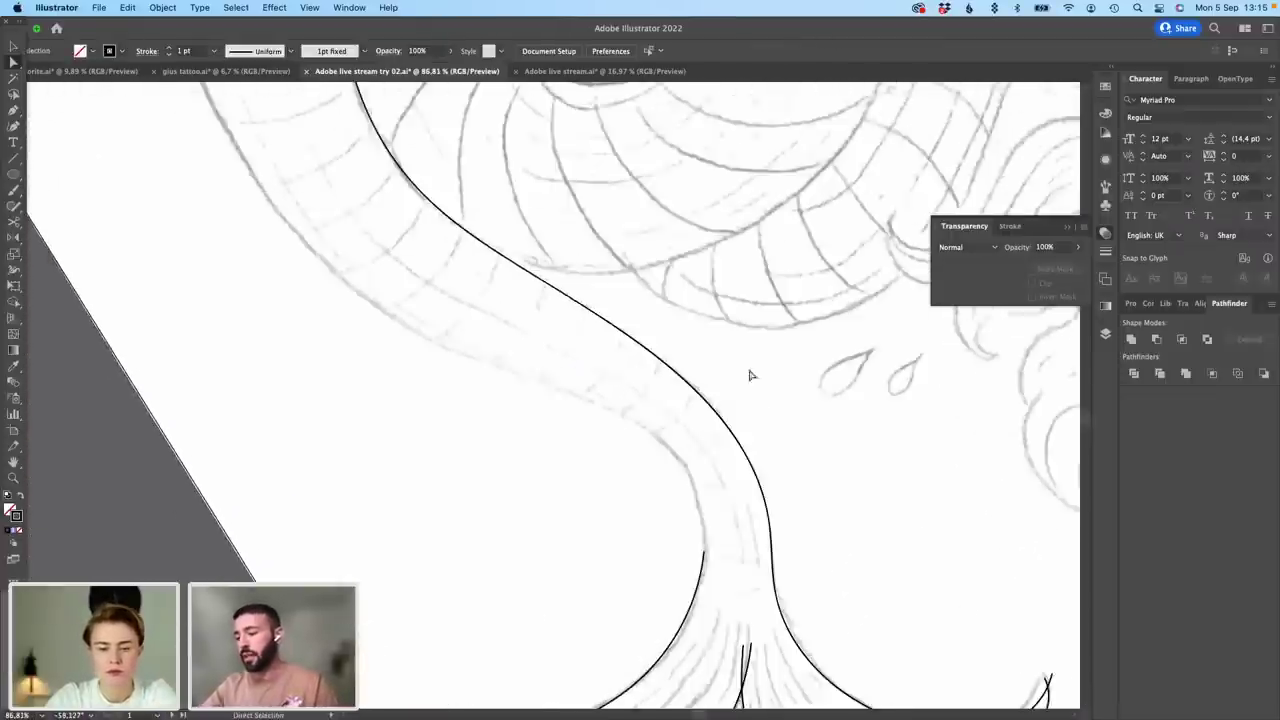
{"action": "scroll", "coordinate": [751, 375], "scroll_direction": "down", "scroll_amount": 5}
{"action": "scroll", "coordinate": [626, 429], "scroll_direction": "up", "scroll_amount": 3}
{"action": "scroll", "coordinate": [106, 183], "scroll_direction": "right", "scroll_amount": 2}
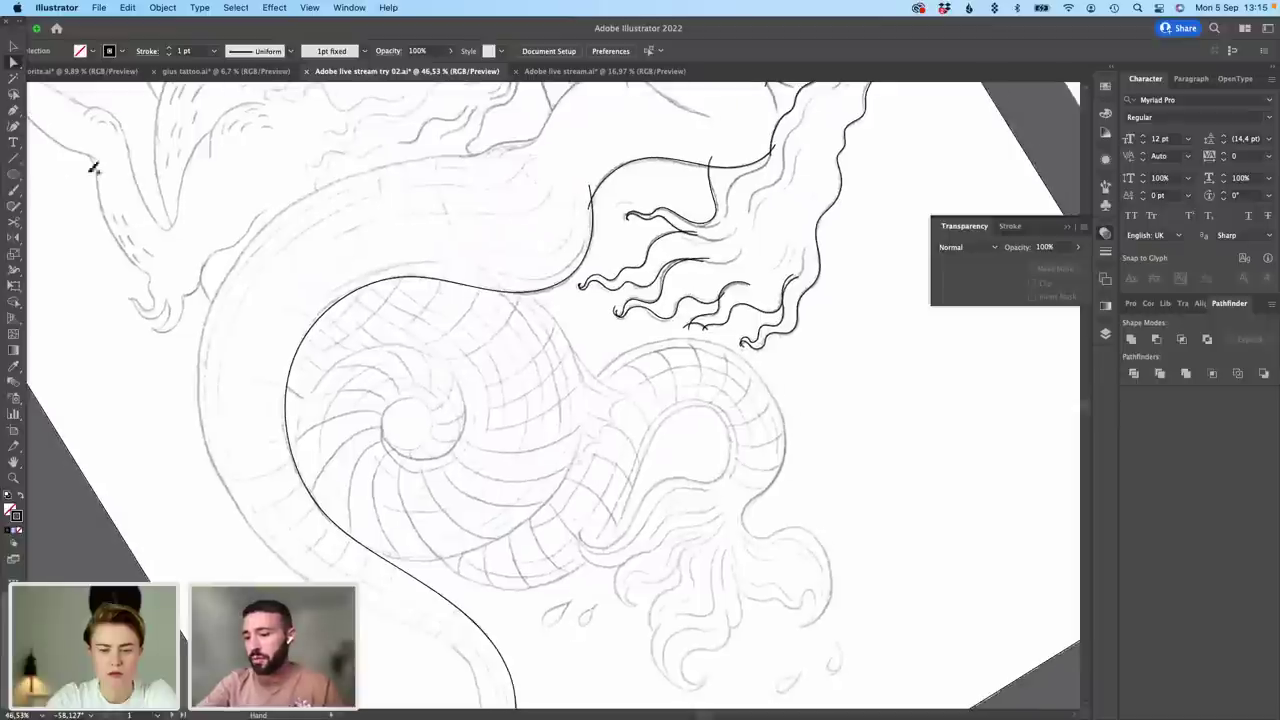
{"action": "key", "text": "b"}
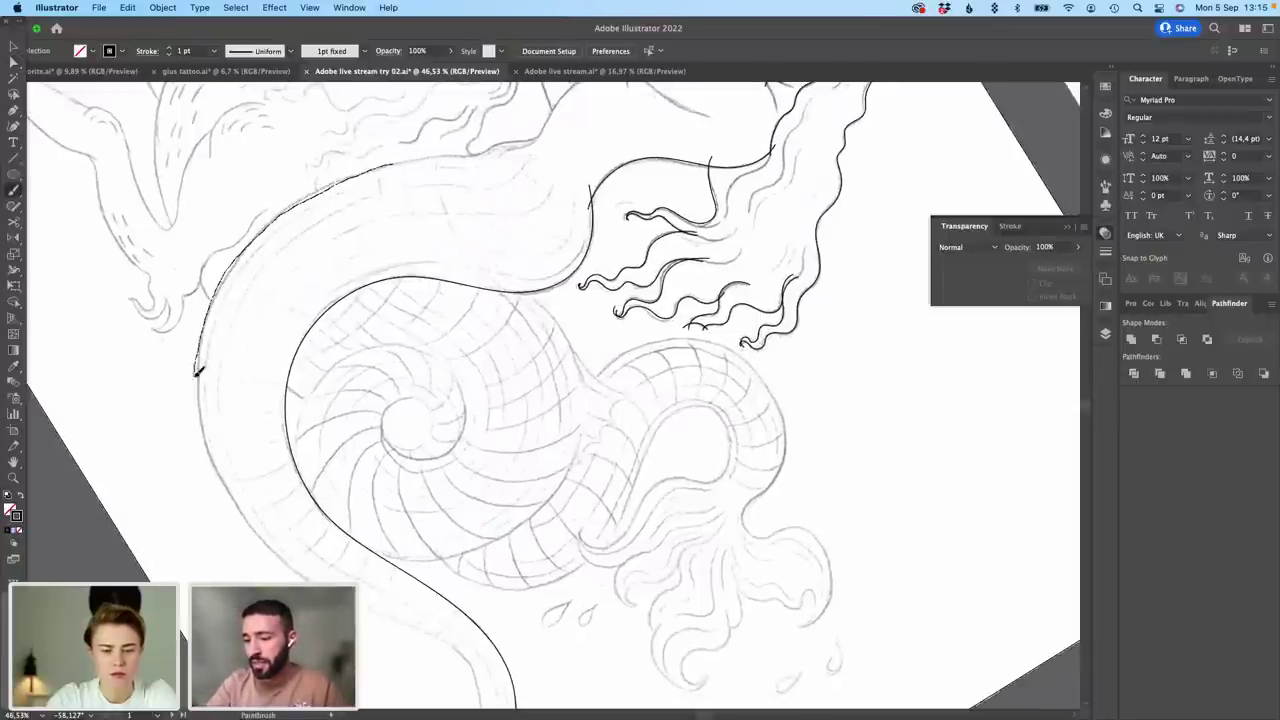
{"action": "mouse_move", "coordinate": [210, 443]}
{"action": "left_mouse_down"}
{"action": "mouse_move", "coordinate": [243, 518]}
{"action": "mouse_move", "coordinate": [293, 560]}
{"action": "left_mouse_up"}
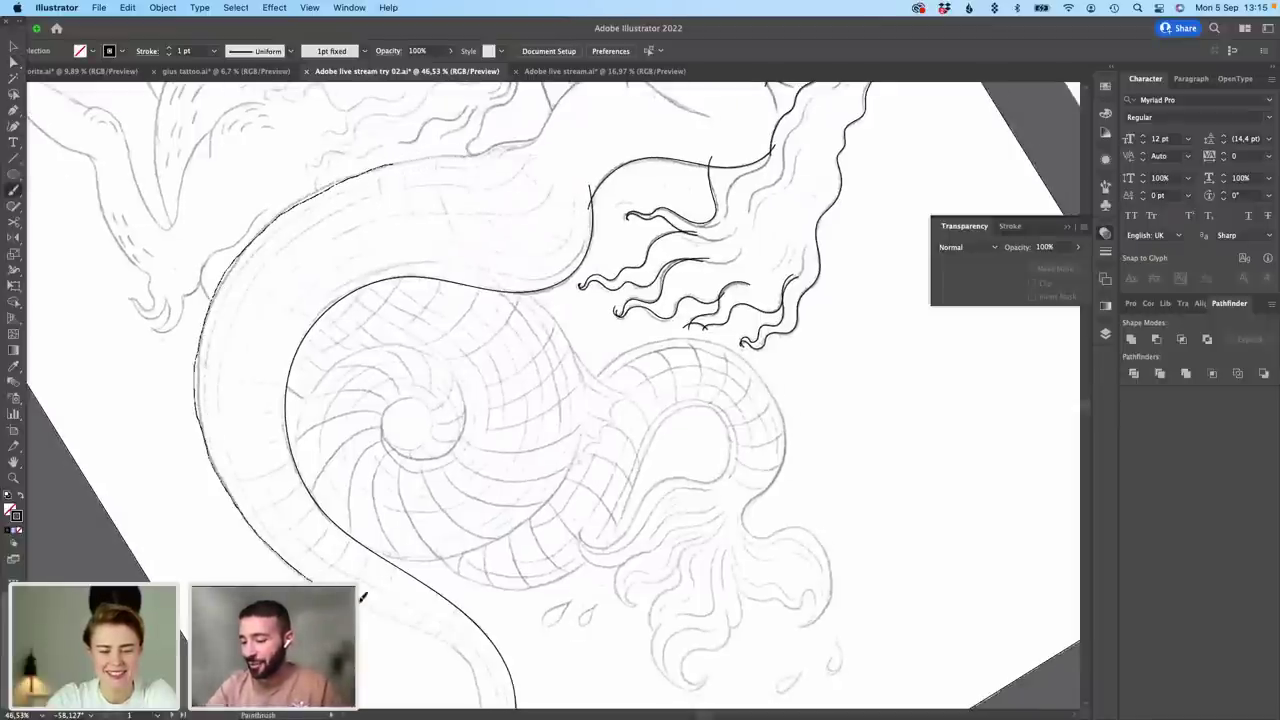
{"action": "mouse_move", "coordinate": [420, 621]}
{"action": "left_mouse_down"}
{"action": "mouse_move", "coordinate": [459, 645]}
{"action": "mouse_move", "coordinate": [482, 702]}
{"action": "left_mouse_up"}
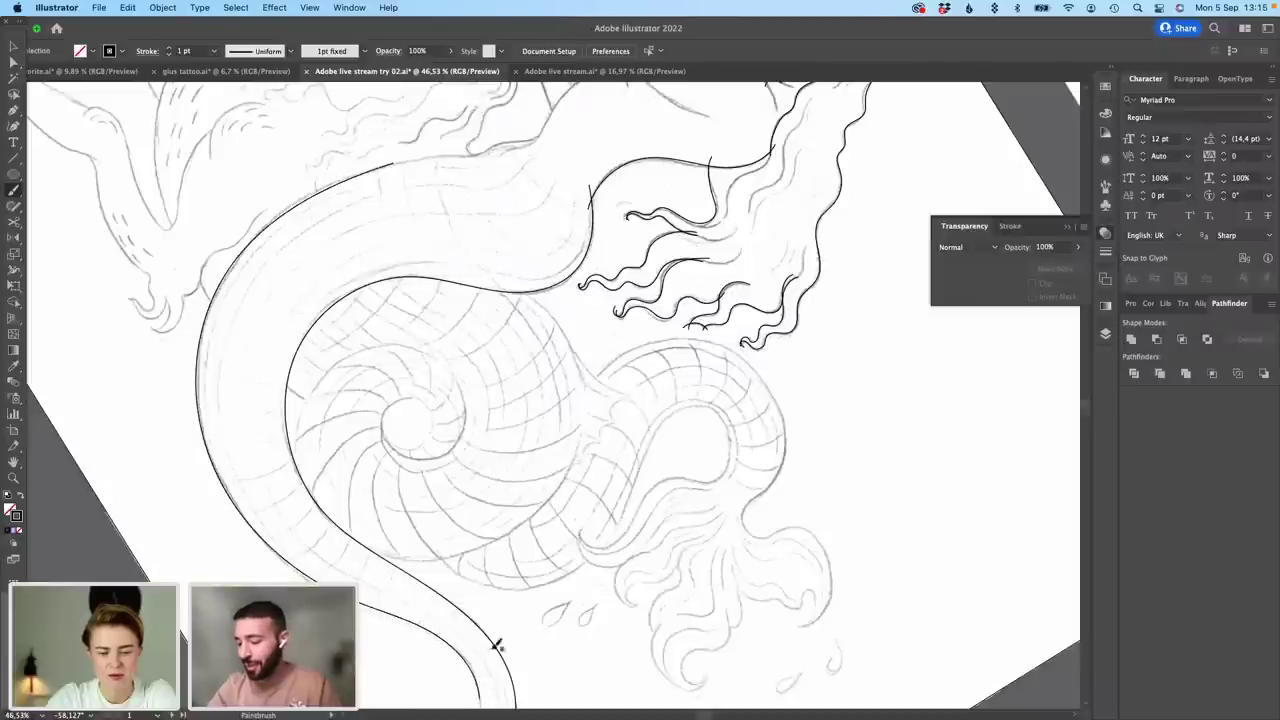
Step: Join the outer tail stroke's end to the lower fin lobe's outline and adjust its handle to follow the sketch, and deselect it
{"action": "left_click_drag", "start_coordinate": [509, 356], "coordinate": [465, 198]}
{"action": "left_click_drag", "start_coordinate": [441, 555], "coordinate": [420, 463]}
{"action": "key", "text": "a"}
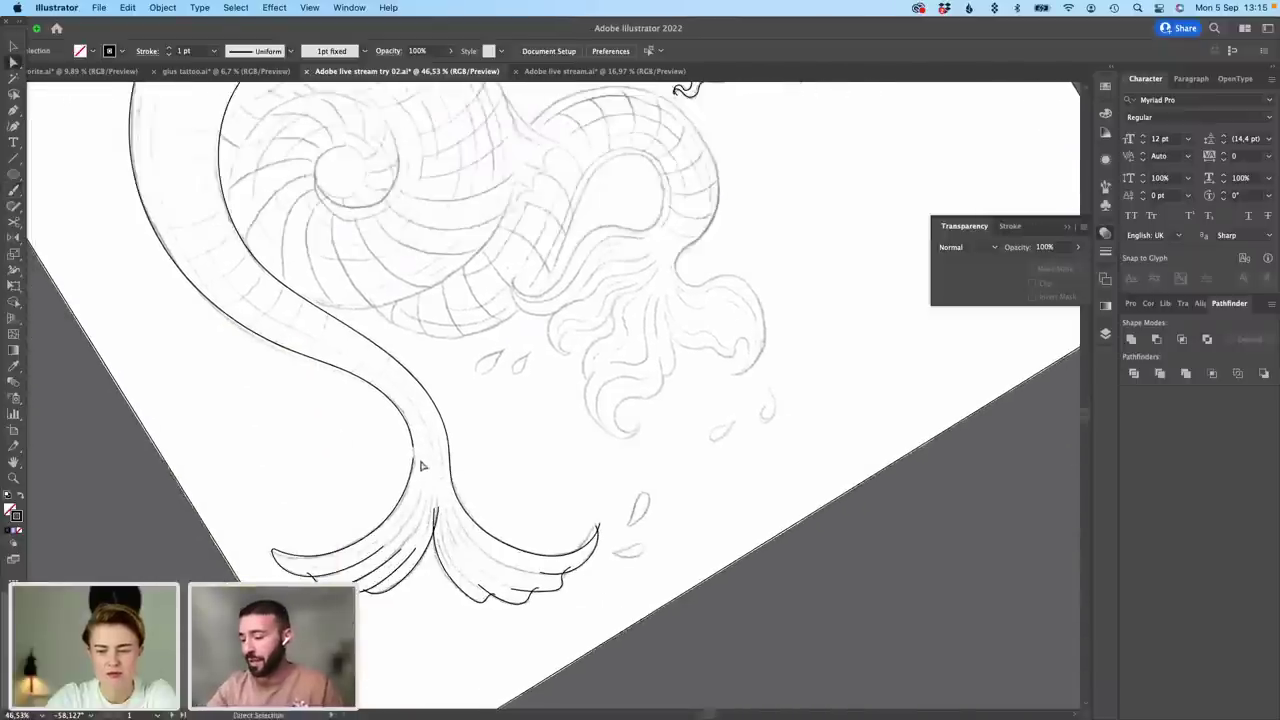
{"action": "scroll", "coordinate": [420, 463], "scroll_direction": "up", "scroll_amount": 5}
{"action": "left_click_drag", "start_coordinate": [420, 565], "coordinate": [415, 584]}
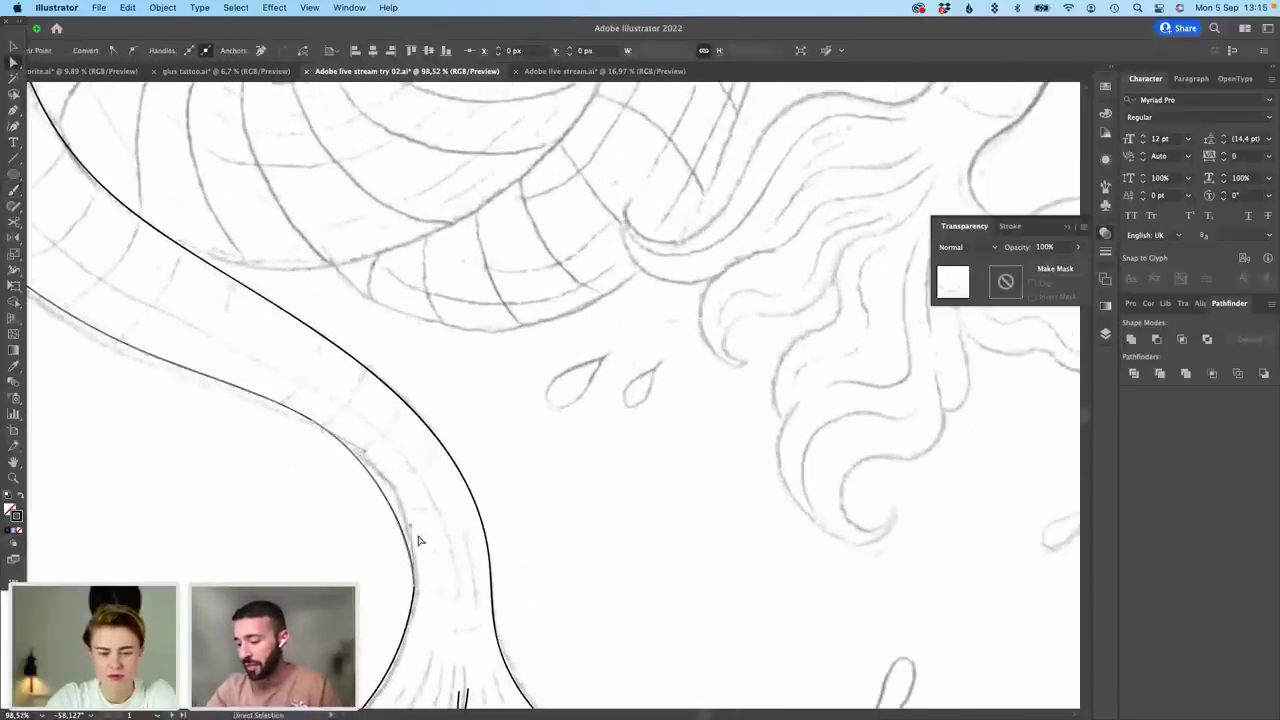
{"action": "left_click_drag", "start_coordinate": [414, 524], "coordinate": [419, 487]}
{"action": "left_click", "coordinate": [476, 462]}
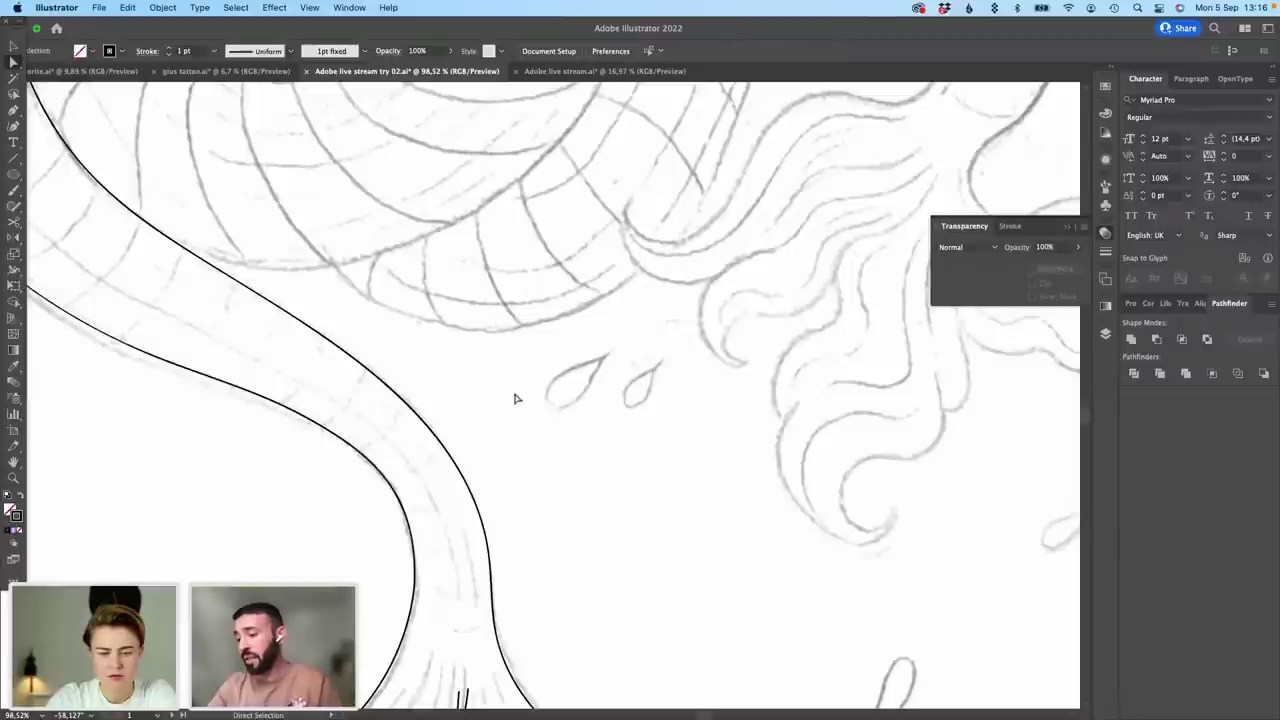
Step: Trace the front of the siren's torso with the Paintbrush from the outer tail stroke over hip and waist up to the underarm
{"action": "scroll", "coordinate": [515, 397], "scroll_direction": "down", "scroll_amount": 5}
{"action": "left_click_drag", "start_coordinate": [580, 227], "coordinate": [582, 321]}
{"action": "scroll", "coordinate": [585, 340], "scroll_direction": "up", "scroll_amount": 10}
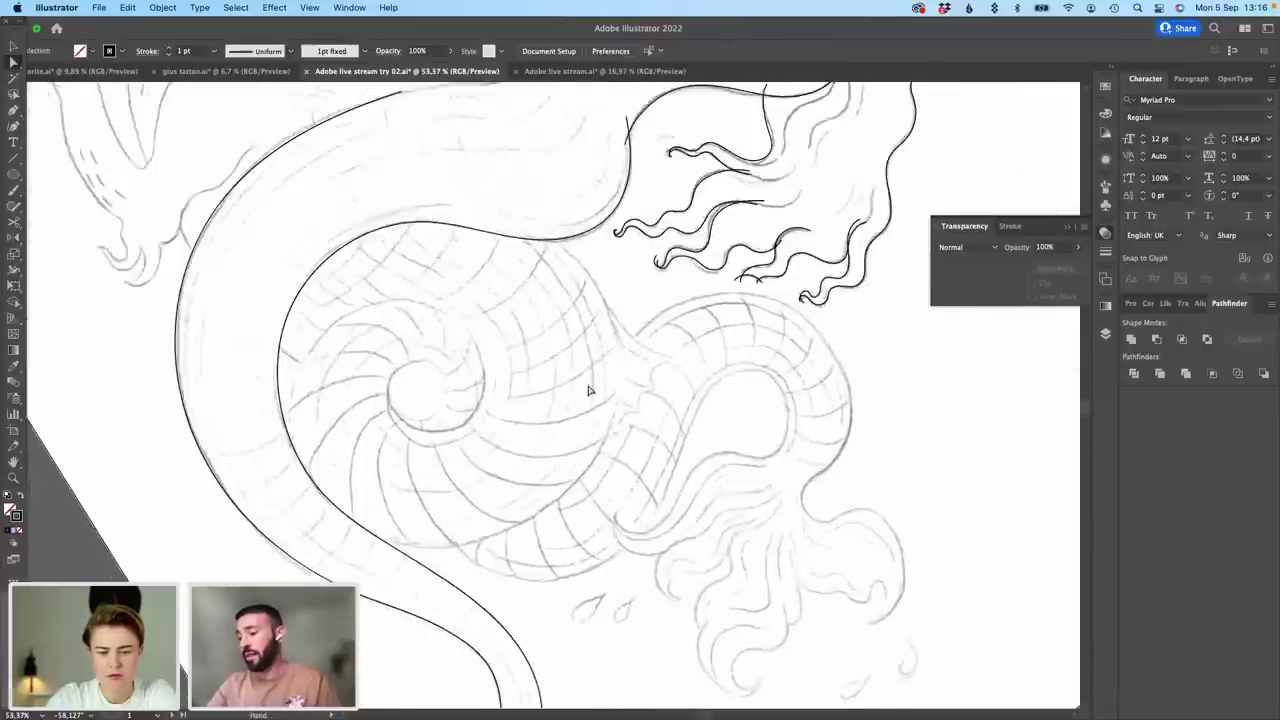
{"action": "scroll", "coordinate": [521, 358], "scroll_direction": "up", "scroll_amount": 3}
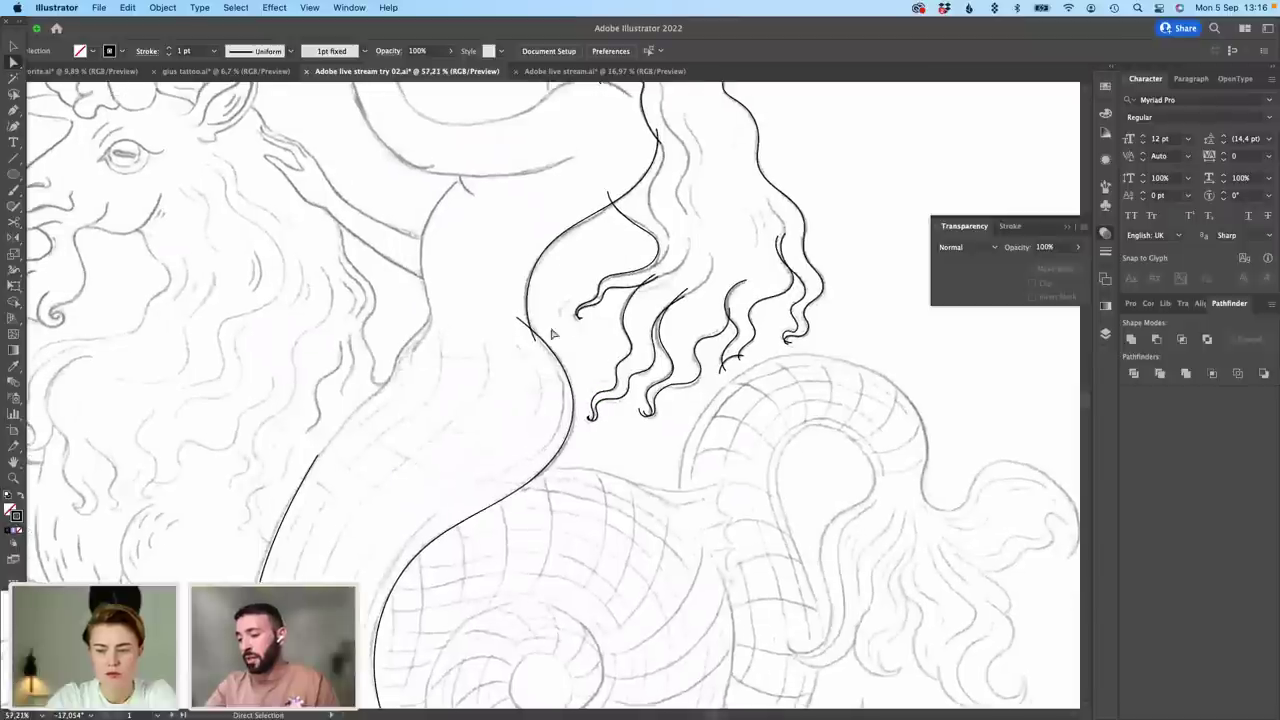
{"action": "left_click", "coordinate": [15, 190]}
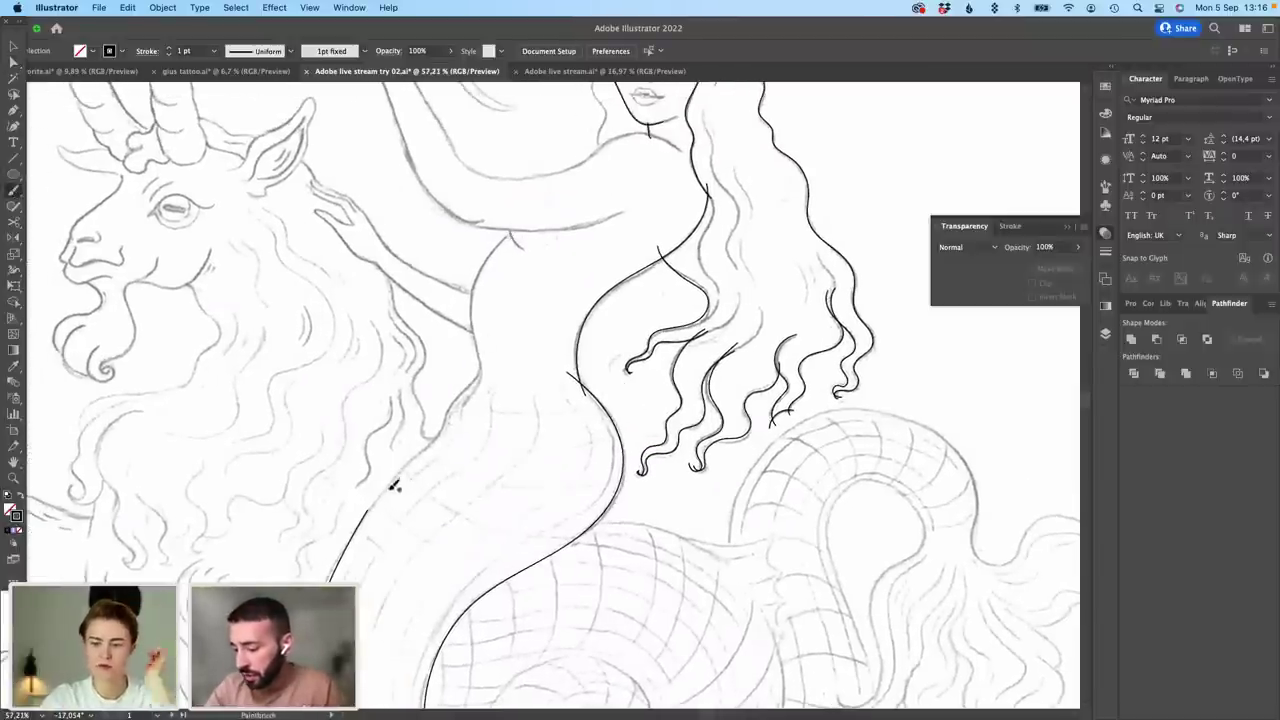
{"action": "left_click_drag", "start_coordinate": [390, 487], "coordinate": [455, 402]}
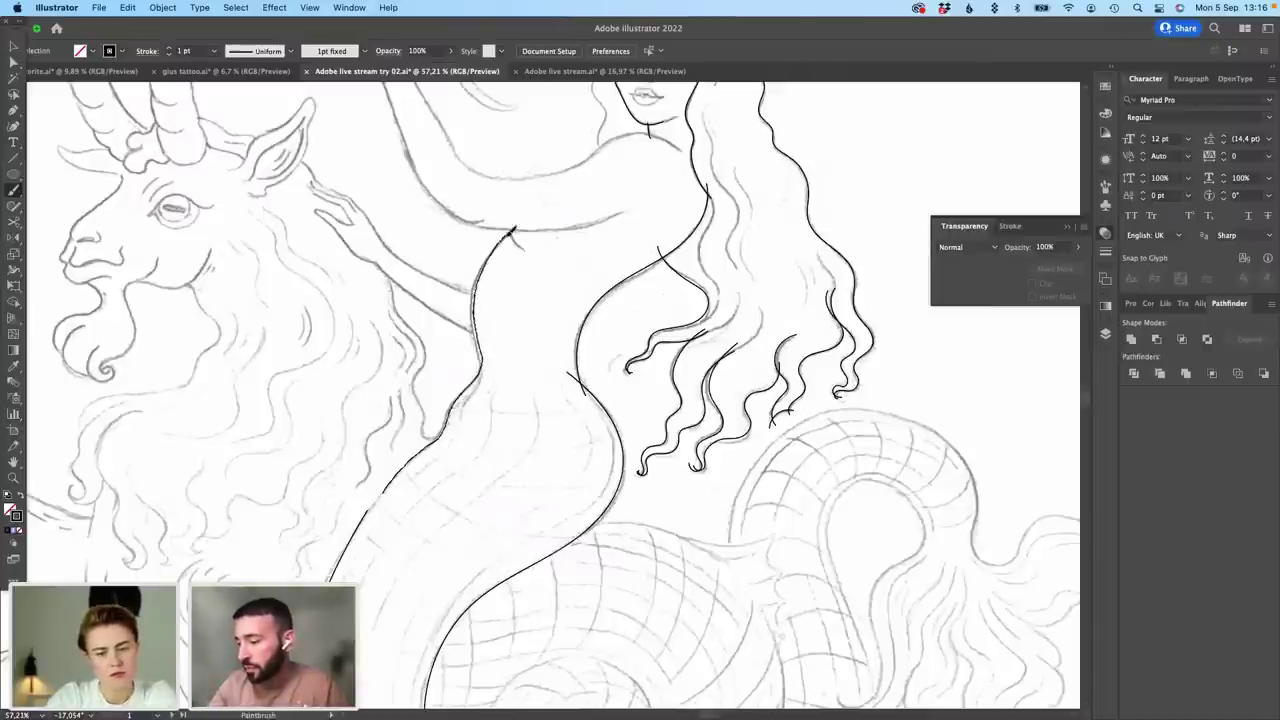
{"action": "left_click_drag", "start_coordinate": [512, 232], "coordinate": [508, 228]}
Step: Move the torso stroke's lower end anchor onto the end of the outer tail stroke with Direct Selection, and deselect it
{"action": "left_click", "coordinate": [13, 63]}
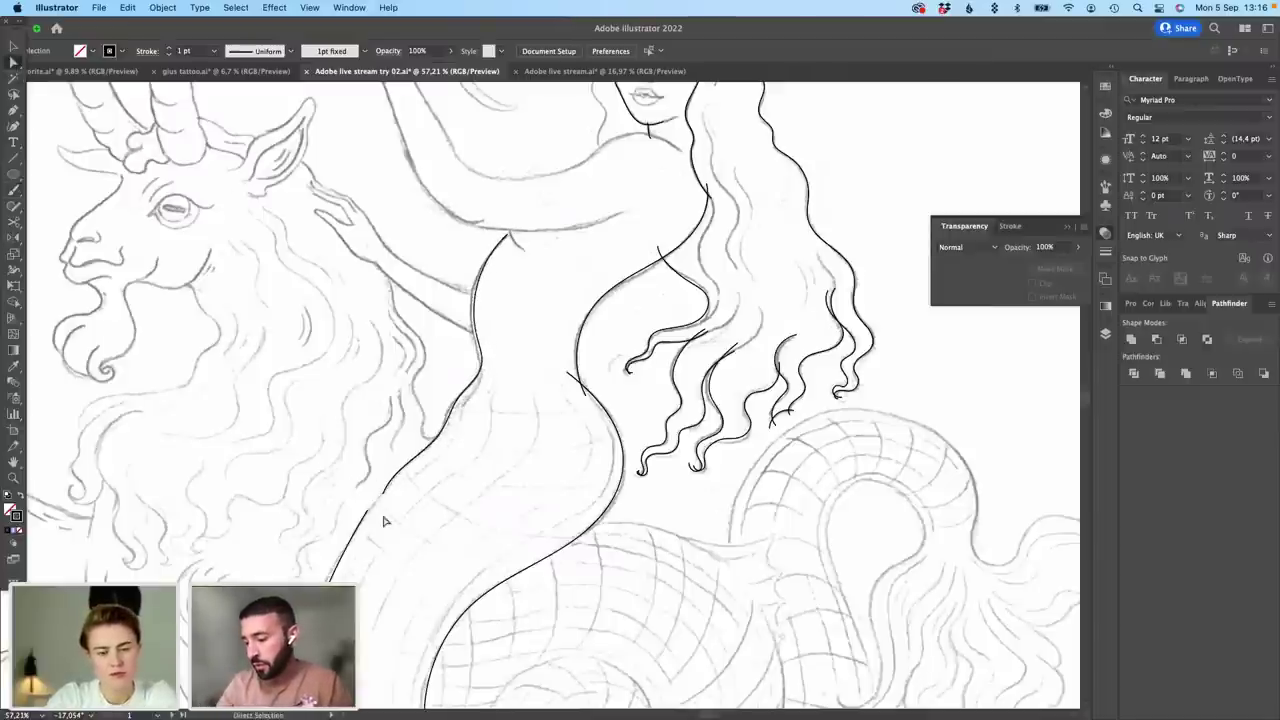
{"action": "left_click_drag", "start_coordinate": [383, 494], "coordinate": [368, 510]}
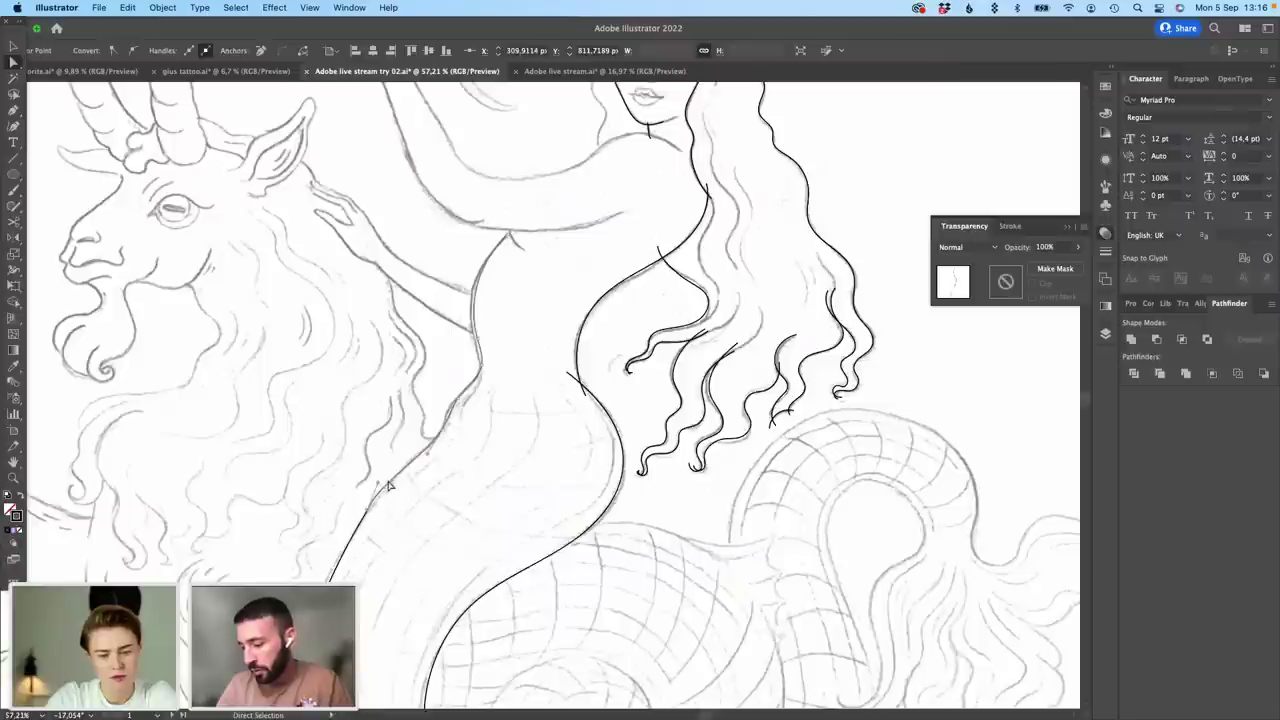
{"action": "left_click", "coordinate": [517, 318]}
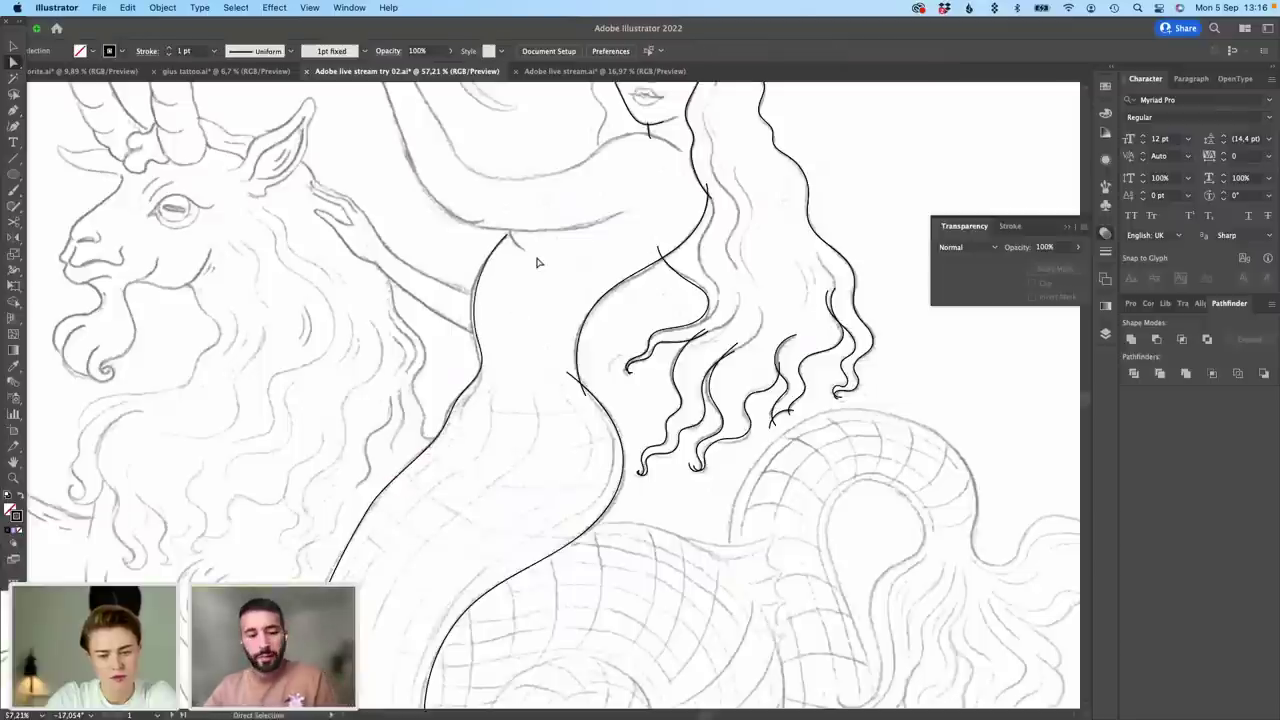
Step: Reset the canvas rotation, fit the torso stroke's upper end to the sketch at the underarm, and deselect it
{"action": "key", "text": "shift+super+1"}
{"action": "scroll", "coordinate": [465, 243], "scroll_direction": "up", "scroll_amount": 5}
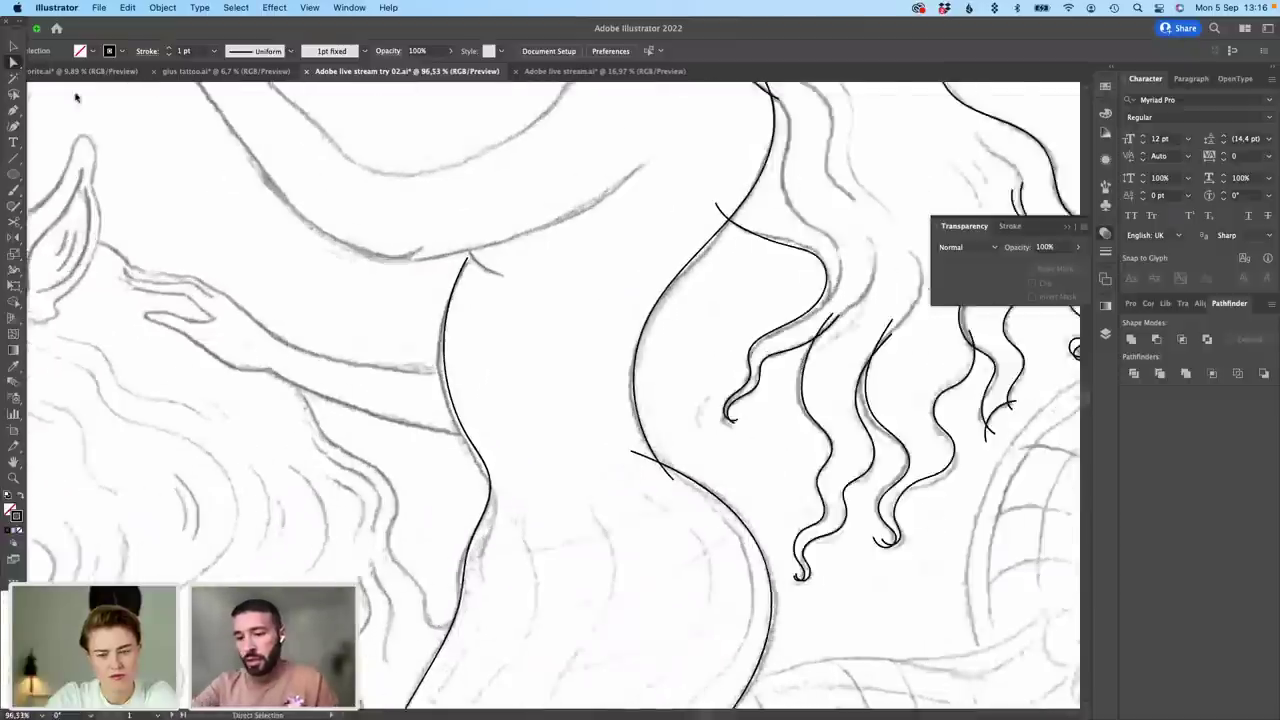
{"action": "left_click", "coordinate": [471, 265]}
{"action": "left_click_drag", "start_coordinate": [471, 265], "coordinate": [475, 261]}
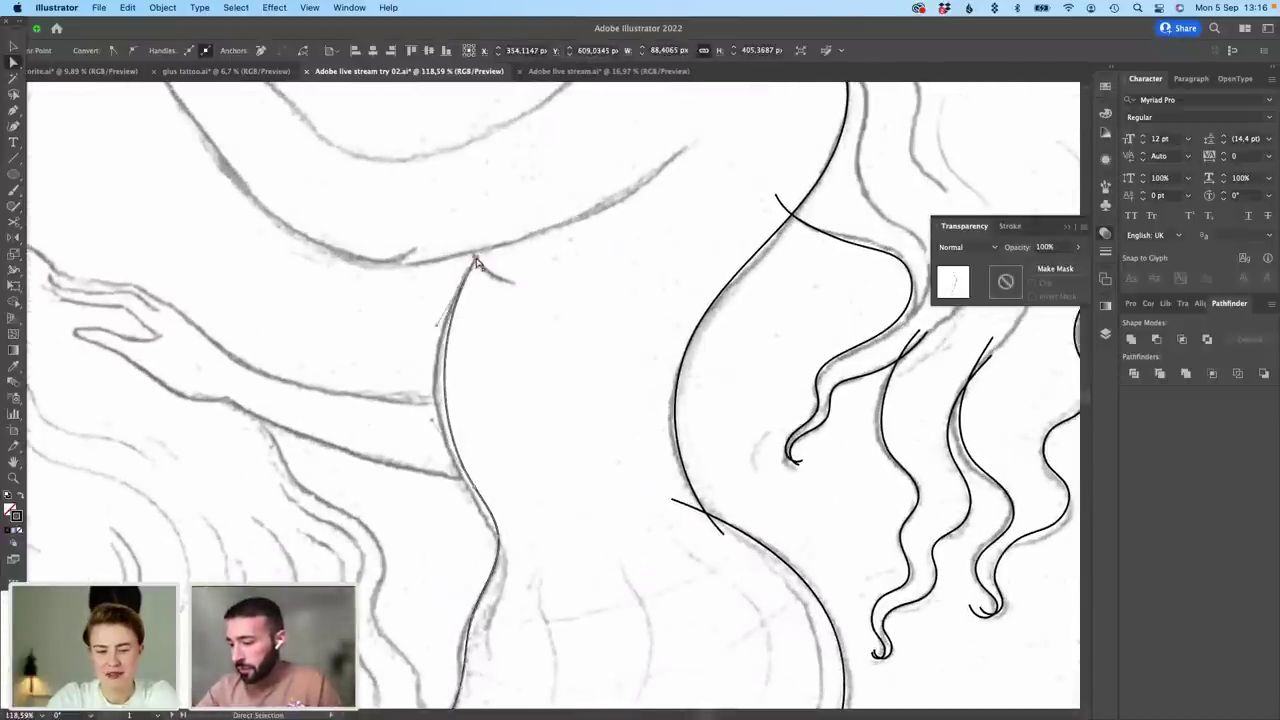
{"action": "left_click", "coordinate": [501, 346]}
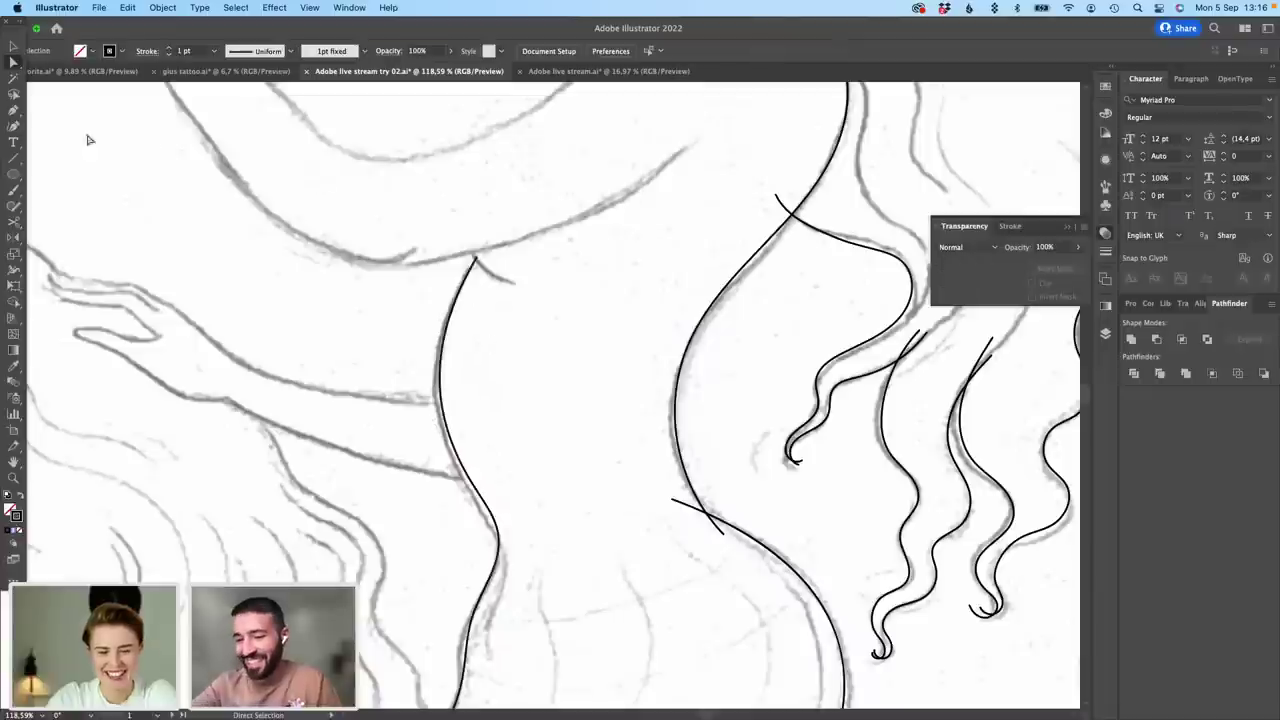
Step: Trace the short underarm crease and the raised arm's upper edge from wrist to shoulder with the Paintbrush
{"action": "left_click", "coordinate": [12, 190]}
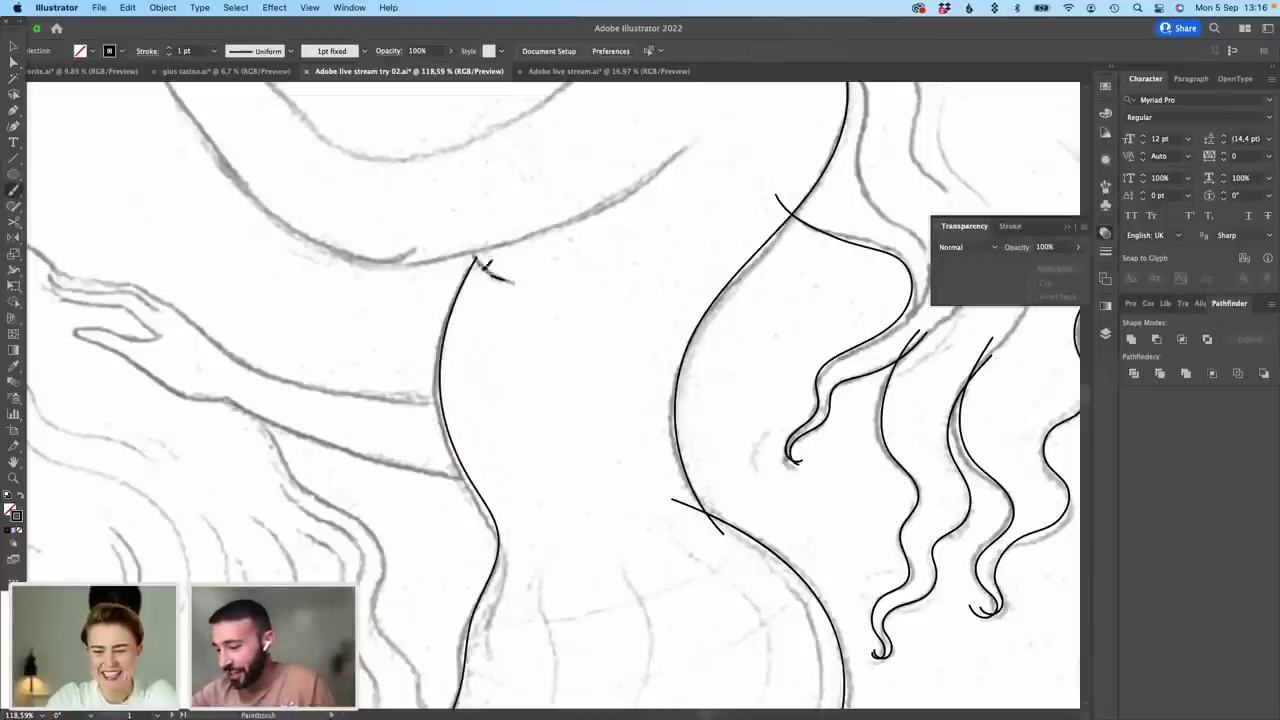
{"action": "scroll", "coordinate": [618, 315], "scroll_direction": "up", "scroll_amount": 6}
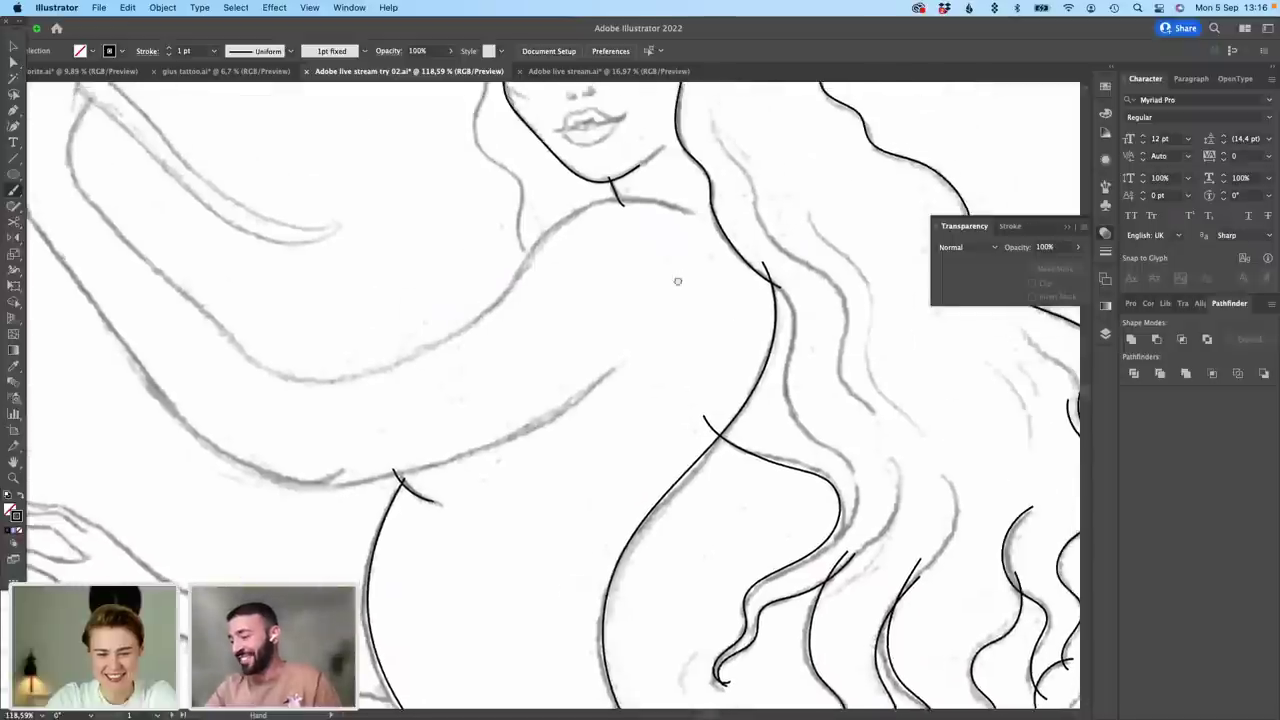
{"action": "left_click_drag", "start_coordinate": [208, 164], "coordinate": [185, 214]}
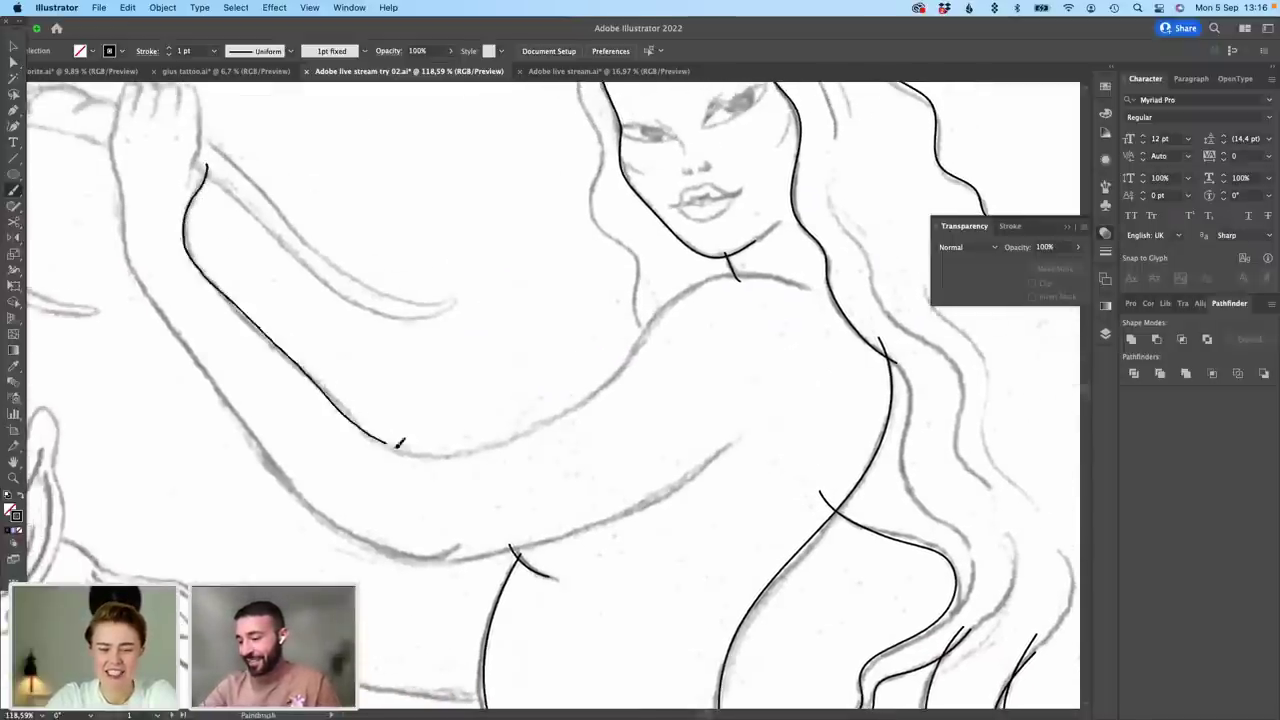
{"action": "left_click_drag", "start_coordinate": [398, 443], "coordinate": [482, 447]}
{"action": "mouse_move", "coordinate": [578, 403]}
{"action": "left_mouse_down"}
{"action": "mouse_move", "coordinate": [685, 312]}
{"action": "mouse_move", "coordinate": [657, 319]}
{"action": "left_mouse_up"}
{"action": "left_click", "coordinate": [641, 368]}
Step: Adjust the upper arm stroke near the shoulder with Direct Selection, and deselect it
{"action": "left_click", "coordinate": [14, 62]}
{"action": "left_click_drag", "start_coordinate": [626, 360], "coordinate": [369, 367]}
{"action": "left_click", "coordinate": [588, 354]}
{"action": "left_click_drag", "start_coordinate": [197, 208], "coordinate": [125, 211]}
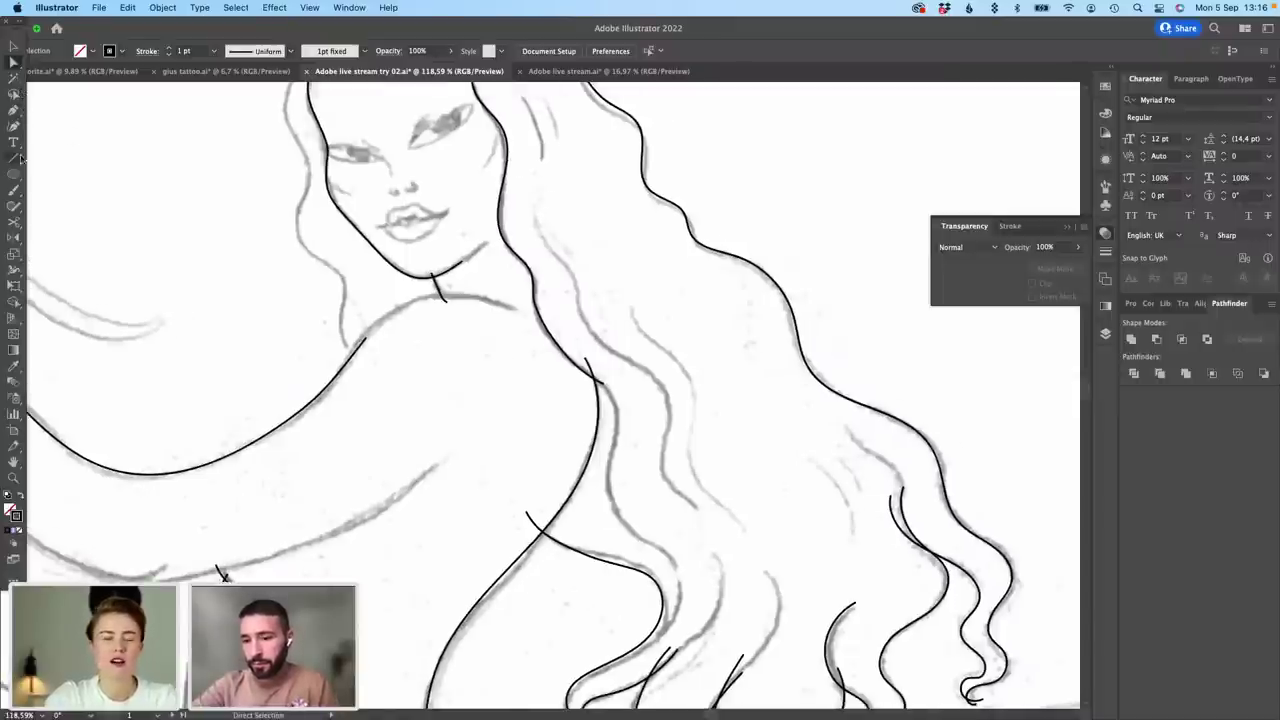
Step: Trace the shoulder line beneath the neck with the Paintbrush, continuing from the end of the arm's upper edge
{"action": "left_click", "coordinate": [15, 190]}
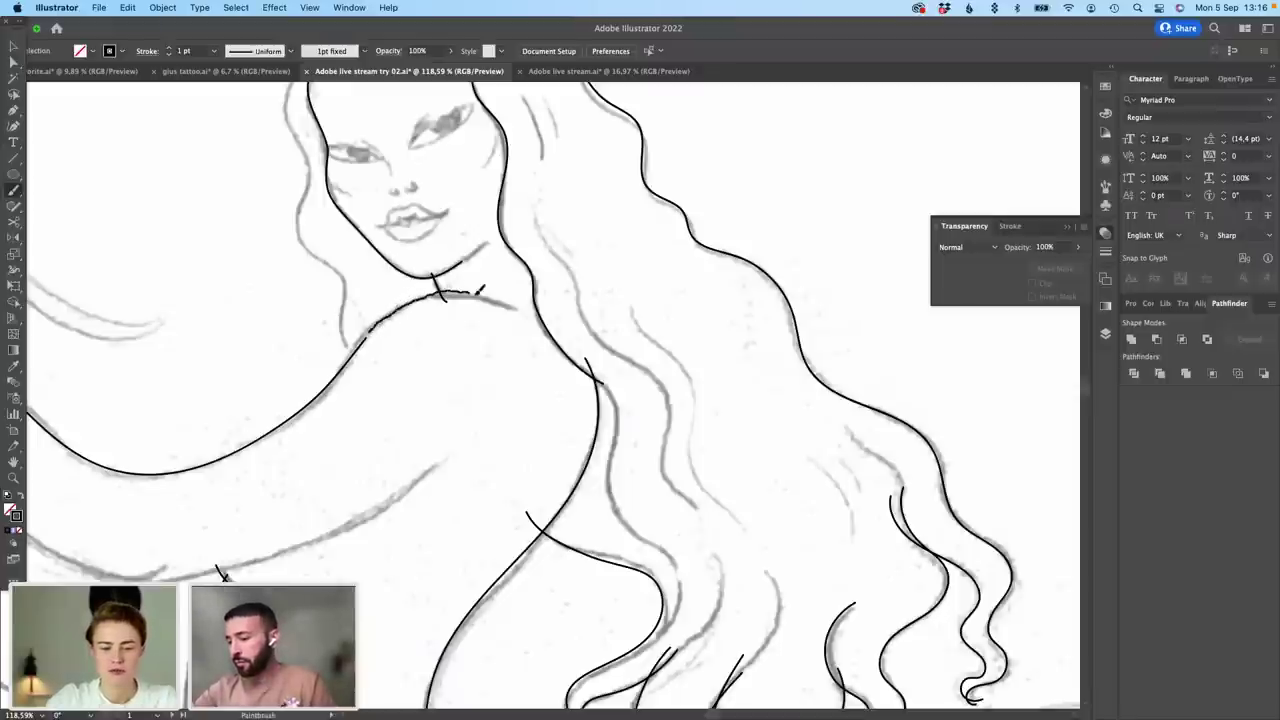
{"action": "right_click", "coordinate": [515, 322]}
{"action": "mouse_move", "coordinate": [478, 293]}
{"action": "left_mouse_down"}
{"action": "mouse_move", "coordinate": [510, 306]}
{"action": "mouse_move", "coordinate": [469, 291]}
{"action": "mouse_move", "coordinate": [426, 298]}
{"action": "left_mouse_up"}
{"action": "left_click", "coordinate": [515, 322]}
Step: Join the arm stroke's end to the shoulder stroke and smooth the transition with Direct Selection, and deselect the paths
{"action": "left_click", "coordinate": [13, 62]}
{"action": "left_click", "coordinate": [491, 295]}
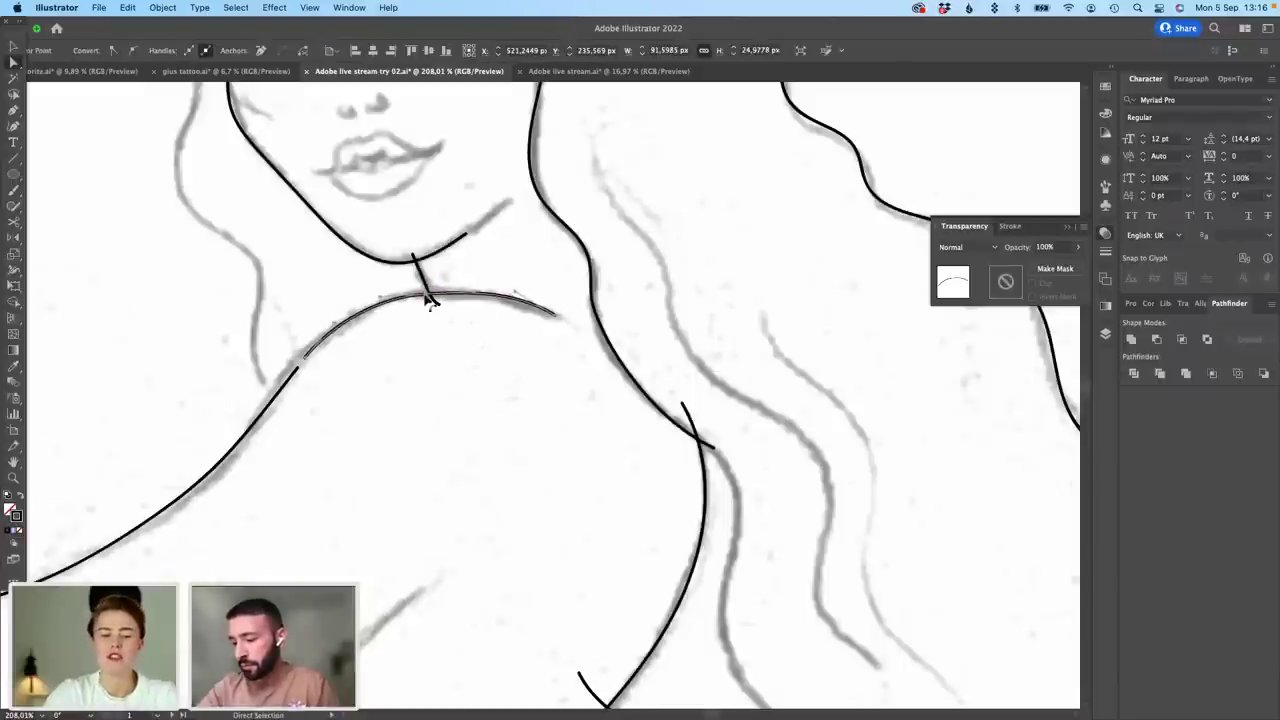
{"action": "left_click_drag", "start_coordinate": [297, 367], "coordinate": [305, 357]}
{"action": "left_click", "coordinate": [321, 342]}
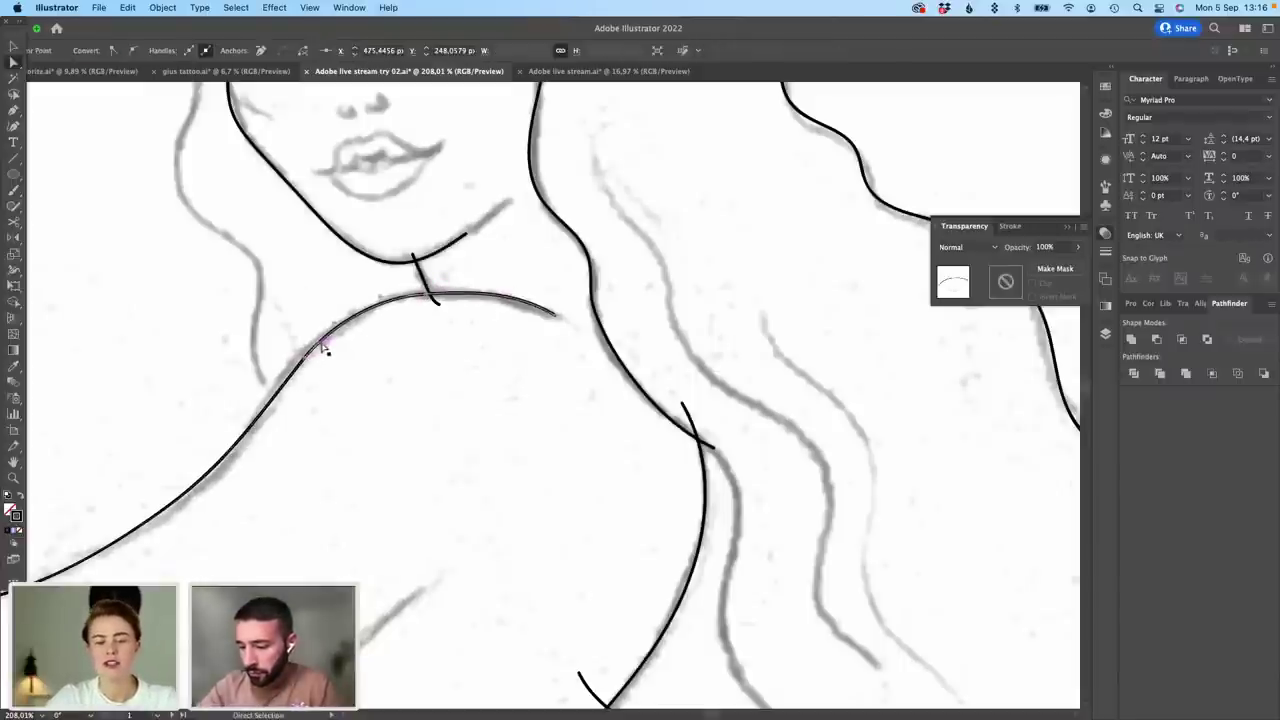
{"action": "left_click", "coordinate": [348, 307]}
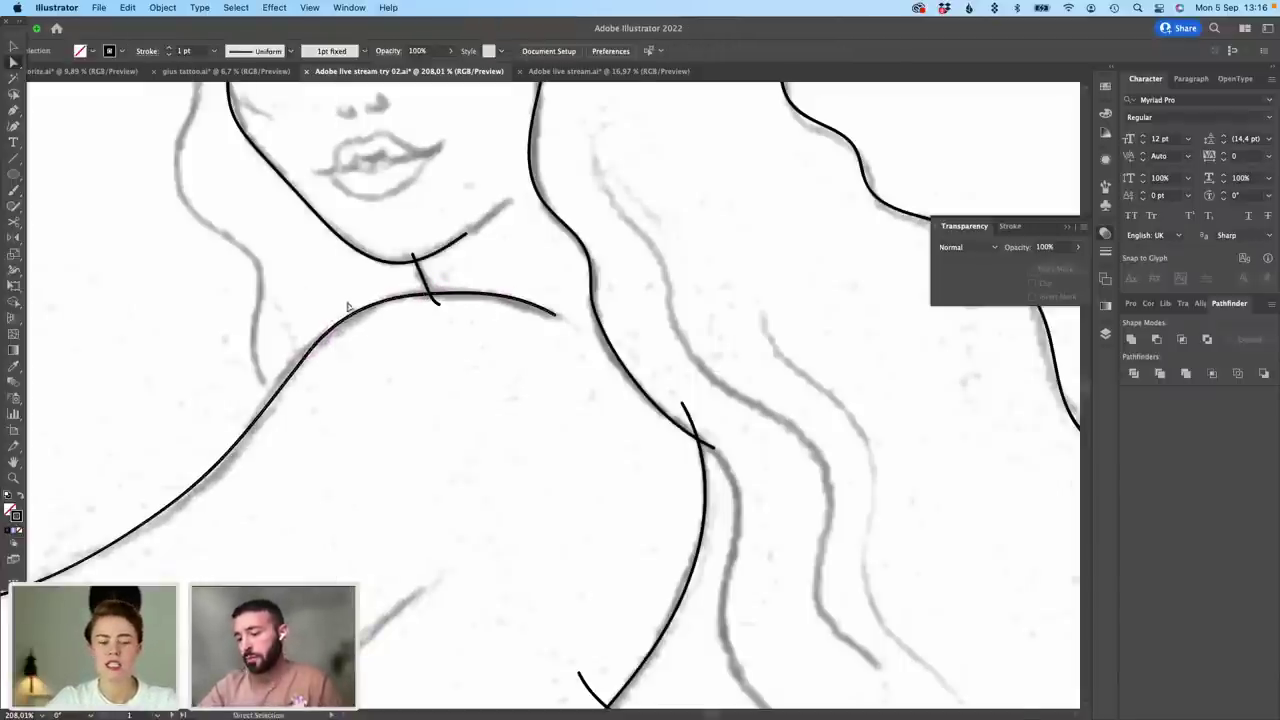
Step: Trace the raised arm's outer edge from the fist to the elbow and the upper arm's underside with the Paintbrush
{"action": "scroll", "coordinate": [348, 307], "scroll_direction": "down", "scroll_amount": 3}
{"action": "scroll", "coordinate": [366, 371], "scroll_direction": "left", "scroll_amount": 5}
{"action": "scroll", "coordinate": [549, 326], "scroll_direction": "up", "scroll_amount": 2}
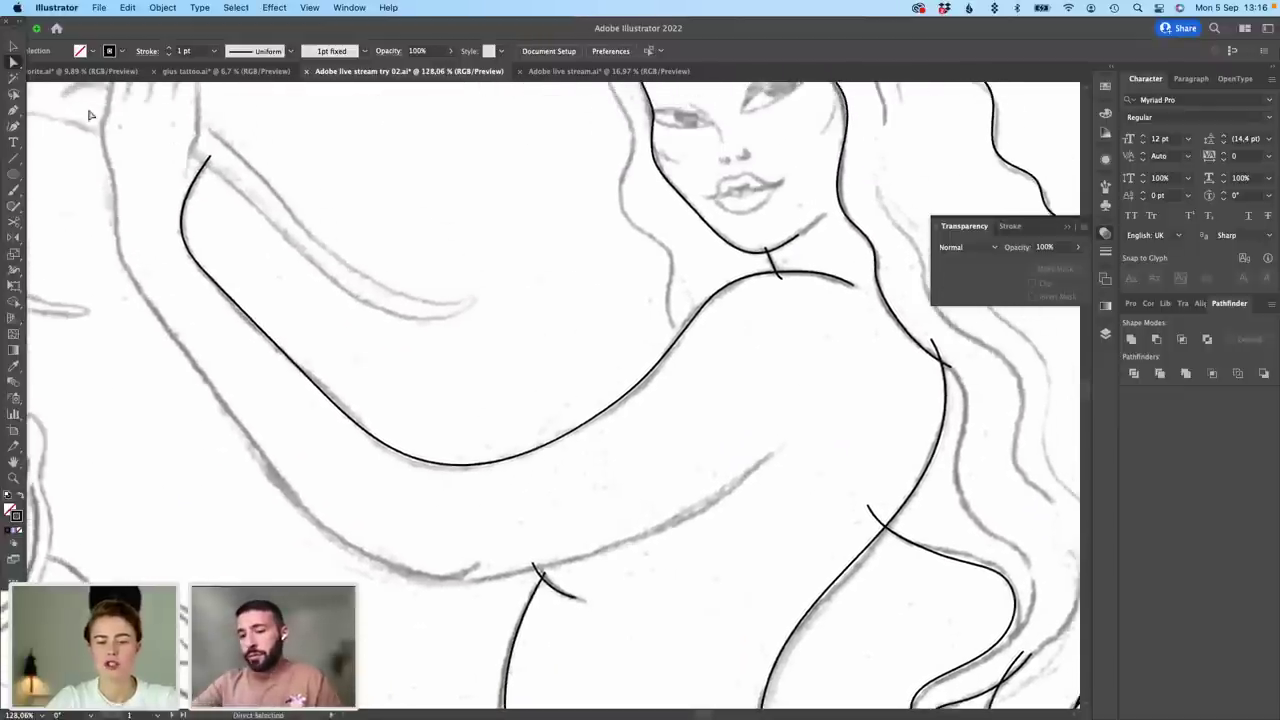
{"action": "left_click", "coordinate": [14, 188]}
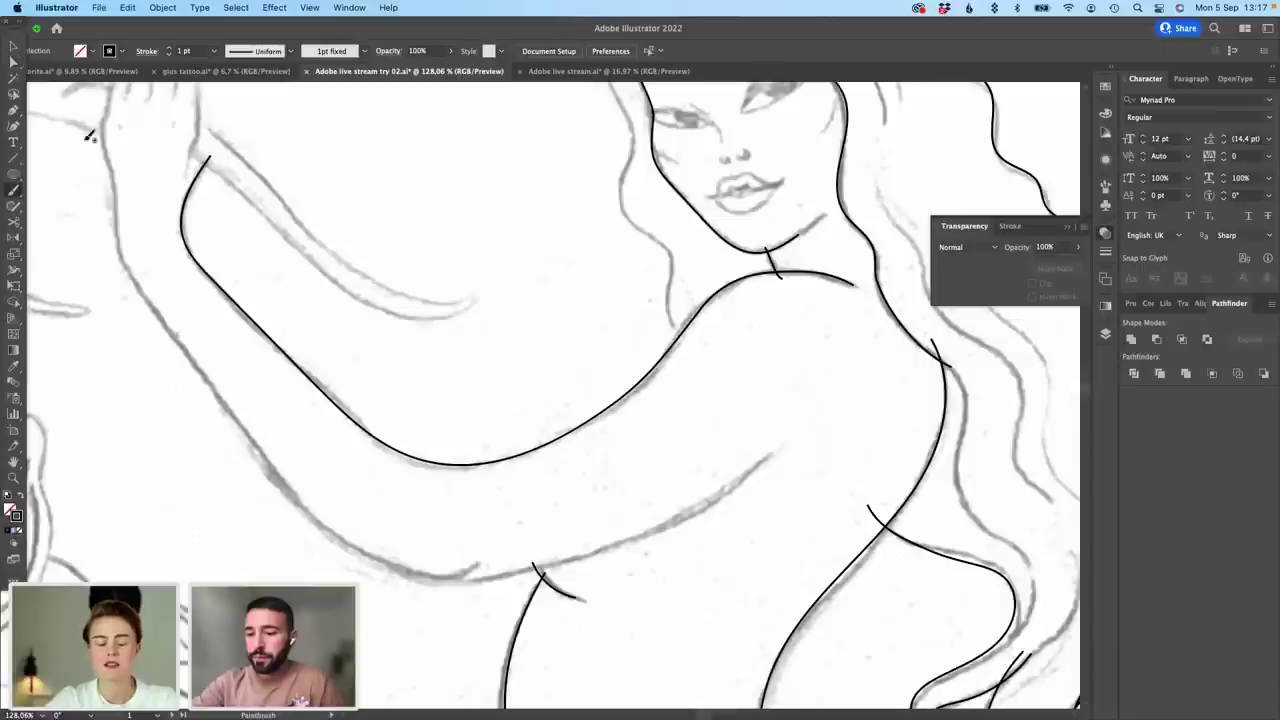
{"action": "mouse_move", "coordinate": [116, 110]}
{"action": "left_mouse_down"}
{"action": "mouse_move", "coordinate": [115, 135]}
{"action": "mouse_move", "coordinate": [149, 148]}
{"action": "mouse_move", "coordinate": [122, 130]}
{"action": "mouse_move", "coordinate": [110, 174]}
{"action": "mouse_move", "coordinate": [143, 343]}
{"action": "mouse_move", "coordinate": [317, 561]}
{"action": "left_mouse_up"}
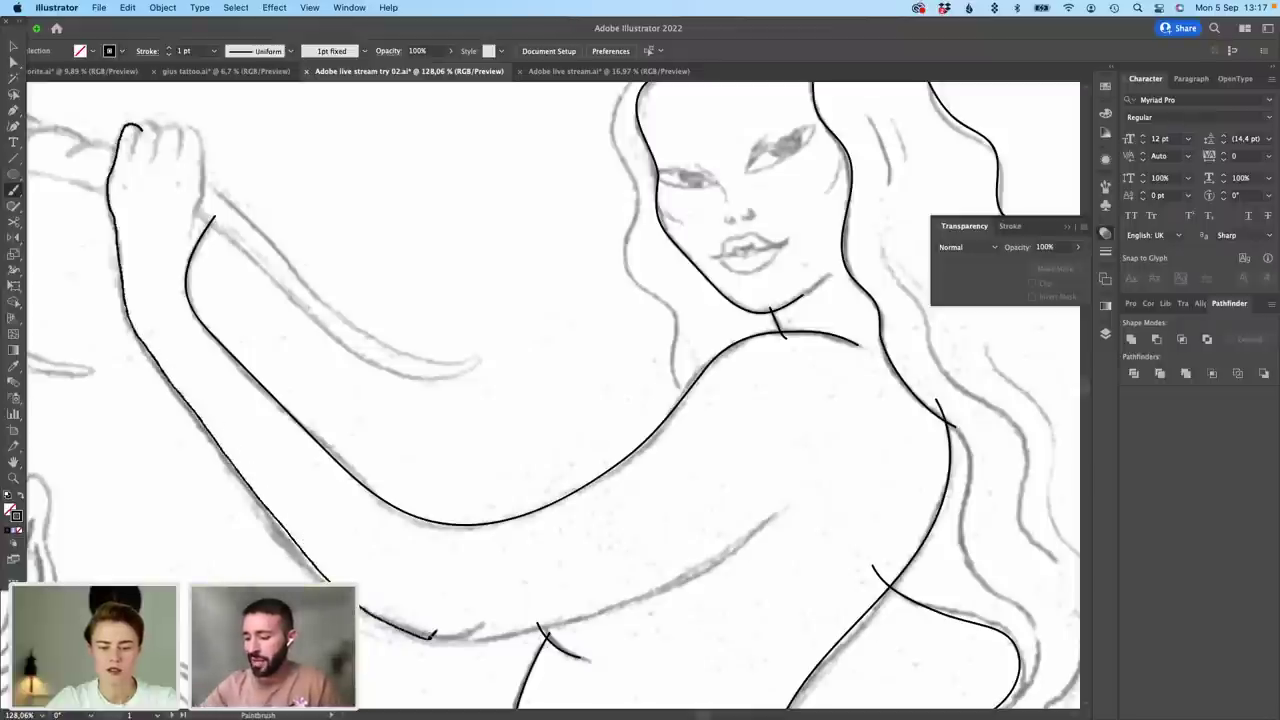
{"action": "left_click_drag", "start_coordinate": [475, 630], "coordinate": [493, 617]}
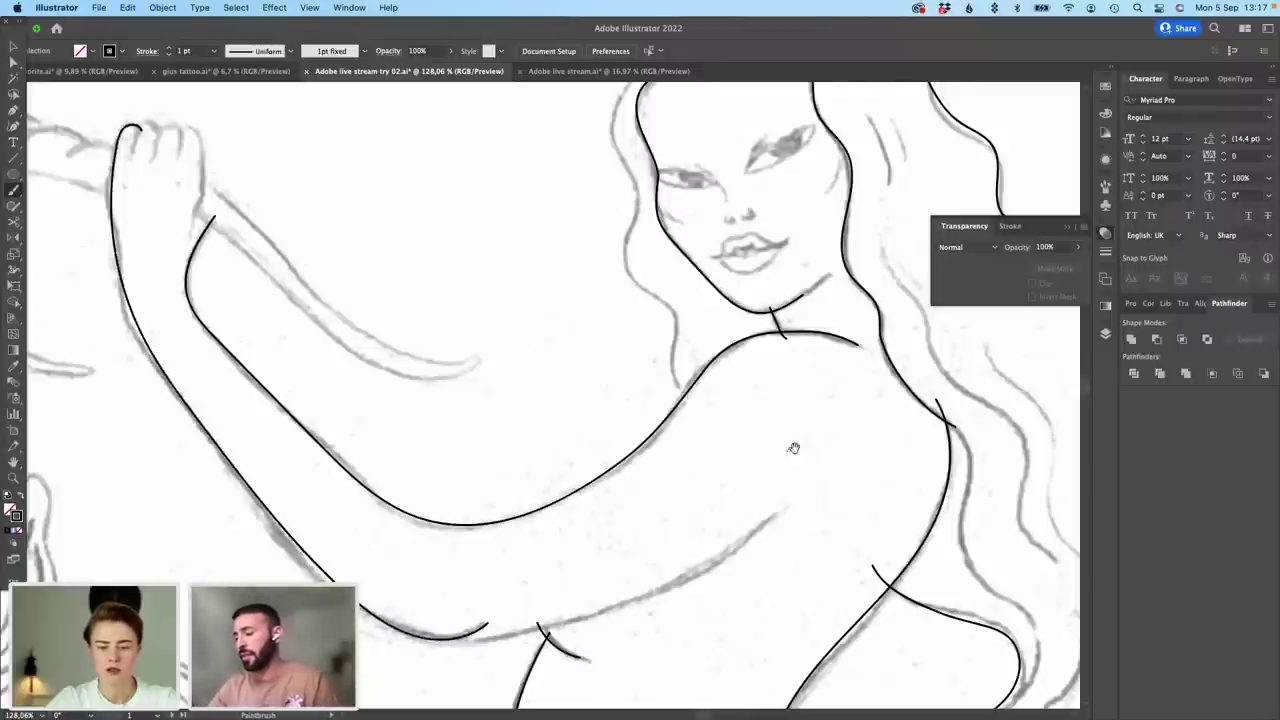
{"action": "mouse_move", "coordinate": [793, 447]}
{"action": "left_mouse_down"}
{"action": "mouse_move", "coordinate": [760, 282]}
{"action": "mouse_move", "coordinate": [740, 289]}
{"action": "left_mouse_up"}
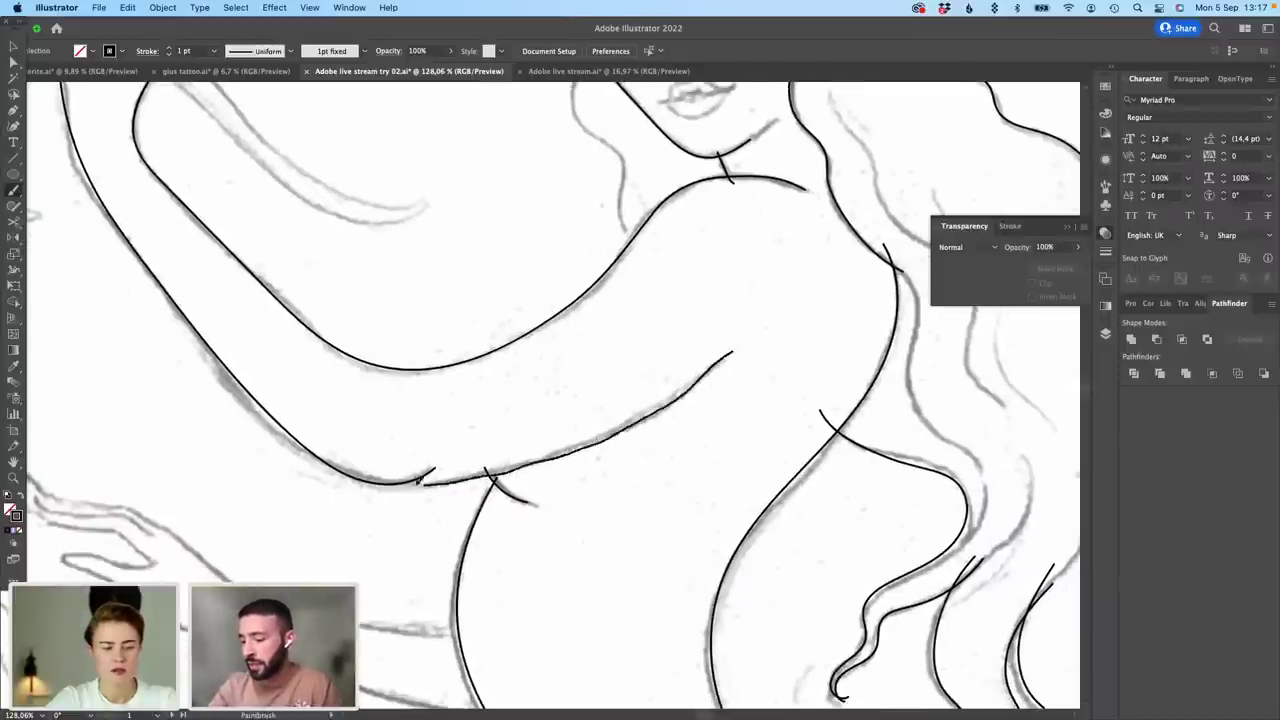
{"action": "left_click_drag", "start_coordinate": [420, 481], "coordinate": [386, 473]}
Step: Adjust the upper arm's underside stroke with Direct Selection, overlapping its end with the elbow stroke and fitting the curve to the sketch
{"action": "left_click", "coordinate": [13, 62]}
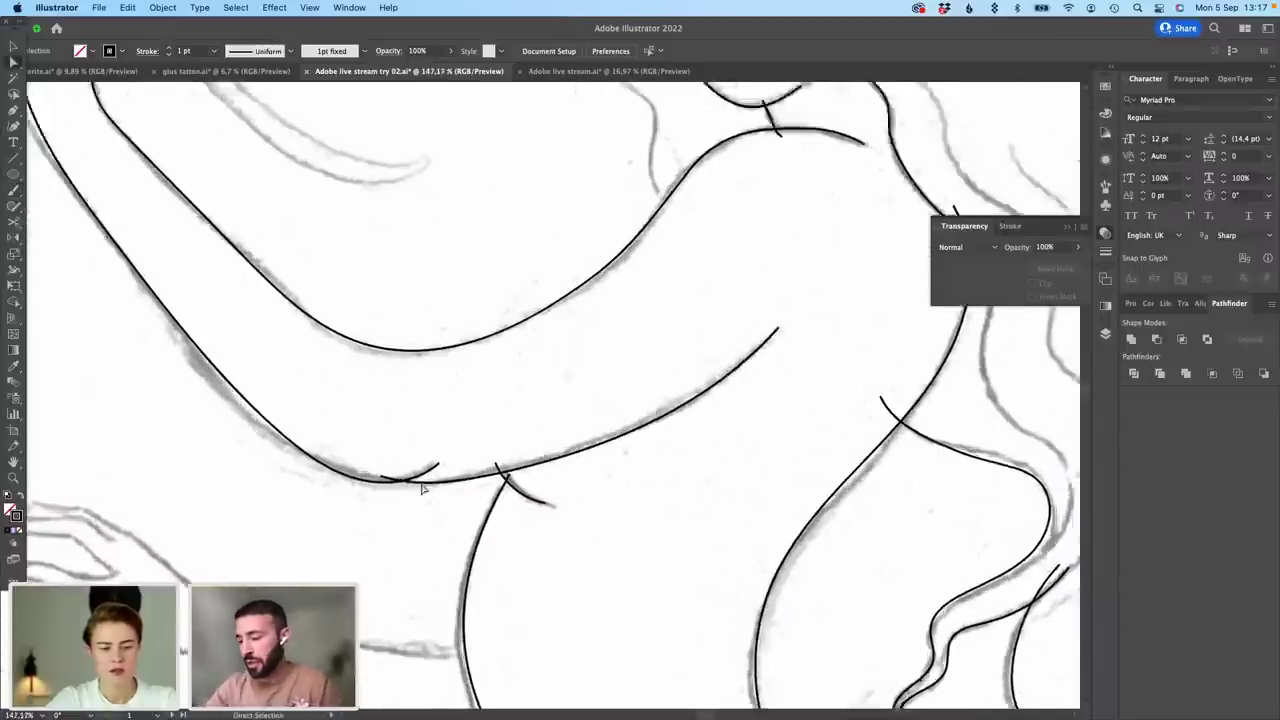
{"action": "scroll", "coordinate": [380, 478], "scroll_direction": "up", "scroll_amount": 4}
{"action": "left_click", "coordinate": [372, 468]}
{"action": "left_click_drag", "start_coordinate": [372, 468], "coordinate": [347, 469]}
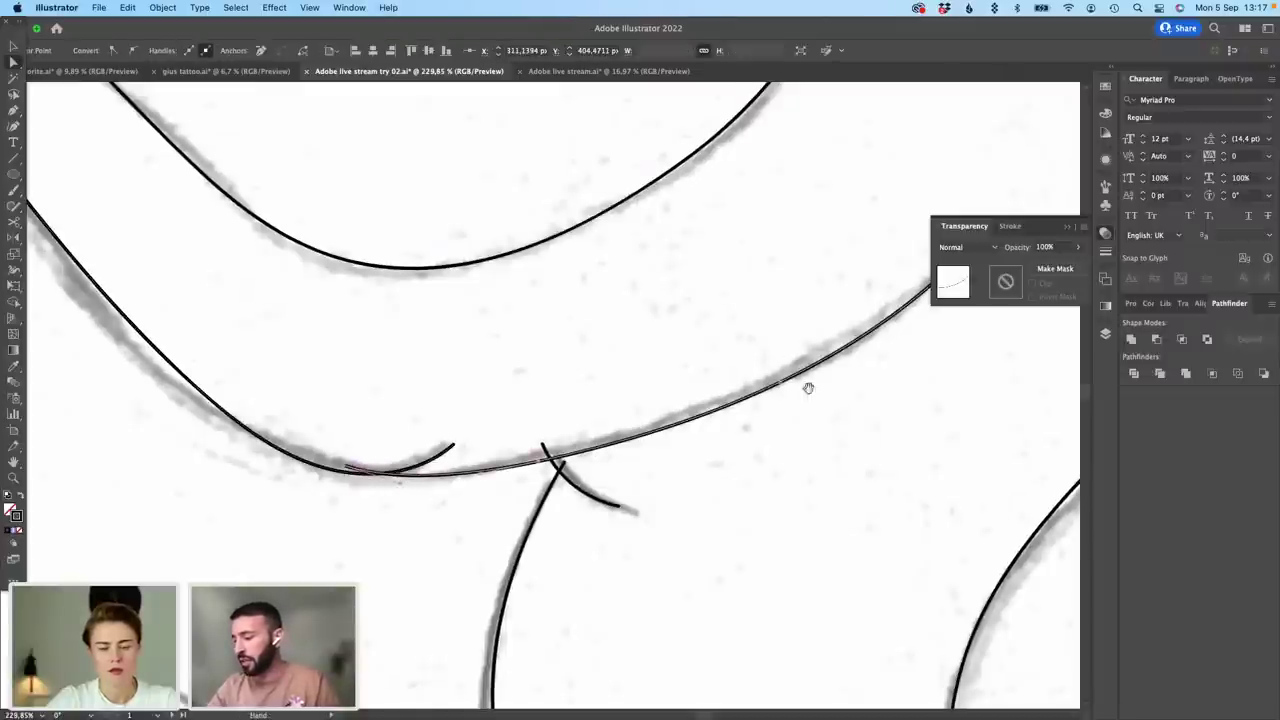
{"action": "scroll", "coordinate": [809, 380], "scroll_direction": "right", "scroll_amount": 5}
{"action": "mouse_move", "coordinate": [680, 370]}
{"action": "left_mouse_down"}
{"action": "mouse_move", "coordinate": [703, 358]}
{"action": "mouse_move", "coordinate": [679, 358]}
{"action": "left_mouse_up"}
{"action": "left_click", "coordinate": [522, 419]}
{"action": "left_click_drag", "start_coordinate": [434, 446], "coordinate": [440, 437]}
{"action": "left_click_drag", "start_coordinate": [908, 209], "coordinate": [755, 281]}
{"action": "scroll", "coordinate": [749, 294], "scroll_direction": "down", "scroll_amount": 5}
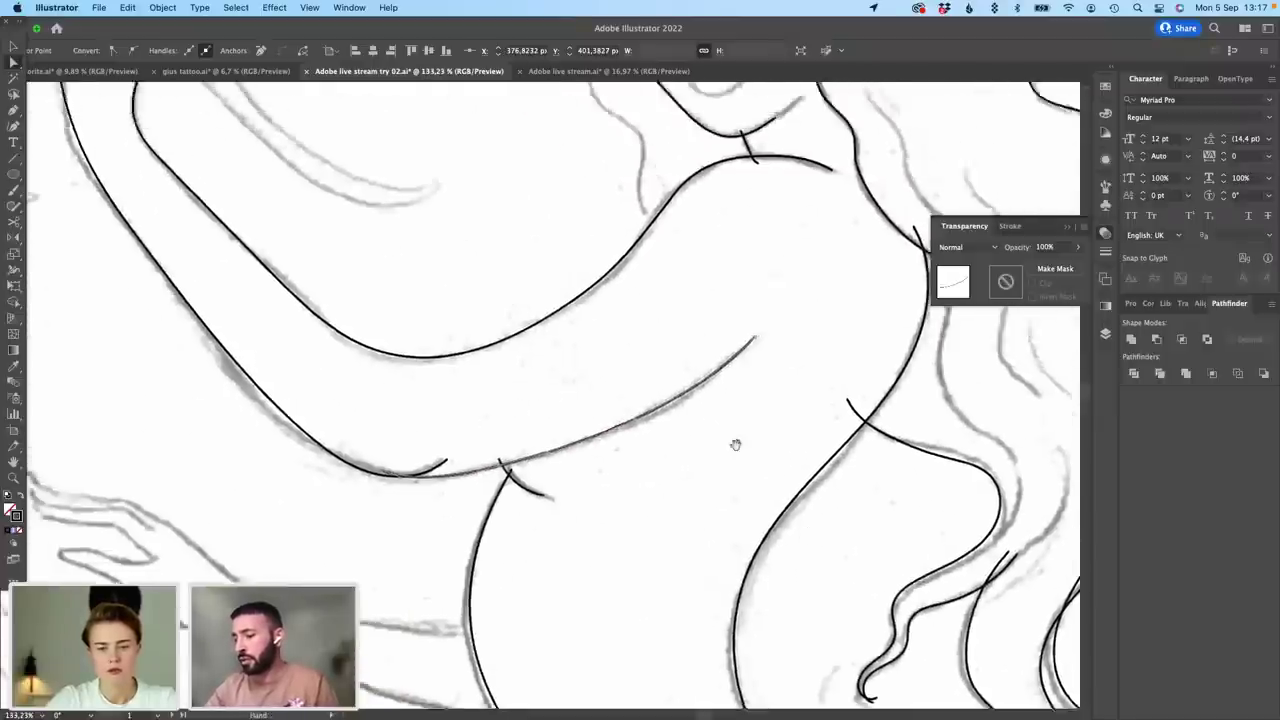
Step: Trace the remaining fingers of the raised fist and the hand's inner edge down to the wrist with the Paintbrush
{"action": "left_click", "coordinate": [13, 188]}
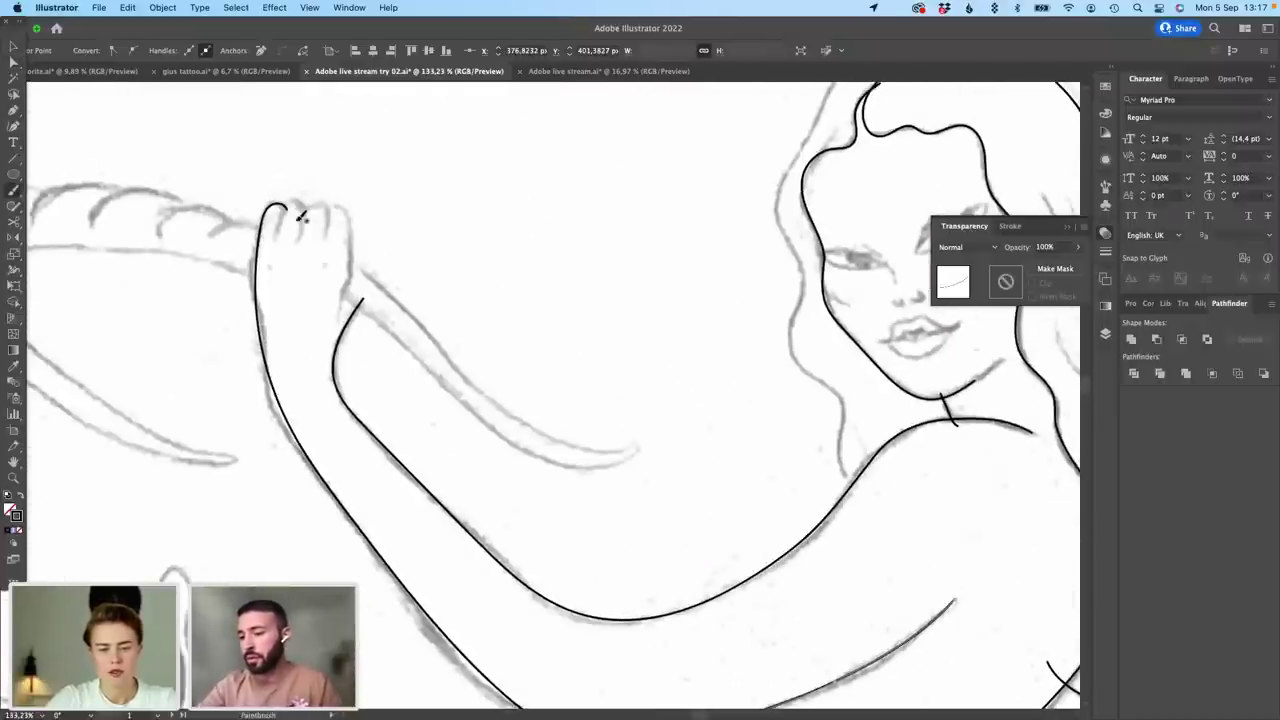
{"action": "scroll", "coordinate": [284, 215], "scroll_direction": "up", "scroll_amount": 3}
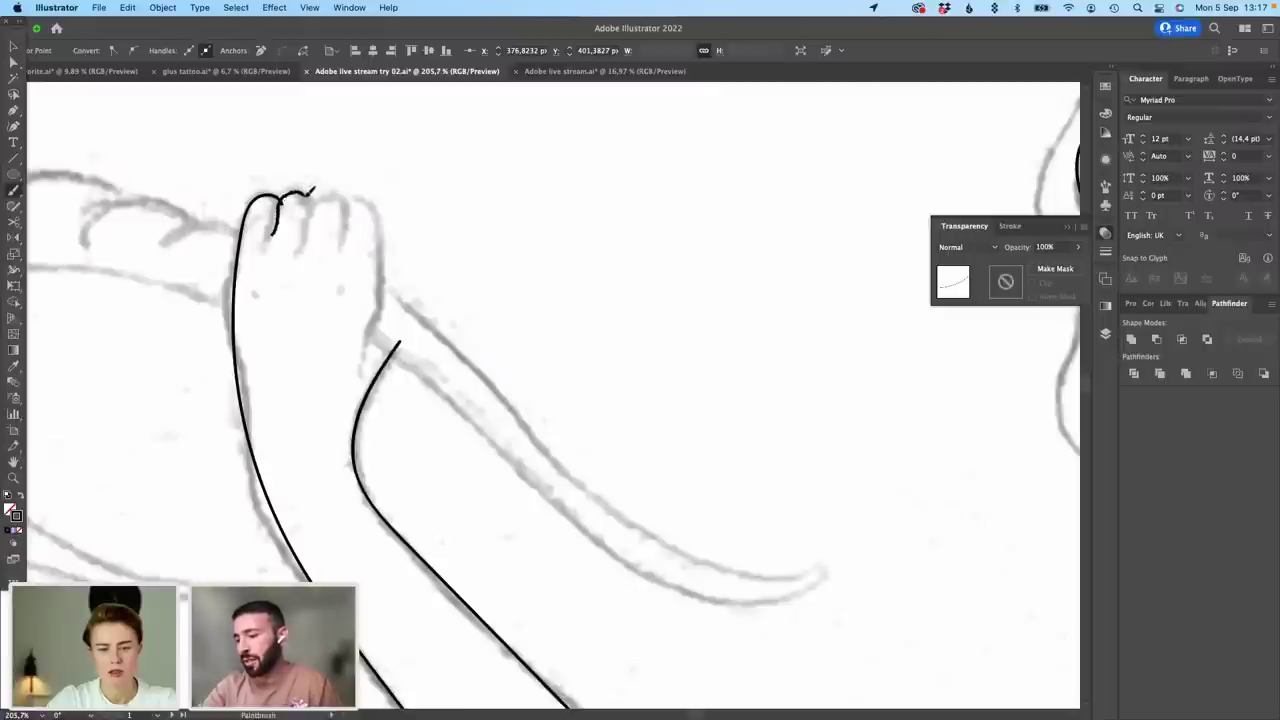
{"action": "mouse_move", "coordinate": [315, 188]}
{"action": "left_mouse_down"}
{"action": "mouse_move", "coordinate": [316, 224]}
{"action": "mouse_move", "coordinate": [337, 191]}
{"action": "mouse_move", "coordinate": [354, 214]}
{"action": "mouse_move", "coordinate": [376, 197]}
{"action": "mouse_move", "coordinate": [389, 284]}
{"action": "left_mouse_up"}
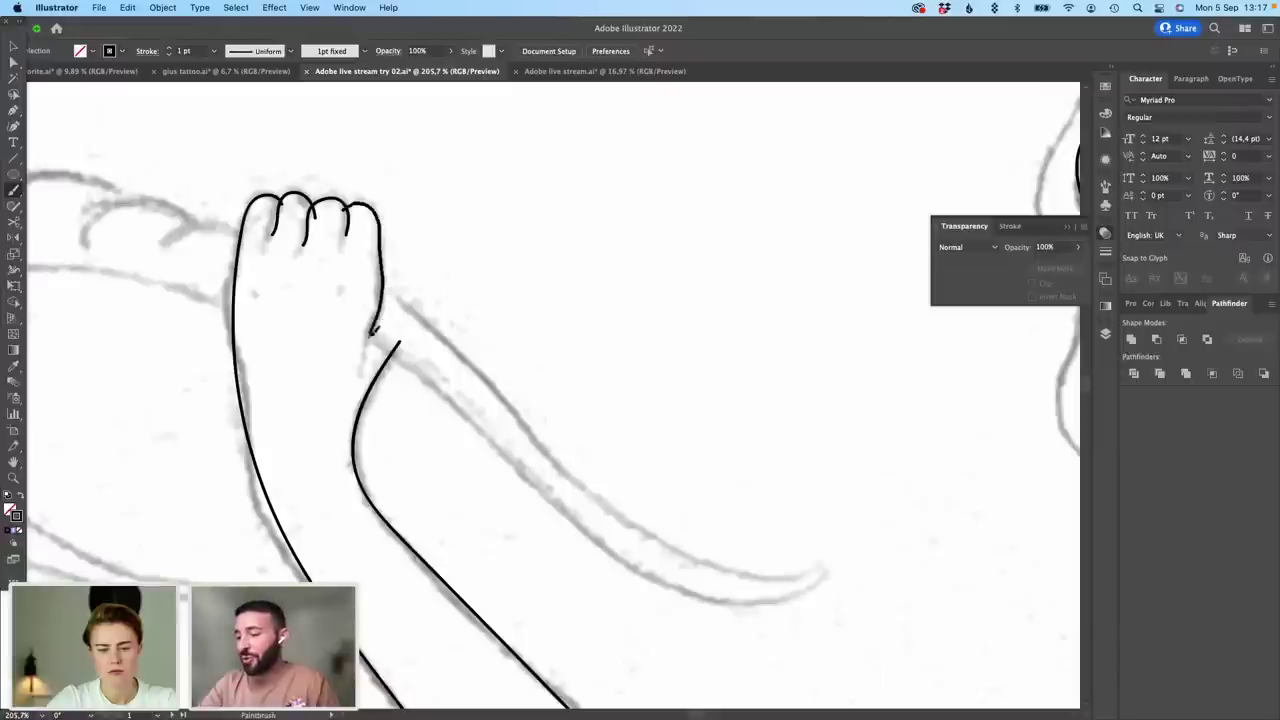
{"action": "left_click_drag", "start_coordinate": [372, 332], "coordinate": [362, 366]}
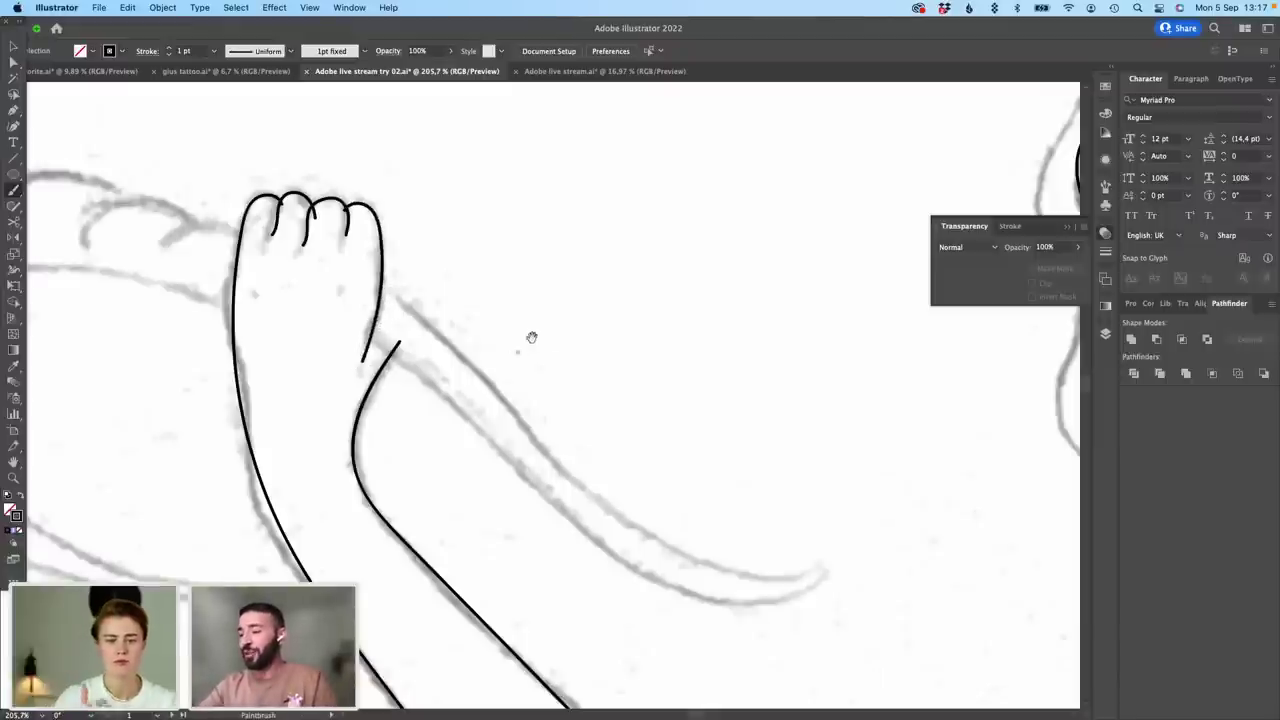
Step: Trace the lower and upper edges of the tapering horn end beyond the fist with the Paintbrush, meeting at the tip
{"action": "left_click_drag", "start_coordinate": [491, 326], "coordinate": [383, 251]}
{"action": "mouse_move", "coordinate": [241, 255]}
{"action": "left_mouse_down"}
{"action": "mouse_move", "coordinate": [329, 307]}
{"action": "mouse_move", "coordinate": [535, 496]}
{"action": "mouse_move", "coordinate": [607, 520]}
{"action": "mouse_move", "coordinate": [700, 514]}
{"action": "left_mouse_up"}
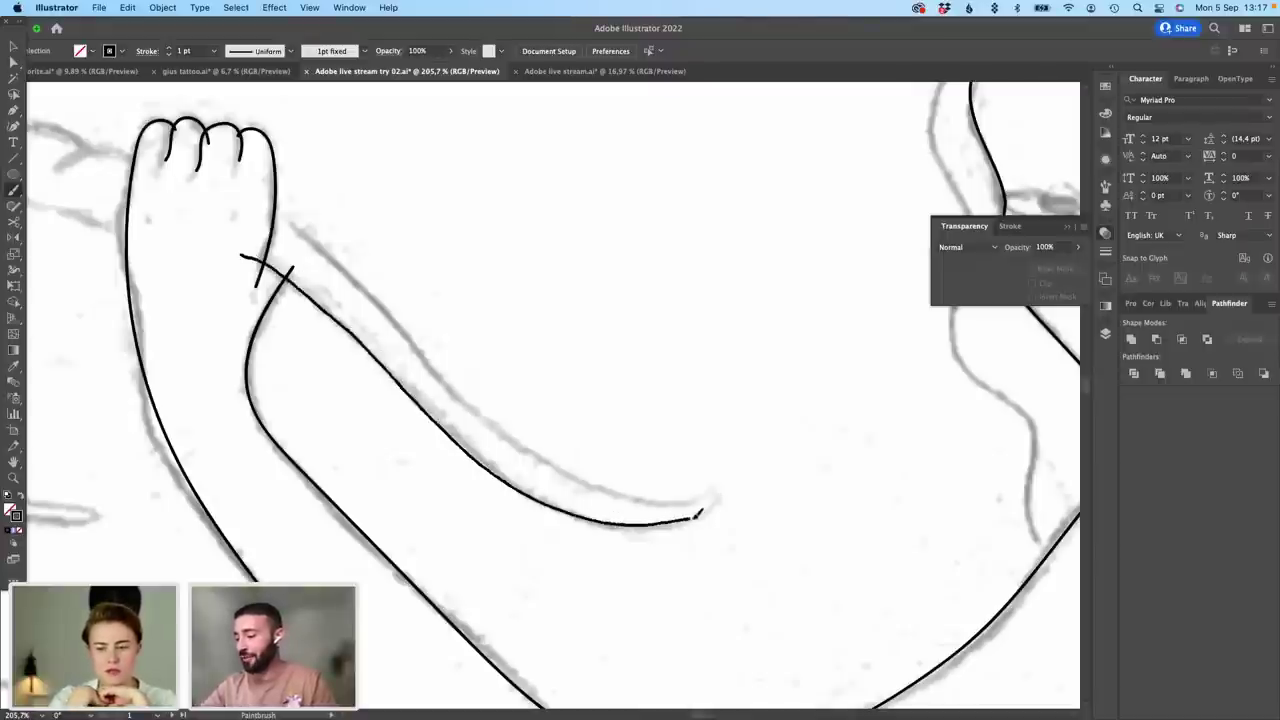
{"action": "right_click", "coordinate": [714, 520]}
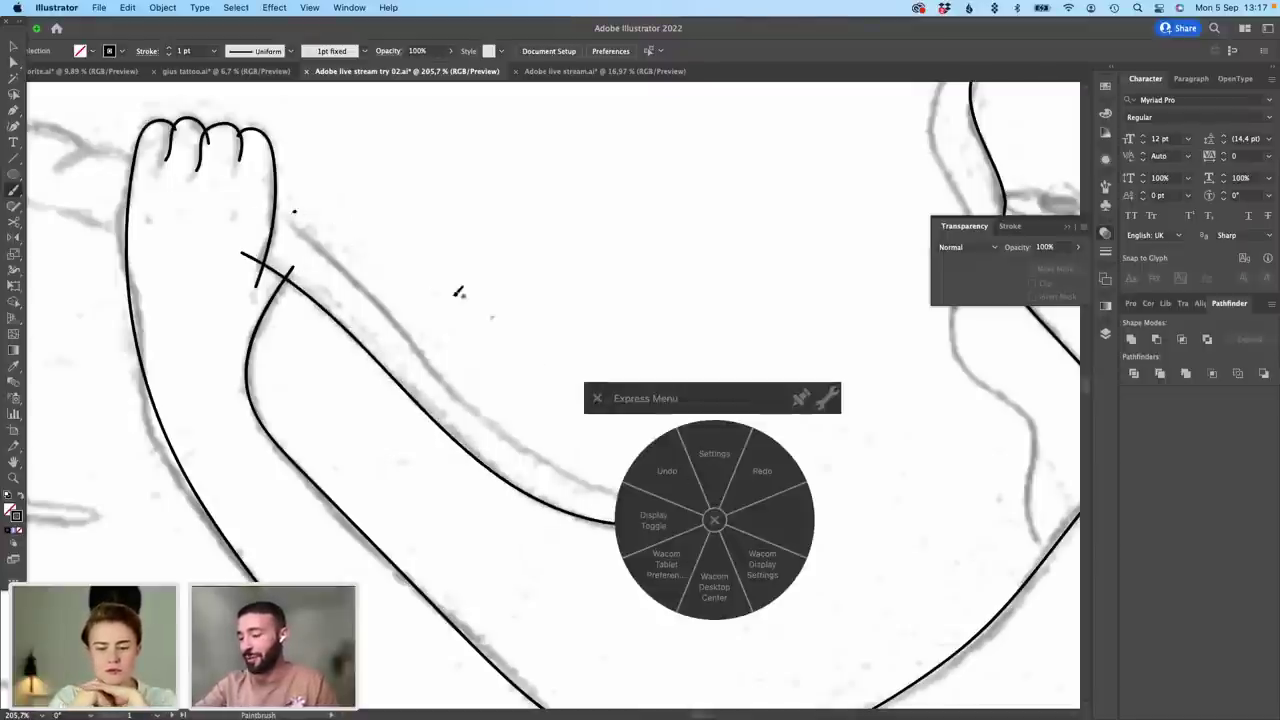
{"action": "left_click", "coordinate": [714, 517]}
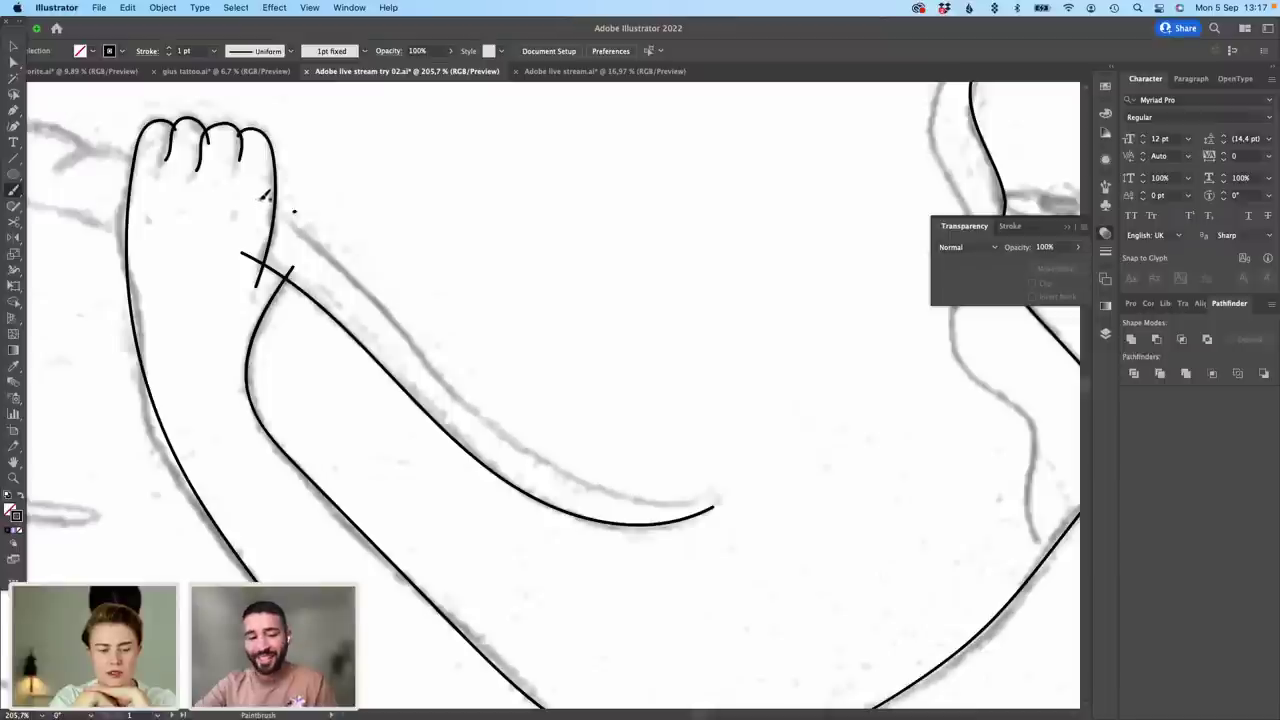
{"action": "mouse_move", "coordinate": [258, 200]}
{"action": "left_mouse_down"}
{"action": "mouse_move", "coordinate": [328, 245]}
{"action": "mouse_move", "coordinate": [498, 425]}
{"action": "mouse_move", "coordinate": [581, 474]}
{"action": "mouse_move", "coordinate": [712, 507]}
{"action": "left_mouse_up"}
{"action": "right_click", "coordinate": [703, 521]}
{"action": "left_click", "coordinate": [705, 518]}
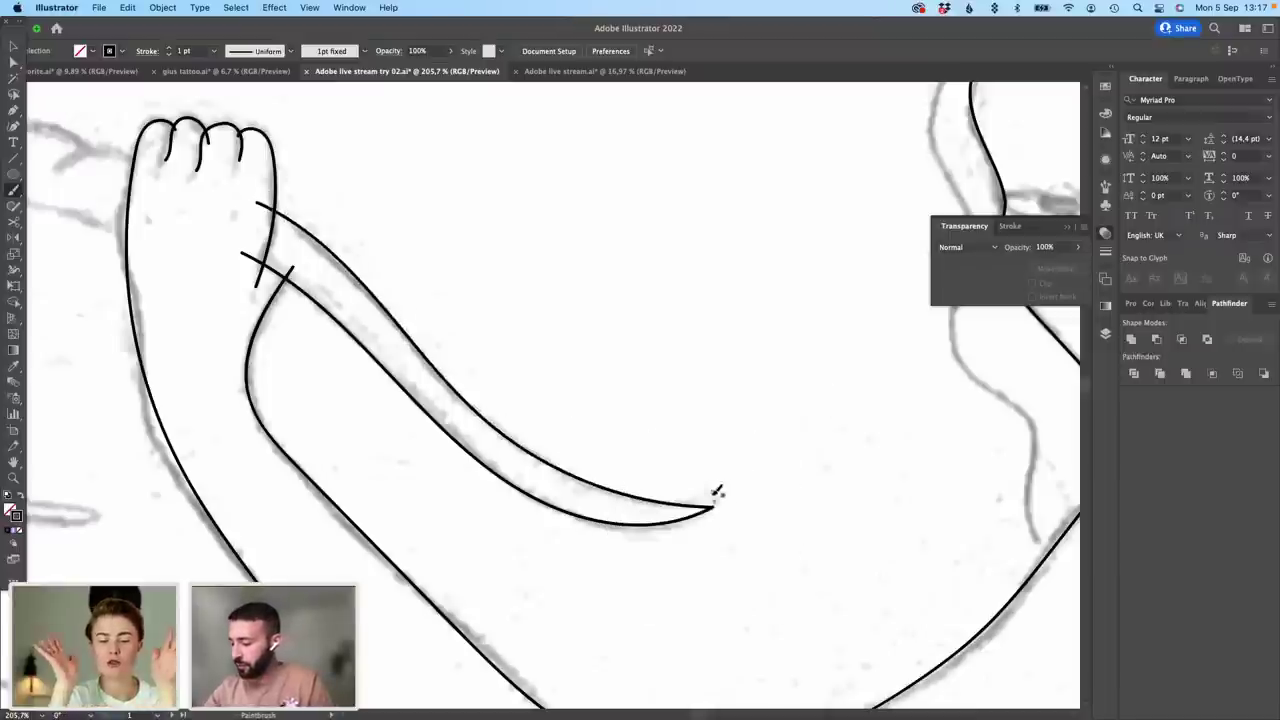
Step: Refine the upper horn edge at the tip with Direct Selection so it meets the lower edge, and deselect the path
{"action": "key", "text": "a"}
{"action": "left_click", "coordinate": [713, 508]}
{"action": "scroll", "coordinate": [716, 512], "scroll_direction": "up", "scroll_amount": 1}
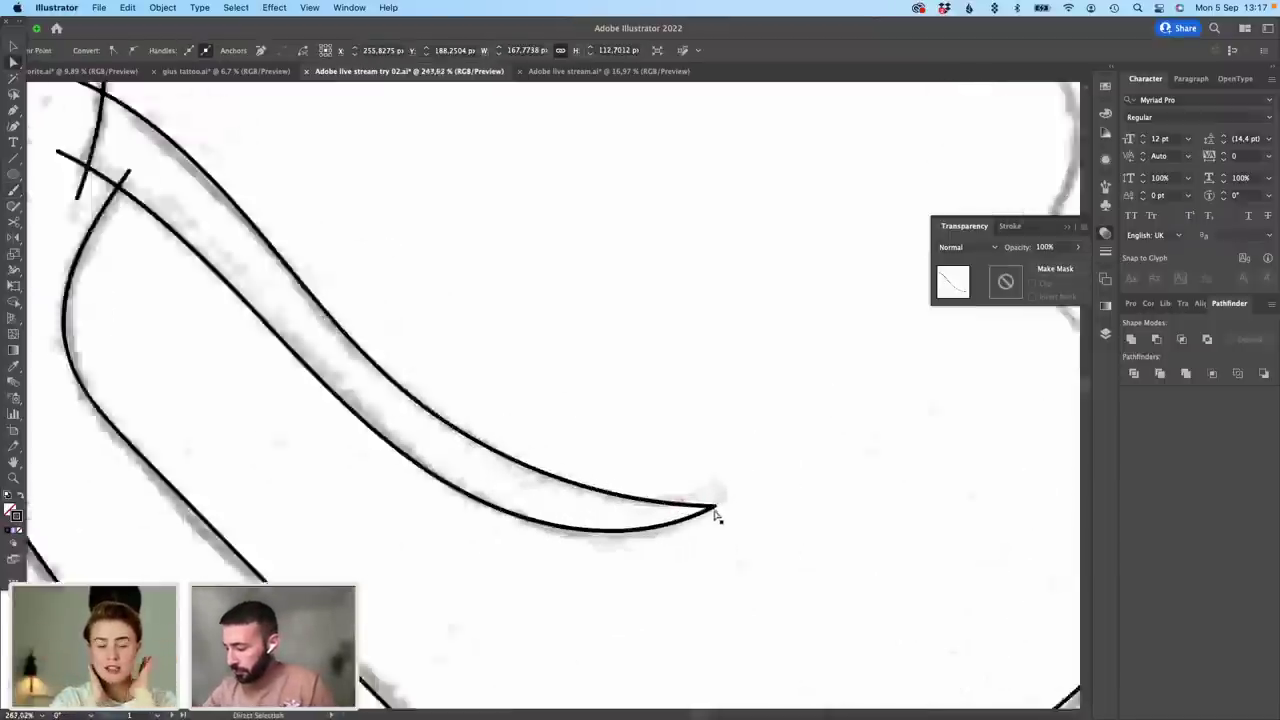
{"action": "scroll", "coordinate": [714, 511], "scroll_direction": "up", "scroll_amount": 3}
{"action": "left_click", "coordinate": [714, 505]}
{"action": "left_click_drag", "start_coordinate": [532, 499], "coordinate": [521, 516]}
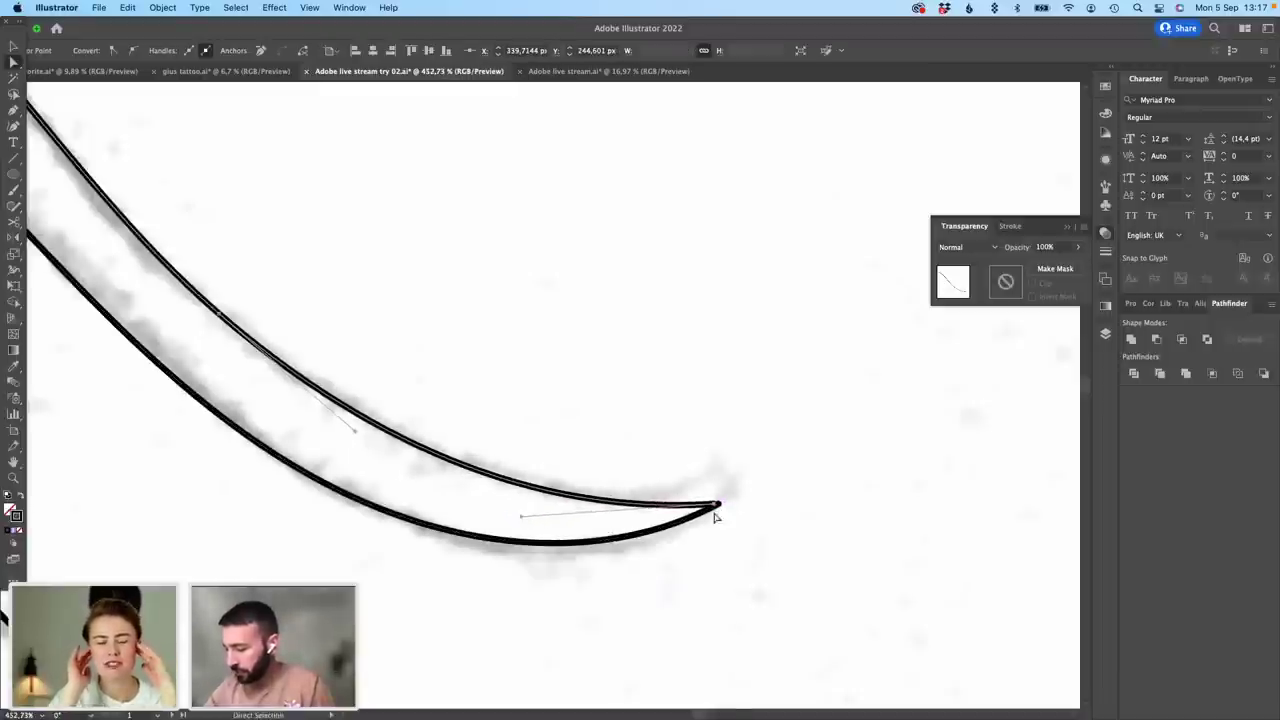
{"action": "left_click_drag", "start_coordinate": [713, 506], "coordinate": [719, 512]}
{"action": "left_click", "coordinate": [643, 417]}
{"action": "scroll", "coordinate": [645, 414], "scroll_direction": "down", "scroll_amount": 8}
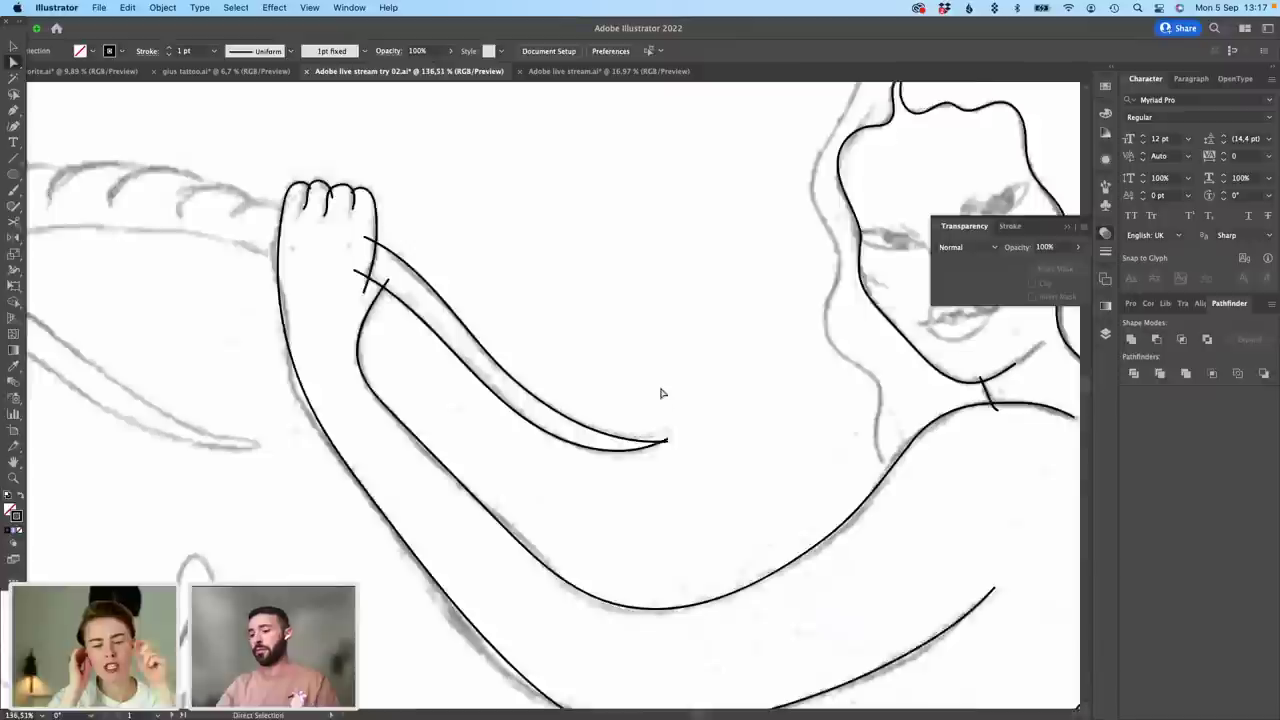
Step: Trace the wavy outer hair edge beside the face, from the crown down past the shoulder line, with the Paintbrush
{"action": "left_click_drag", "start_coordinate": [478, 275], "coordinate": [98, 262]}
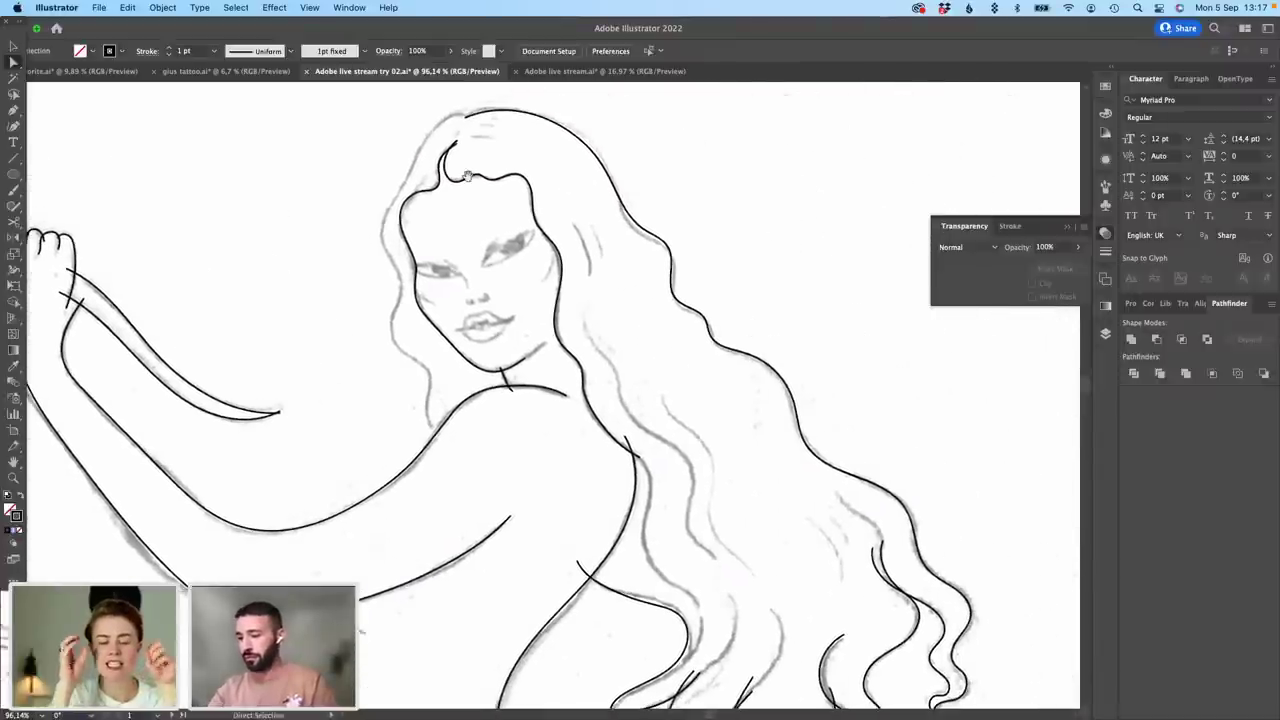
{"action": "left_click", "coordinate": [14, 192]}
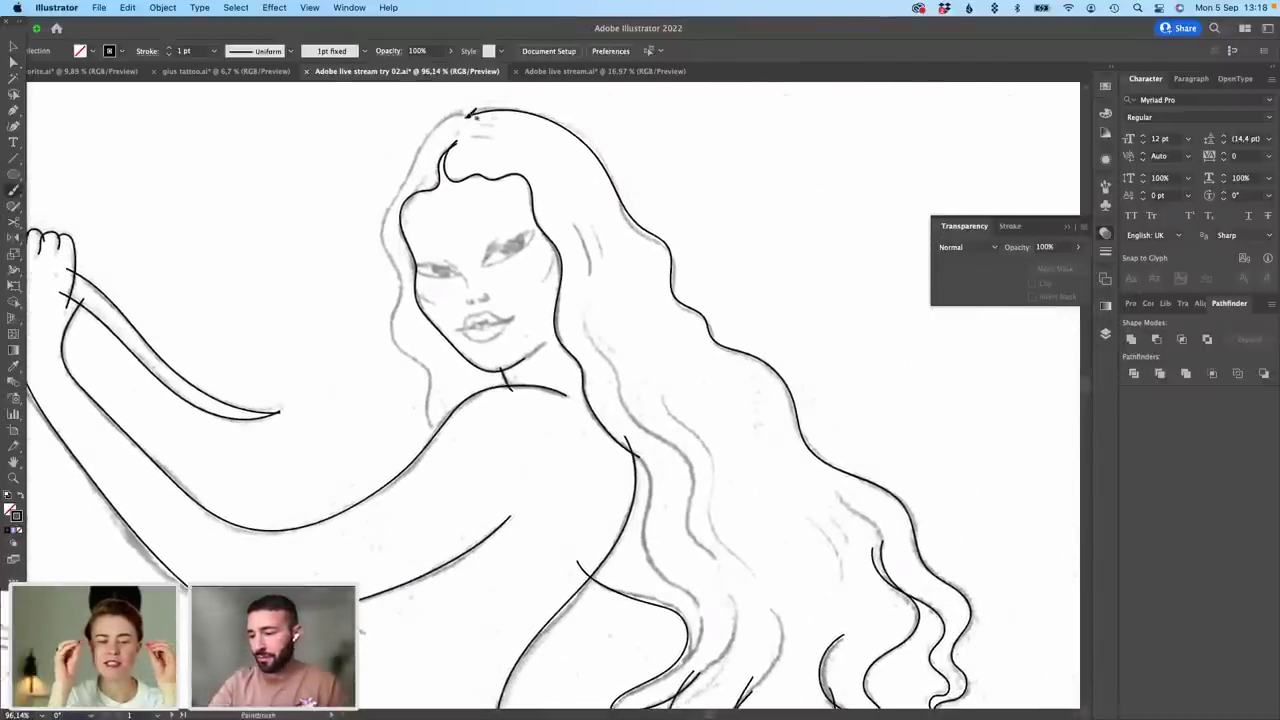
{"action": "left_click_drag", "start_coordinate": [472, 111], "coordinate": [437, 126]}
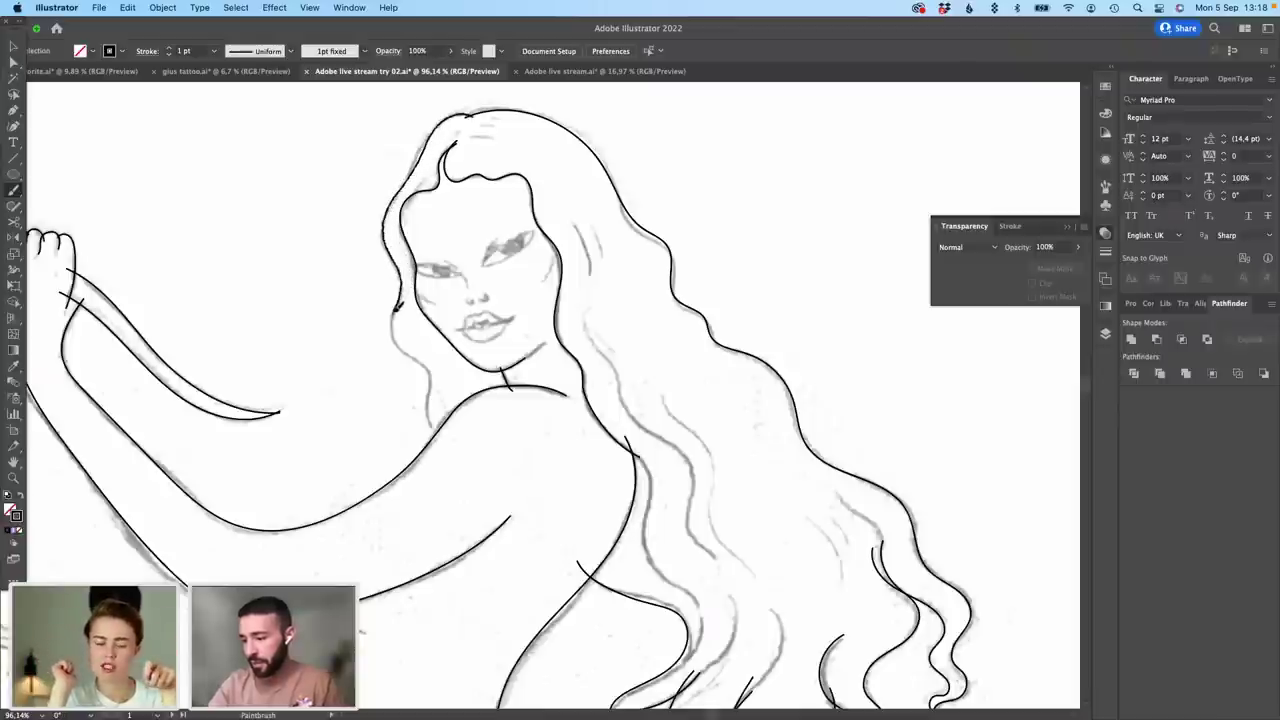
{"action": "left_click_drag", "start_coordinate": [432, 414], "coordinate": [446, 450]}
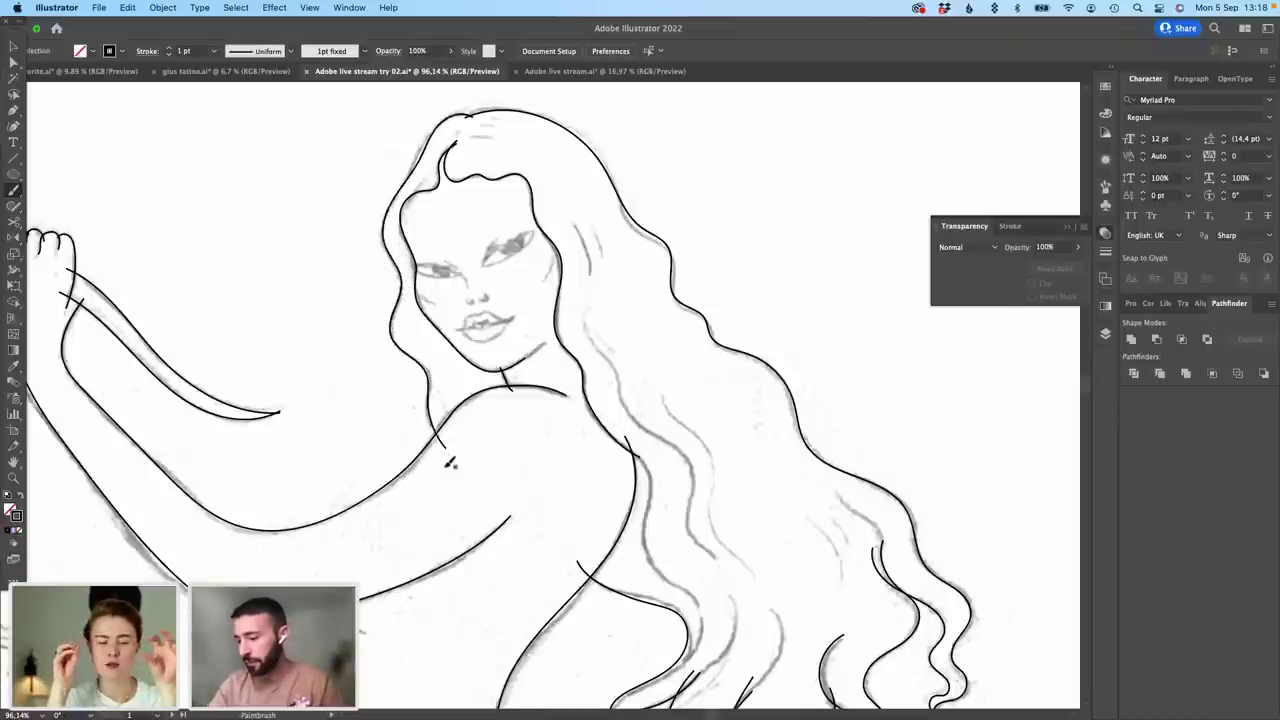
Step: Extend the end of the scalloped edge stroke on the lower tail fin across its neighbouring line with Direct Selection, and deselect it
{"action": "scroll", "coordinate": [449, 465], "scroll_direction": "down", "scroll_amount": 3}
{"action": "left_click_drag", "start_coordinate": [700, 349], "coordinate": [661, 243]}
{"action": "scroll", "coordinate": [661, 243], "scroll_direction": "down", "scroll_amount": 3}
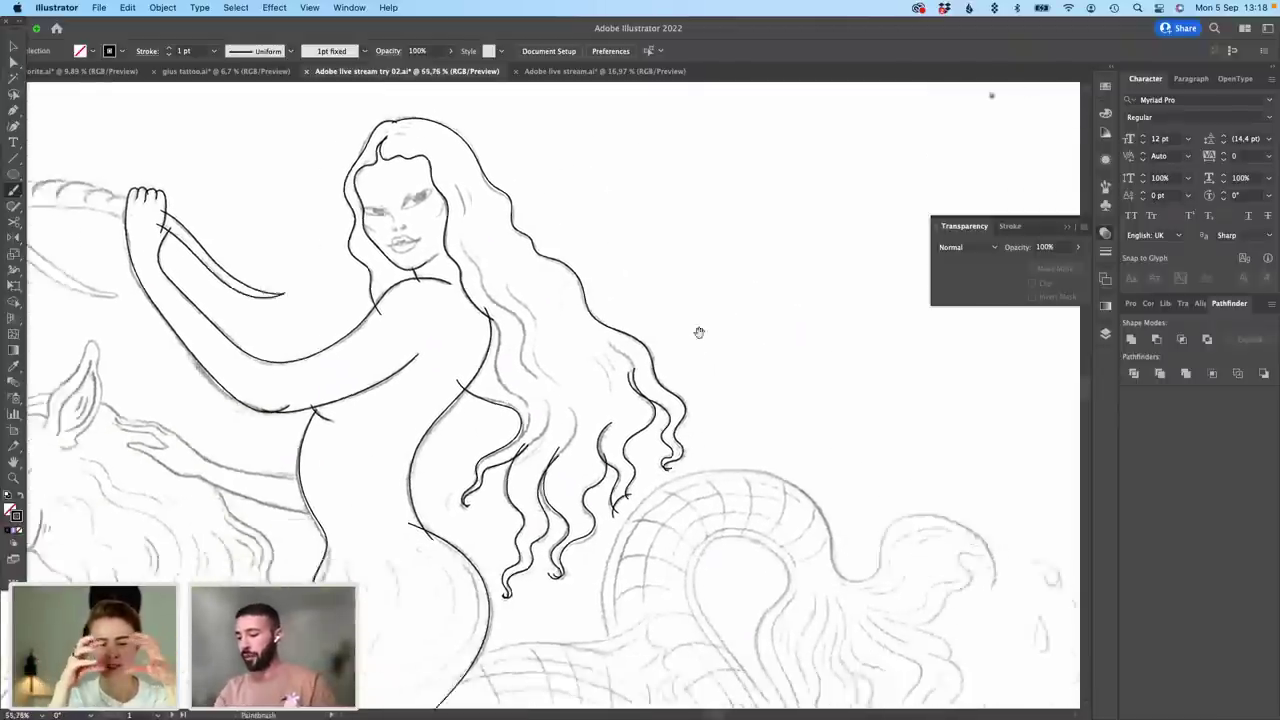
{"action": "scroll", "coordinate": [677, 123], "scroll_direction": "down", "scroll_amount": 4}
{"action": "scroll", "coordinate": [872, 381], "scroll_direction": "down", "scroll_amount": 5}
{"action": "scroll", "coordinate": [872, 381], "scroll_direction": "right", "scroll_amount": 3}
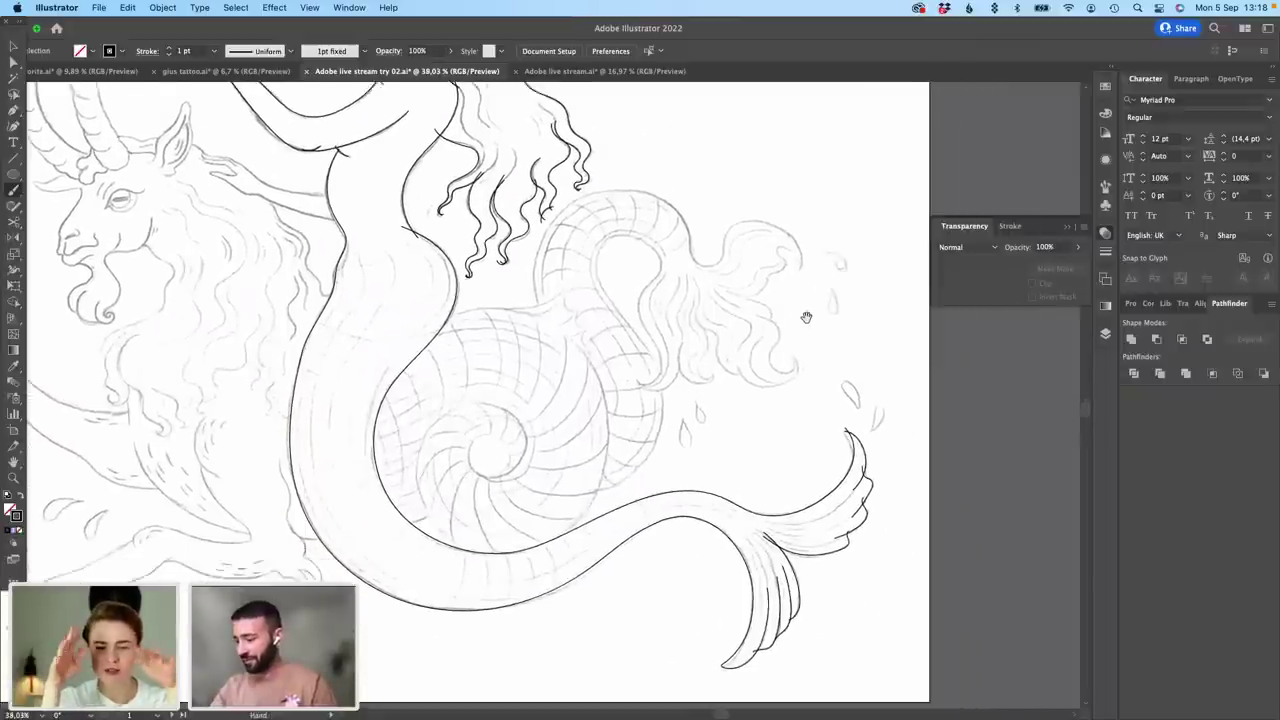
{"action": "scroll", "coordinate": [777, 612], "scroll_direction": "up", "scroll_amount": 5, "text": "alt"}
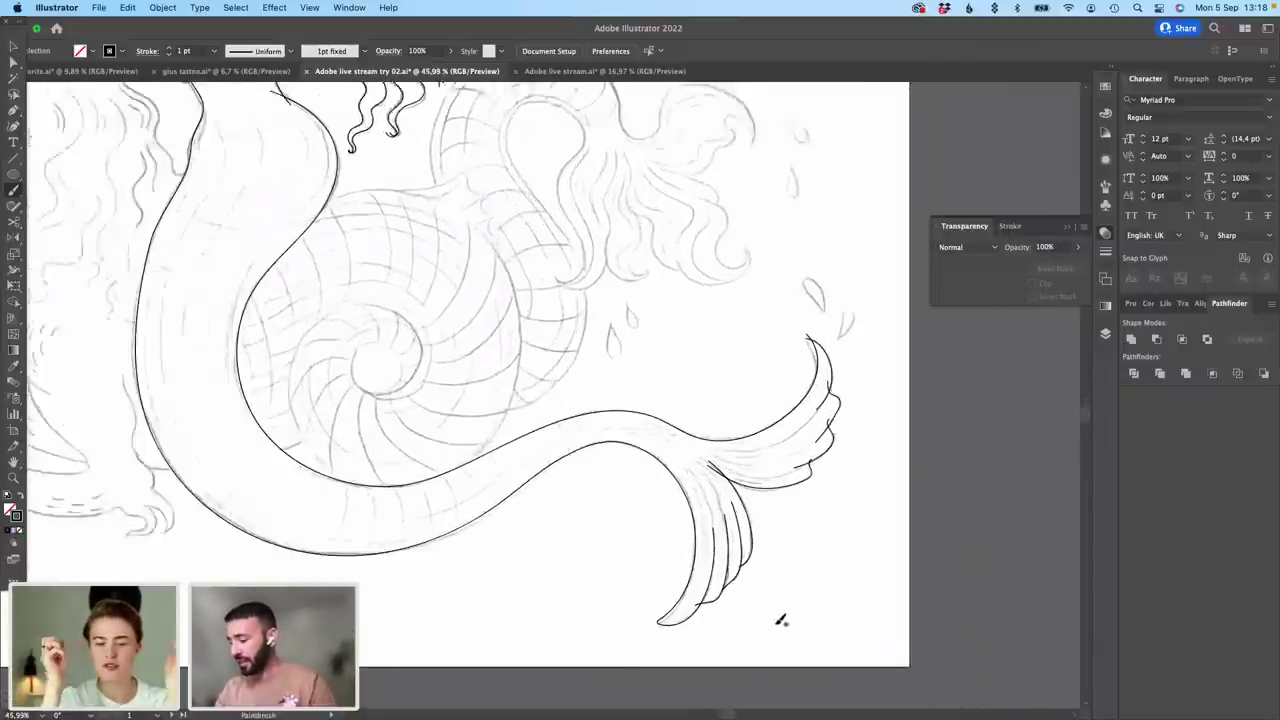
{"action": "left_click", "coordinate": [12, 62]}
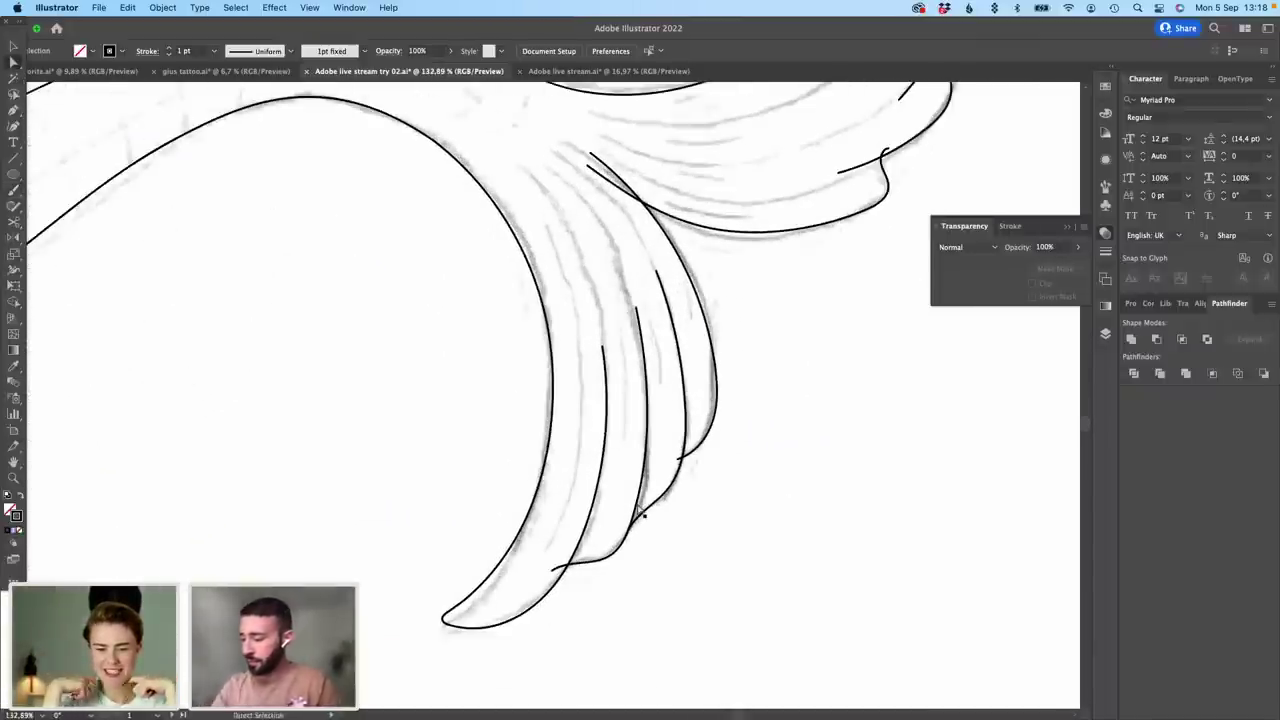
{"action": "left_click", "coordinate": [634, 523]}
{"action": "left_click_drag", "start_coordinate": [626, 535], "coordinate": [621, 539]}
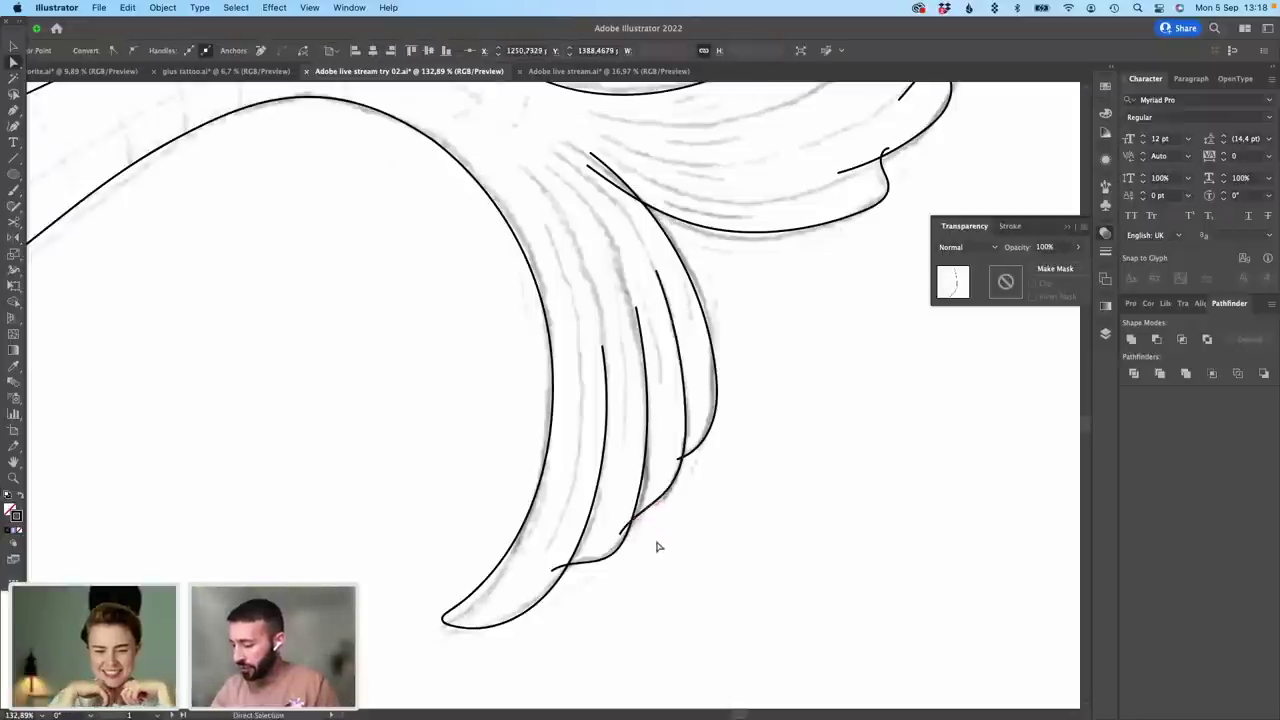
{"action": "left_click", "coordinate": [655, 543]}
{"action": "scroll", "coordinate": [655, 543], "scroll_direction": "down", "scroll_amount": 4, "text": "alt"}
{"action": "scroll", "coordinate": [504, 305], "scroll_direction": "down", "scroll_amount": 1, "text": "alt"}
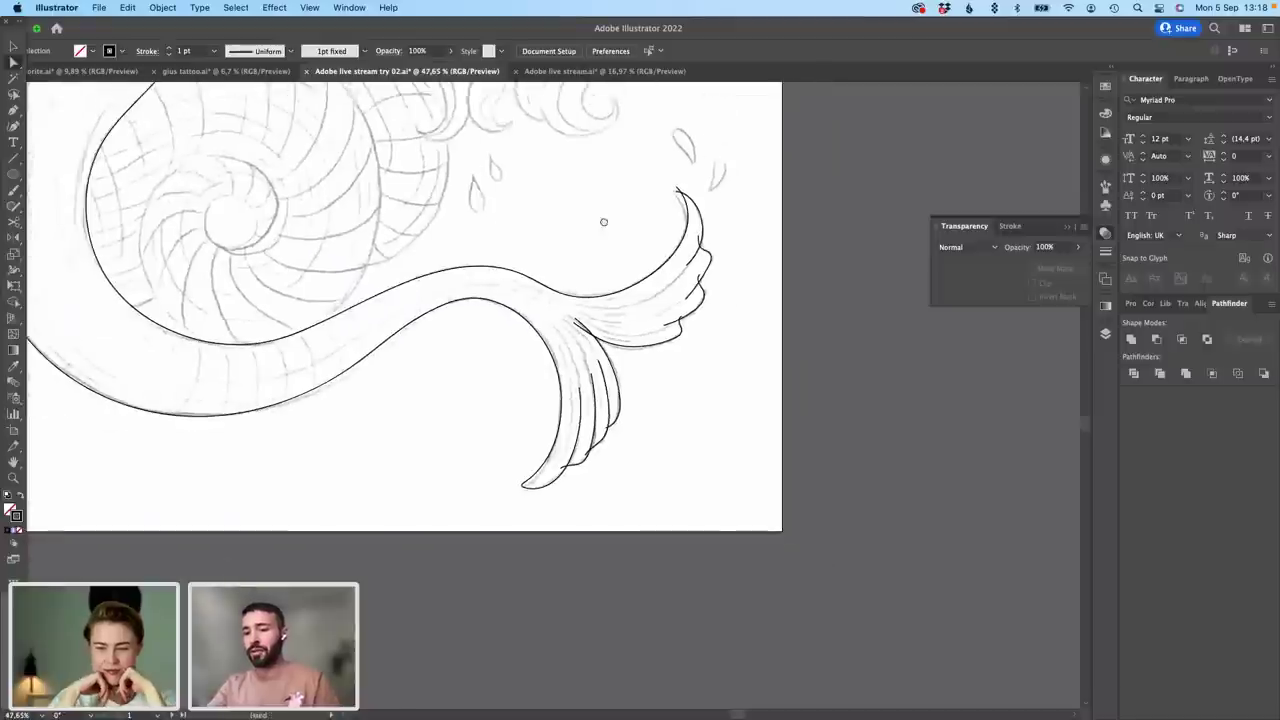
Step: Review the Paintbrush tool's fidelity and path editing options, keeping the current settings
{"action": "scroll", "coordinate": [603, 220], "scroll_direction": "left", "scroll_amount": 3}
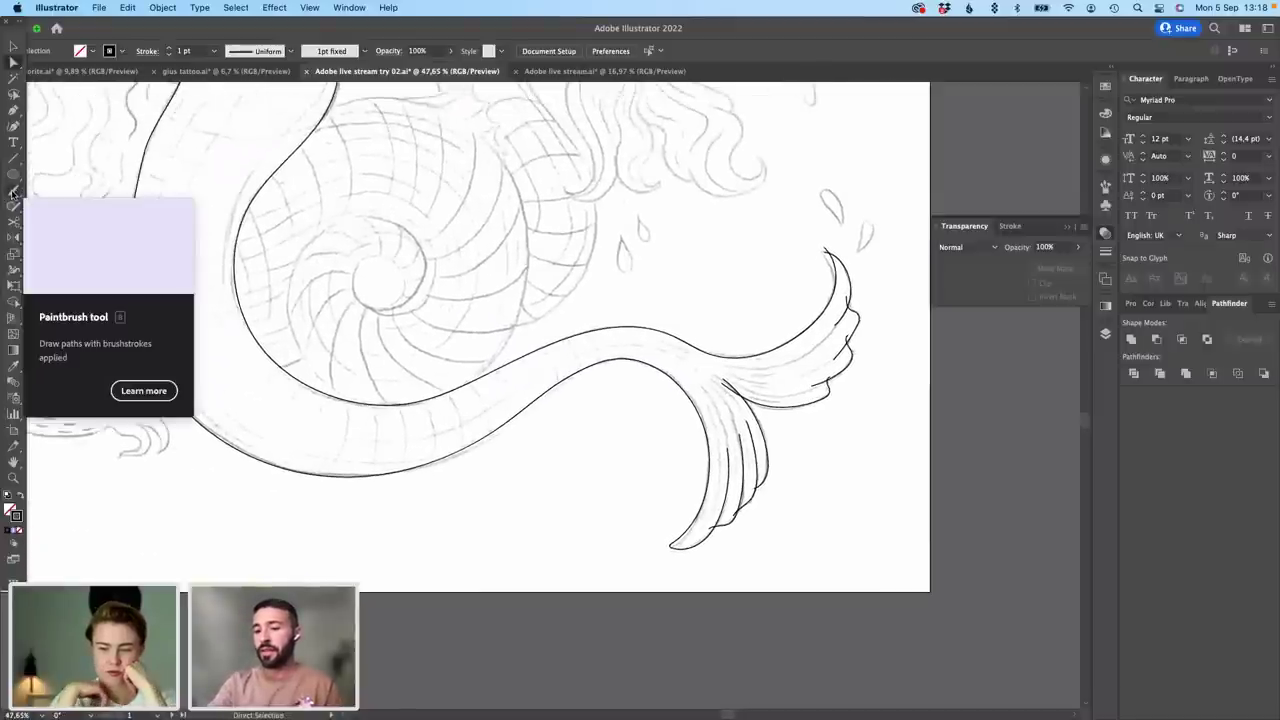
{"action": "double_click", "coordinate": [14, 191]}
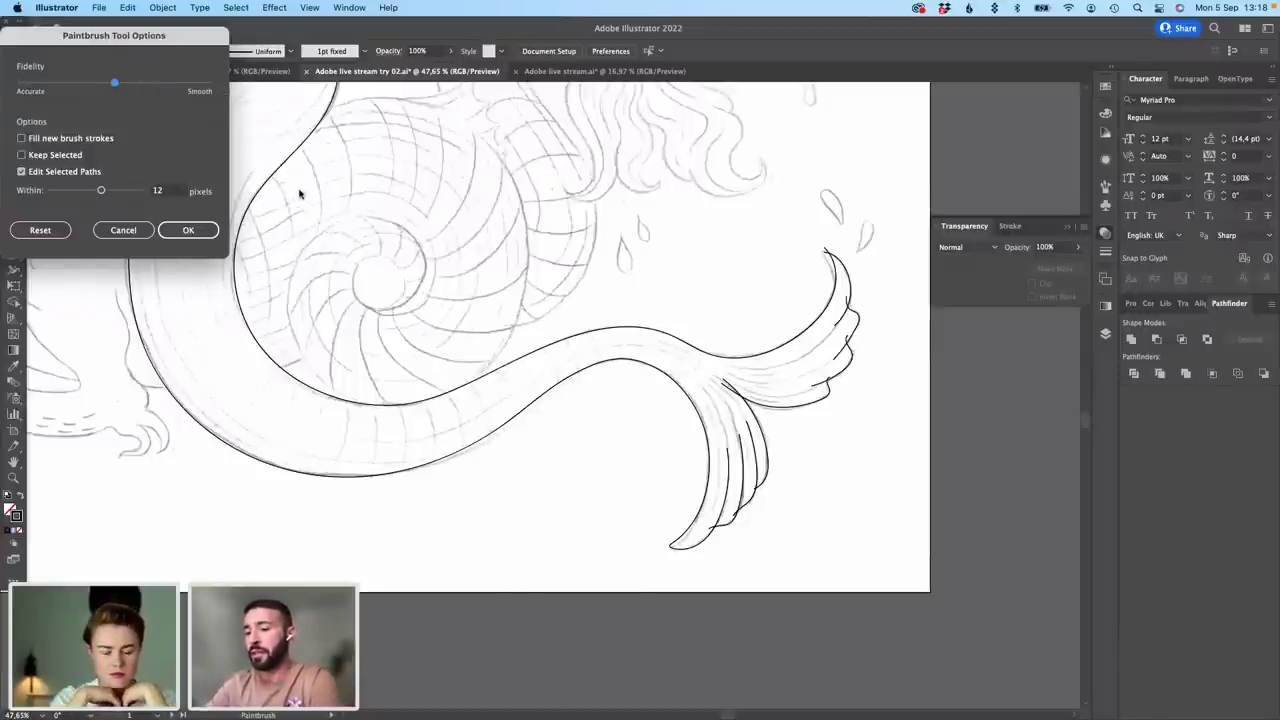
{"action": "left_click", "coordinate": [187, 230]}
Step: Draw a wavy sample stroke about 92 by 60 px in the blank area below the tail with the Paintbrush, and select it
{"action": "left_click", "coordinate": [14, 120]}
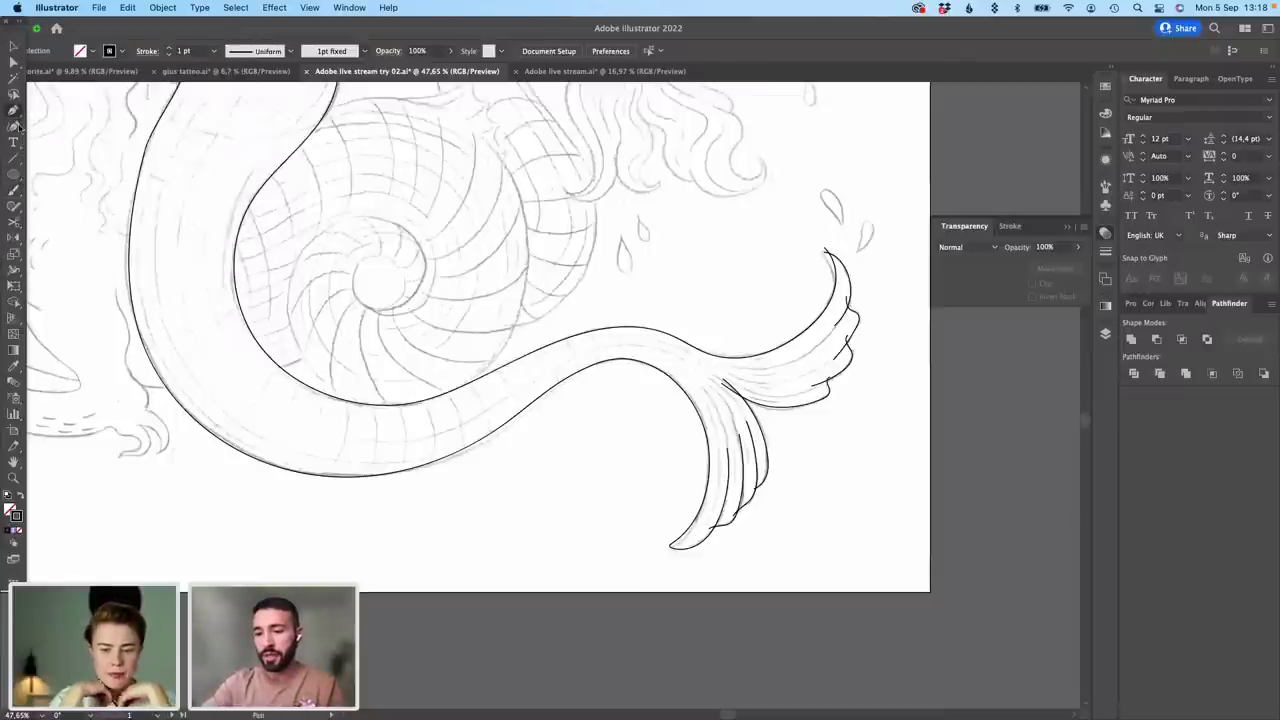
{"action": "left_click", "coordinate": [14, 188]}
{"action": "scroll", "coordinate": [184, 503], "scroll_direction": "up", "scroll_amount": 5}
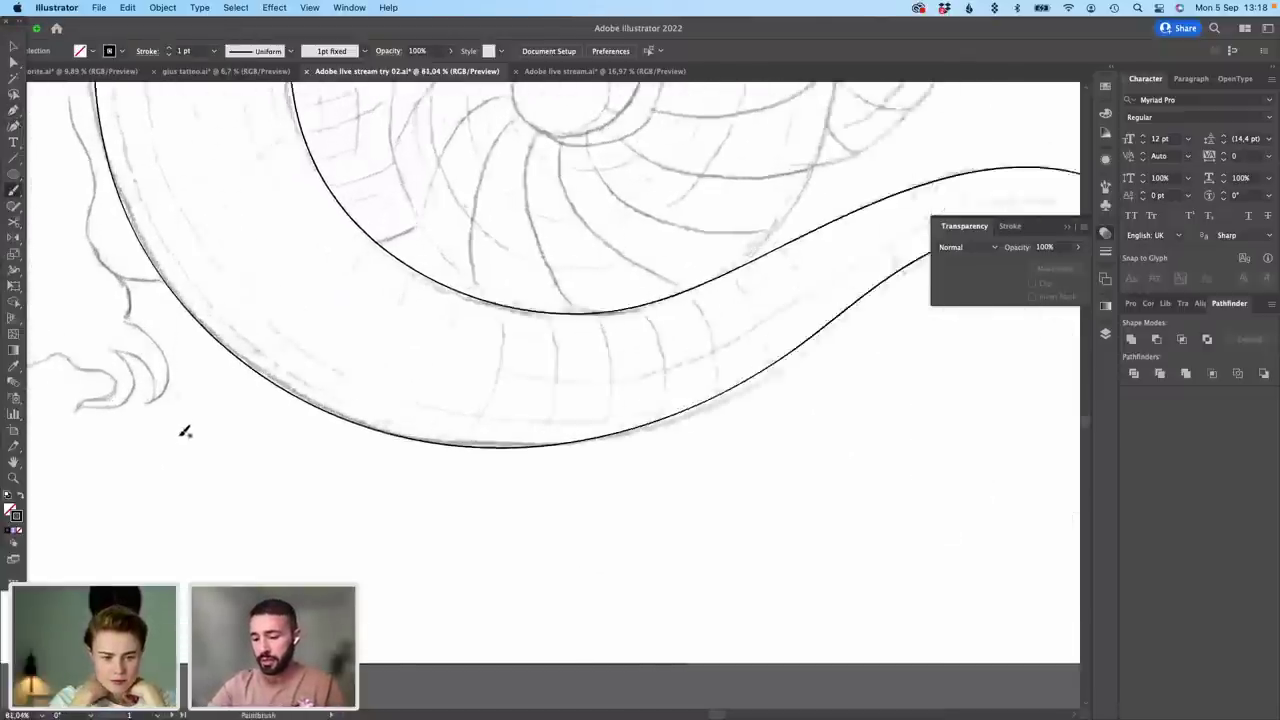
{"action": "mouse_move", "coordinate": [165, 434]}
{"action": "left_mouse_down"}
{"action": "mouse_move", "coordinate": [214, 491]}
{"action": "mouse_move", "coordinate": [342, 549]}
{"action": "left_mouse_up"}
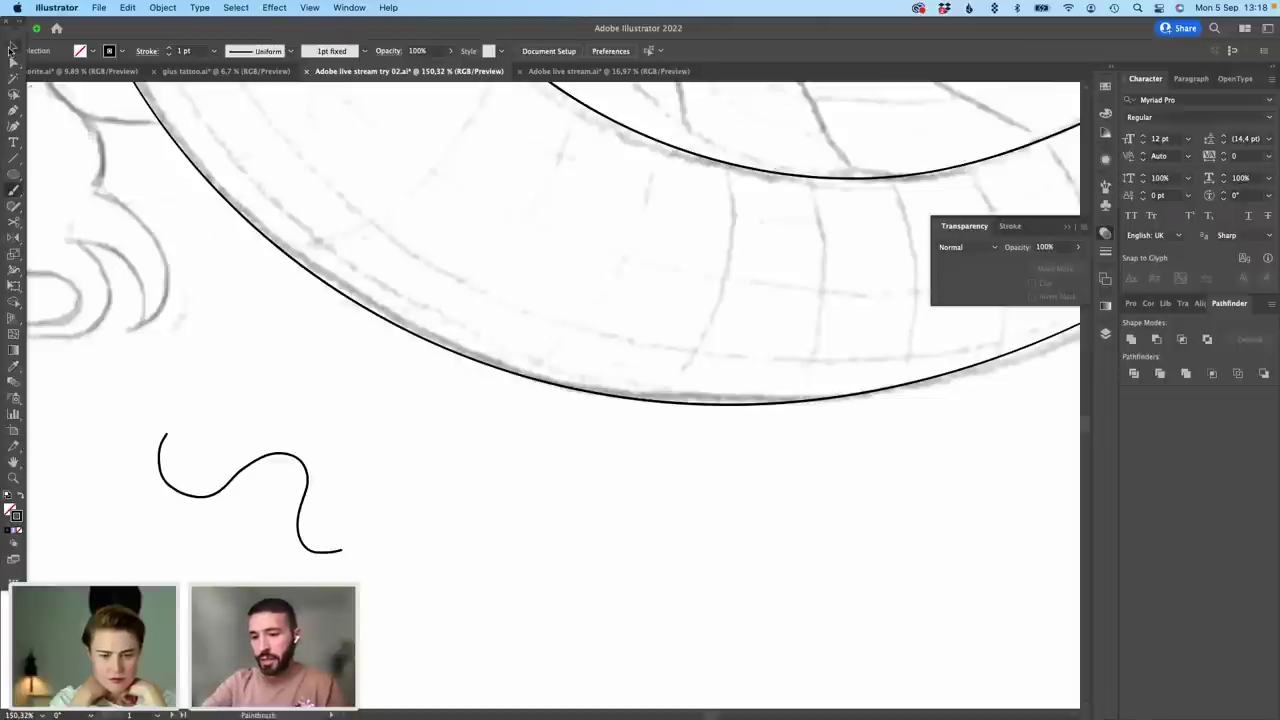
{"action": "left_click", "coordinate": [10, 48]}
{"action": "left_click", "coordinate": [304, 461]}
{"action": "scroll", "coordinate": [314, 491], "scroll_direction": "up", "scroll_amount": 4}
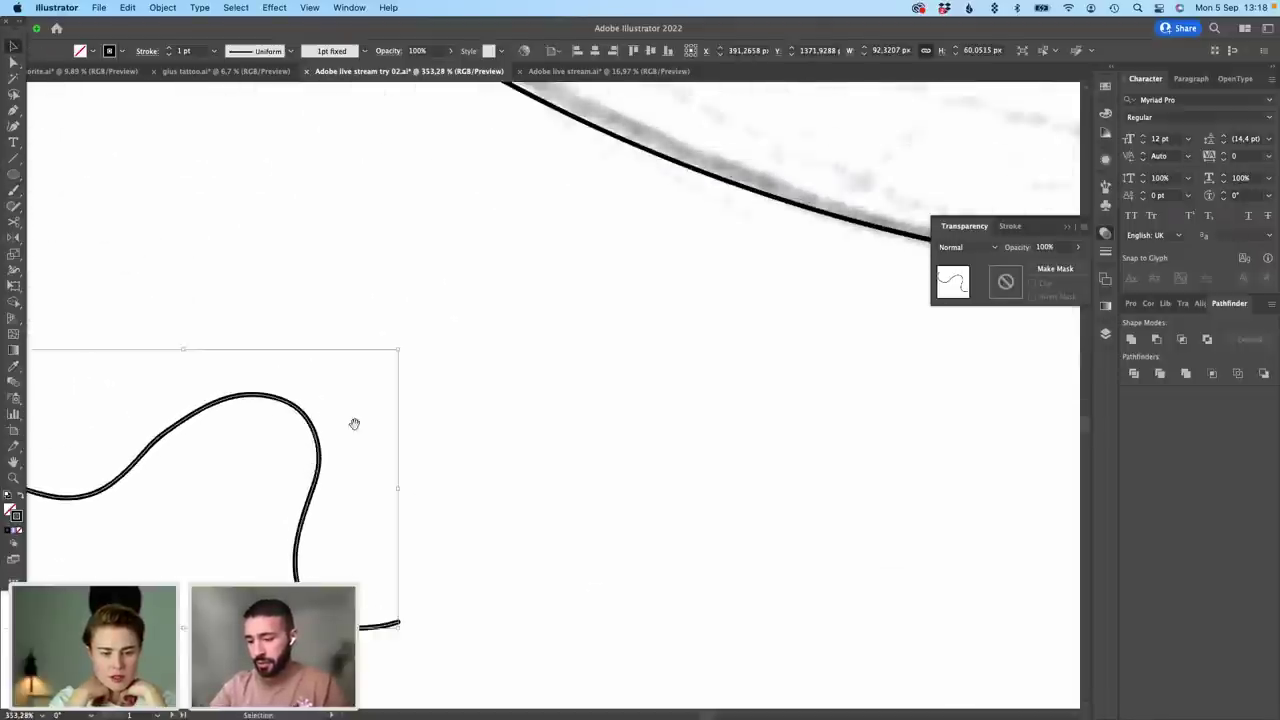
Step: Try reshaping the crest of the wavy sample stroke by moving its anchor points with Direct Selection, undo the changes, and deselect the stroke
{"action": "left_click_drag", "start_coordinate": [354, 424], "coordinate": [504, 359]}
{"action": "key", "text": "a"}
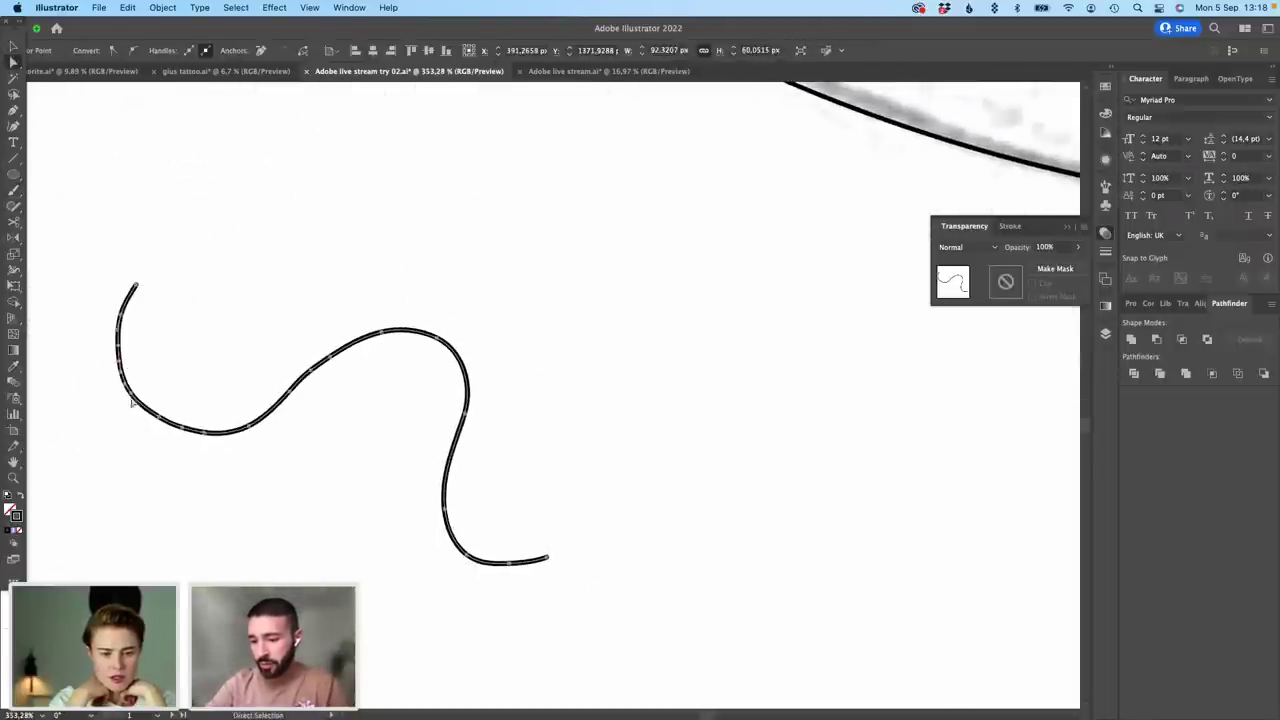
{"action": "left_click", "coordinate": [119, 361]}
{"action": "left_click_drag", "start_coordinate": [382, 330], "coordinate": [385, 304]}
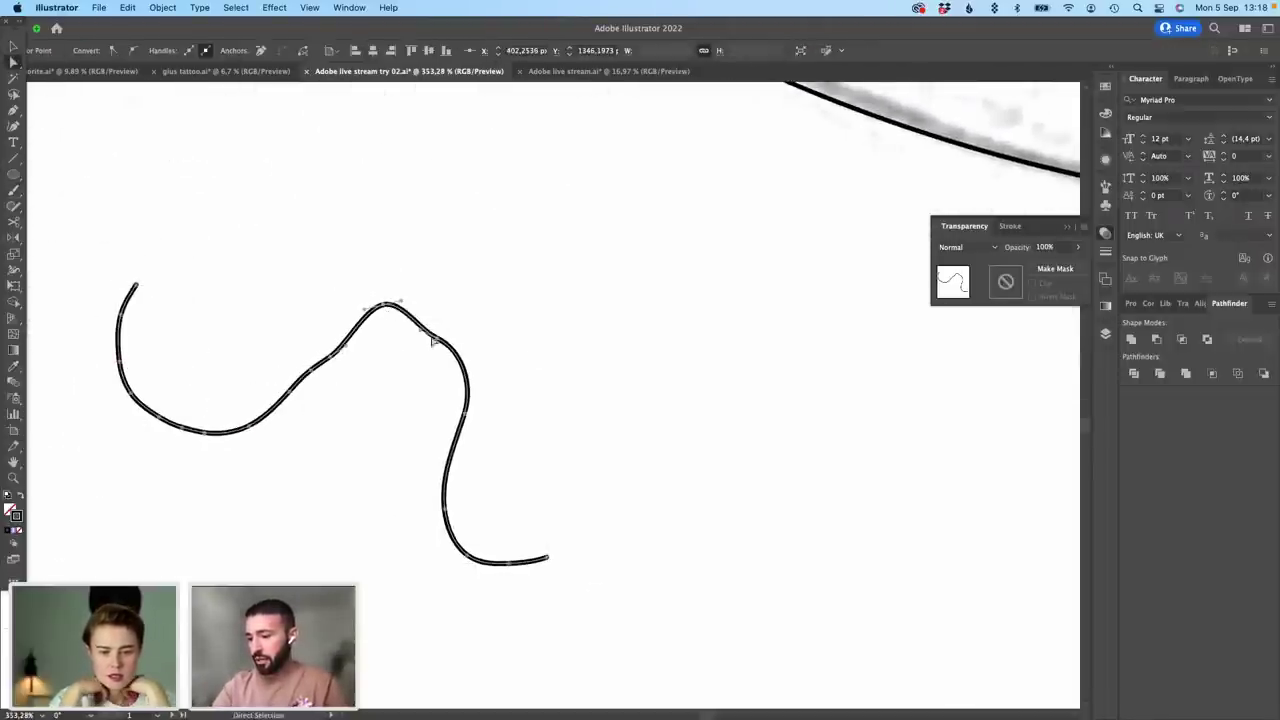
{"action": "left_click_drag", "start_coordinate": [436, 338], "coordinate": [428, 354]}
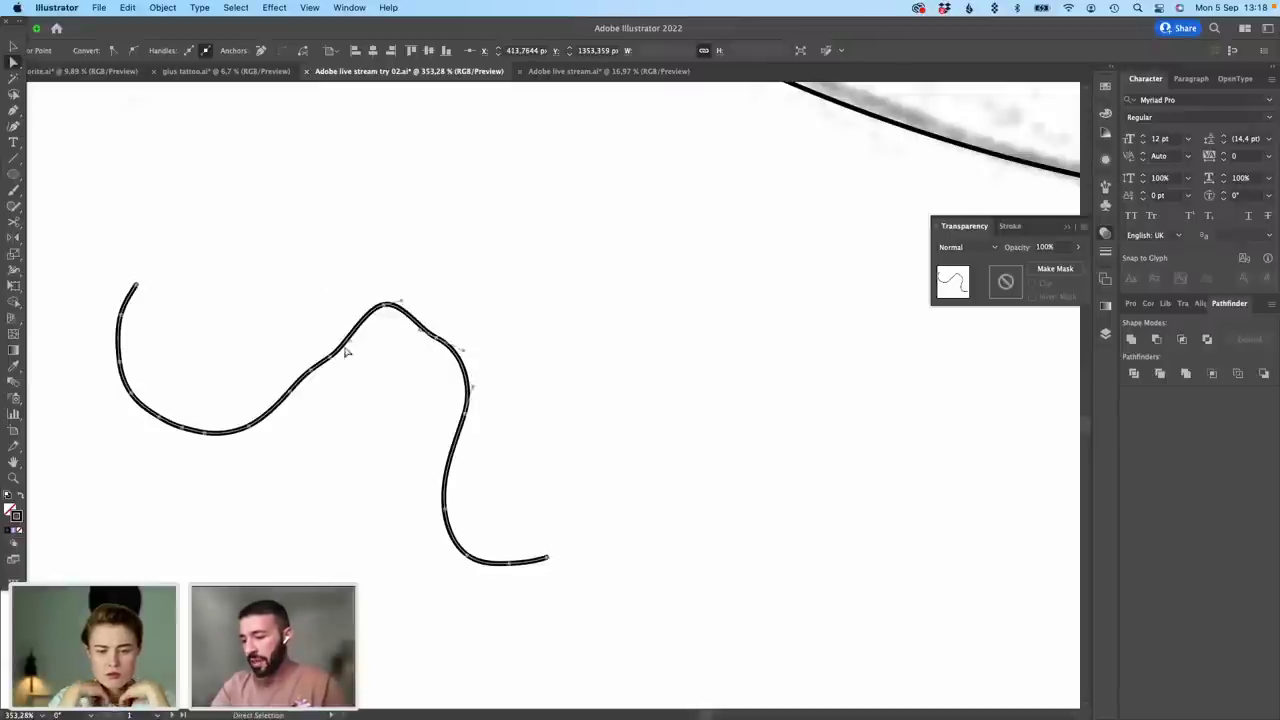
{"action": "key", "text": "super+z"}
{"action": "key", "text": "super+z"}
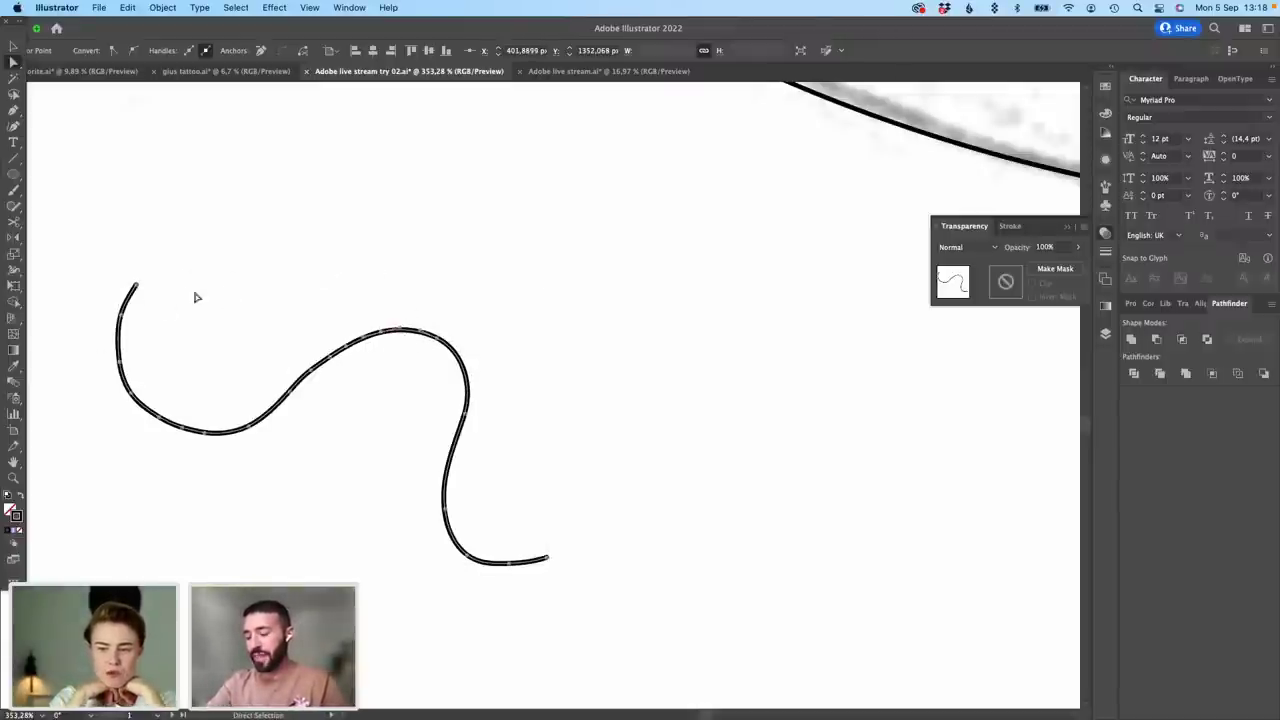
{"action": "left_click", "coordinate": [307, 293]}
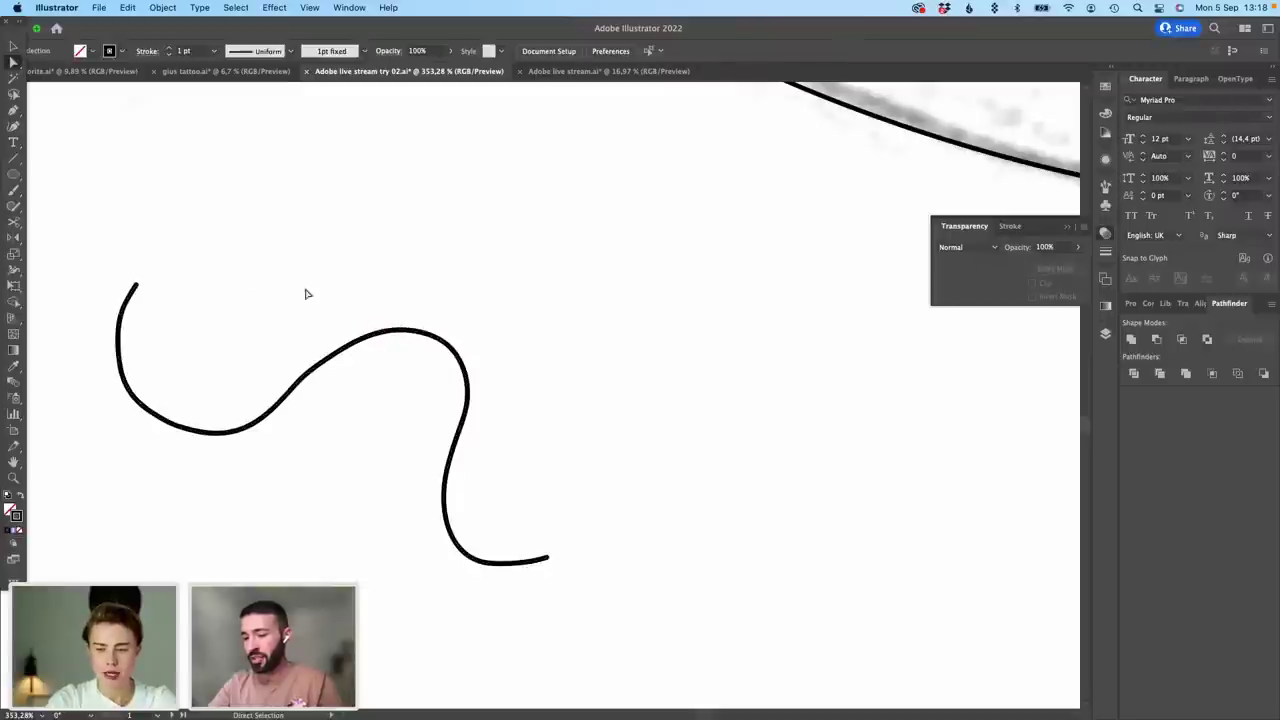
Step: Delete the entire wavy sample stroke from the blank area below the tail
{"action": "left_click", "coordinate": [13, 46]}
{"action": "left_click", "coordinate": [269, 423]}
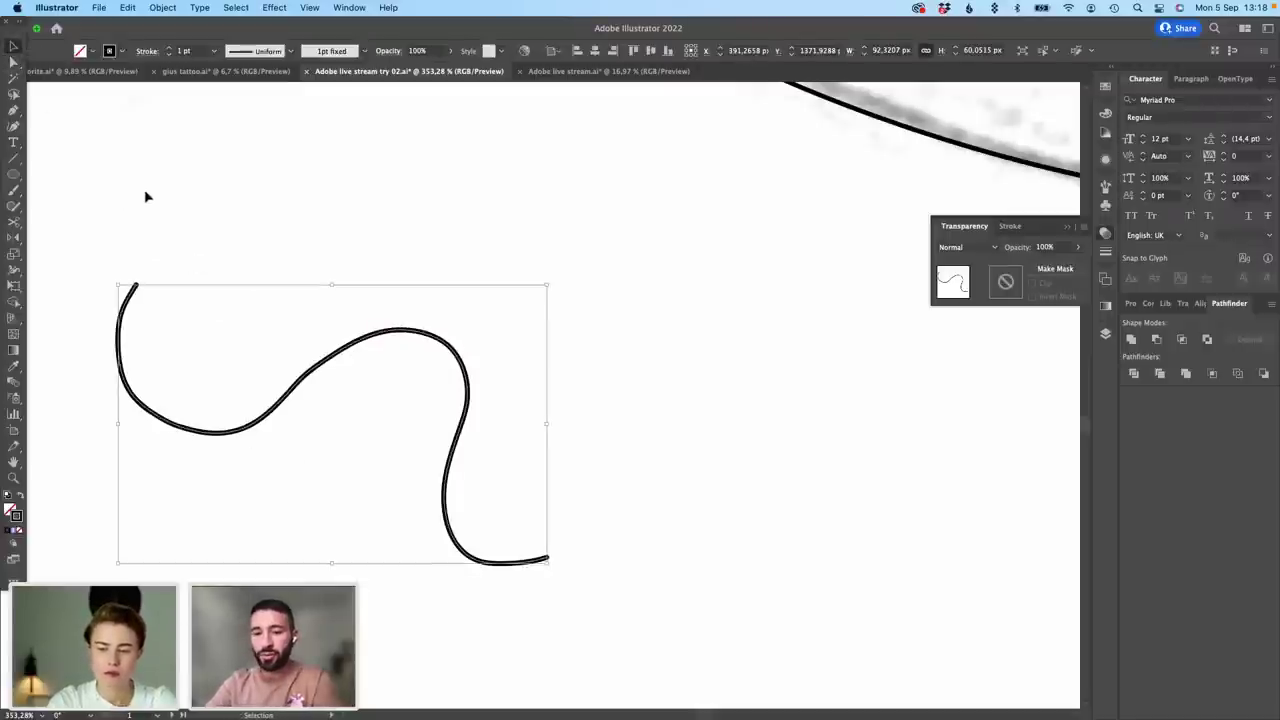
{"action": "key", "text": "Delete"}
Step: Set the Paintbrush fidelity midway between Accurate and Smooth, and draw an S-shaped sample stroke about 60 by 32 px in the blank area
{"action": "double_click", "coordinate": [13, 190]}
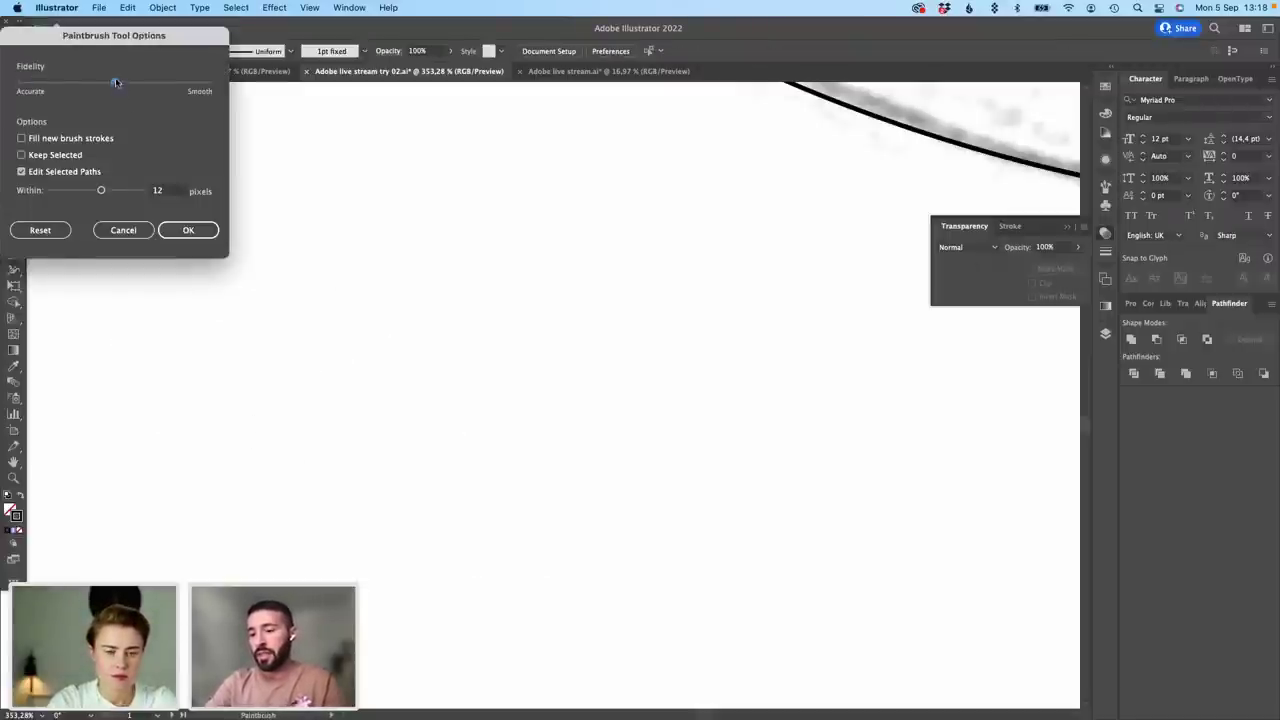
{"action": "left_click", "coordinate": [116, 83]}
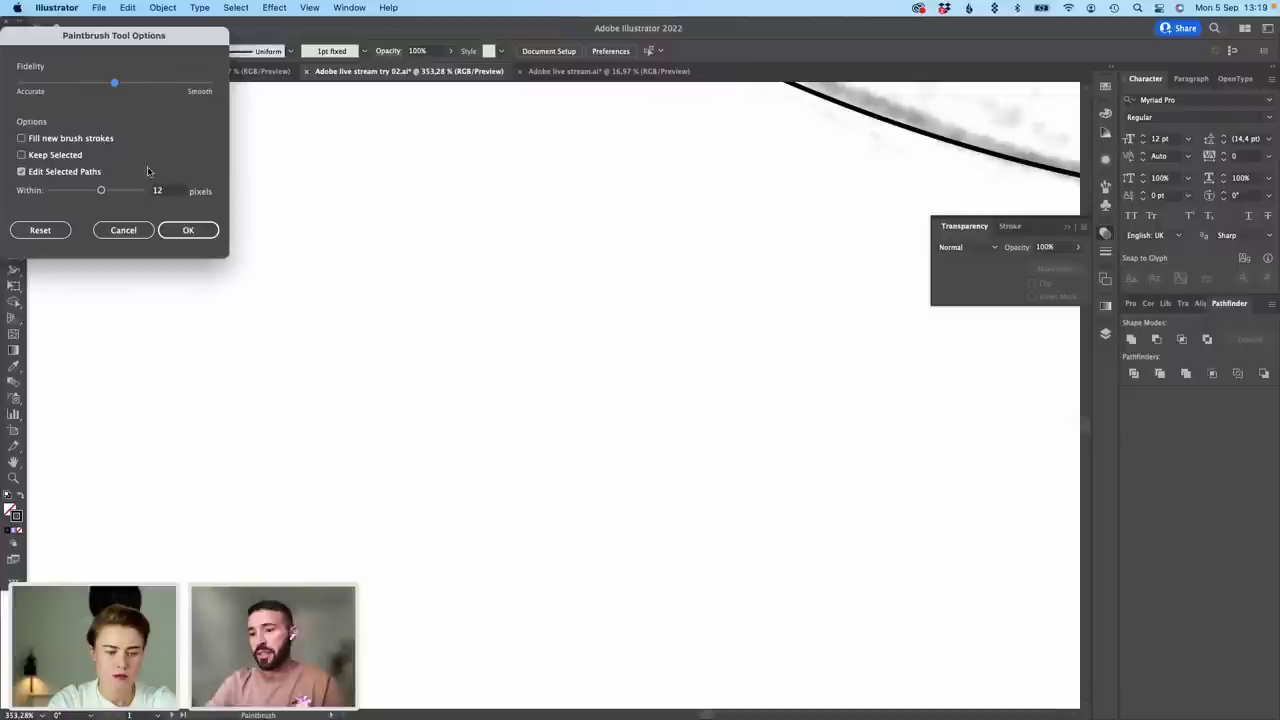
{"action": "left_click", "coordinate": [203, 233]}
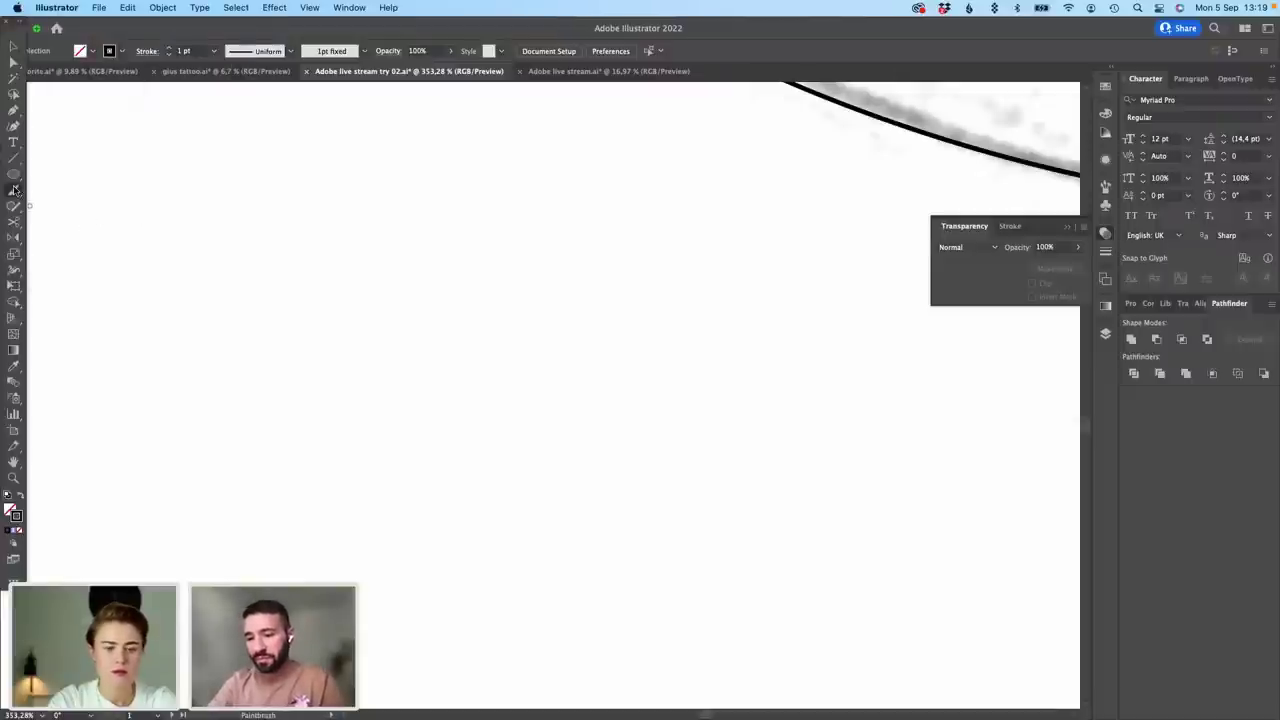
{"action": "mouse_move", "coordinate": [185, 209]}
{"action": "left_mouse_down"}
{"action": "mouse_move", "coordinate": [165, 297]}
{"action": "mouse_move", "coordinate": [428, 236]}
{"action": "mouse_move", "coordinate": [397, 360]}
{"action": "left_mouse_up"}
Step: Reshape the crest of the S-shaped sample stroke with Direct Selection by moving its anchor point slightly, and deselect the stroke
{"action": "left_click", "coordinate": [13, 62]}
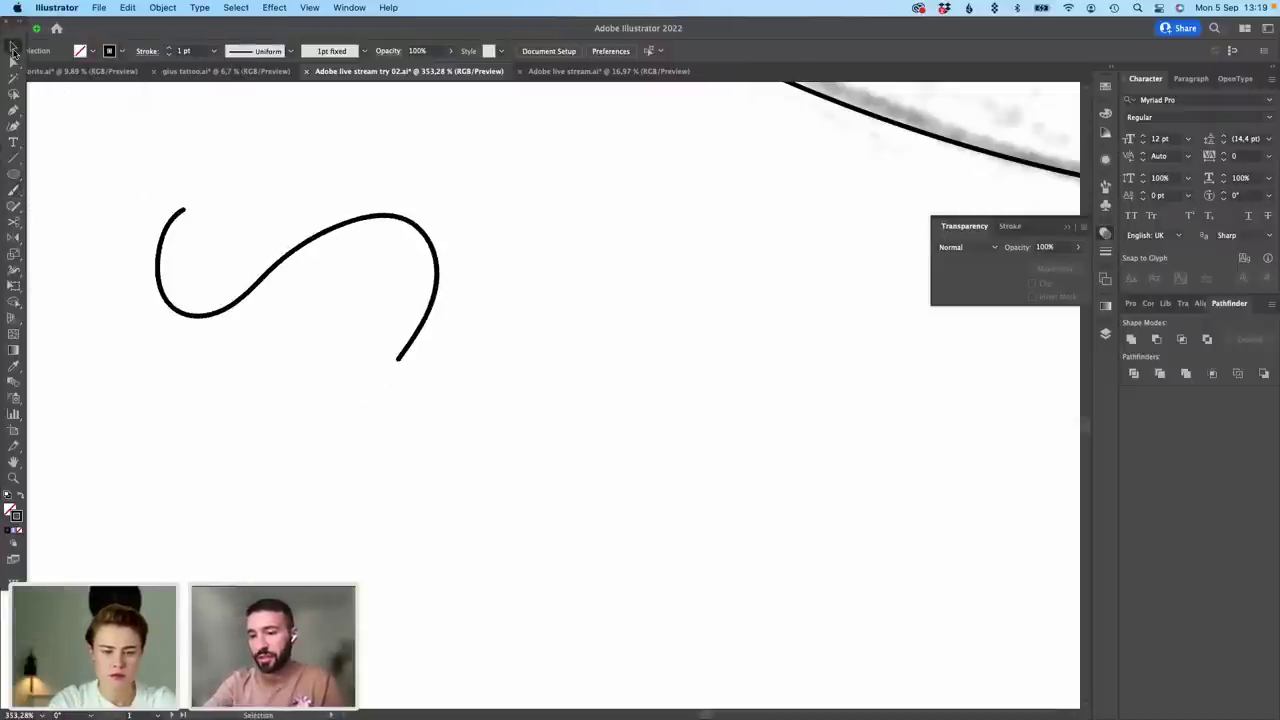
{"action": "left_click", "coordinate": [420, 232]}
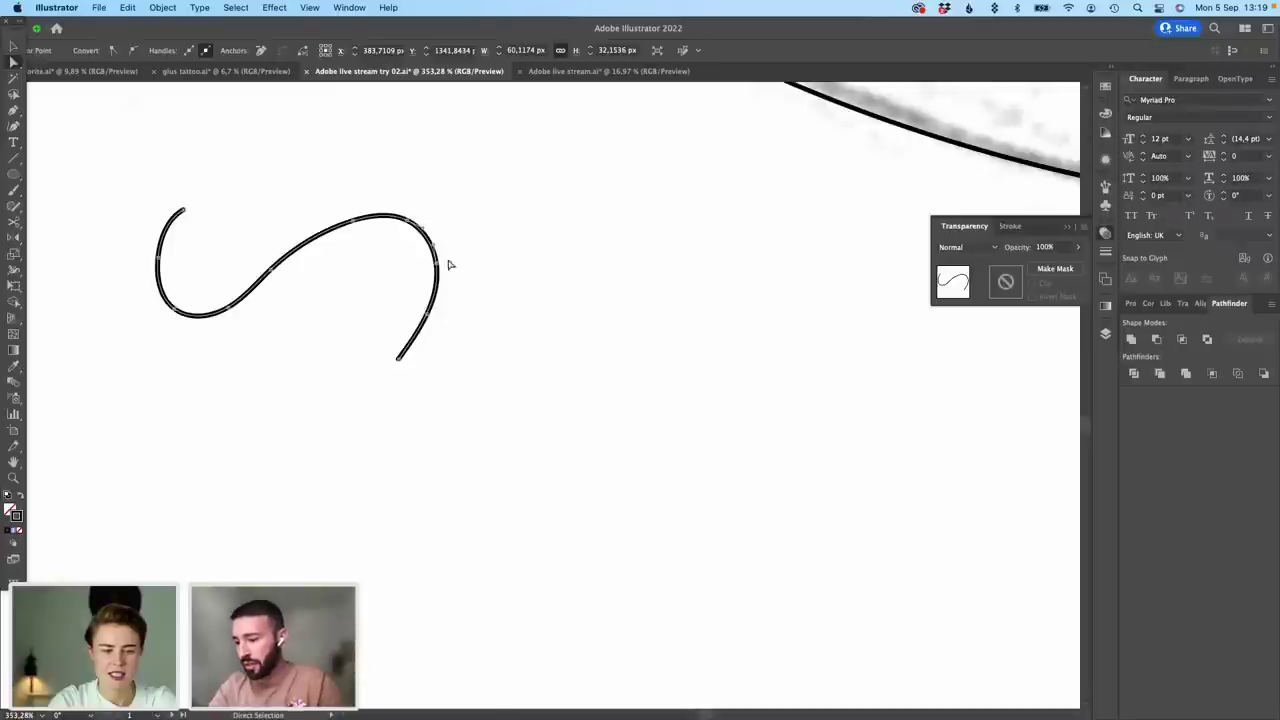
{"action": "left_click", "coordinate": [382, 212]}
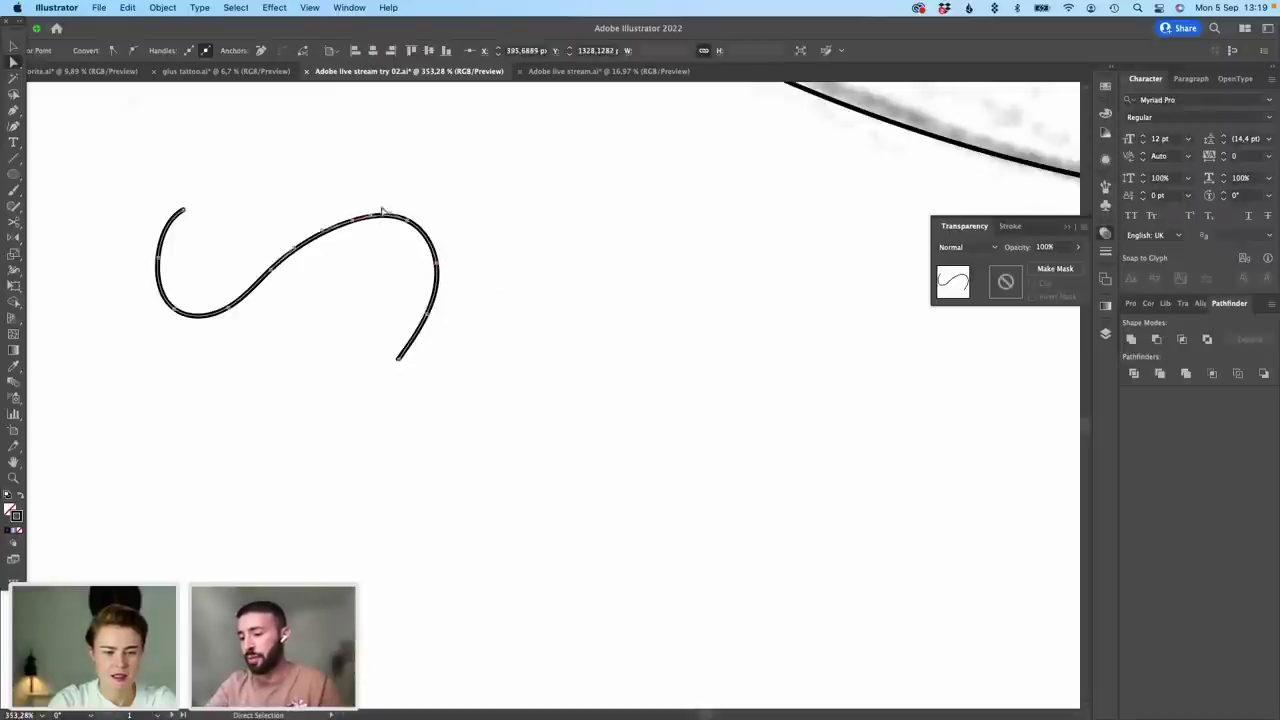
{"action": "left_click_drag", "start_coordinate": [382, 212], "coordinate": [351, 217]}
{"action": "left_click", "coordinate": [274, 294]}
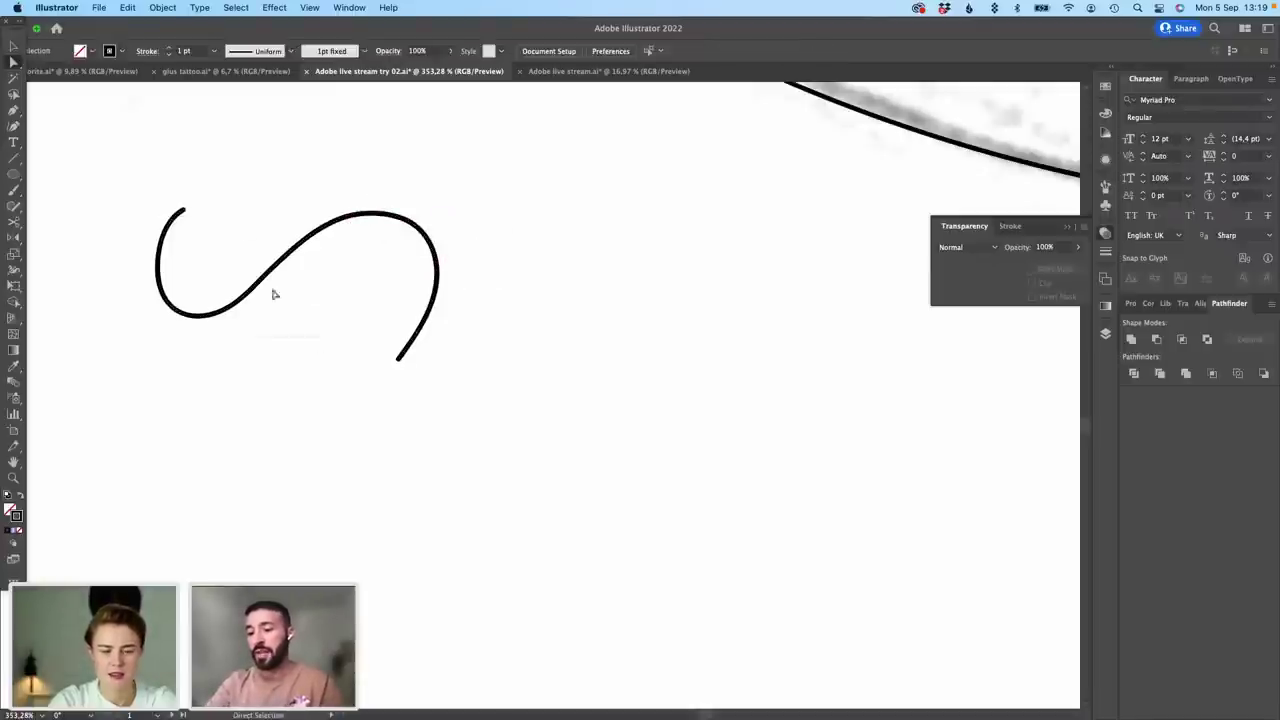
Step: Delete the S-shaped sample stroke
{"action": "left_click_drag", "start_coordinate": [274, 294], "coordinate": [240, 206]}
{"action": "key", "text": "Delete"}
{"action": "key", "text": "Delete"}
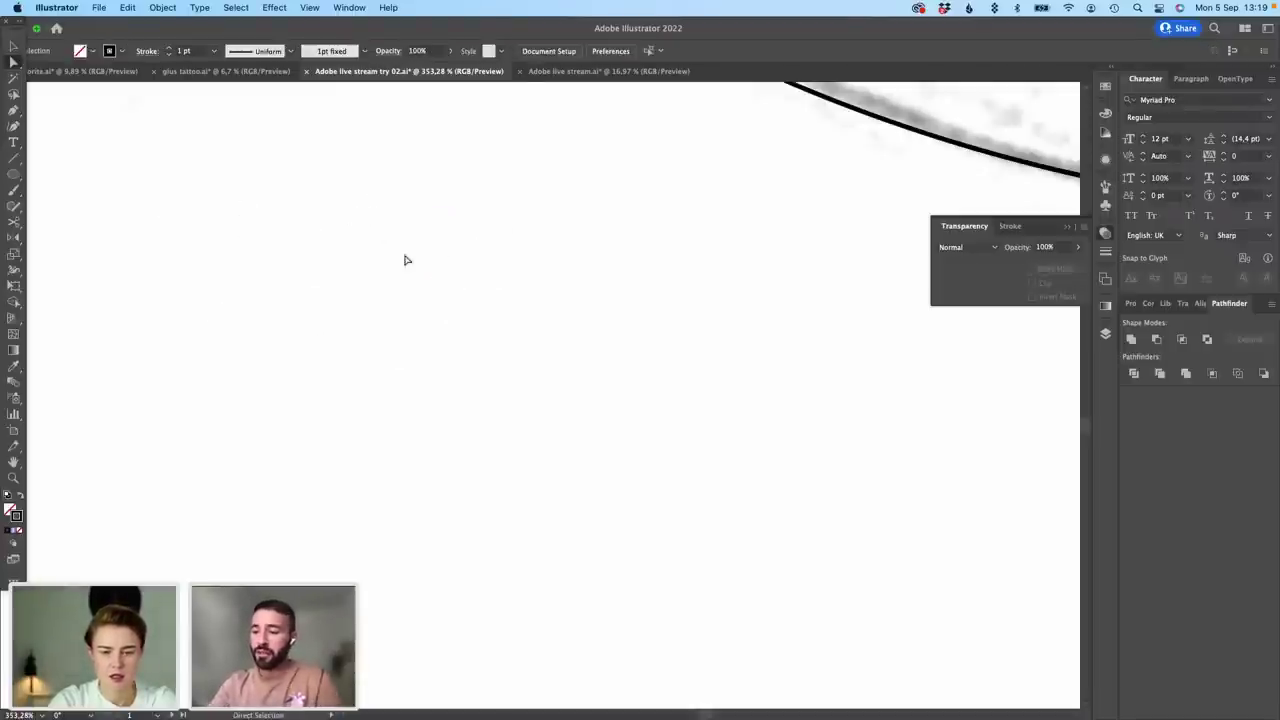
Step: Set the Paintbrush fidelity one stop from the middle towards Smooth, keeping Edit Selected Paths within 12 pixels
{"action": "scroll", "coordinate": [405, 260], "scroll_direction": "down", "scroll_amount": 10}
{"action": "left_click_drag", "start_coordinate": [510, 224], "coordinate": [377, 377]}
{"action": "left_click_drag", "start_coordinate": [272, 236], "coordinate": [152, 288]}
{"action": "double_click", "coordinate": [14, 190]}
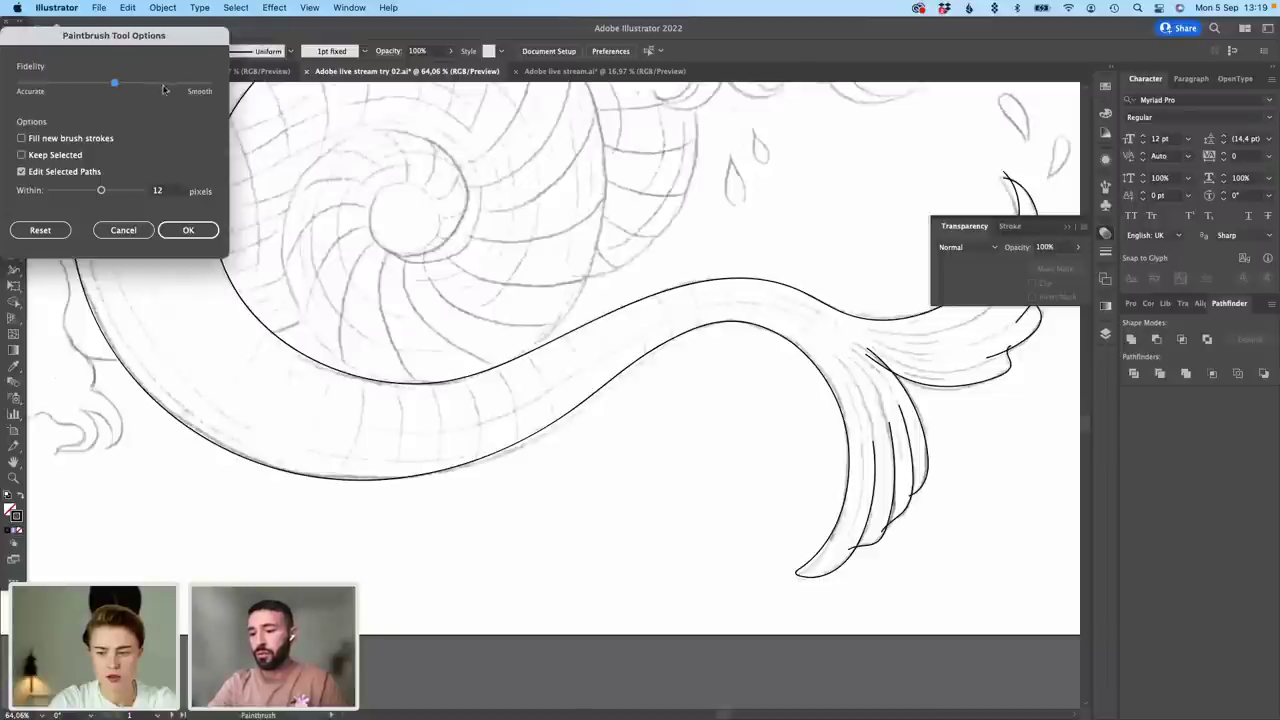
{"action": "left_click", "coordinate": [162, 84]}
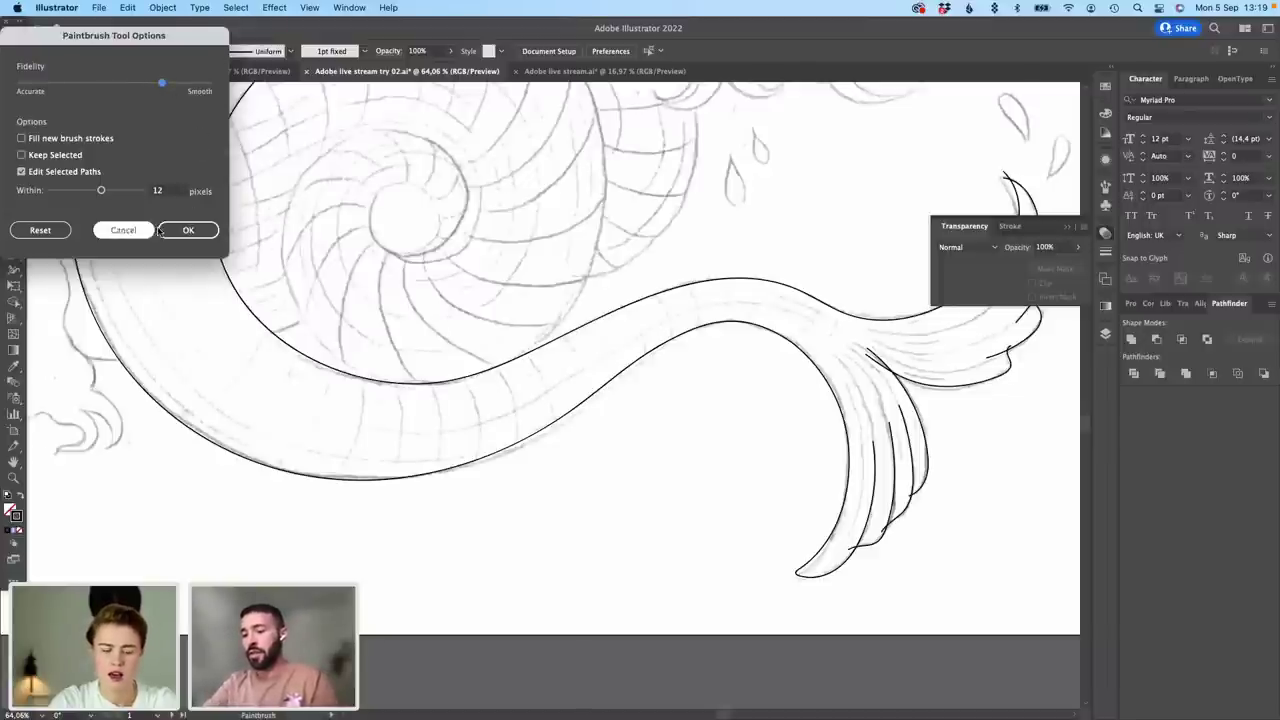
{"action": "left_click", "coordinate": [188, 230]}
Step: Hide the 00_sketch layer so only the siren's traced outlines remain on the artboard
{"action": "scroll", "coordinate": [536, 237], "scroll_direction": "down", "scroll_amount": 2}
{"action": "scroll", "coordinate": [536, 237], "scroll_direction": "down", "scroll_amount": 1}
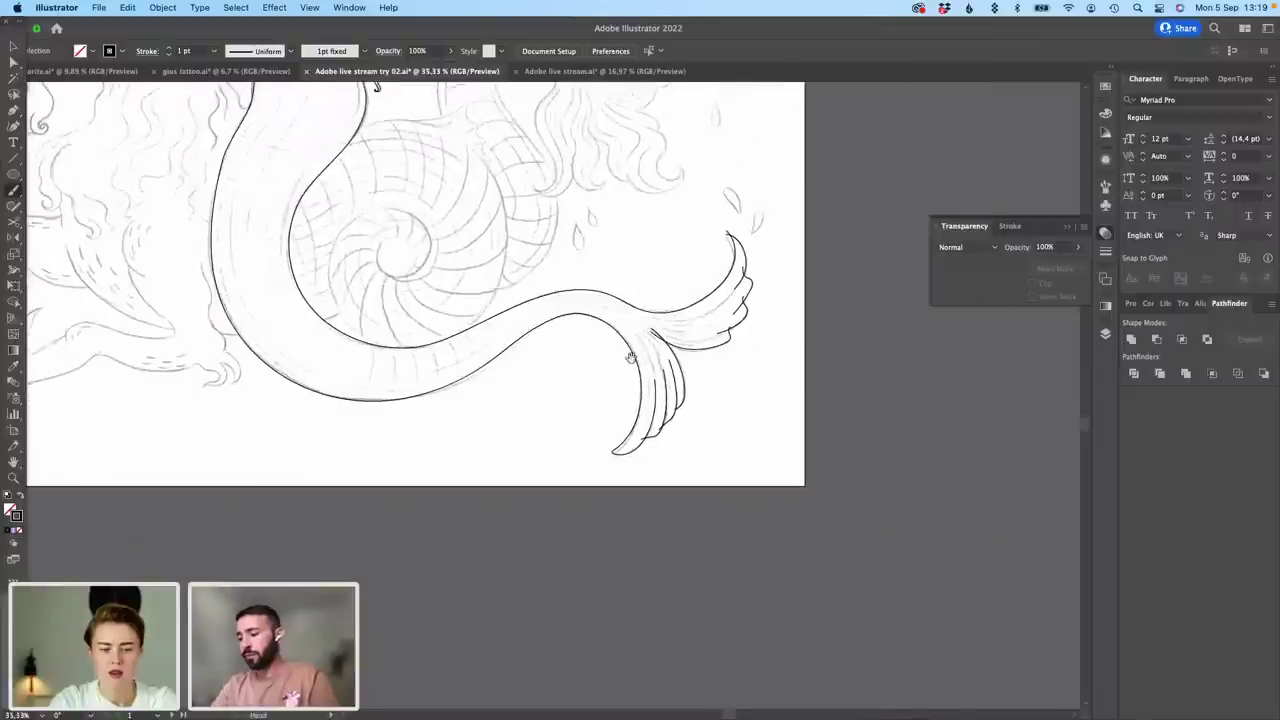
{"action": "scroll", "coordinate": [450, 234], "scroll_direction": "up", "scroll_amount": 5}
{"action": "key", "text": "v"}
{"action": "scroll", "coordinate": [572, 273], "scroll_direction": "down", "scroll_amount": 1}
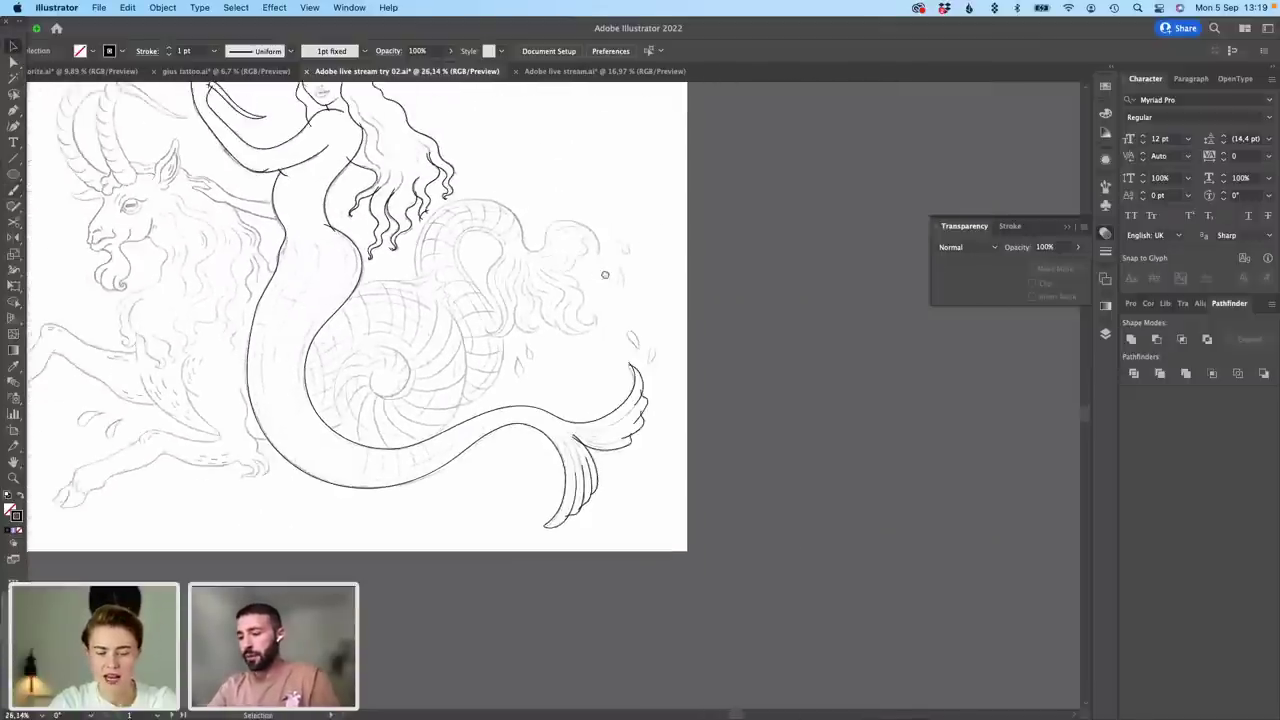
{"action": "scroll", "coordinate": [606, 274], "scroll_direction": "up", "scroll_amount": 3}
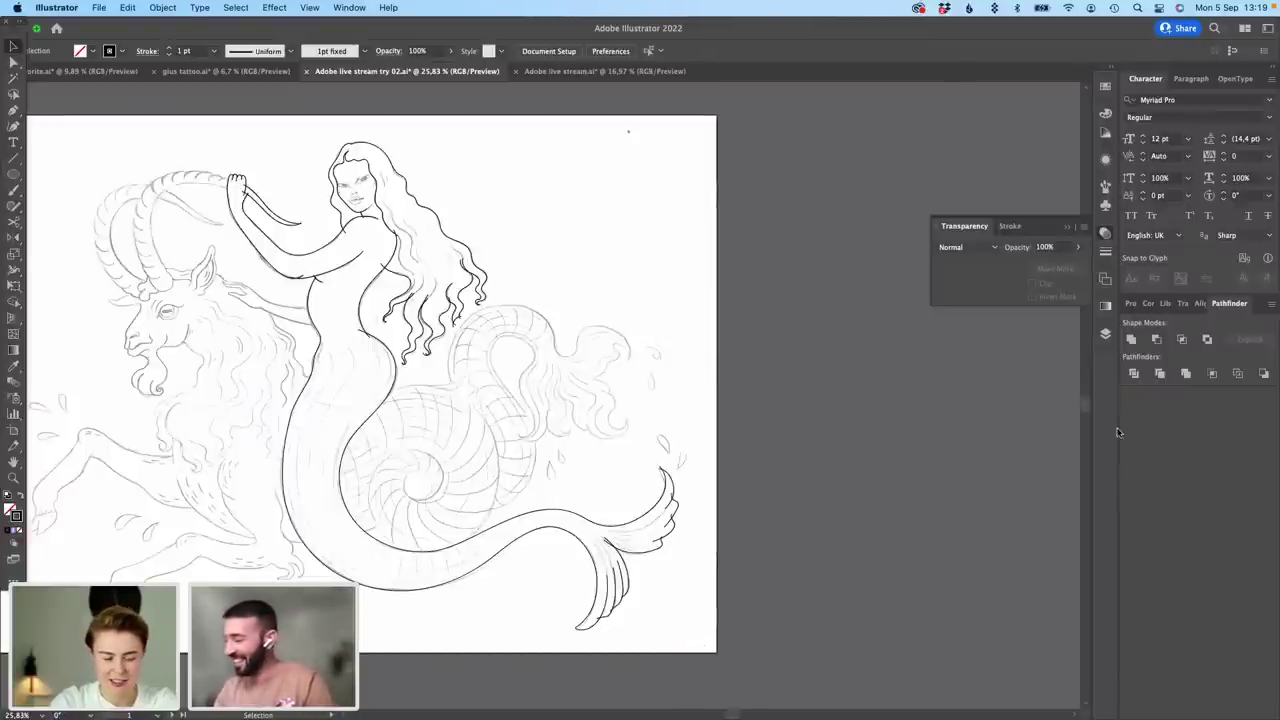
{"action": "left_click", "coordinate": [1105, 334]}
{"action": "scroll", "coordinate": [1085, 400], "scroll_direction": "down", "scroll_amount": 2}
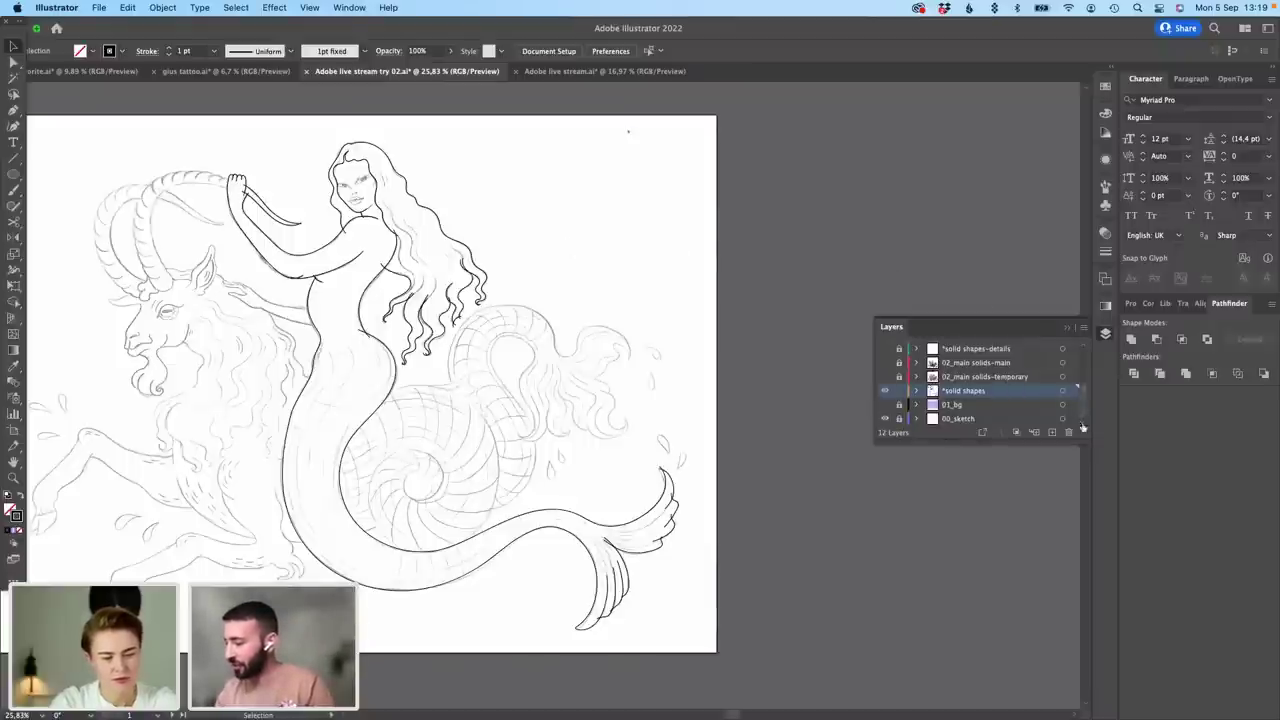
{"action": "left_click", "coordinate": [884, 419]}
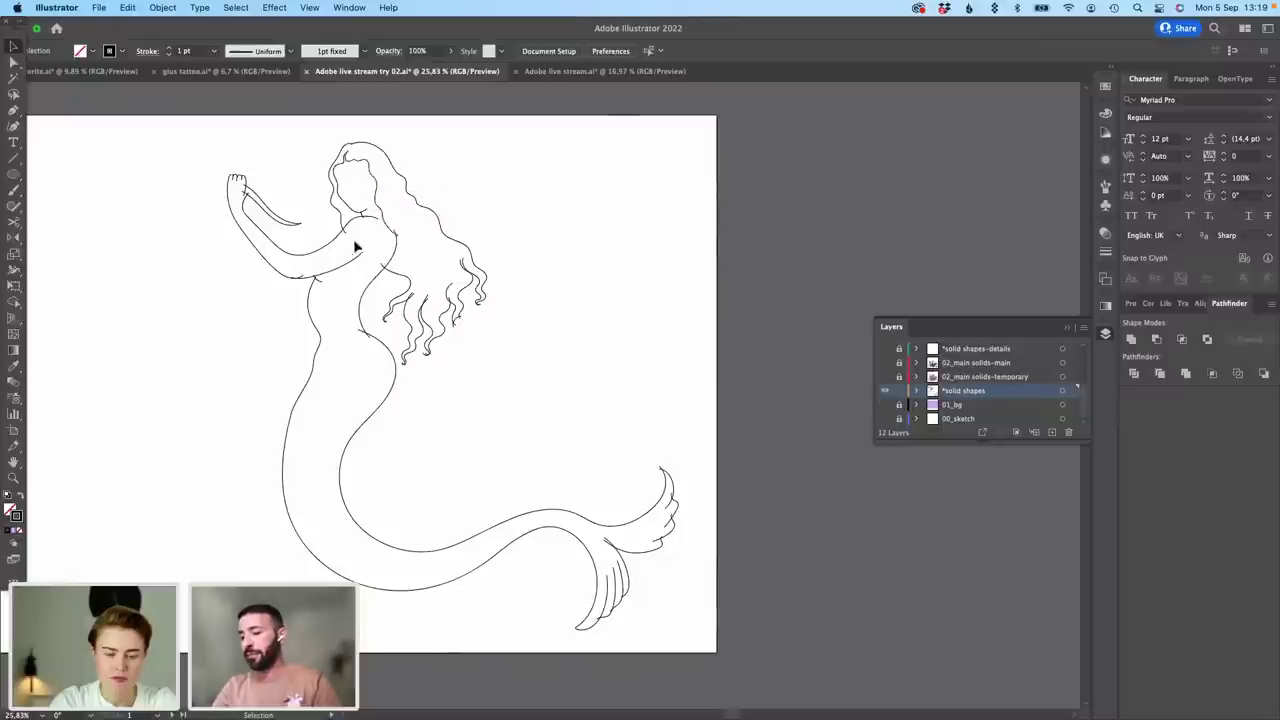
Step: Examine how the siren's hair, arm and body outlines cross and close one another, ready for Shape Builder
{"action": "scroll", "coordinate": [391, 244], "scroll_direction": "up", "scroll_amount": 10}
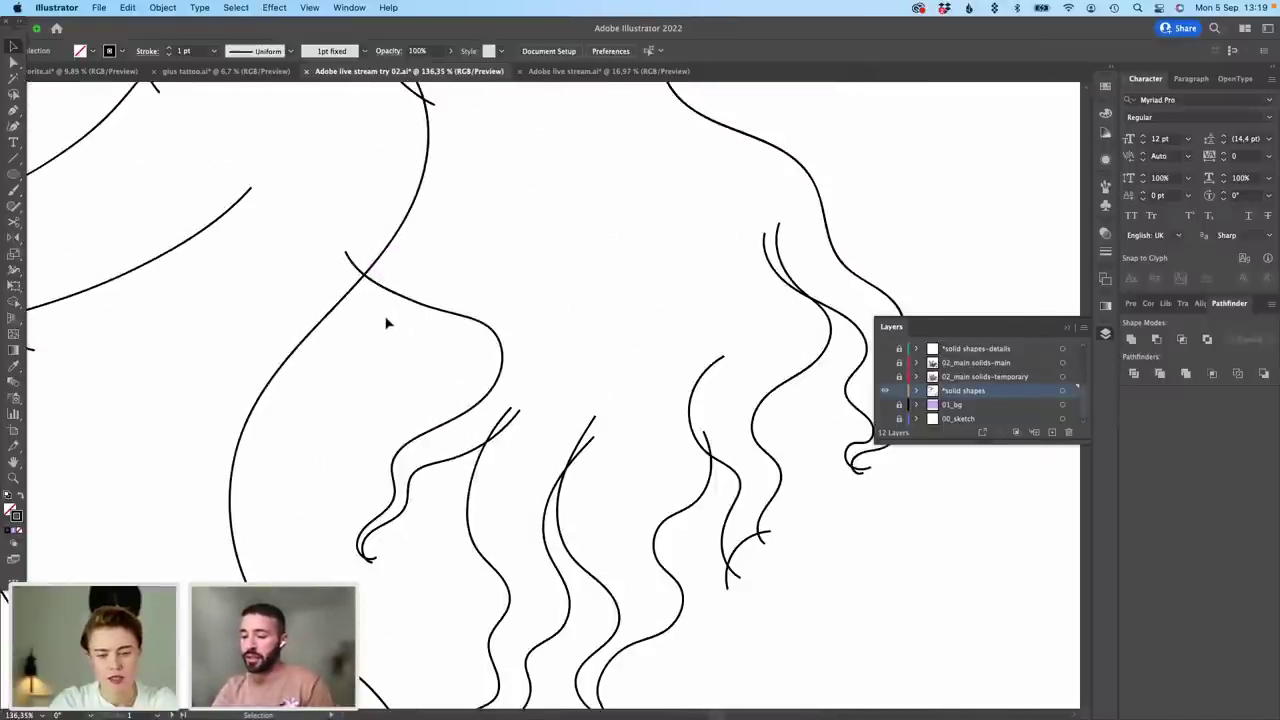
{"action": "left_click", "coordinate": [14, 304]}
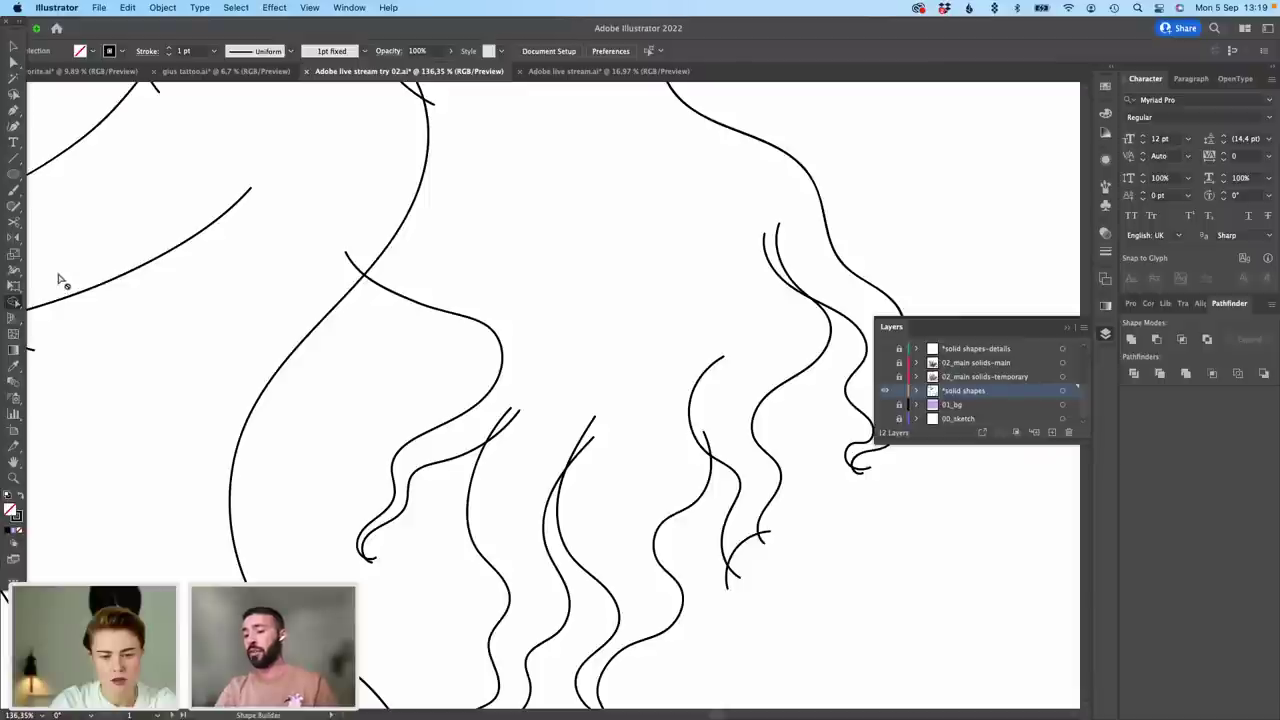
{"action": "scroll", "coordinate": [360, 212], "scroll_direction": "down", "scroll_amount": 3}
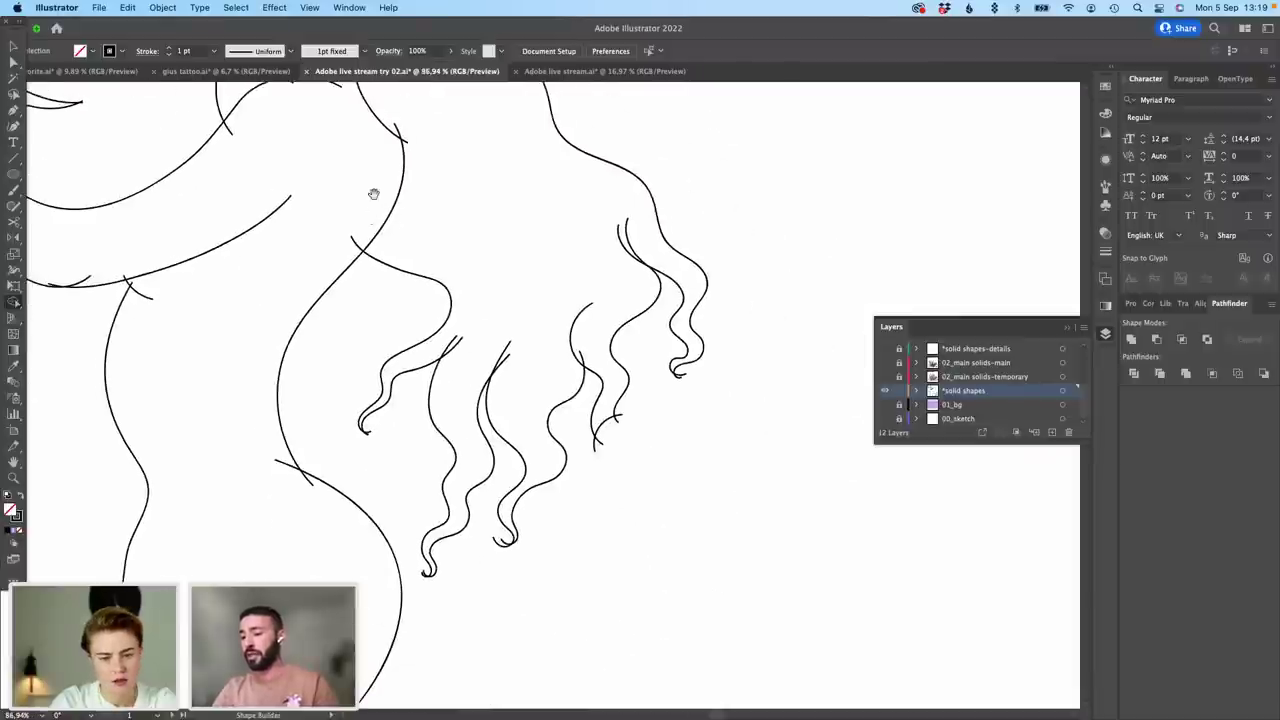
{"action": "left_click_drag", "start_coordinate": [467, 204], "coordinate": [520, 371]}
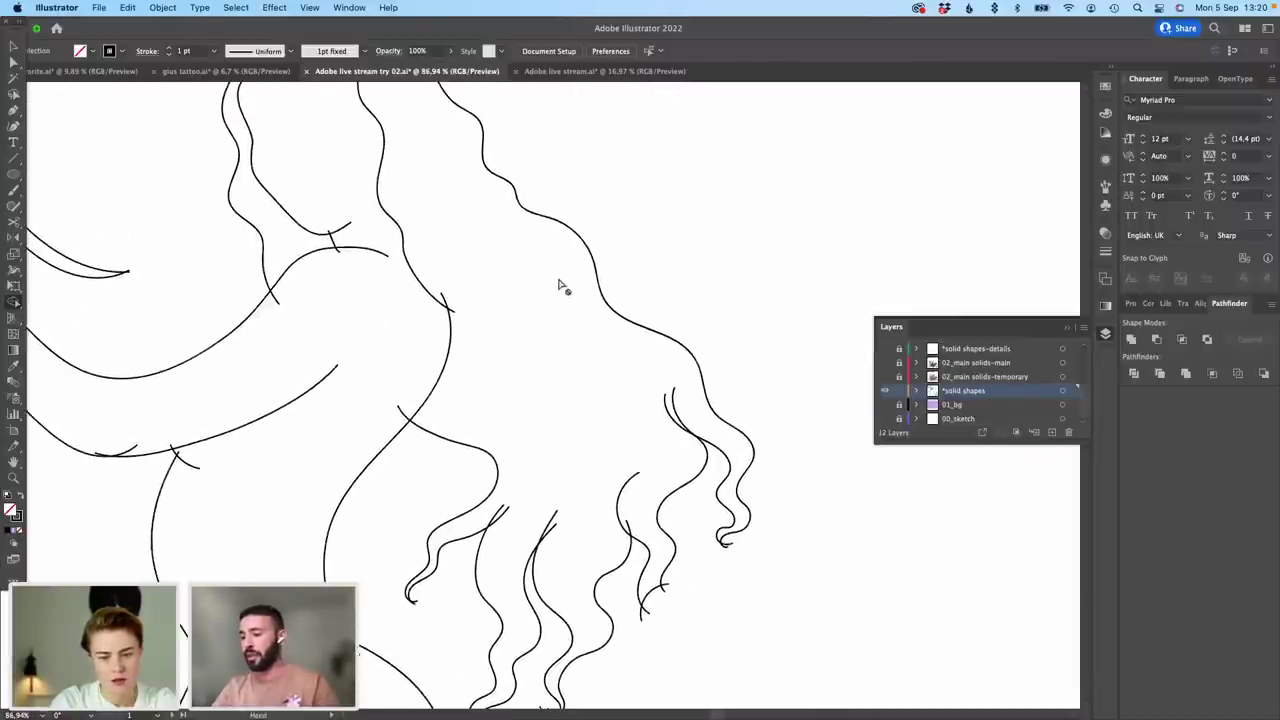
{"action": "scroll", "coordinate": [530, 296], "scroll_direction": "down", "scroll_amount": 2}
{"action": "scroll", "coordinate": [533, 298], "scroll_direction": "down", "scroll_amount": 1}
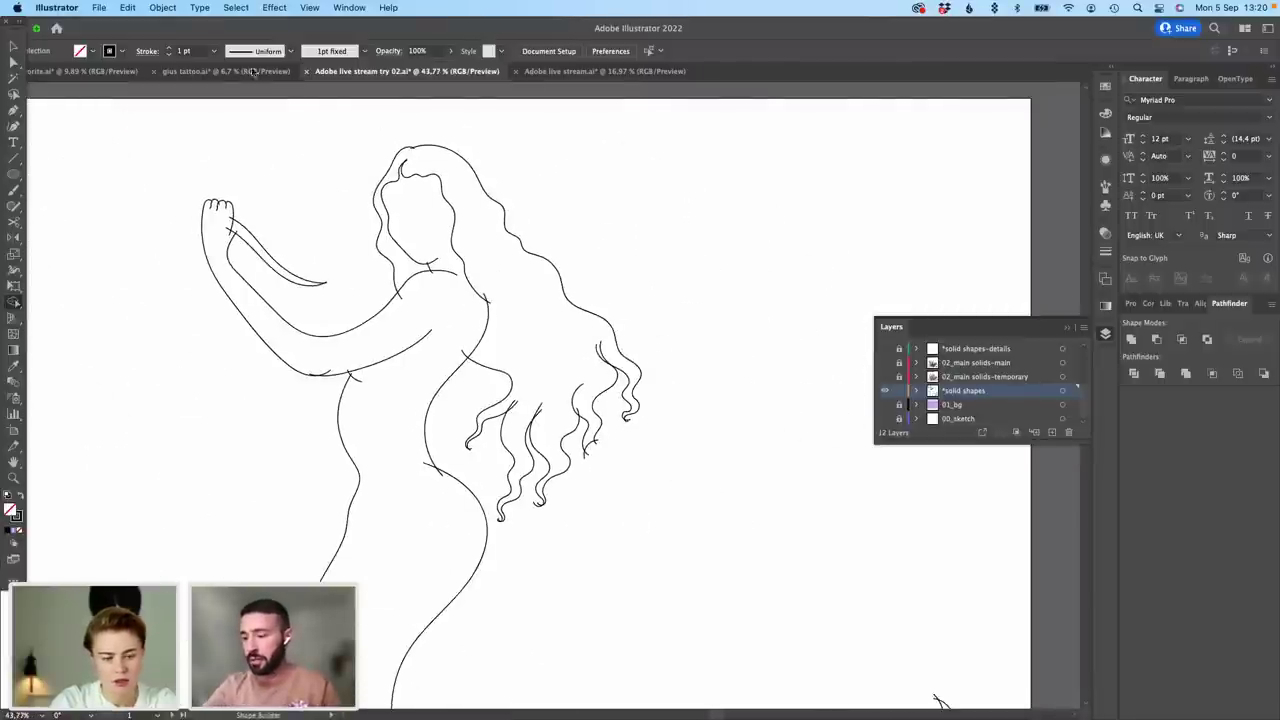
{"action": "left_click", "coordinate": [13, 62]}
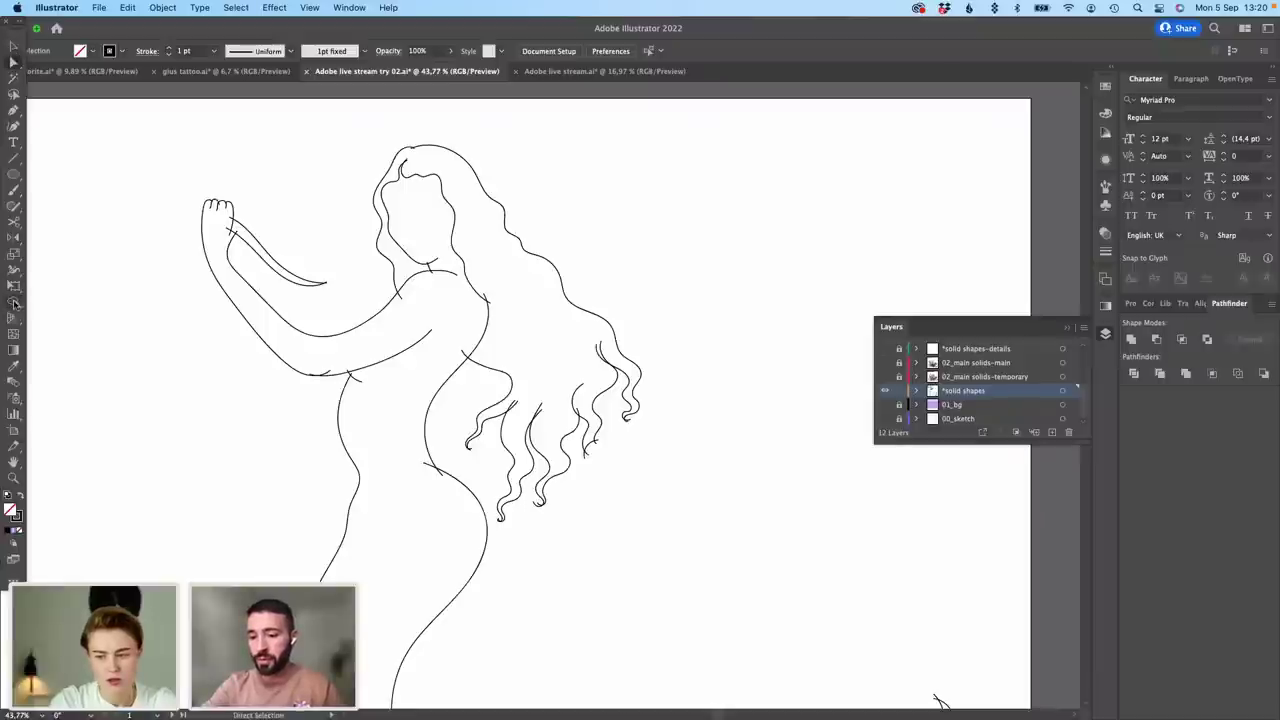
{"action": "left_click", "coordinate": [13, 46]}
Step: Select all the siren outlines and fill the hair region with red ff3600 and no stroke using Shape Builder
{"action": "scroll", "coordinate": [268, 173], "scroll_direction": "down", "scroll_amount": 2}
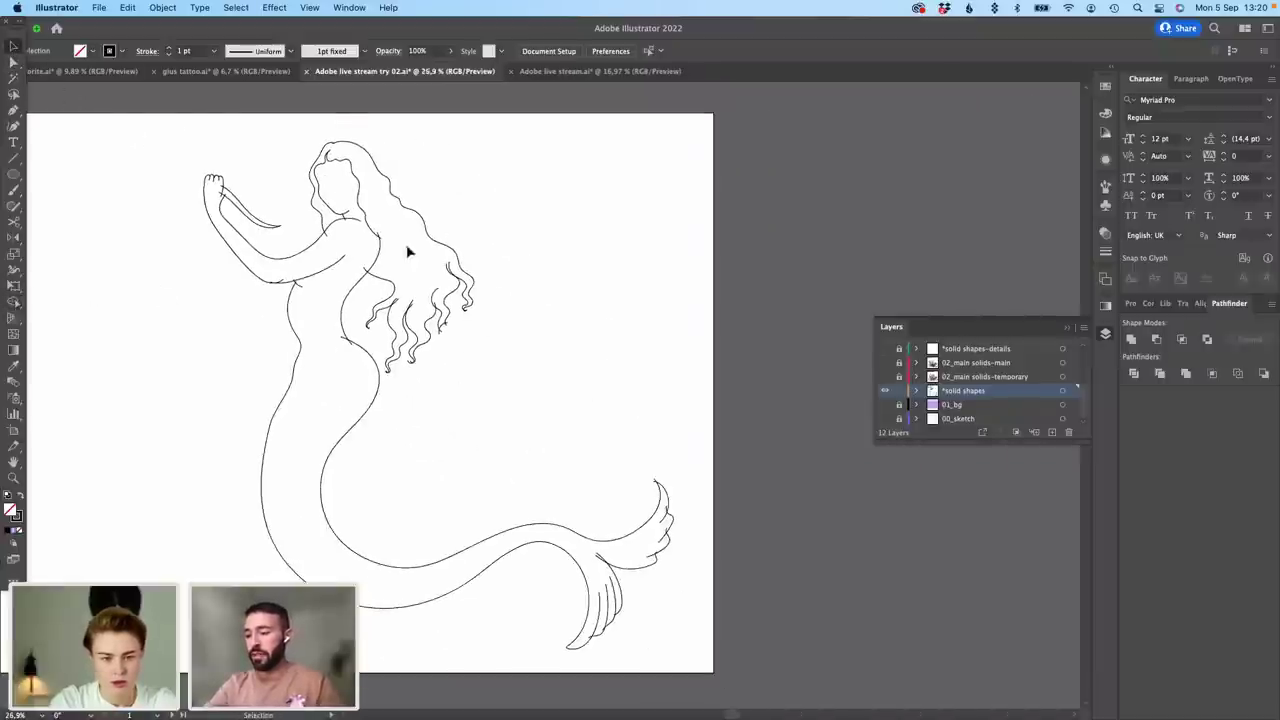
{"action": "key", "text": "super+a"}
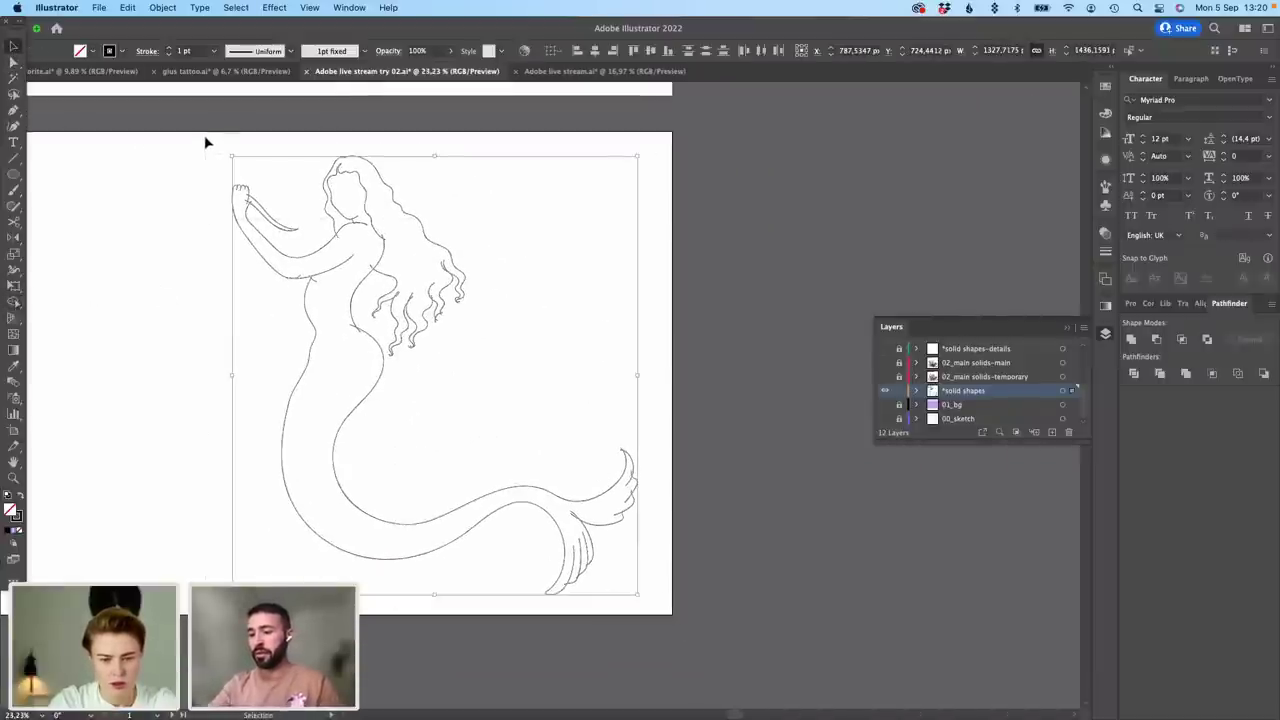
{"action": "left_click", "coordinate": [14, 304]}
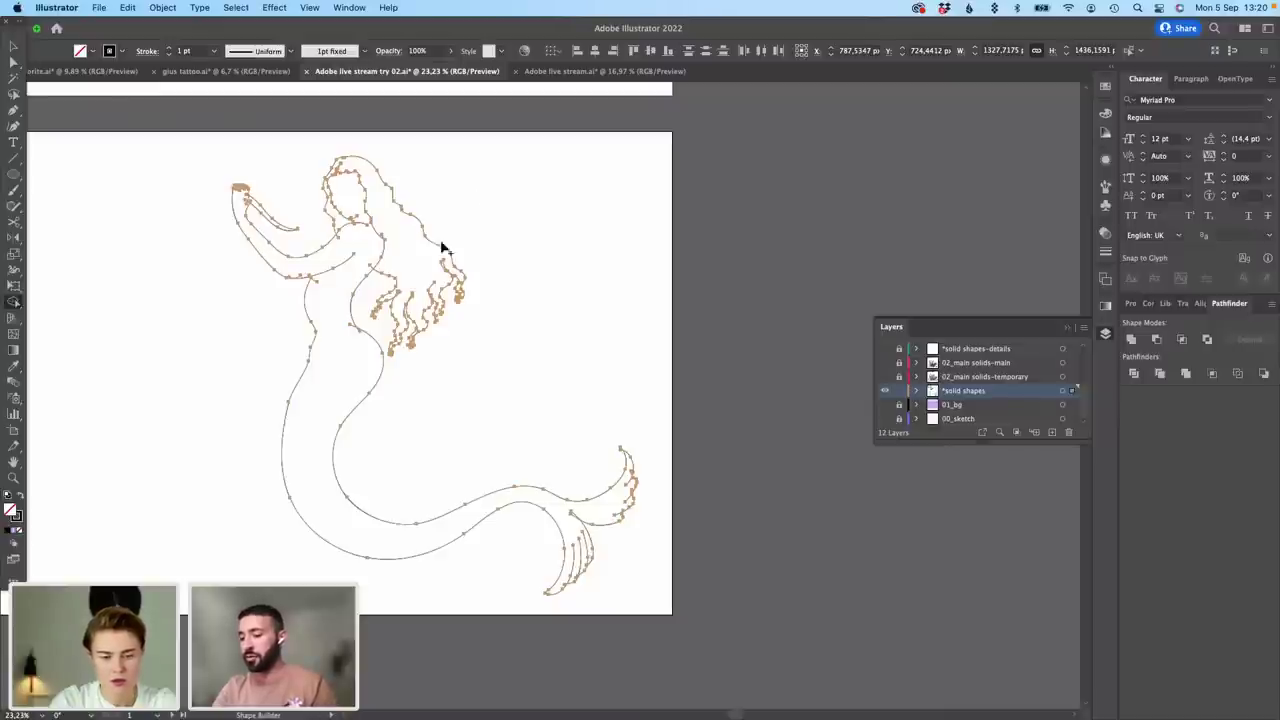
{"action": "left_click", "coordinate": [21, 497]}
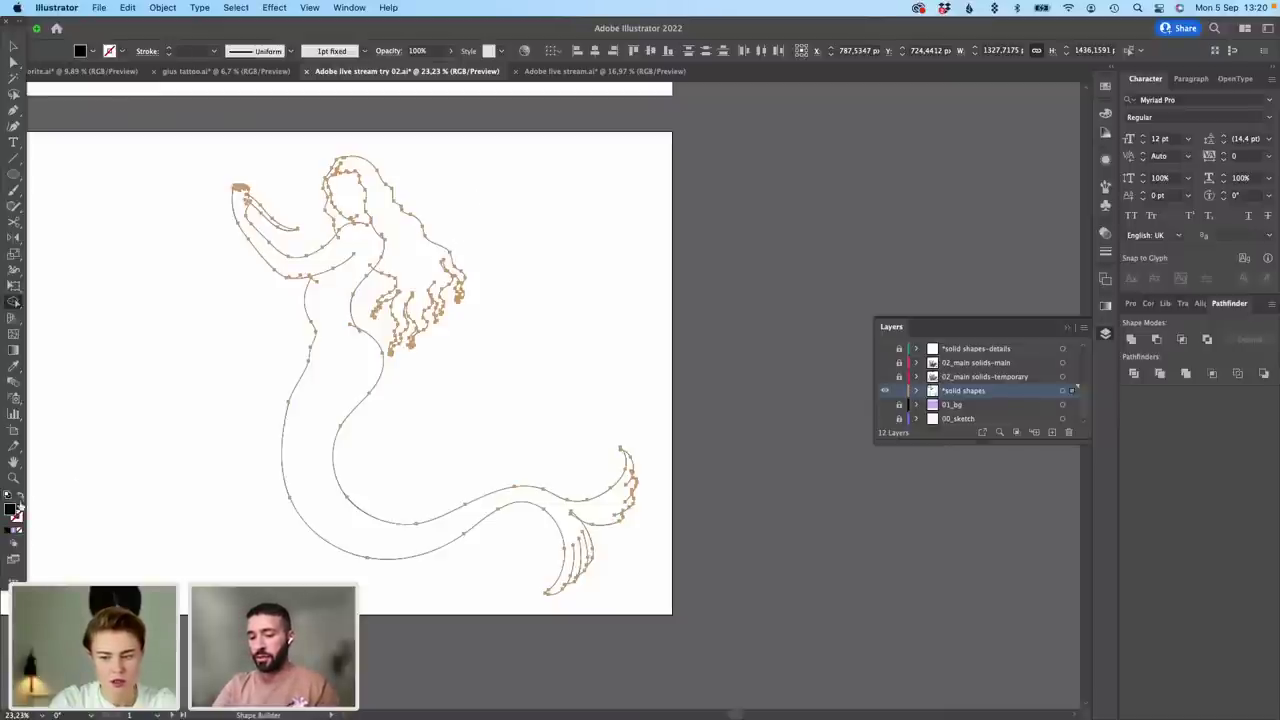
{"action": "double_click", "coordinate": [11, 509]}
{"action": "key", "text": "Return"}
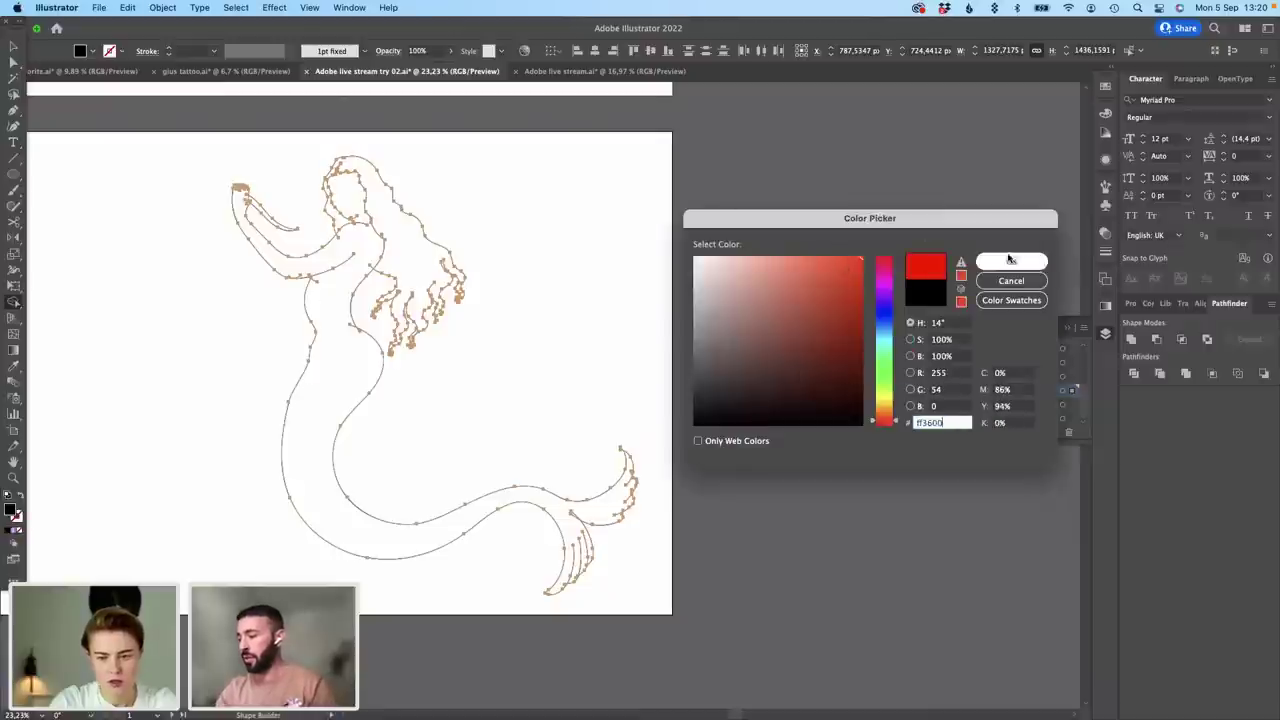
{"action": "left_click", "coordinate": [425, 262]}
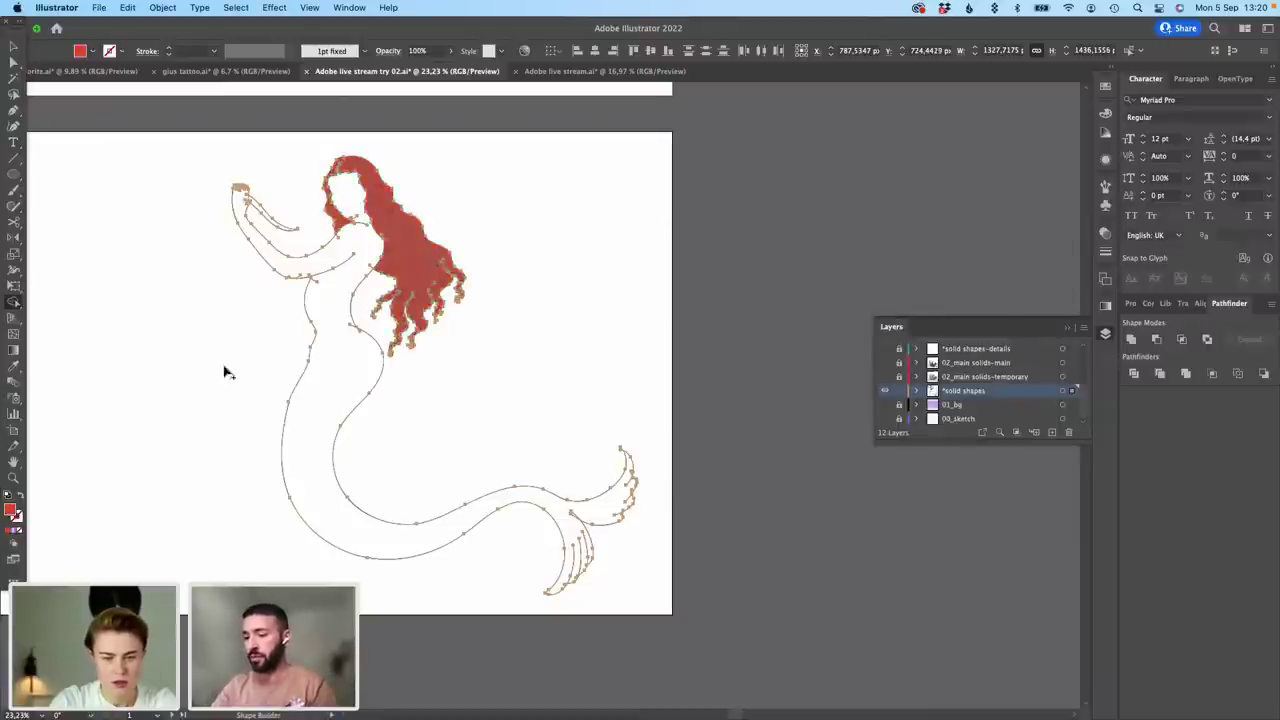
Step: Set the fill to light pink ffaf9c and fill the siren's face, arms, body and tail with Shape Builder
{"action": "double_click", "coordinate": [10, 511]}
{"action": "left_click", "coordinate": [760, 262]}
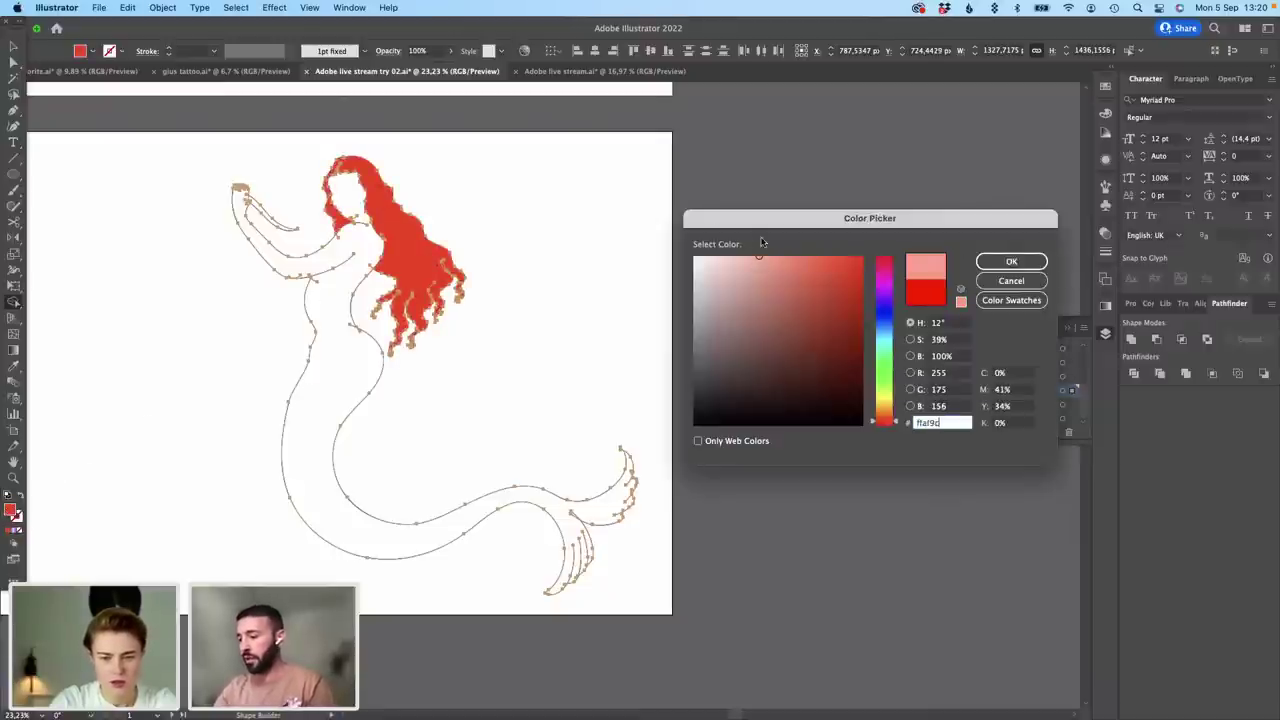
{"action": "left_click", "coordinate": [1011, 261]}
{"action": "left_click", "coordinate": [342, 381]}
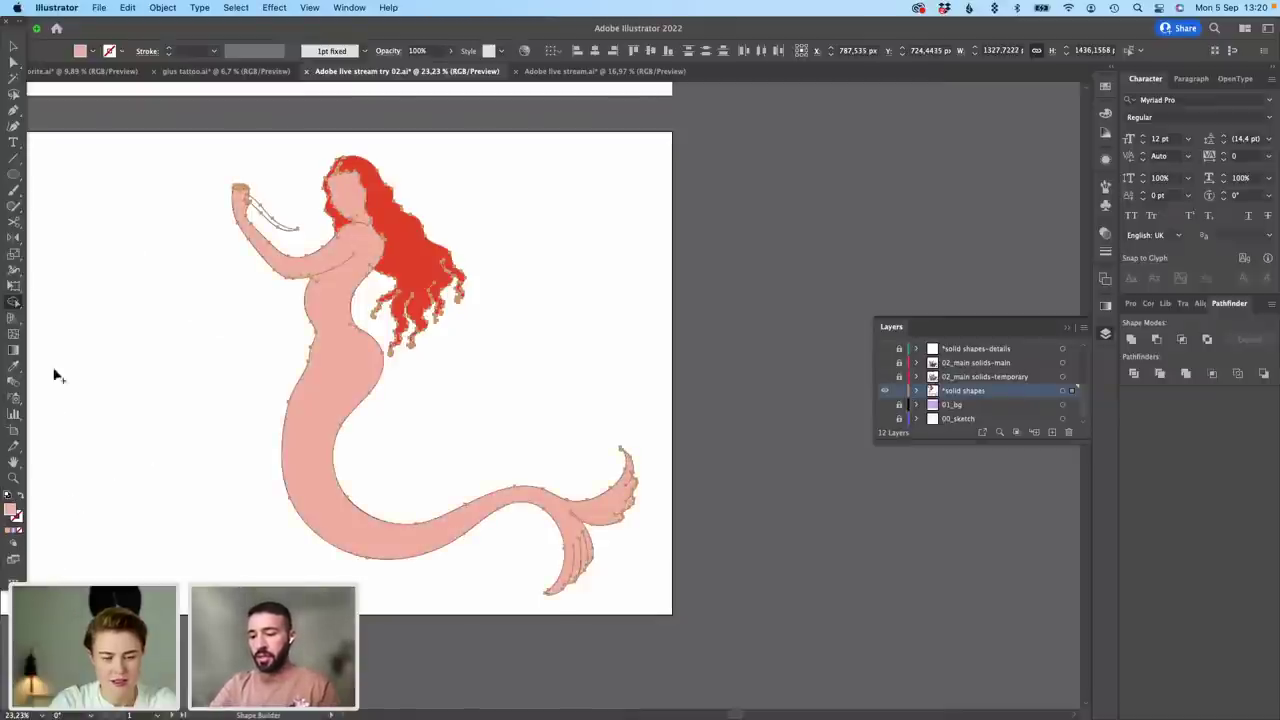
Step: Delete the leftover horn outline beside the siren's raised hand
{"action": "left_click", "coordinate": [13, 62]}
{"action": "left_click", "coordinate": [286, 205]}
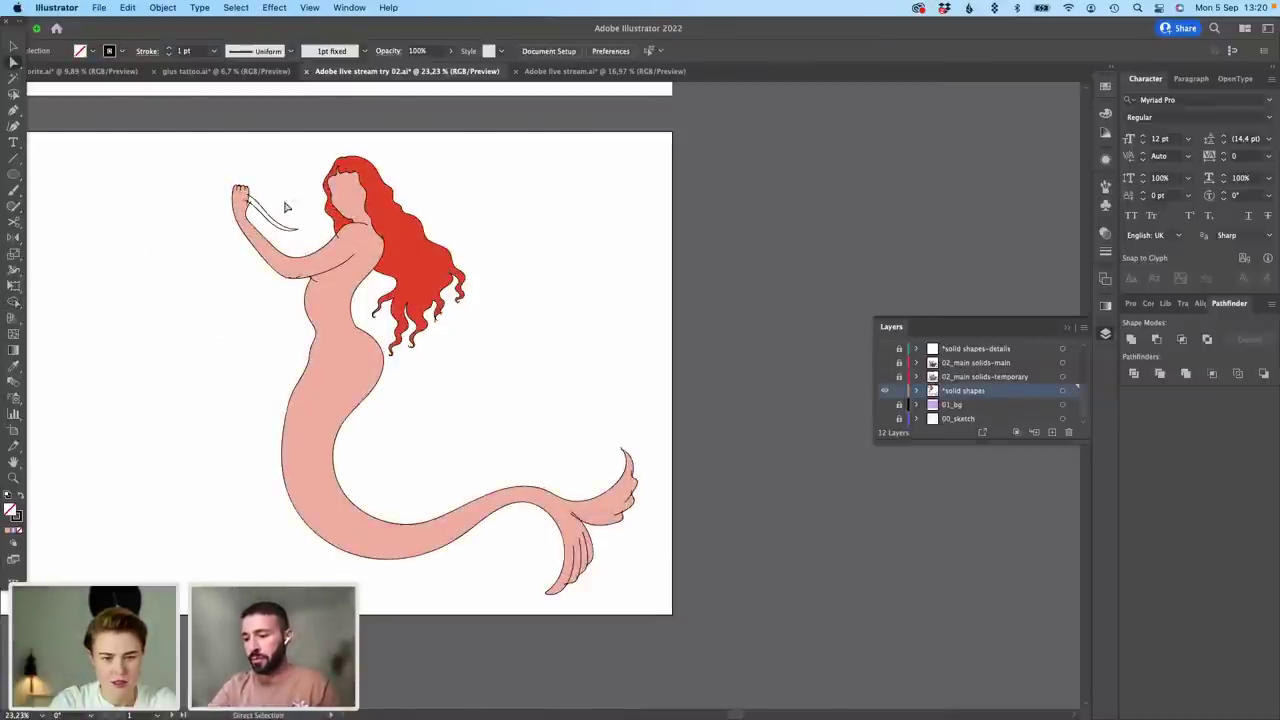
{"action": "key", "text": "Delete"}
Step: Delete the leftover unfilled line paths on the siren and remove the stroke from all the siren's filled shapes
{"action": "left_click", "coordinate": [13, 48]}
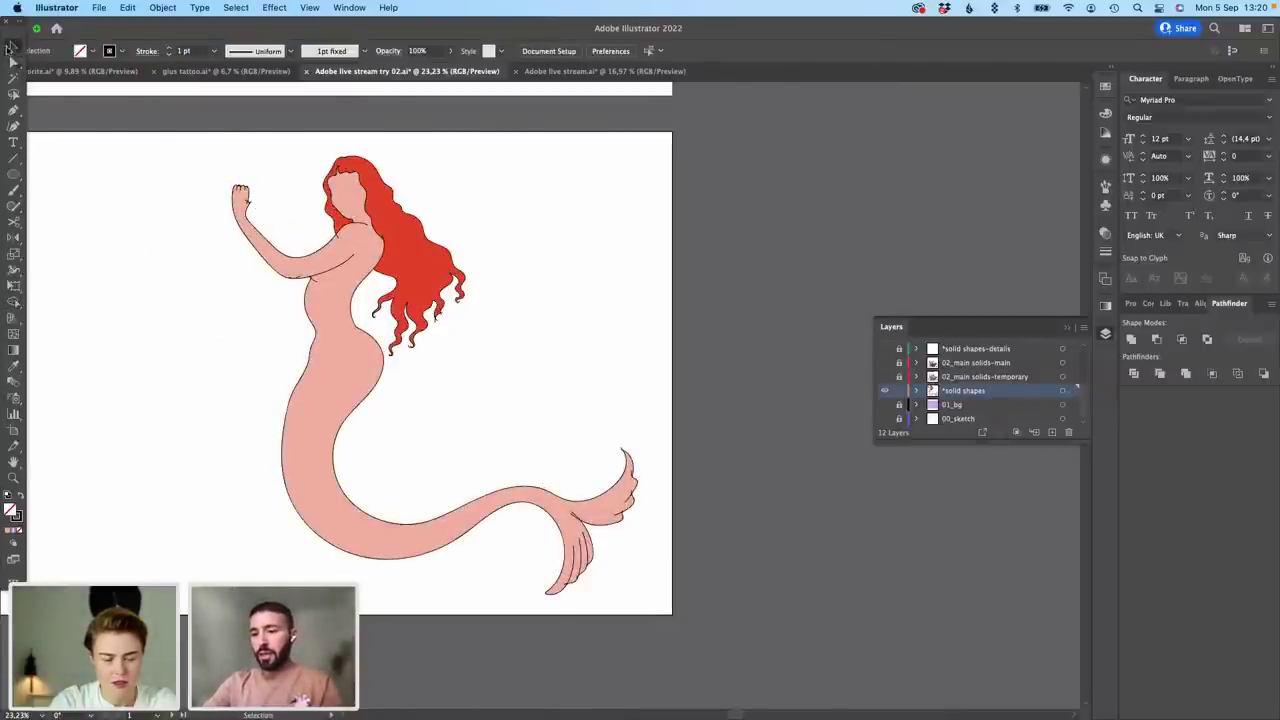
{"action": "left_click_drag", "start_coordinate": [185, 148], "coordinate": [683, 589]}
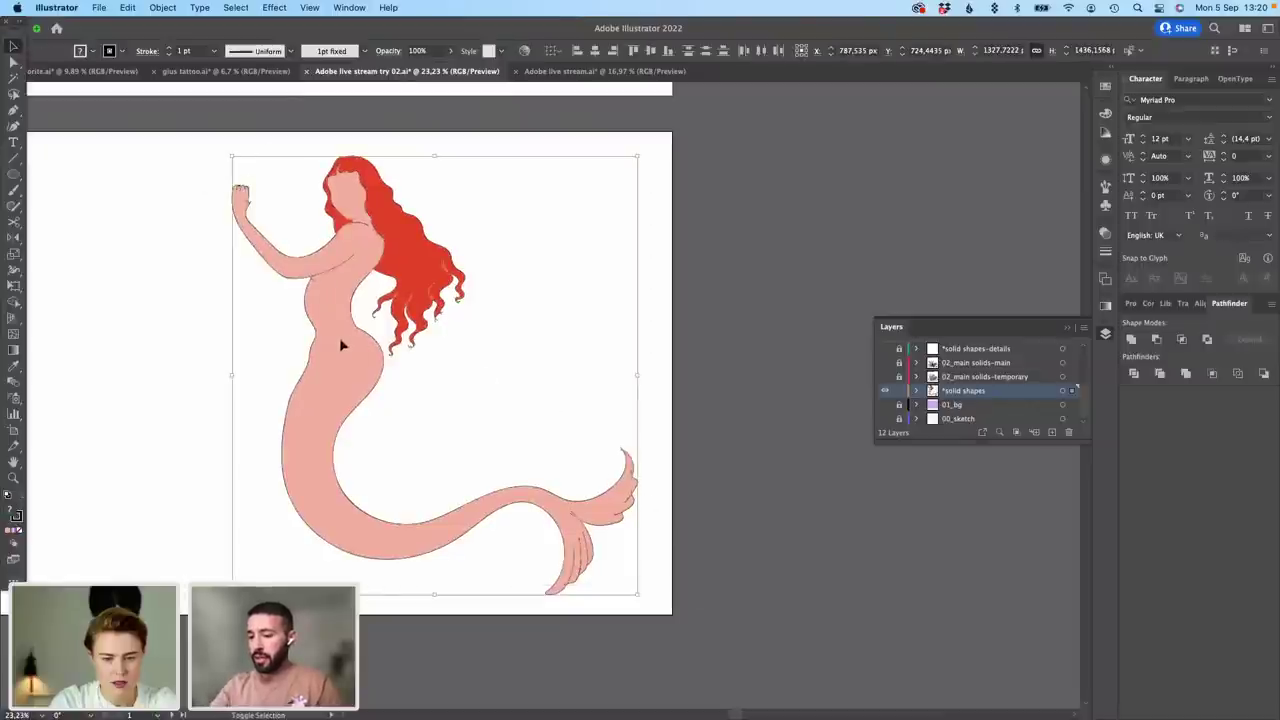
{"action": "left_click", "coordinate": [17, 517]}
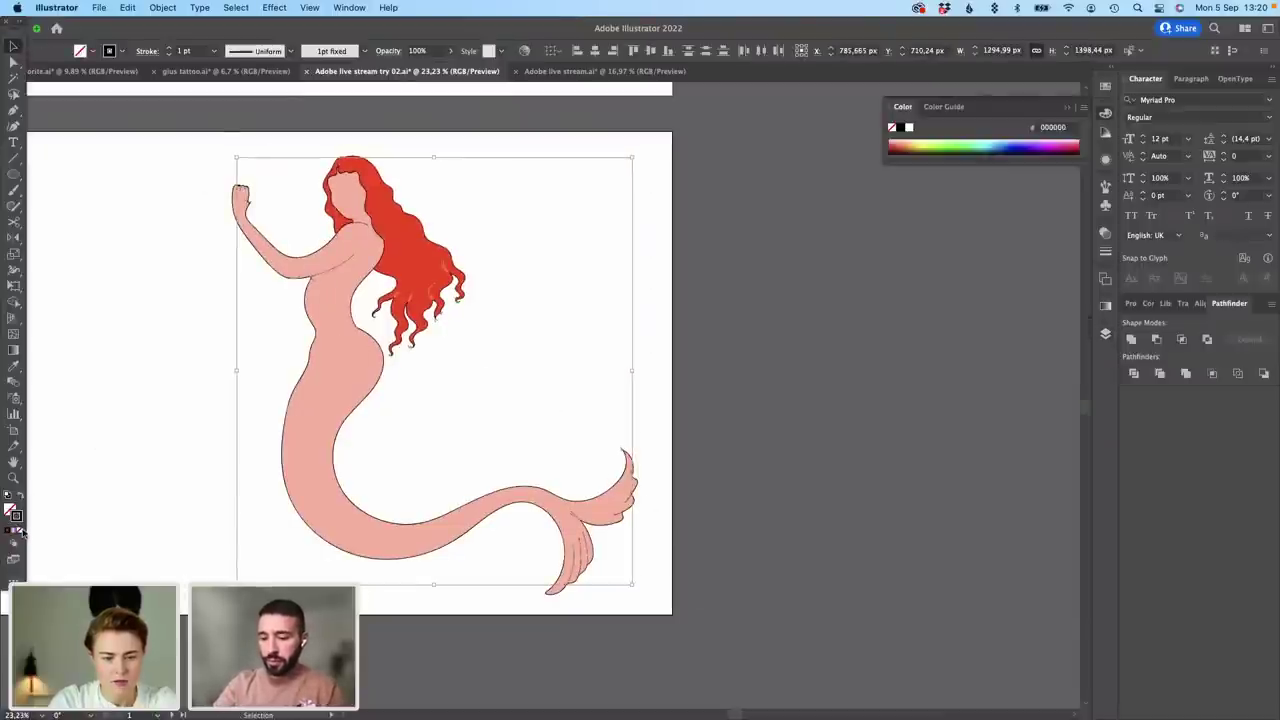
{"action": "left_click", "coordinate": [72, 482]}
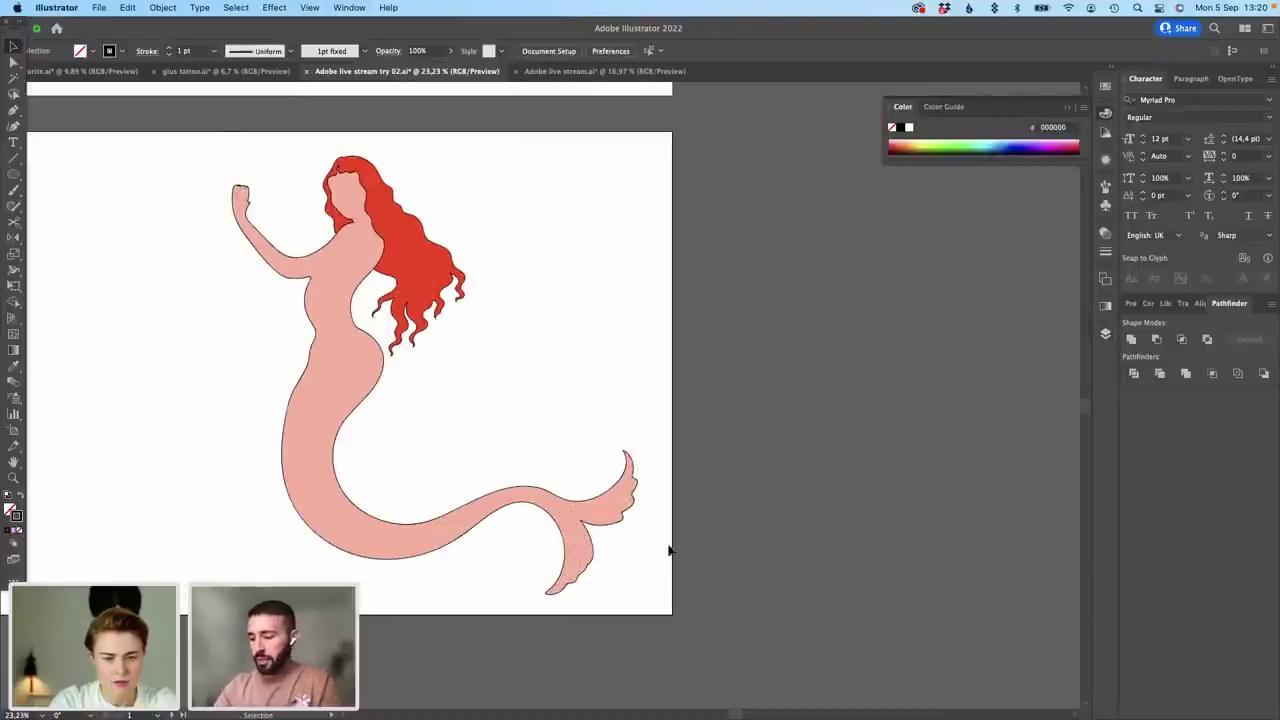
{"action": "left_click_drag", "start_coordinate": [664, 598], "coordinate": [207, 134]}
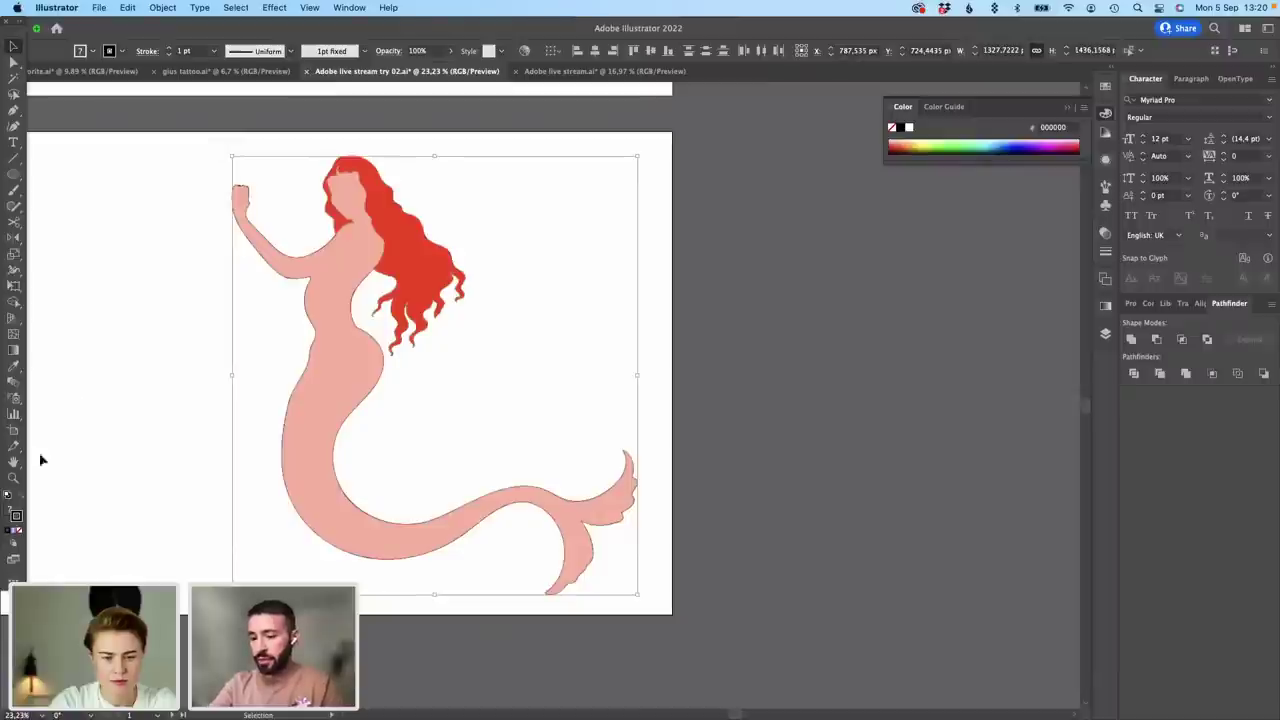
{"action": "left_click", "coordinate": [154, 426]}
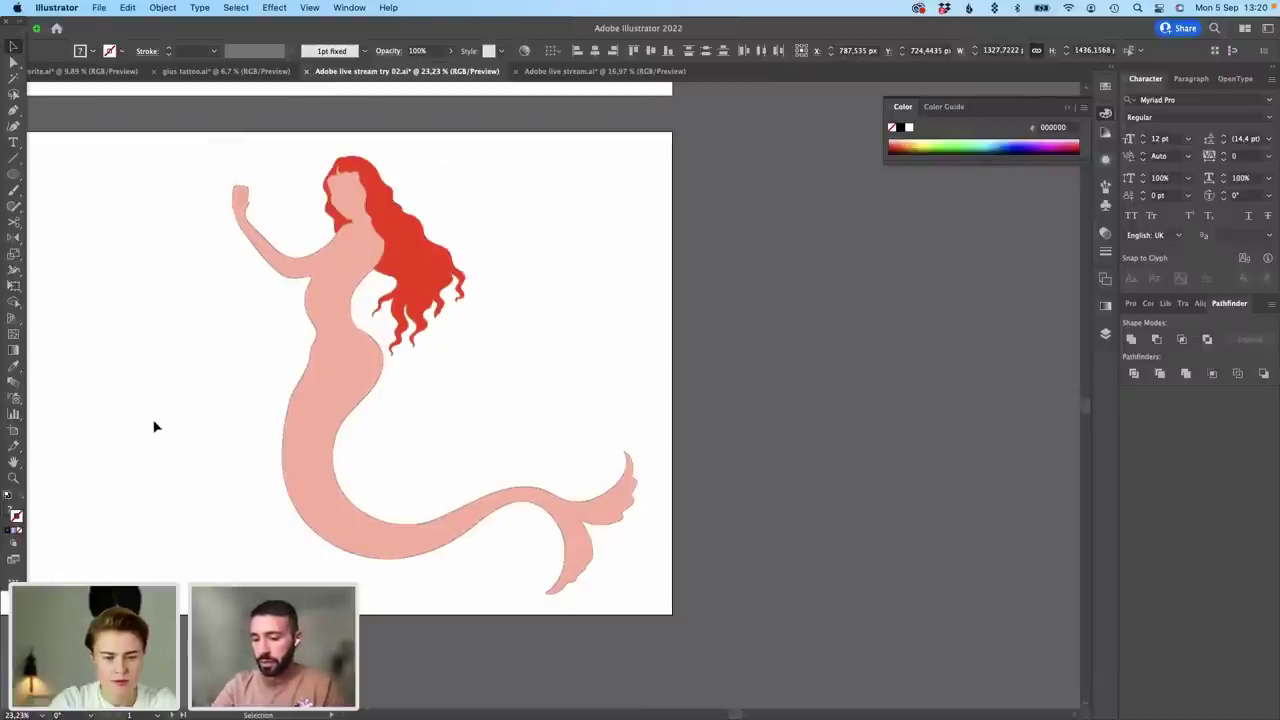
Step: Show the 00_sketch layer again beneath the siren's solid shapes
{"action": "scroll", "coordinate": [655, 316], "scroll_direction": "down", "scroll_amount": 2}
{"action": "left_click_drag", "start_coordinate": [746, 352], "coordinate": [767, 399]}
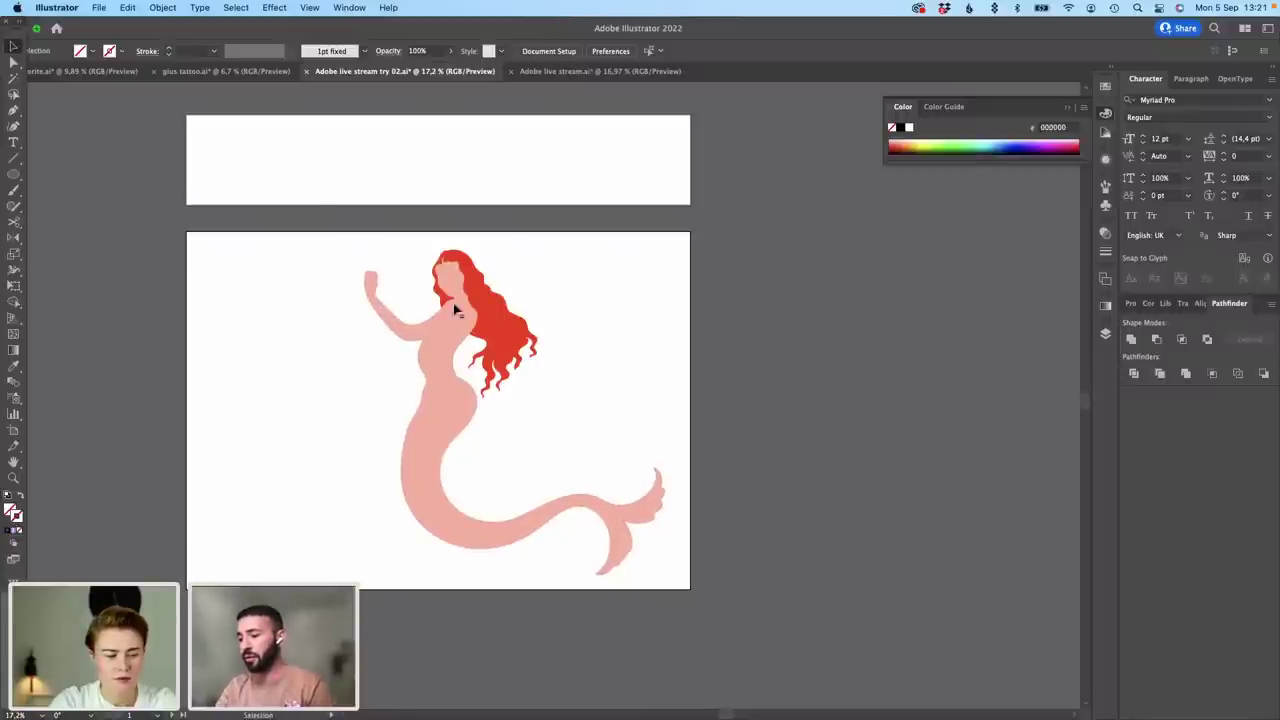
{"action": "left_click", "coordinate": [1106, 335]}
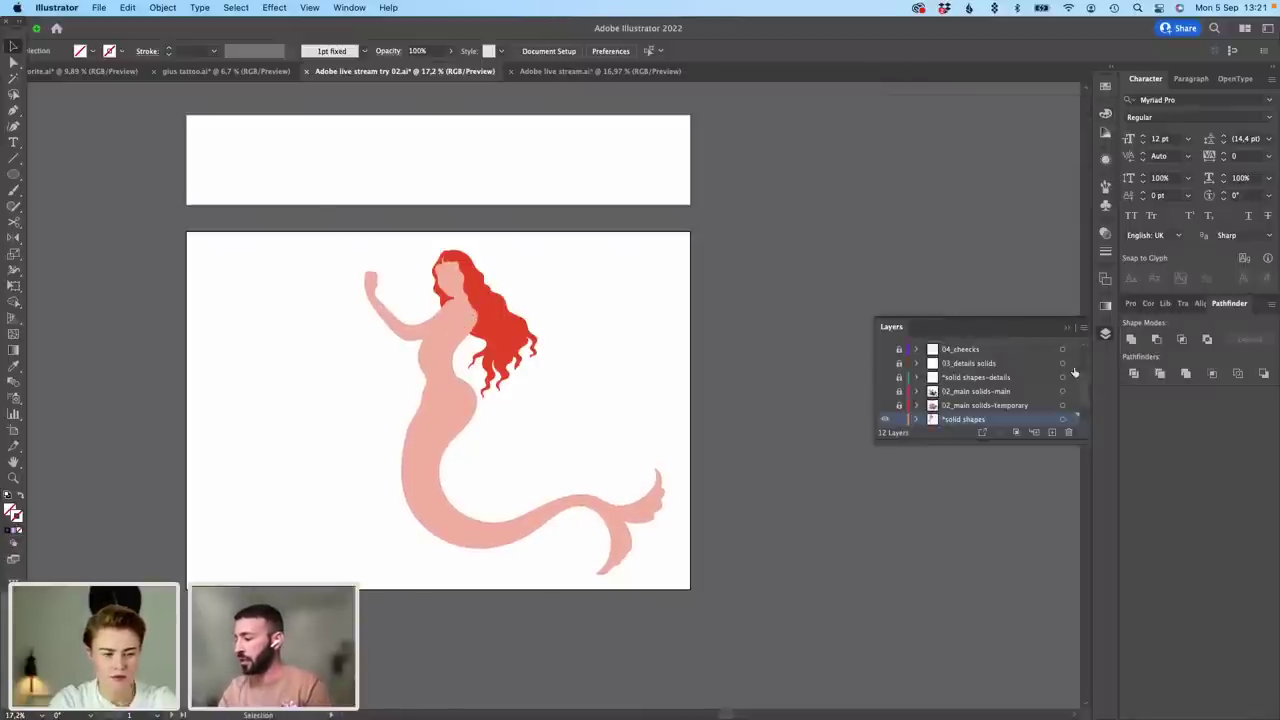
{"action": "scroll", "coordinate": [1078, 390], "scroll_direction": "down", "scroll_amount": 2}
{"action": "left_click", "coordinate": [885, 419]}
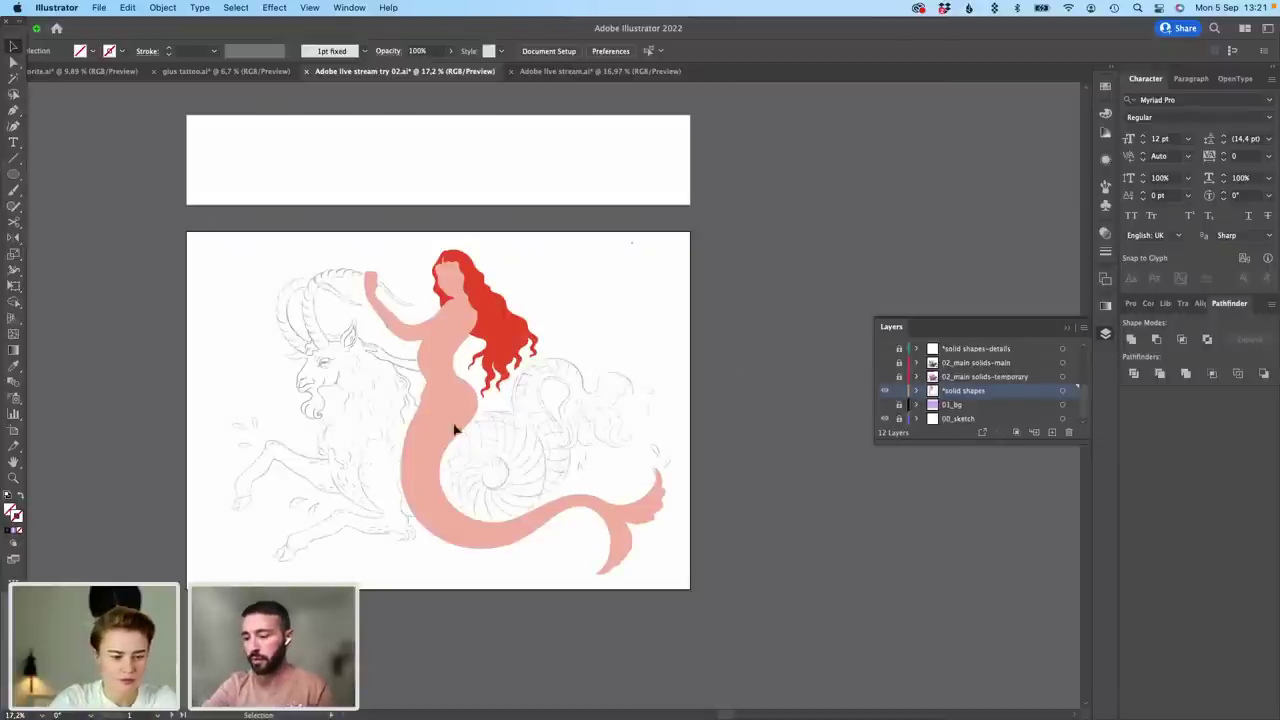
Step: Set the opacity of the siren shapes to 50% so the sketch shows through
{"action": "left_click", "coordinate": [422, 392]}
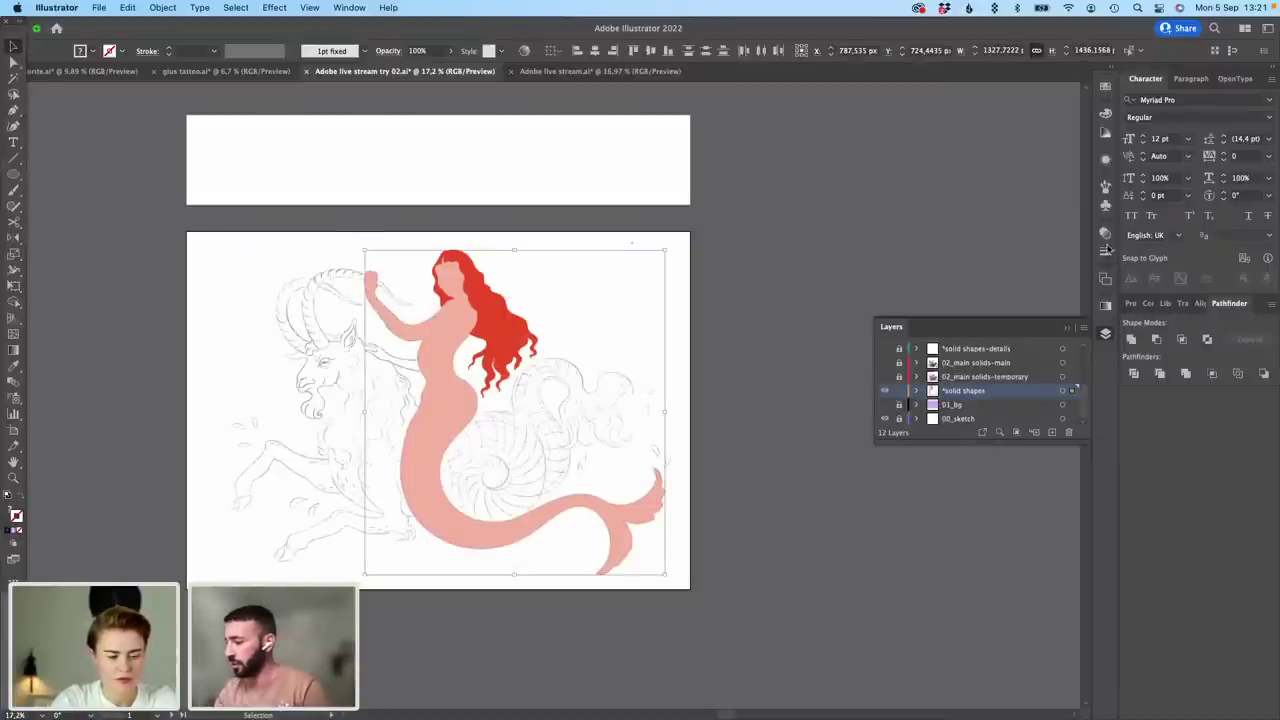
{"action": "left_click", "coordinate": [1106, 234]}
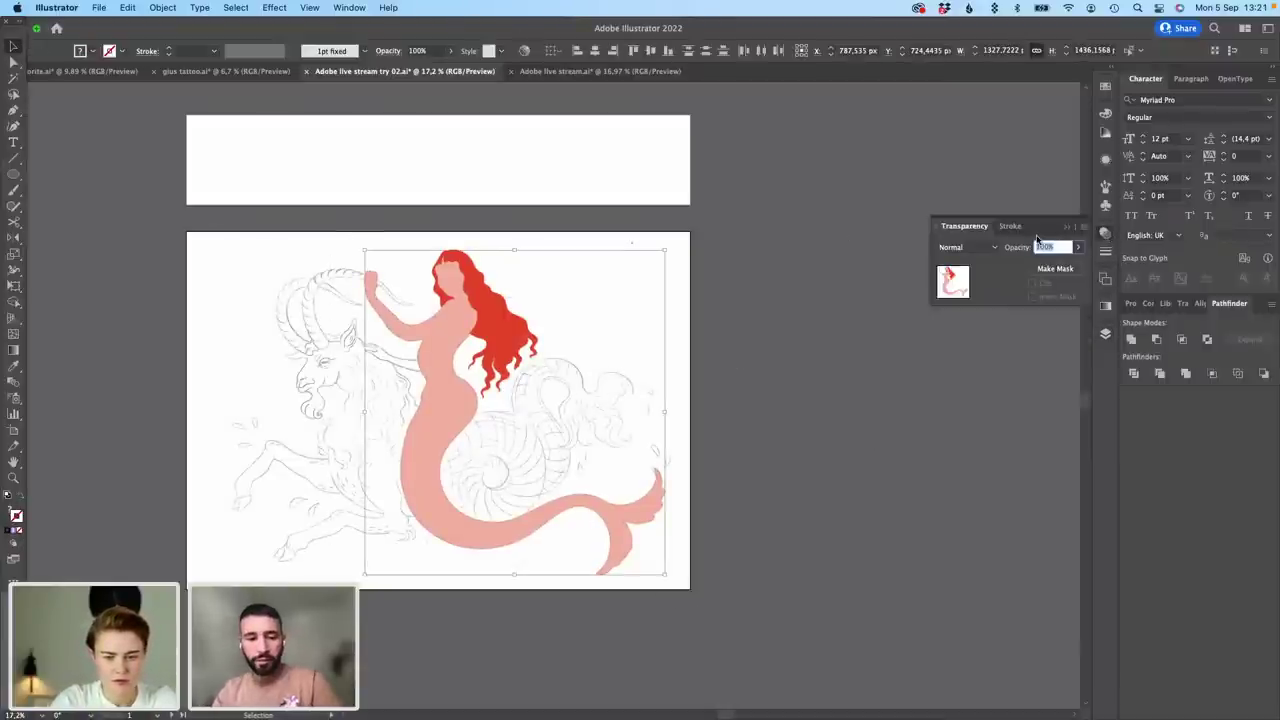
{"action": "type", "text": "50"}
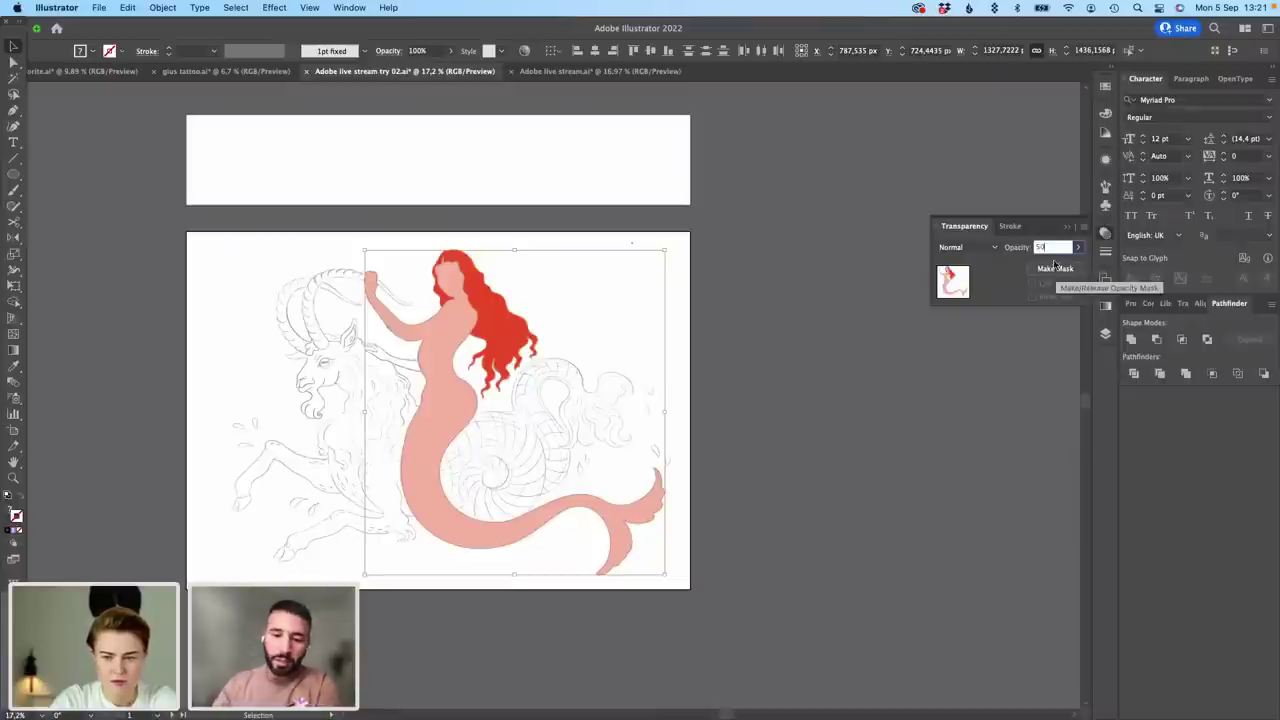
{"action": "key", "text": "Return"}
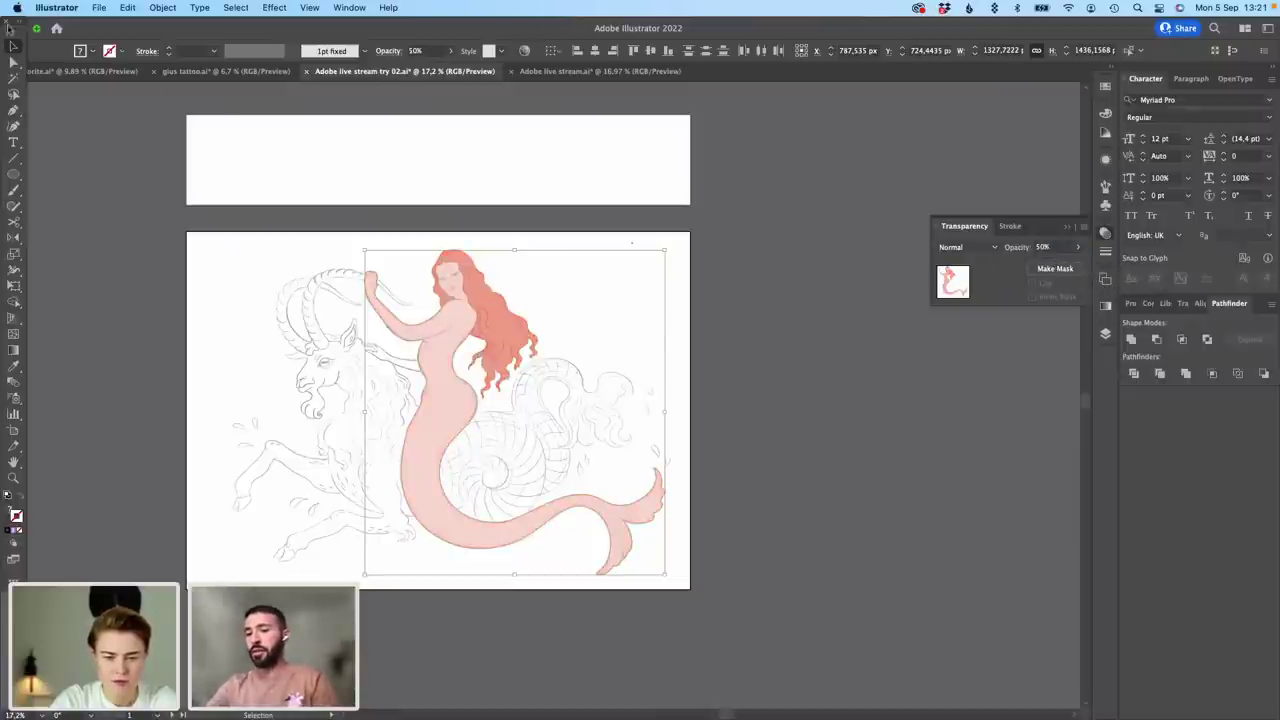
{"action": "left_click", "coordinate": [88, 176]}
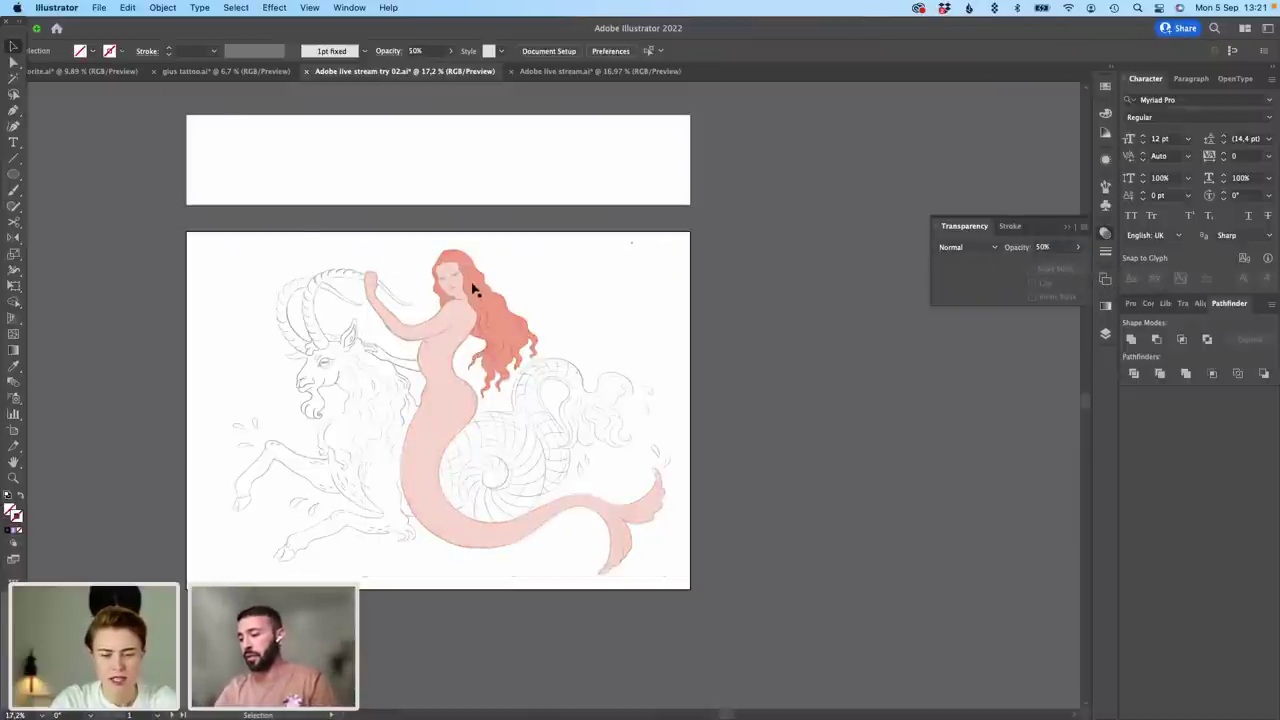
Step: Compare the semi-transparent siren with the sketch by hiding the *solid shapes layer and showing it again
{"action": "scroll", "coordinate": [460, 283], "scroll_direction": "up", "scroll_amount": 2}
{"action": "scroll", "coordinate": [460, 283], "scroll_direction": "up", "scroll_amount": 2}
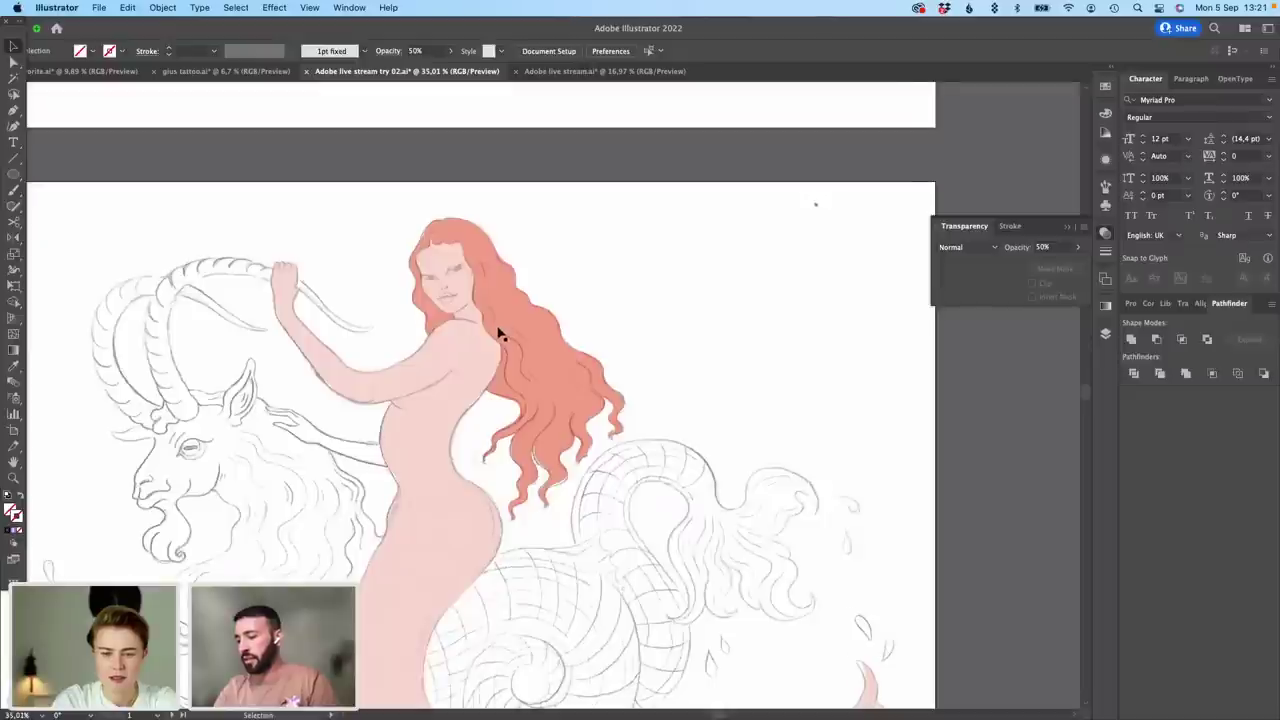
{"action": "scroll", "coordinate": [500, 329], "scroll_direction": "down", "scroll_amount": 1}
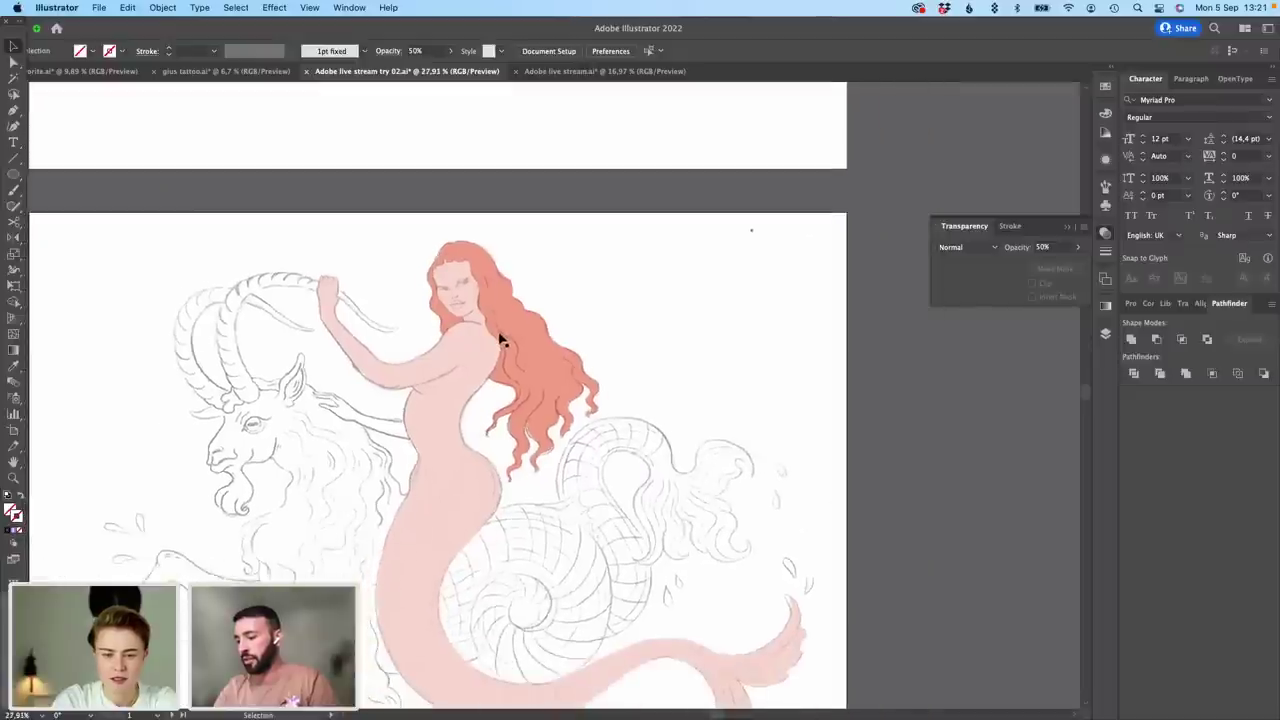
{"action": "left_click", "coordinate": [1106, 336]}
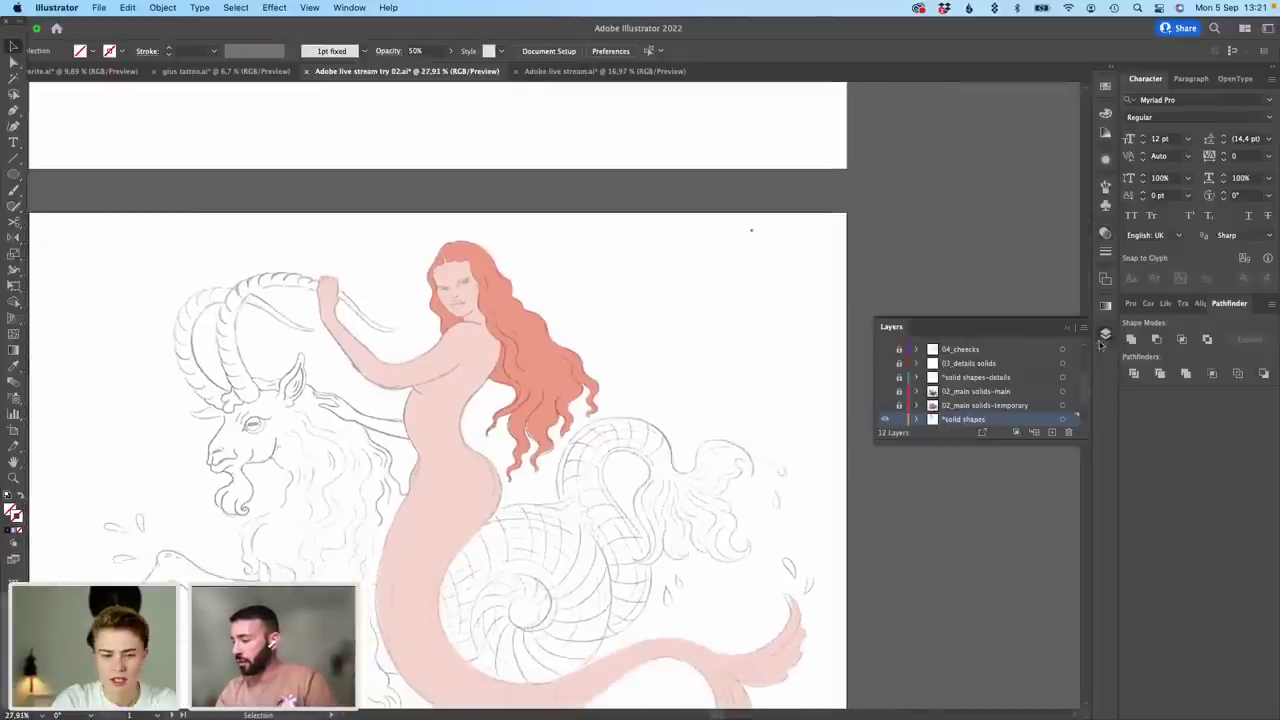
{"action": "left_click", "coordinate": [884, 419]}
{"action": "scroll", "coordinate": [1074, 408], "scroll_direction": "down", "scroll_amount": 2}
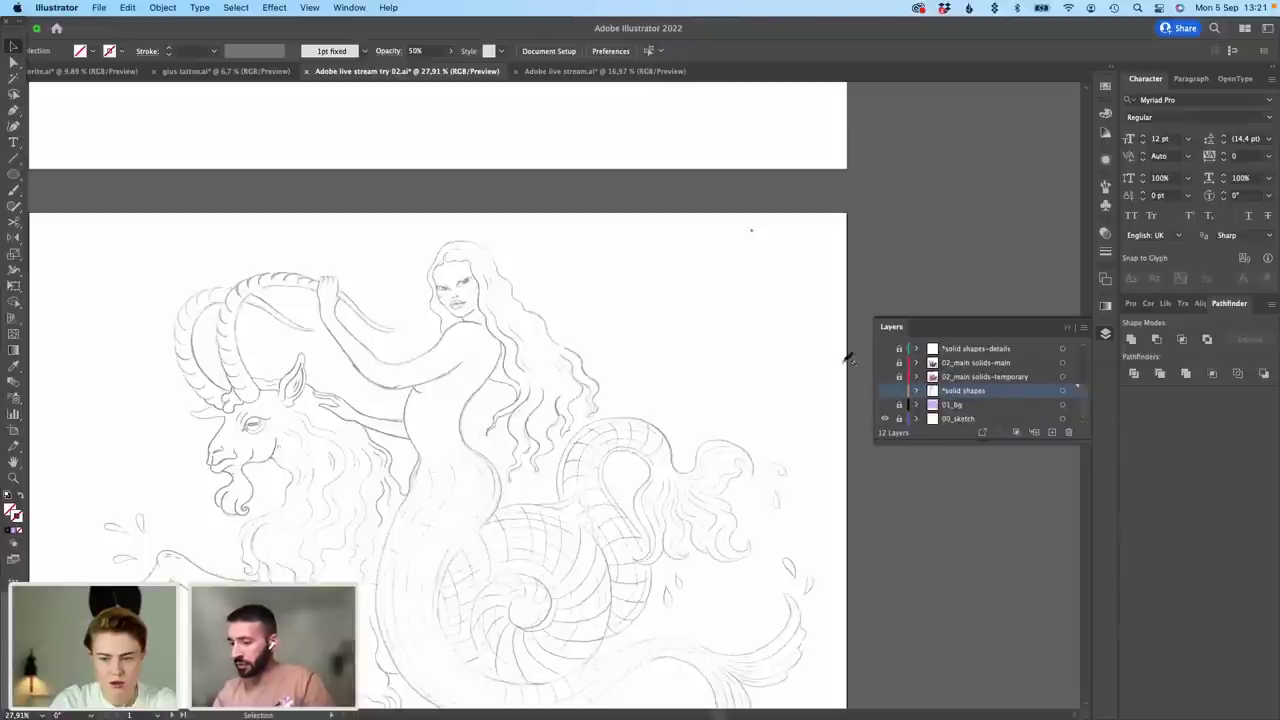
{"action": "left_click", "coordinate": [884, 391]}
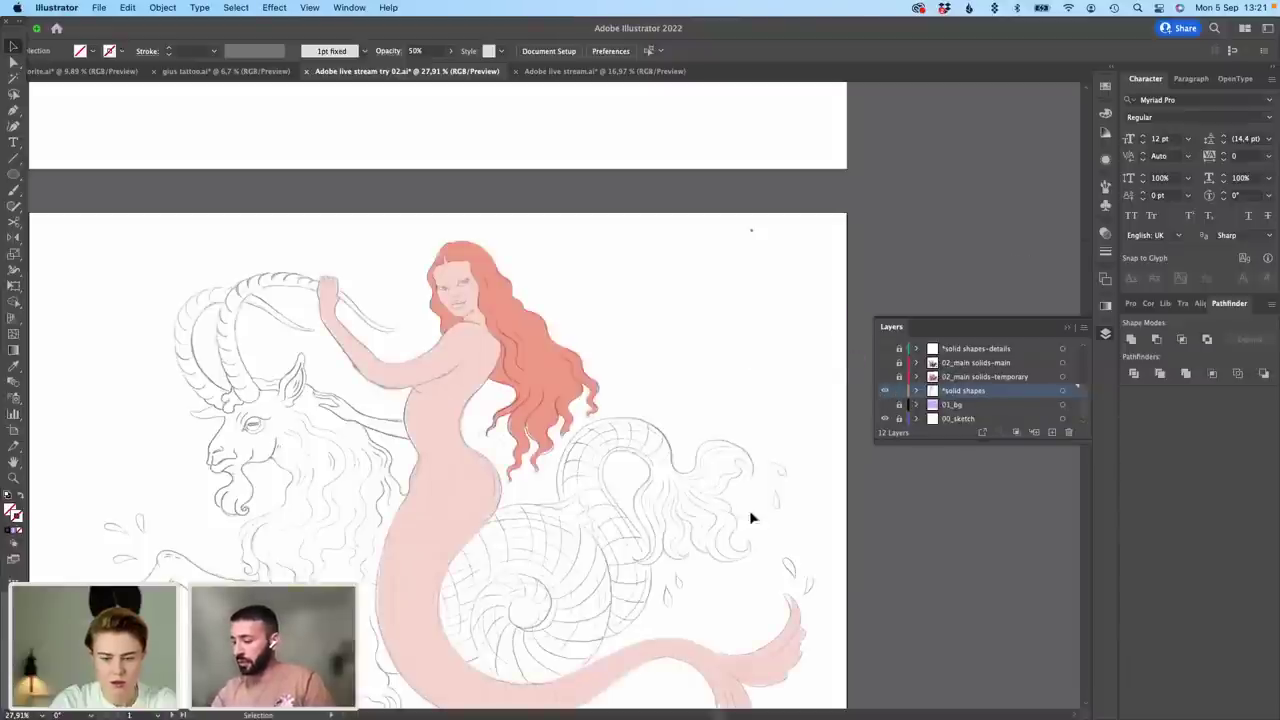
Step: Select all the siren shapes and restore their opacity to 100%
{"action": "left_click_drag", "start_coordinate": [848, 662], "coordinate": [515, 440]}
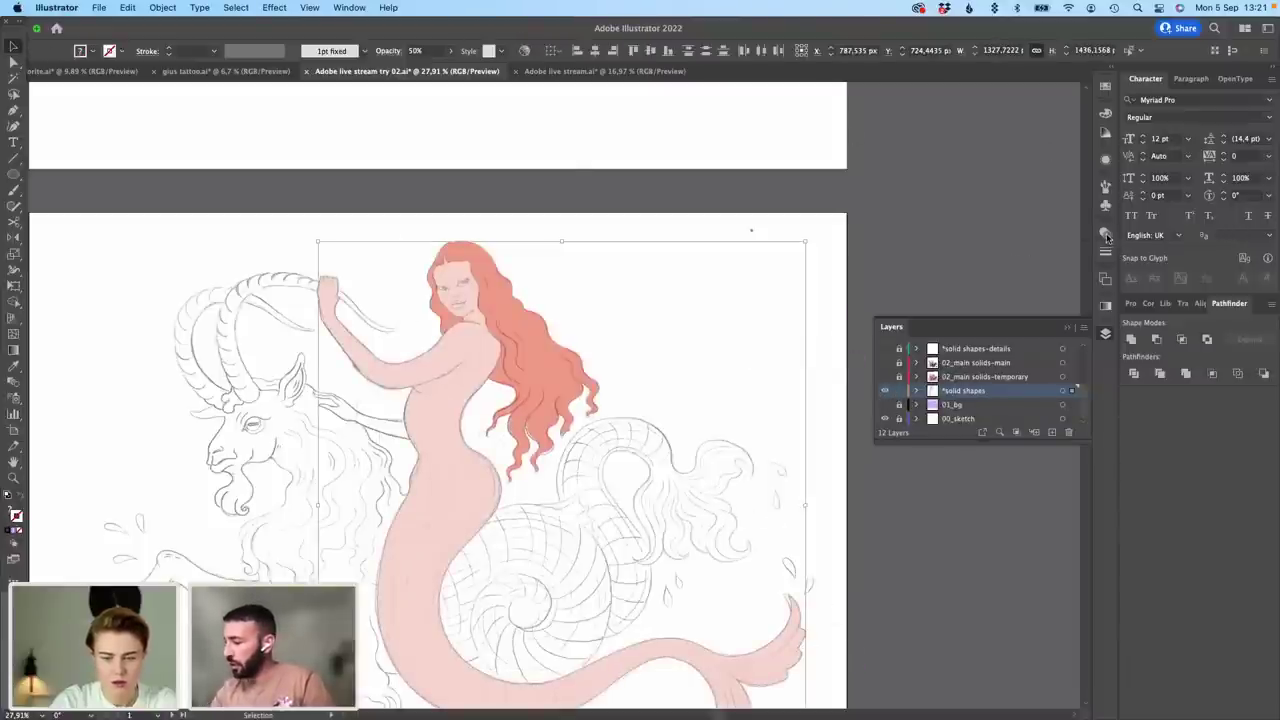
{"action": "left_click", "coordinate": [1105, 233]}
{"action": "left_click", "coordinate": [1078, 246]}
{"action": "left_click_drag", "start_coordinate": [1050, 264], "coordinate": [1077, 264]}
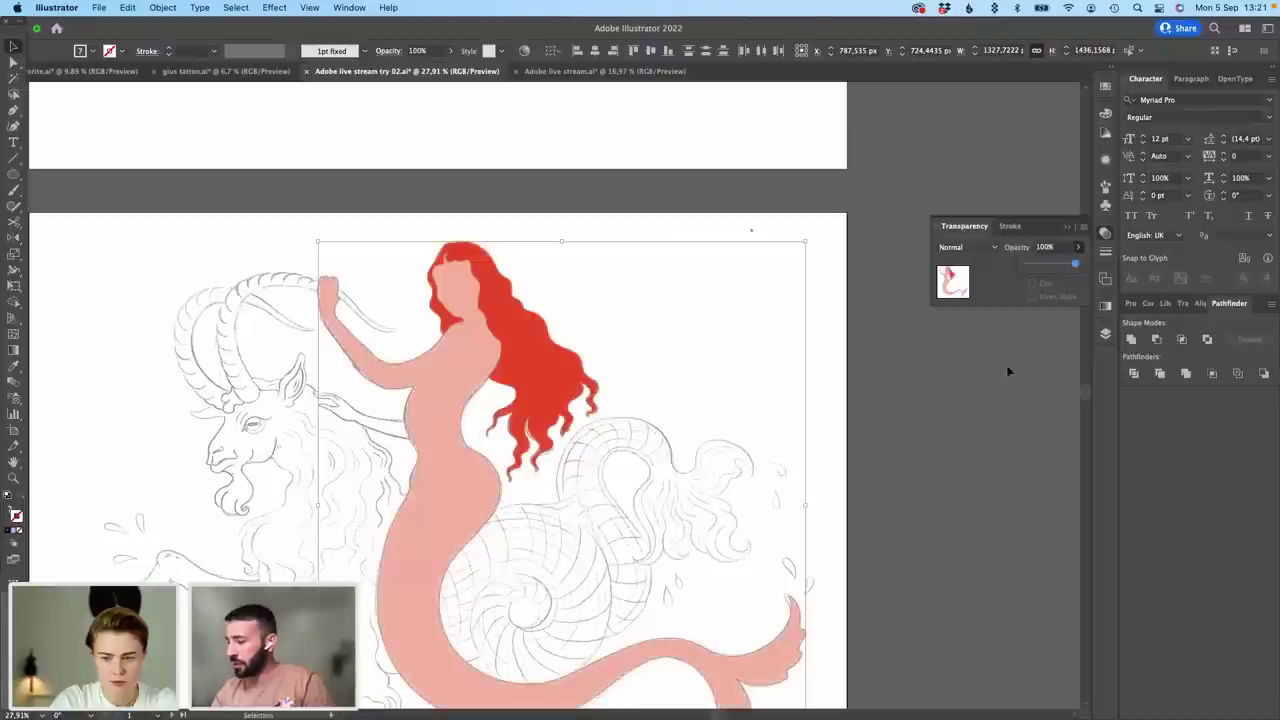
{"action": "left_click", "coordinate": [990, 386]}
Step: Hide the *solid shapes layer and show the 02_main solids-temporary layer with the coloured siren and goat
{"action": "scroll", "coordinate": [951, 394], "scroll_direction": "down", "scroll_amount": 3}
{"action": "scroll", "coordinate": [951, 396], "scroll_direction": "right", "scroll_amount": 2}
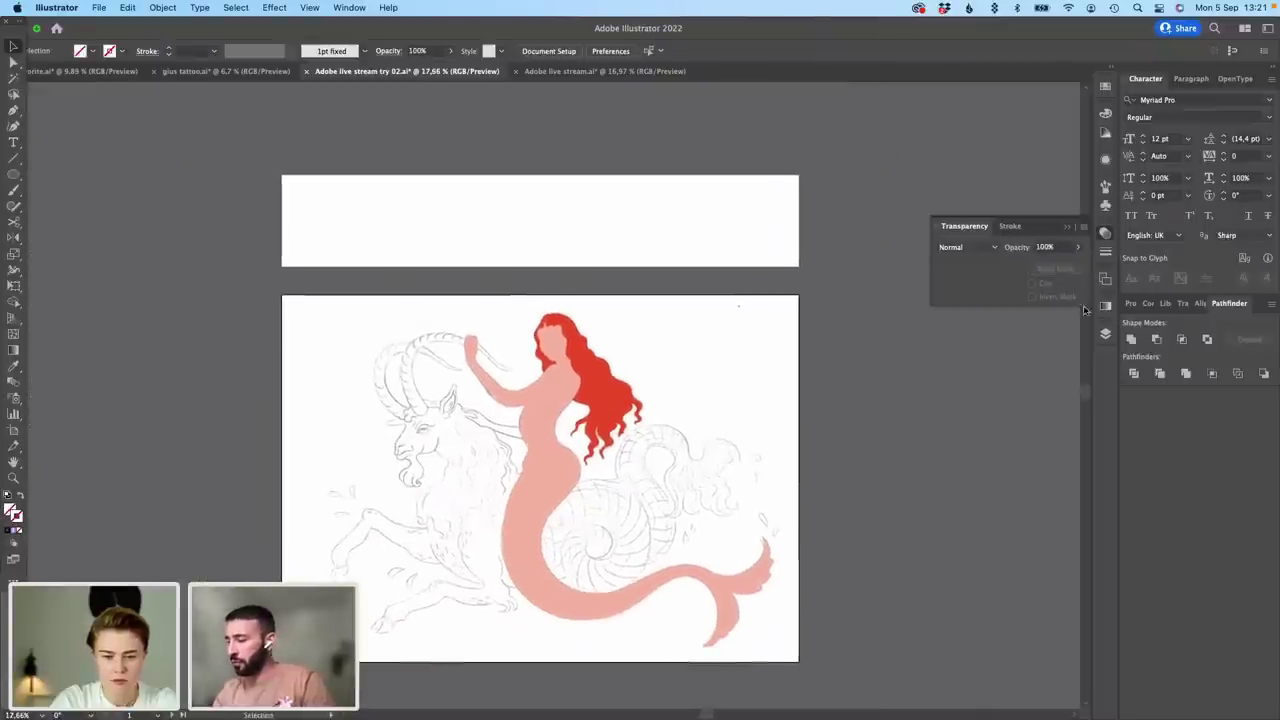
{"action": "left_click", "coordinate": [1105, 331]}
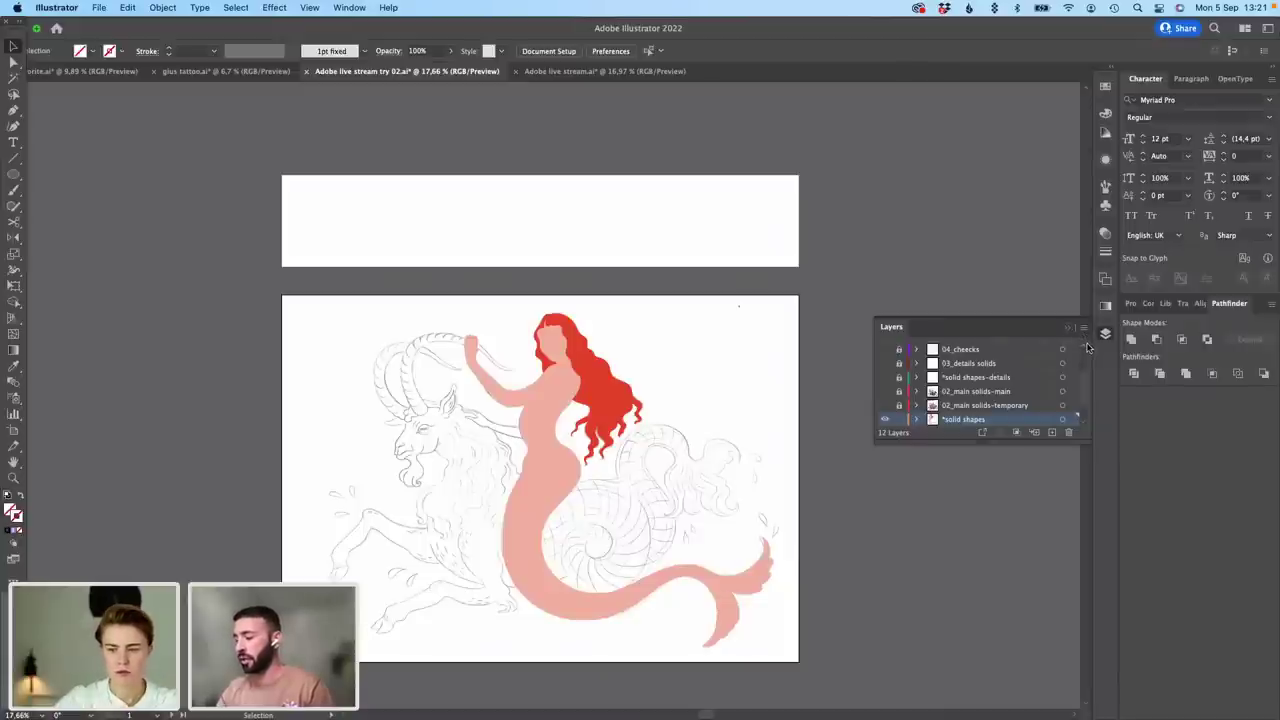
{"action": "left_click", "coordinate": [884, 406]}
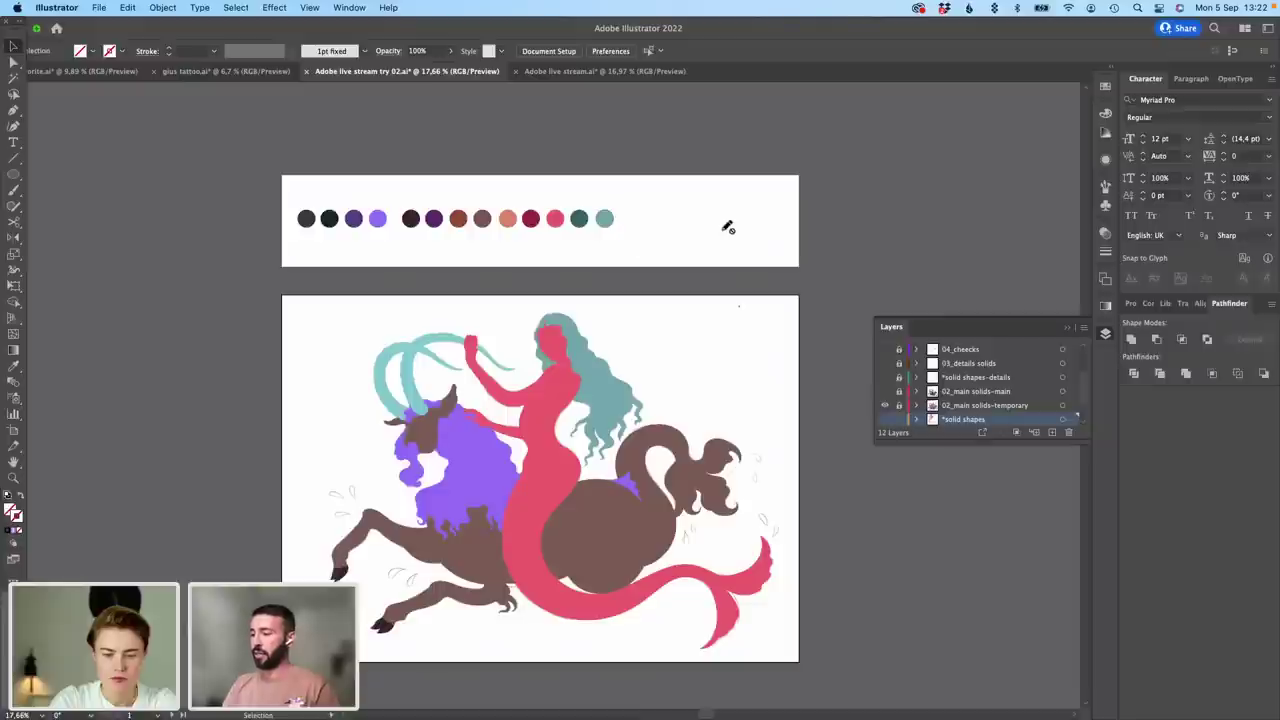
Step: Examine the global colour settings of the first swatch in the illustration's colour group without changing them
{"action": "left_click", "coordinate": [1106, 87]}
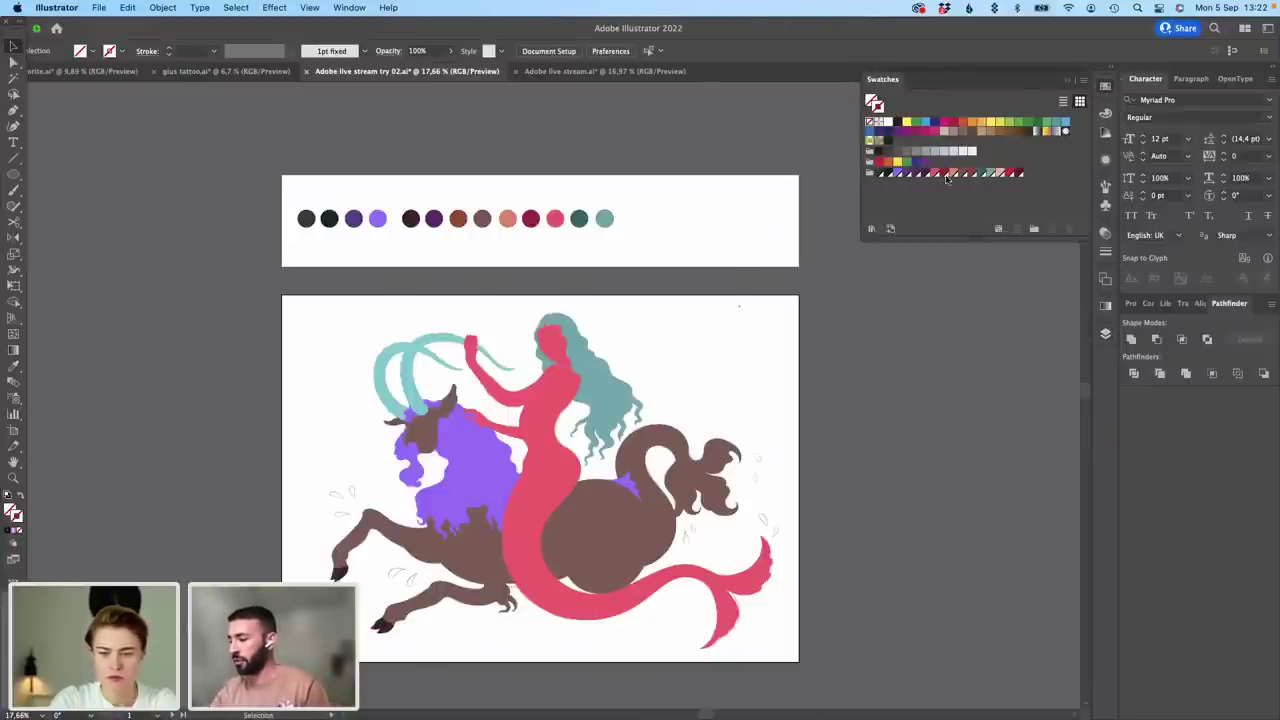
{"action": "left_click", "coordinate": [880, 174]}
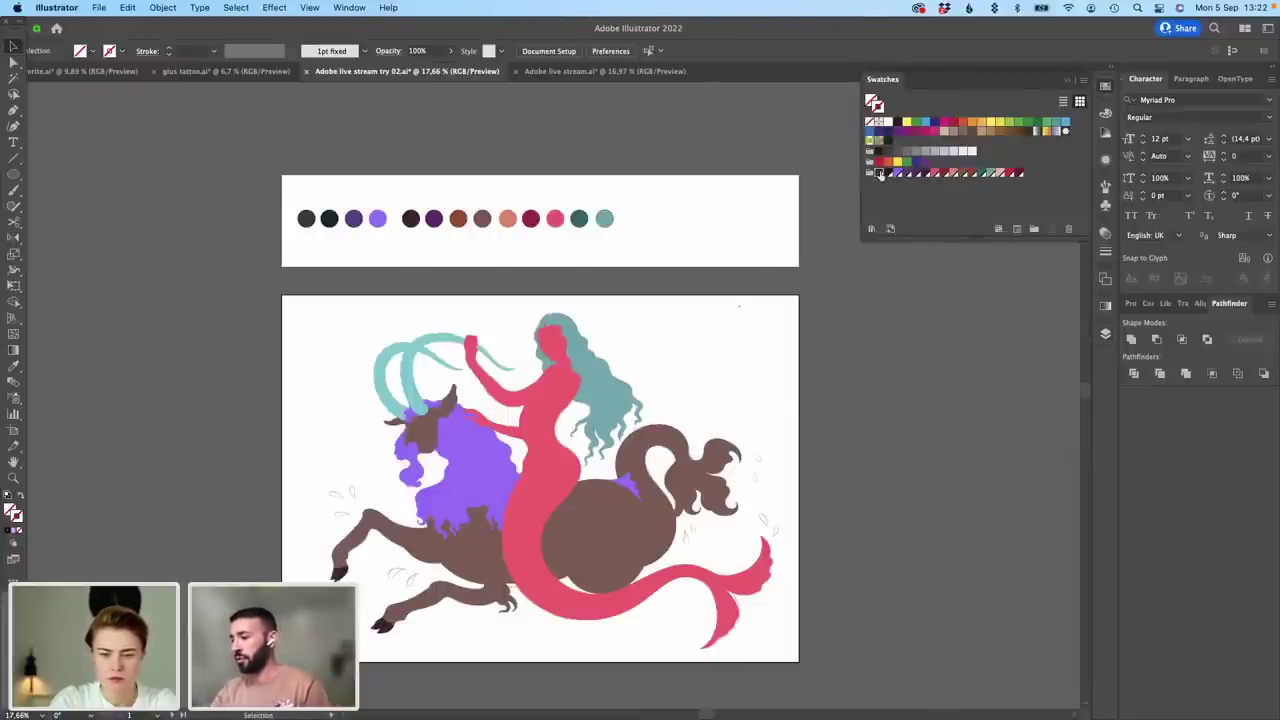
{"action": "double_click", "coordinate": [880, 174]}
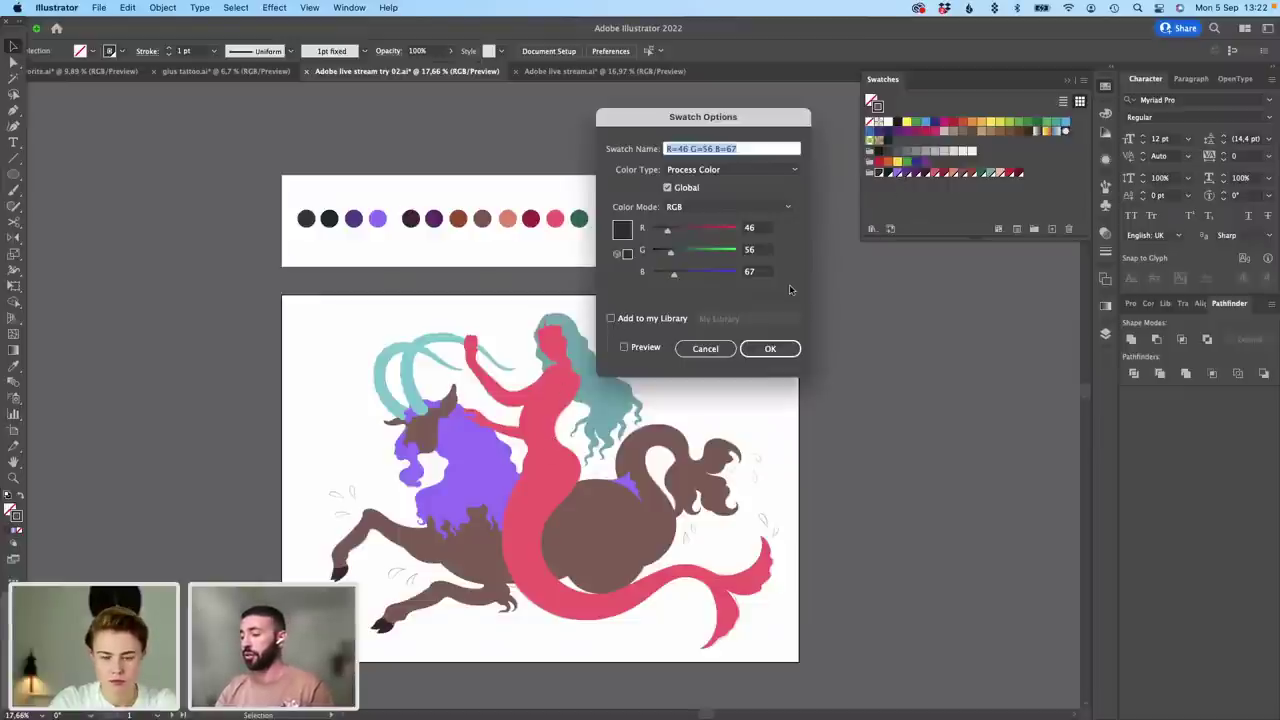
{"action": "left_click", "coordinate": [705, 348]}
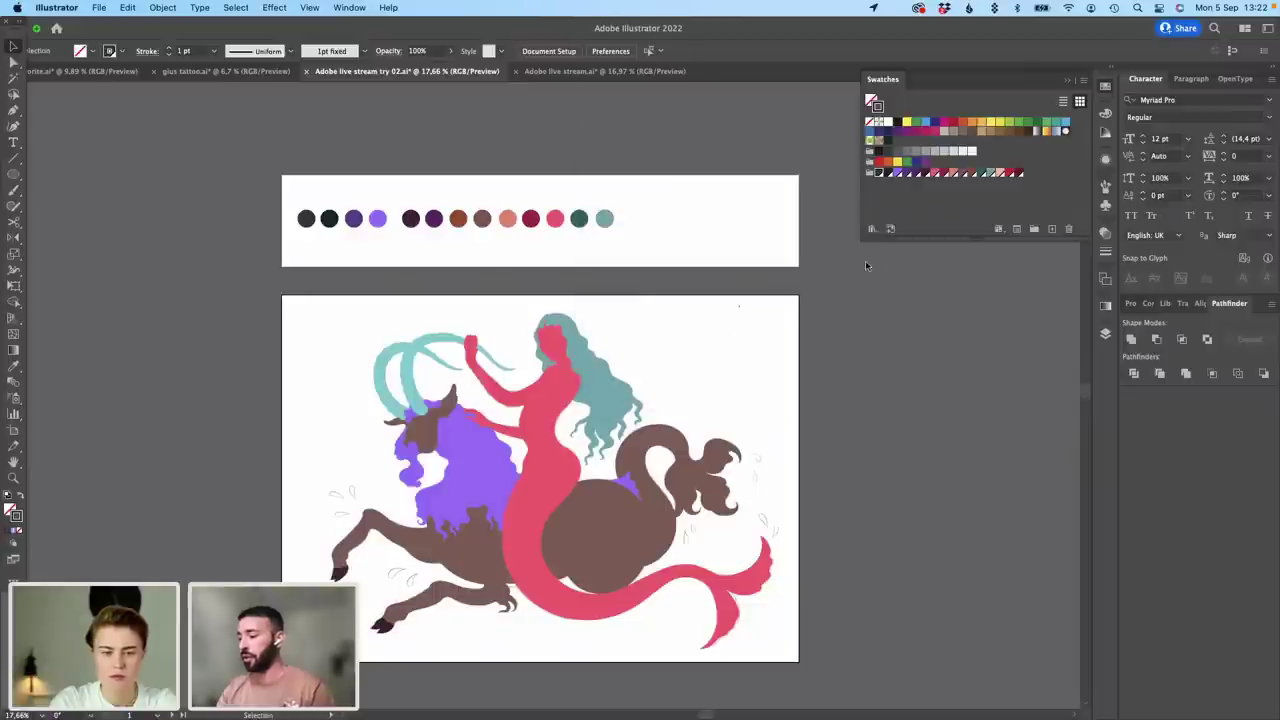
Step: Show the 02_main solids-main layer instead of 02_main solids-temporary and delete its square colour samples from the palette artboard
{"action": "left_click", "coordinate": [1106, 336]}
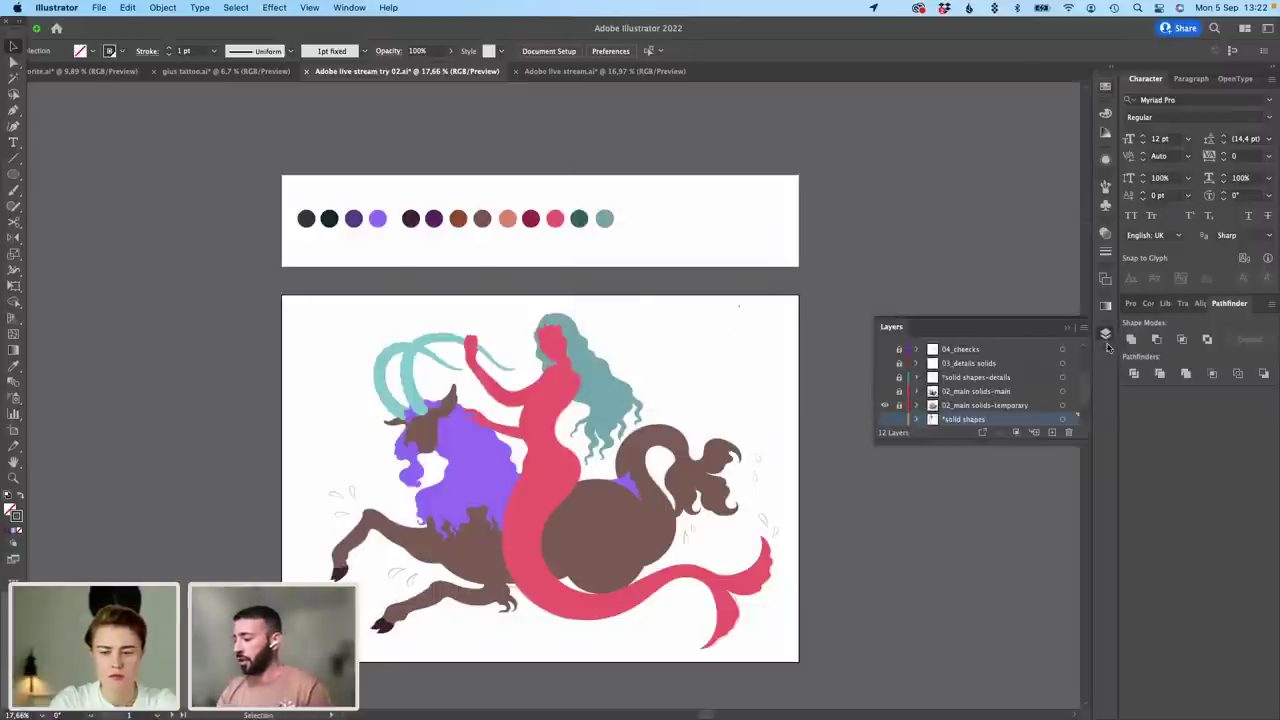
{"action": "left_click", "coordinate": [885, 406]}
{"action": "left_click", "coordinate": [887, 392]}
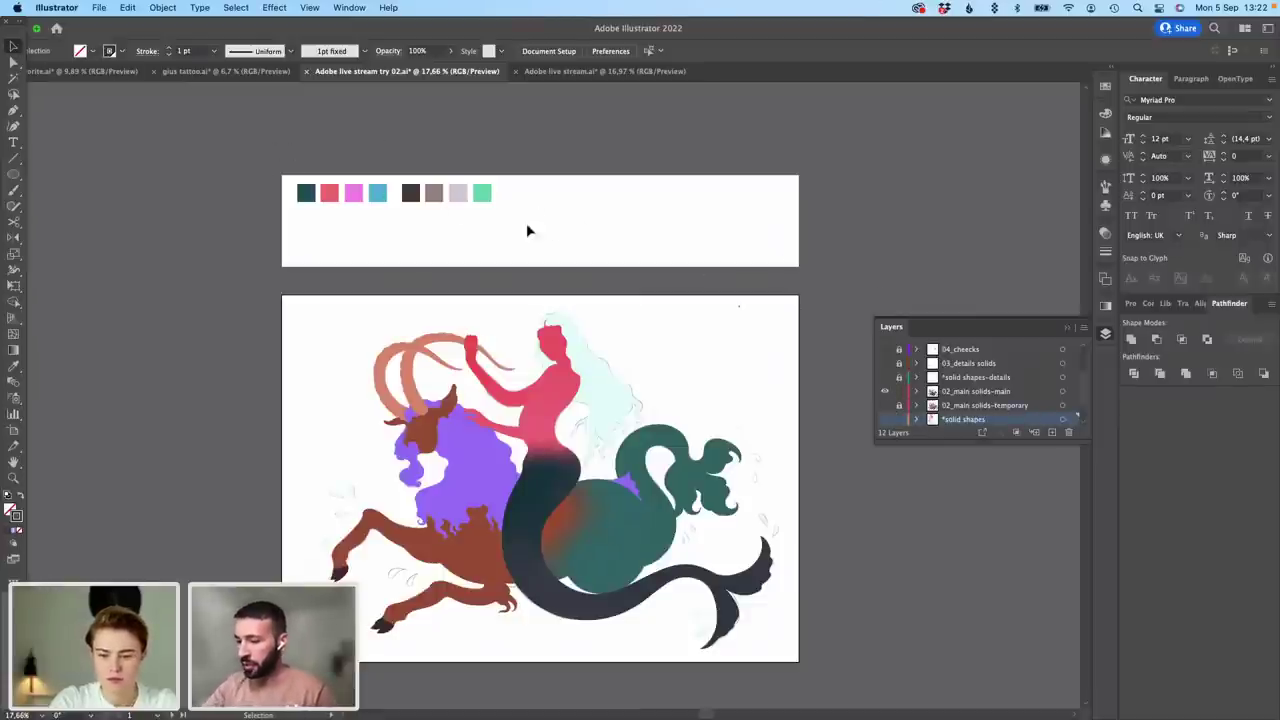
{"action": "left_click_drag", "start_coordinate": [528, 231], "coordinate": [276, 134]}
{"action": "key", "text": "Delete"}
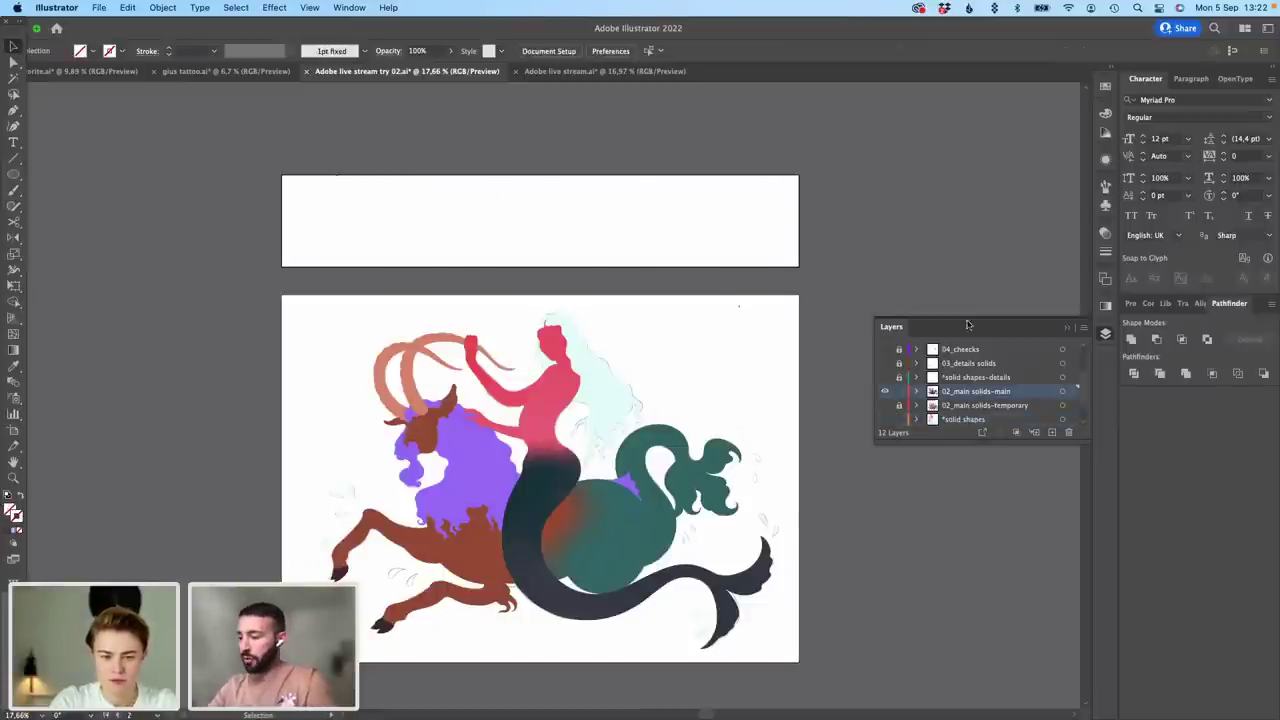
Step: Copy the round palette swatches from the 02_main solids-temporary layer into 02_main solids-main in place, then hide the temporary layer
{"action": "left_click", "coordinate": [885, 405]}
{"action": "left_click_drag", "start_coordinate": [643, 243], "coordinate": [277, 187]}
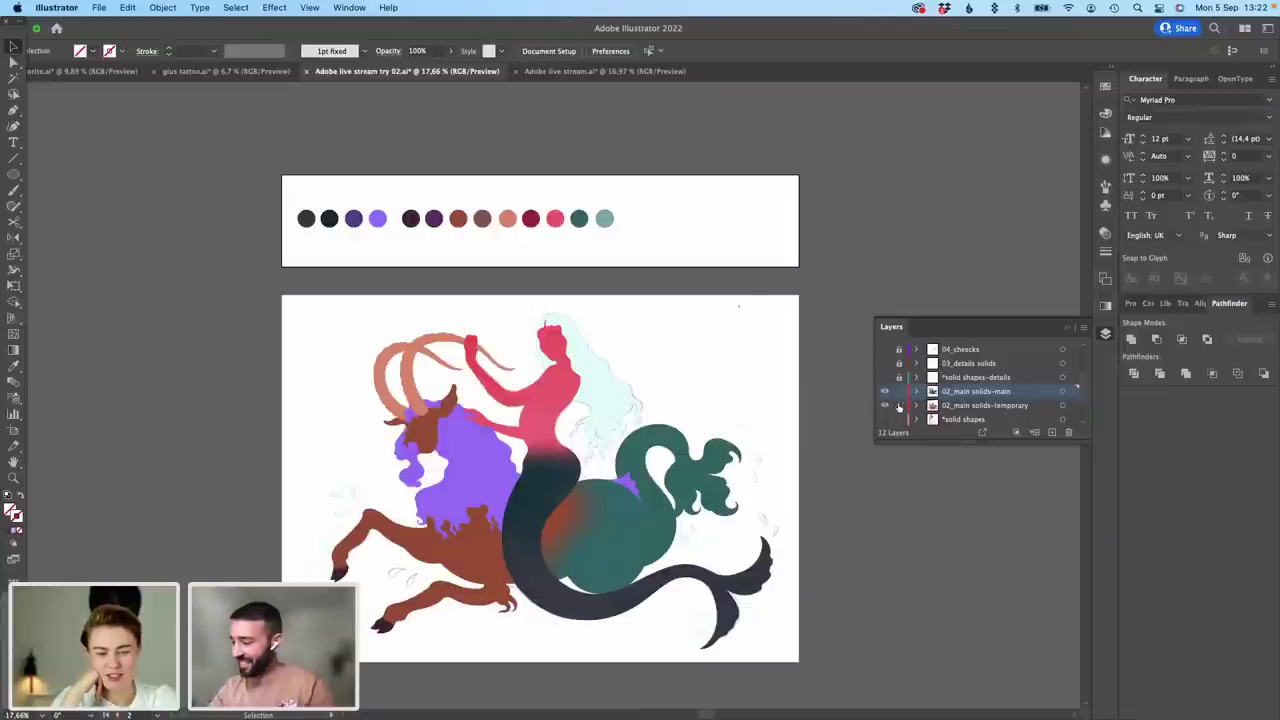
{"action": "left_click_drag", "start_coordinate": [617, 240], "coordinate": [266, 197]}
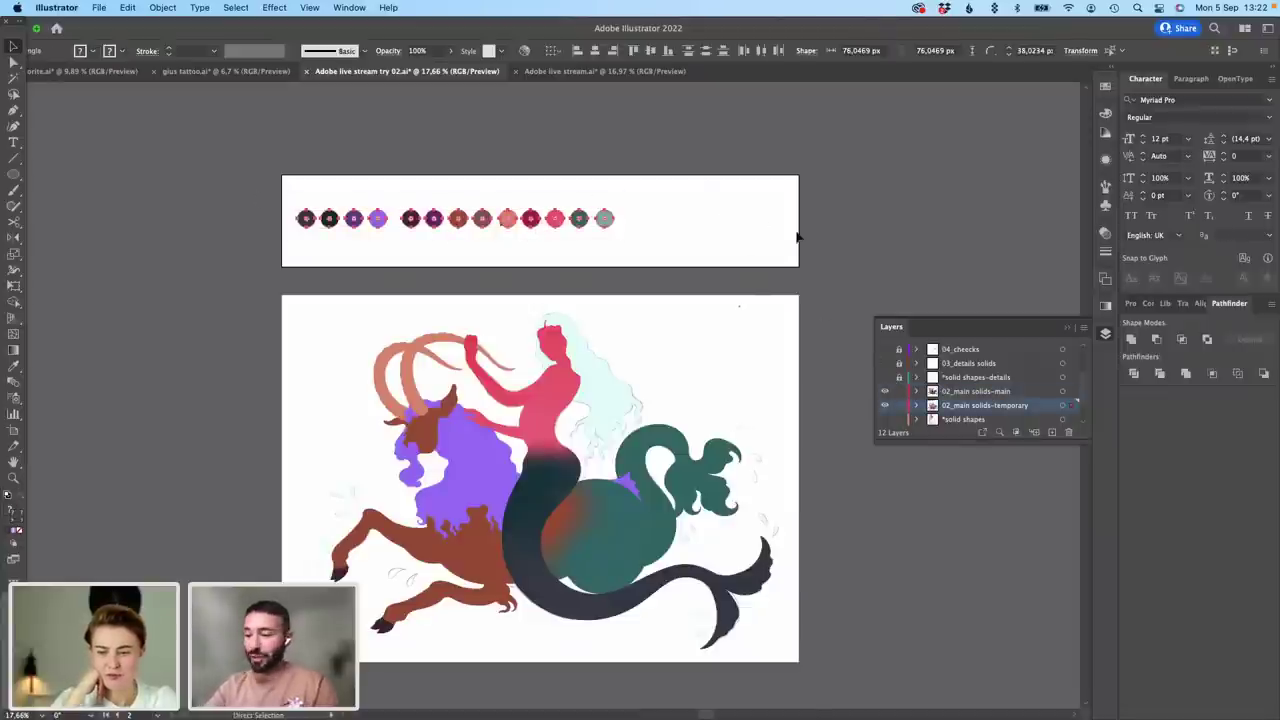
{"action": "left_click", "coordinate": [894, 485]}
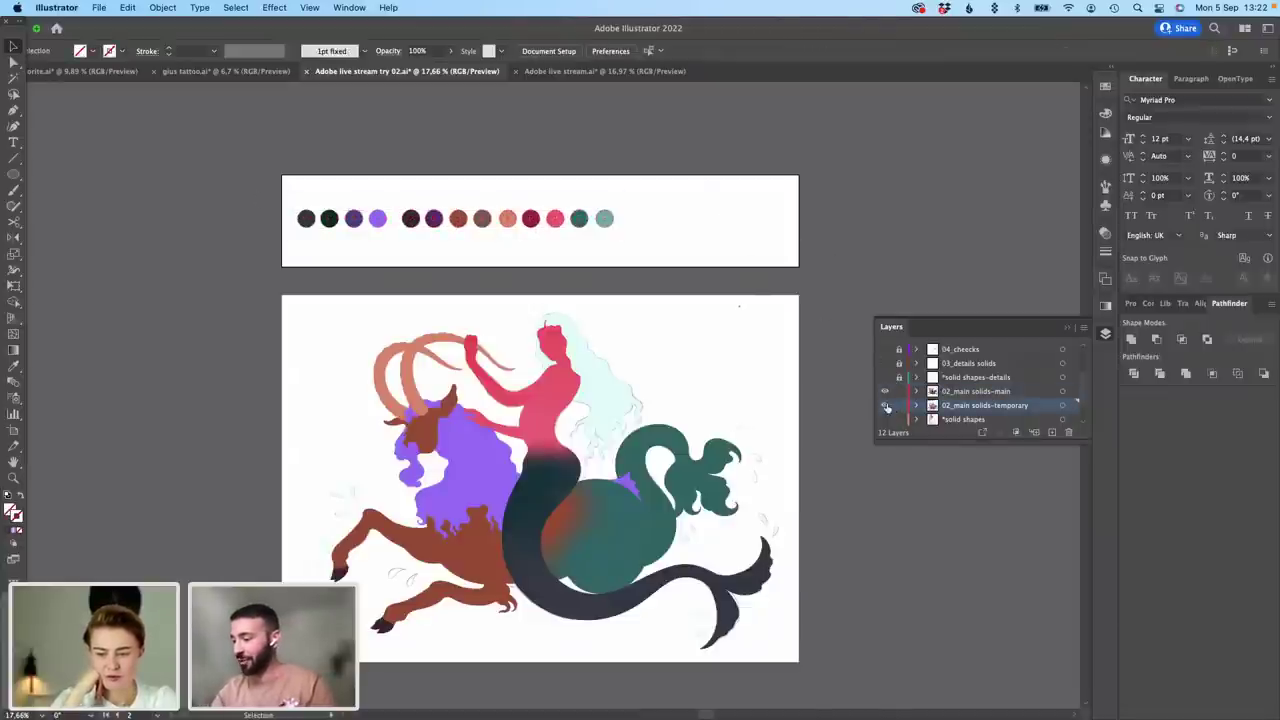
{"action": "left_click", "coordinate": [884, 405]}
{"action": "left_click", "coordinate": [955, 395]}
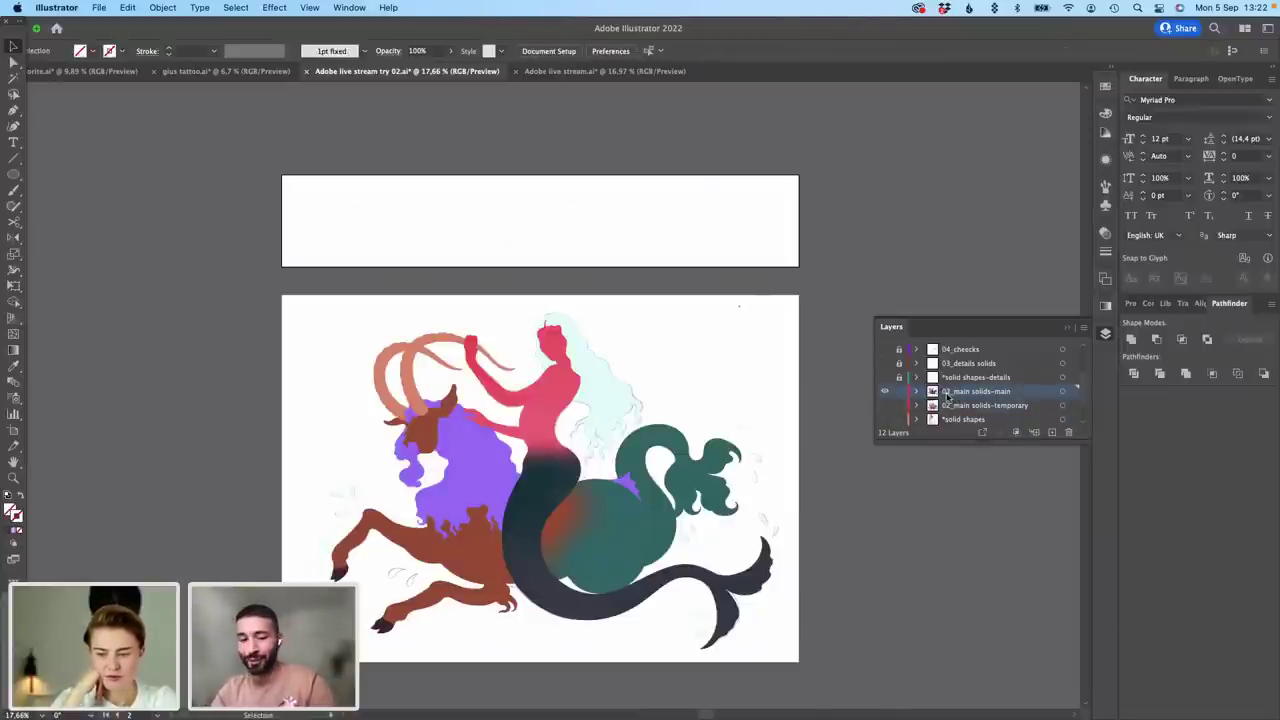
{"action": "key", "text": "super+f"}
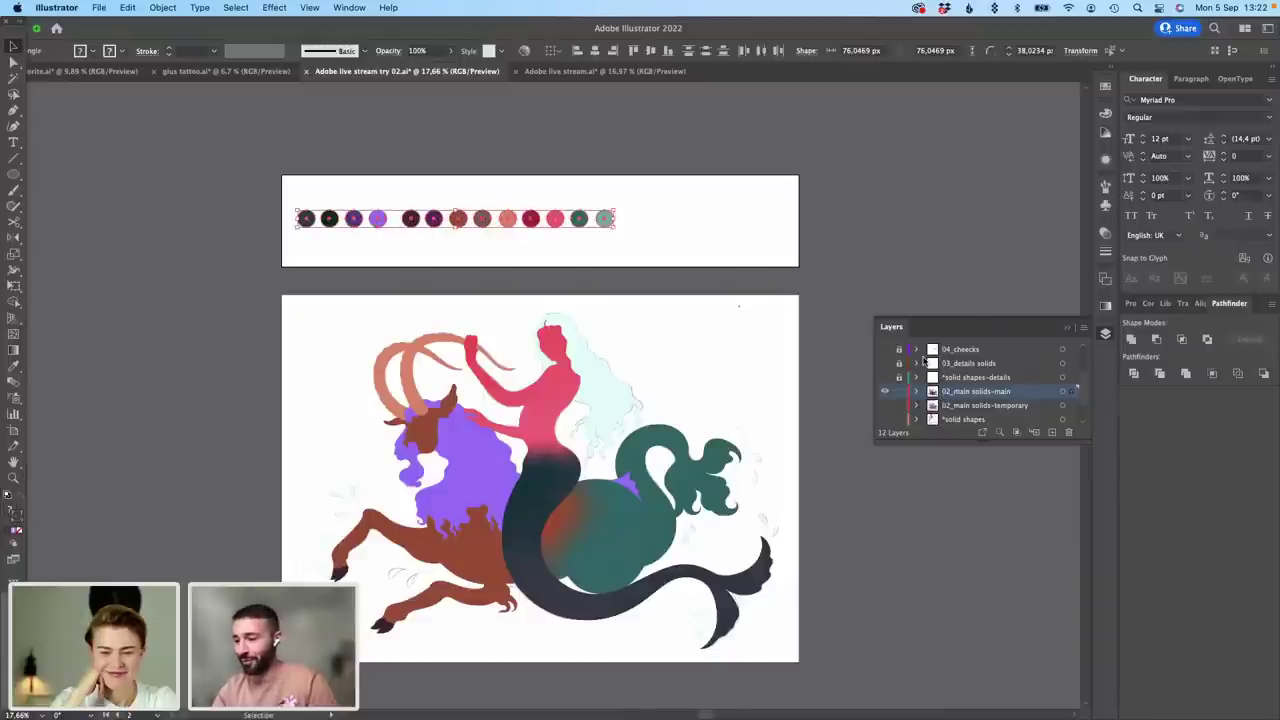
{"action": "left_click", "coordinate": [950, 250]}
{"action": "left_click_drag", "start_coordinate": [949, 240], "coordinate": [843, 220]}
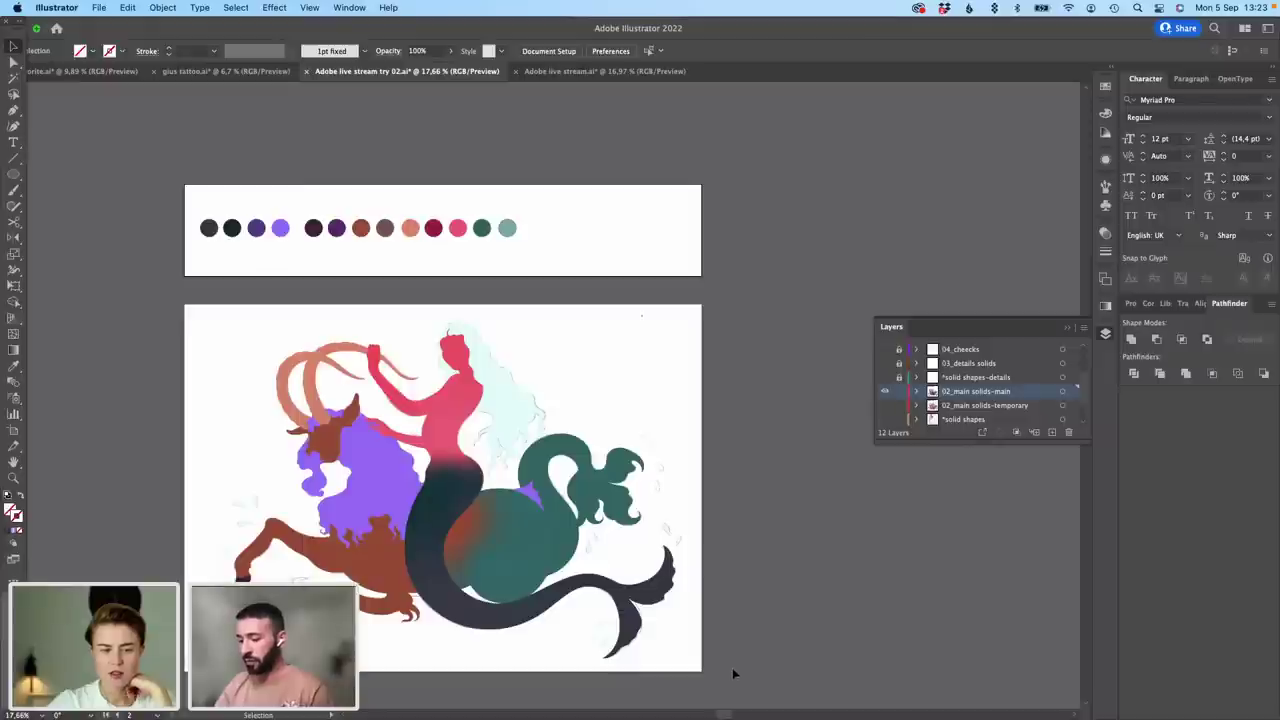
Step: Set the opacity of all the siren and goat shapes to 50%
{"action": "key", "text": "super+a"}
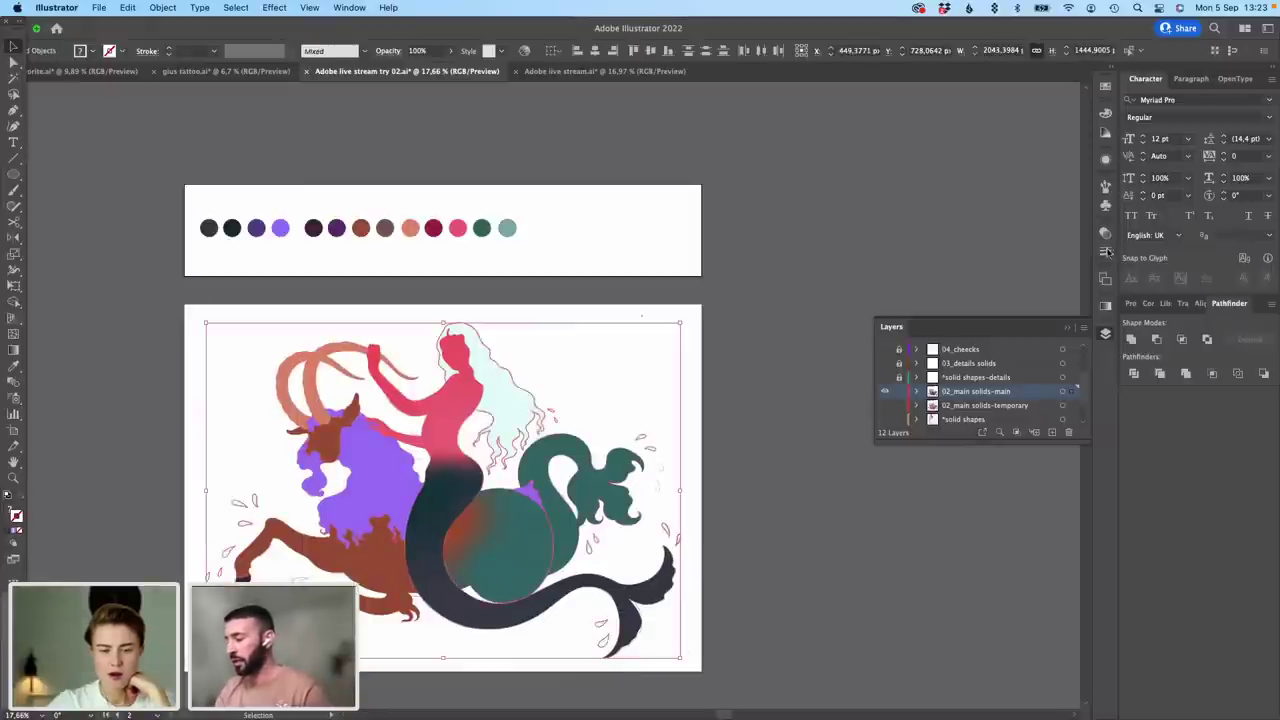
{"action": "left_click", "coordinate": [1106, 234]}
{"action": "left_click", "coordinate": [1047, 246]}
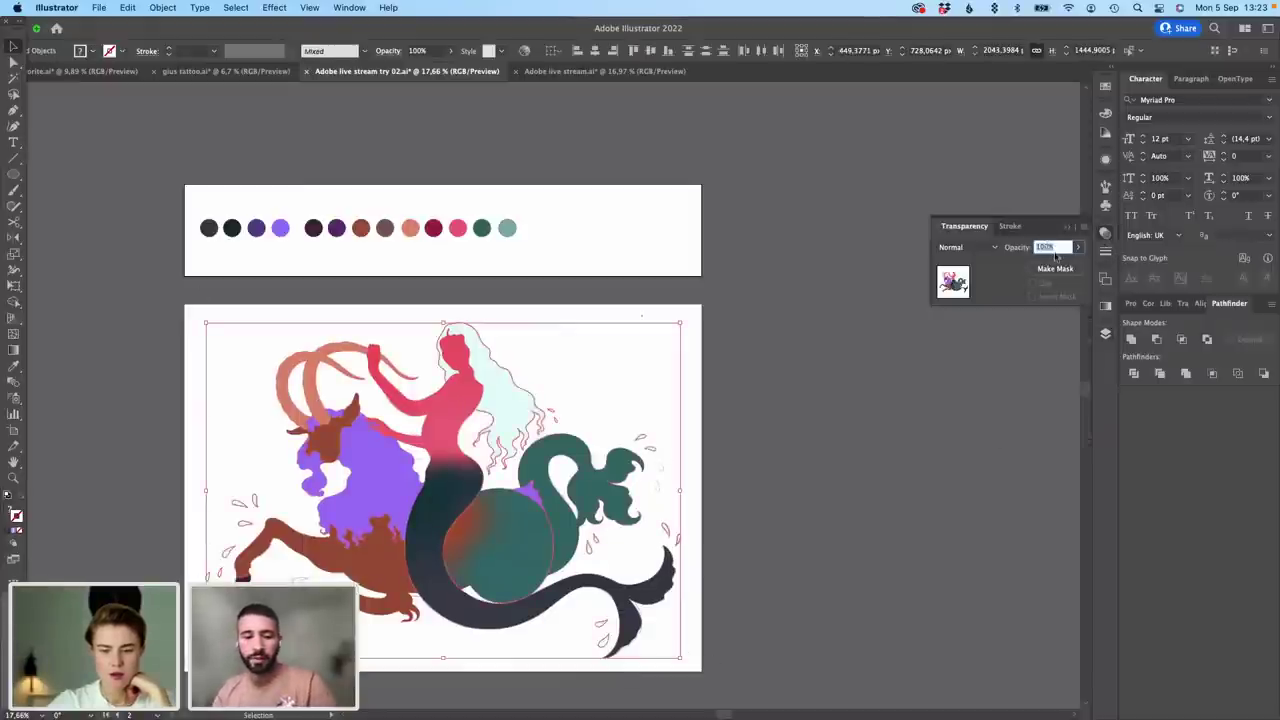
{"action": "type", "text": "50"}
{"action": "key", "text": "Return"}
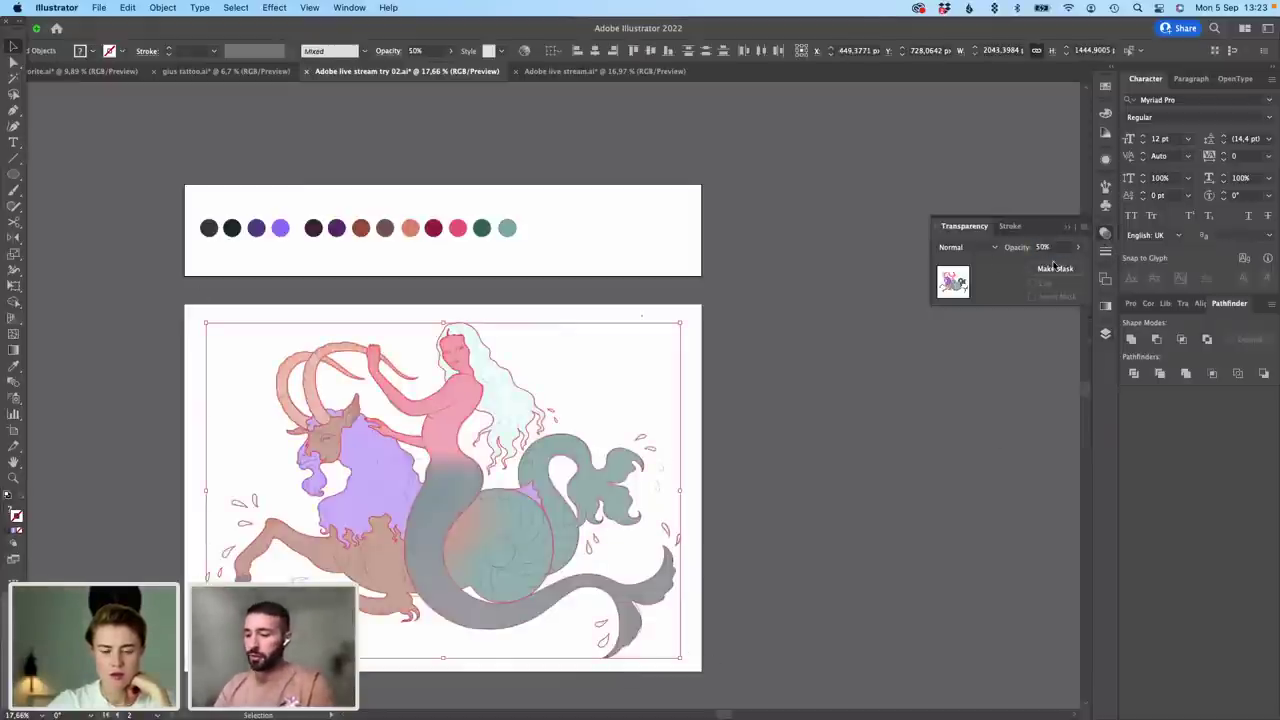
{"action": "left_click", "coordinate": [110, 178]}
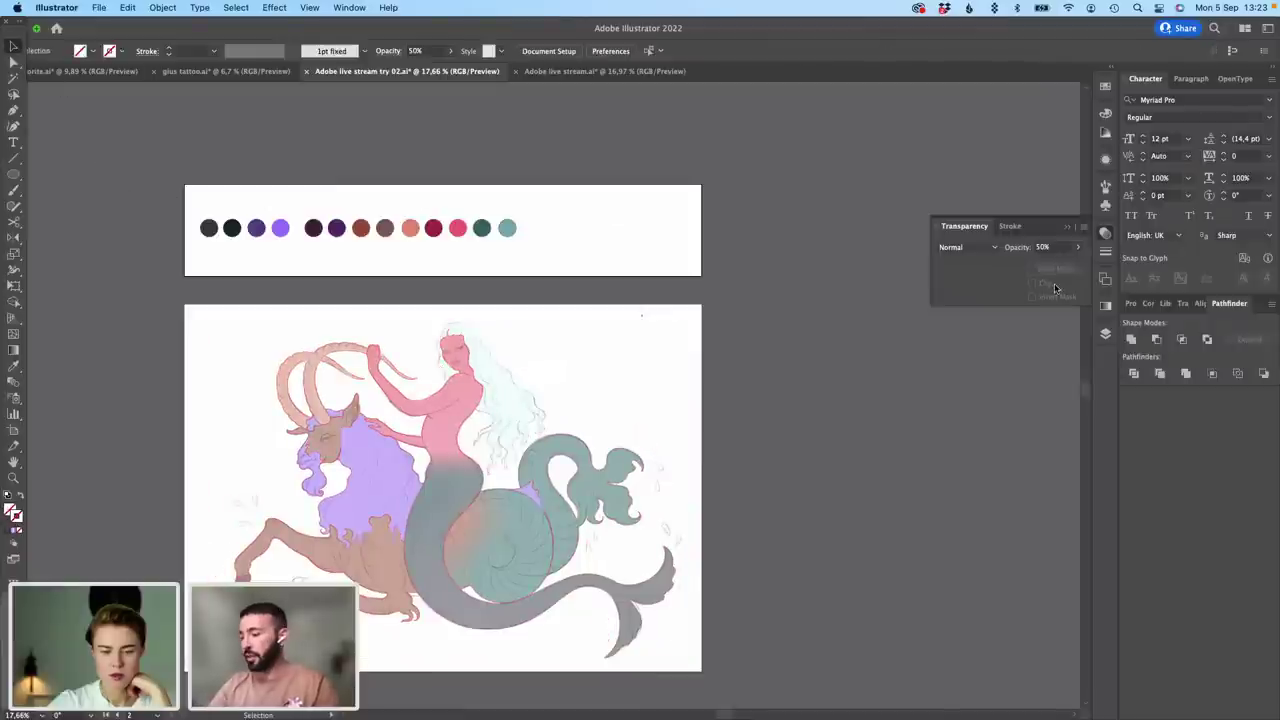
Step: Lock the 02_main solids-main layer and create a new layer named "*details solid" above it
{"action": "left_click", "coordinate": [1106, 334]}
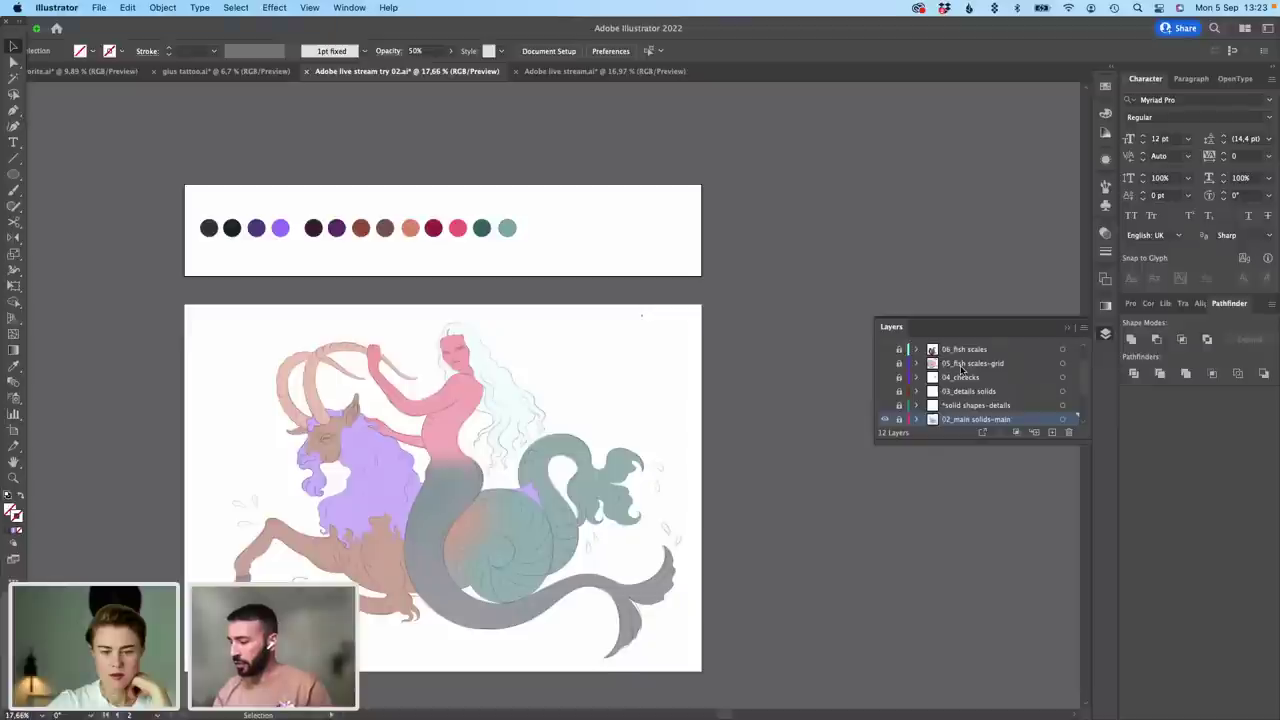
{"action": "left_click", "coordinate": [1084, 331]}
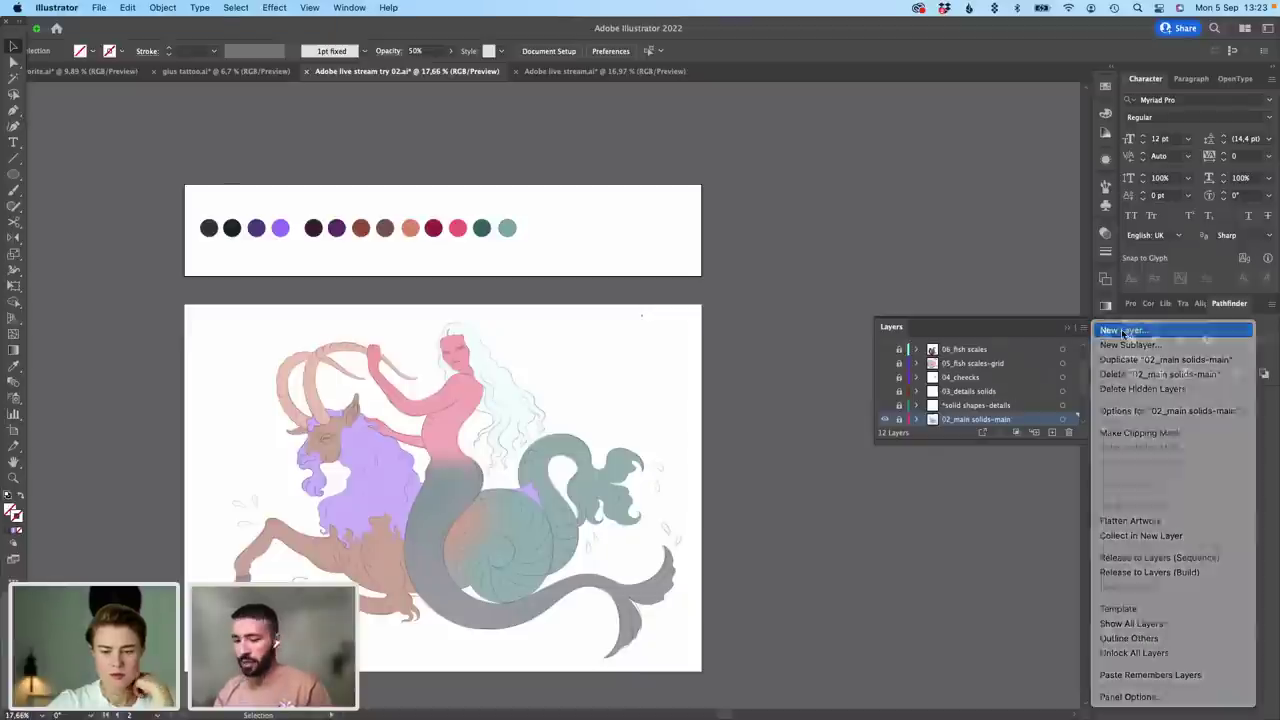
{"action": "left_click", "coordinate": [1121, 329]}
{"action": "type", "text": "**"}
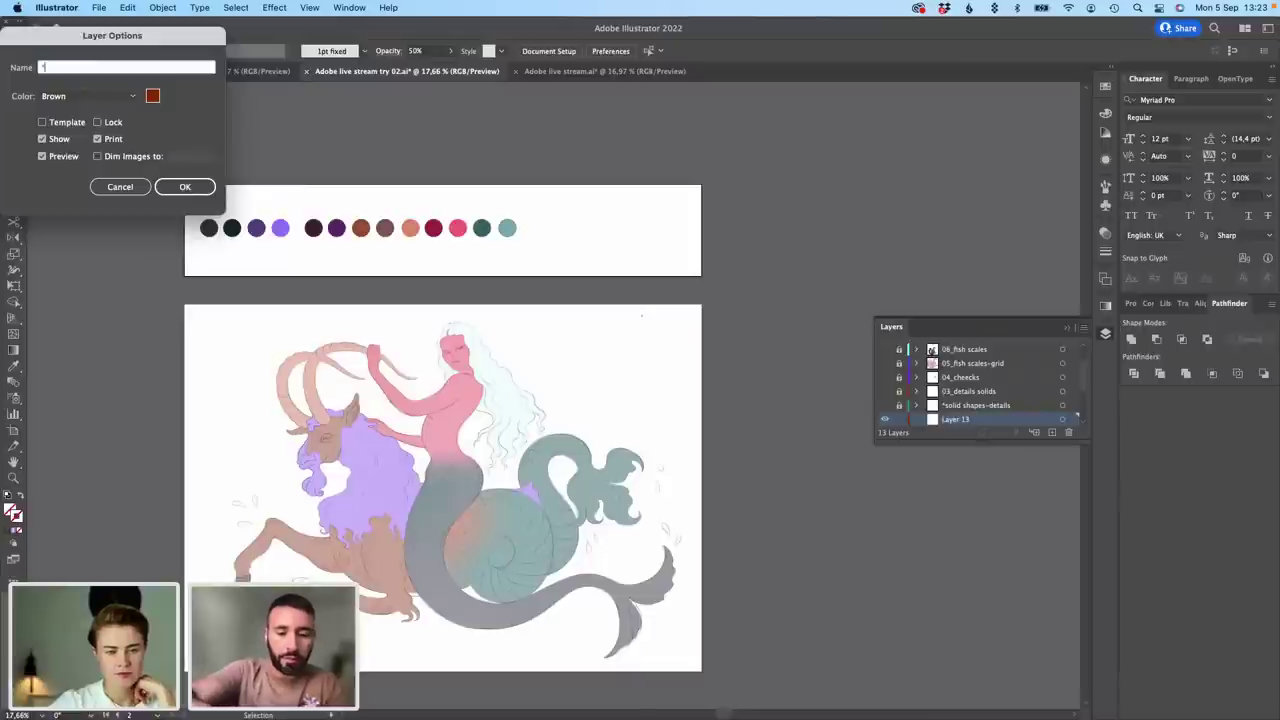
{"action": "type", "text": "details solid"}
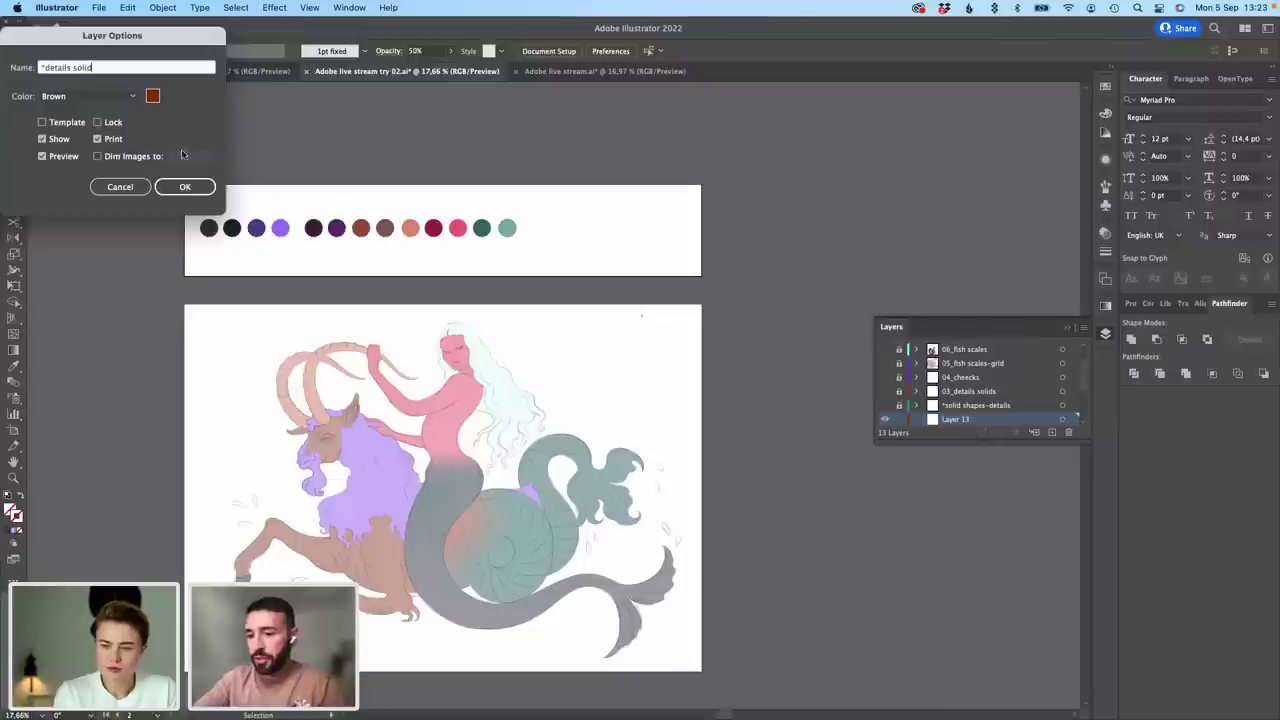
{"action": "left_click", "coordinate": [185, 187]}
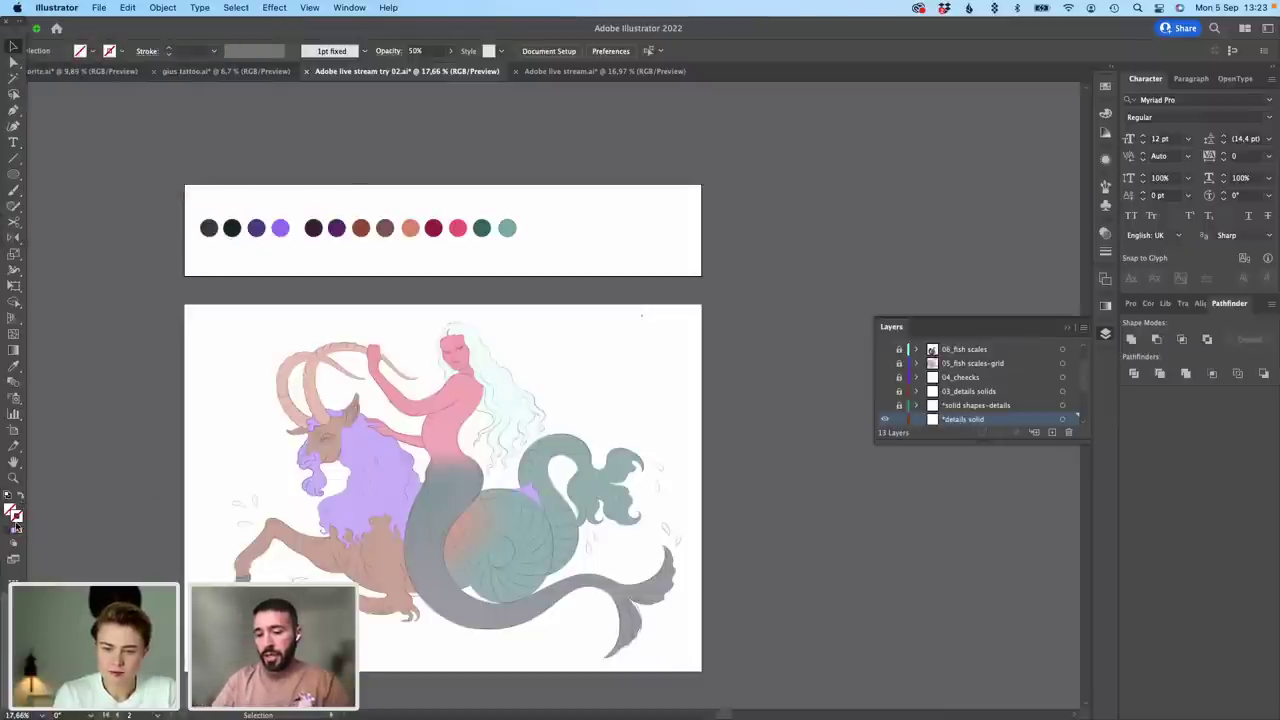
Step: Set up the Paintbrush tool with a black stroke for tracing the siren's facial details
{"action": "scroll", "coordinate": [491, 356], "scroll_direction": "up", "scroll_amount": 8}
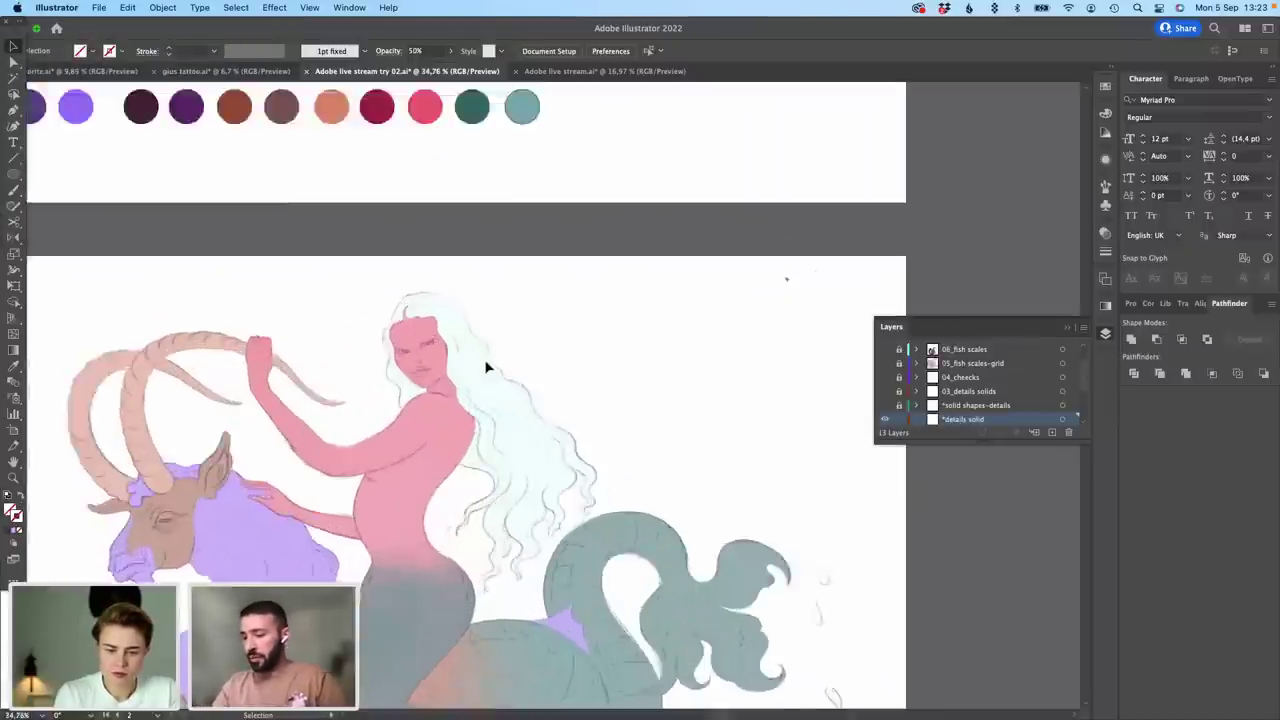
{"action": "double_click", "coordinate": [11, 511]}
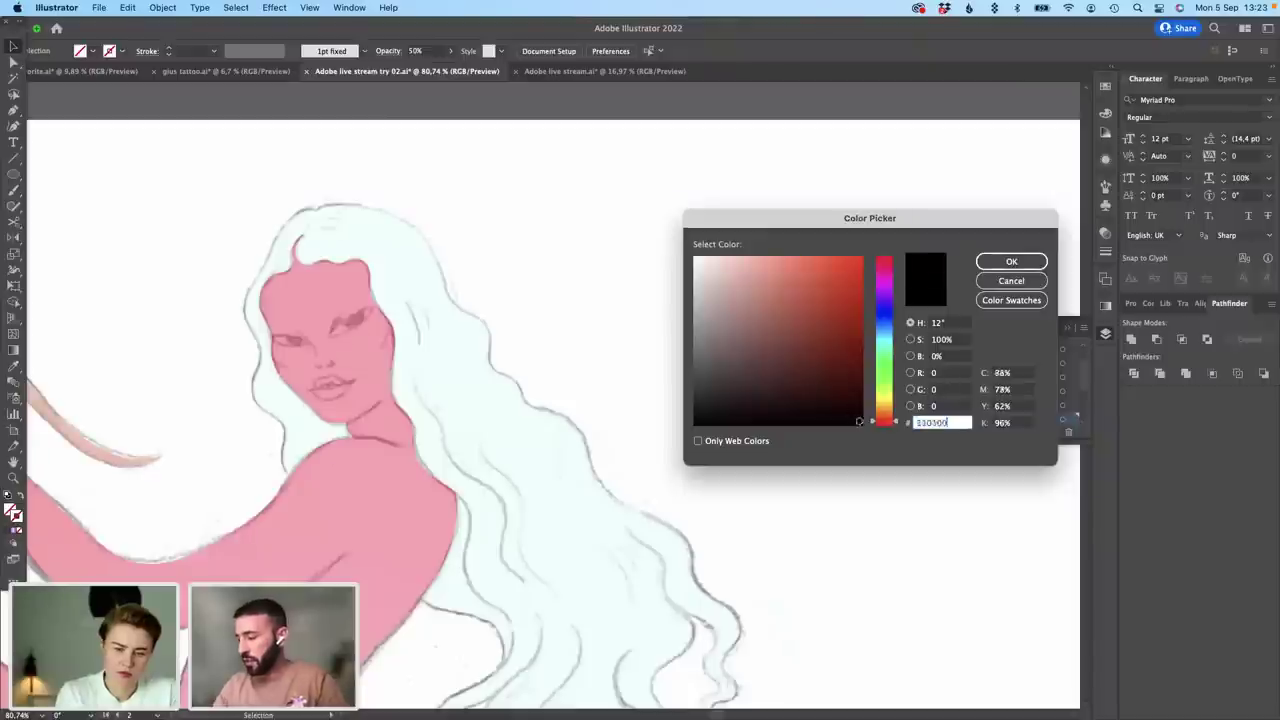
{"action": "left_click", "coordinate": [1011, 261]}
{"action": "left_click", "coordinate": [14, 190]}
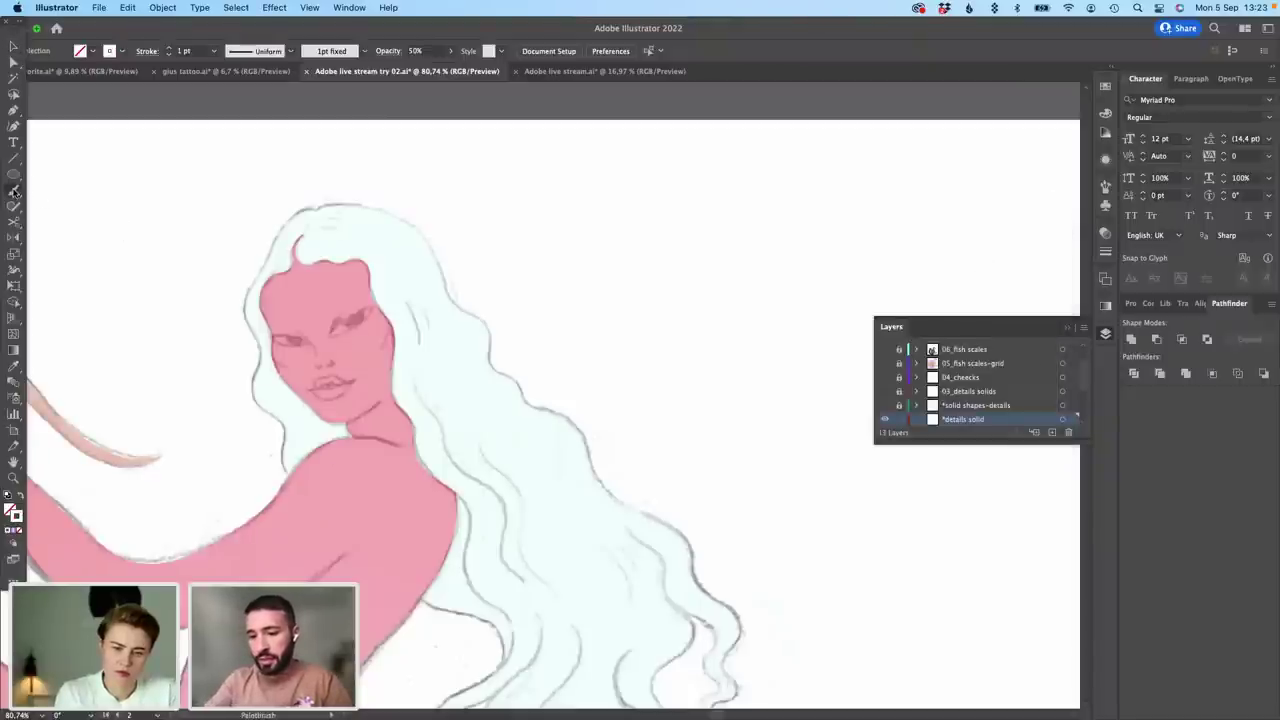
{"action": "scroll", "coordinate": [358, 318], "scroll_direction": "up", "scroll_amount": 3}
{"action": "scroll", "coordinate": [358, 318], "scroll_direction": "up", "scroll_amount": 5}
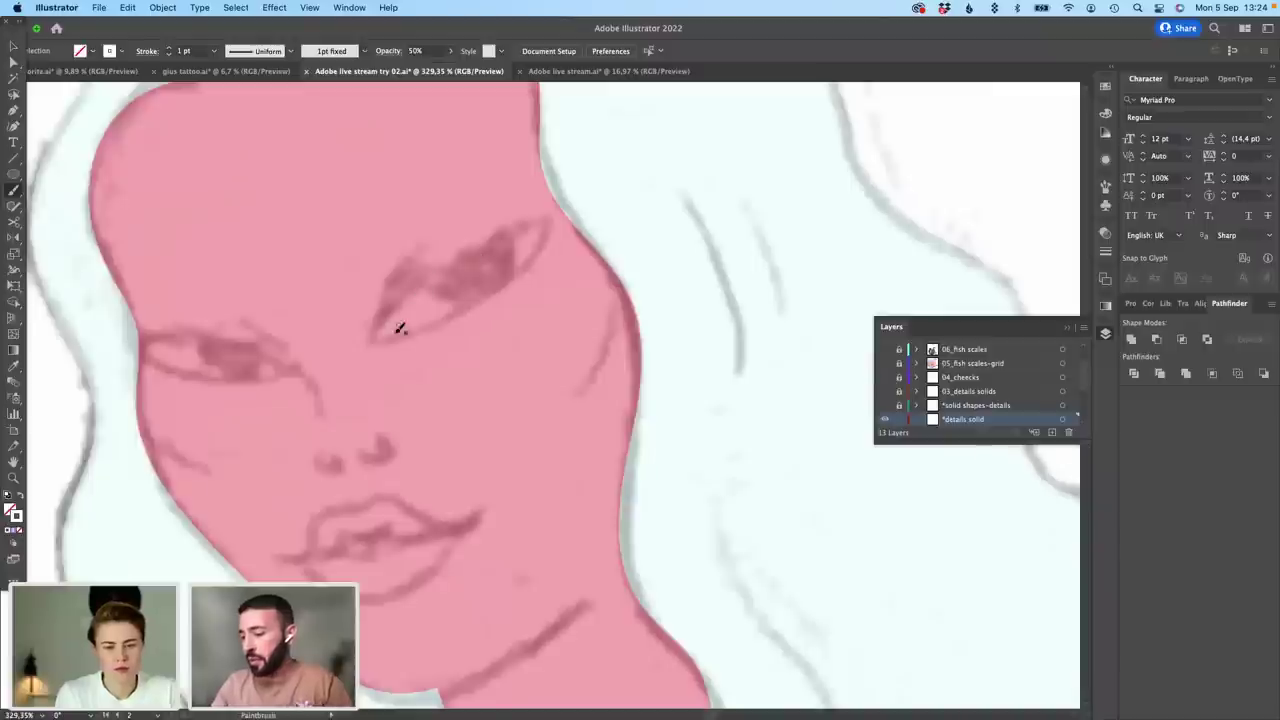
{"action": "mouse_move", "coordinate": [371, 352]}
{"action": "left_mouse_down"}
{"action": "mouse_move", "coordinate": [388, 318]}
{"action": "mouse_move", "coordinate": [466, 244]}
{"action": "left_mouse_up"}
{"action": "key", "text": "super+z"}
{"action": "double_click", "coordinate": [17, 515]}
{"action": "type", "text": "000000"}
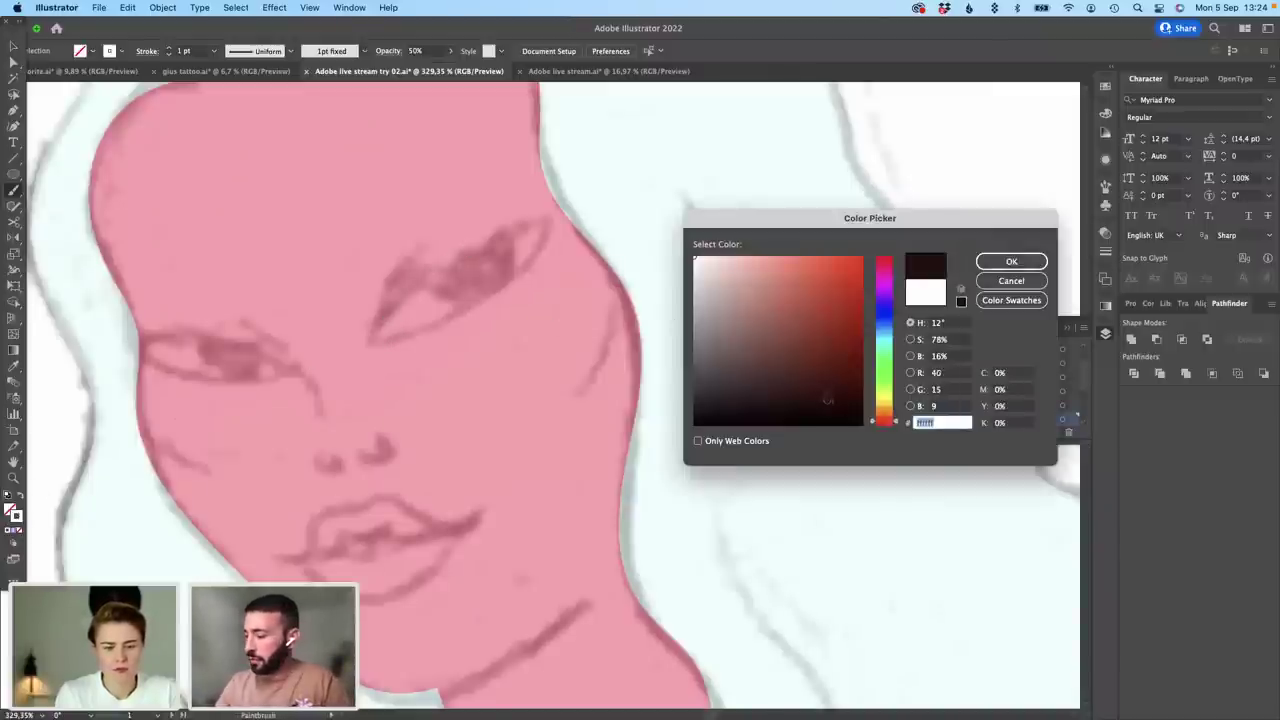
{"action": "left_click", "coordinate": [1011, 261]}
Step: Set the opacity for new strokes to 100% and keep the 1pt fixed brush for the Paintbrush
{"action": "left_click", "coordinate": [1105, 236]}
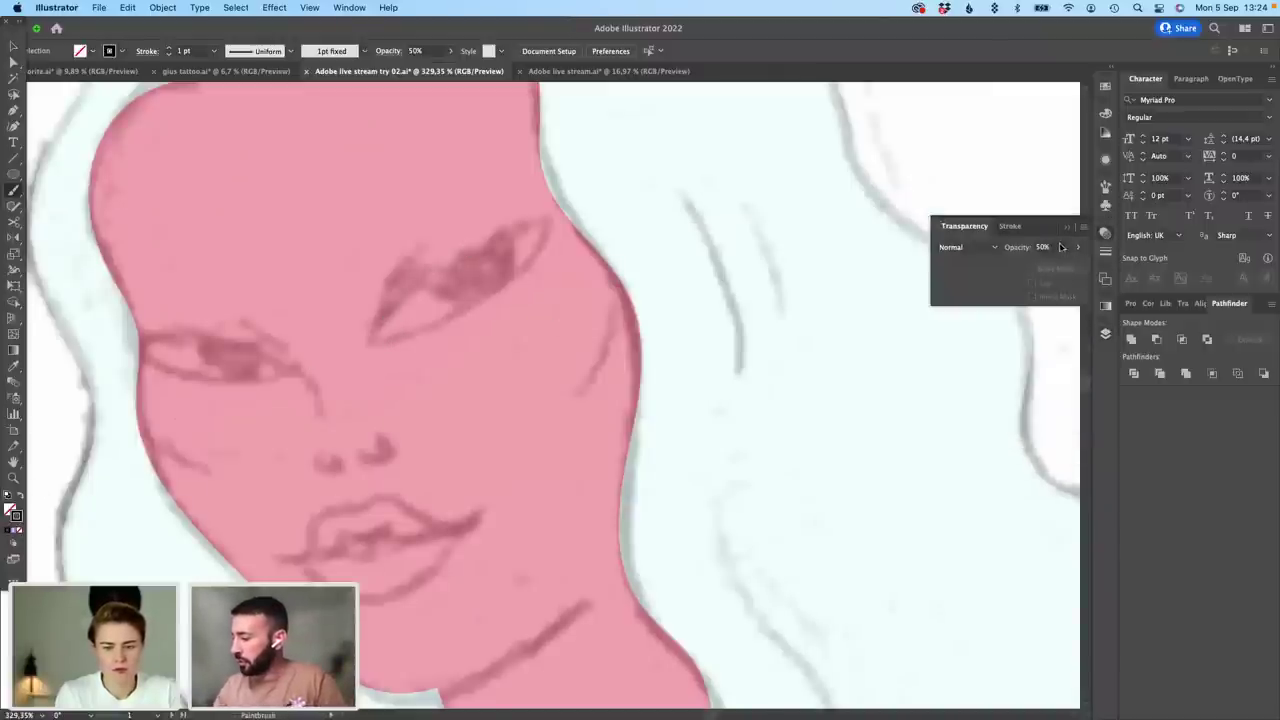
{"action": "left_click", "coordinate": [1078, 247]}
{"action": "left_click_drag", "start_coordinate": [1052, 263], "coordinate": [1078, 264]}
{"action": "left_click", "coordinate": [989, 357]}
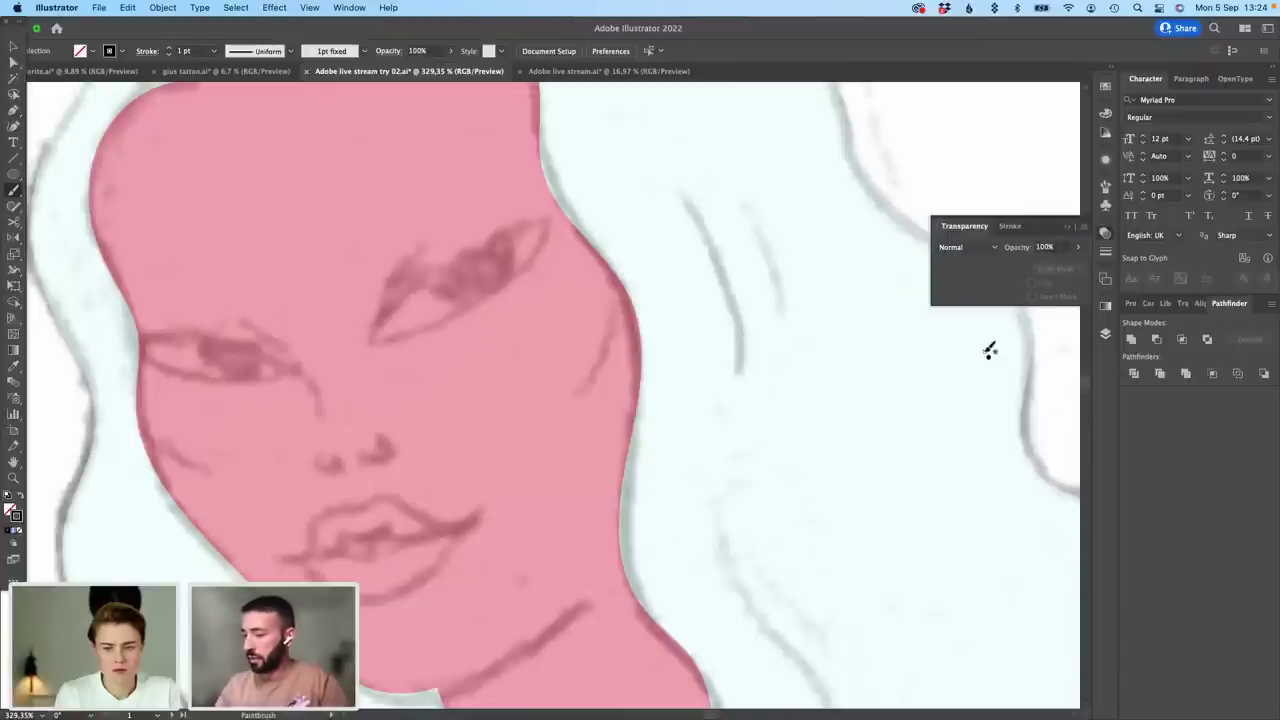
{"action": "key", "text": "super+z"}
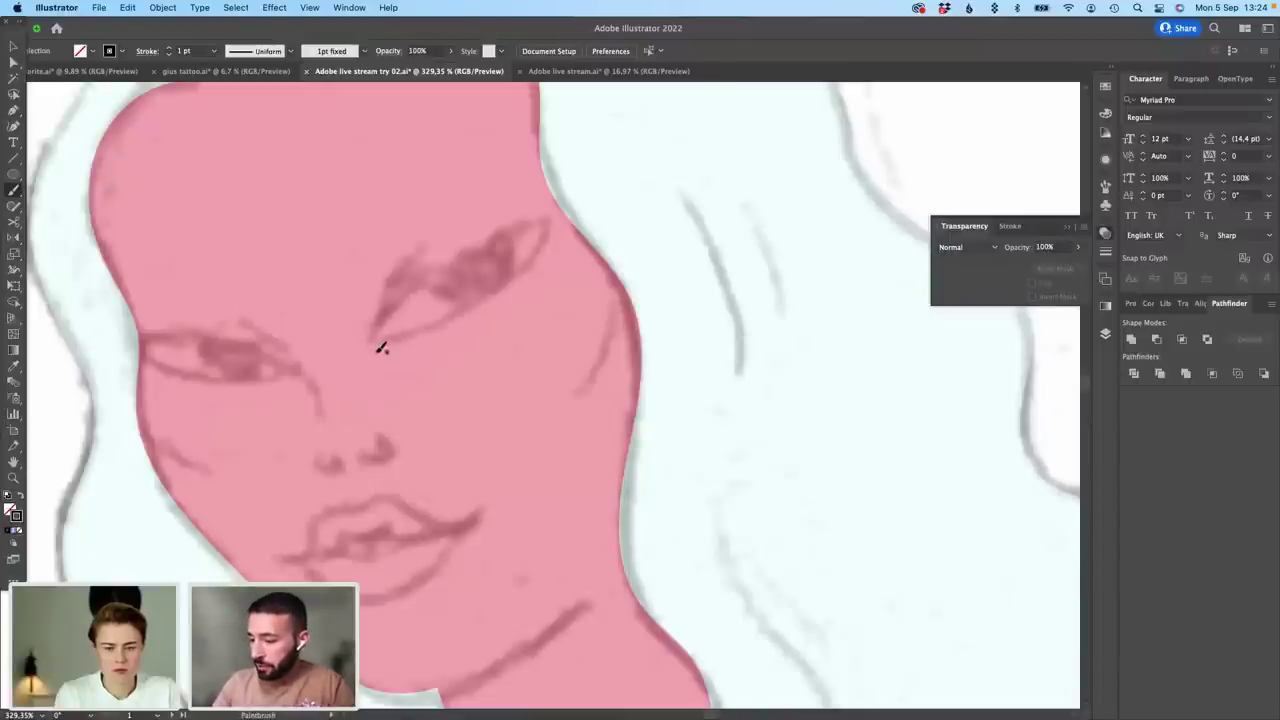
{"action": "left_click", "coordinate": [330, 51]}
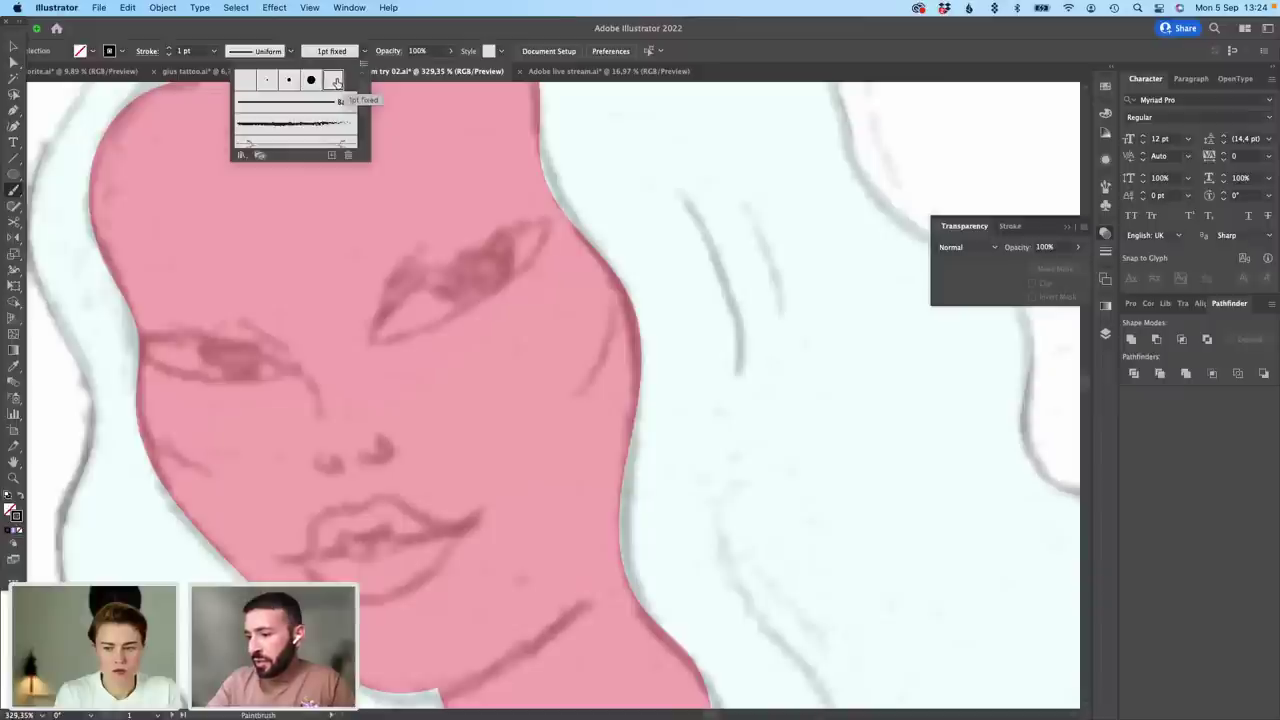
{"action": "left_click", "coordinate": [660, 242]}
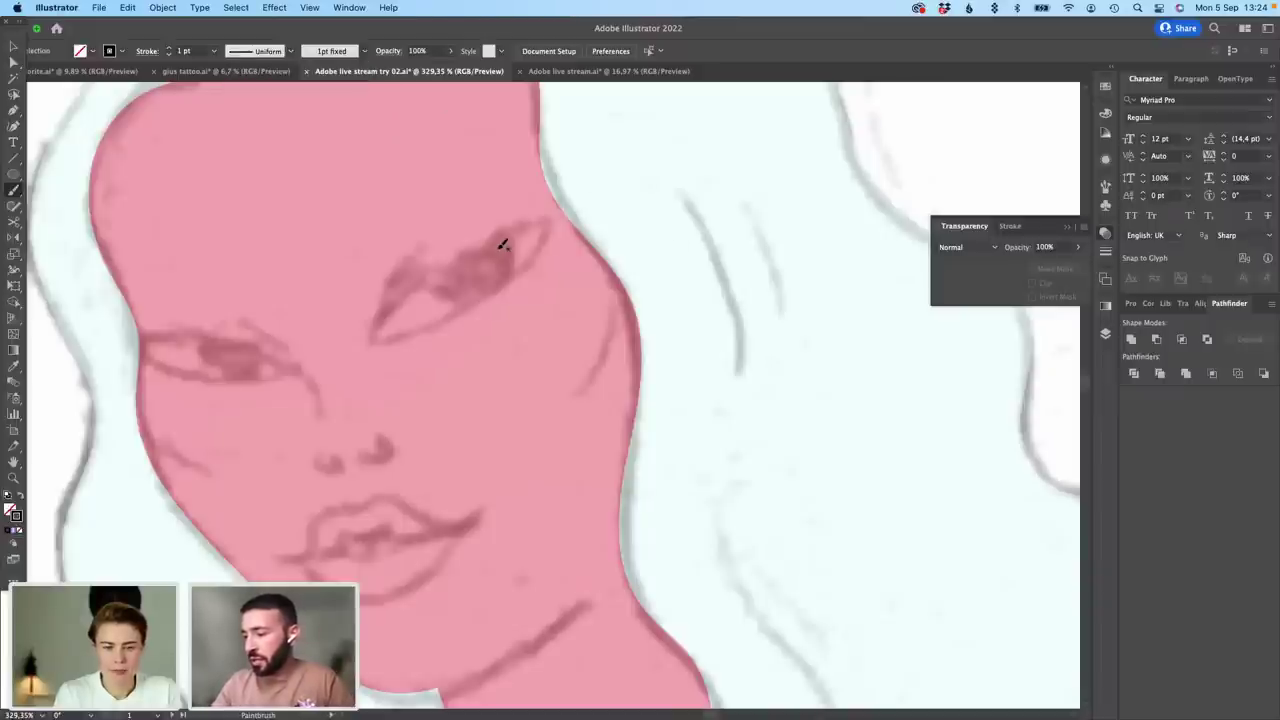
Step: Paint the upper and lower lid lines and both iris edges of the siren's right-hand eye over the sketch
{"action": "mouse_move", "coordinate": [375, 350]}
{"action": "left_mouse_down"}
{"action": "mouse_move", "coordinate": [427, 270]}
{"action": "mouse_move", "coordinate": [549, 215]}
{"action": "left_mouse_up"}
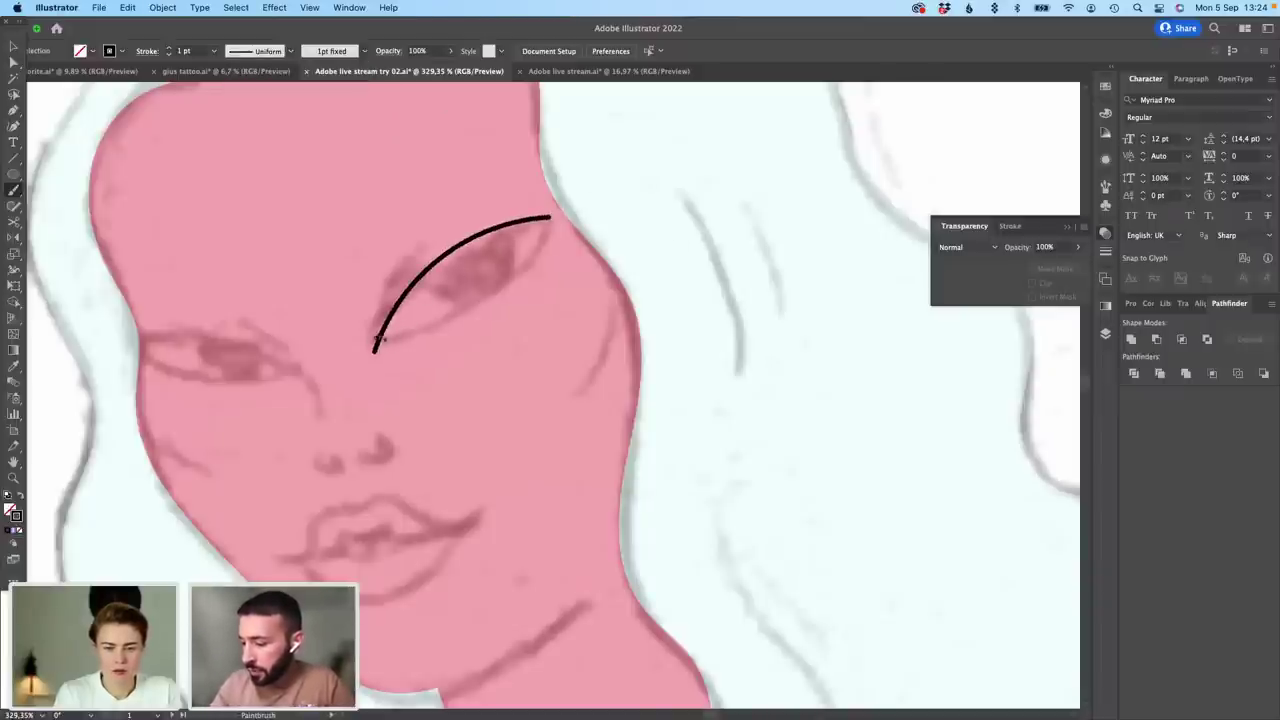
{"action": "mouse_move", "coordinate": [368, 346]}
{"action": "left_mouse_down"}
{"action": "mouse_move", "coordinate": [485, 300]}
{"action": "mouse_move", "coordinate": [548, 214]}
{"action": "left_mouse_up"}
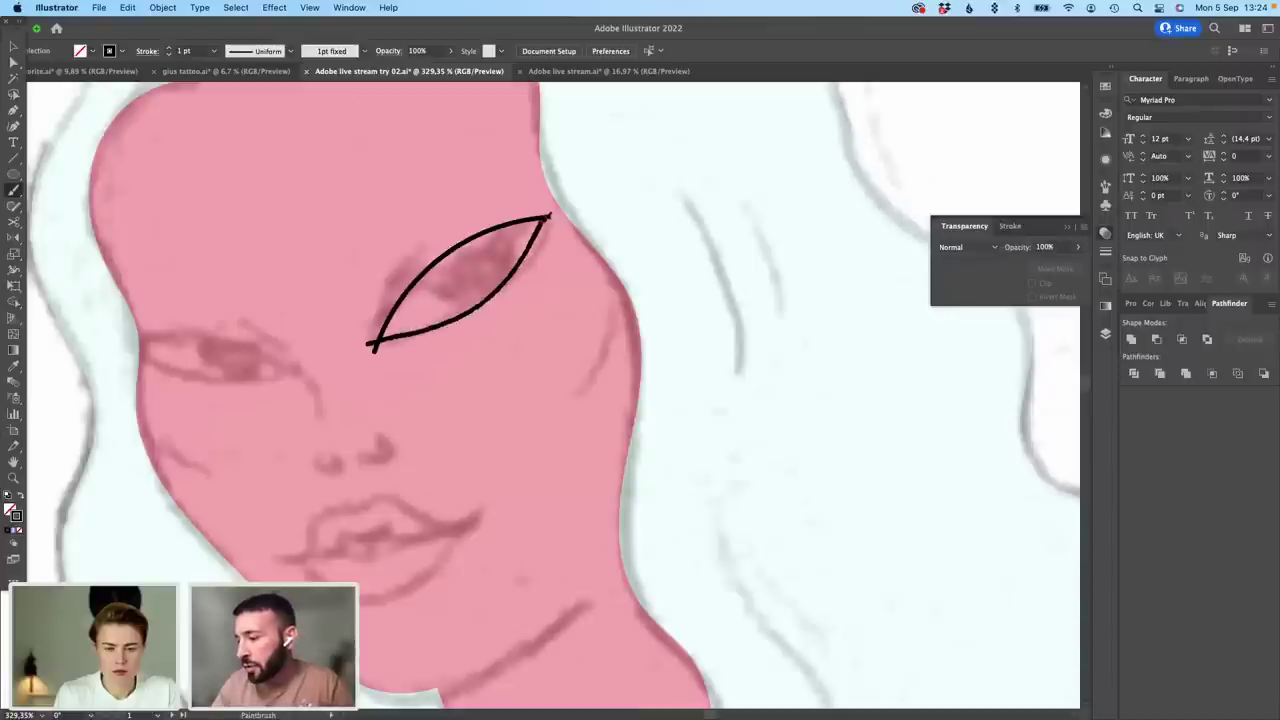
{"action": "mouse_move", "coordinate": [416, 264]}
{"action": "left_mouse_down"}
{"action": "mouse_move", "coordinate": [463, 304]}
{"action": "mouse_move", "coordinate": [492, 298]}
{"action": "mouse_move", "coordinate": [513, 271]}
{"action": "mouse_move", "coordinate": [487, 213]}
{"action": "left_mouse_up"}
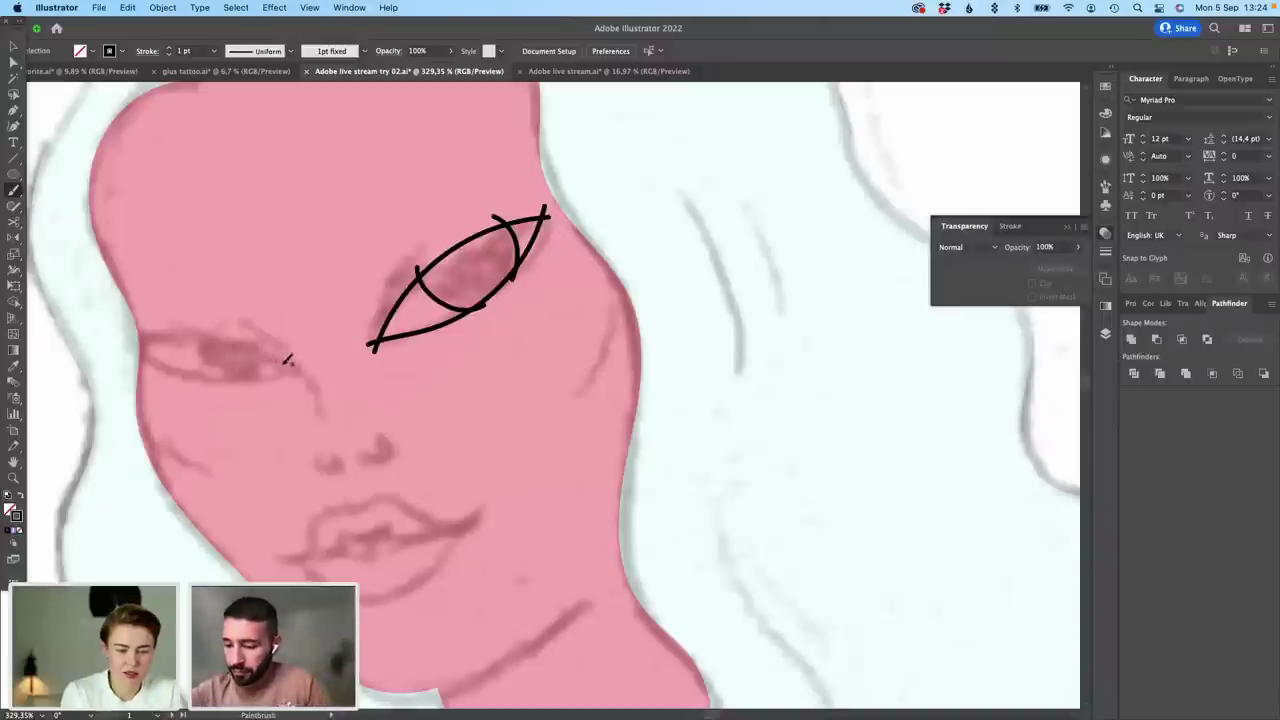
Step: Paint the lid lines of the siren's left-hand eye and extend both curves so they cross at the inner corner
{"action": "mouse_move", "coordinate": [148, 346]}
{"action": "left_mouse_down"}
{"action": "mouse_move", "coordinate": [214, 329]}
{"action": "mouse_move", "coordinate": [291, 365]}
{"action": "mouse_move", "coordinate": [228, 378]}
{"action": "mouse_move", "coordinate": [138, 333]}
{"action": "left_mouse_up"}
{"action": "left_click", "coordinate": [13, 46]}
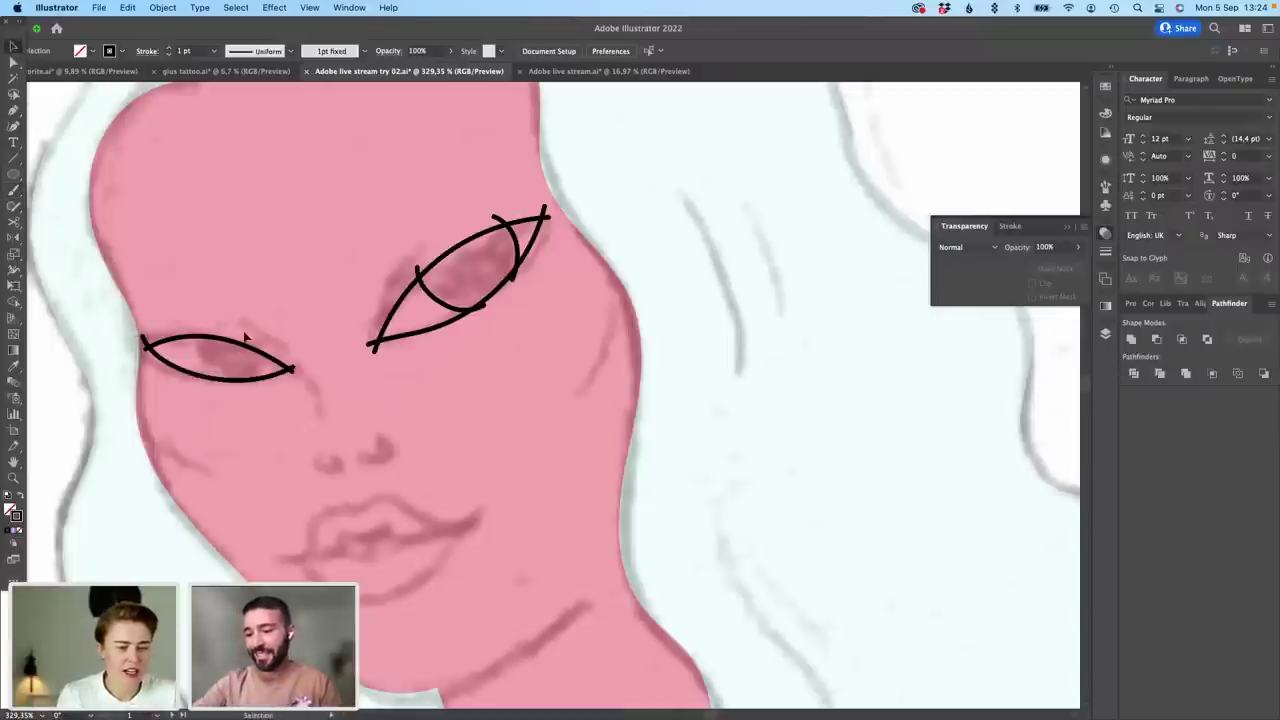
{"action": "left_click", "coordinate": [246, 342]}
{"action": "left_click_drag", "start_coordinate": [294, 337], "coordinate": [301, 331]}
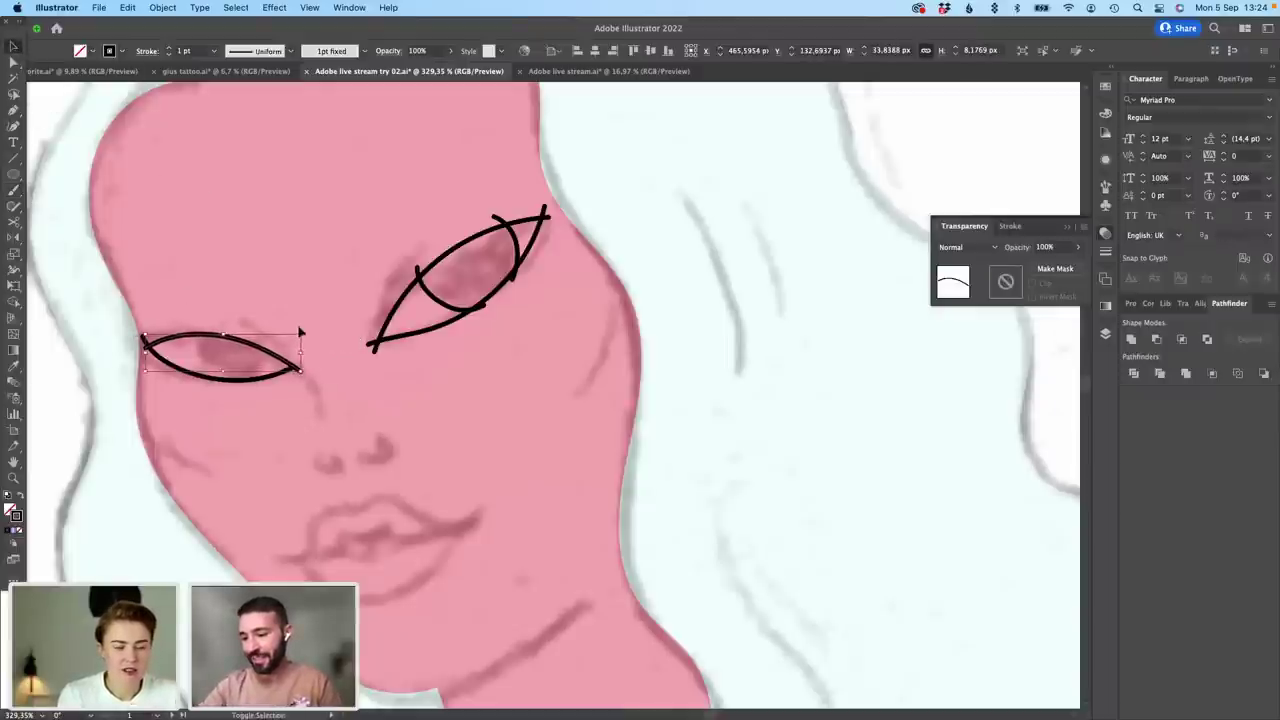
{"action": "left_click", "coordinate": [180, 160]}
{"action": "left_click", "coordinate": [14, 62]}
{"action": "left_click", "coordinate": [295, 371]}
{"action": "scroll", "coordinate": [296, 371], "scroll_direction": "up", "scroll_amount": 5}
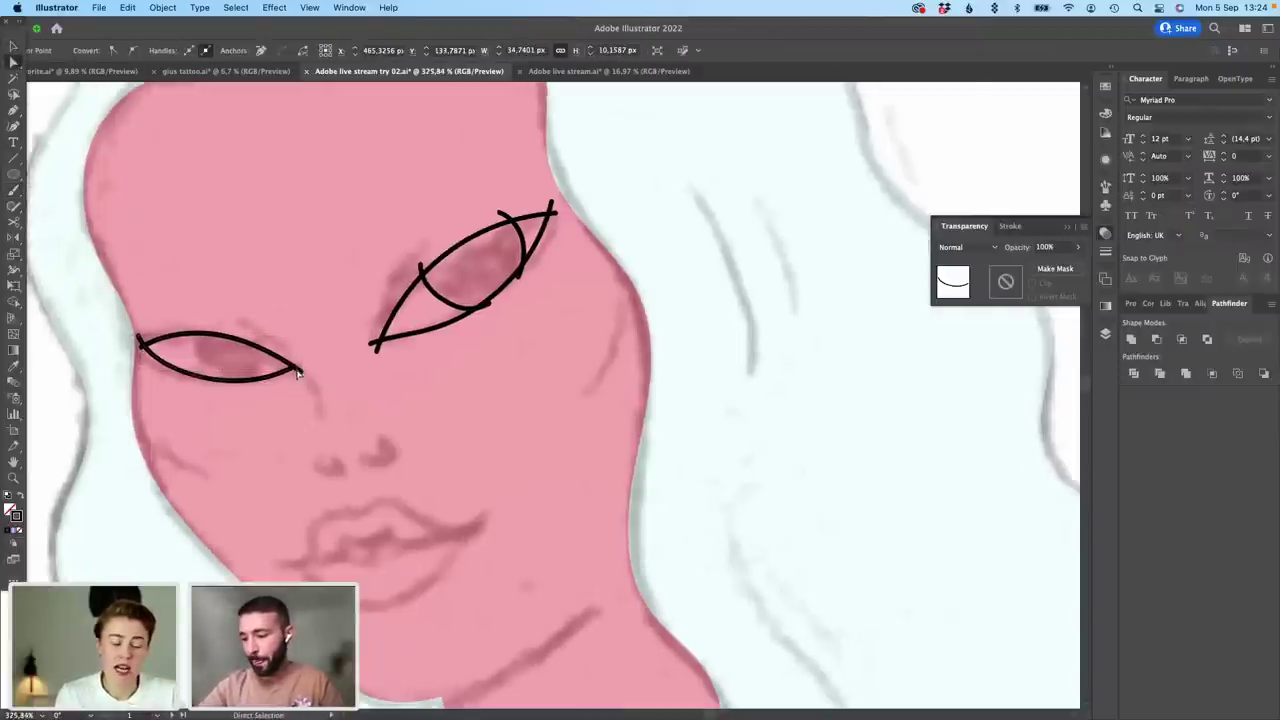
{"action": "left_click_drag", "start_coordinate": [293, 369], "coordinate": [310, 365]}
{"action": "left_click", "coordinate": [279, 333]}
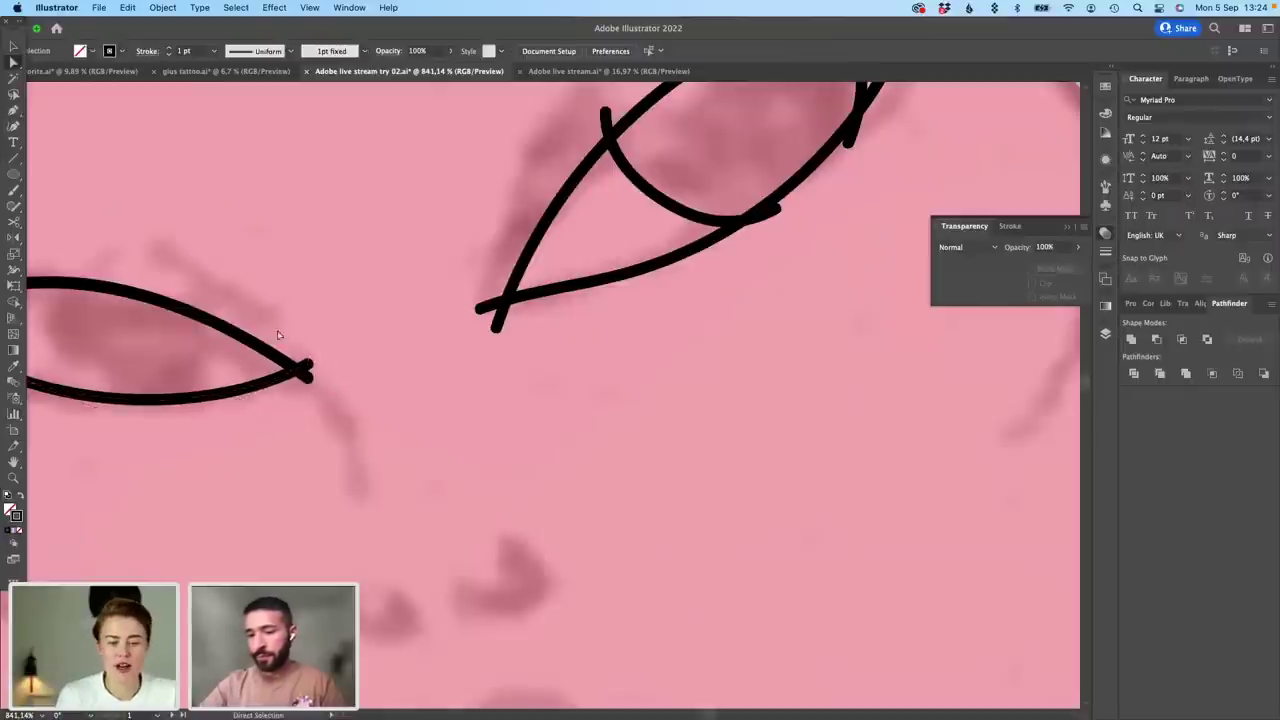
Step: Paint both iris edges of the siren's left-hand eye over the sketch with the Paintbrush
{"action": "left_click_drag", "start_coordinate": [152, 198], "coordinate": [349, 184]}
{"action": "left_click", "coordinate": [14, 189]}
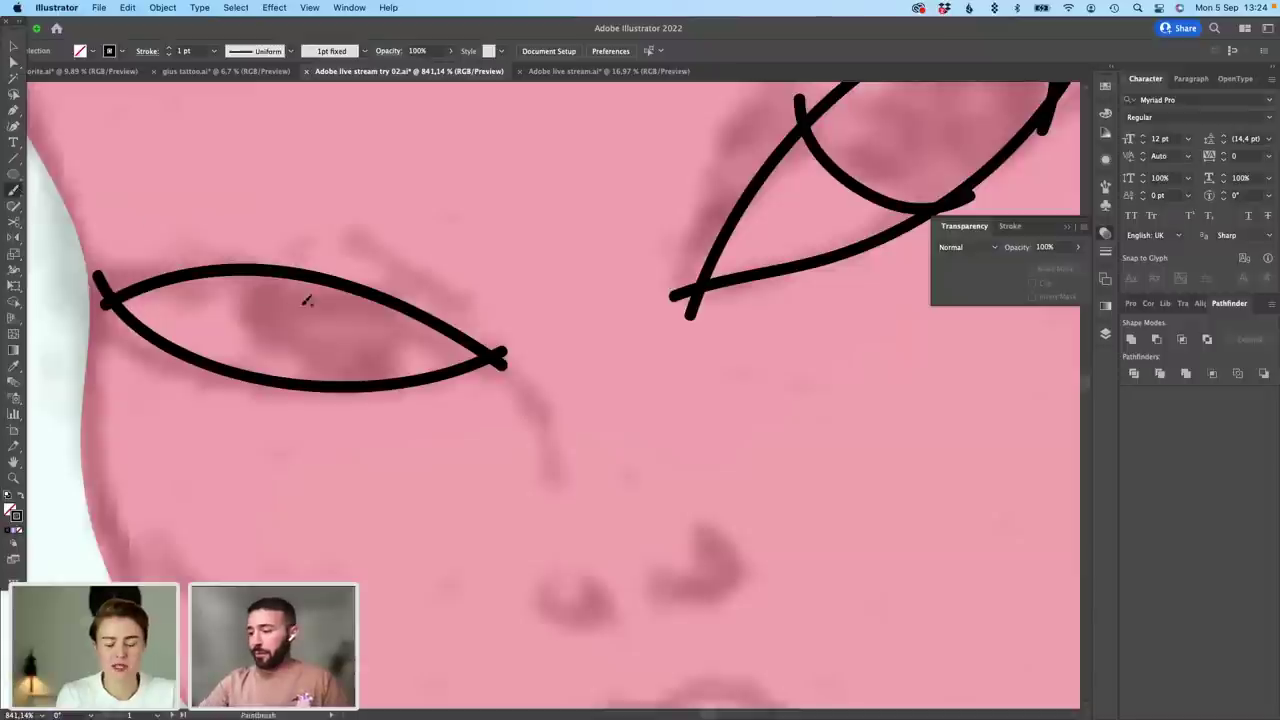
{"action": "scroll", "coordinate": [306, 297], "scroll_direction": "down", "scroll_amount": 3}
{"action": "scroll", "coordinate": [337, 257], "scroll_direction": "up", "scroll_amount": 1}
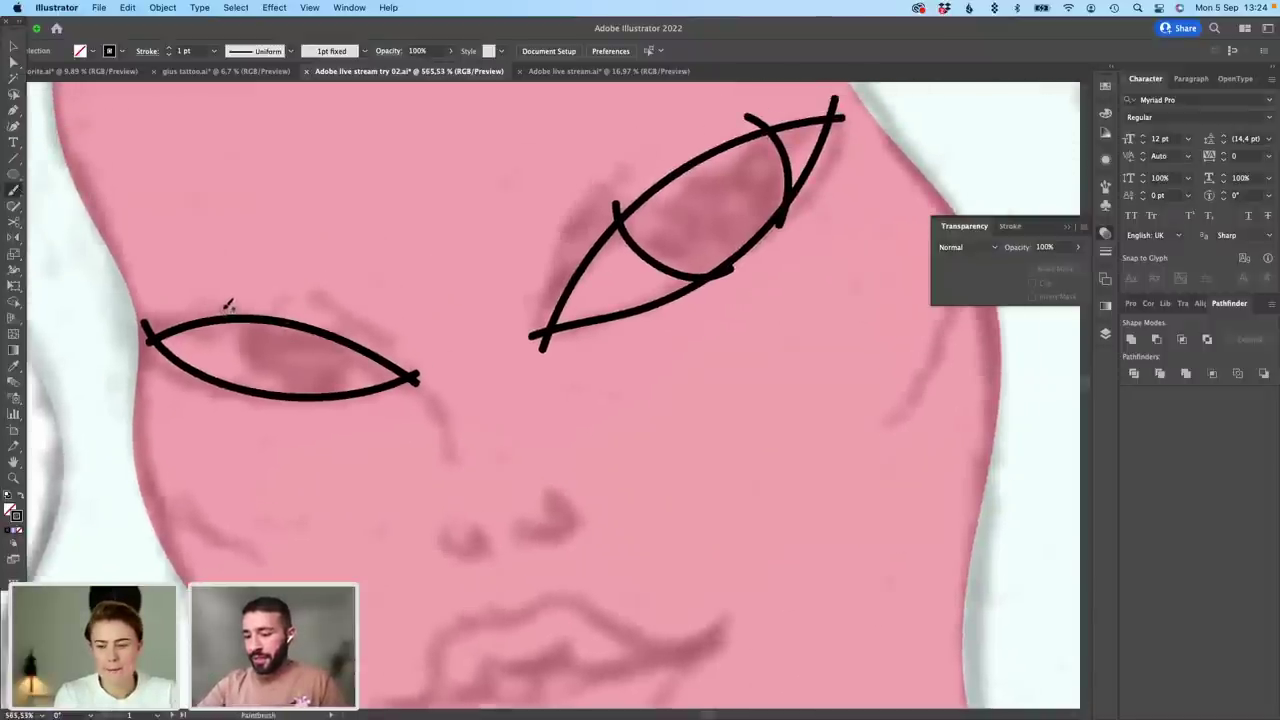
{"action": "mouse_move", "coordinate": [222, 308]}
{"action": "left_mouse_down"}
{"action": "mouse_move", "coordinate": [248, 384]}
{"action": "mouse_move", "coordinate": [280, 400]}
{"action": "left_mouse_up"}
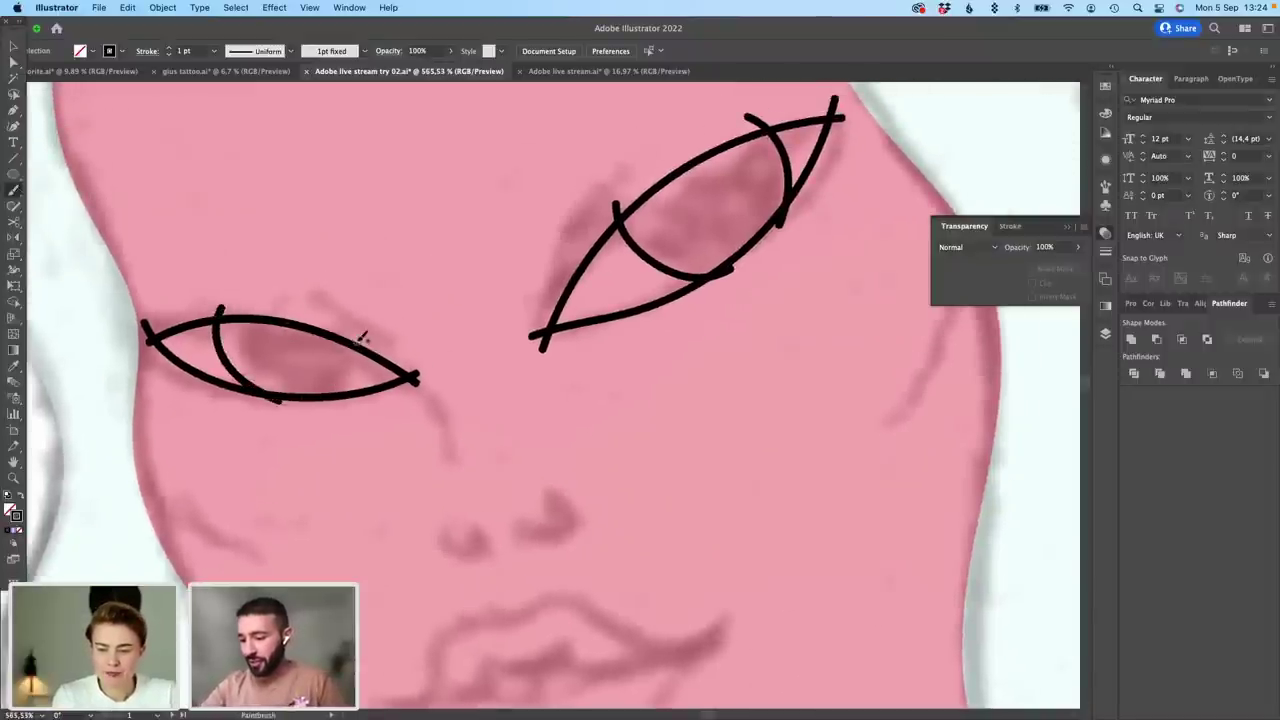
{"action": "mouse_move", "coordinate": [356, 333]}
{"action": "left_mouse_down"}
{"action": "mouse_move", "coordinate": [364, 350]}
{"action": "mouse_move", "coordinate": [305, 402]}
{"action": "left_mouse_up"}
Step: Paint the wavy outer contour of the upper lip from one mouth corner to the other, redoing the first attempt
{"action": "scroll", "coordinate": [305, 401], "scroll_direction": "down", "scroll_amount": 3}
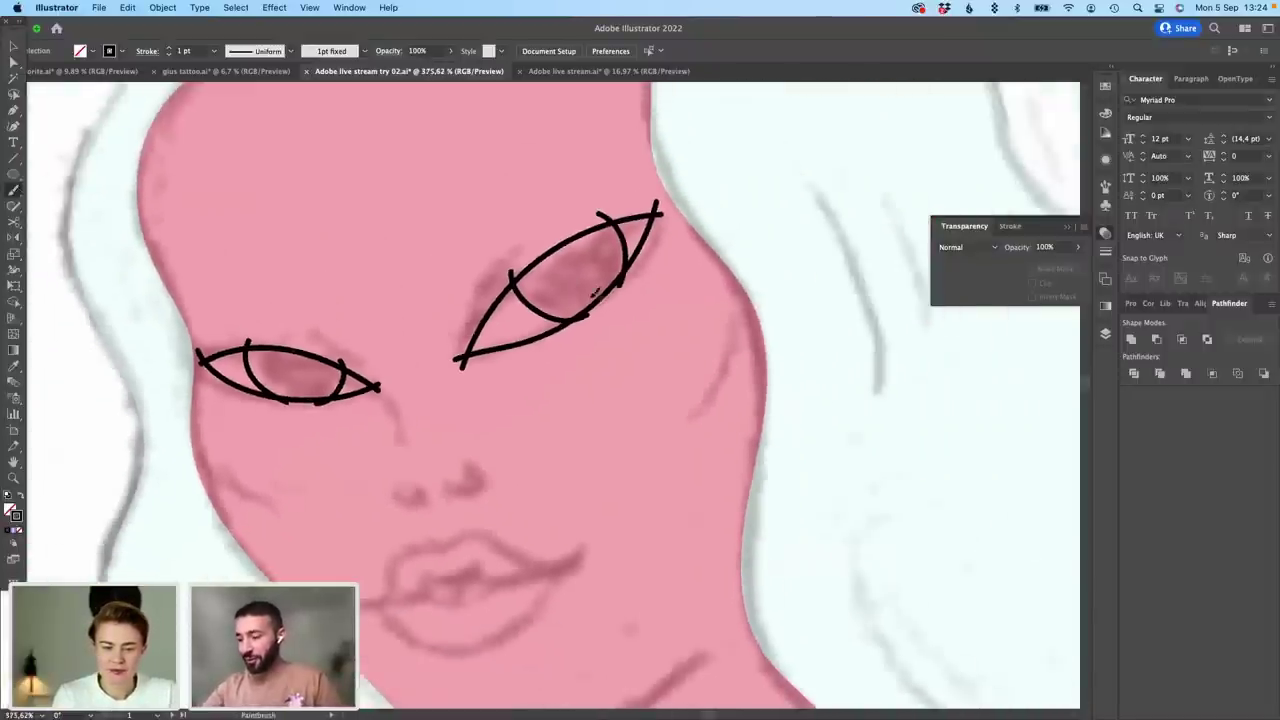
{"action": "left_click_drag", "start_coordinate": [242, 330], "coordinate": [155, 256]}
{"action": "left_click_drag", "start_coordinate": [418, 339], "coordinate": [409, 270]}
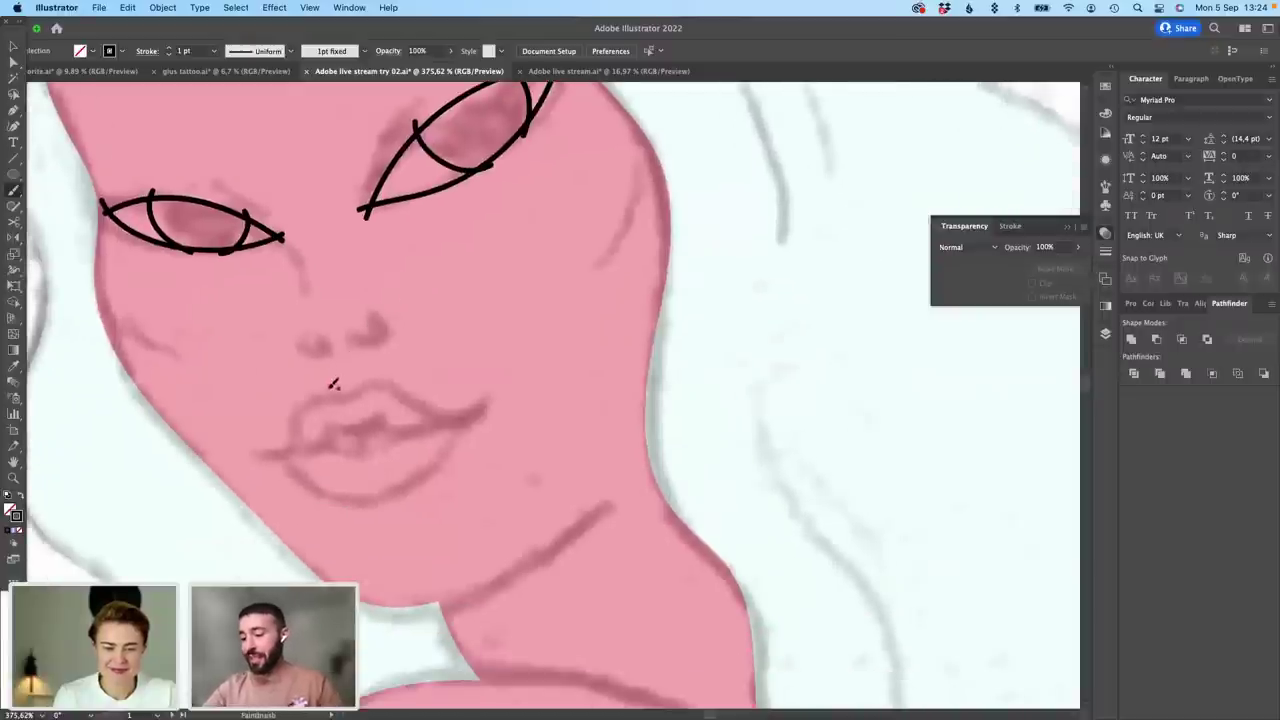
{"action": "scroll", "coordinate": [428, 389], "scroll_direction": "up", "scroll_amount": 3}
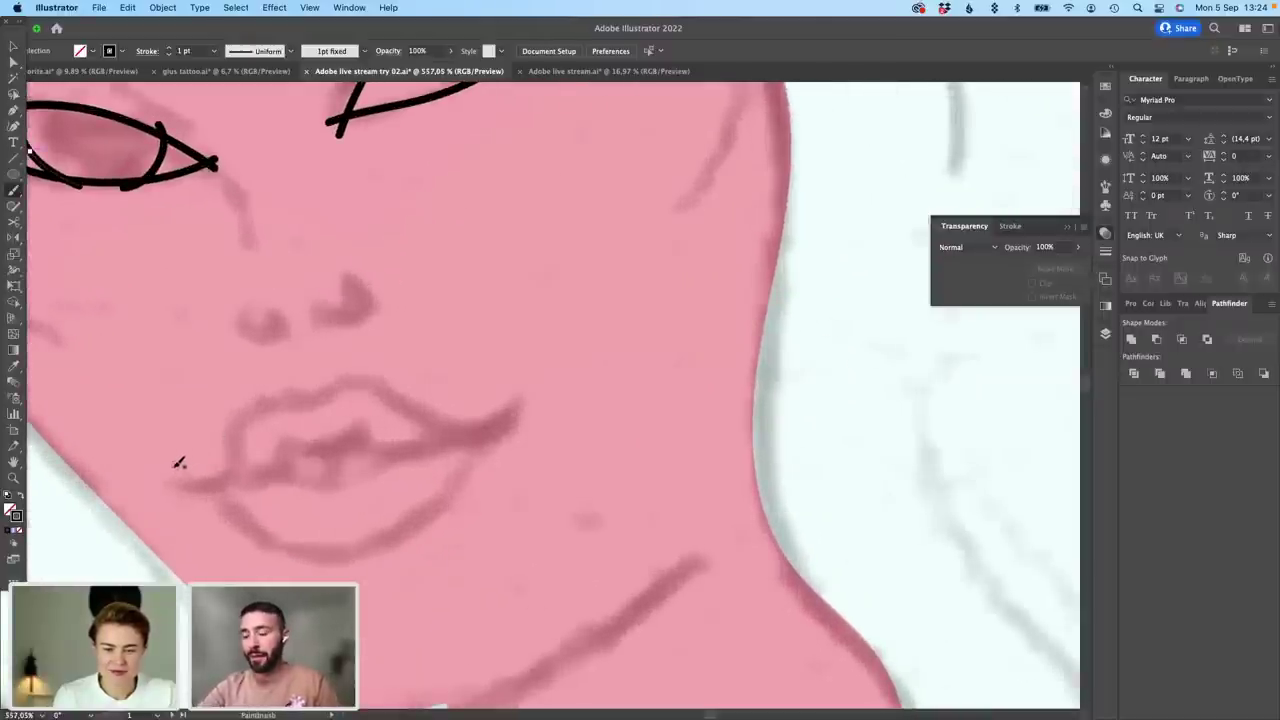
{"action": "mouse_move", "coordinate": [170, 476]}
{"action": "left_mouse_down"}
{"action": "mouse_move", "coordinate": [233, 459]}
{"action": "mouse_move", "coordinate": [251, 408]}
{"action": "mouse_move", "coordinate": [291, 388]}
{"action": "left_mouse_up"}
{"action": "key", "text": "super+z"}
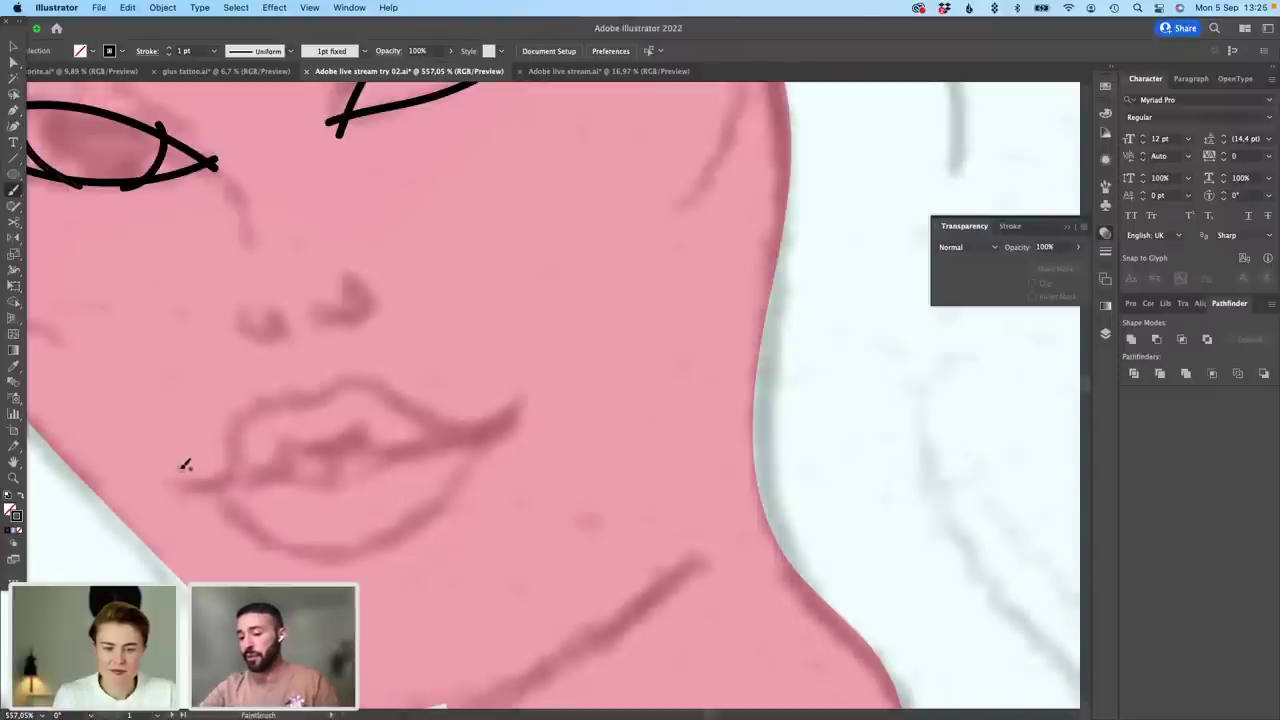
{"action": "mouse_move", "coordinate": [178, 468]}
{"action": "left_mouse_down"}
{"action": "mouse_move", "coordinate": [218, 470]}
{"action": "mouse_move", "coordinate": [269, 387]}
{"action": "mouse_move", "coordinate": [330, 390]}
{"action": "mouse_move", "coordinate": [355, 373]}
{"action": "mouse_move", "coordinate": [381, 375]}
{"action": "mouse_move", "coordinate": [432, 423]}
{"action": "mouse_move", "coordinate": [478, 436]}
{"action": "left_mouse_up"}
{"action": "right_click", "coordinate": [491, 438]}
{"action": "left_click", "coordinate": [491, 437]}
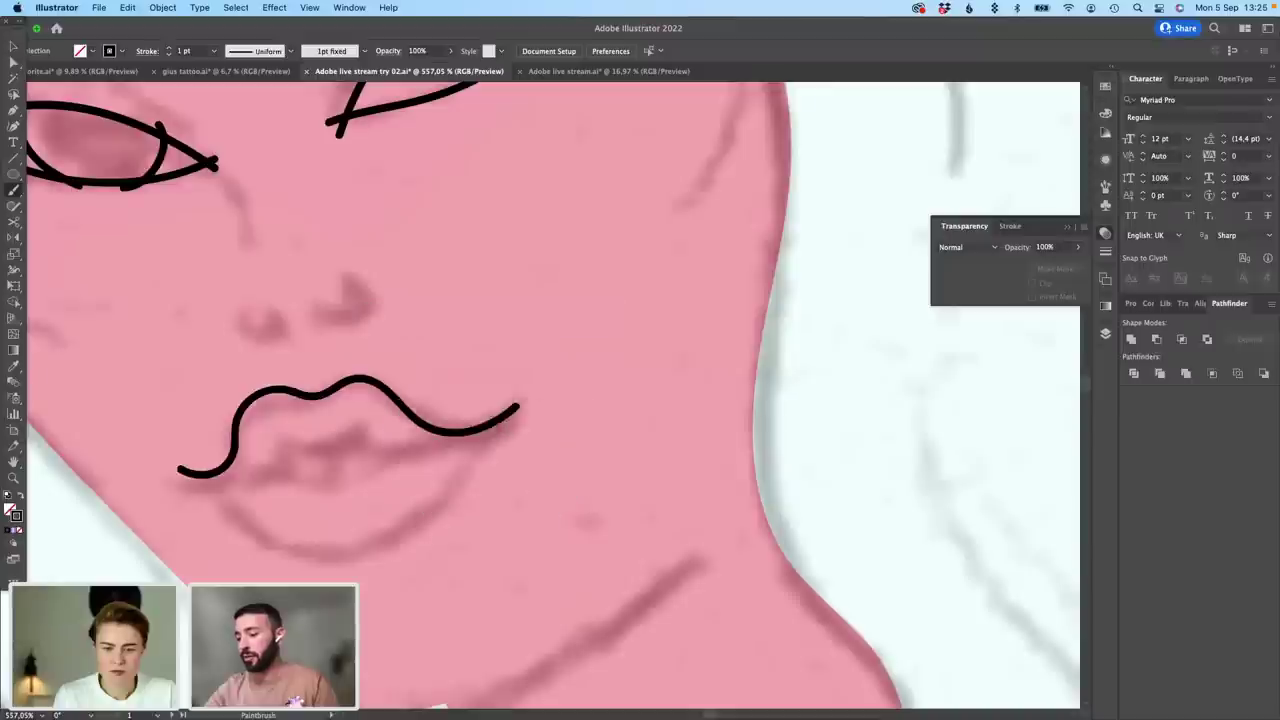
Step: Reshape the upper lip's contour by moving the anchor point beside its central dip with Direct Selection
{"action": "left_click", "coordinate": [13, 62]}
{"action": "left_click", "coordinate": [328, 390]}
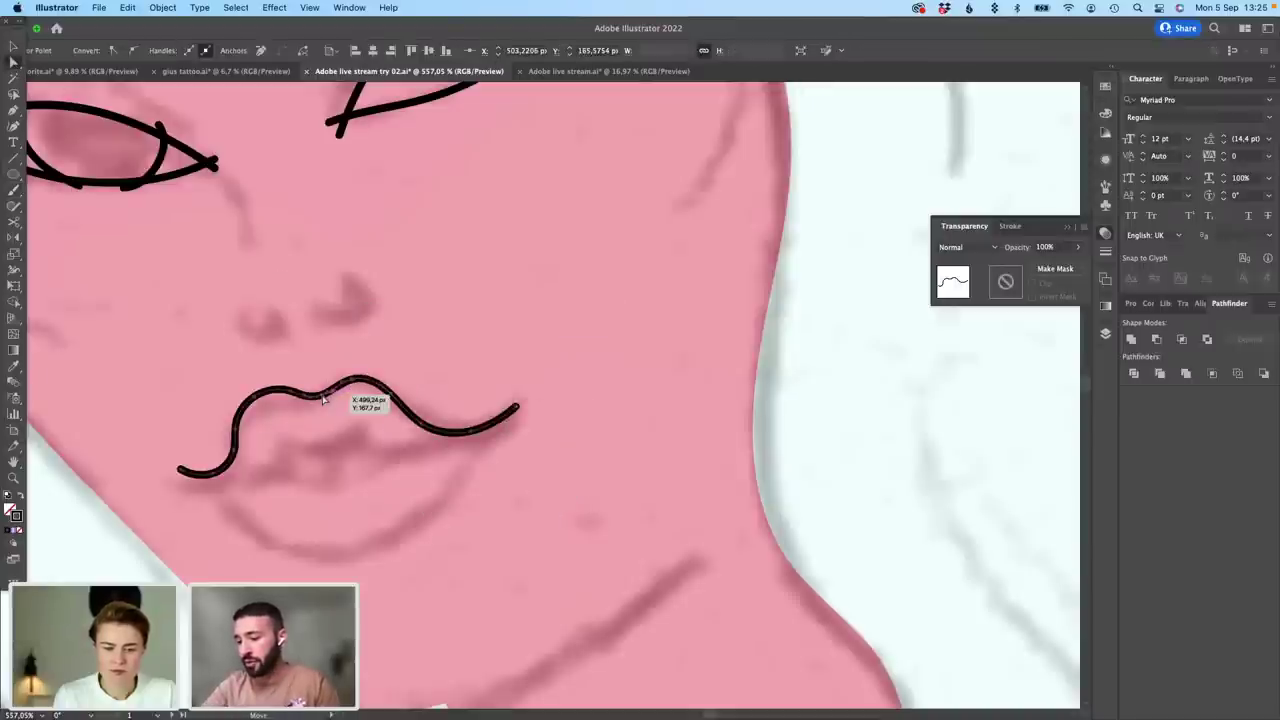
{"action": "scroll", "coordinate": [334, 397], "scroll_direction": "up", "scroll_amount": 3}
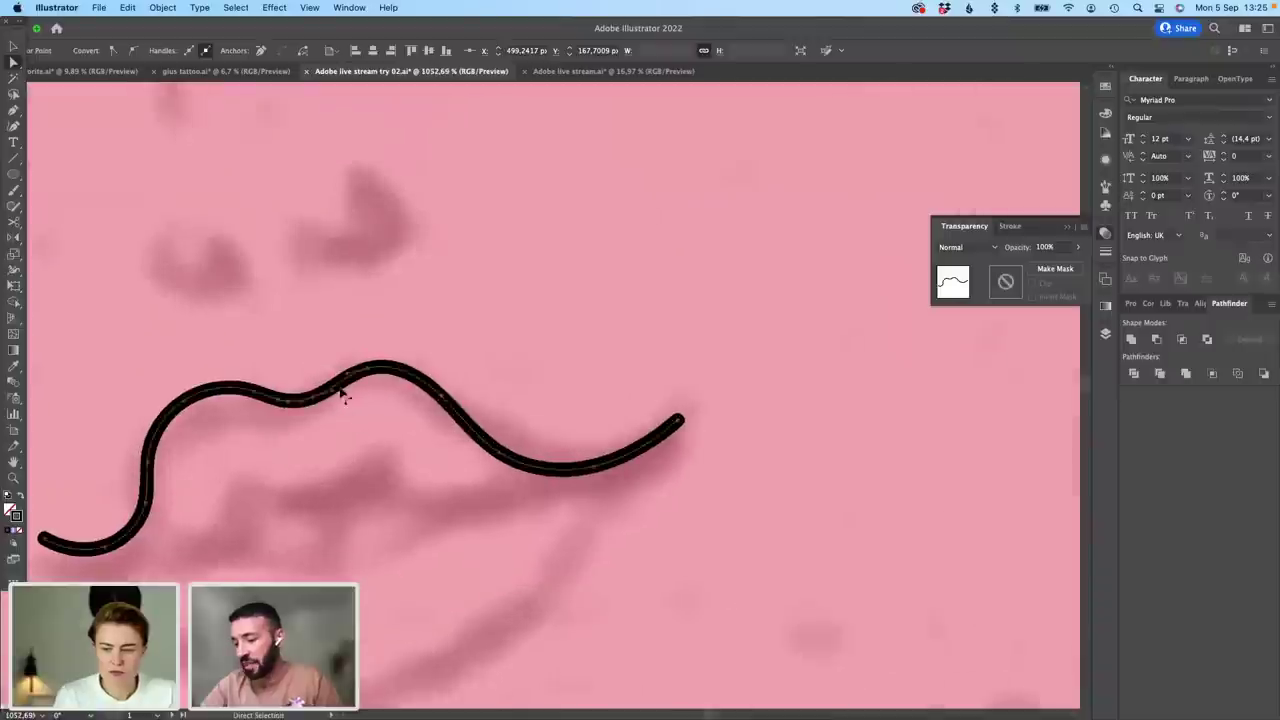
{"action": "left_click_drag", "start_coordinate": [332, 390], "coordinate": [338, 380]}
{"action": "left_click", "coordinate": [368, 369]}
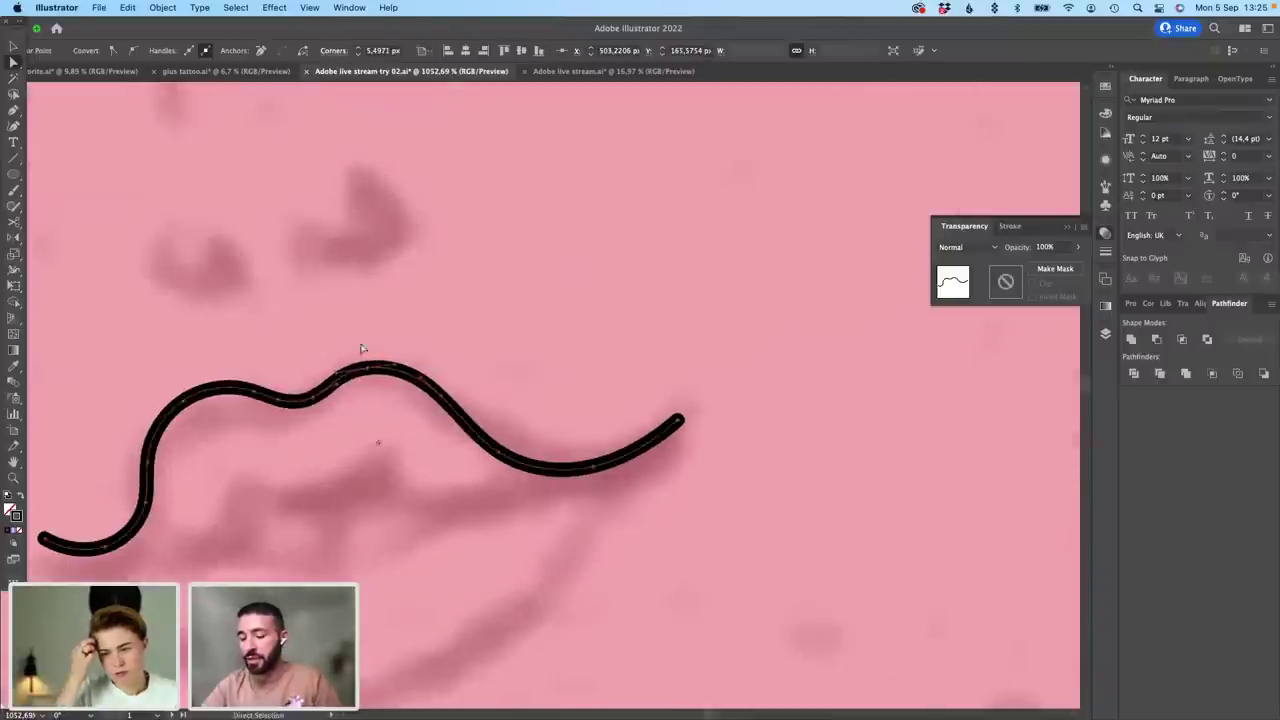
{"action": "left_click", "coordinate": [363, 352]}
{"action": "scroll", "coordinate": [371, 354], "scroll_direction": "down", "scroll_amount": 3}
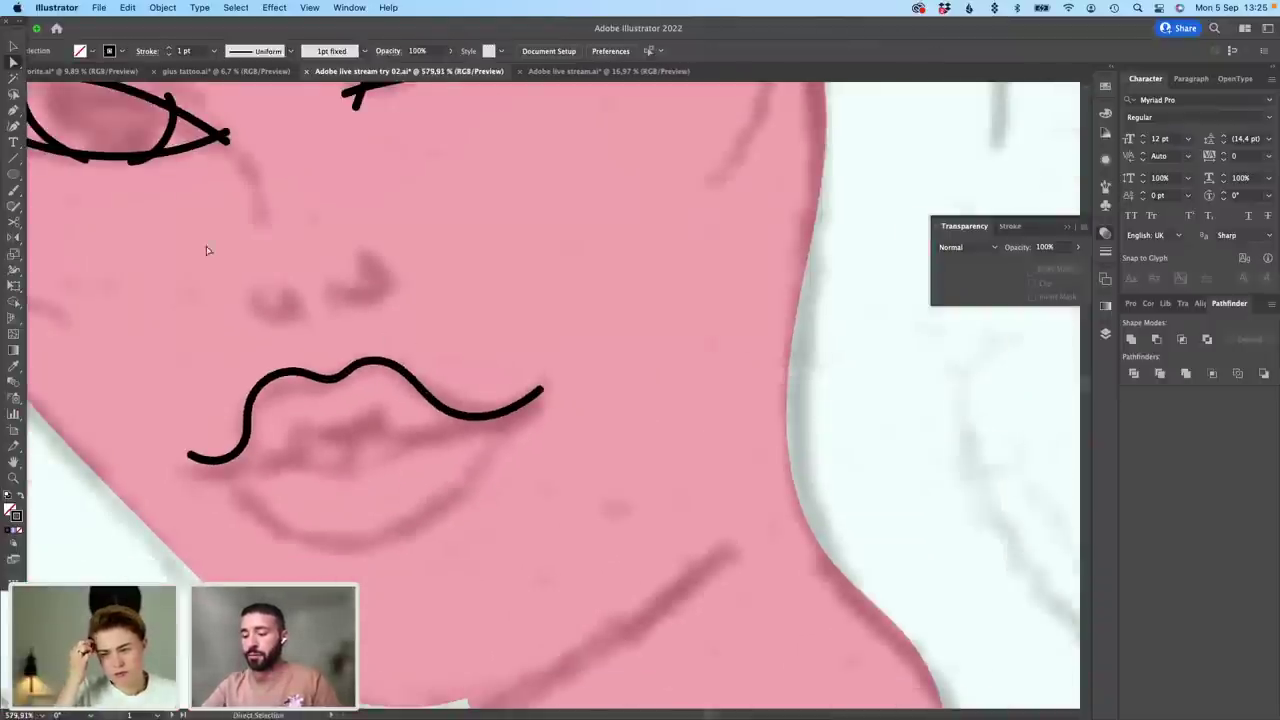
Step: Paint the upper lip's lower edge in overlapping curves out to both mouth corners, plus the lower edge of the mouth opening
{"action": "left_click", "coordinate": [14, 190]}
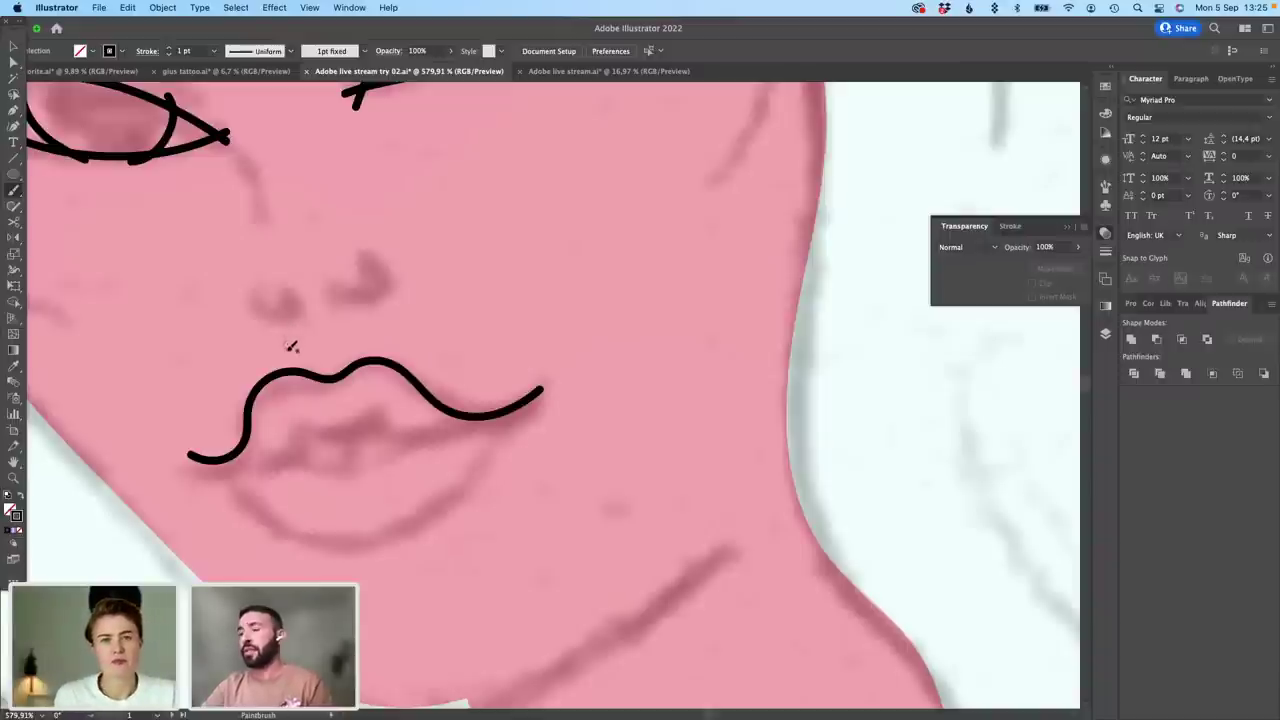
{"action": "mouse_move", "coordinate": [206, 449]}
{"action": "left_mouse_down"}
{"action": "mouse_move", "coordinate": [263, 457]}
{"action": "mouse_move", "coordinate": [306, 425]}
{"action": "mouse_move", "coordinate": [358, 425]}
{"action": "mouse_move", "coordinate": [400, 406]}
{"action": "mouse_move", "coordinate": [405, 426]}
{"action": "mouse_move", "coordinate": [445, 427]}
{"action": "left_mouse_up"}
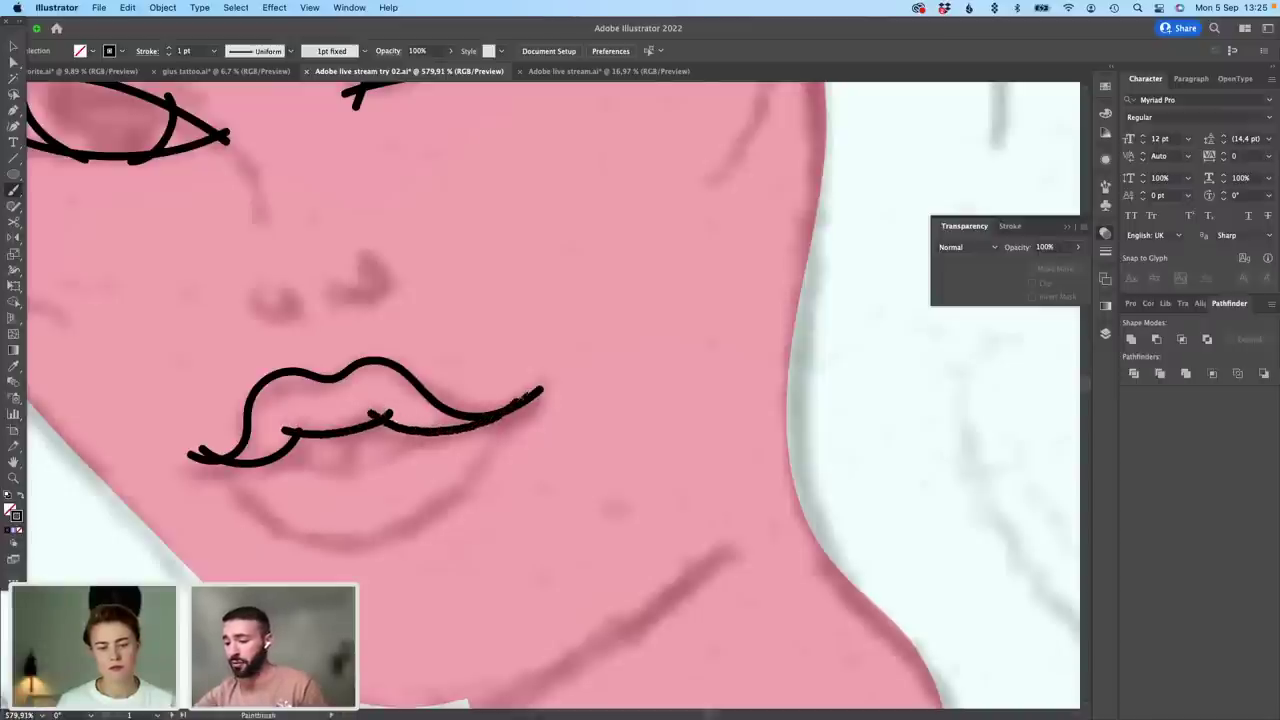
{"action": "left_click_drag", "start_coordinate": [514, 405], "coordinate": [528, 389]}
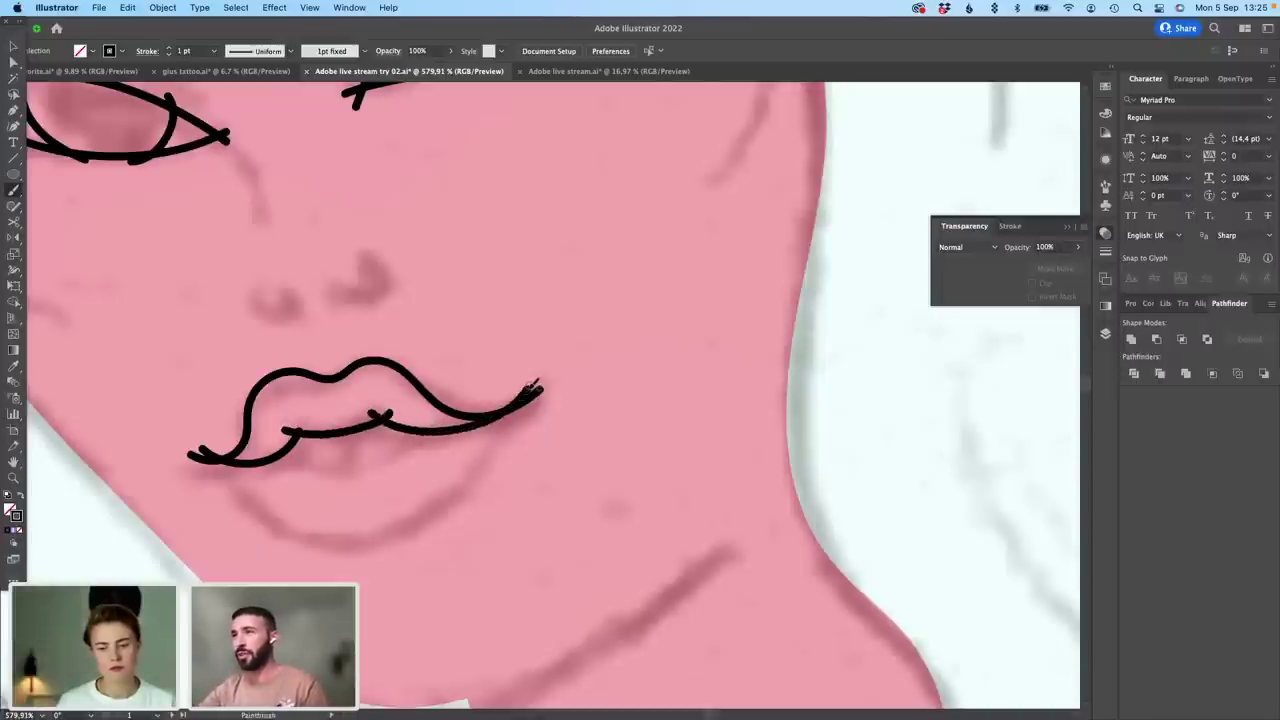
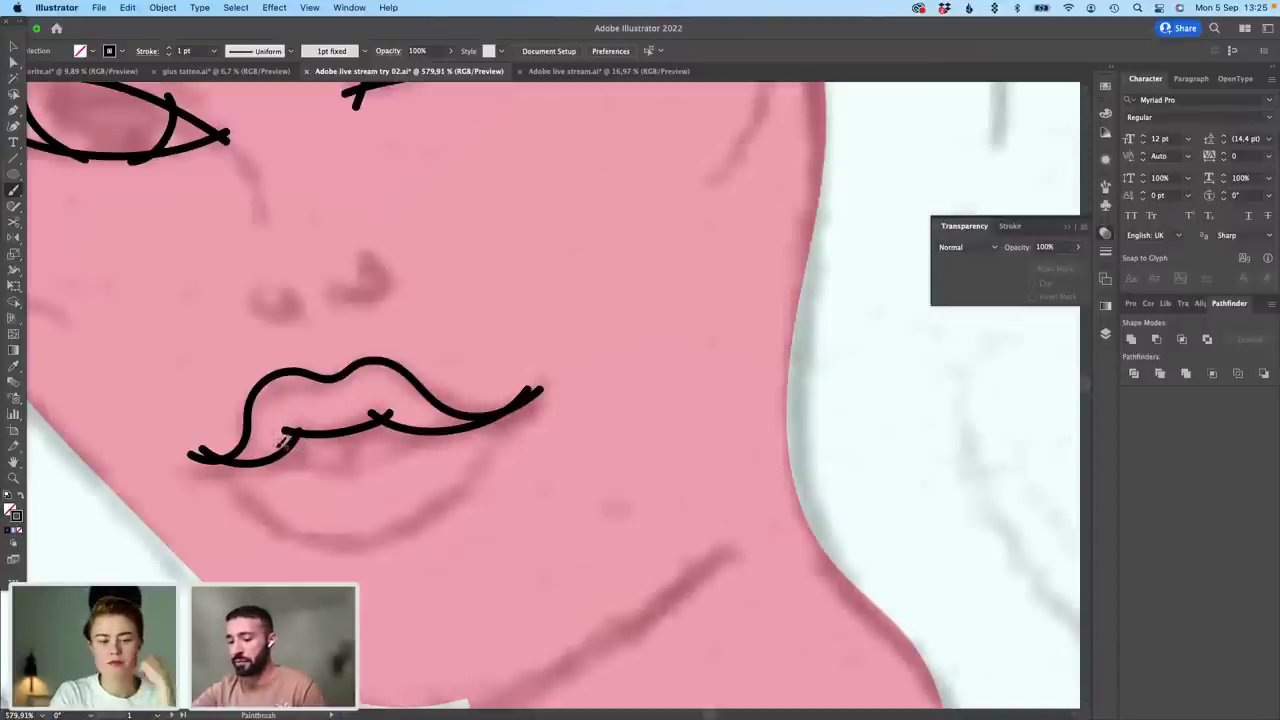
{"action": "mouse_move", "coordinate": [274, 446]}
{"action": "left_mouse_down"}
{"action": "mouse_move", "coordinate": [340, 447]}
{"action": "mouse_move", "coordinate": [440, 418]}
{"action": "left_mouse_up"}
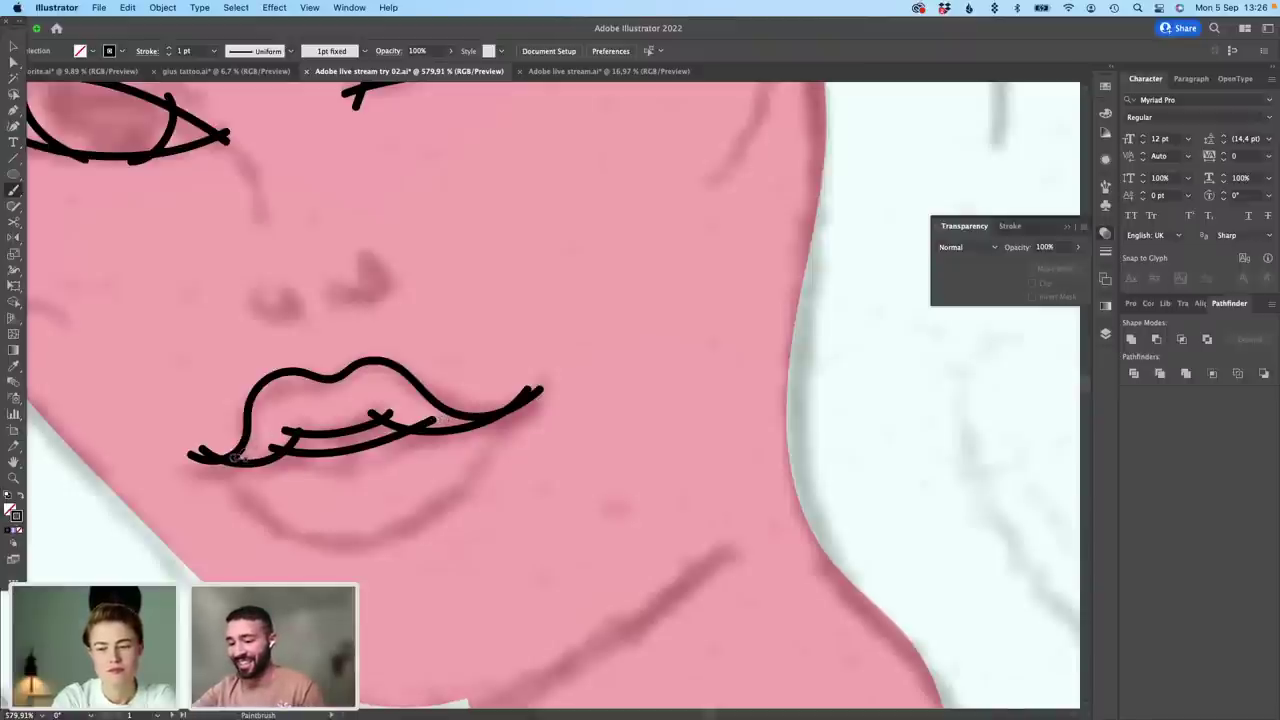
Step: Paint the lower lip's outer contour and short strokes across the mouth opening to divide the teeth and close its ends
{"action": "mouse_move", "coordinate": [238, 457]}
{"action": "left_mouse_down"}
{"action": "mouse_move", "coordinate": [294, 512]}
{"action": "mouse_move", "coordinate": [376, 516]}
{"action": "mouse_move", "coordinate": [448, 480]}
{"action": "mouse_move", "coordinate": [501, 405]}
{"action": "left_mouse_up"}
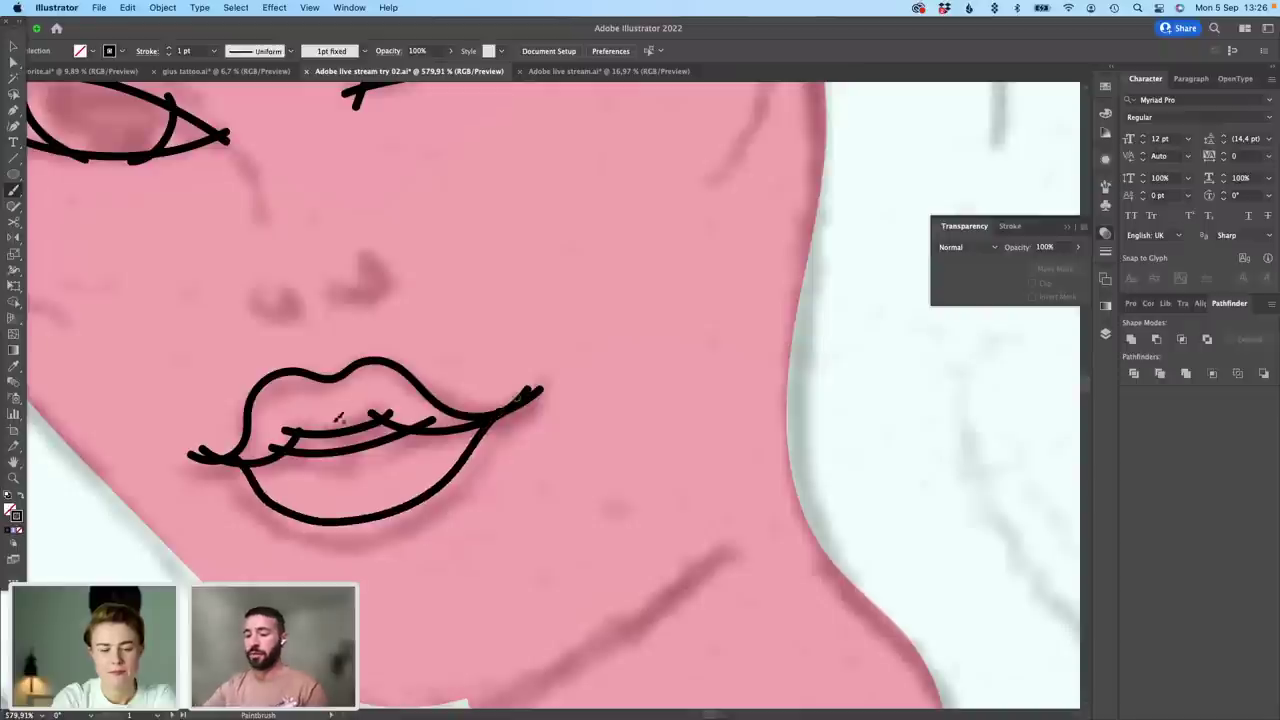
{"action": "mouse_move", "coordinate": [351, 457]}
{"action": "left_mouse_down"}
{"action": "mouse_move", "coordinate": [340, 419]}
{"action": "mouse_move", "coordinate": [342, 459]}
{"action": "left_mouse_up"}
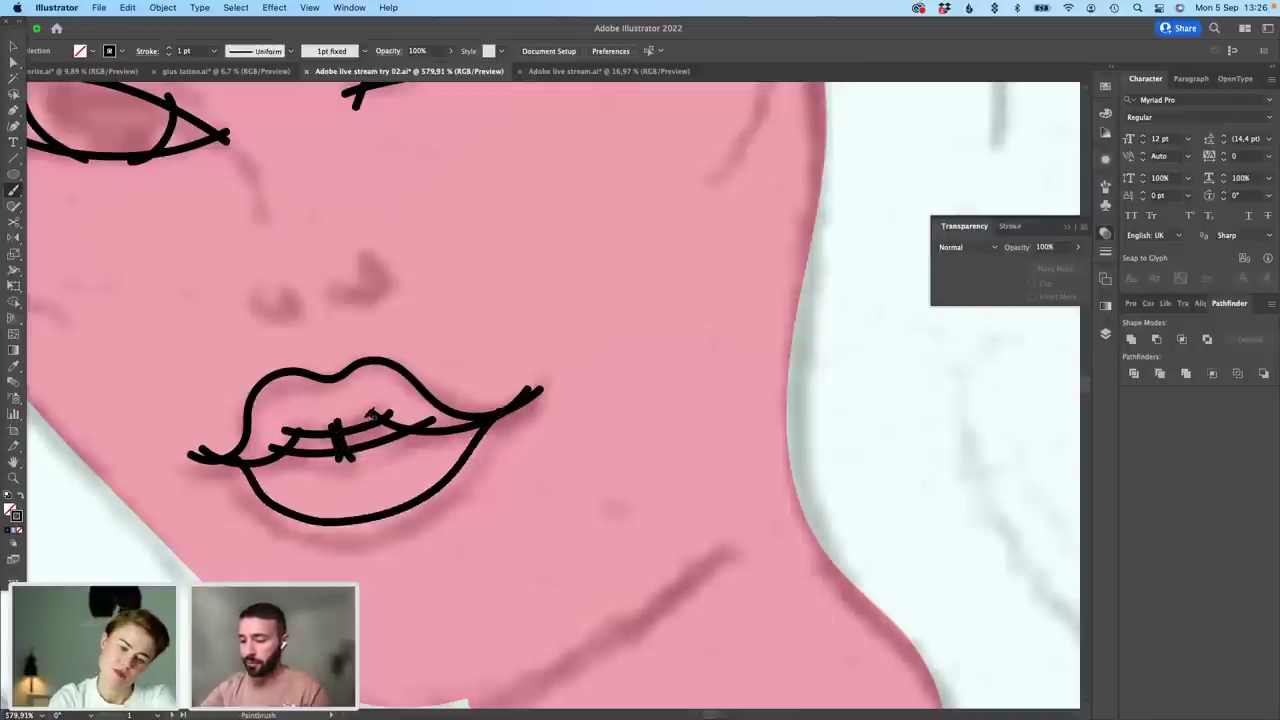
{"action": "left_click_drag", "start_coordinate": [399, 413], "coordinate": [391, 447]}
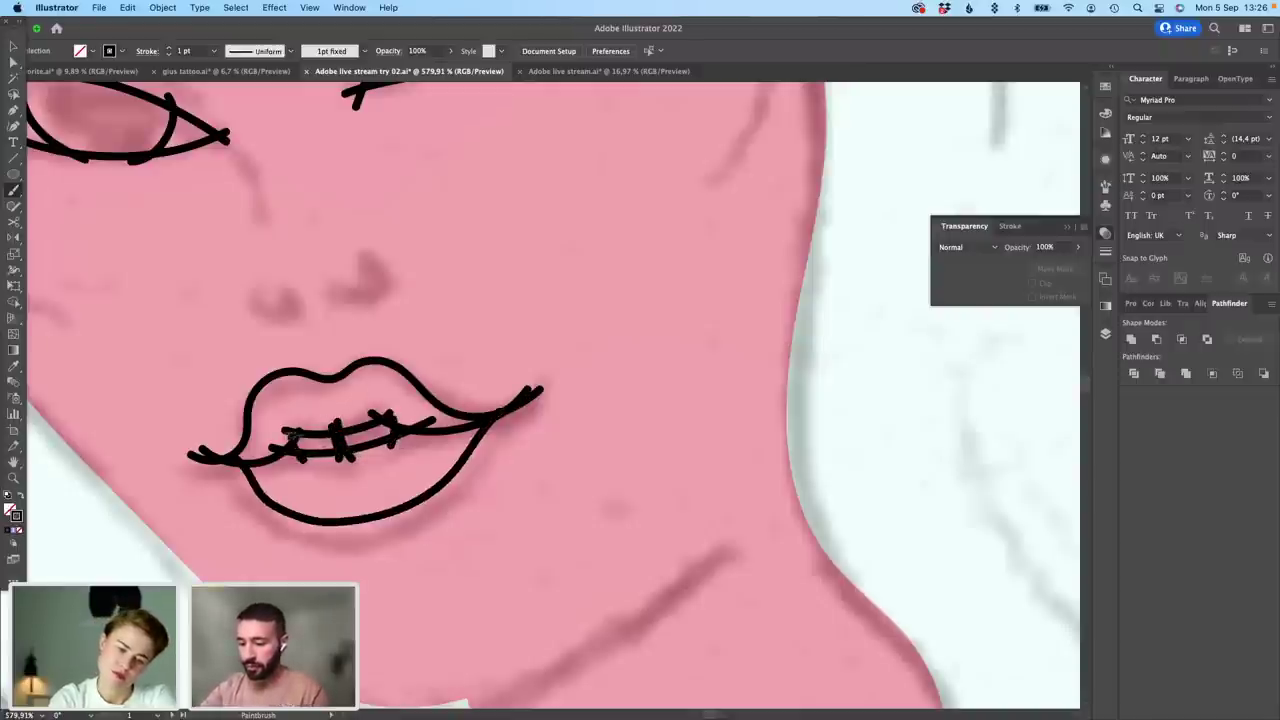
Step: Select all the facial line work and fill both irises black without a stroke using Shape Builder
{"action": "scroll", "coordinate": [291, 437], "scroll_direction": "down", "scroll_amount": 3}
{"action": "left_click_drag", "start_coordinate": [618, 326], "coordinate": [702, 410]}
{"action": "key", "text": "v"}
{"action": "scroll", "coordinate": [663, 503], "scroll_direction": "down", "scroll_amount": 3}
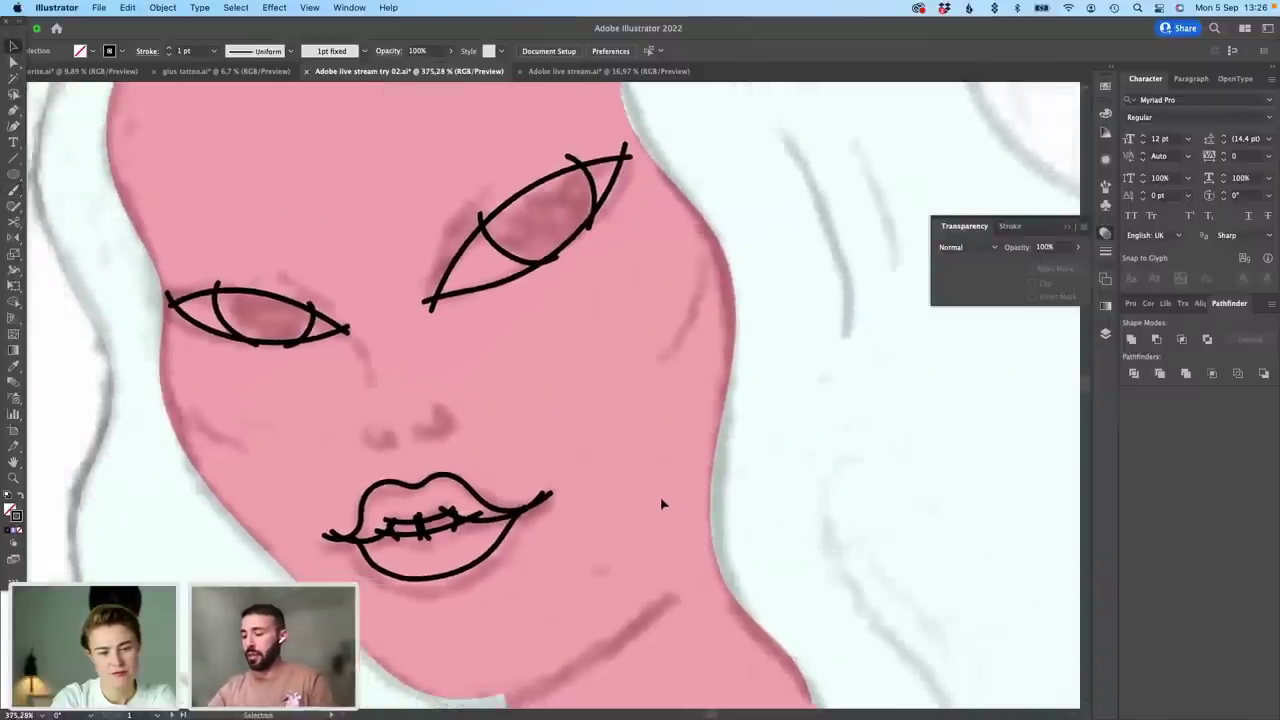
{"action": "key", "text": "super+a"}
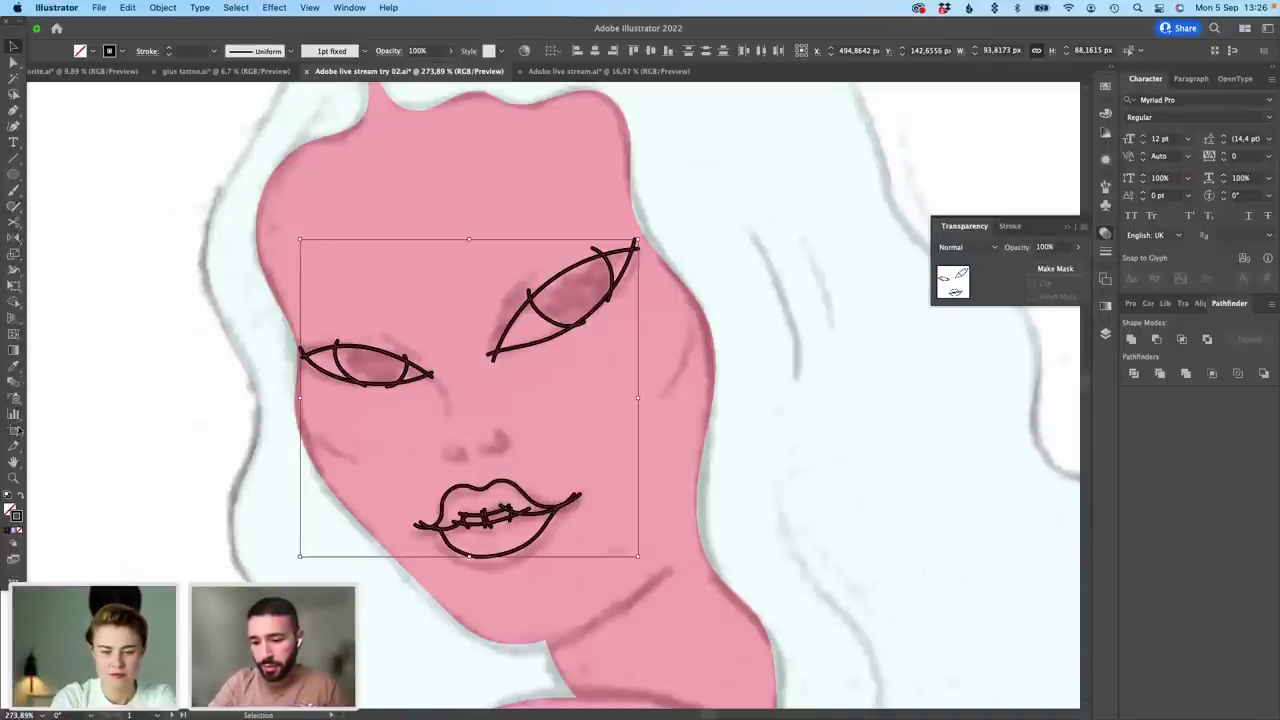
{"action": "left_click", "coordinate": [14, 302]}
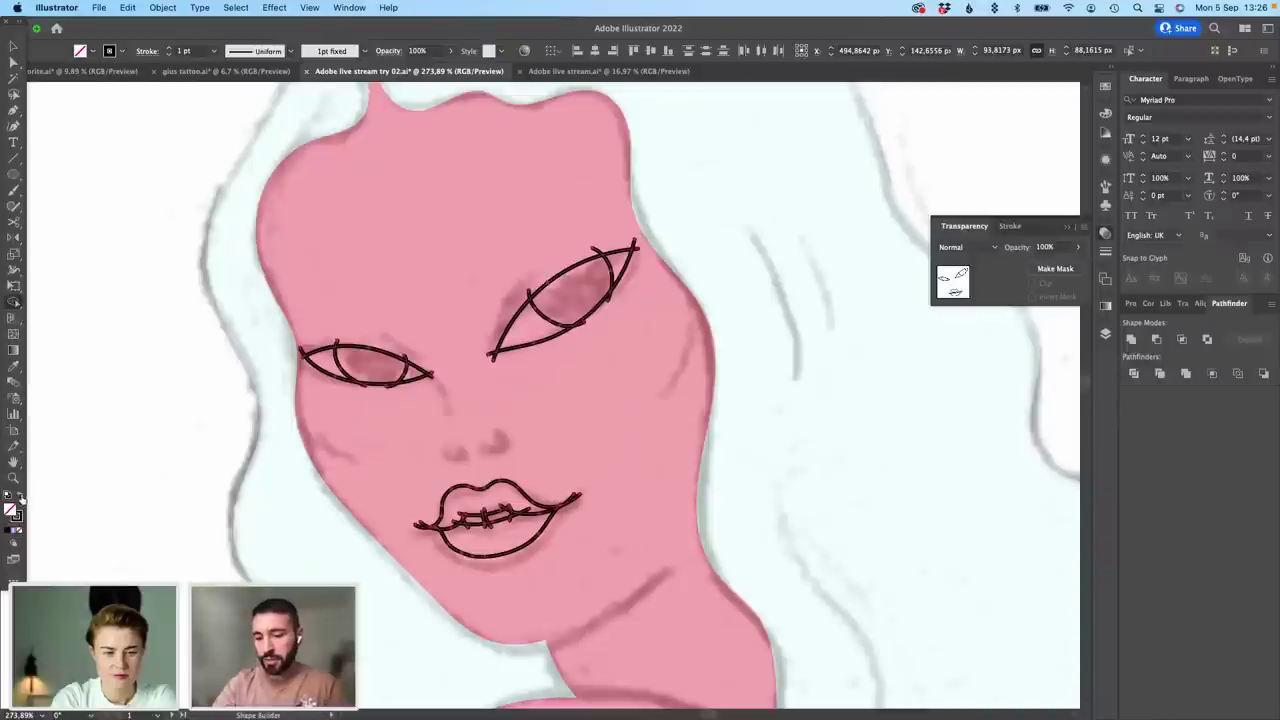
{"action": "left_click", "coordinate": [585, 293]}
{"action": "left_click", "coordinate": [370, 367]}
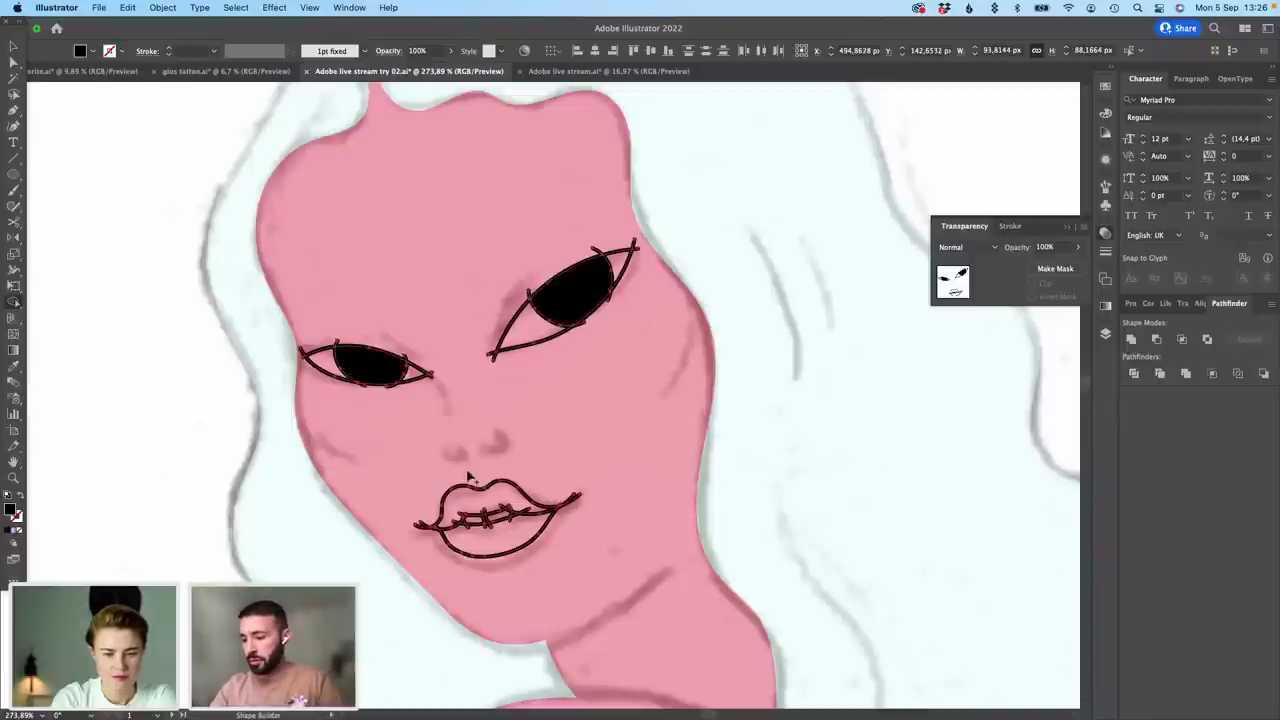
Step: Set the fill colour to red and fill the upper and lower lips with Shape Builder
{"action": "scroll", "coordinate": [502, 528], "scroll_direction": "up", "scroll_amount": 5}
{"action": "scroll", "coordinate": [465, 512], "scroll_direction": "up", "scroll_amount": 5}
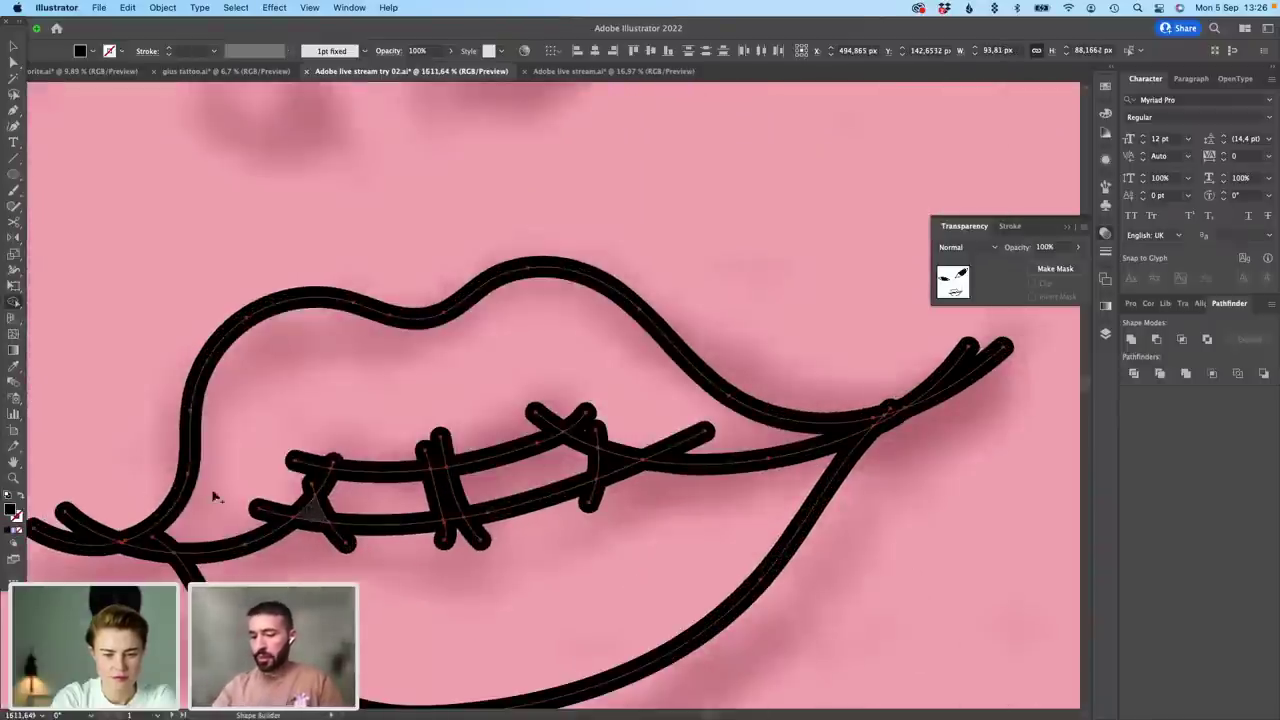
{"action": "double_click", "coordinate": [9, 510]}
{"action": "type", "text": "ff000d"}
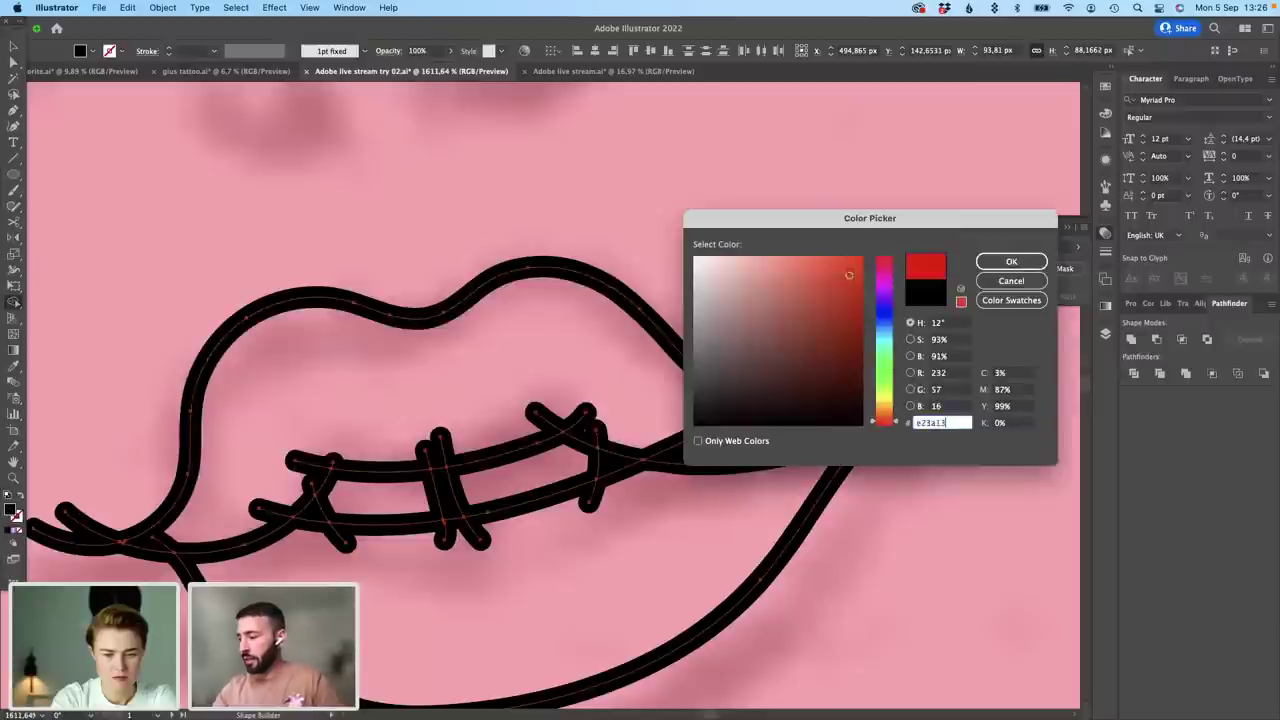
{"action": "left_click", "coordinate": [1011, 261]}
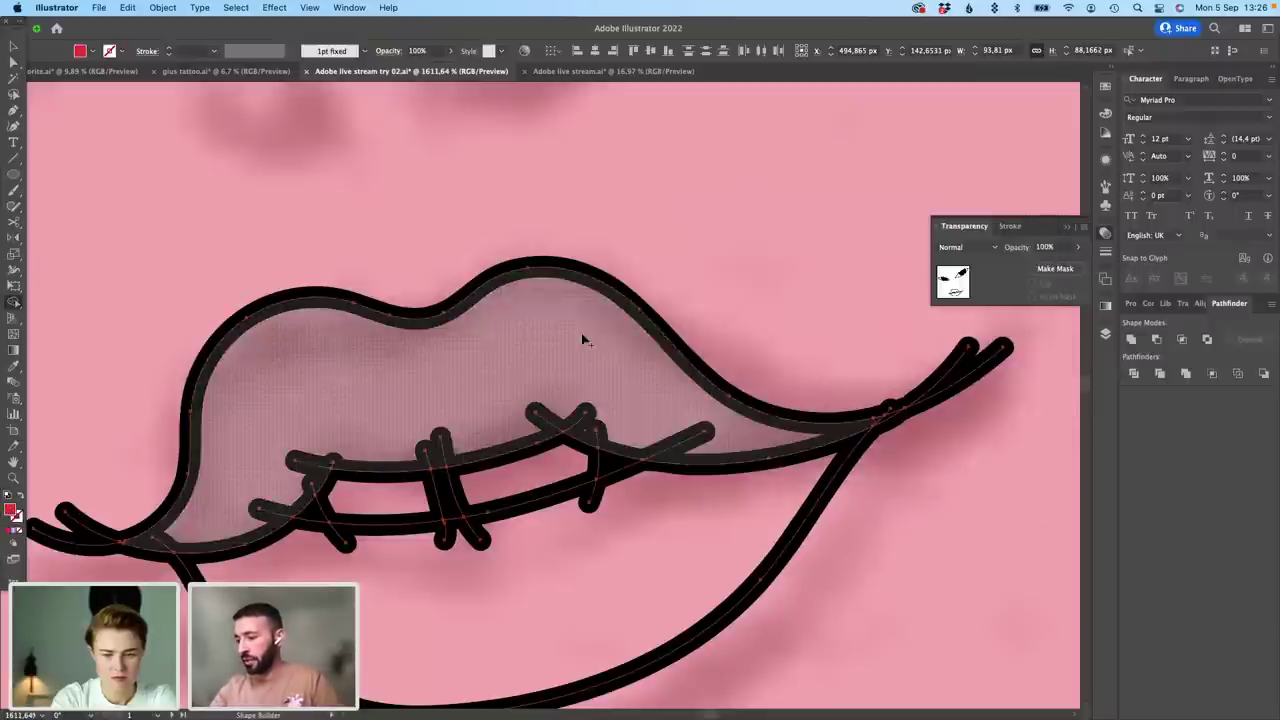
{"action": "left_click", "coordinate": [583, 337]}
{"action": "left_click", "coordinate": [583, 570]}
Step: Set the fill colour to white (ffffff) and fill both teeth areas in the mouth opening with Shape Builder
{"action": "scroll", "coordinate": [582, 560], "scroll_direction": "down", "scroll_amount": 3}
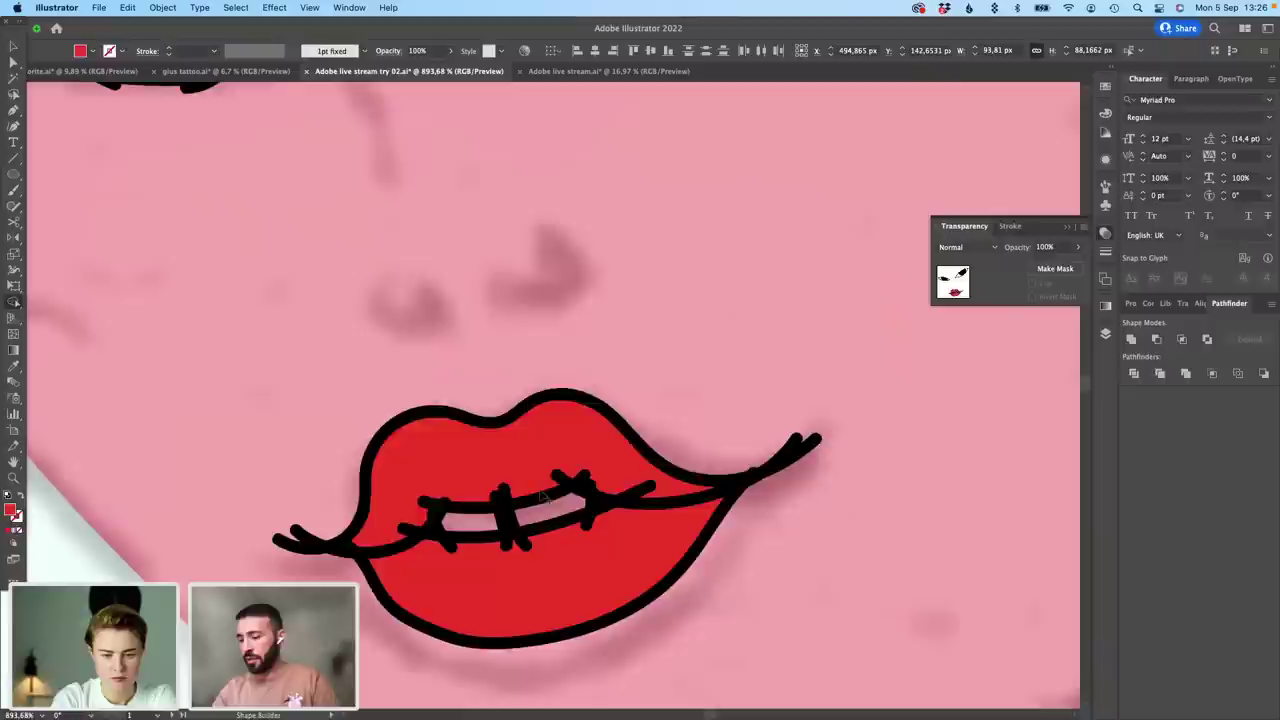
{"action": "double_click", "coordinate": [10, 510]}
{"action": "left_click", "coordinate": [708, 282]}
{"action": "left_click_drag", "start_coordinate": [708, 282], "coordinate": [693, 256]}
{"action": "left_click", "coordinate": [986, 260]}
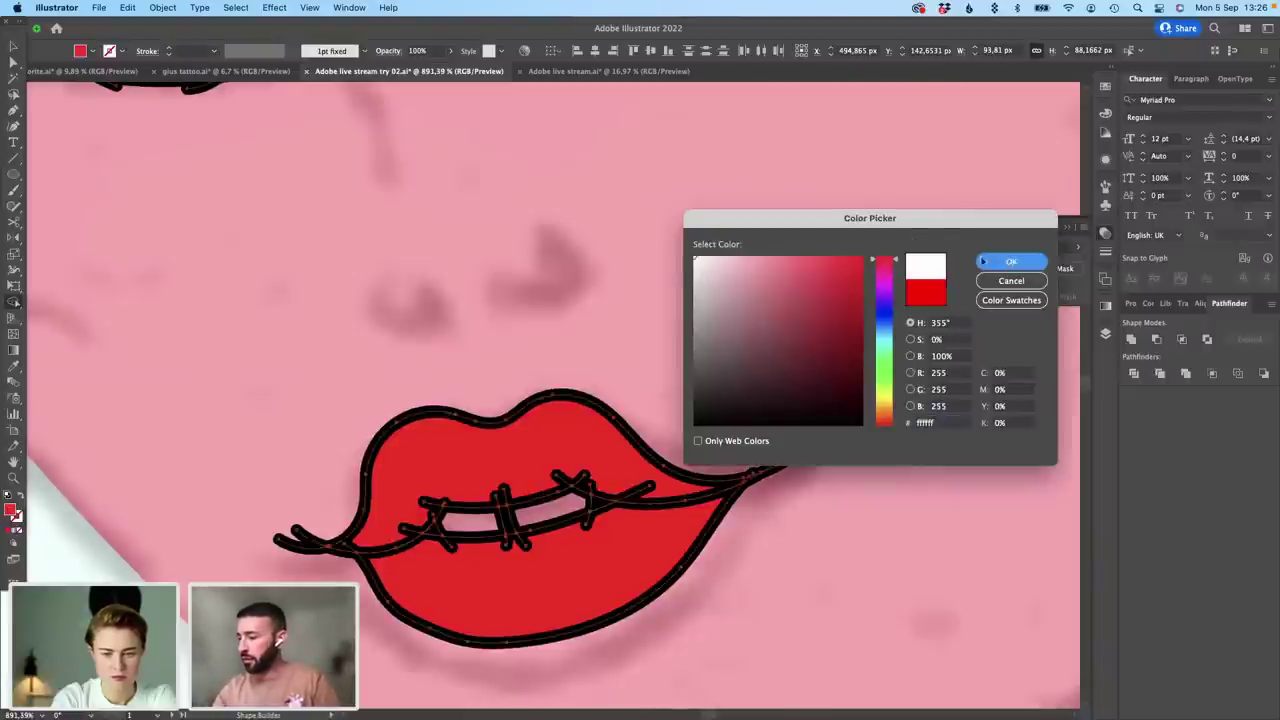
{"action": "left_click", "coordinate": [572, 507]}
{"action": "left_click", "coordinate": [470, 522]}
Step: Fill the areas beside the irises of both eyes with white using Shape Builder
{"action": "scroll", "coordinate": [480, 515], "scroll_direction": "down", "scroll_amount": 3}
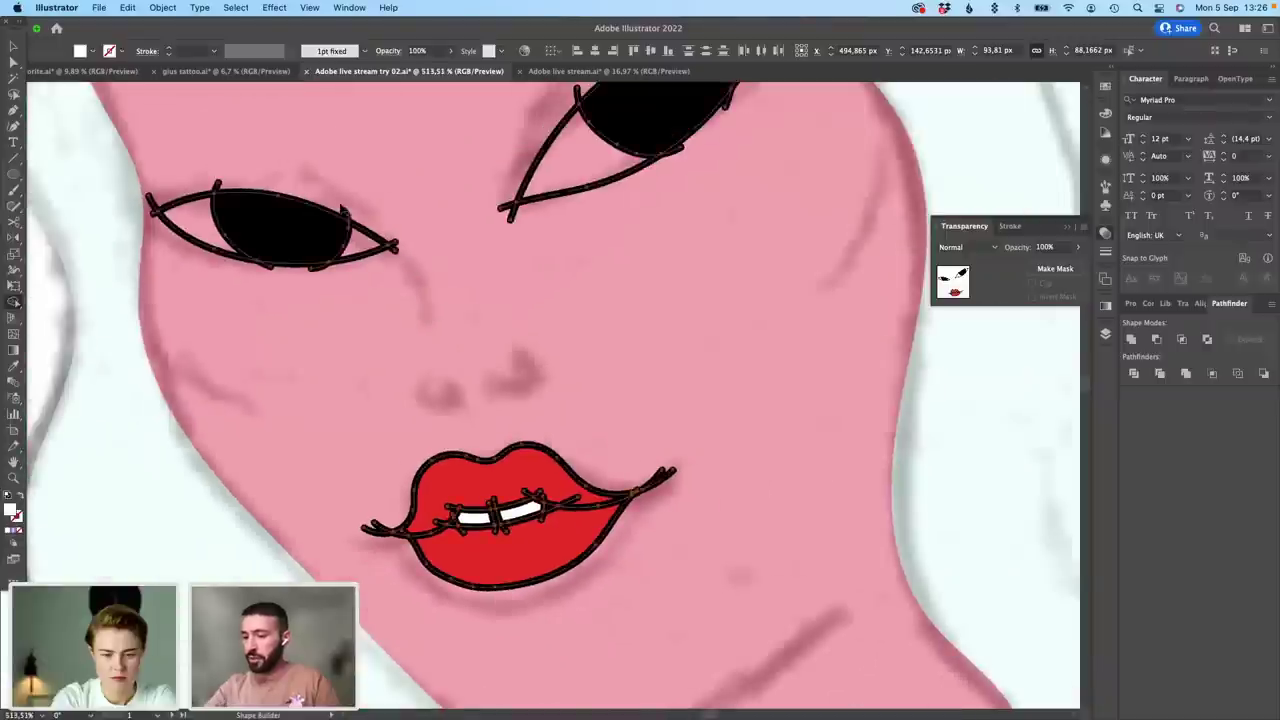
{"action": "left_click", "coordinate": [198, 226]}
{"action": "left_click", "coordinate": [557, 172]}
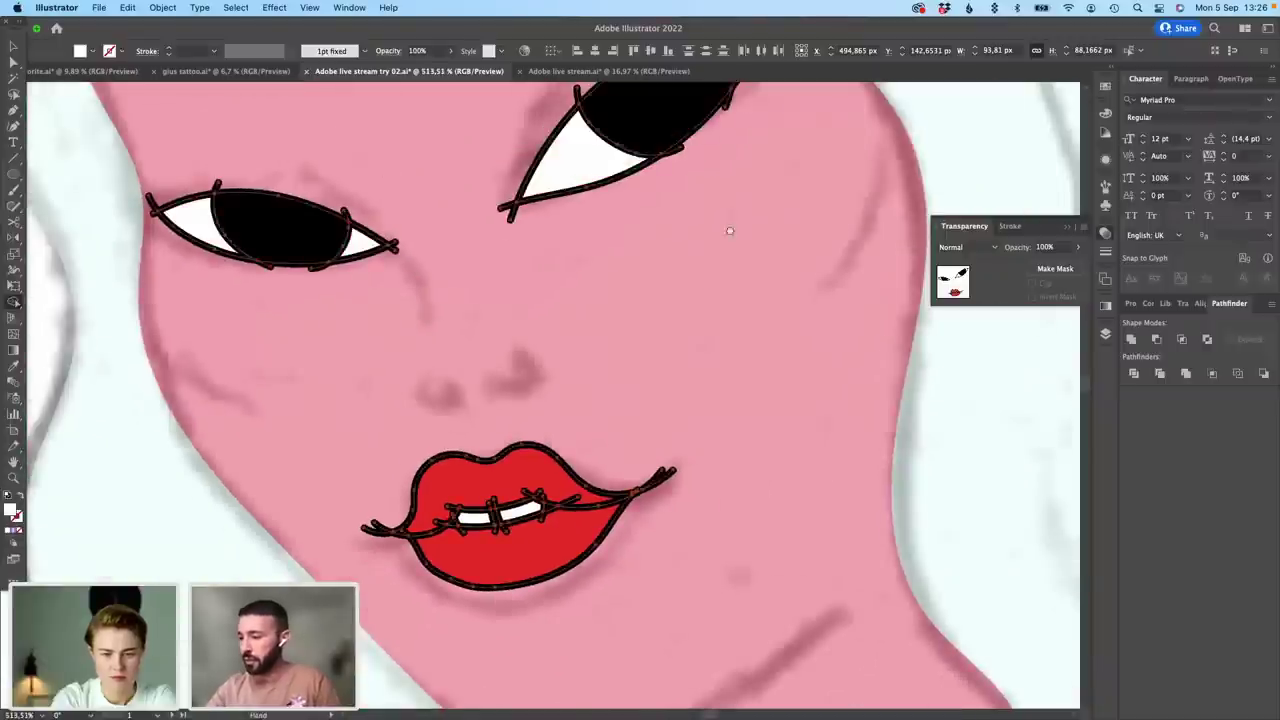
{"action": "left_click_drag", "start_coordinate": [693, 260], "coordinate": [649, 363]}
{"action": "scroll", "coordinate": [649, 363], "scroll_direction": "down", "scroll_amount": 5}
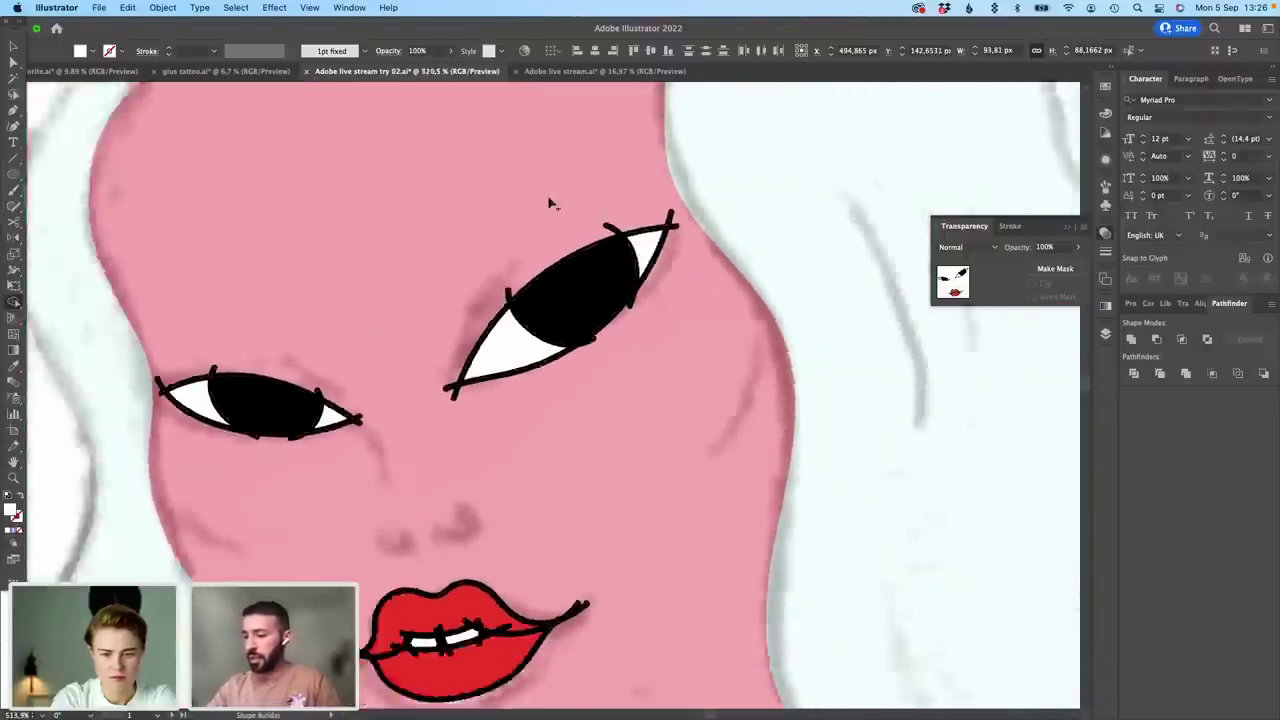
Step: Select the siren's eye and mouth line work, leaving the filled eye and lip shapes out of the selection
{"action": "left_click", "coordinate": [15, 50]}
{"action": "left_click_drag", "start_coordinate": [815, 655], "coordinate": [222, 222]}
{"action": "scroll", "coordinate": [623, 293], "scroll_direction": "up", "scroll_amount": 3}
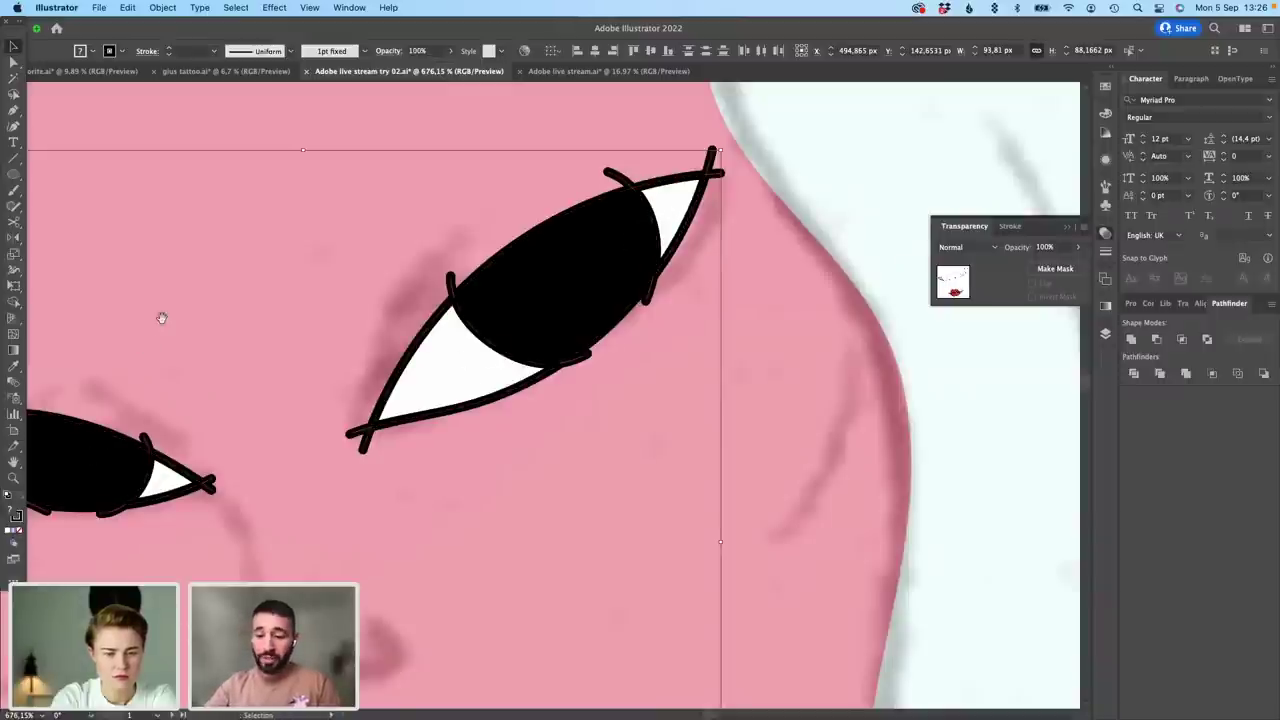
{"action": "scroll", "coordinate": [160, 317], "scroll_direction": "left", "scroll_amount": 10}
{"action": "scroll", "coordinate": [160, 317], "scroll_direction": "down", "scroll_amount": 3}
{"action": "scroll", "coordinate": [443, 400], "scroll_direction": "down", "scroll_amount": 5}
{"action": "scroll", "coordinate": [494, 294], "scroll_direction": "right", "scroll_amount": 3}
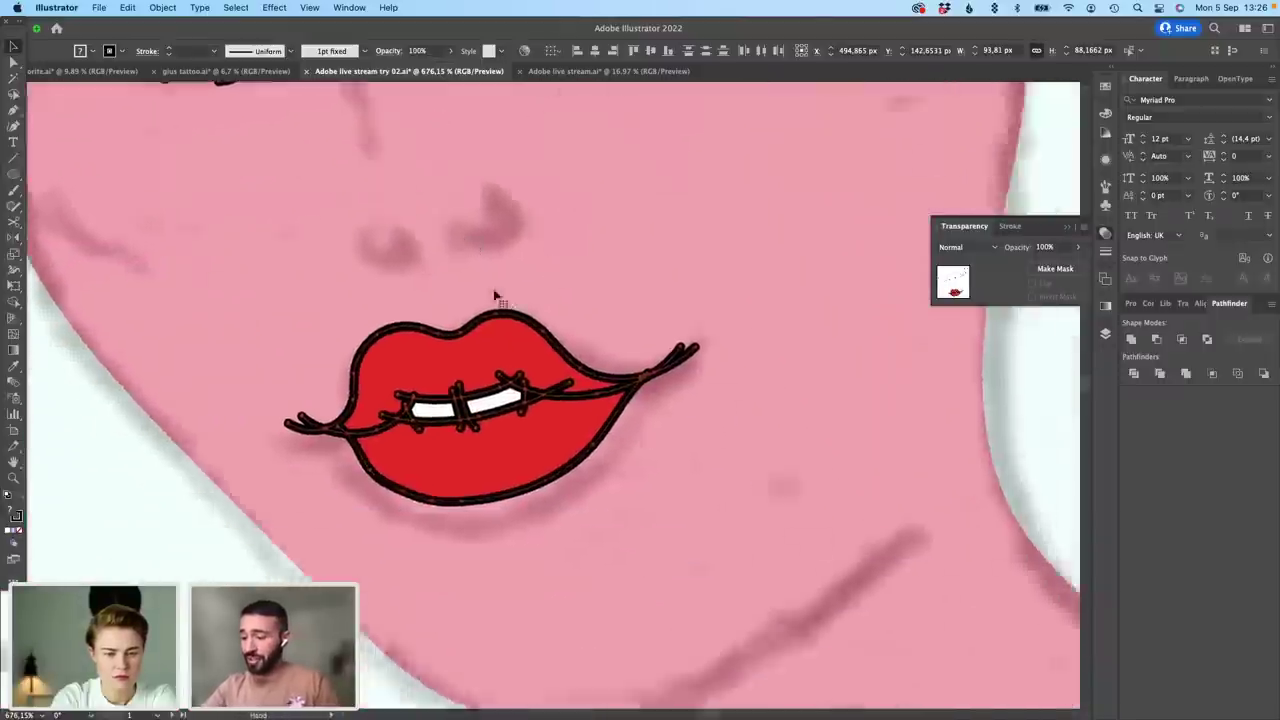
{"action": "scroll", "coordinate": [502, 280], "scroll_direction": "up", "scroll_amount": 3}
{"action": "left_click", "coordinate": [503, 276], "text": "shift"}
{"action": "left_click", "coordinate": [478, 446], "text": "shift"}
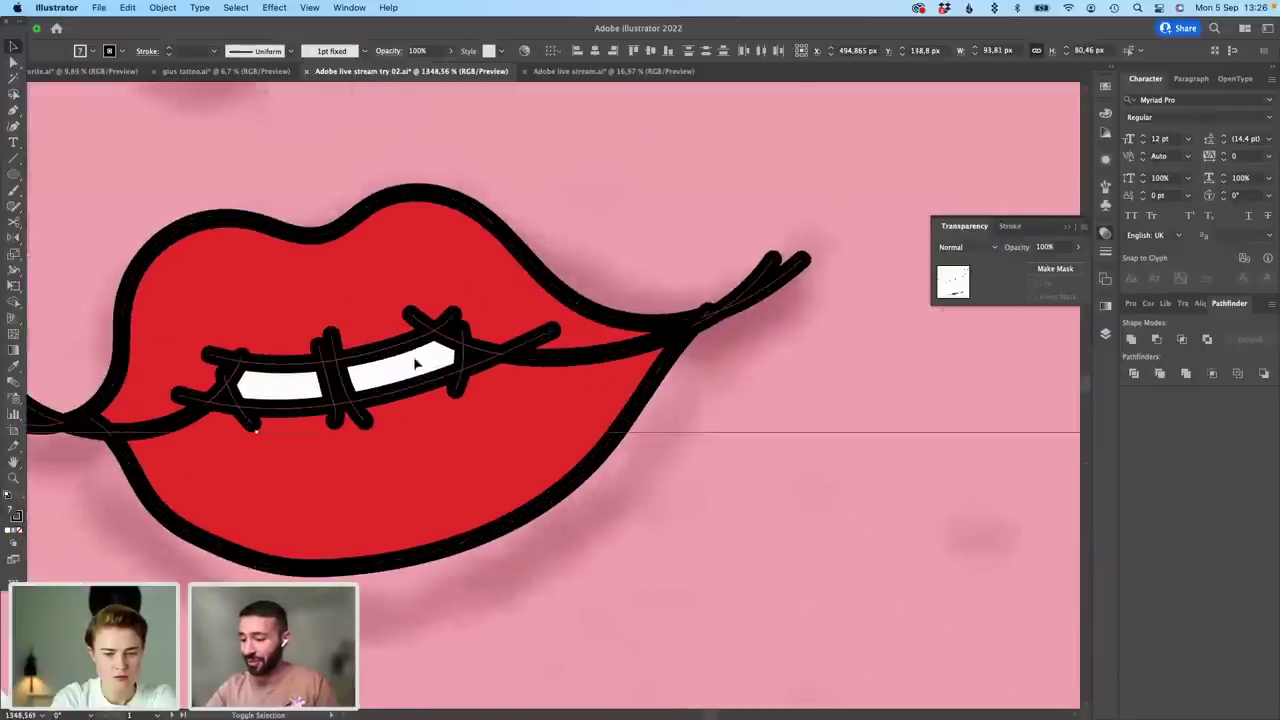
{"action": "scroll", "coordinate": [358, 415], "scroll_direction": "up", "scroll_amount": 4}
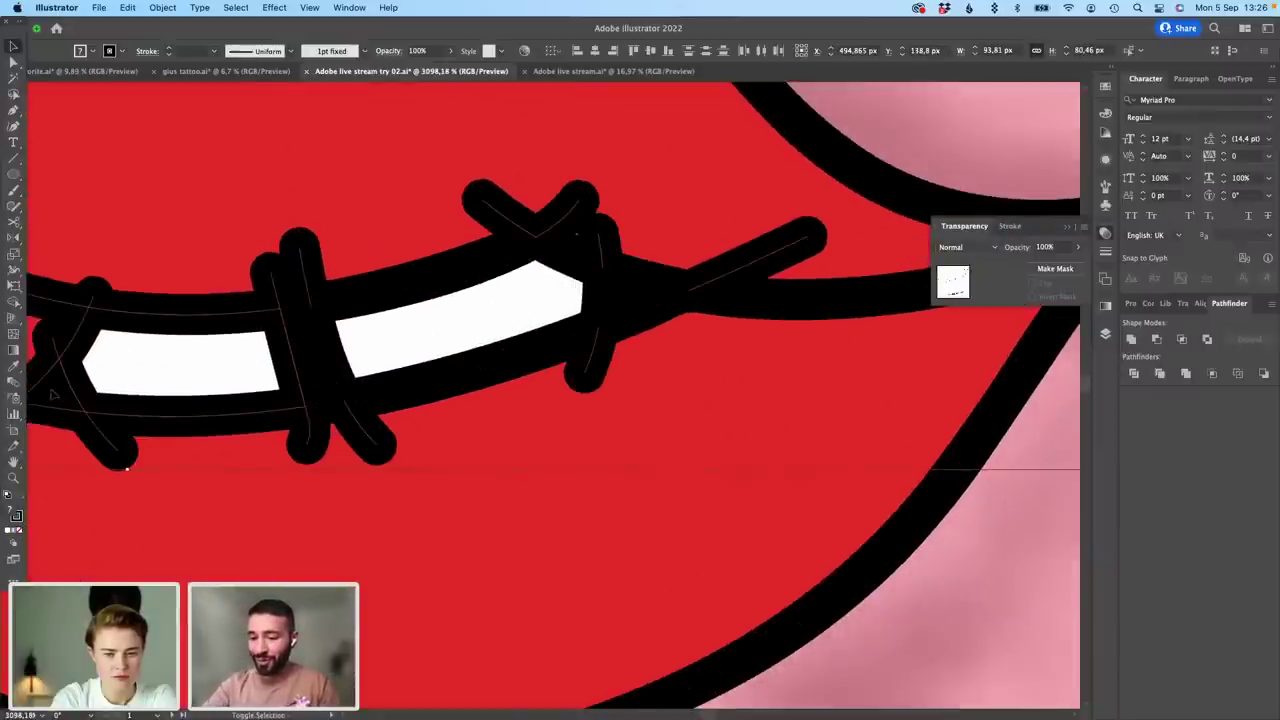
{"action": "scroll", "coordinate": [155, 324], "scroll_direction": "down", "scroll_amount": 7}
{"action": "scroll", "coordinate": [654, 291], "scroll_direction": "down", "scroll_amount": 2}
{"action": "left_click_drag", "start_coordinate": [642, 354], "coordinate": [768, 482]}
{"action": "key", "text": "super+shift+a"}
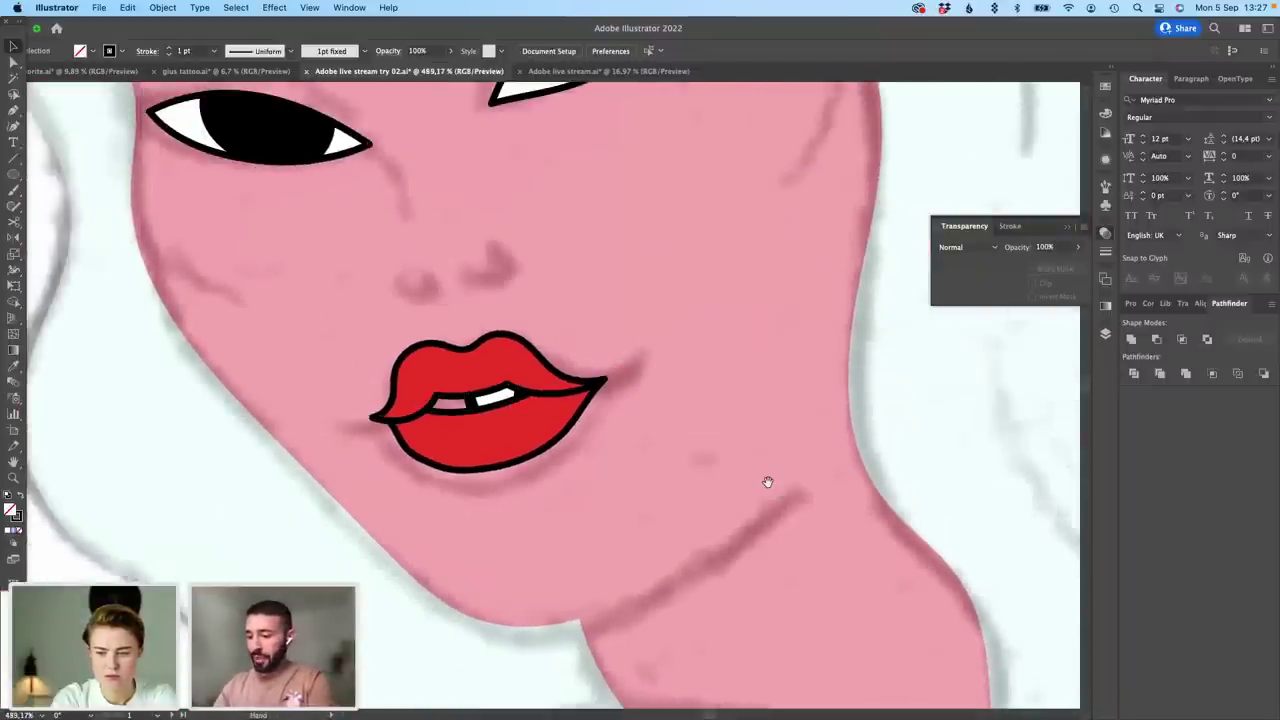
{"action": "key", "text": "super+z"}
{"action": "scroll", "coordinate": [454, 412], "scroll_direction": "up", "scroll_amount": 7}
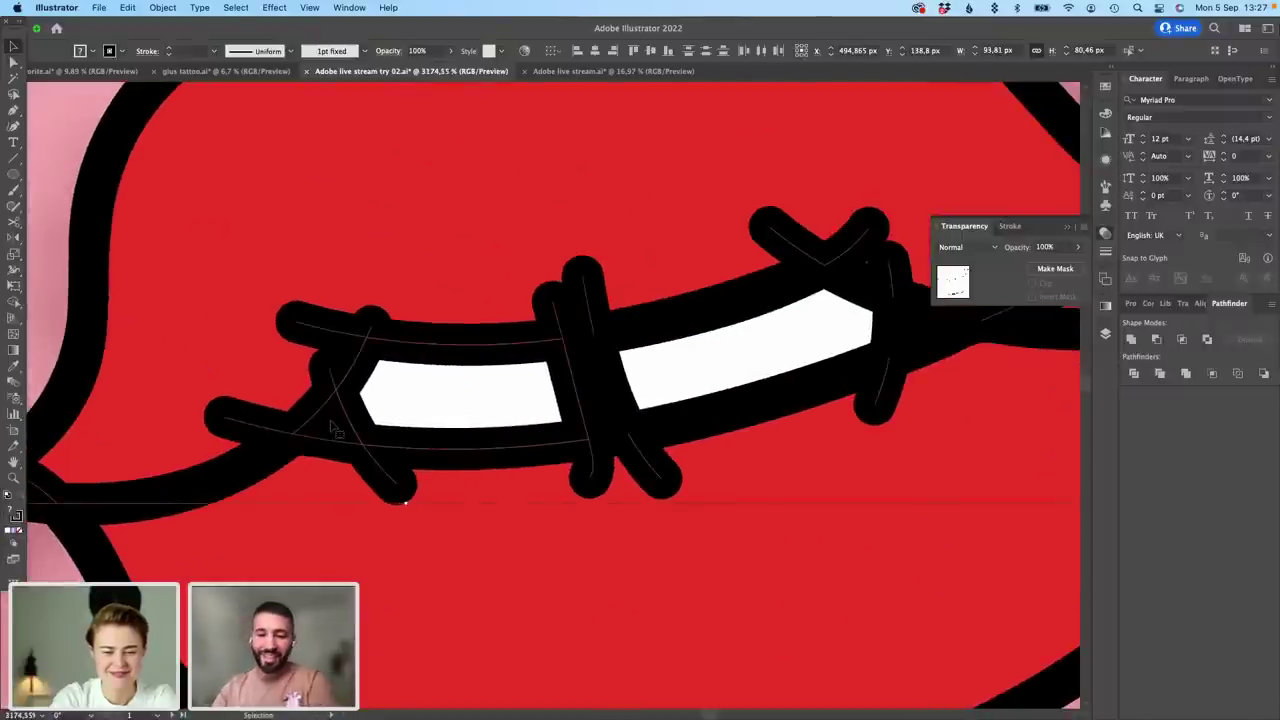
{"action": "key", "text": "Delete"}
{"action": "key", "text": "super+z"}
{"action": "key", "text": "super+z"}
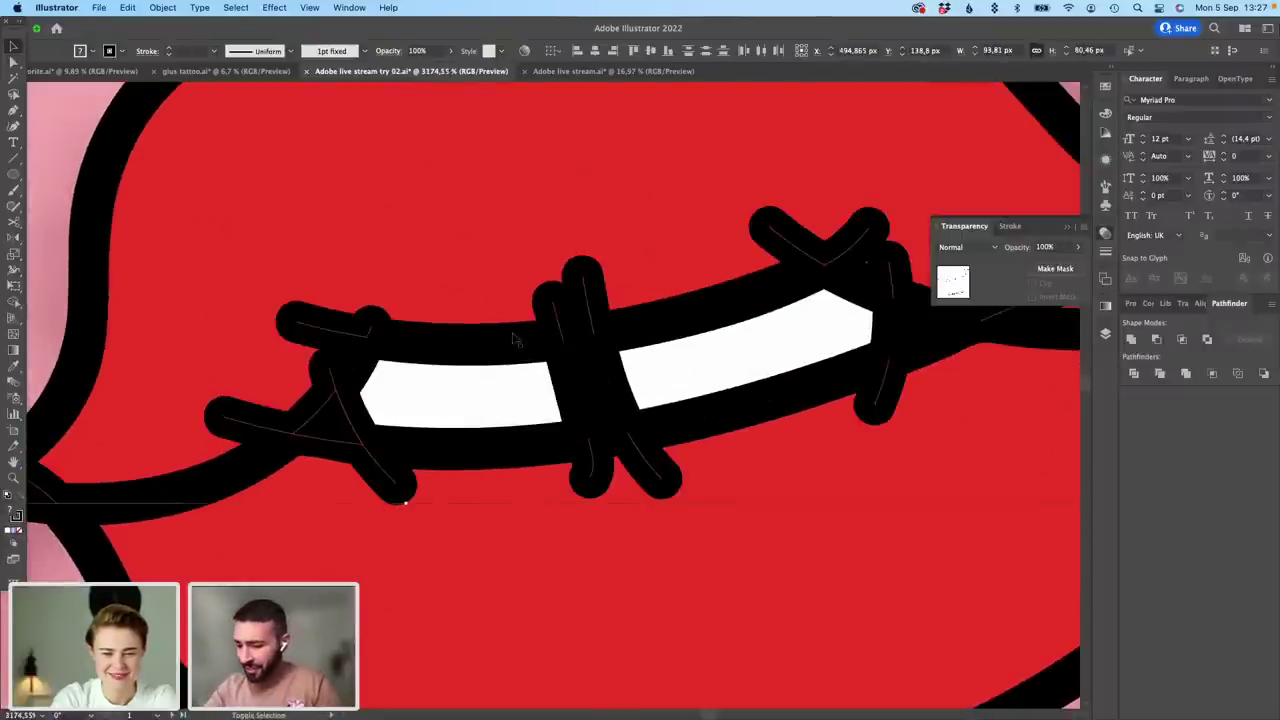
Step: Leave the edges of the teeth out of the selection and delete the overhanging line ends around the mouth and eyes
{"action": "key", "text": "Delete"}
{"action": "scroll", "coordinate": [649, 309], "scroll_direction": "down", "scroll_amount": 8}
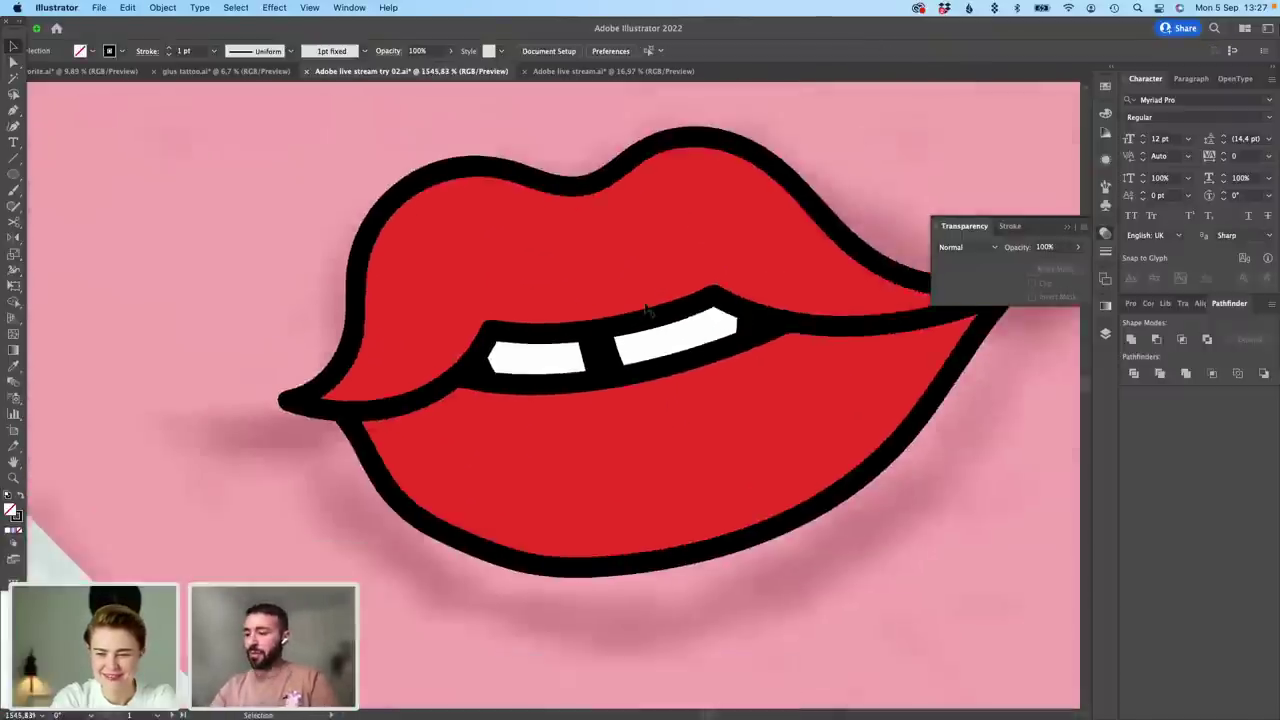
{"action": "left_click_drag", "start_coordinate": [638, 493], "coordinate": [353, 667]}
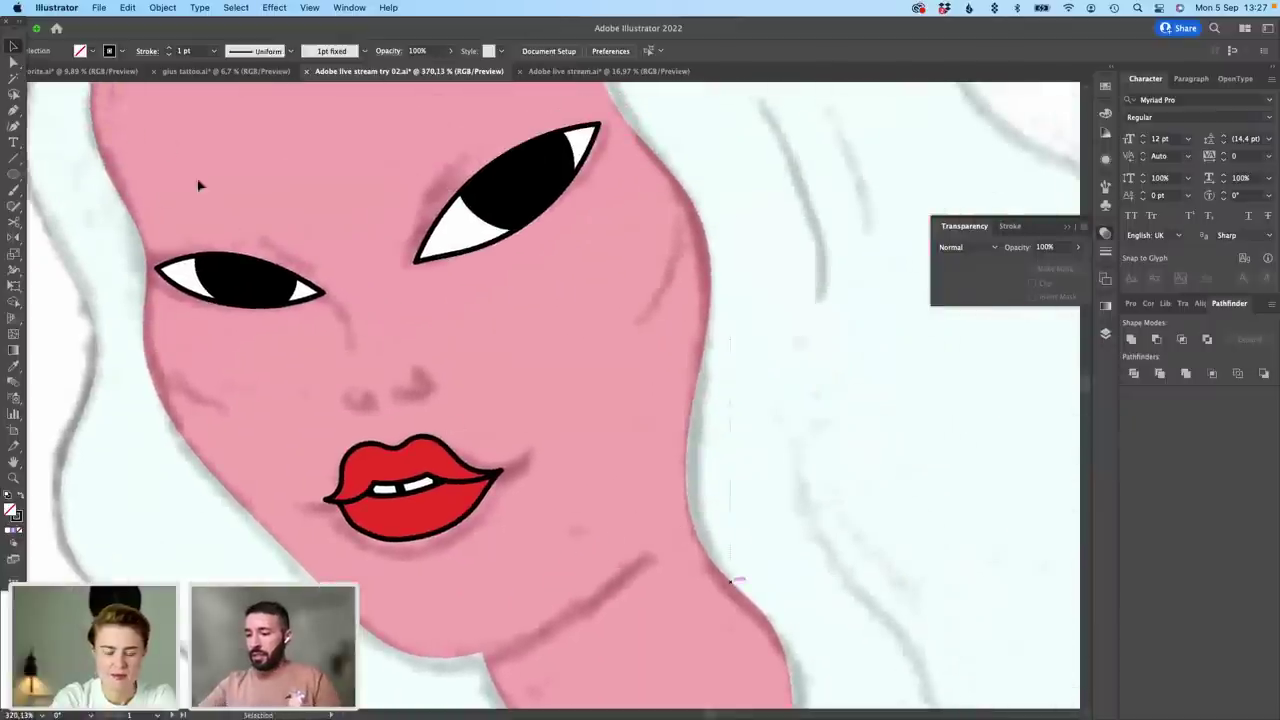
Step: Remove the stroke from all the siren's eye and mouth shapes
{"action": "key", "text": "super+a"}
{"action": "left_click", "coordinate": [18, 518]}
{"action": "left_click", "coordinate": [24, 530]}
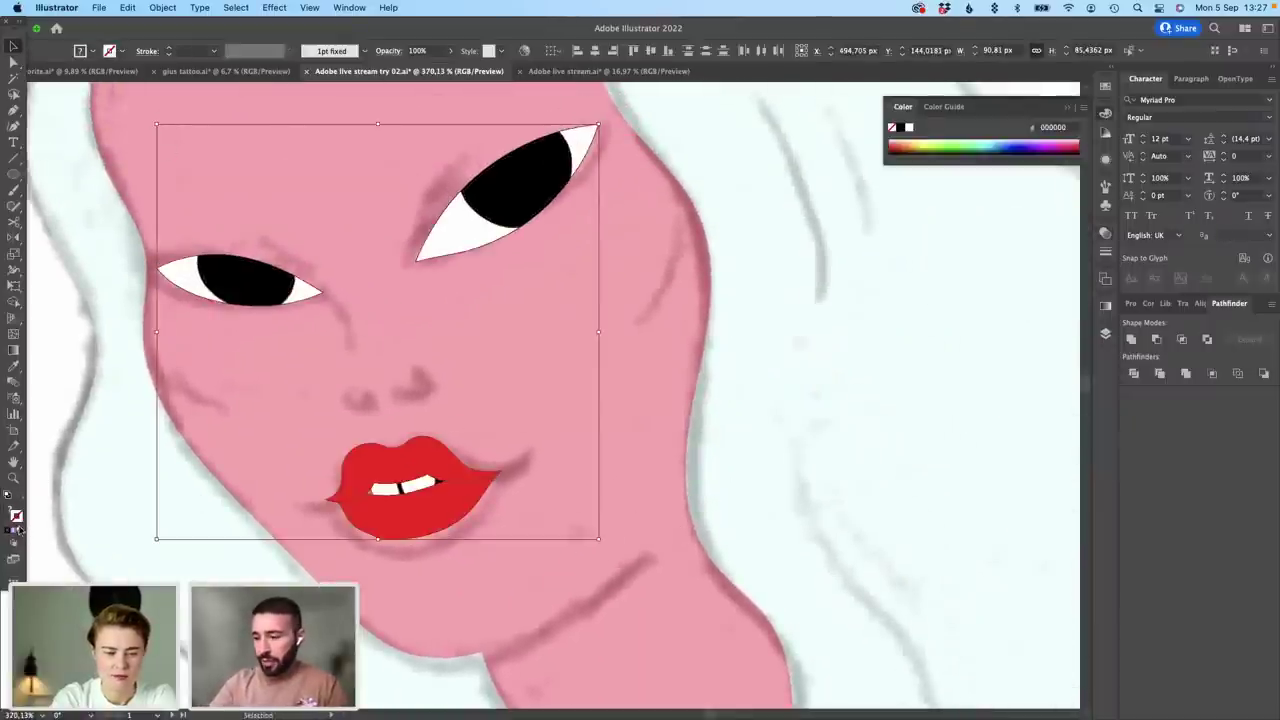
{"action": "left_click", "coordinate": [665, 346]}
Step: Select the mouth shapes and fill the gap beside the outer tooth with near-black 0c0102 using Shape Builder
{"action": "scroll", "coordinate": [397, 533], "scroll_direction": "up", "scroll_amount": 5}
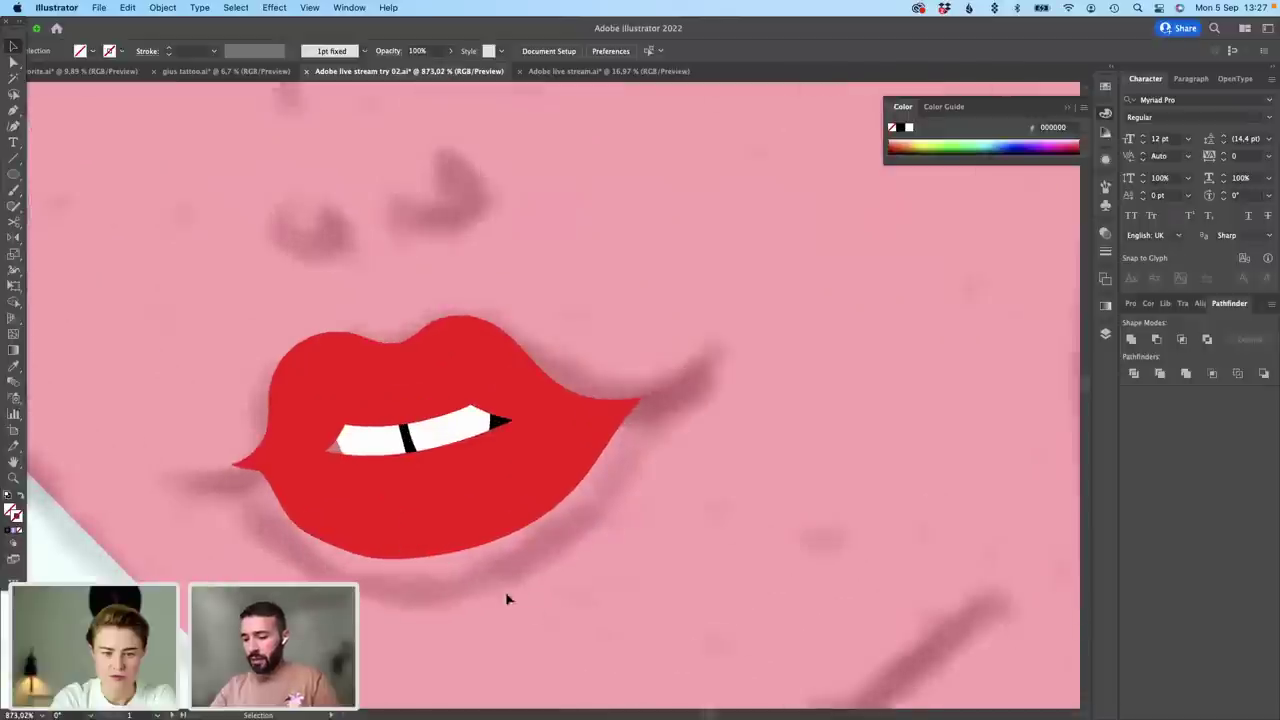
{"action": "left_click_drag", "start_coordinate": [506, 594], "coordinate": [203, 329]}
{"action": "left_click", "coordinate": [14, 302]}
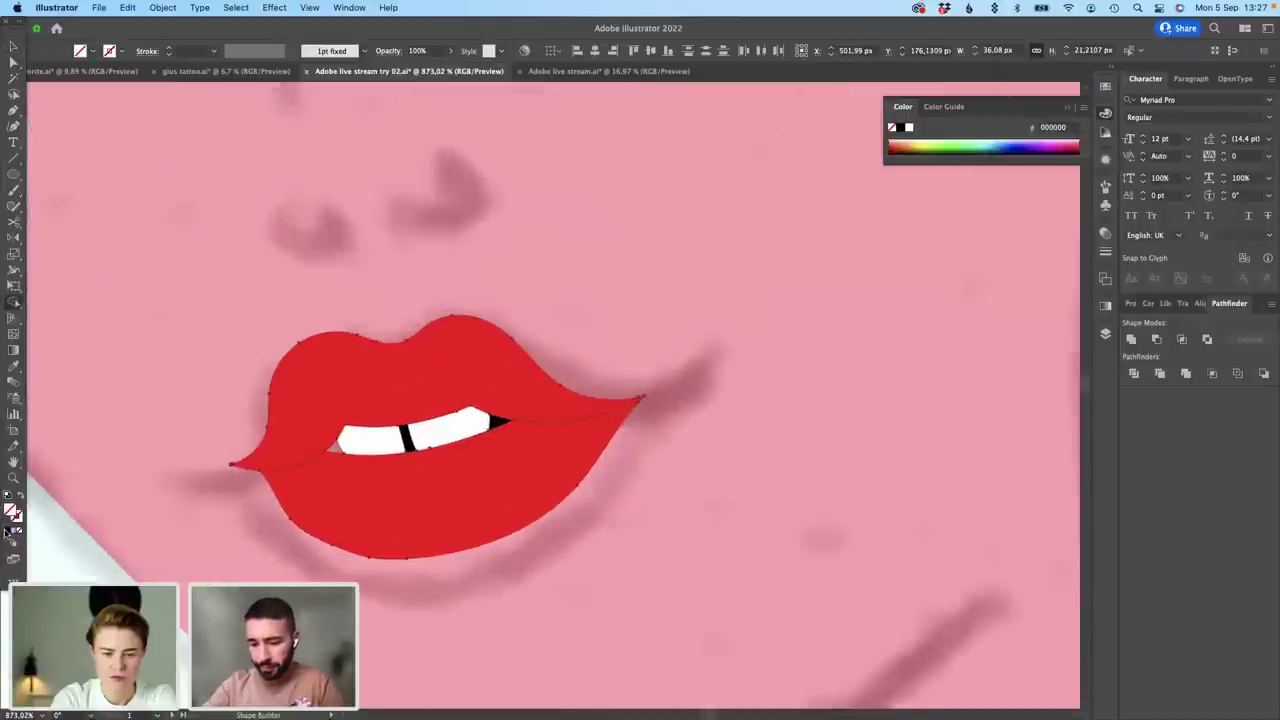
{"action": "left_click", "coordinate": [7, 532]}
{"action": "key", "text": "super+z"}
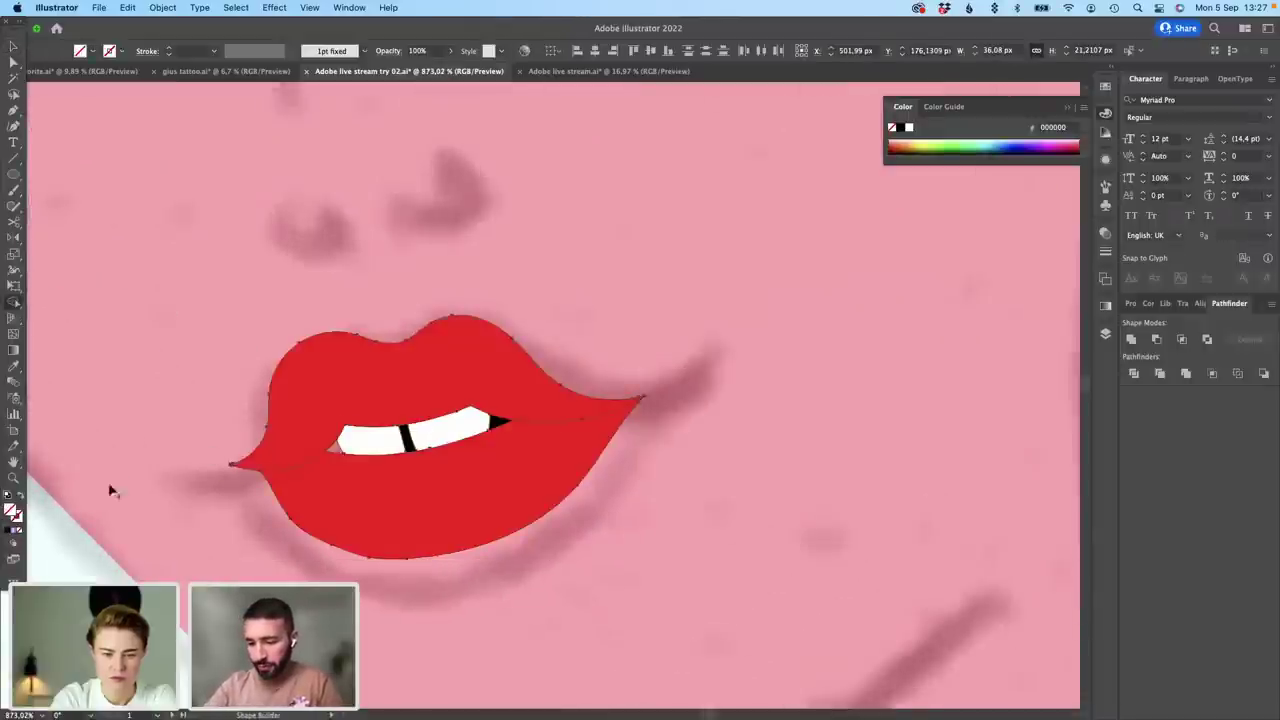
{"action": "double_click", "coordinate": [12, 510]}
{"action": "left_click", "coordinate": [848, 417]}
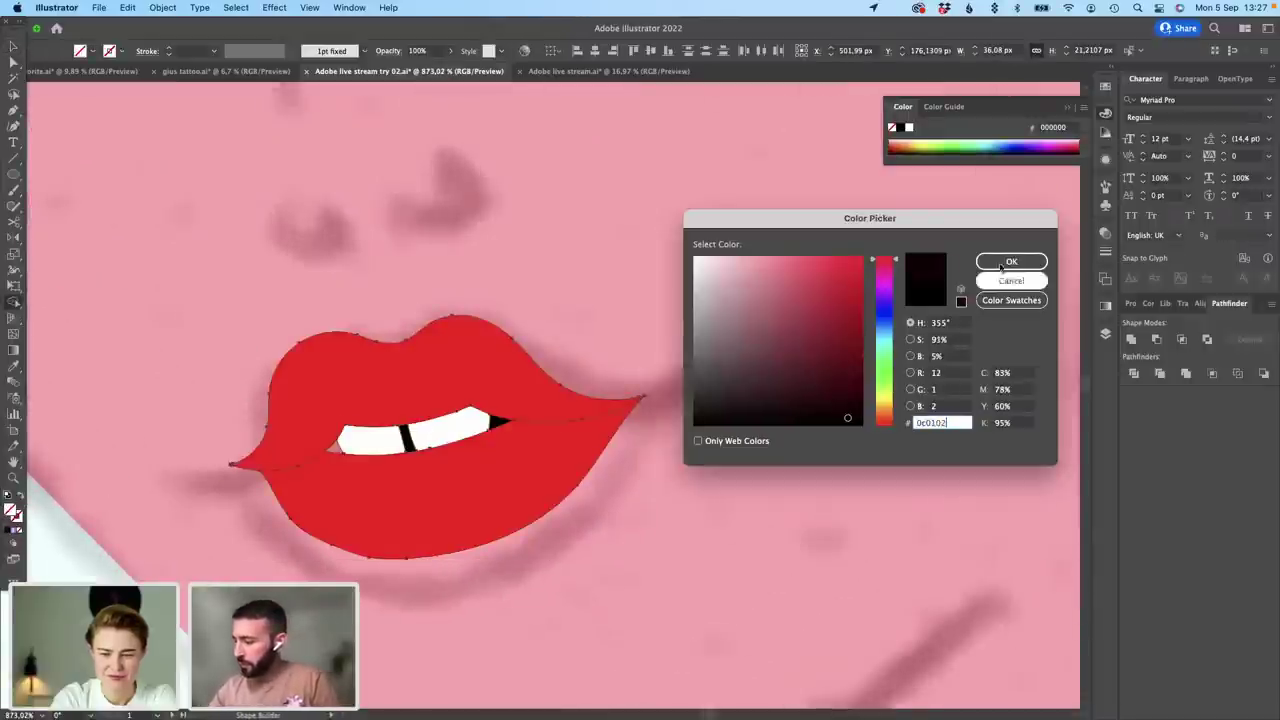
{"action": "left_click", "coordinate": [1011, 261]}
{"action": "scroll", "coordinate": [332, 466], "scroll_direction": "up", "scroll_amount": 5}
{"action": "left_click", "coordinate": [343, 422]}
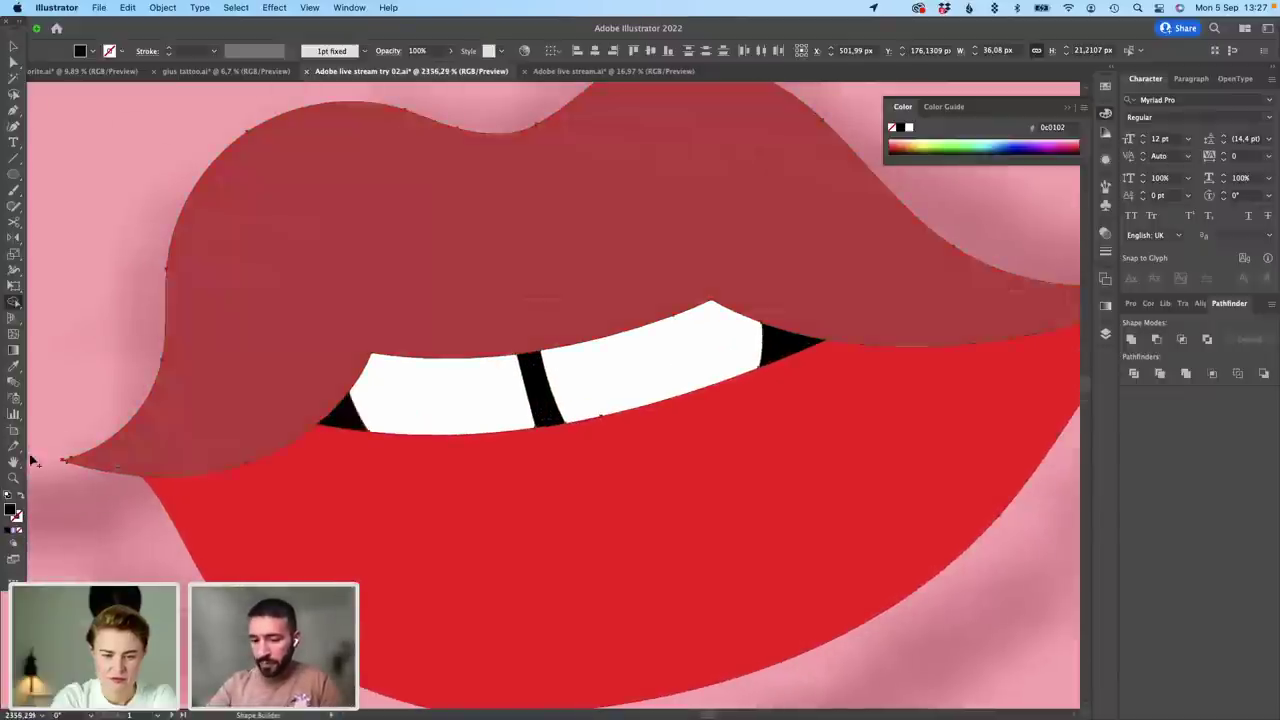
{"action": "left_click", "coordinate": [13, 46]}
{"action": "left_click", "coordinate": [98, 183]}
Step: Trace the goat's upper eyelid and the rounded eyeball outline over the sketch with the Paintbrush
{"action": "scroll", "coordinate": [225, 254], "scroll_direction": "down", "scroll_amount": 7}
{"action": "scroll", "coordinate": [516, 361], "scroll_direction": "down", "scroll_amount": 8}
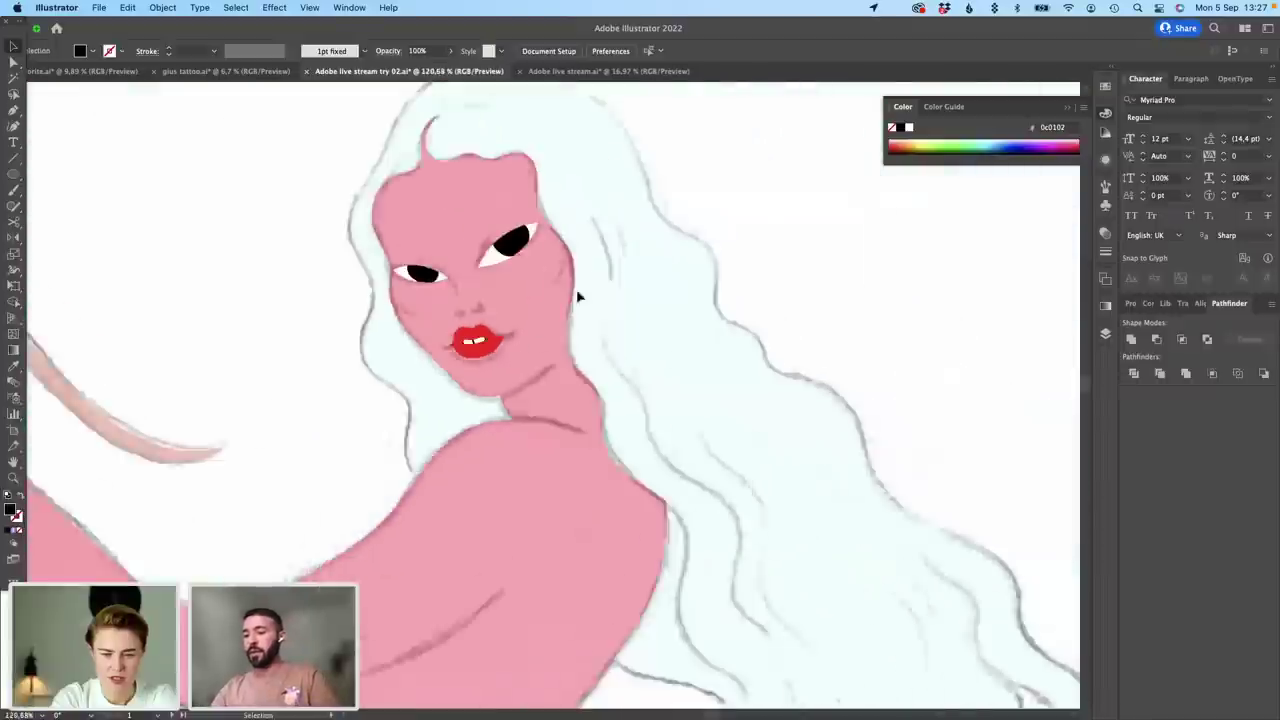
{"action": "left_click_drag", "start_coordinate": [577, 429], "coordinate": [858, 291]}
{"action": "left_click_drag", "start_coordinate": [670, 431], "coordinate": [830, 367]}
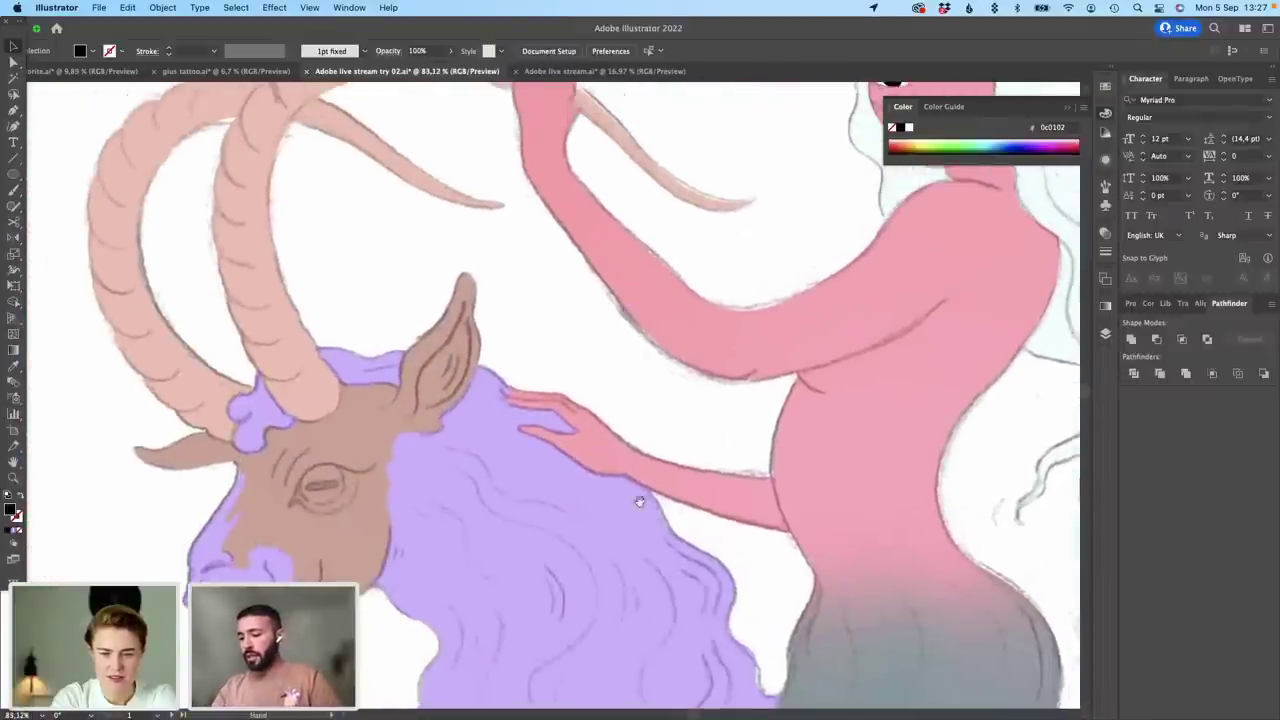
{"action": "left_click_drag", "start_coordinate": [730, 467], "coordinate": [743, 374]}
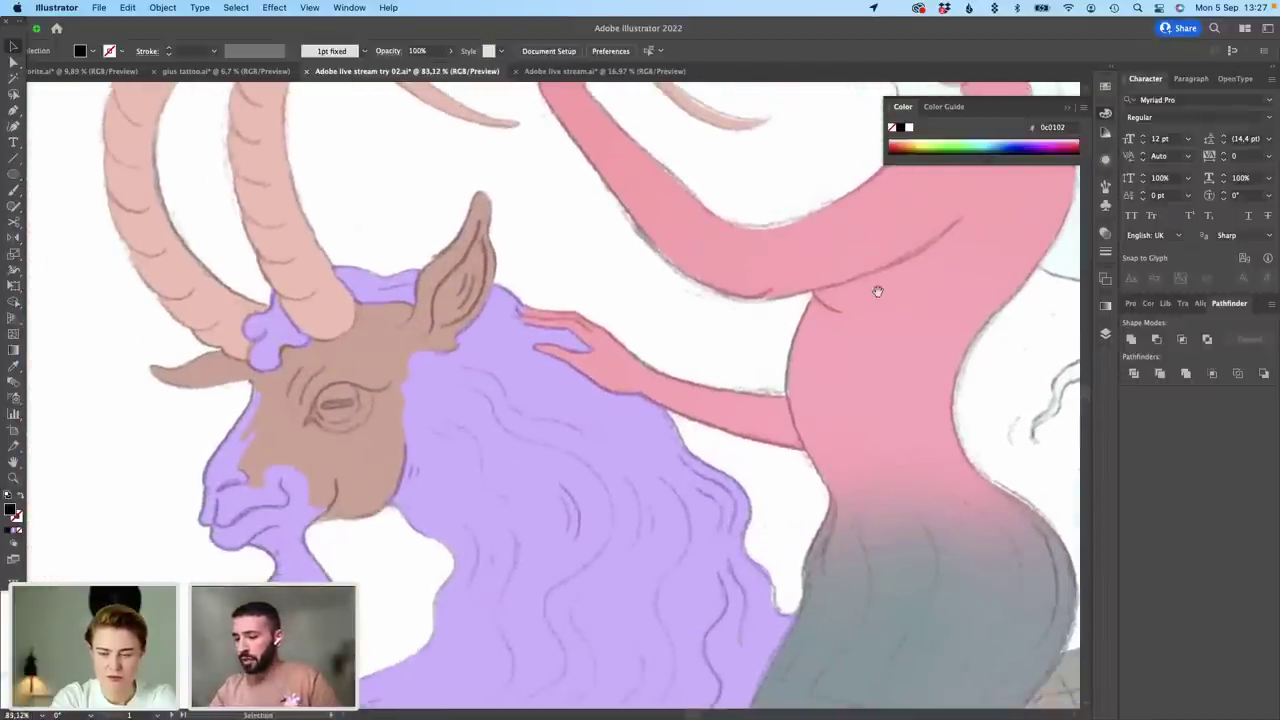
{"action": "scroll", "coordinate": [747, 296], "scroll_direction": "right", "scroll_amount": 2}
{"action": "scroll", "coordinate": [300, 429], "scroll_direction": "up", "scroll_amount": 10}
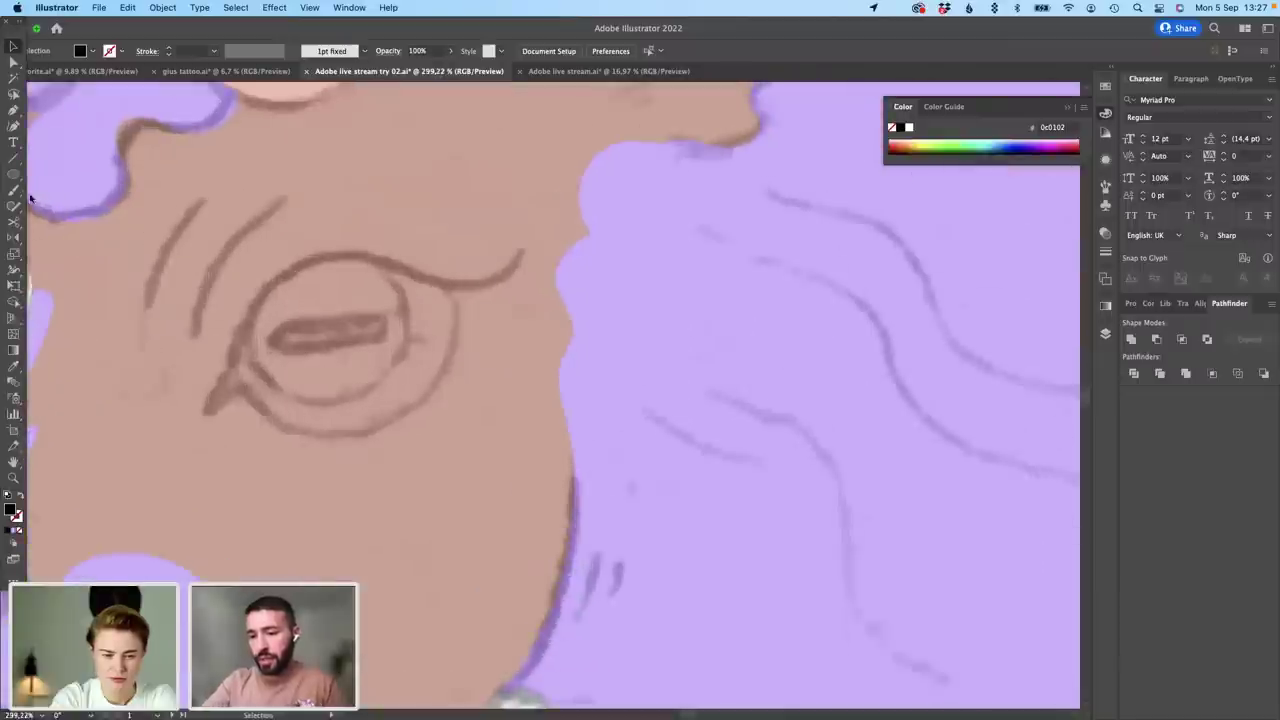
{"action": "left_click", "coordinate": [13, 190]}
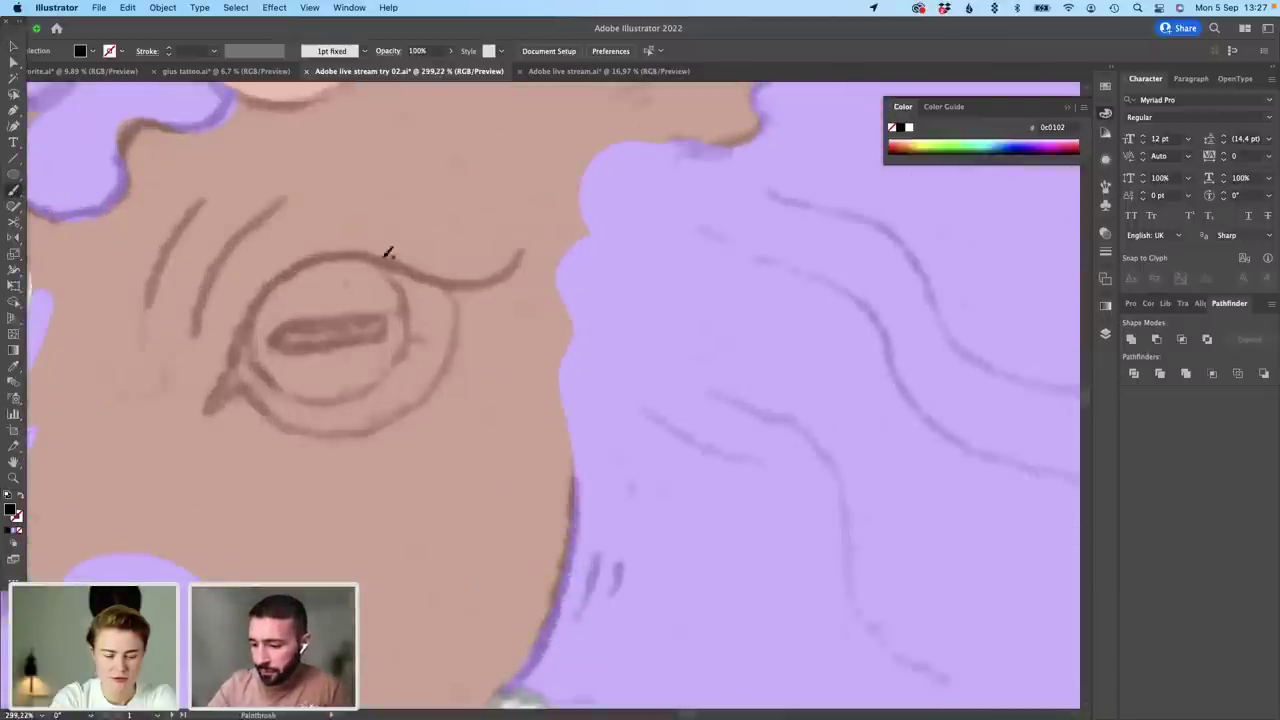
{"action": "mouse_move", "coordinate": [524, 249]}
{"action": "left_mouse_down"}
{"action": "mouse_move", "coordinate": [416, 276]}
{"action": "mouse_move", "coordinate": [308, 264]}
{"action": "mouse_move", "coordinate": [196, 418]}
{"action": "left_mouse_up"}
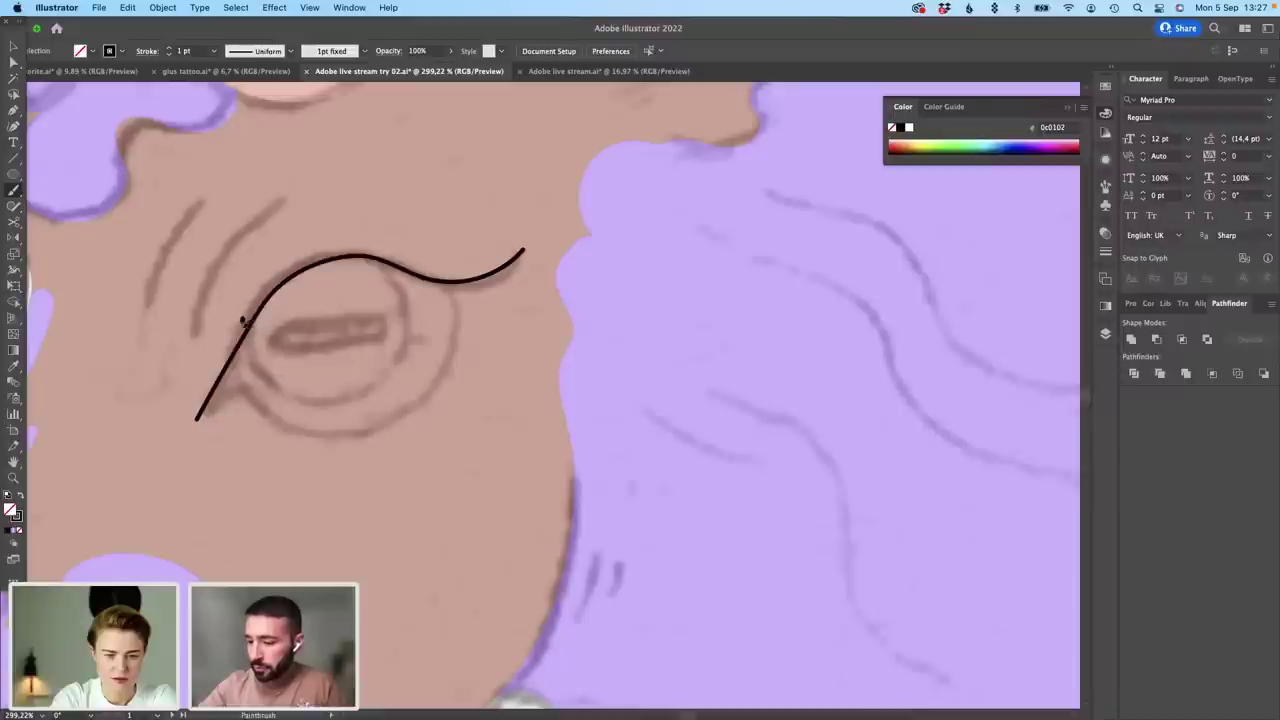
{"action": "mouse_move", "coordinate": [242, 320]}
{"action": "left_mouse_down"}
{"action": "mouse_move", "coordinate": [281, 382]}
{"action": "mouse_move", "coordinate": [328, 398]}
{"action": "mouse_move", "coordinate": [380, 386]}
{"action": "mouse_move", "coordinate": [420, 331]}
{"action": "mouse_move", "coordinate": [416, 301]}
{"action": "mouse_move", "coordinate": [375, 252]}
{"action": "mouse_move", "coordinate": [325, 248]}
{"action": "left_mouse_up"}
Step: Bend the lower end of the goat's upper eyelid line to follow the sketched inner corner using Direct Selection
{"action": "key", "text": "a"}
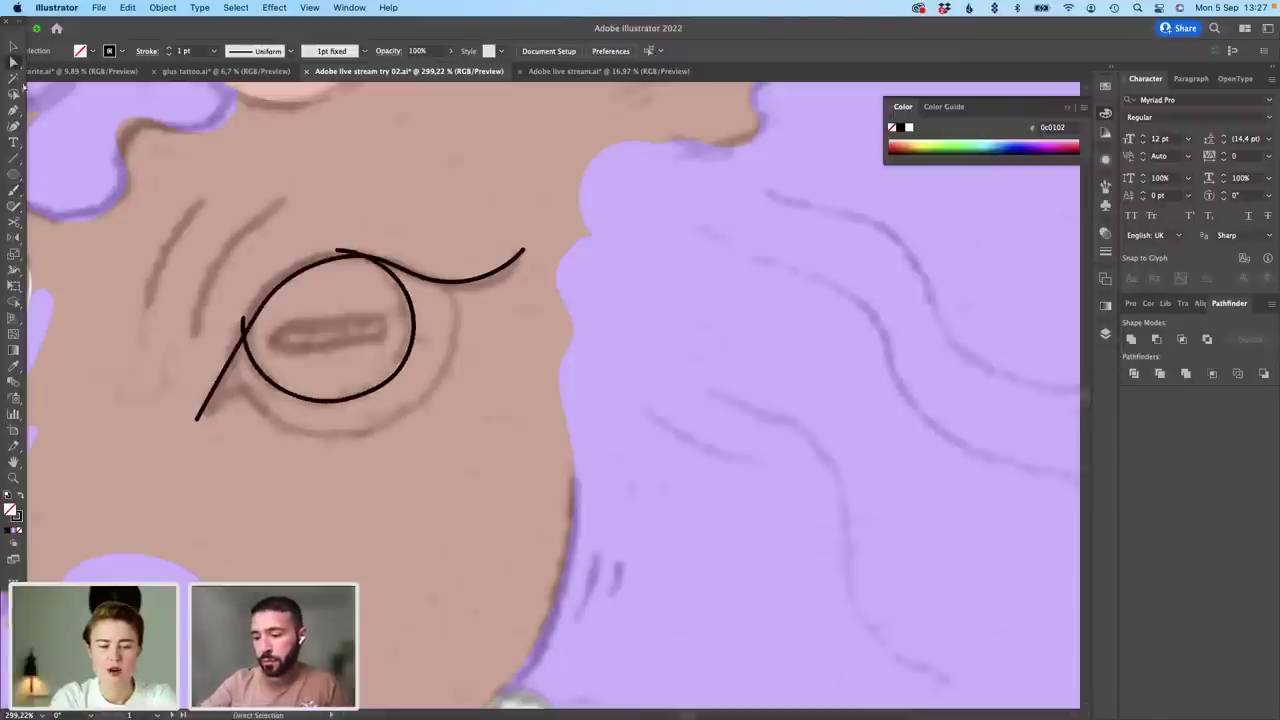
{"action": "left_click", "coordinate": [220, 390]}
{"action": "left_click", "coordinate": [229, 395]}
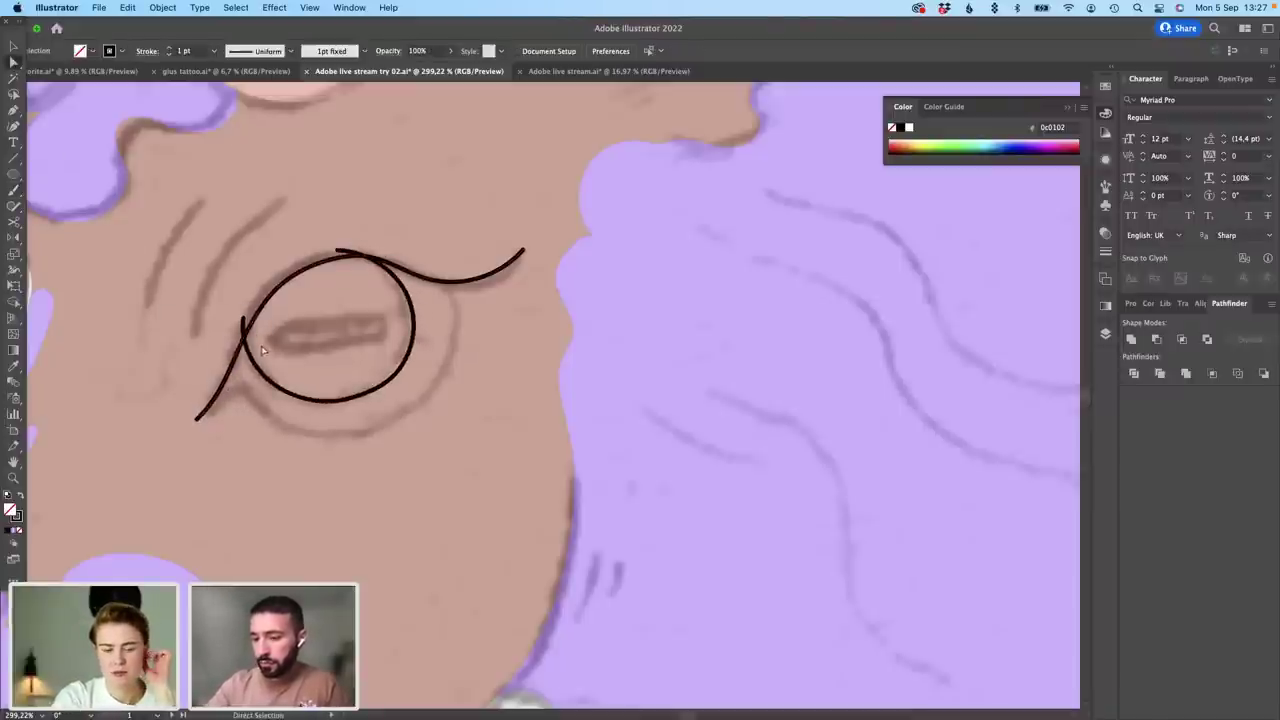
Step: Draw a flat horizontal ellipse over the sketched pupil inside the goat's eyeball
{"action": "left_click", "coordinate": [14, 191]}
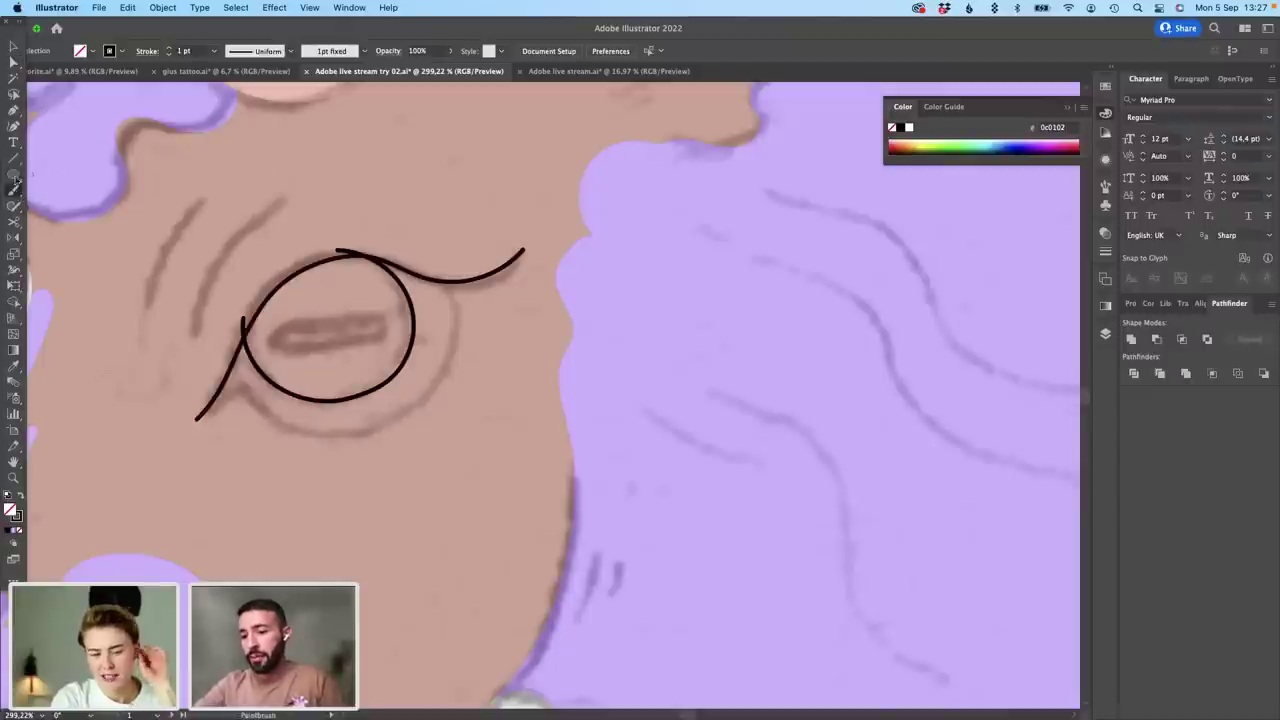
{"action": "left_click", "coordinate": [14, 174]}
{"action": "left_click_drag", "start_coordinate": [272, 320], "coordinate": [328, 333]}
{"action": "left_click", "coordinate": [14, 46]}
{"action": "left_click", "coordinate": [345, 303]}
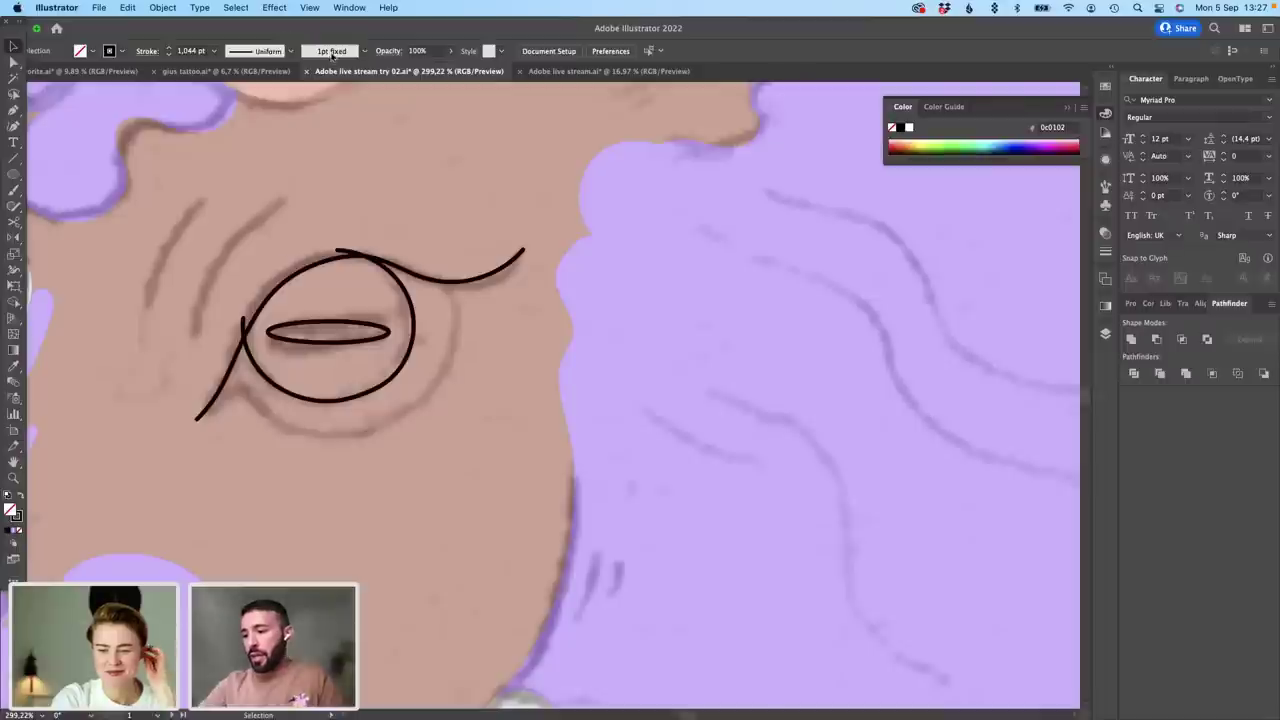
Step: Examine the calligraphic options of the 1pt fixed brush and close them without changes
{"action": "left_click", "coordinate": [332, 52]}
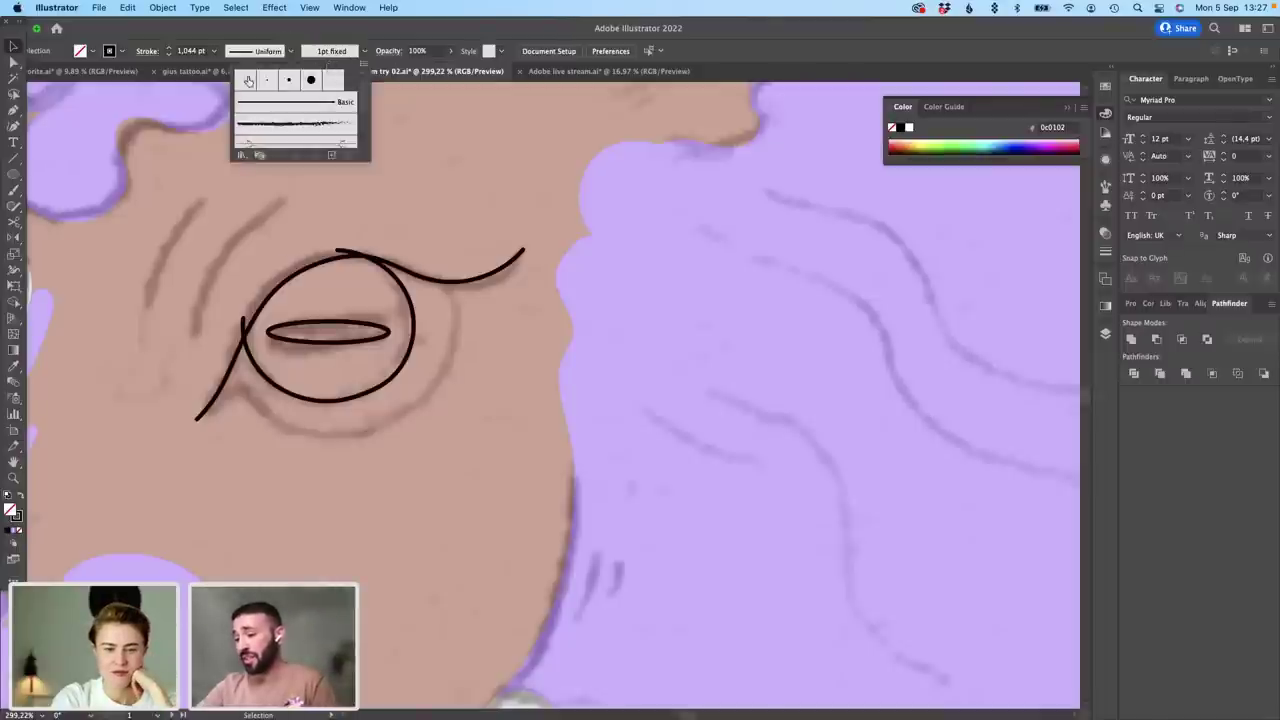
{"action": "double_click", "coordinate": [337, 81]}
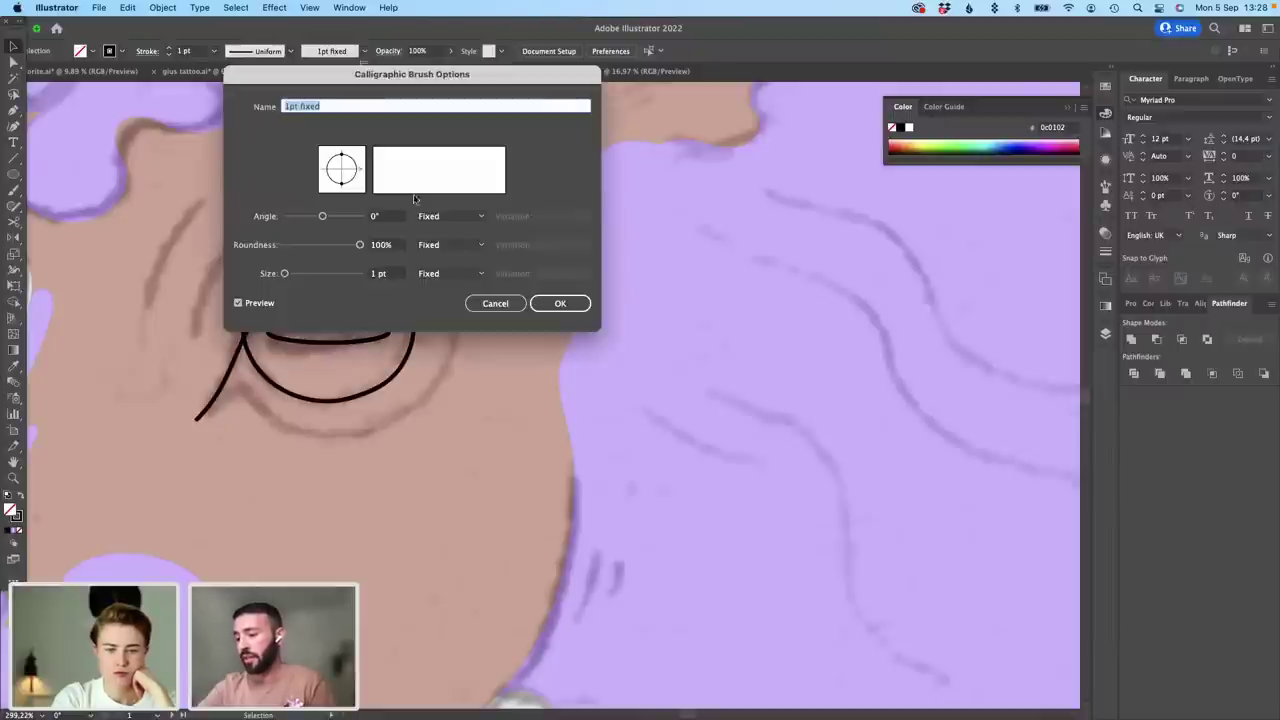
{"action": "left_click", "coordinate": [508, 305]}
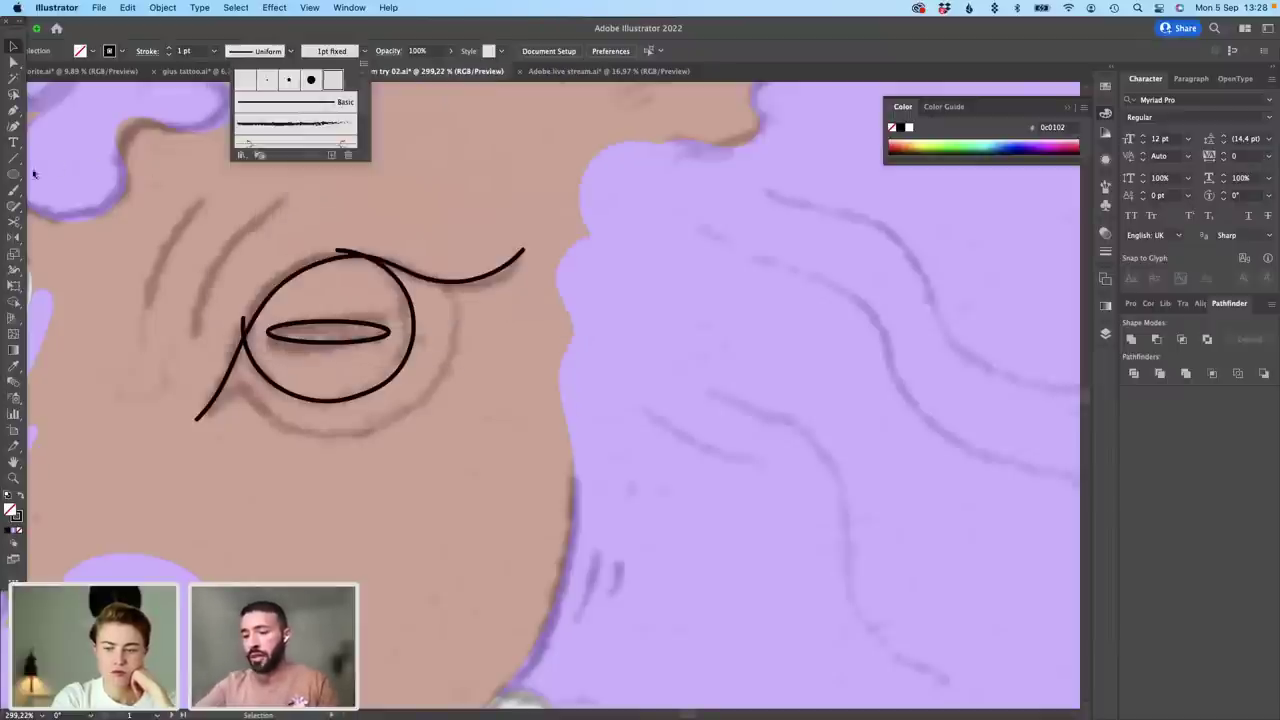
{"action": "left_click", "coordinate": [13, 50]}
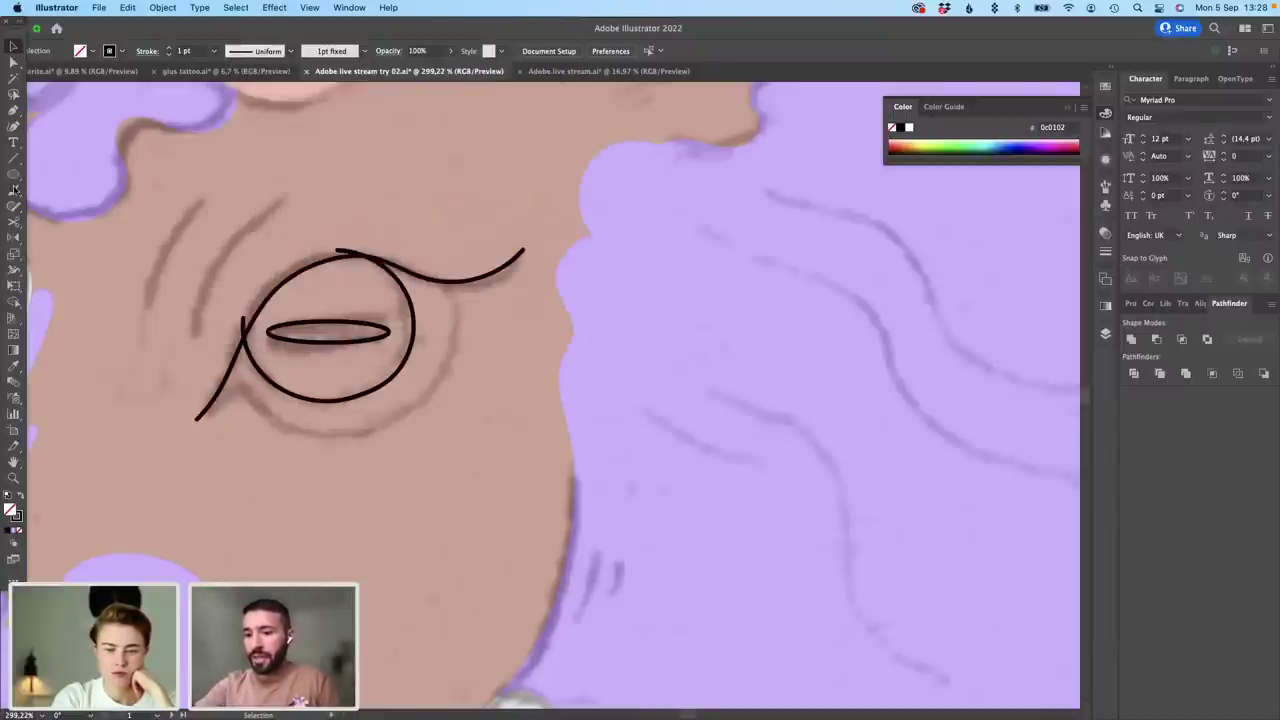
Step: Trace the goat's lower eyelid from the inner corner with the Paintbrush and extend its upper end past the upper lid line
{"action": "left_click", "coordinate": [14, 189]}
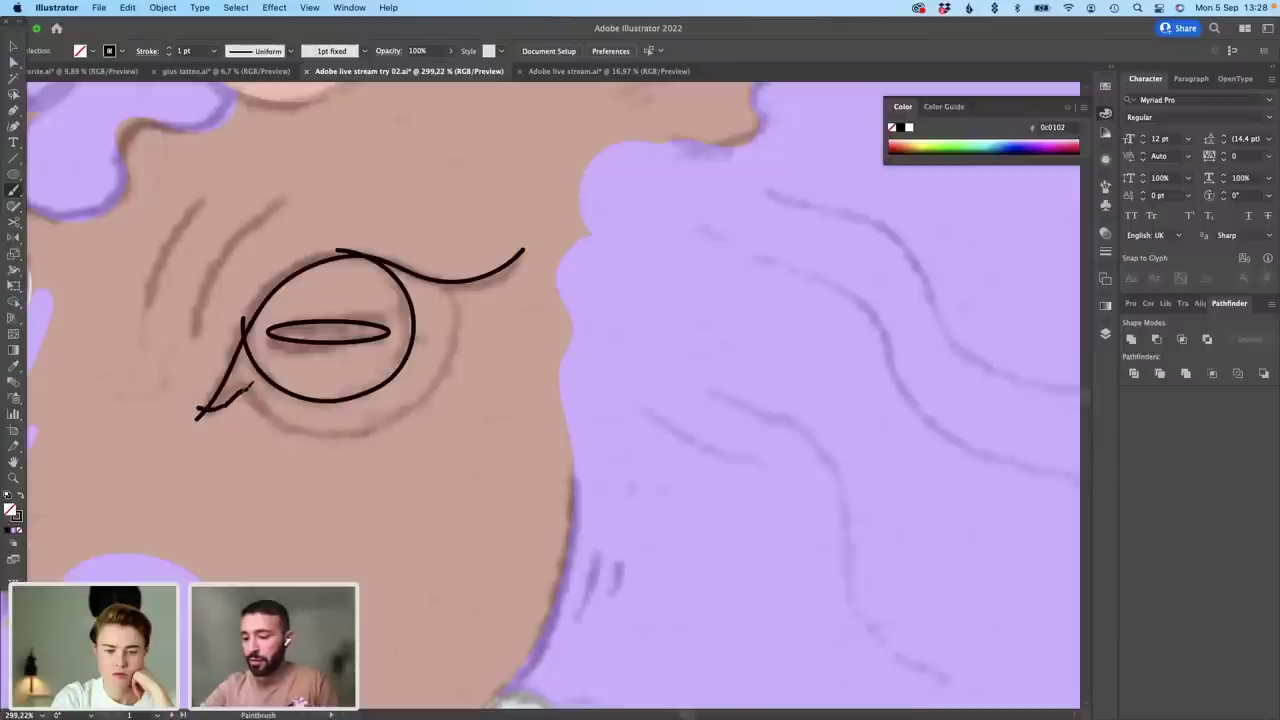
{"action": "mouse_move", "coordinate": [266, 397]}
{"action": "left_mouse_down"}
{"action": "mouse_move", "coordinate": [306, 425]}
{"action": "mouse_move", "coordinate": [374, 424]}
{"action": "mouse_move", "coordinate": [434, 386]}
{"action": "mouse_move", "coordinate": [458, 338]}
{"action": "mouse_move", "coordinate": [452, 288]}
{"action": "mouse_move", "coordinate": [430, 268]}
{"action": "left_mouse_up"}
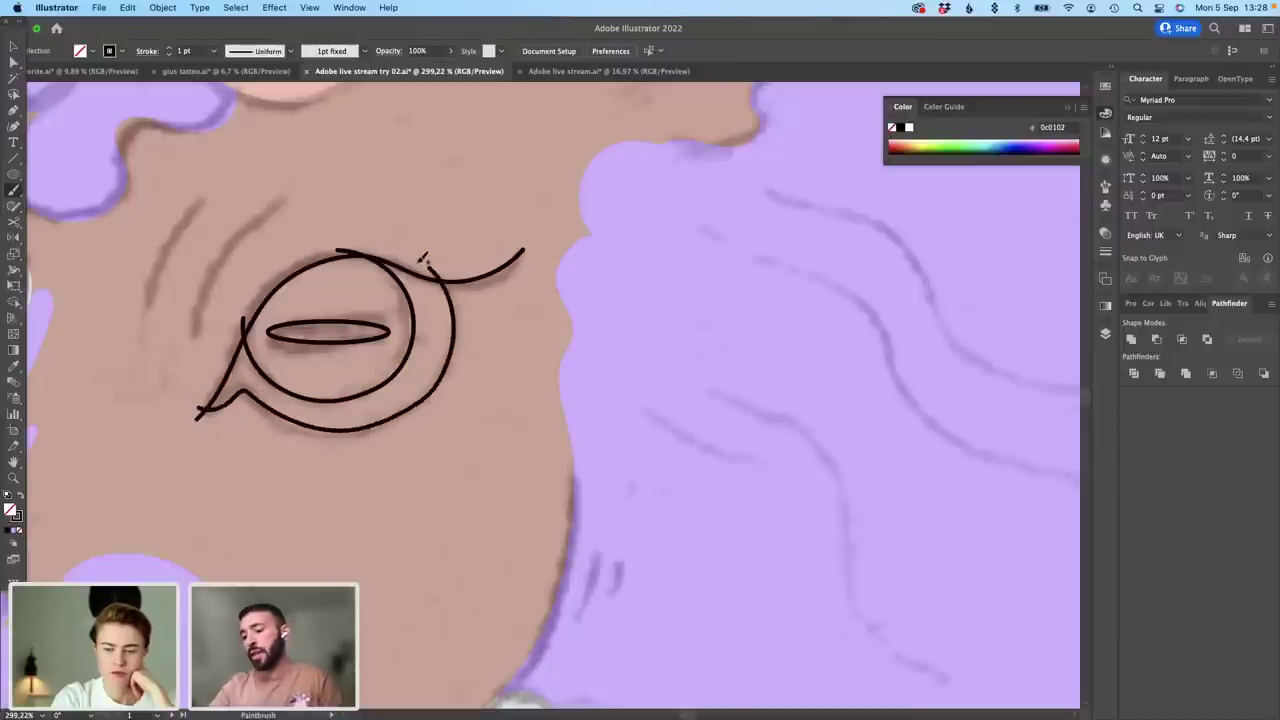
{"action": "left_click", "coordinate": [13, 62]}
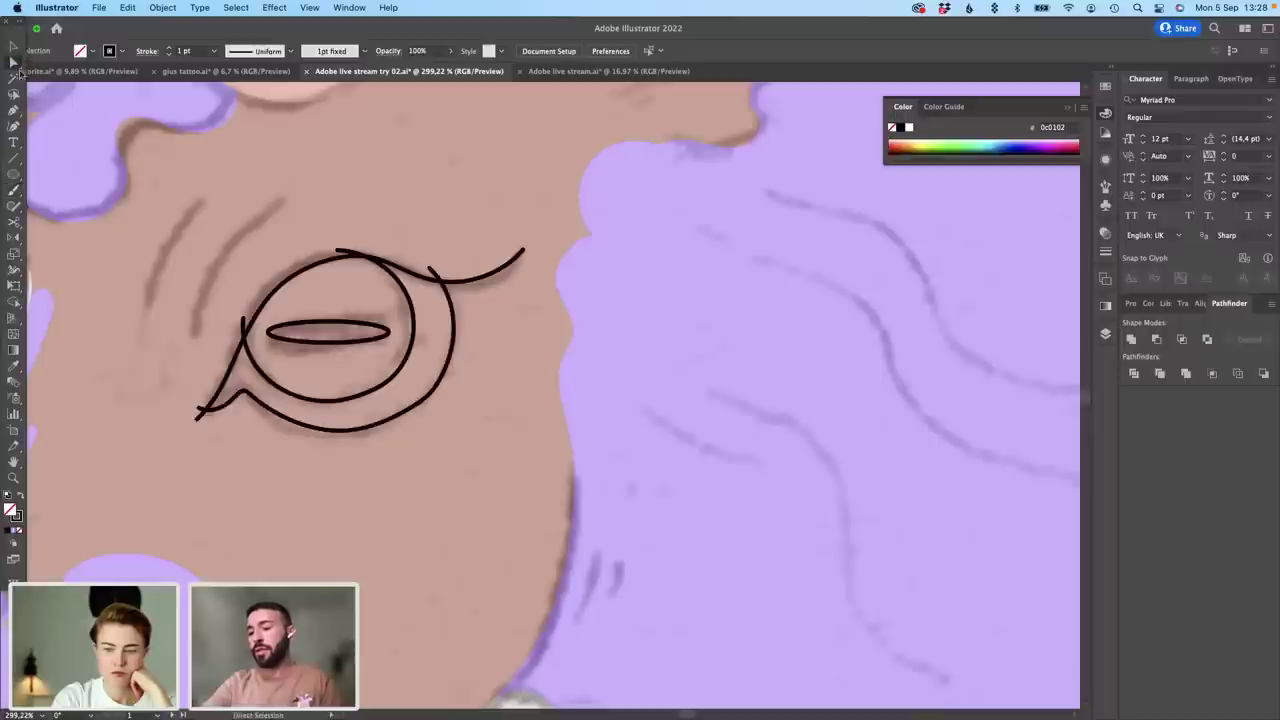
{"action": "left_click", "coordinate": [440, 276]}
{"action": "left_click_drag", "start_coordinate": [438, 274], "coordinate": [446, 284]}
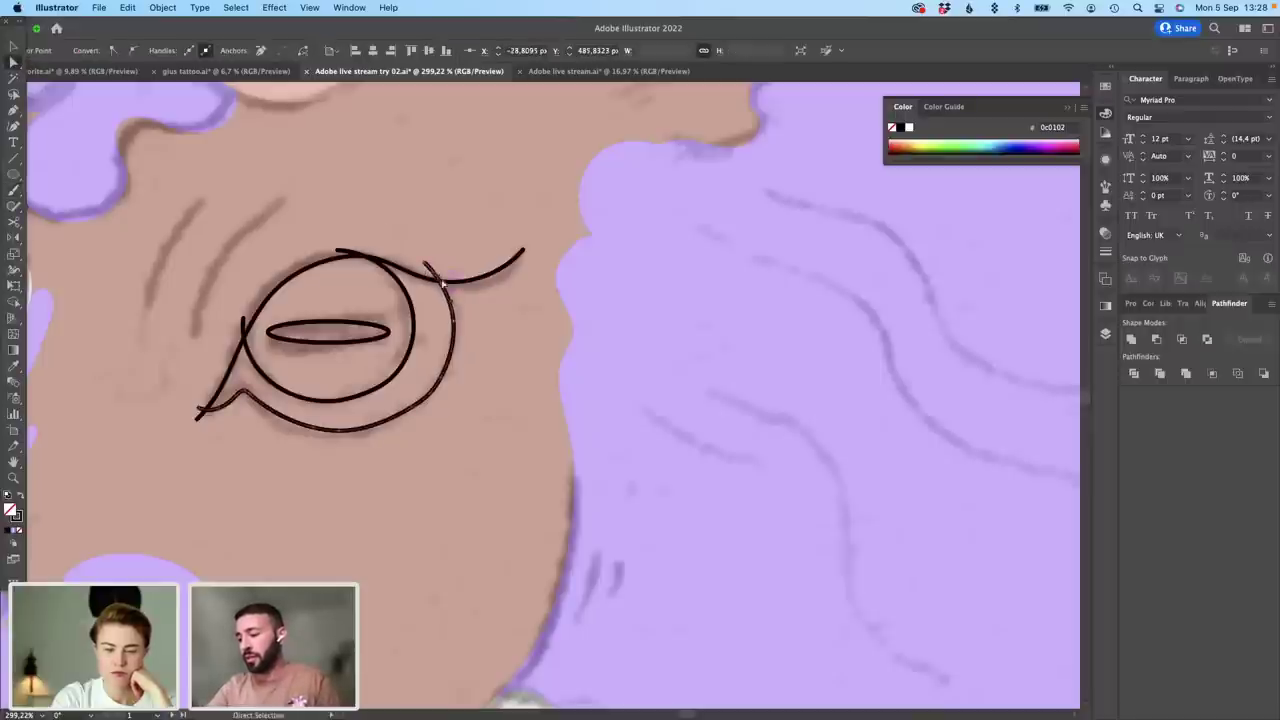
{"action": "left_click", "coordinate": [465, 318]}
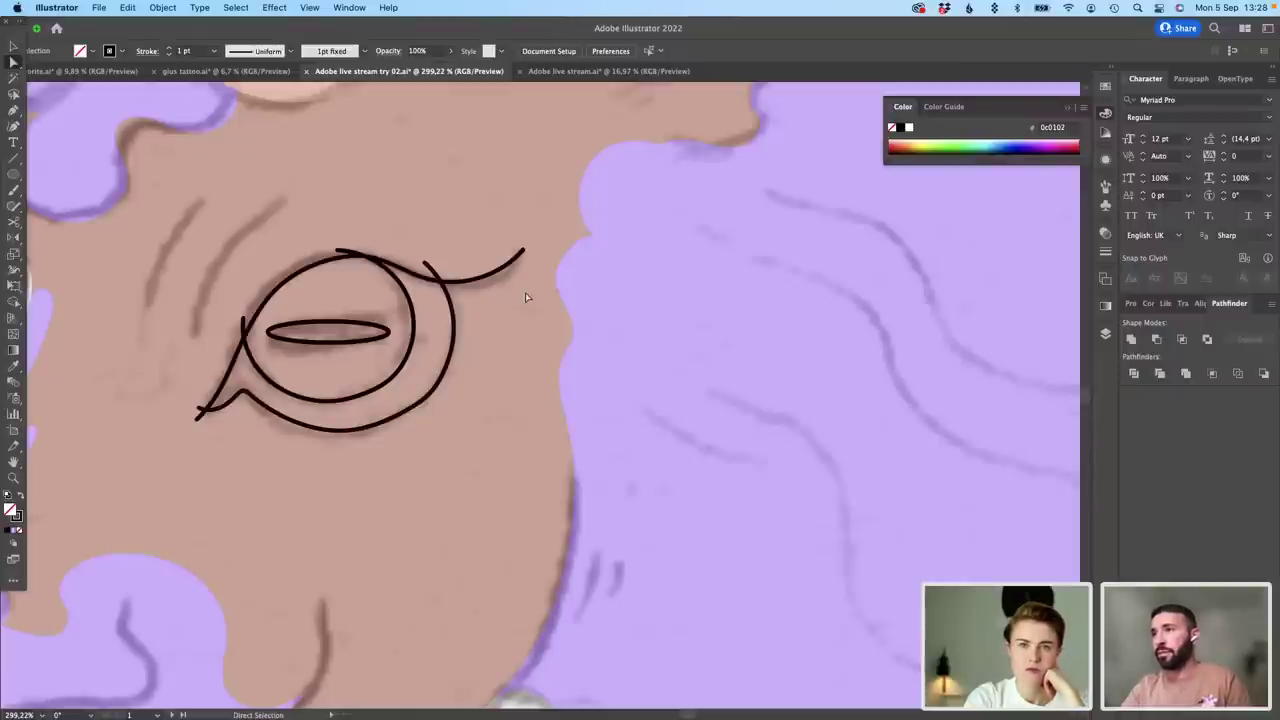
{"action": "left_click", "coordinate": [13, 47]}
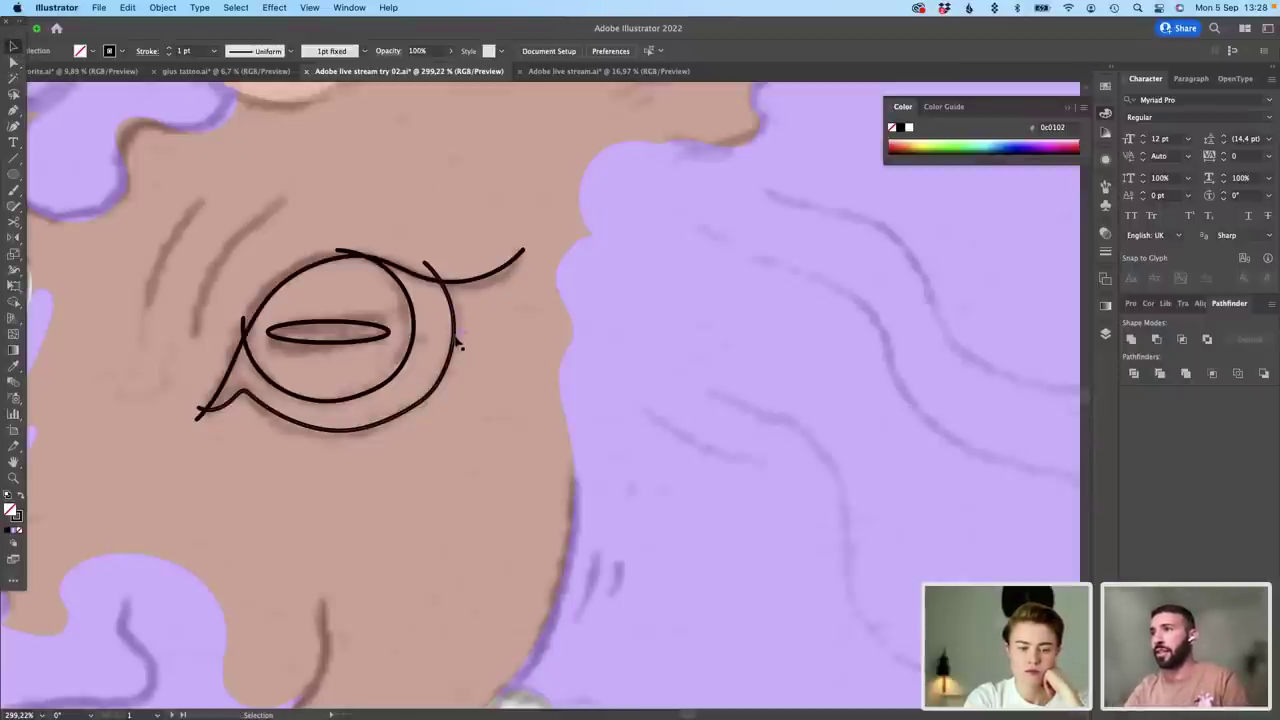
Step: Nudge the goat's upper eyelid line slightly beside the eyeball's inner edge using Direct Selection
{"action": "scroll", "coordinate": [457, 343], "scroll_direction": "down", "scroll_amount": 2}
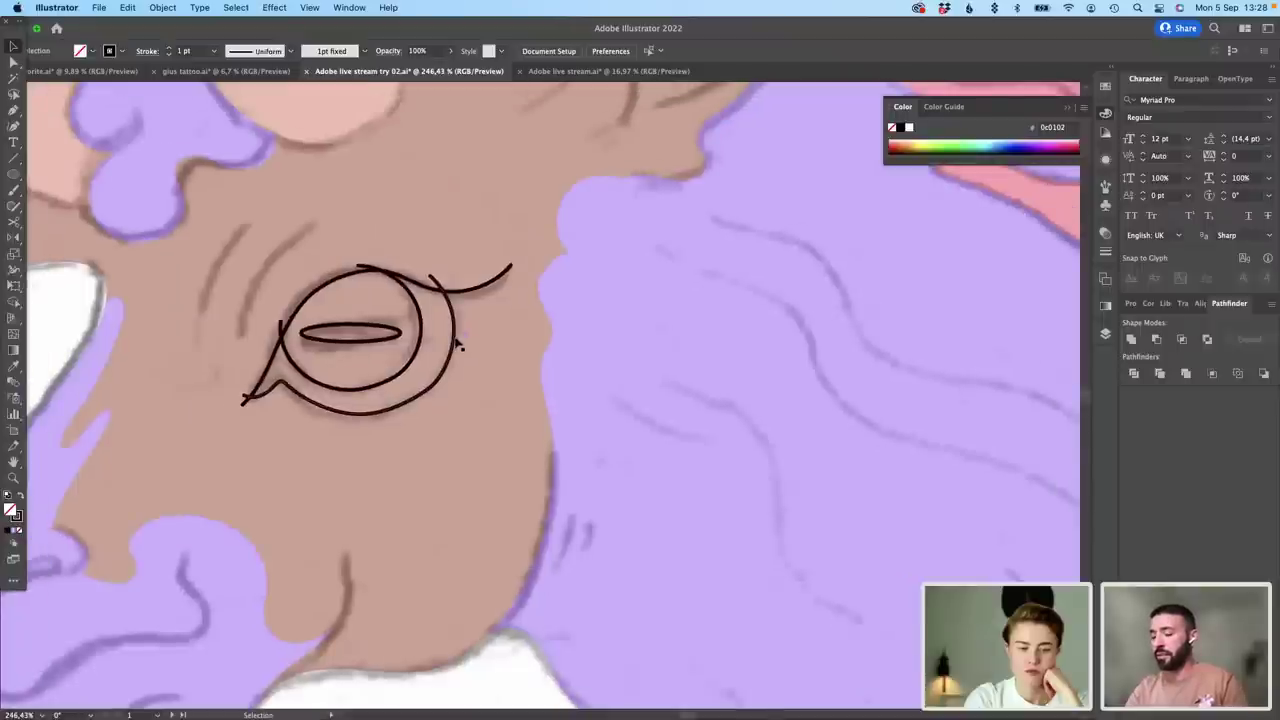
{"action": "left_click", "coordinate": [13, 63]}
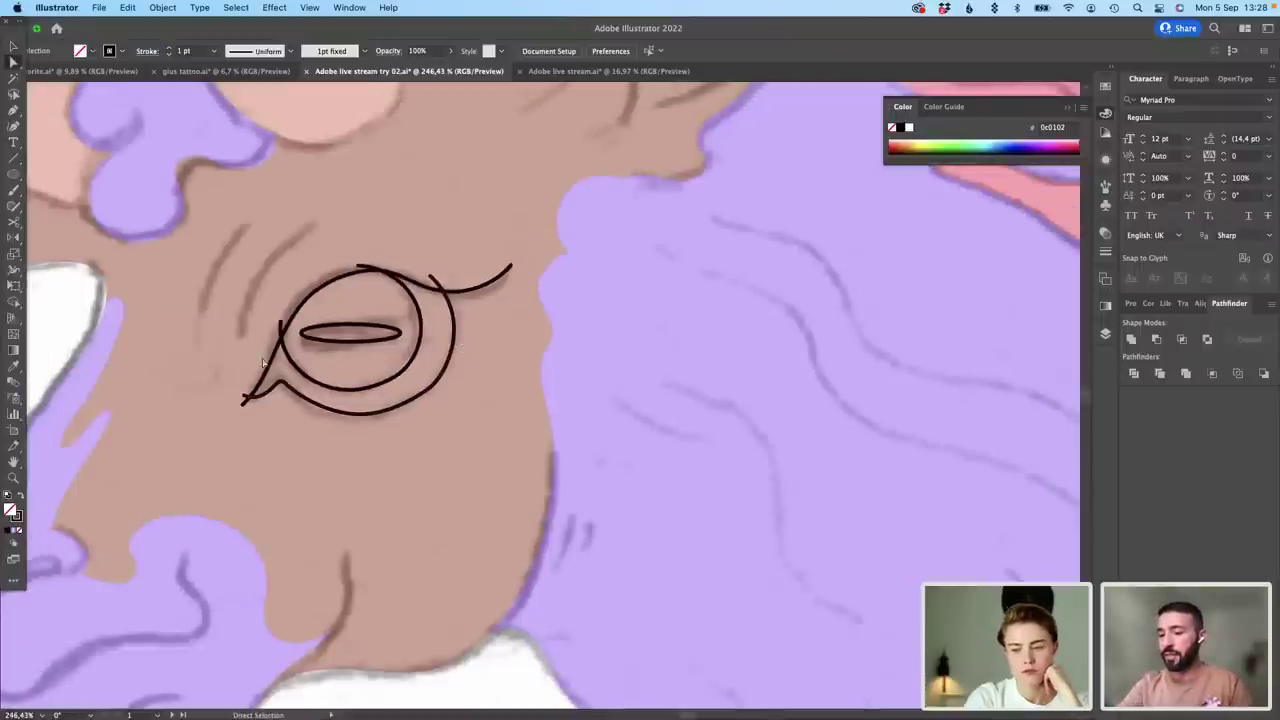
{"action": "scroll", "coordinate": [263, 362], "scroll_direction": "up", "scroll_amount": 3}
{"action": "left_click", "coordinate": [290, 347]}
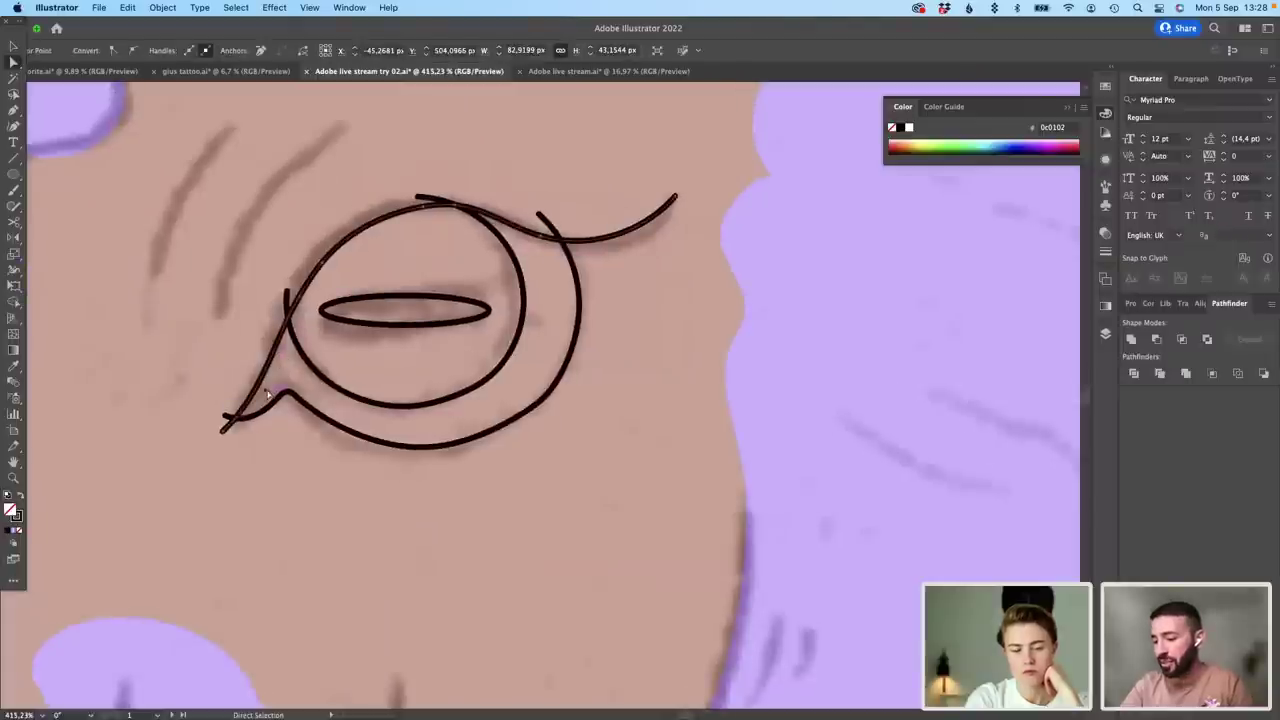
{"action": "left_click_drag", "start_coordinate": [300, 299], "coordinate": [301, 296]}
{"action": "left_click", "coordinate": [438, 258]}
{"action": "scroll", "coordinate": [468, 238], "scroll_direction": "down", "scroll_amount": 3}
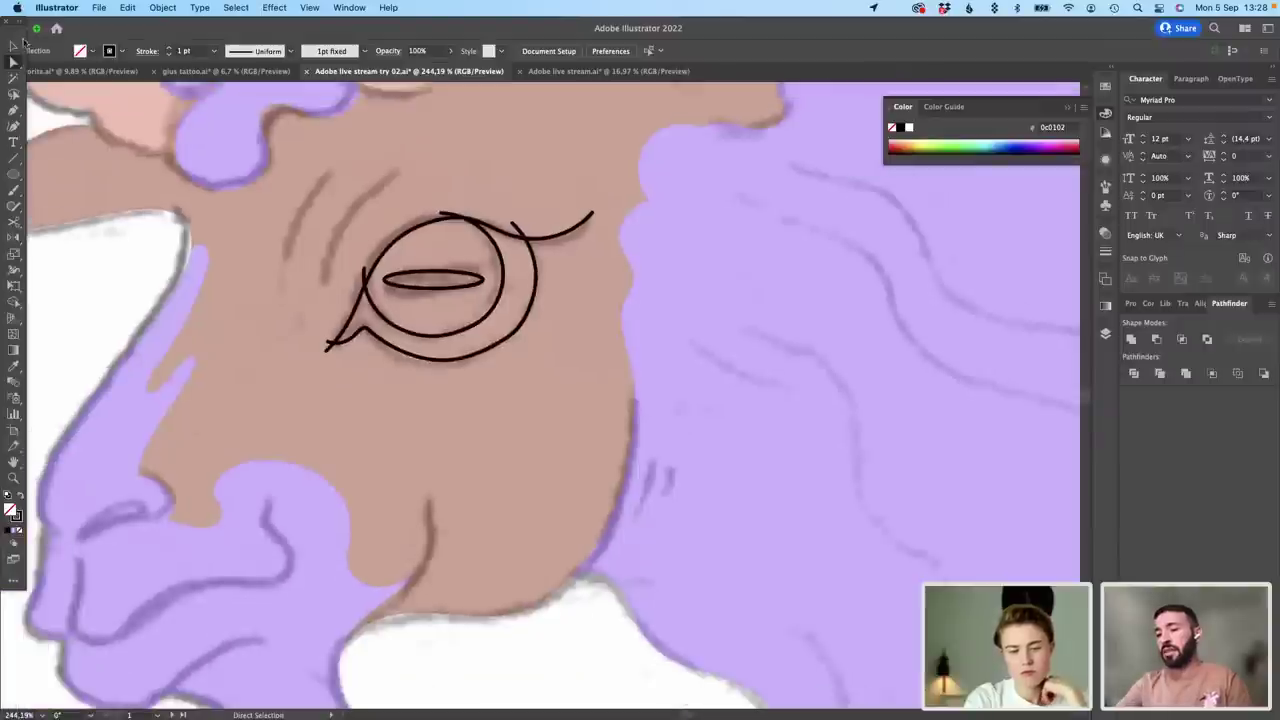
Step: Select all the goat's eye outlines and fill the narrow pupil with black using Shape Builder
{"action": "left_click", "coordinate": [13, 45]}
{"action": "left_click_drag", "start_coordinate": [425, 303], "coordinate": [362, 204]}
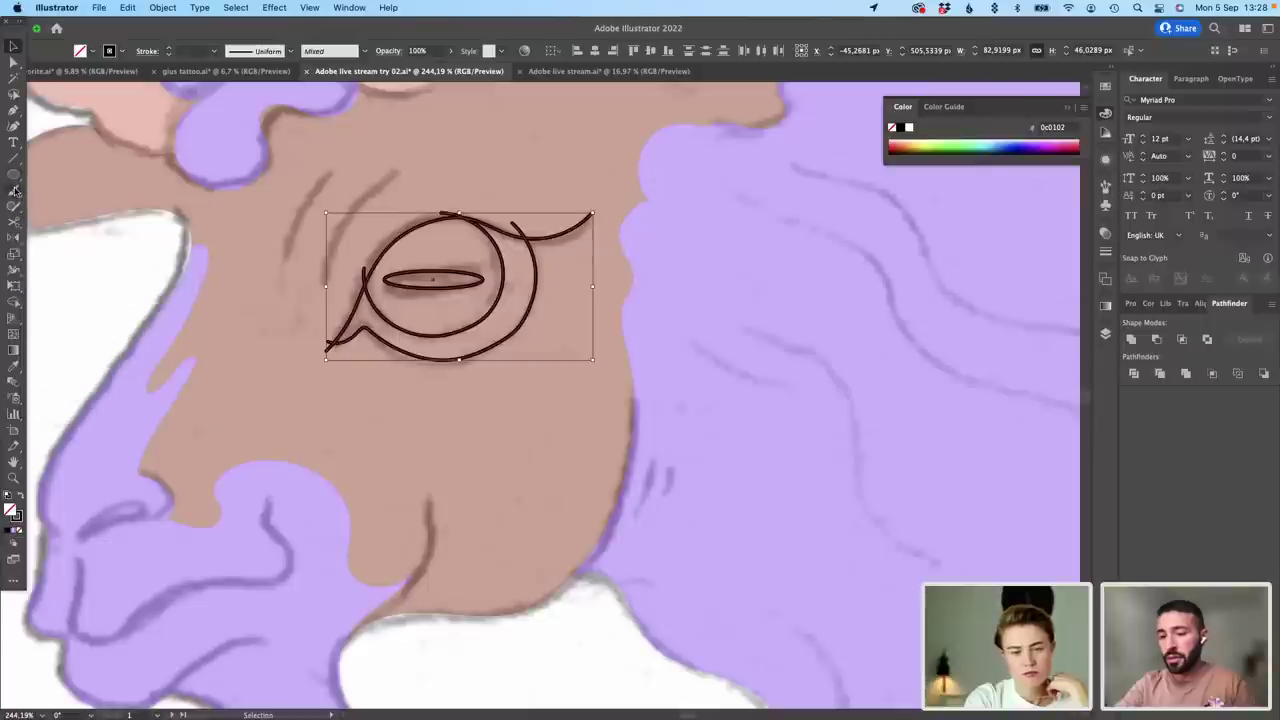
{"action": "left_click", "coordinate": [13, 302]}
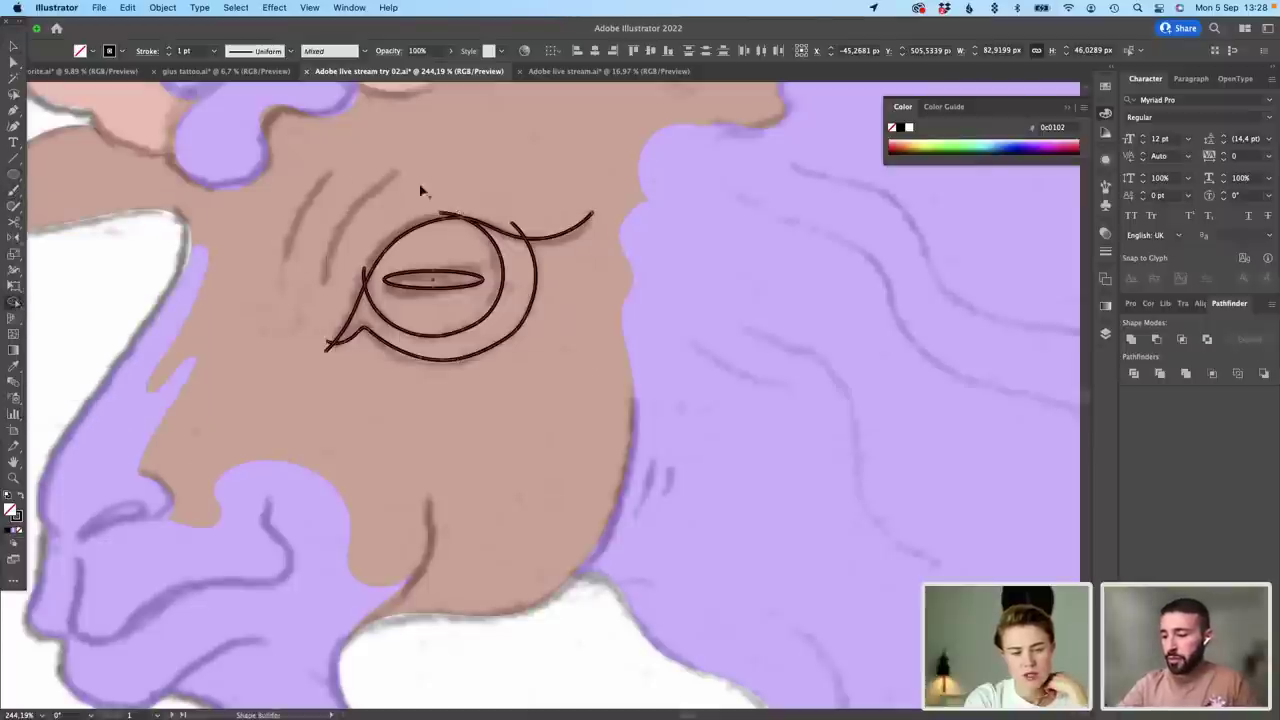
{"action": "left_click", "coordinate": [22, 503]}
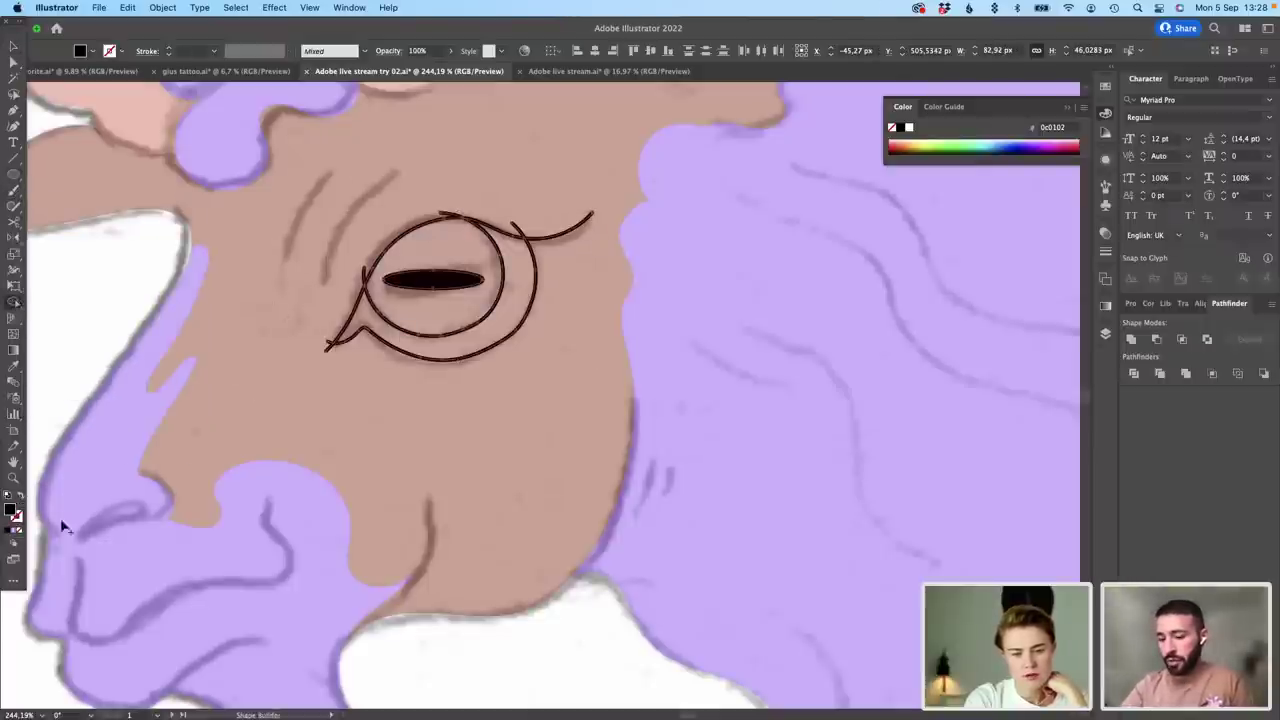
Step: Fill the goat's eyeball around the pupil with pale pink ffe6e9 using Shape Builder
{"action": "double_click", "coordinate": [12, 511]}
{"action": "type", "text": "ffe6e9"}
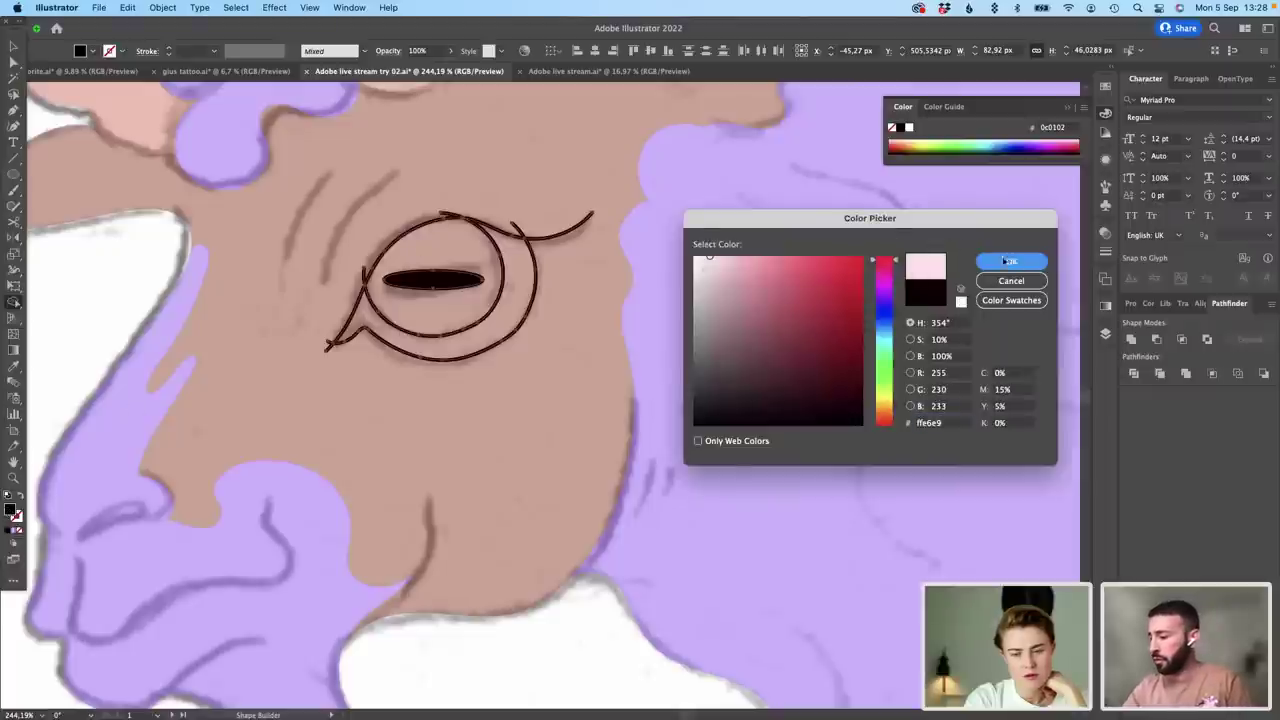
{"action": "key", "text": "Return"}
{"action": "left_click", "coordinate": [466, 249]}
Step: Fill the crescent between the goat's eyeball and lower eyelid with dark red aa3347 using Shape Builder
{"action": "double_click", "coordinate": [12, 511]}
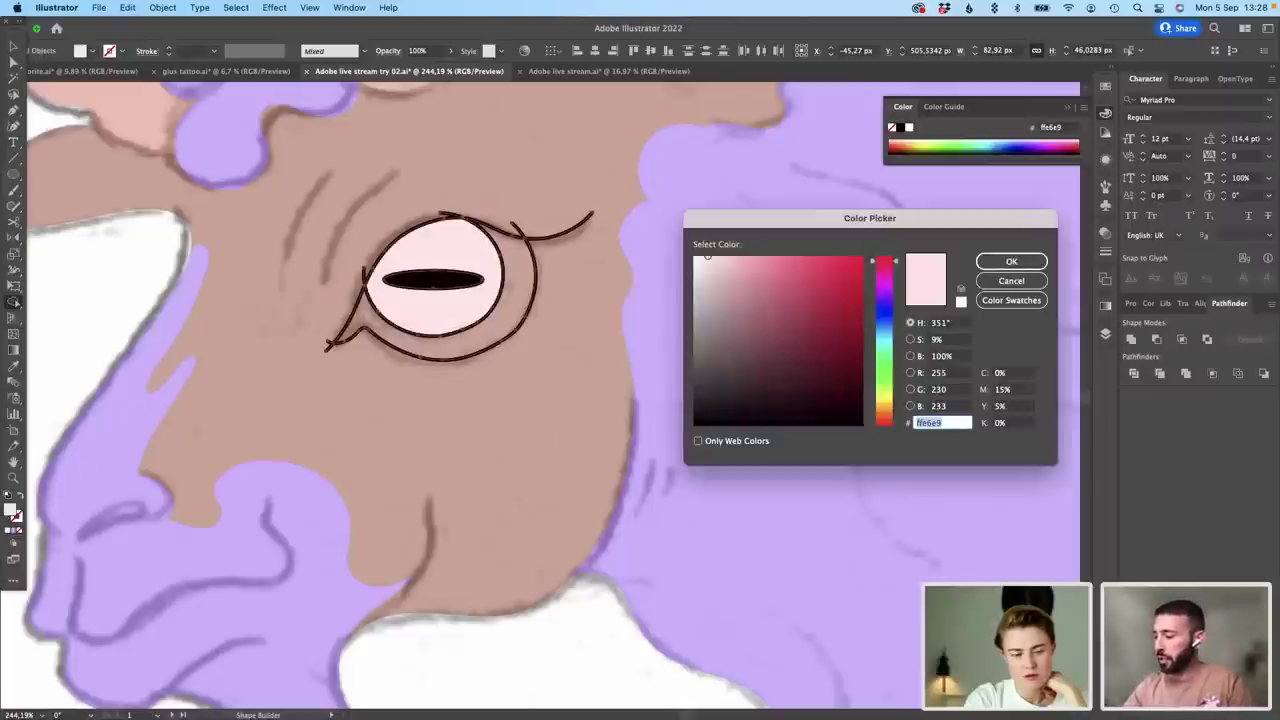
{"action": "type", "text": "aa3347"}
{"action": "key", "text": "Return"}
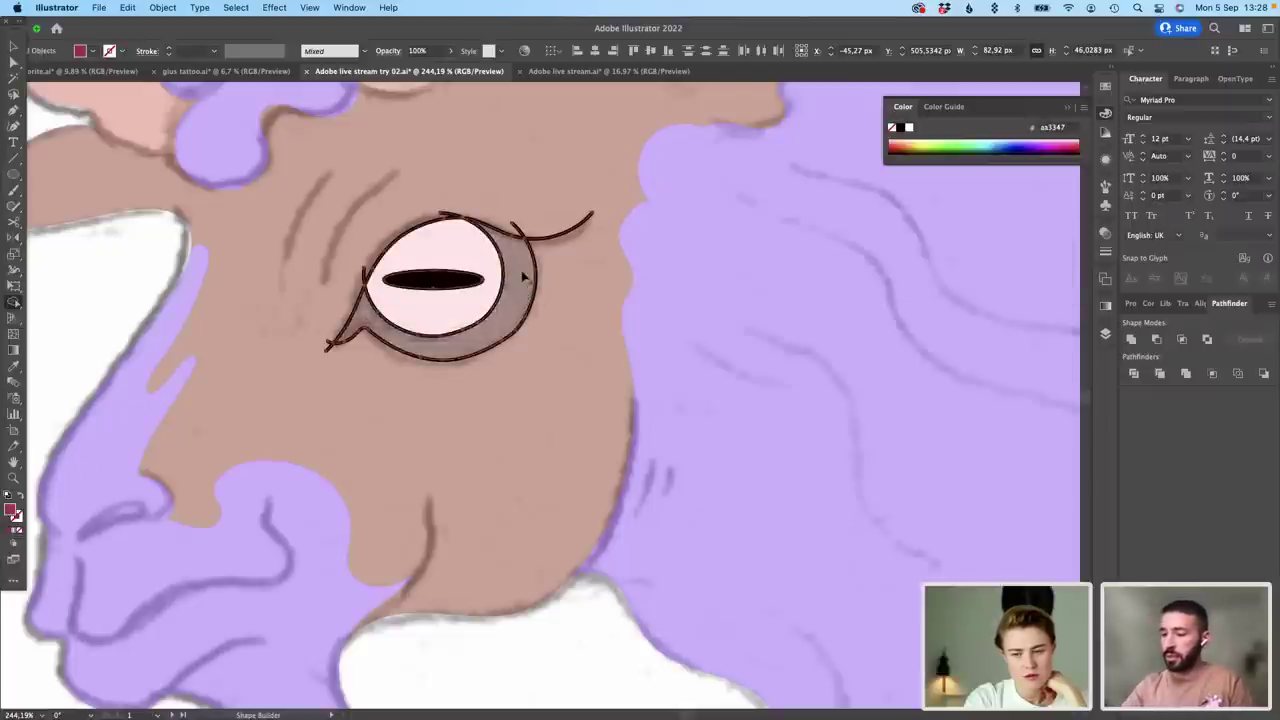
{"action": "left_click", "coordinate": [522, 277]}
Step: Remove the filled eye shapes from the selection and delete the leftover line ends around the goat's eye
{"action": "key", "text": "v"}
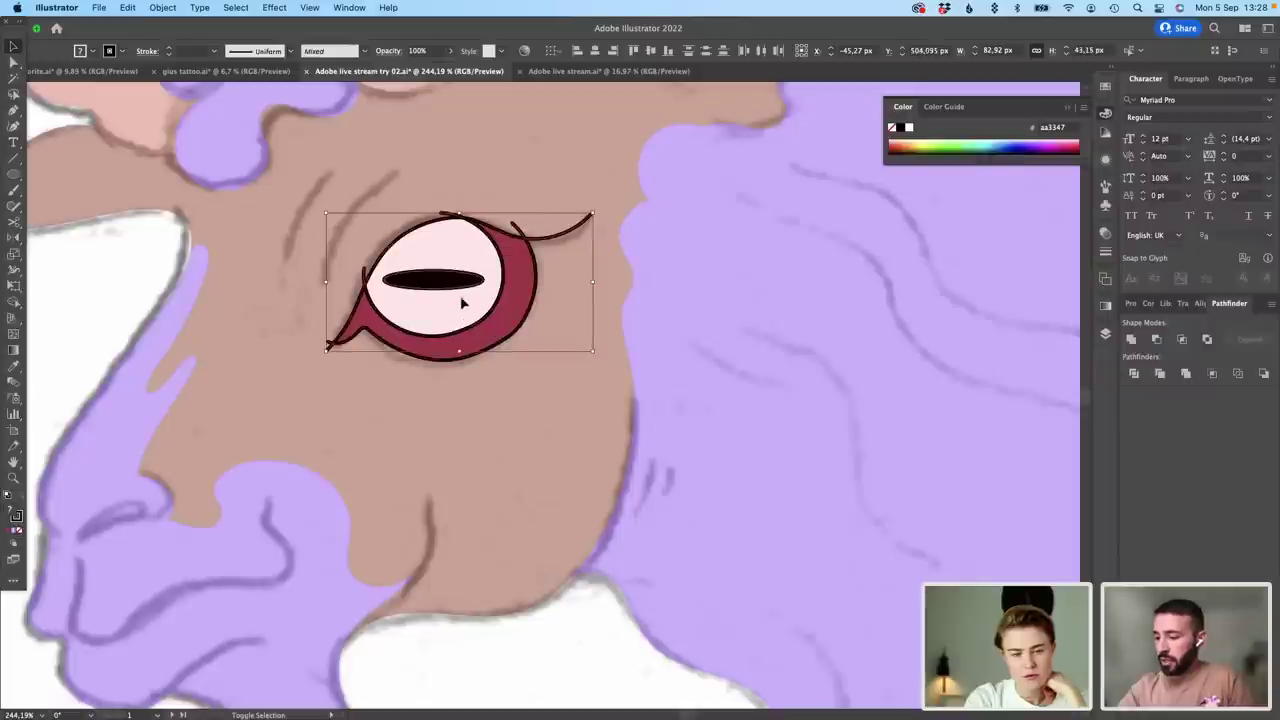
{"action": "left_click", "coordinate": [462, 303], "text": "shift"}
{"action": "key", "text": "BackSpace"}
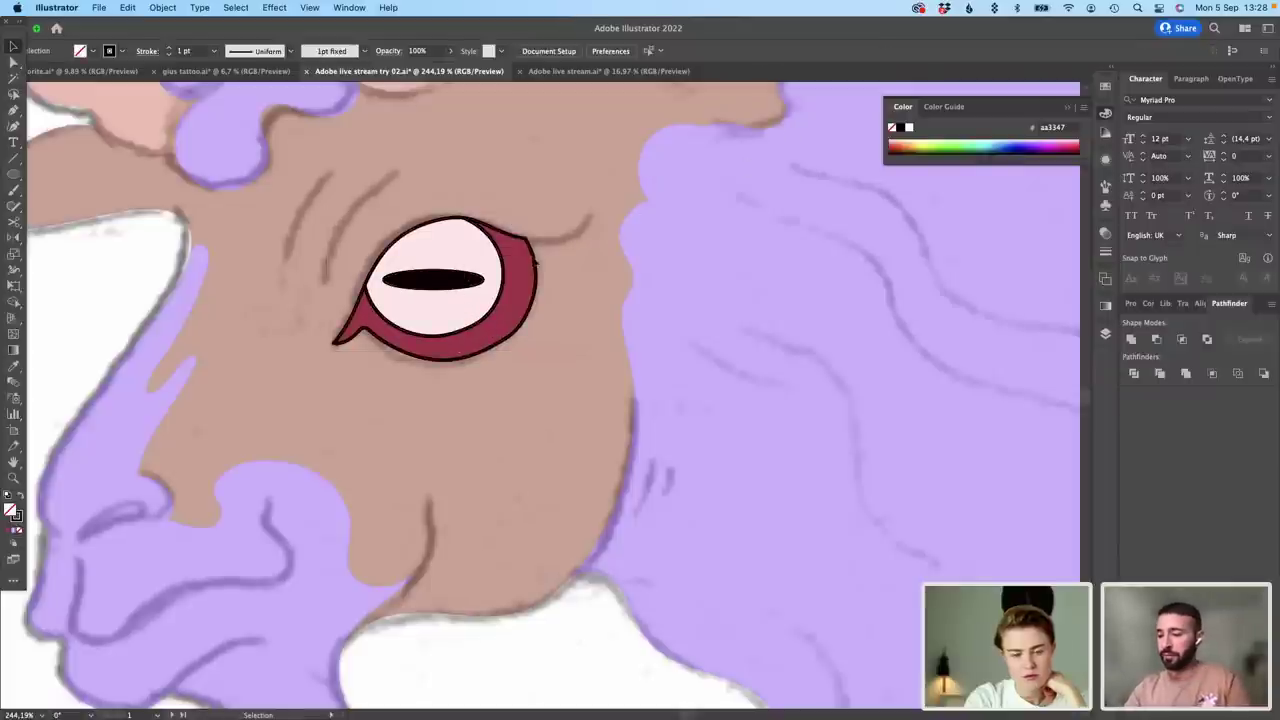
{"action": "scroll", "coordinate": [462, 258], "scroll_direction": "down", "scroll_amount": 1}
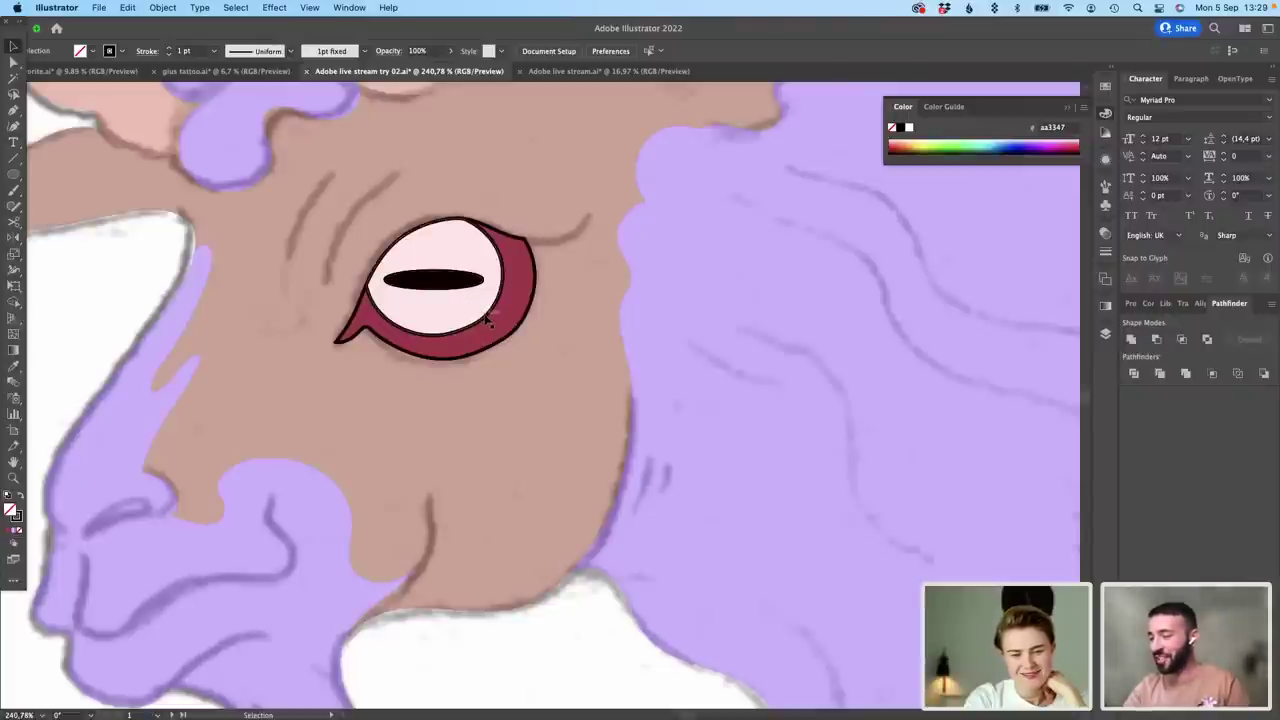
Step: Select all the goat's eye shapes and remove their black stroke
{"action": "left_click_drag", "start_coordinate": [527, 380], "coordinate": [405, 197]}
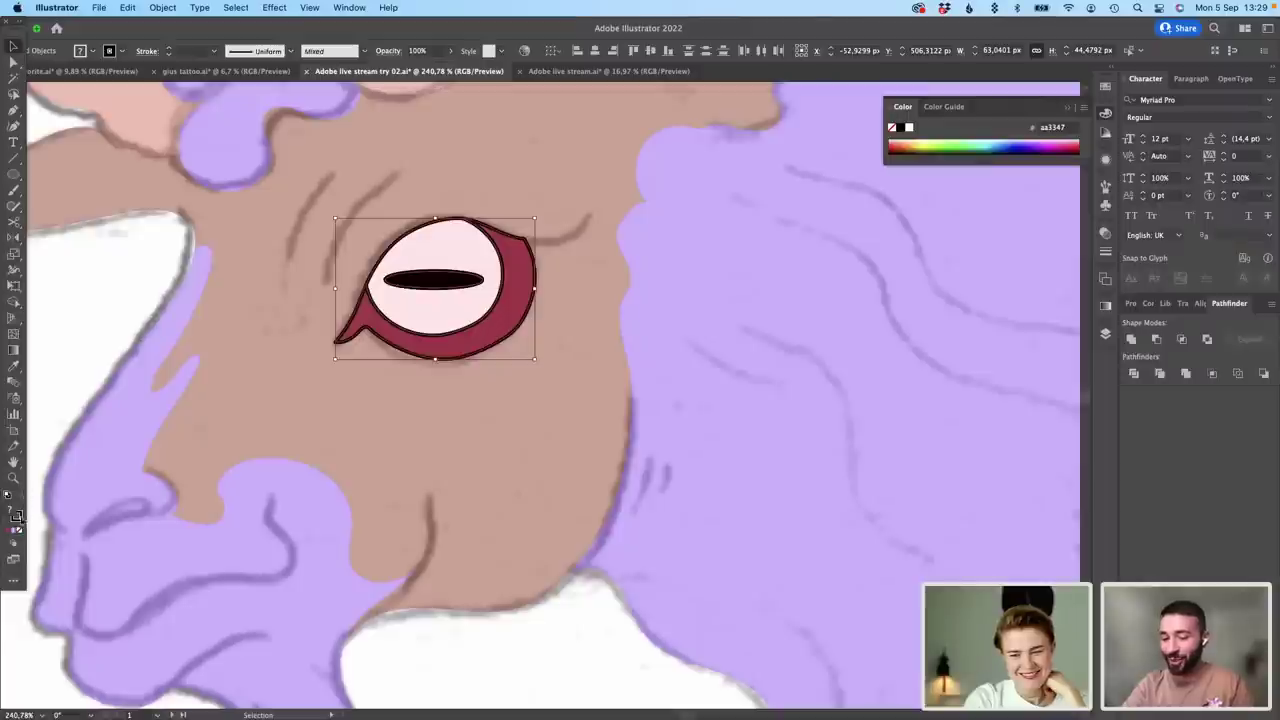
{"action": "left_click", "coordinate": [17, 517]}
{"action": "left_click", "coordinate": [19, 530]}
{"action": "left_click", "coordinate": [520, 223]}
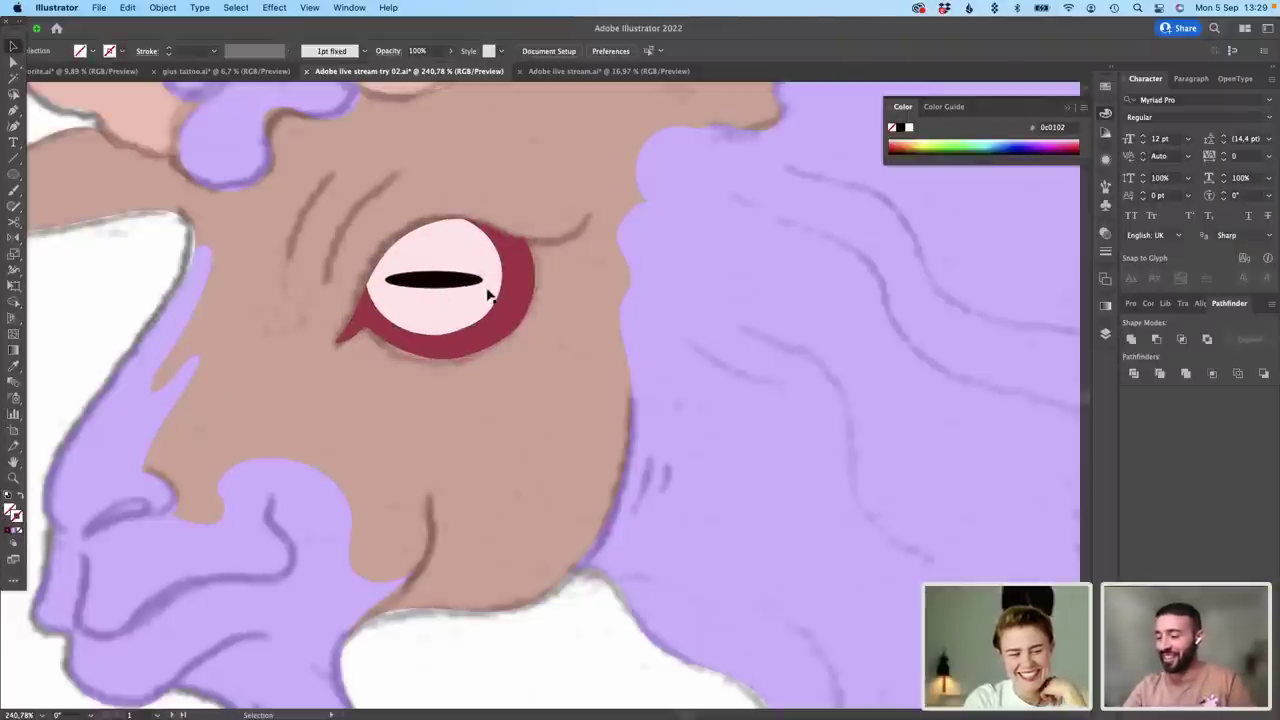
Step: Select all the siren and goat artwork and raise its opacity to 100%
{"action": "scroll", "coordinate": [529, 226], "scroll_direction": "down", "scroll_amount": 10}
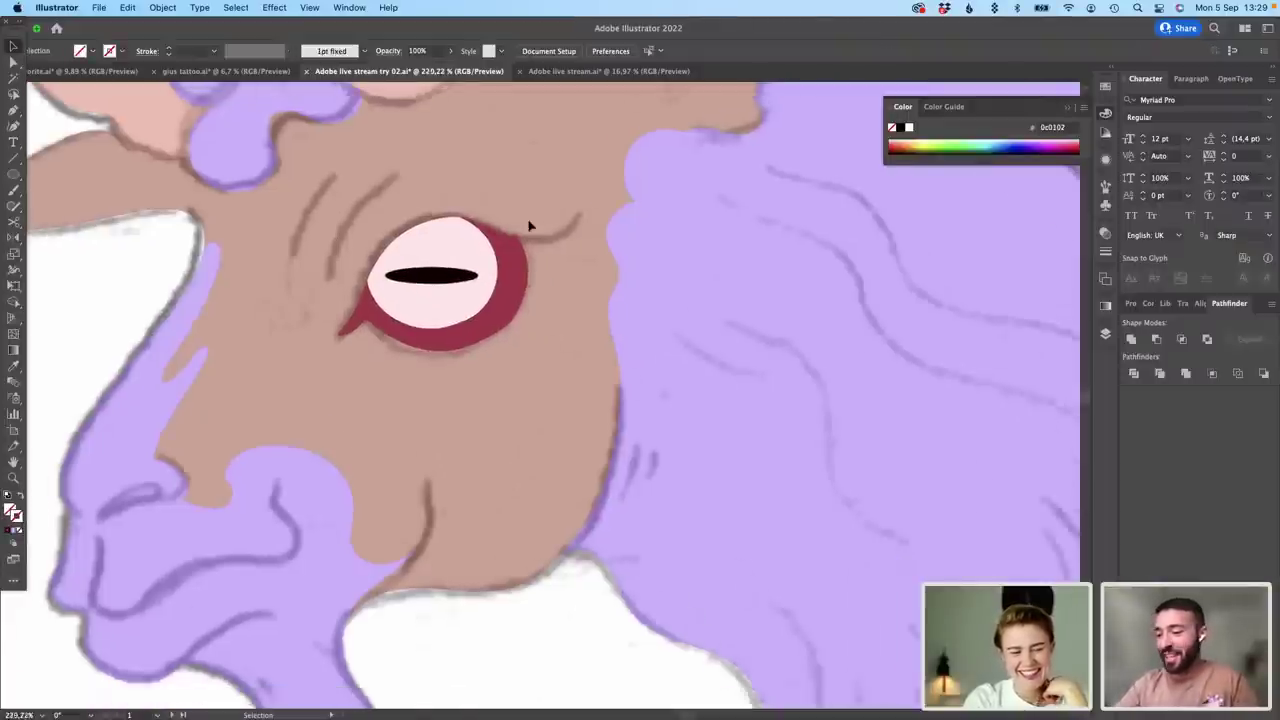
{"action": "scroll", "coordinate": [577, 318], "scroll_direction": "down", "scroll_amount": 3}
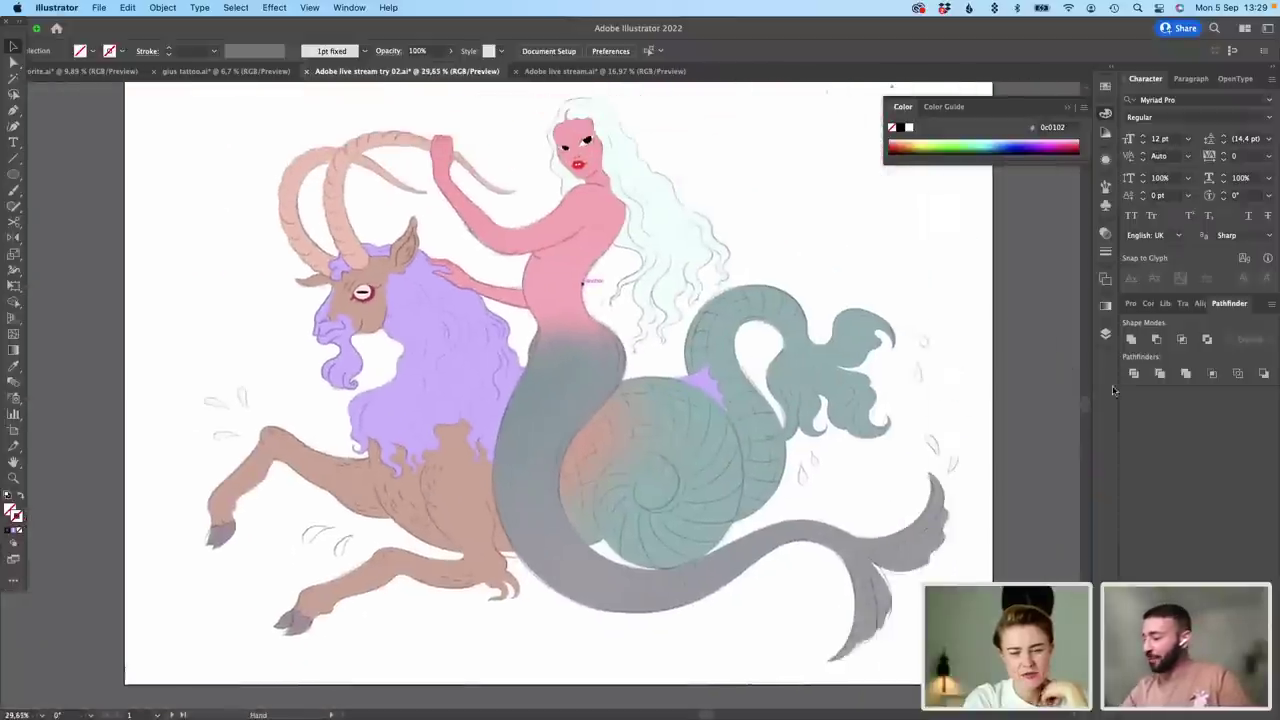
{"action": "left_click", "coordinate": [1105, 333]}
{"action": "scroll", "coordinate": [990, 370], "scroll_direction": "down", "scroll_amount": 3}
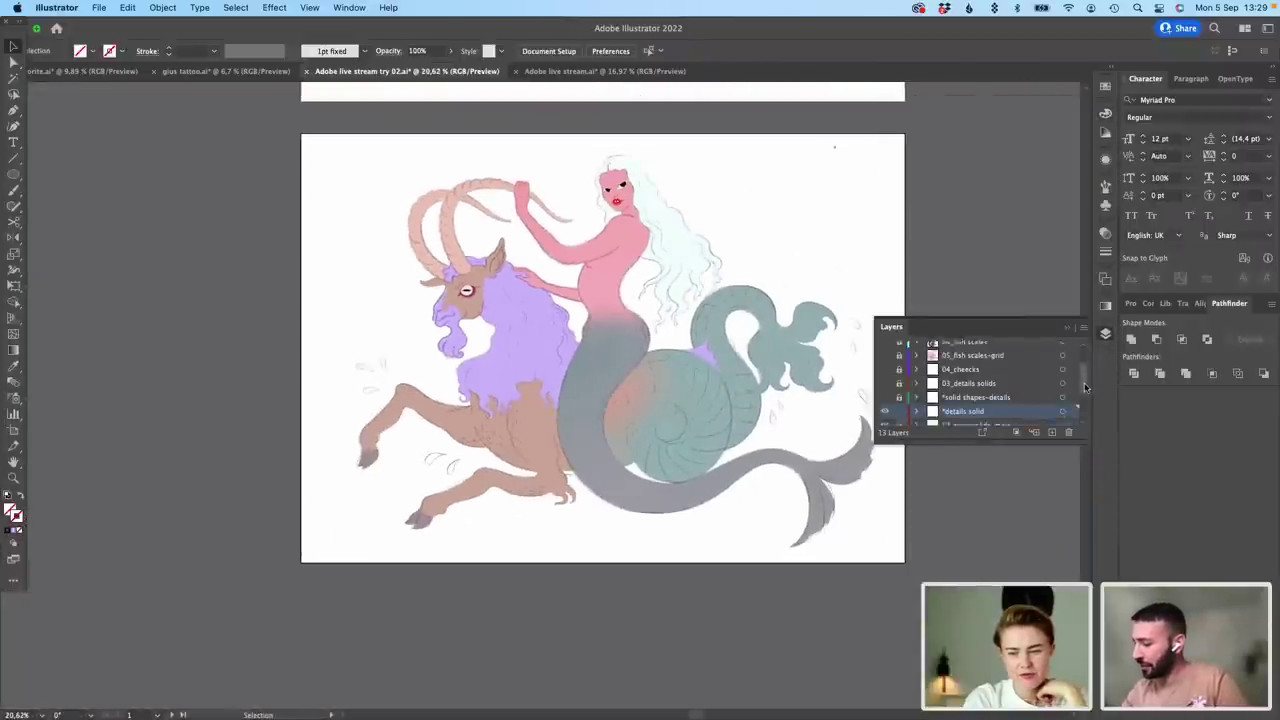
{"action": "scroll", "coordinate": [870, 480], "scroll_direction": "right", "scroll_amount": 5}
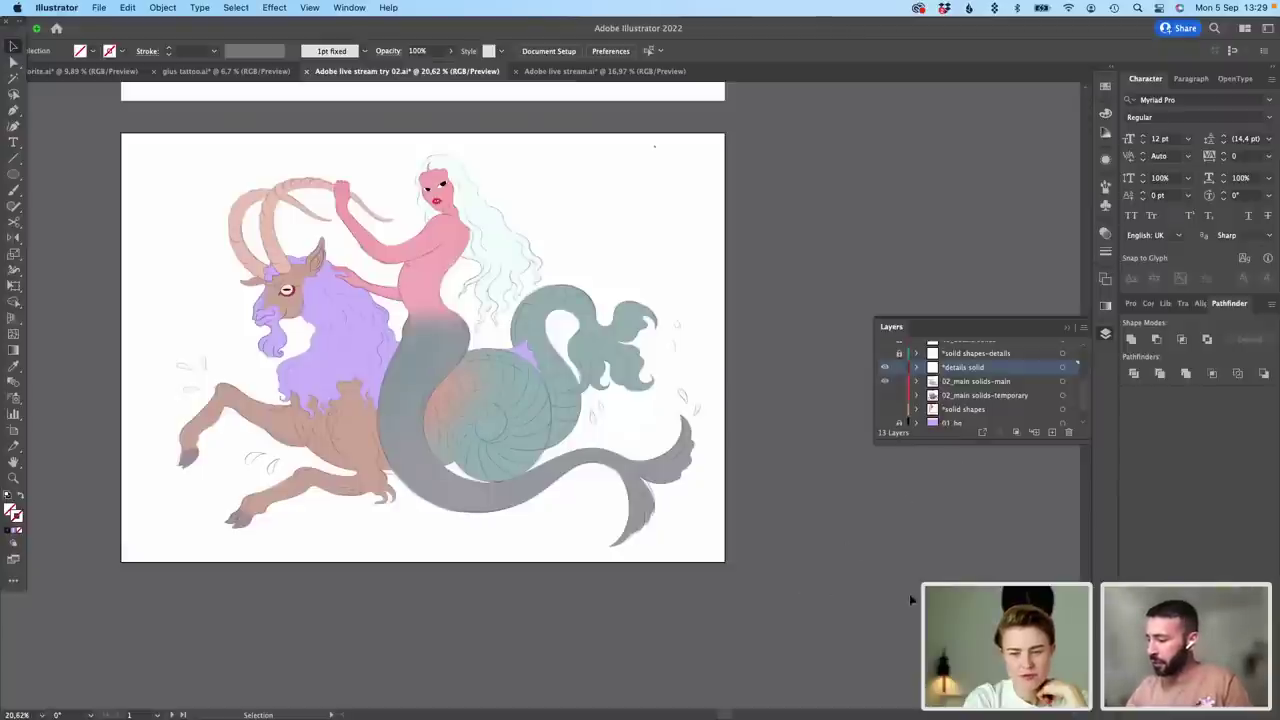
{"action": "key", "text": "super+a"}
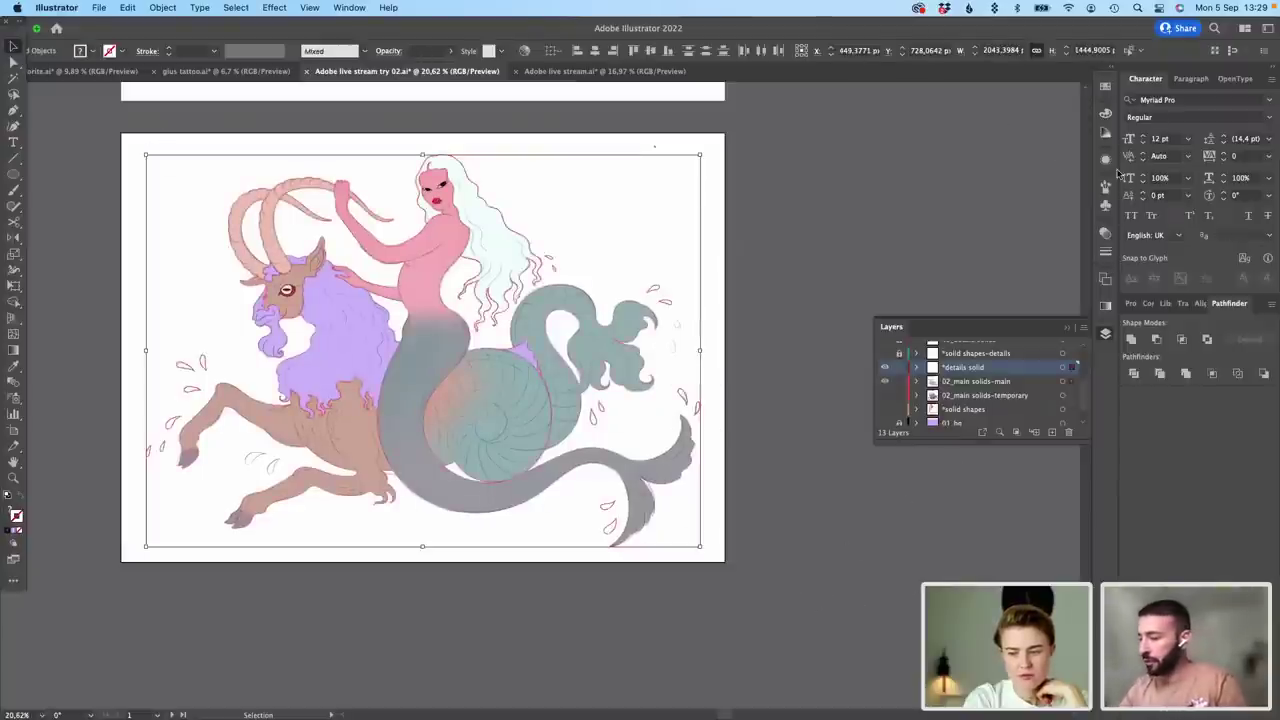
{"action": "left_click", "coordinate": [1106, 232]}
{"action": "left_click", "coordinate": [1078, 248]}
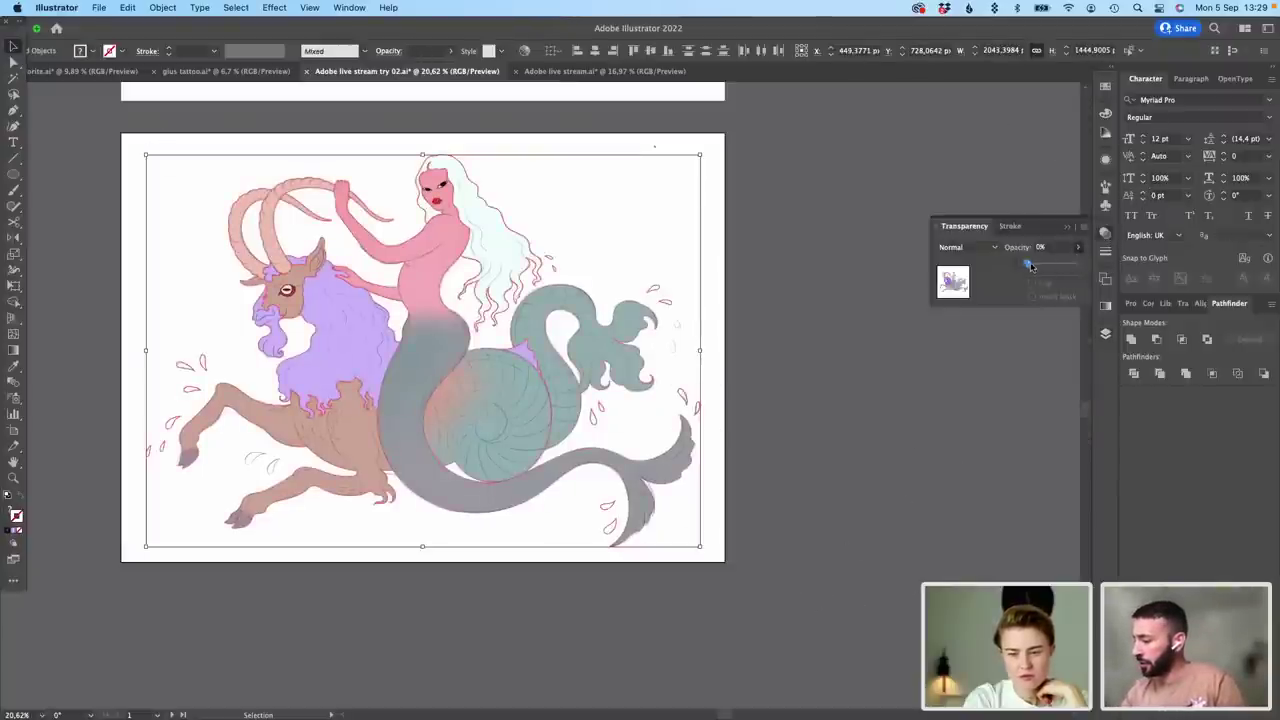
{"action": "left_click_drag", "start_coordinate": [1029, 263], "coordinate": [1098, 264]}
{"action": "left_click", "coordinate": [925, 375]}
Step: Recolour the fill of the crescent around the goat's eyeball with the dark purple palette swatch
{"action": "scroll", "coordinate": [708, 232], "scroll_direction": "left", "scroll_amount": 3}
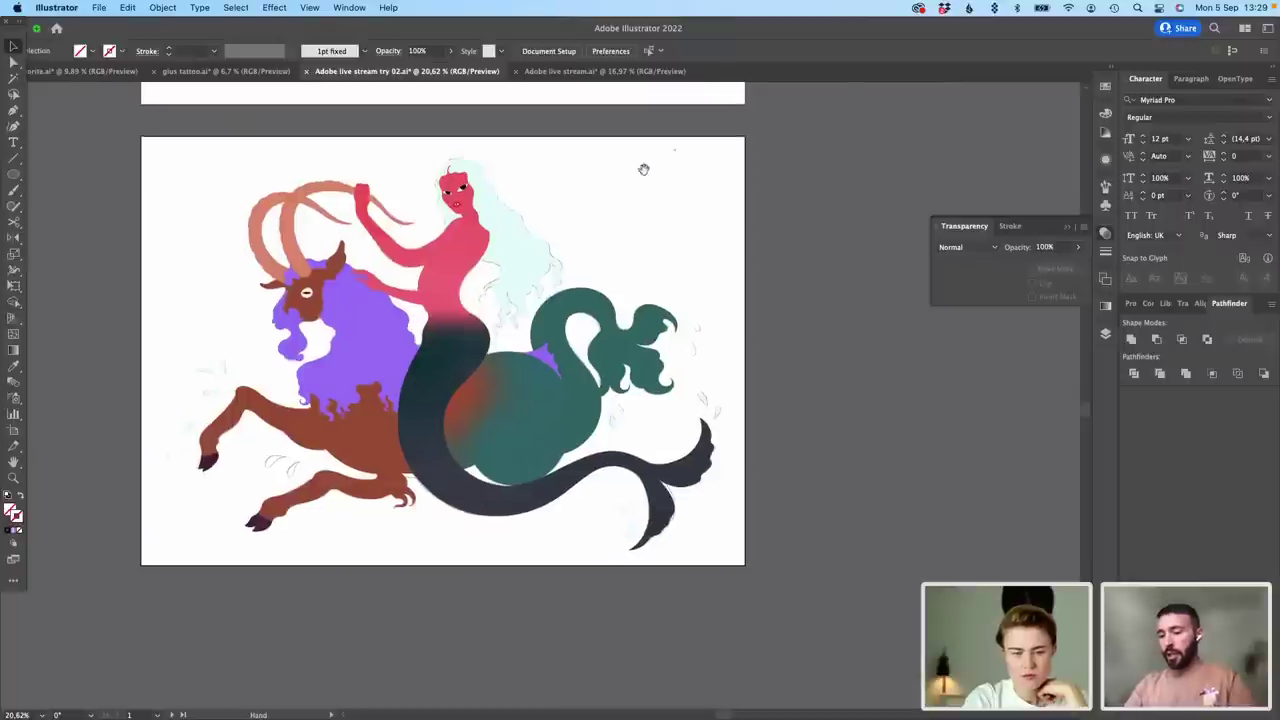
{"action": "scroll", "coordinate": [712, 257], "scroll_direction": "up", "scroll_amount": 3}
{"action": "scroll", "coordinate": [712, 257], "scroll_direction": "up", "scroll_amount": 1}
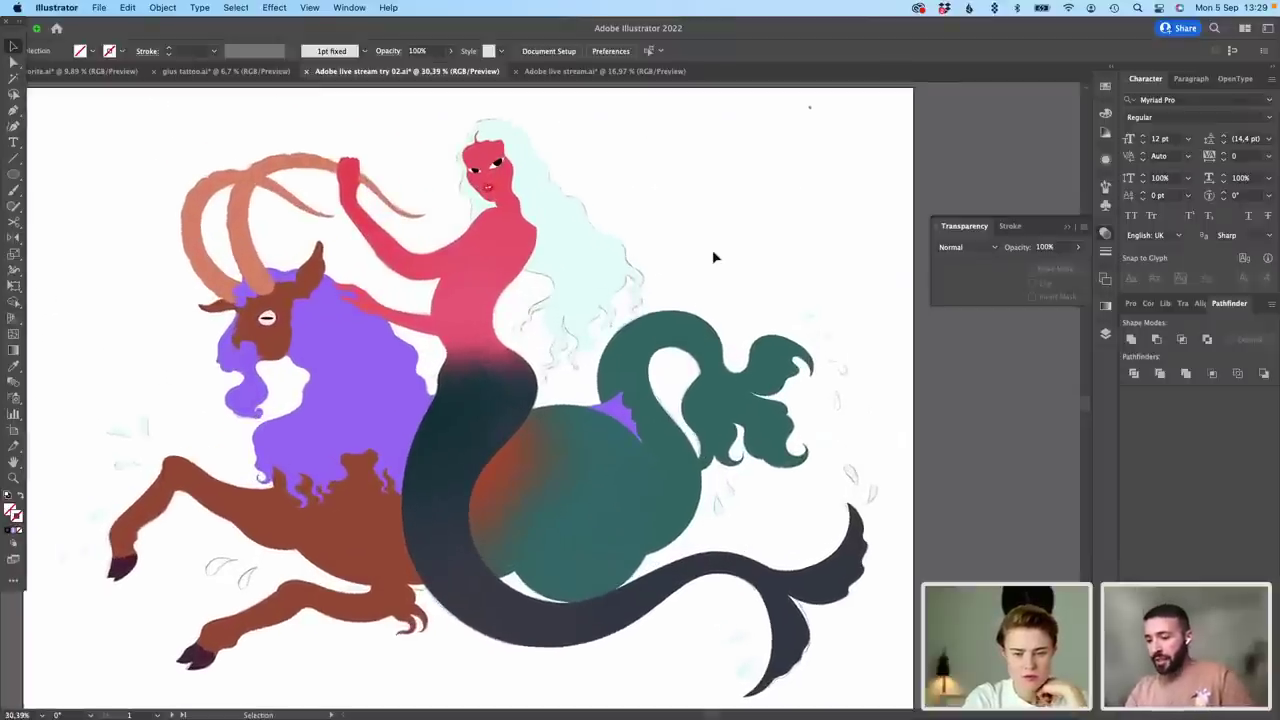
{"action": "scroll", "coordinate": [283, 327], "scroll_direction": "up", "scroll_amount": 10}
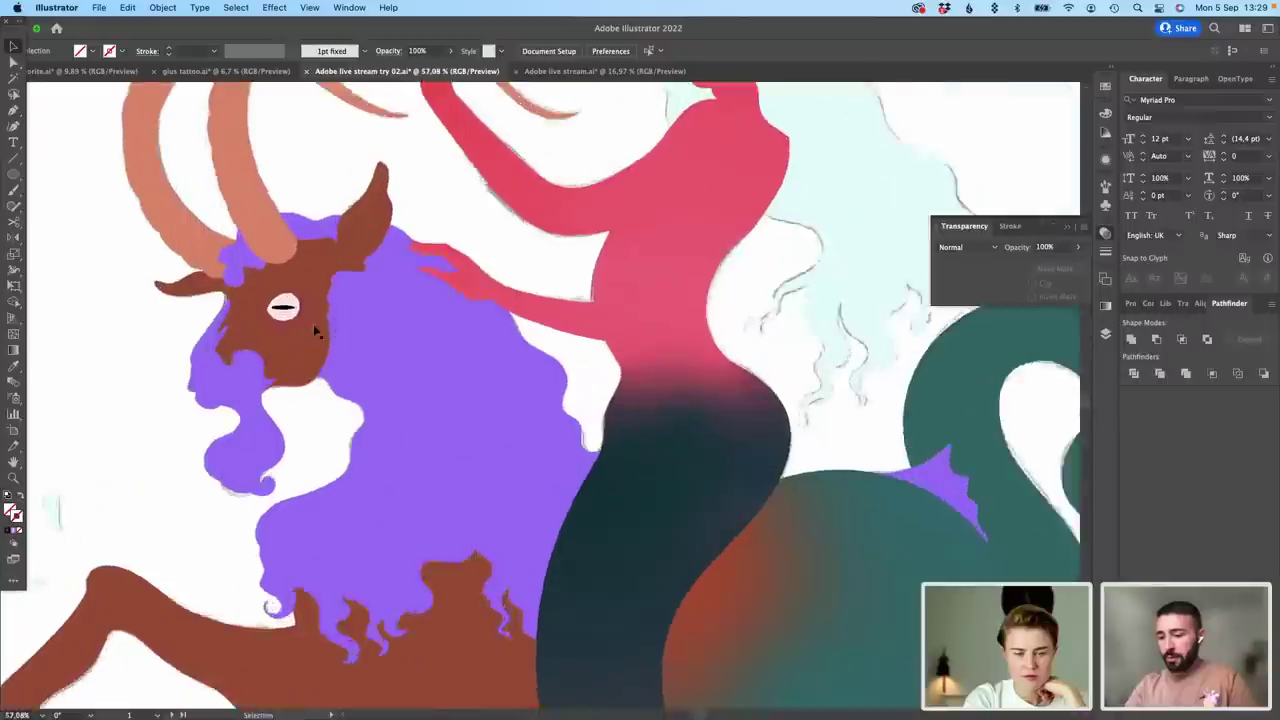
{"action": "left_click", "coordinate": [278, 285]}
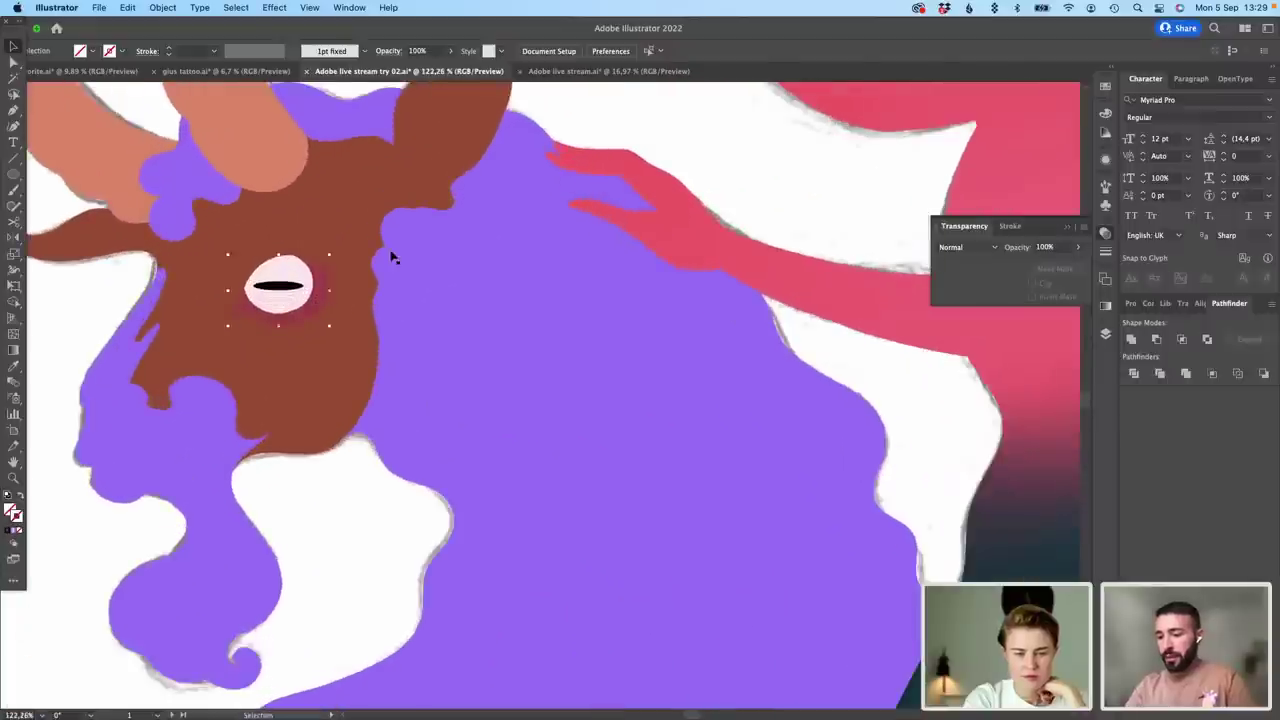
{"action": "left_click", "coordinate": [1107, 88]}
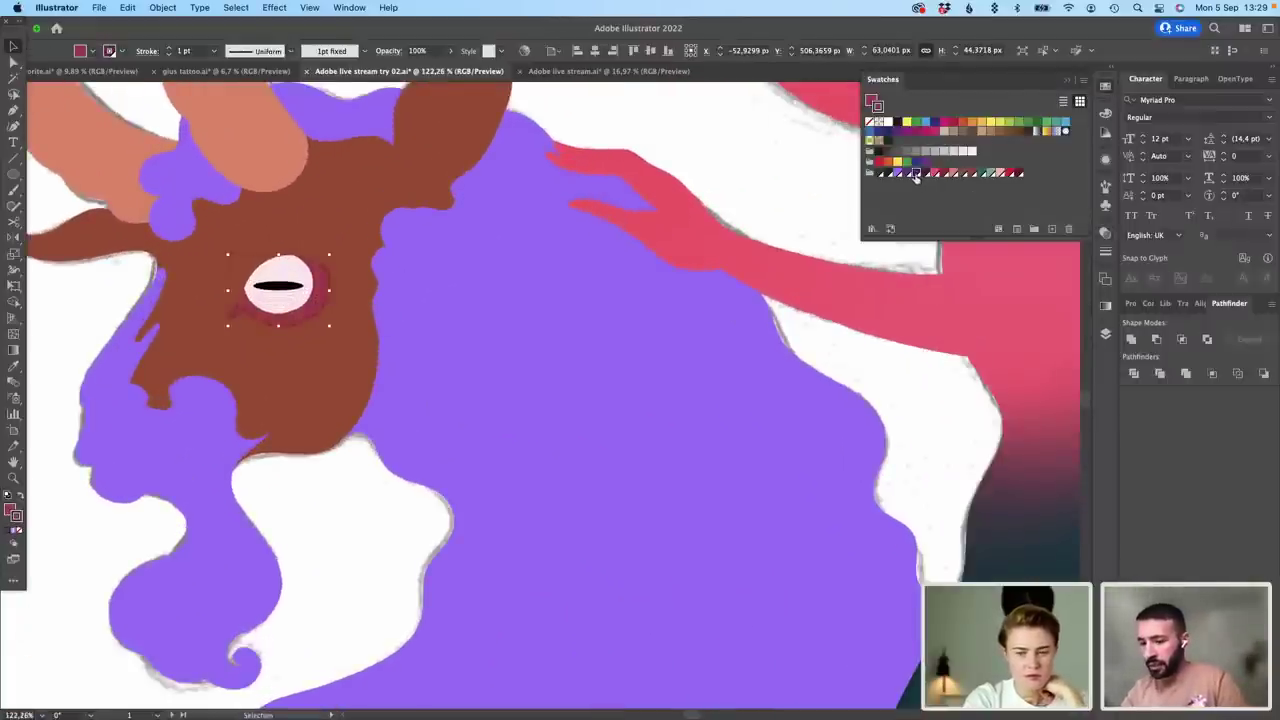
{"action": "left_click", "coordinate": [9, 510]}
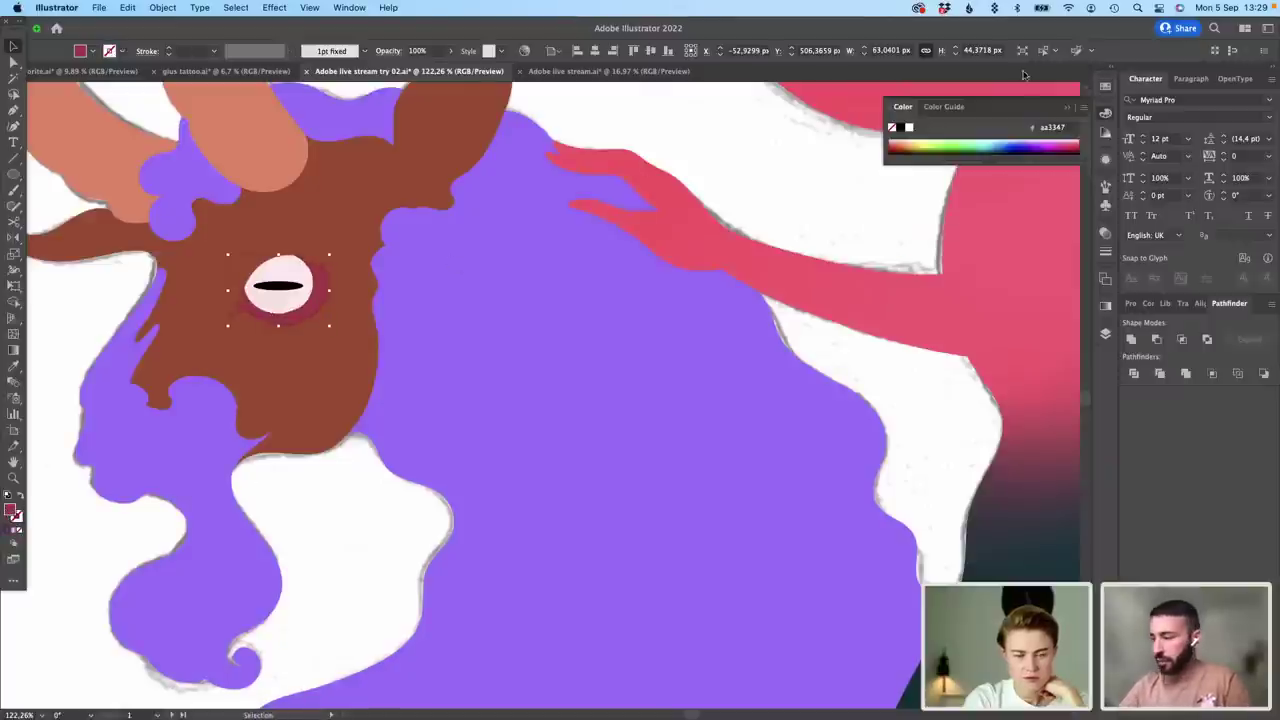
{"action": "left_click", "coordinate": [1105, 89]}
{"action": "left_click", "coordinate": [918, 174]}
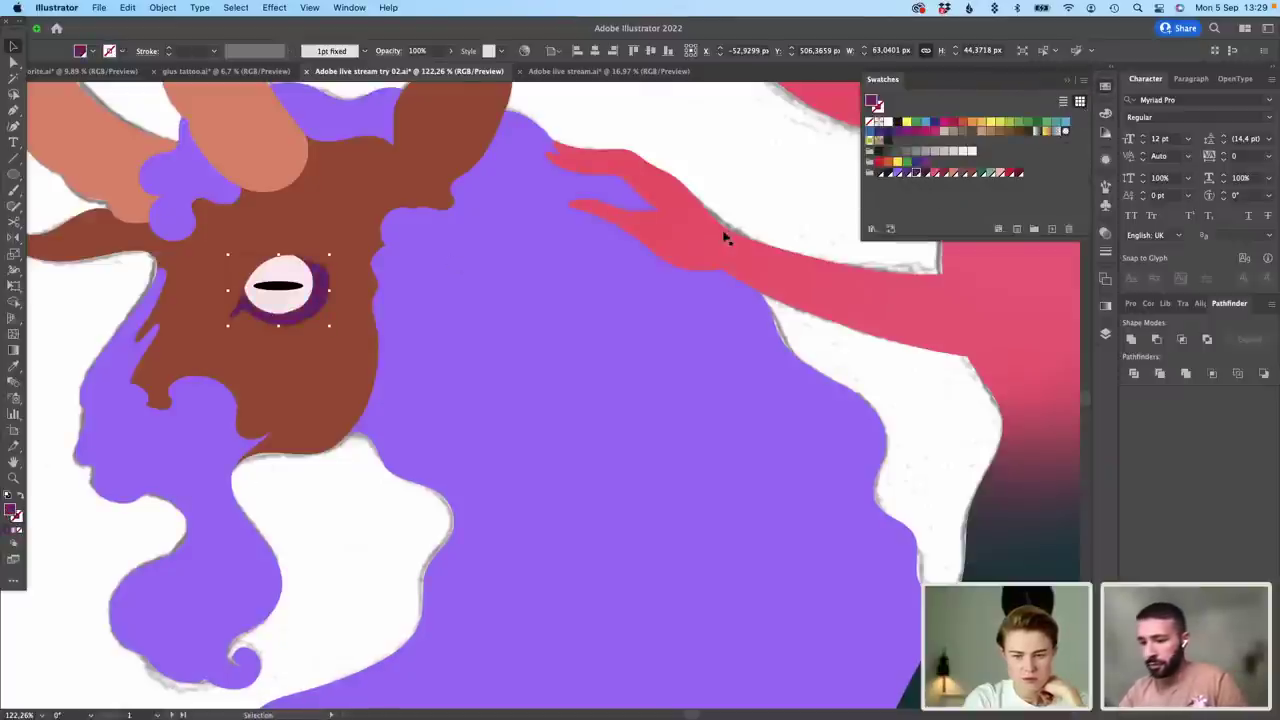
Step: Recolour the goat's eyeball with a light peach-pink swatch and its pupil with a dark maroon swatch
{"action": "left_click", "coordinate": [1003, 174]}
{"action": "left_click", "coordinate": [294, 285]}
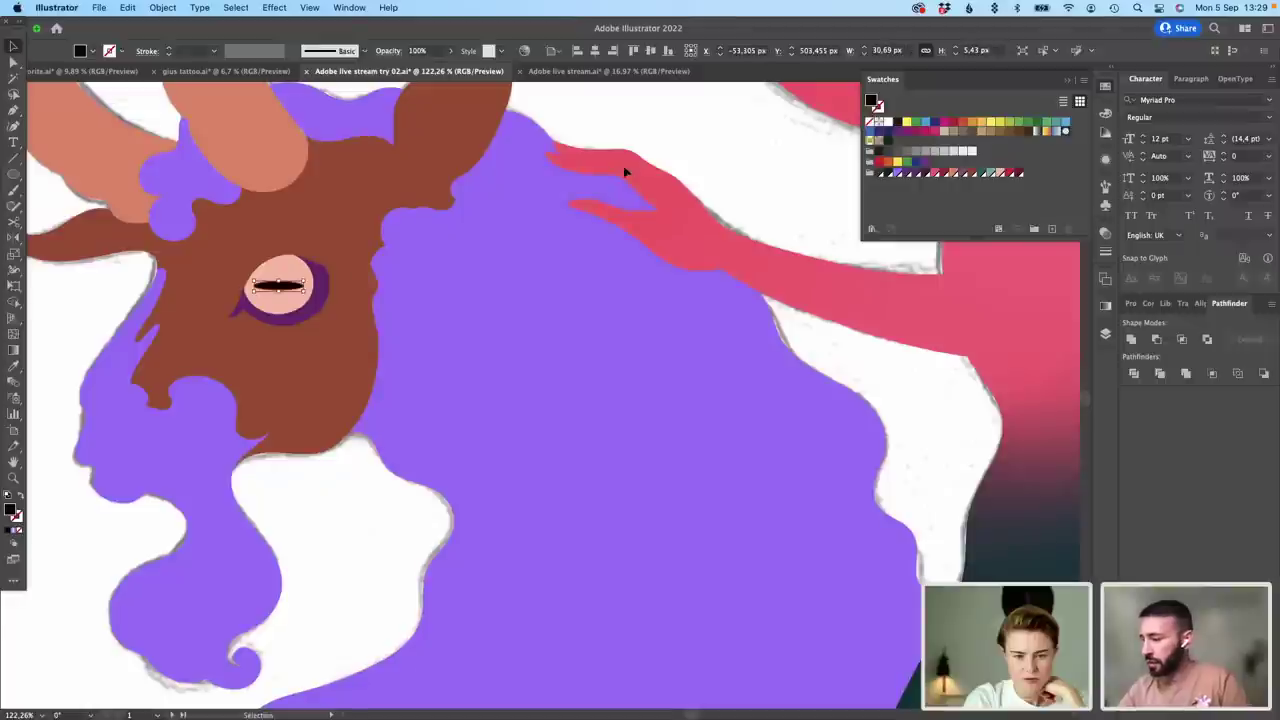
{"action": "left_click", "coordinate": [1016, 174]}
Step: Change the crescent around the goat's eyeball to the darker plum swatch and deselect it
{"action": "scroll", "coordinate": [803, 291], "scroll_direction": "down", "scroll_amount": 3}
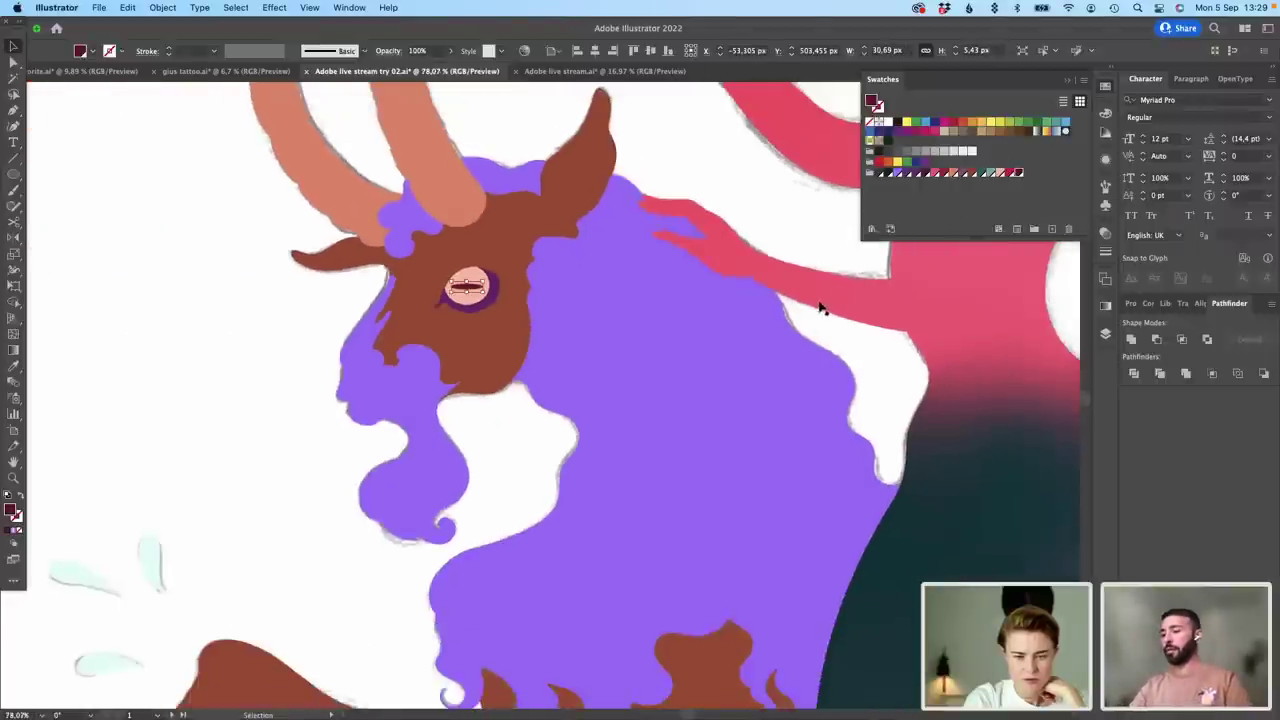
{"action": "left_click", "coordinate": [478, 298]}
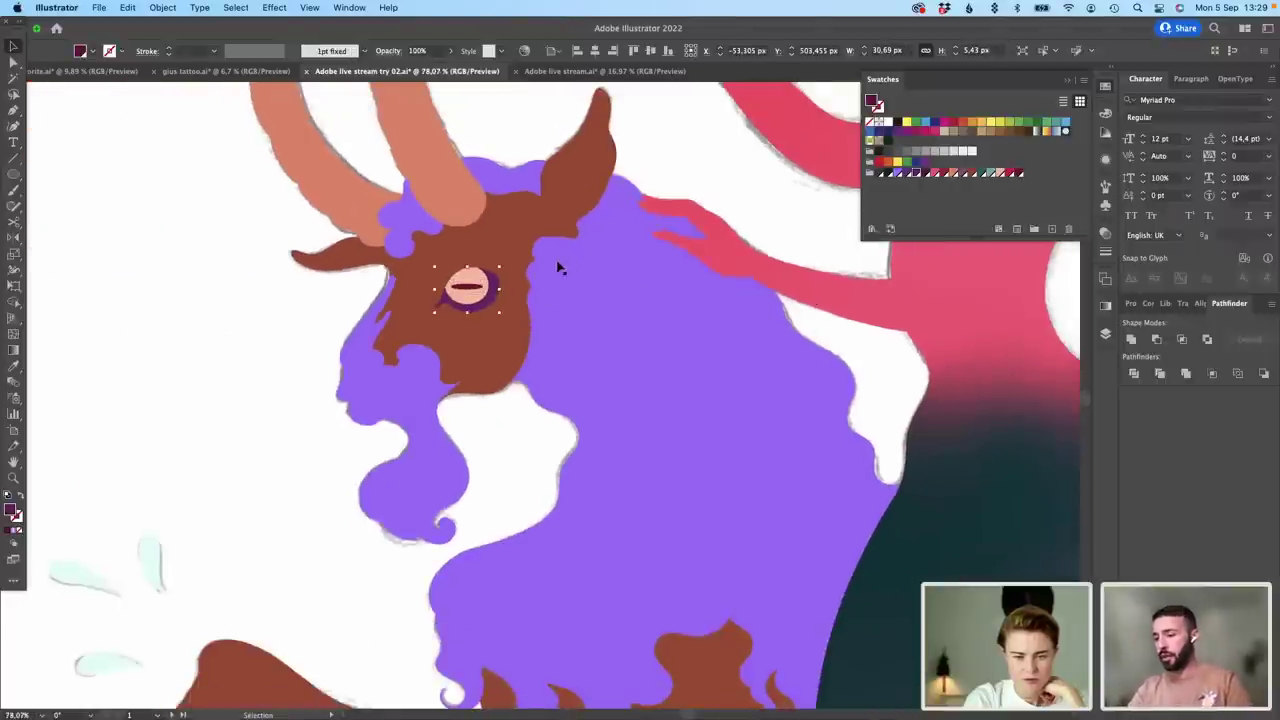
{"action": "left_click", "coordinate": [926, 174]}
{"action": "left_click", "coordinate": [858, 337]}
Step: Examine the siren's eyes and lips up close
{"action": "scroll", "coordinate": [902, 350], "scroll_direction": "down", "scroll_amount": 5}
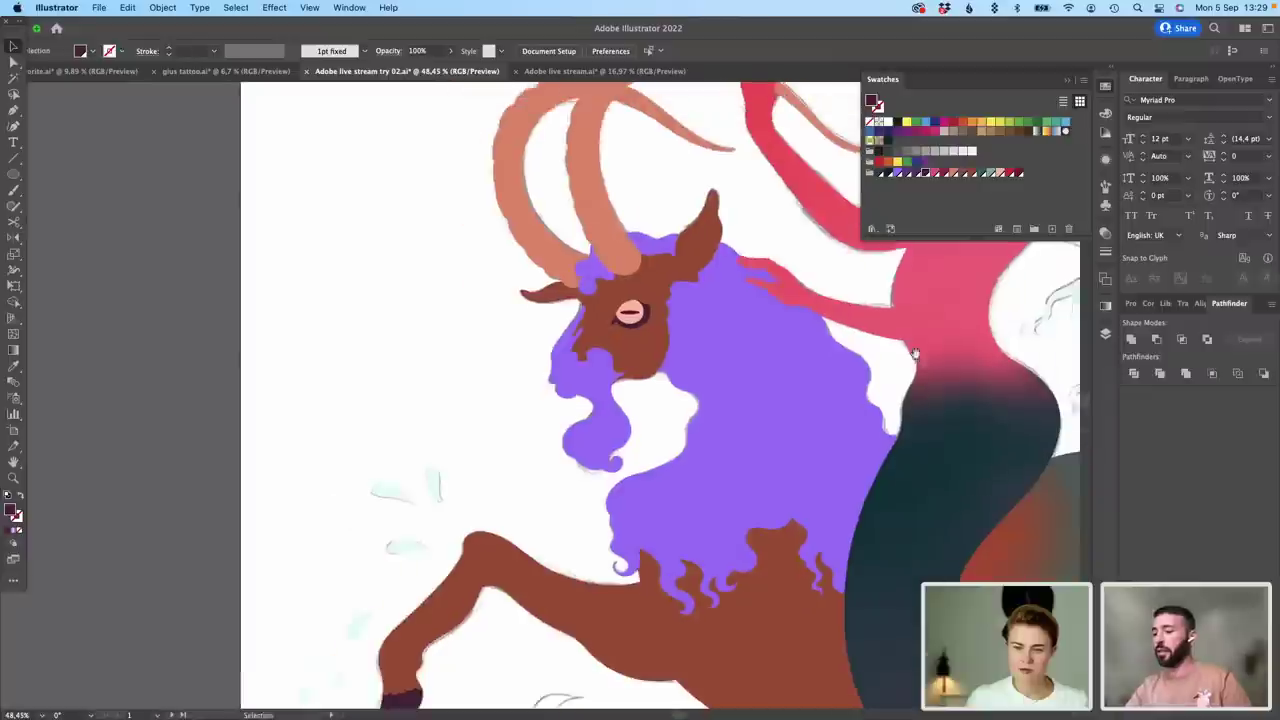
{"action": "left_click_drag", "start_coordinate": [730, 290], "coordinate": [670, 317]}
{"action": "scroll", "coordinate": [672, 318], "scroll_direction": "right", "scroll_amount": 5}
{"action": "scroll", "coordinate": [700, 320], "scroll_direction": "up", "scroll_amount": 8}
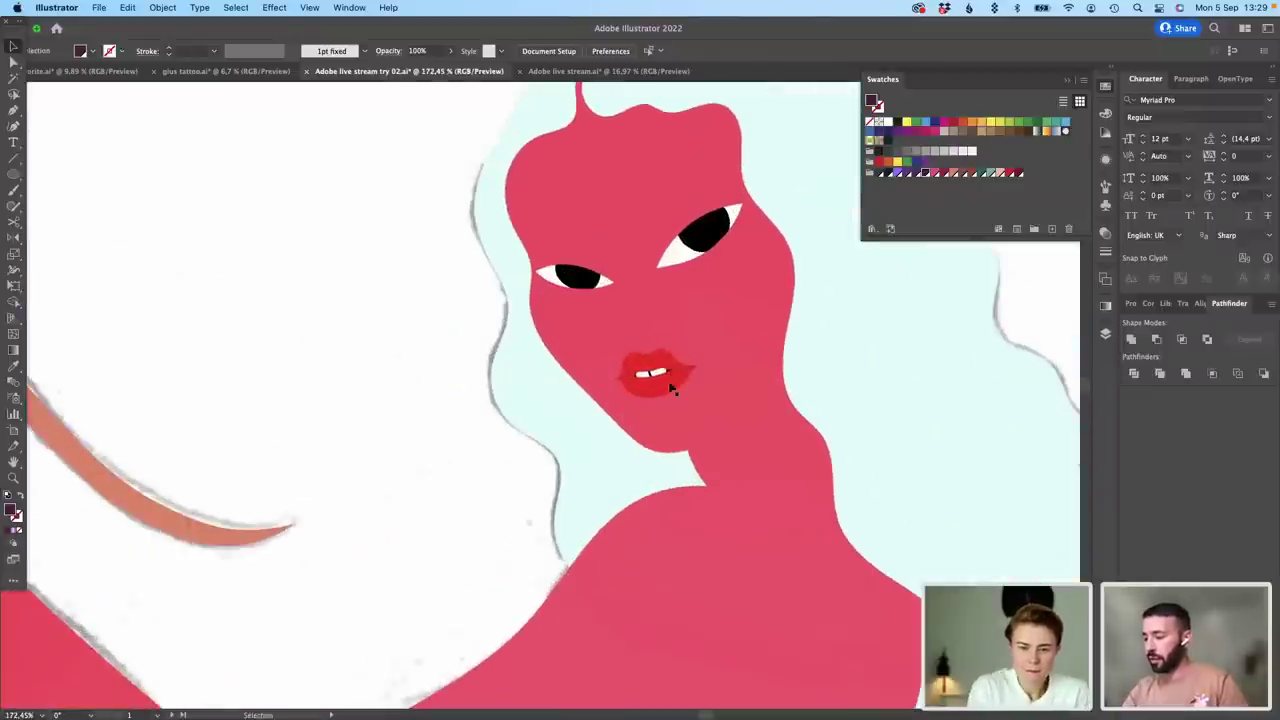
Step: Recolour the mermaid's lip shapes with the darker red swatch from the custom colour group
{"action": "left_click", "coordinate": [652, 375]}
{"action": "left_click", "coordinate": [655, 388], "text": "shift"}
{"action": "left_click", "coordinate": [1009, 173]}
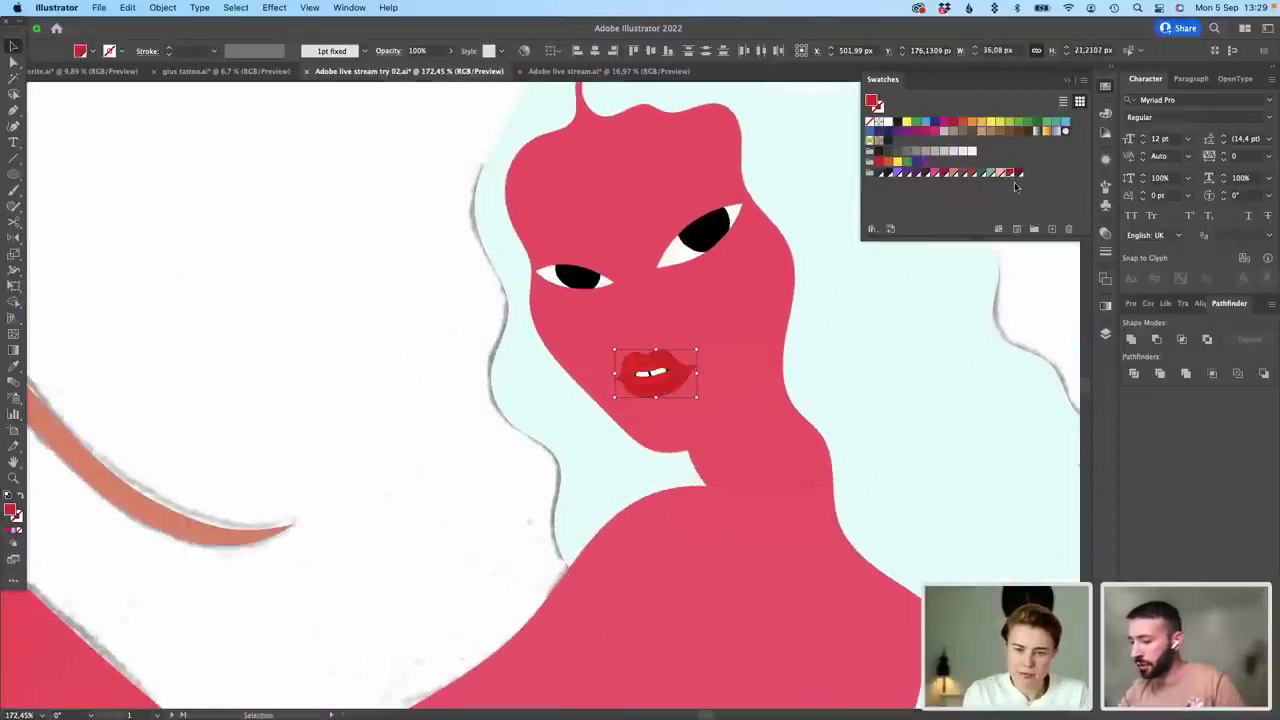
{"action": "left_click", "coordinate": [386, 317]}
{"action": "scroll", "coordinate": [651, 234], "scroll_direction": "down", "scroll_amount": 6}
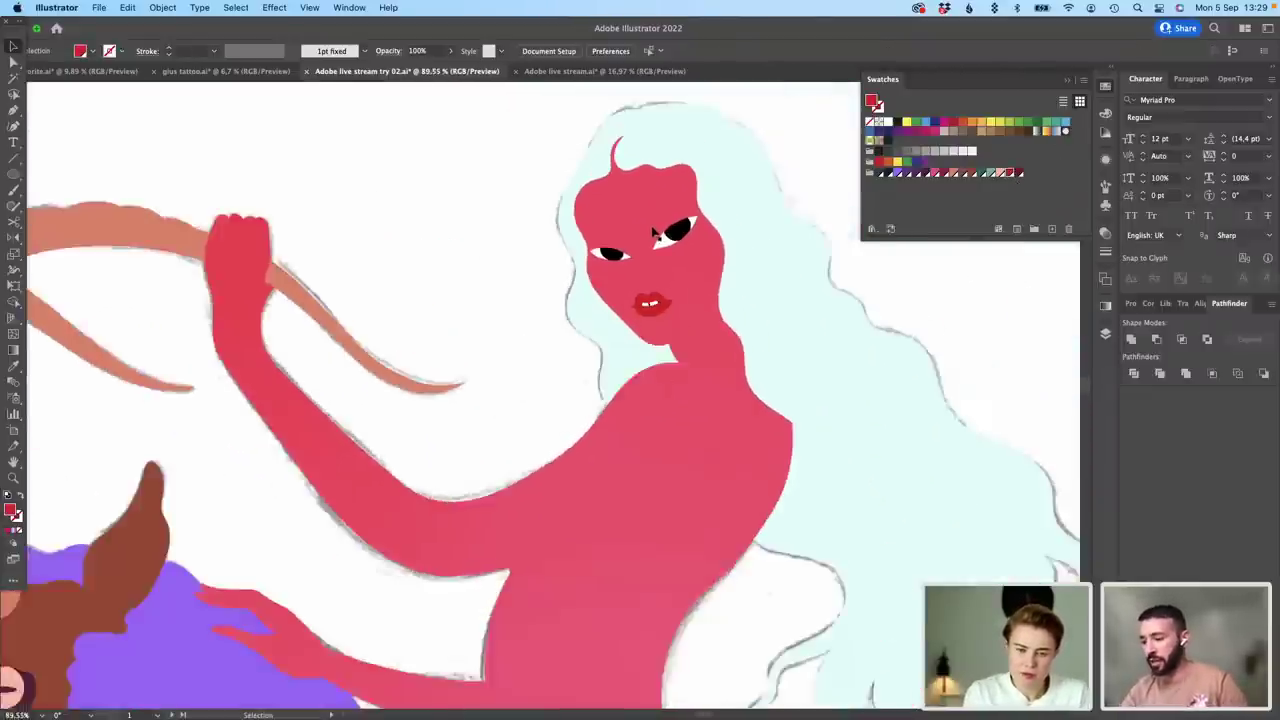
{"action": "scroll", "coordinate": [732, 200], "scroll_direction": "down", "scroll_amount": 3}
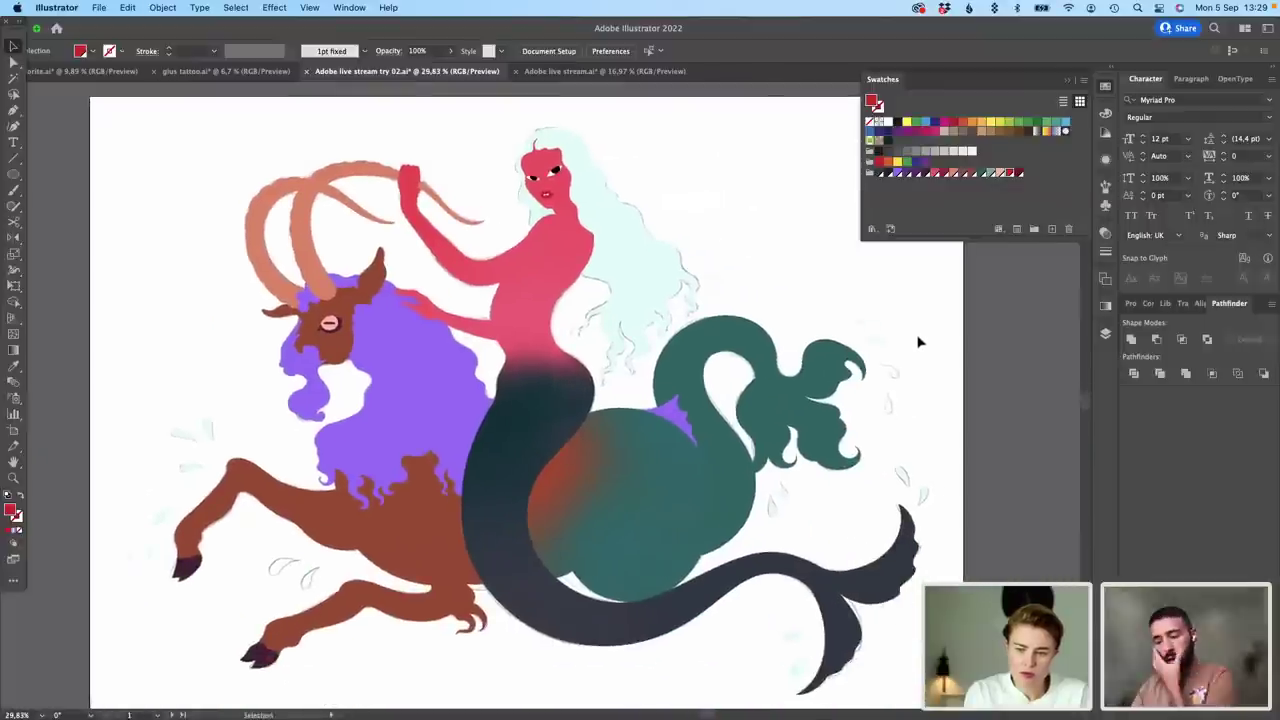
Step: Hide the *details solid layer and show the *solid shapes-details layer to reveal the eye shading and teeth
{"action": "left_click", "coordinate": [1106, 334]}
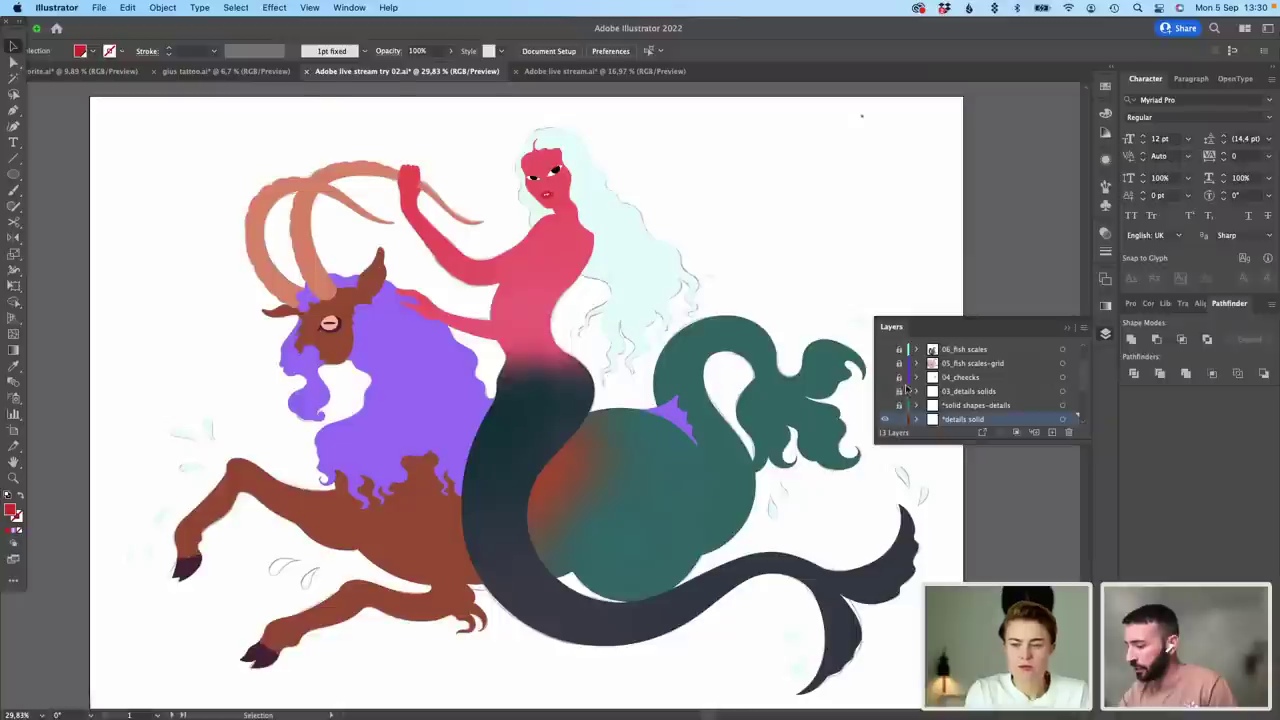
{"action": "left_click", "coordinate": [884, 419]}
{"action": "left_click", "coordinate": [884, 405]}
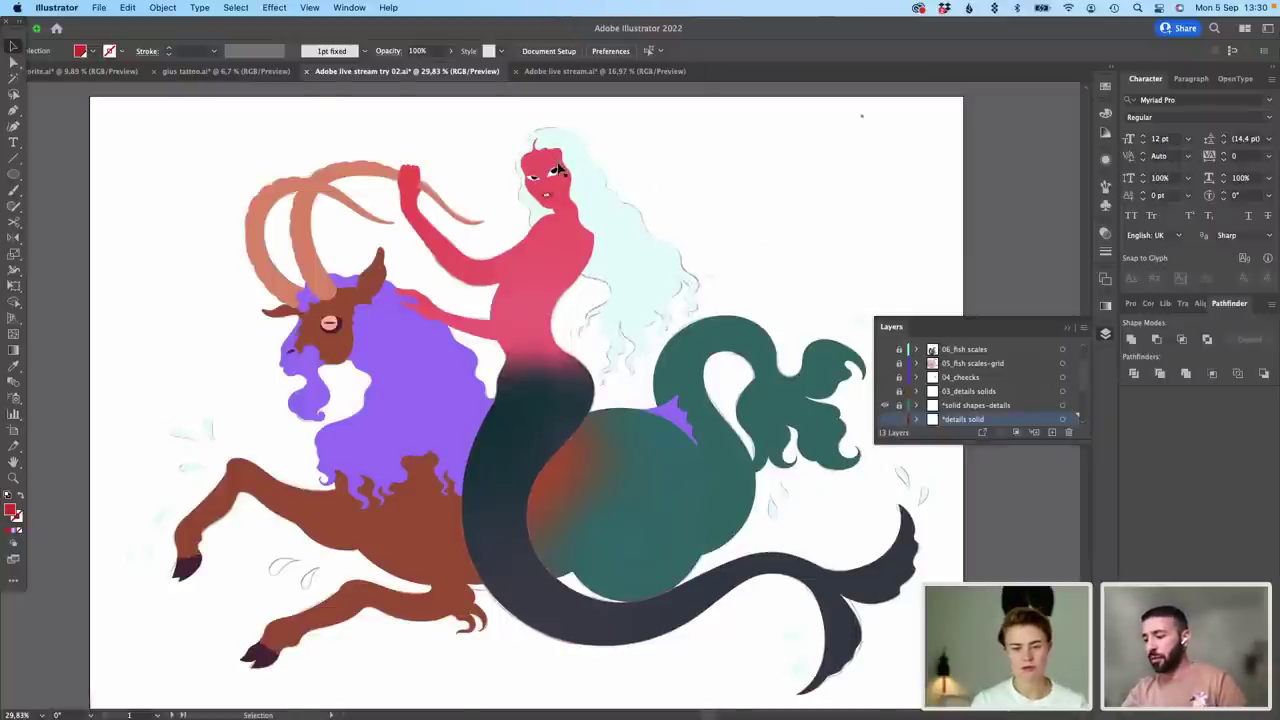
{"action": "scroll", "coordinate": [557, 170], "scroll_direction": "up", "scroll_amount": 10}
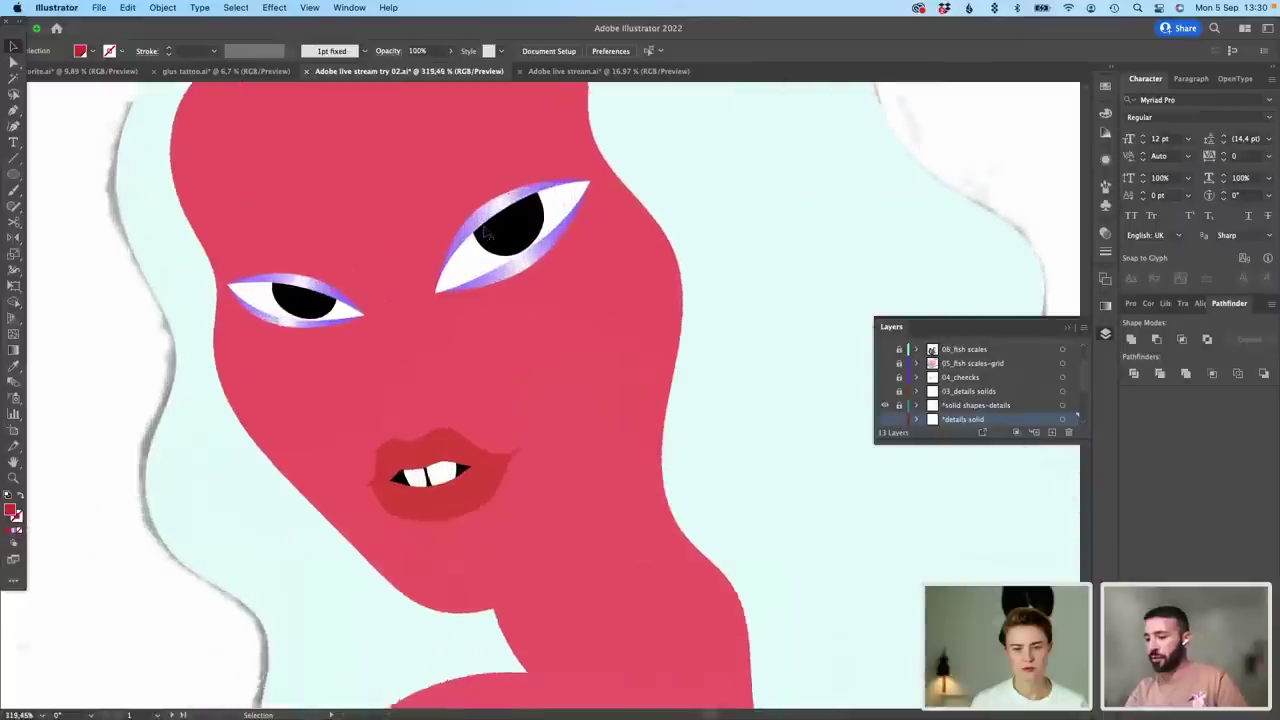
{"action": "scroll", "coordinate": [487, 233], "scroll_direction": "up", "scroll_amount": 1}
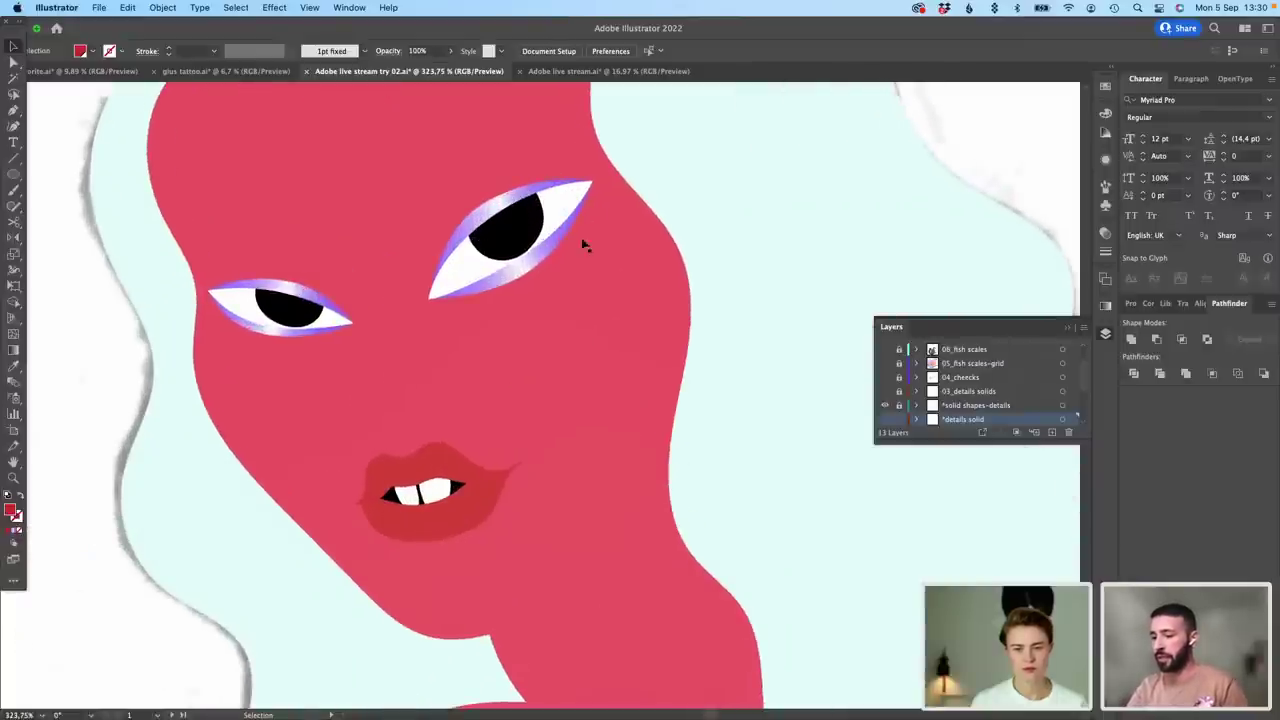
{"action": "scroll", "coordinate": [651, 206], "scroll_direction": "down", "scroll_amount": 7}
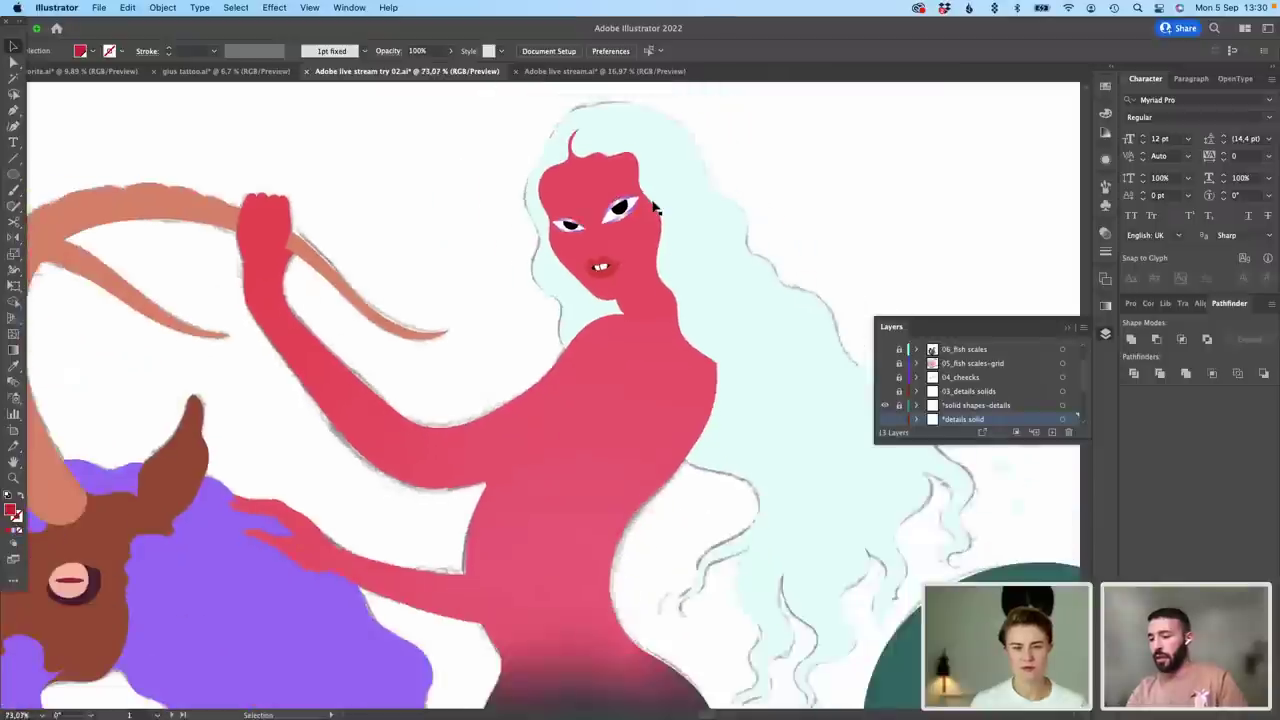
{"action": "scroll", "coordinate": [652, 205], "scroll_direction": "down", "scroll_amount": 4}
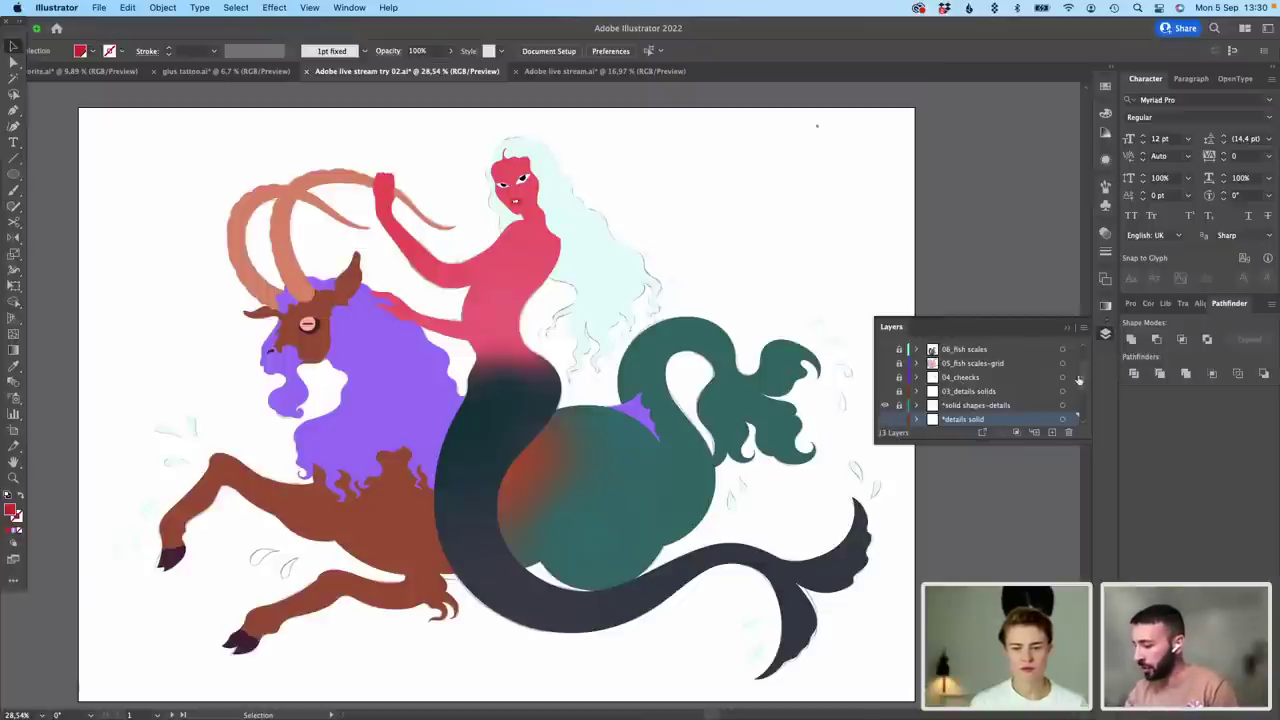
Step: Unlock the *solid shapes-details layer, select the whole illustration and set its opacity to 50%
{"action": "scroll", "coordinate": [574, 289], "scroll_direction": "down", "scroll_amount": 3}
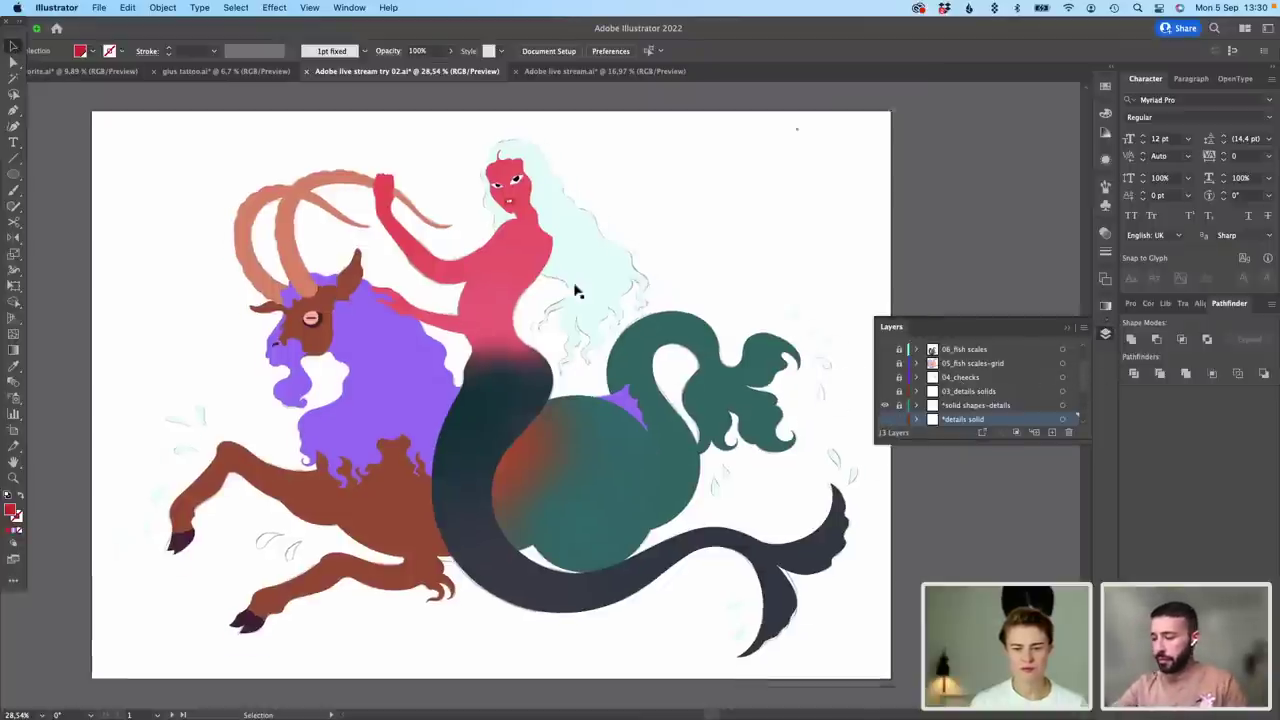
{"action": "left_click_drag", "start_coordinate": [732, 535], "coordinate": [211, 134]}
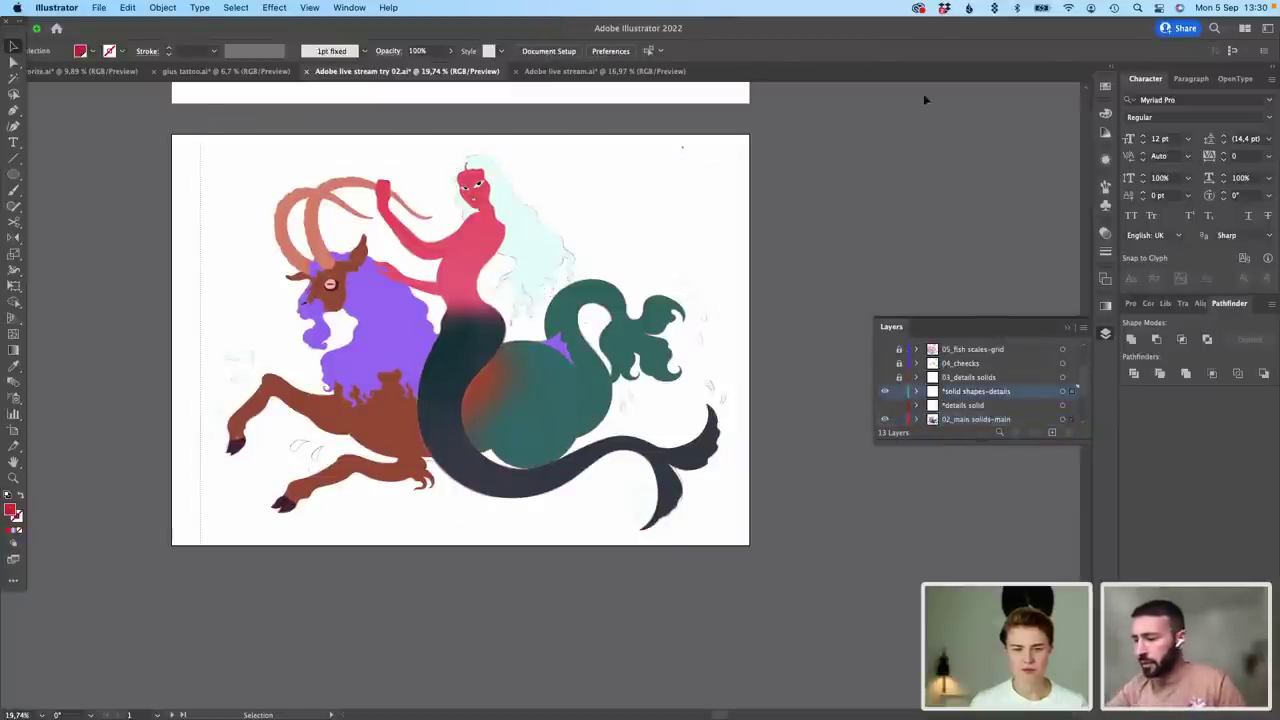
{"action": "left_click", "coordinate": [1104, 232]}
{"action": "left_click", "coordinate": [1045, 247]}
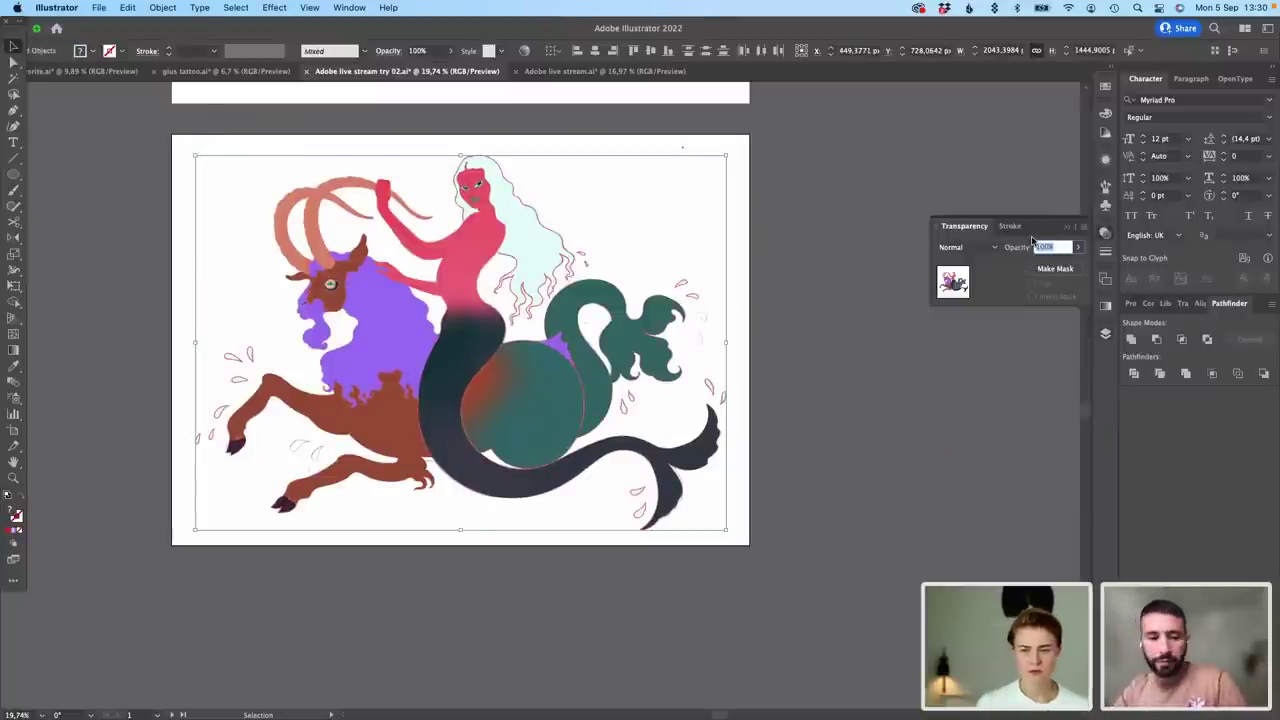
{"action": "type", "text": "50"}
{"action": "key", "text": "Return"}
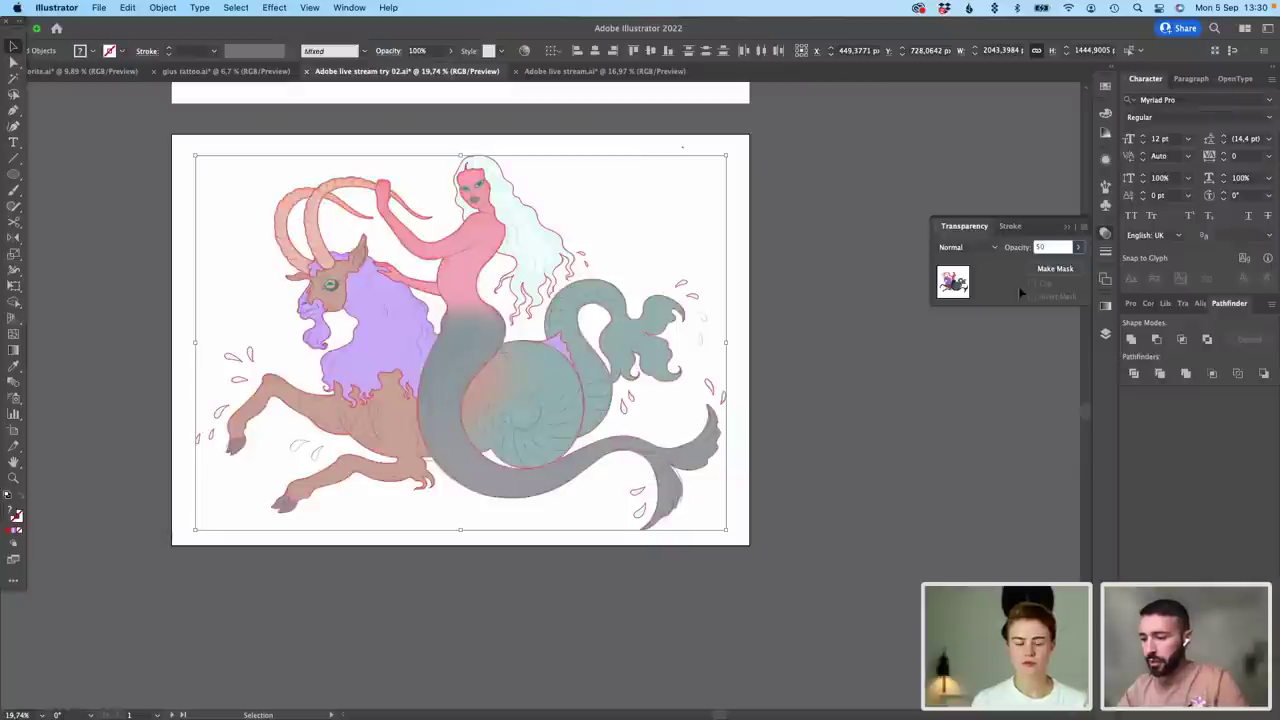
{"action": "left_click", "coordinate": [1001, 345]}
Step: Lock the *solid shapes-details and 02_main solids-main layers
{"action": "left_click", "coordinate": [1105, 334]}
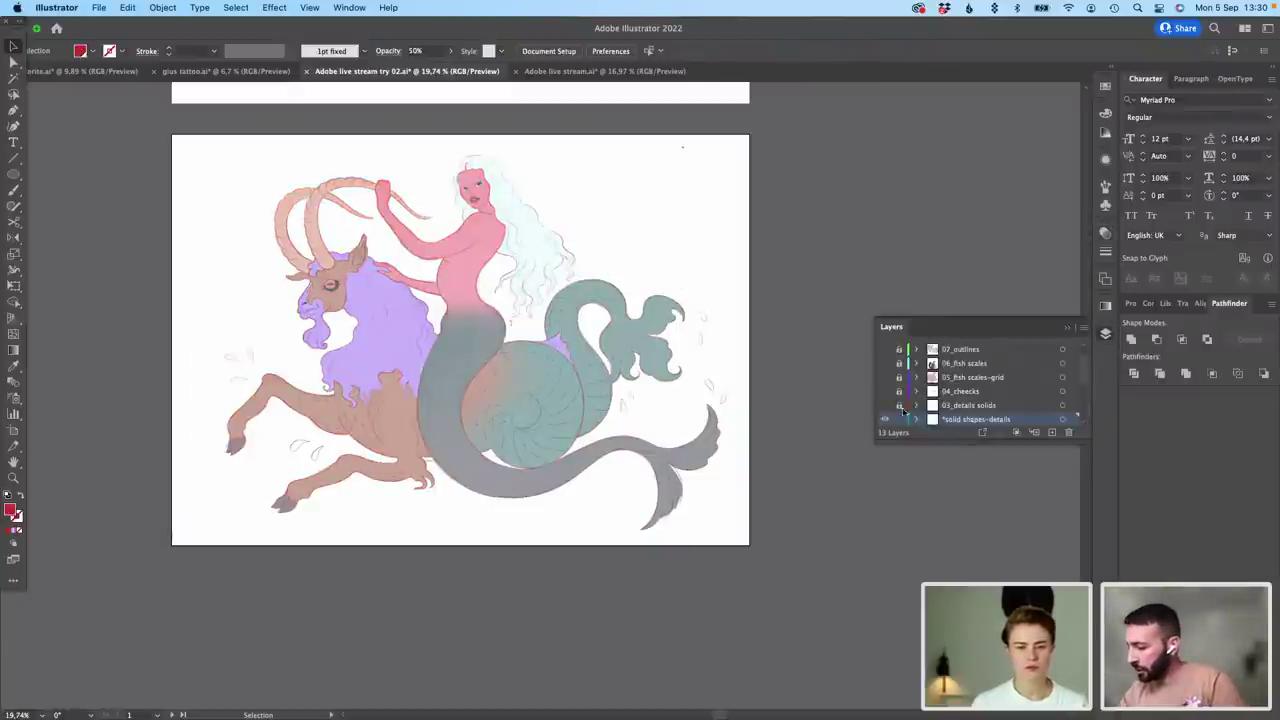
{"action": "scroll", "coordinate": [1040, 385], "scroll_direction": "down", "scroll_amount": 3}
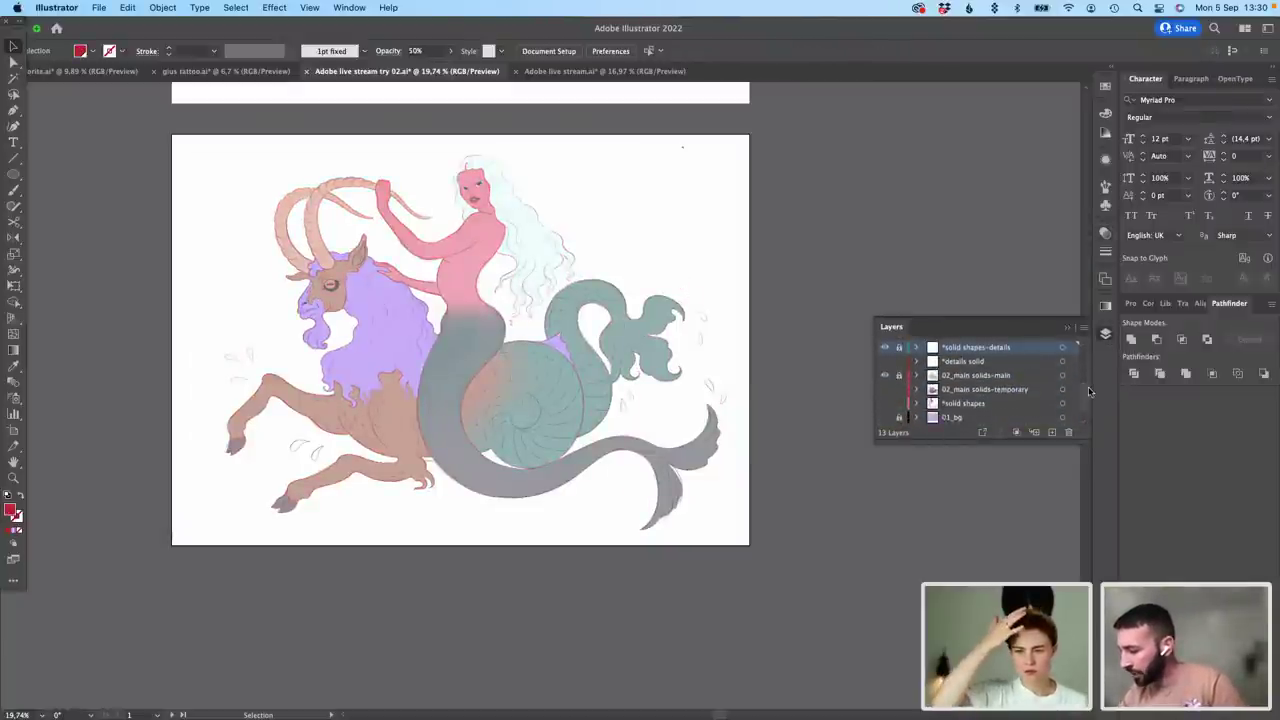
{"action": "left_click_drag", "start_coordinate": [1083, 395], "coordinate": [1080, 368]}
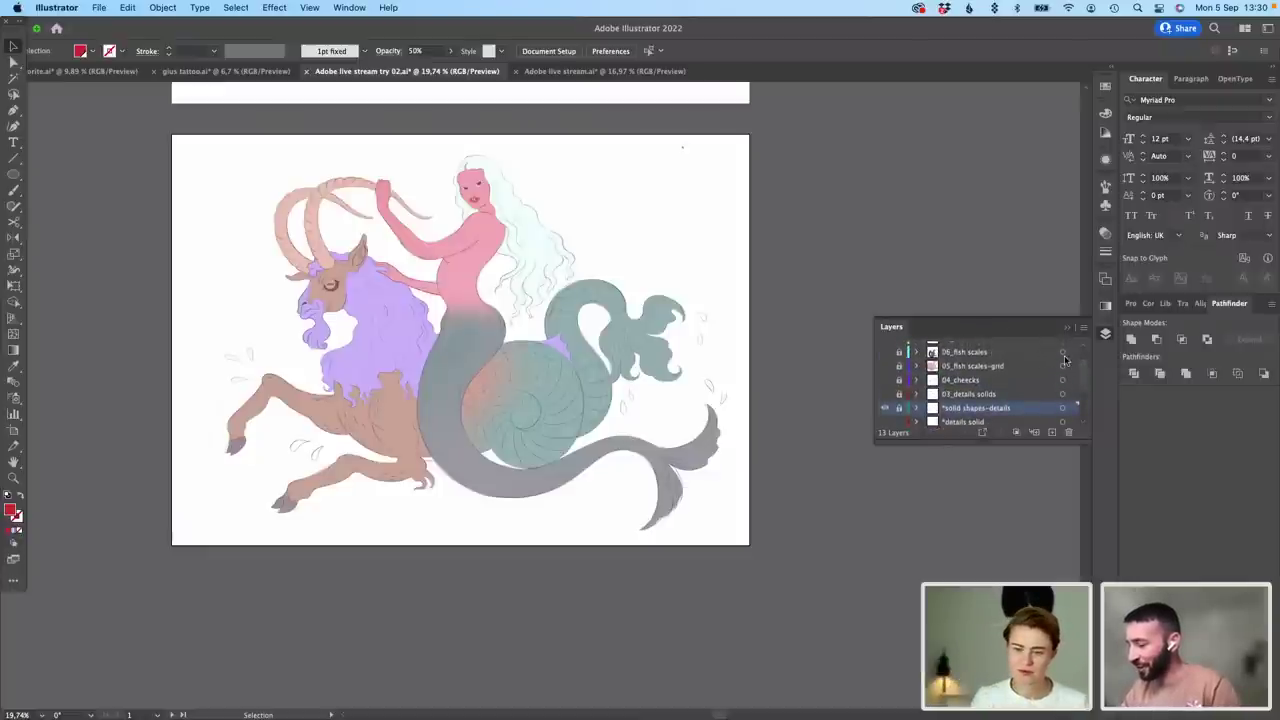
Step: Create a new layer named *outlines directly above the *solid shapes-details layer
{"action": "left_click", "coordinate": [1030, 395]}
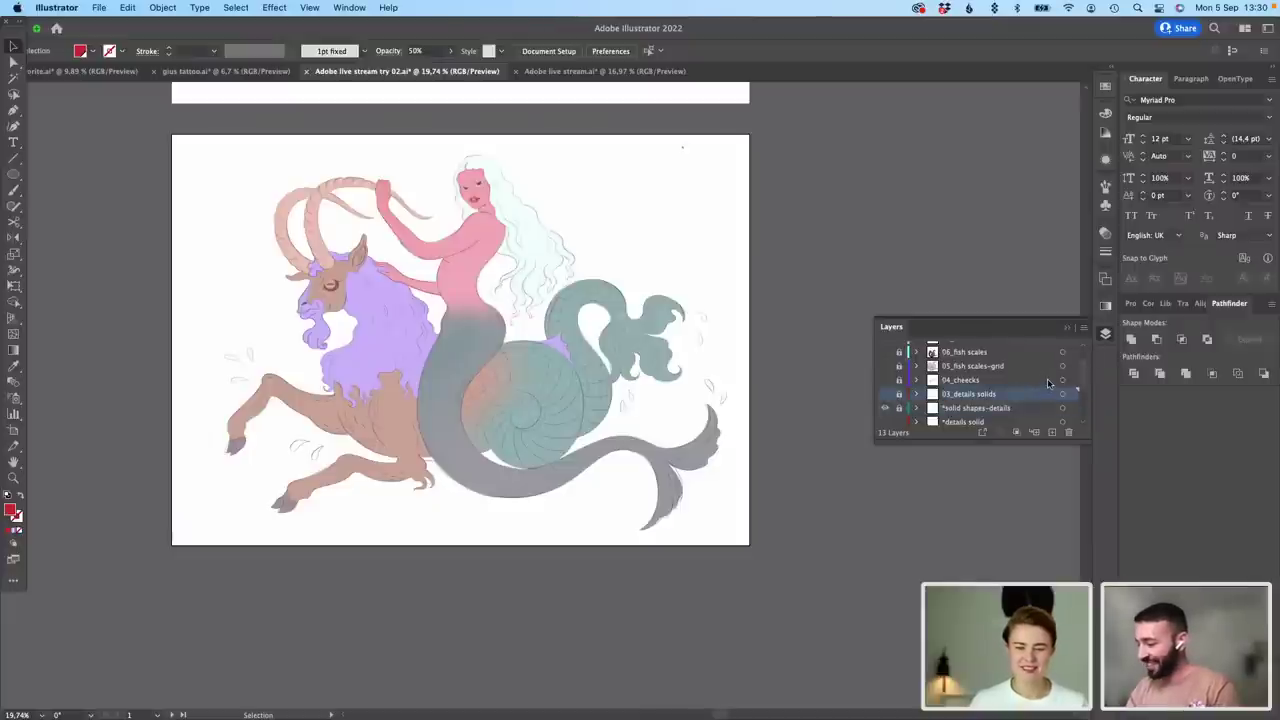
{"action": "left_click", "coordinate": [1040, 408]}
{"action": "left_click", "coordinate": [1083, 327]}
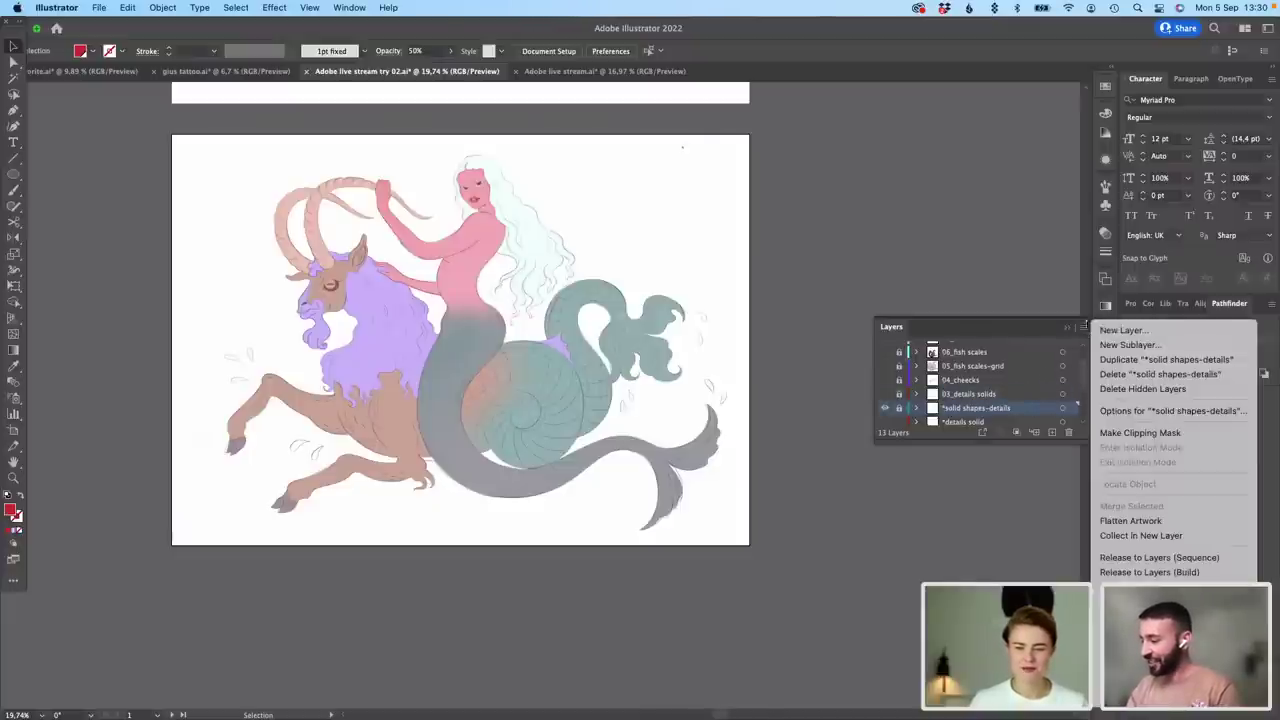
{"action": "left_click", "coordinate": [1144, 331]}
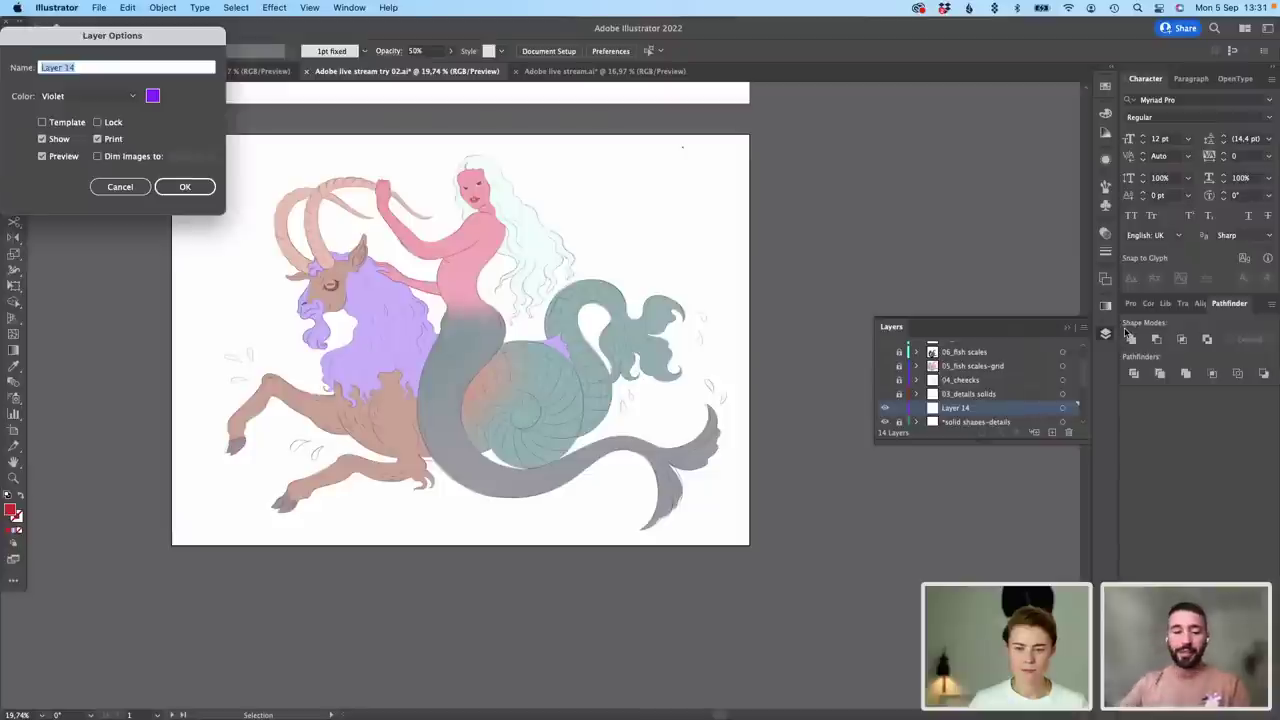
{"action": "type", "text": "*"}
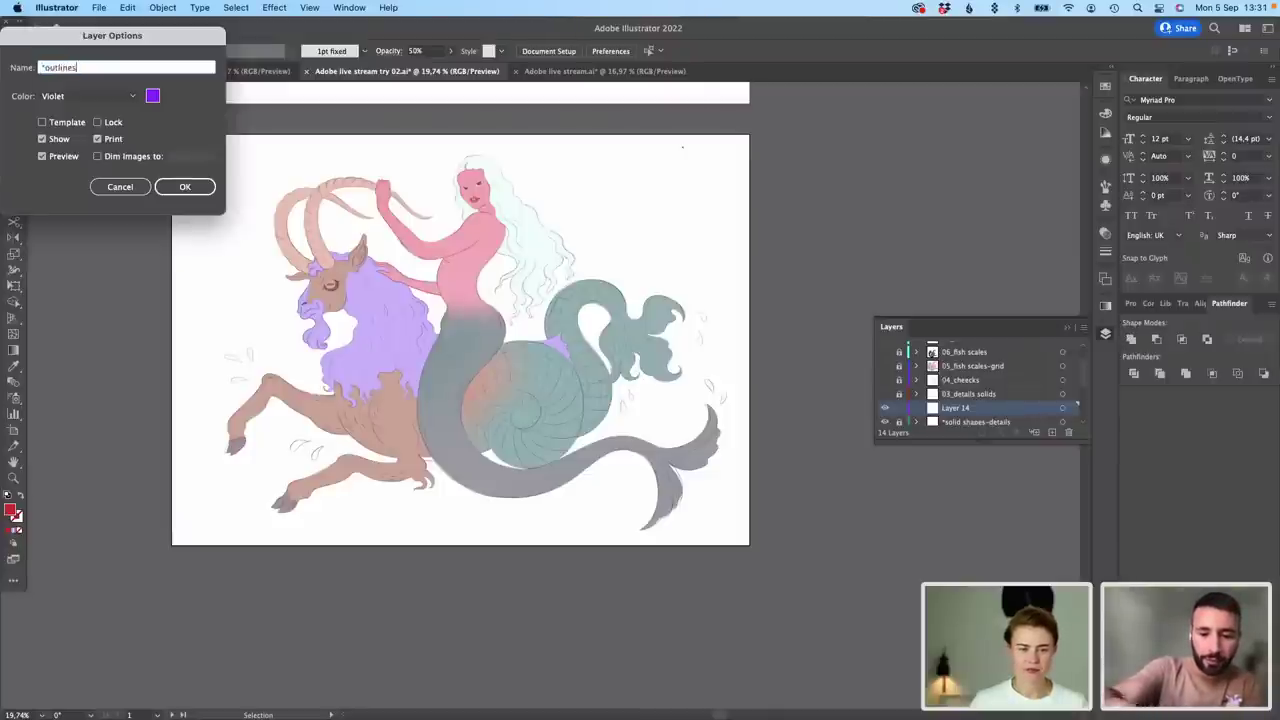
{"action": "key", "text": "Return"}
Step: Set the drawing attributes for the outlines to no fill, a black stroke and 100% opacity
{"action": "scroll", "coordinate": [477, 171], "scroll_direction": "up", "scroll_amount": 10}
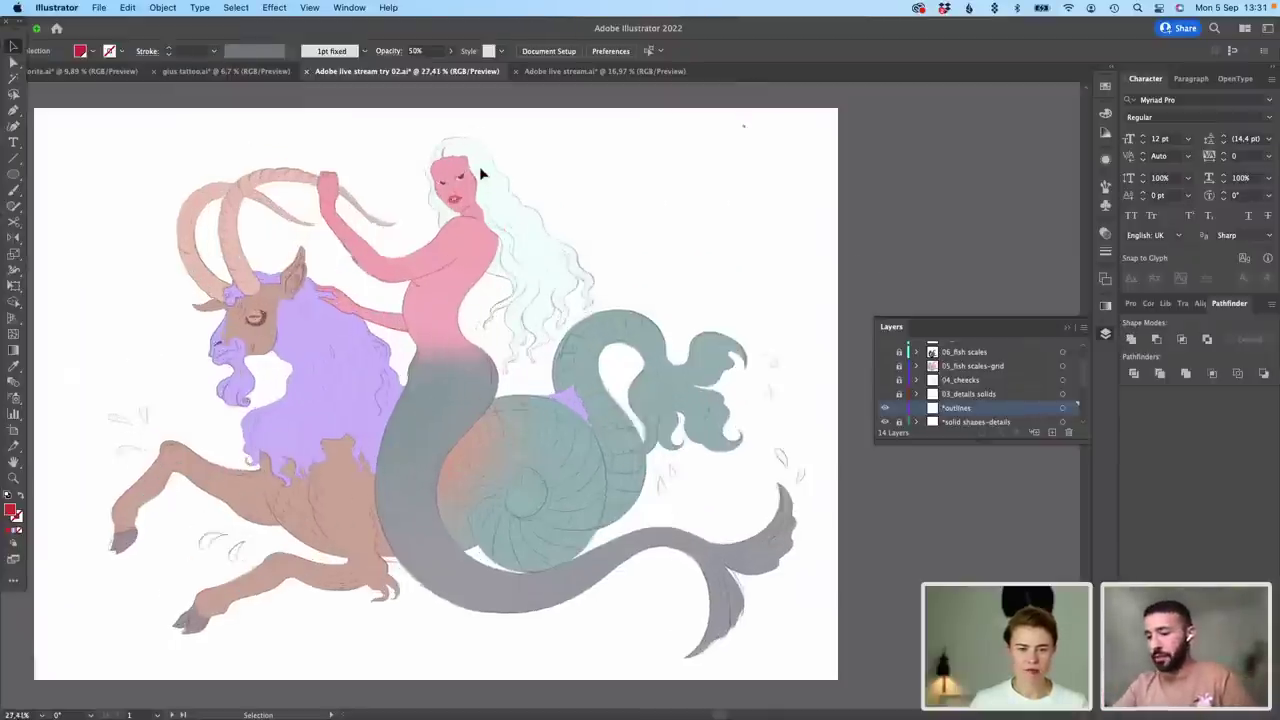
{"action": "left_click_drag", "start_coordinate": [632, 314], "coordinate": [795, 443]}
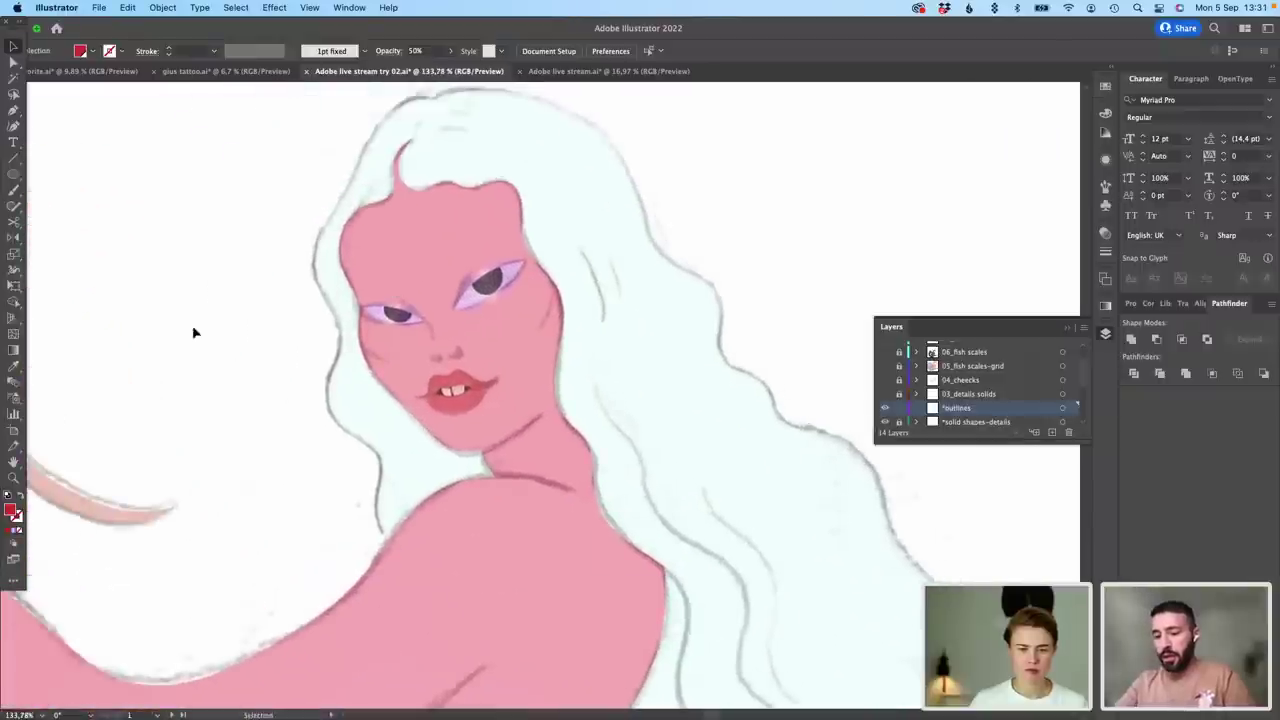
{"action": "left_click", "coordinate": [22, 502]}
{"action": "double_click", "coordinate": [16, 517]}
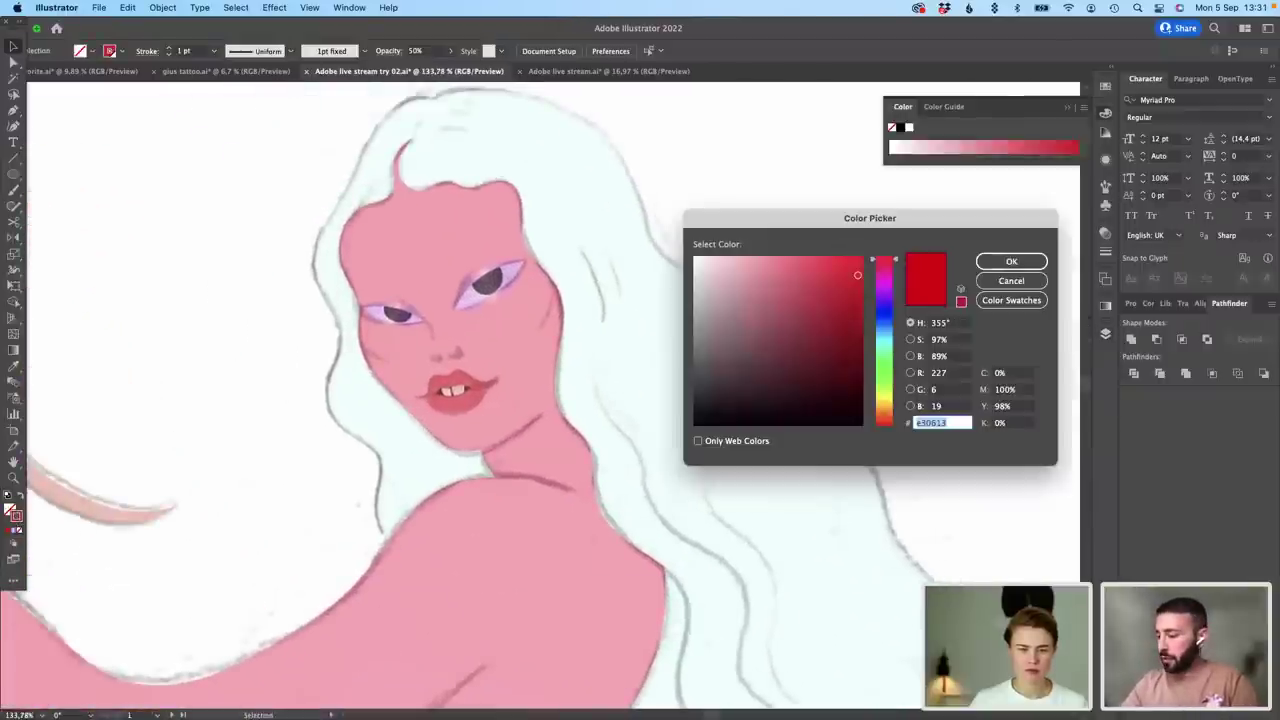
{"action": "left_click", "coordinate": [1011, 261]}
{"action": "left_click", "coordinate": [1105, 232]}
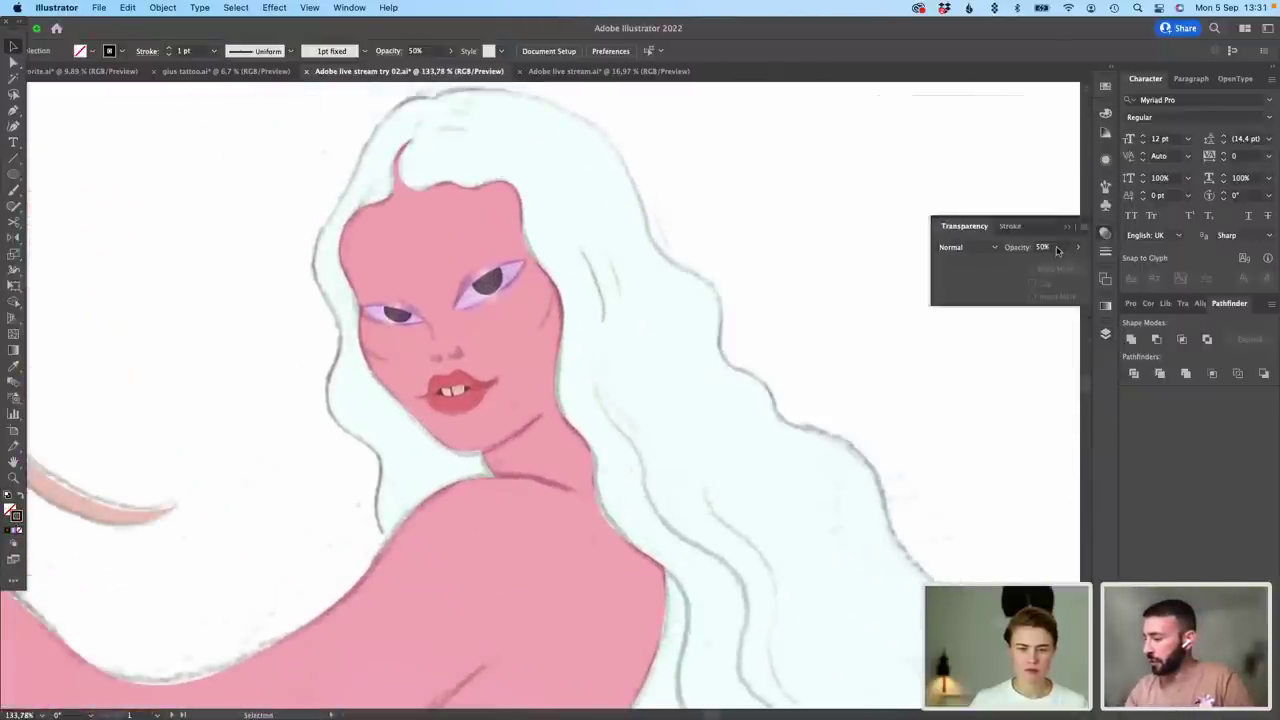
{"action": "left_click", "coordinate": [1013, 253]}
{"action": "type", "text": "100"}
{"action": "key", "text": "Return"}
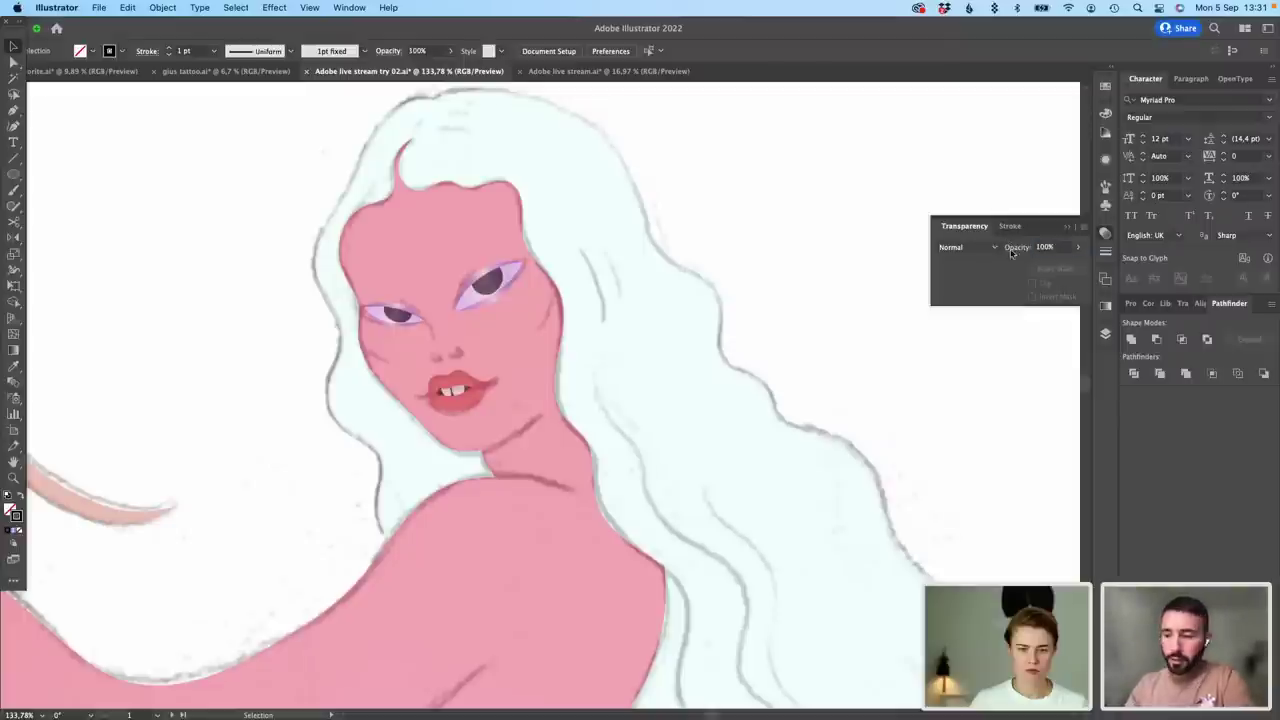
Step: Choose the Paintbrush with the 1 pt. pressure calligraphic brush, keeping its 1 pt size and 1 pt pressure variation
{"action": "left_click", "coordinate": [14, 189]}
{"action": "scroll", "coordinate": [490, 283], "scroll_direction": "up", "scroll_amount": 5}
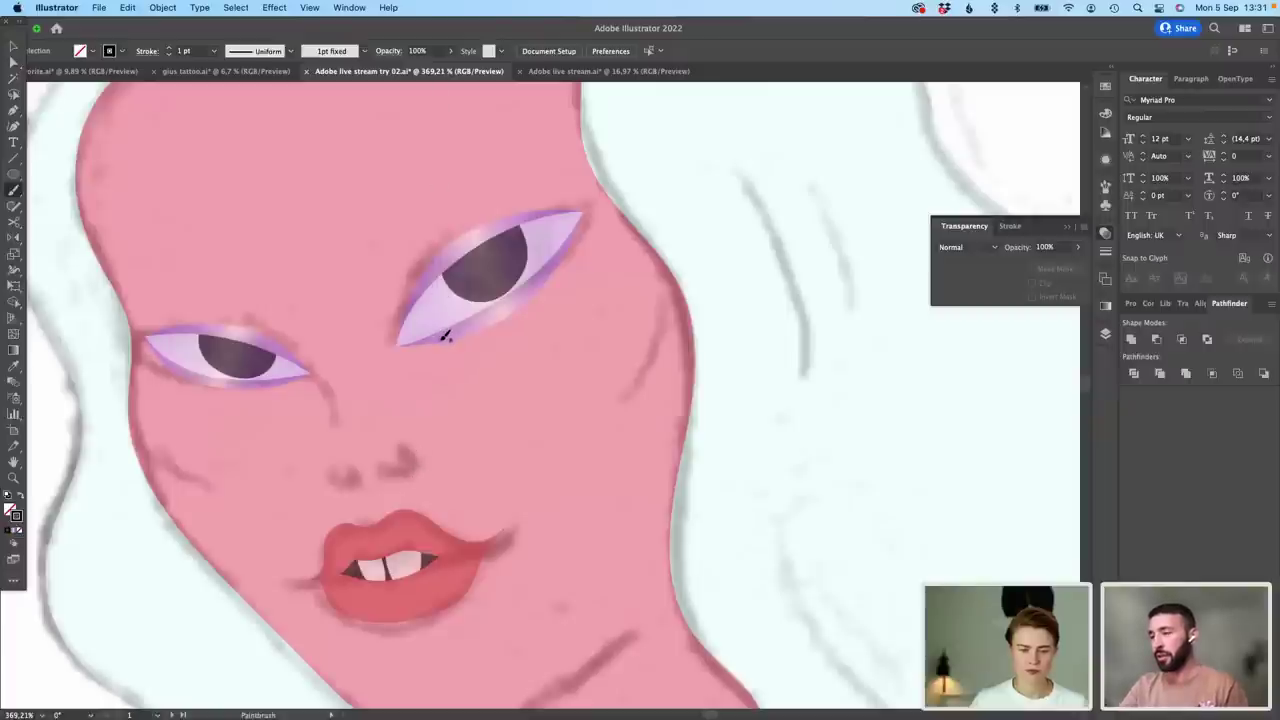
{"action": "left_click", "coordinate": [366, 51]}
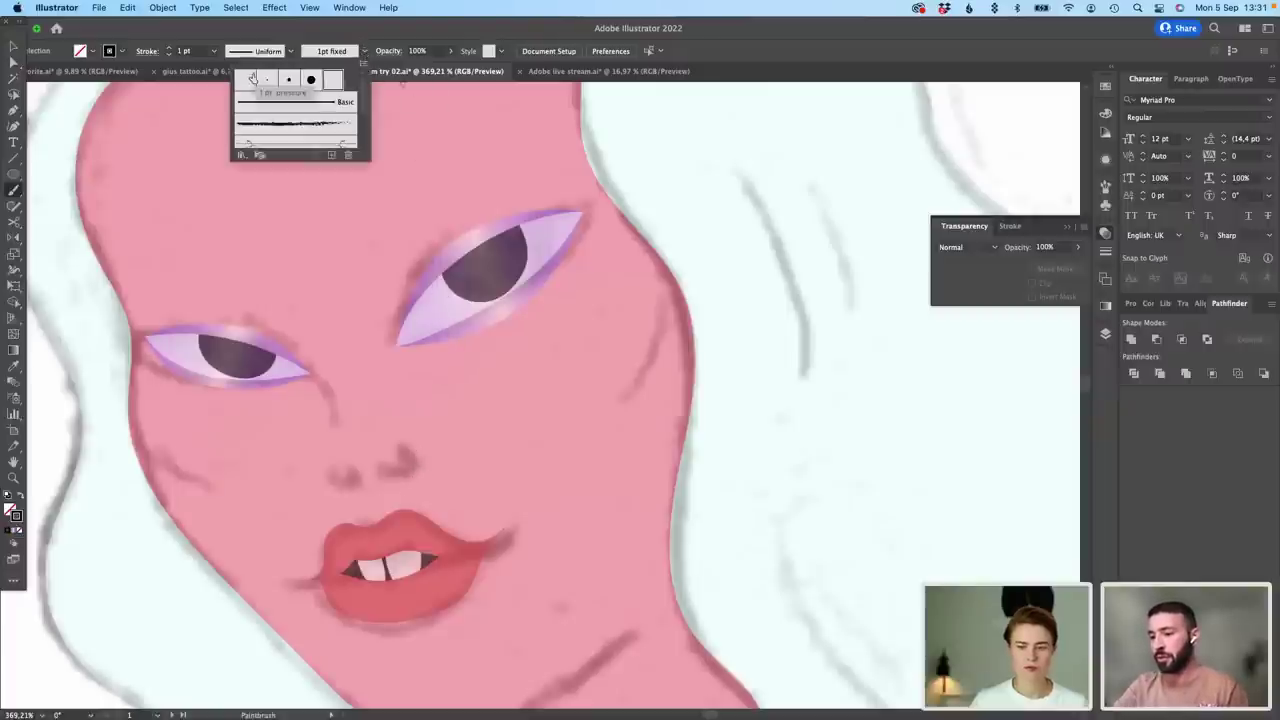
{"action": "left_click", "coordinate": [255, 80]}
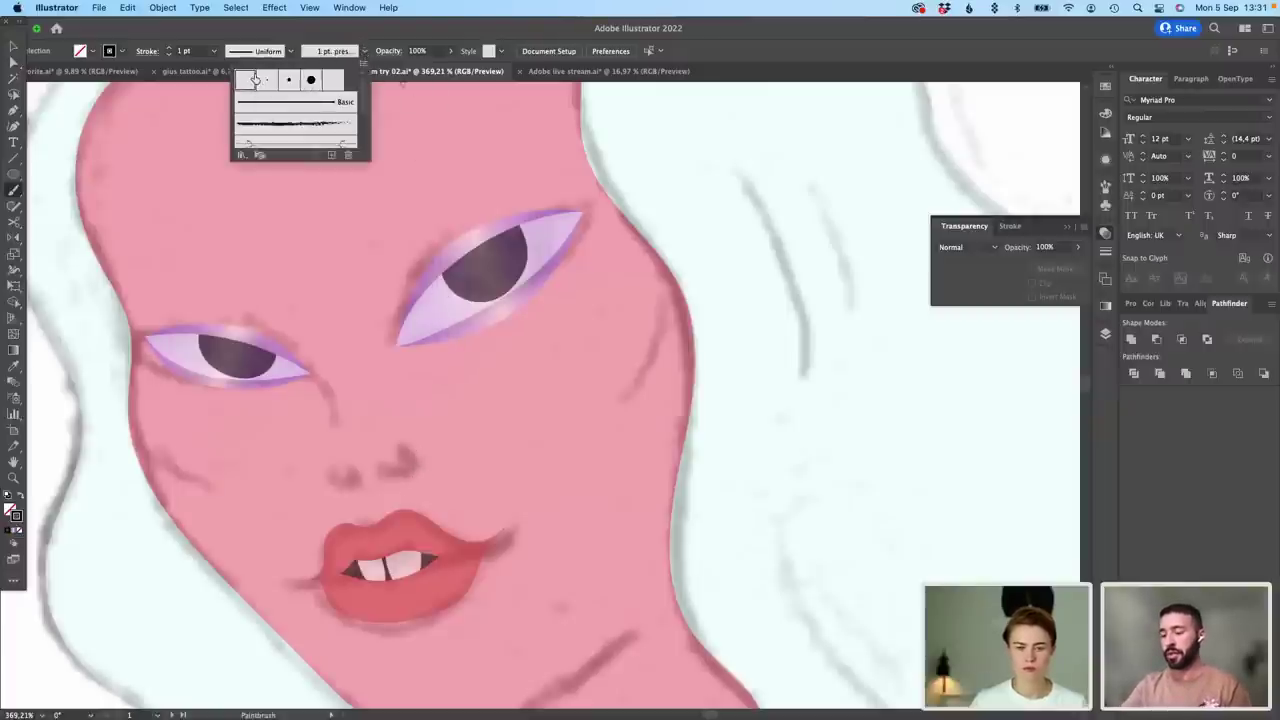
{"action": "double_click", "coordinate": [248, 80]}
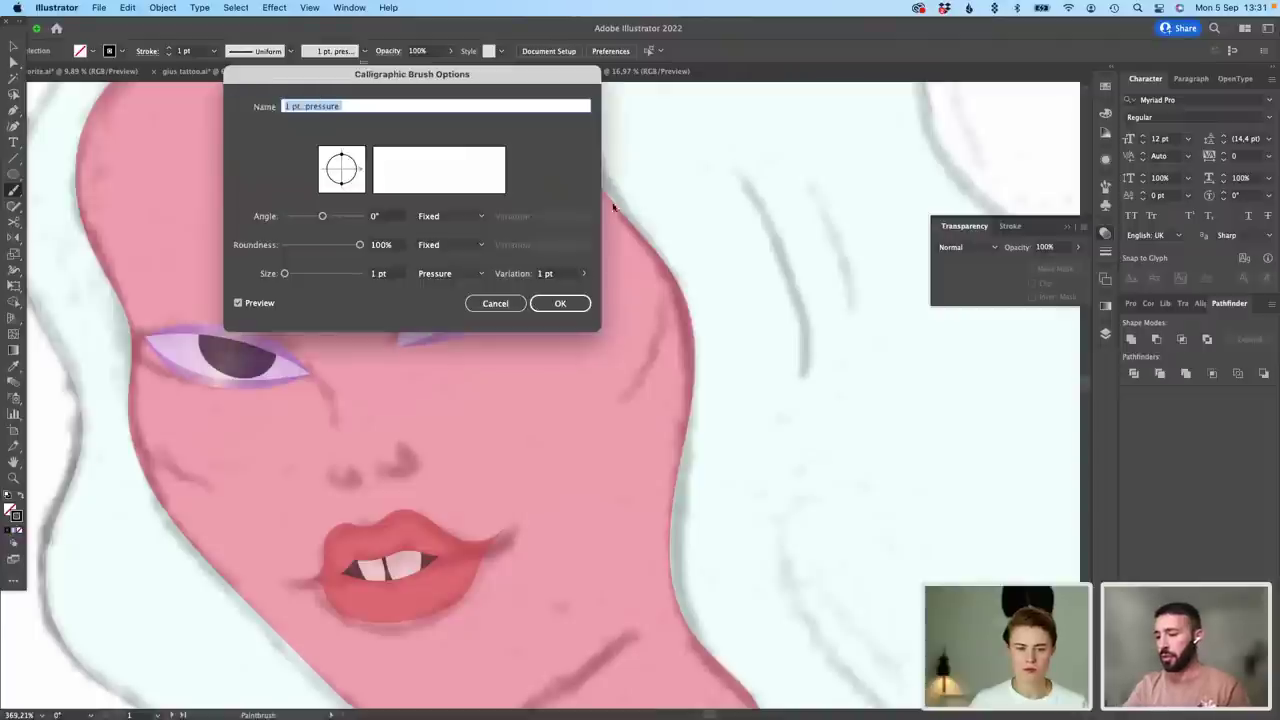
{"action": "left_click", "coordinate": [560, 305]}
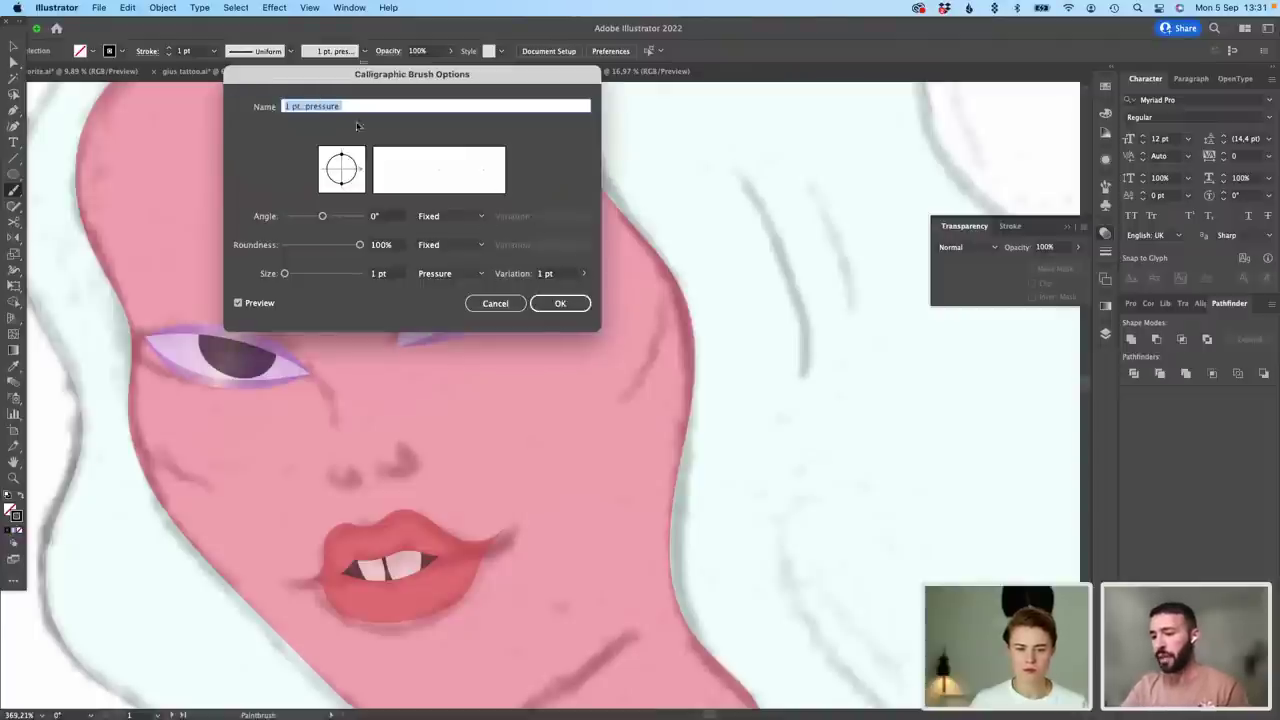
{"action": "left_click", "coordinate": [563, 305]}
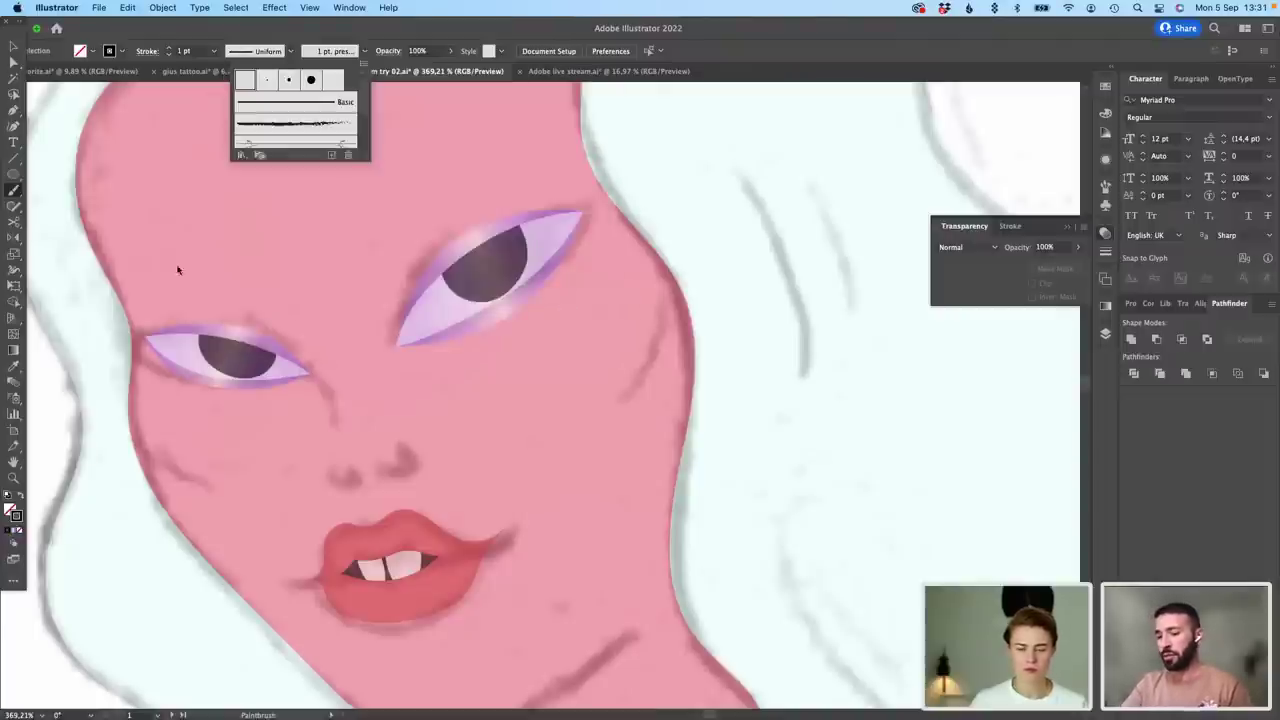
{"action": "left_click", "coordinate": [13, 191]}
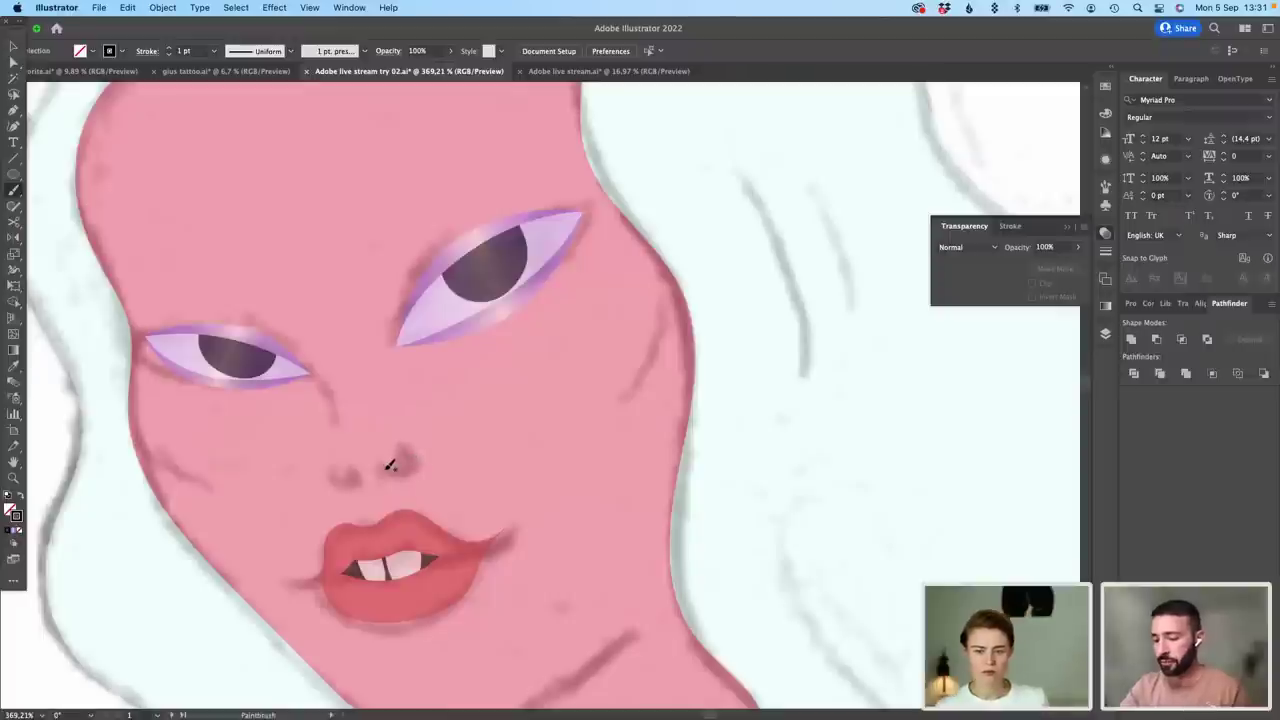
Step: Paint black outlines over the sketch for the mermaid's nostrils, the nose bridge and the line between the lips
{"action": "left_click_drag", "start_coordinate": [378, 471], "coordinate": [408, 448]}
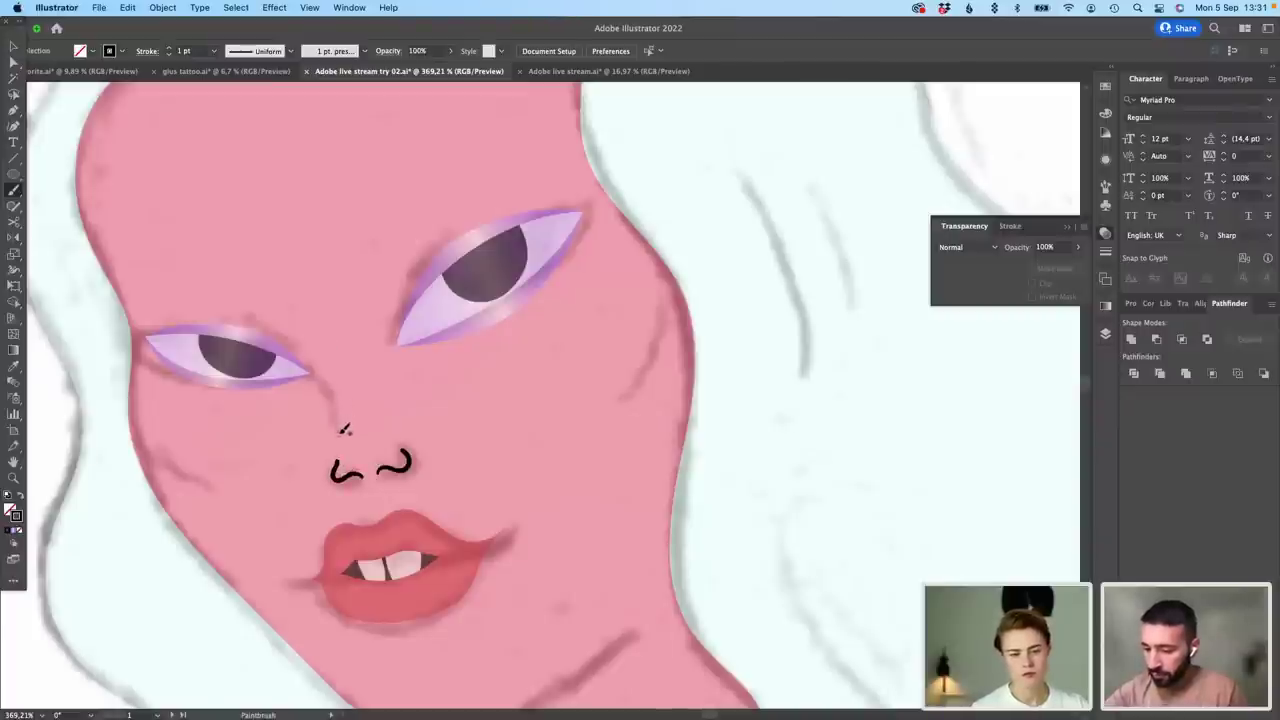
{"action": "left_click_drag", "start_coordinate": [341, 432], "coordinate": [316, 374]}
{"action": "scroll", "coordinate": [507, 532], "scroll_direction": "up", "scroll_amount": 5}
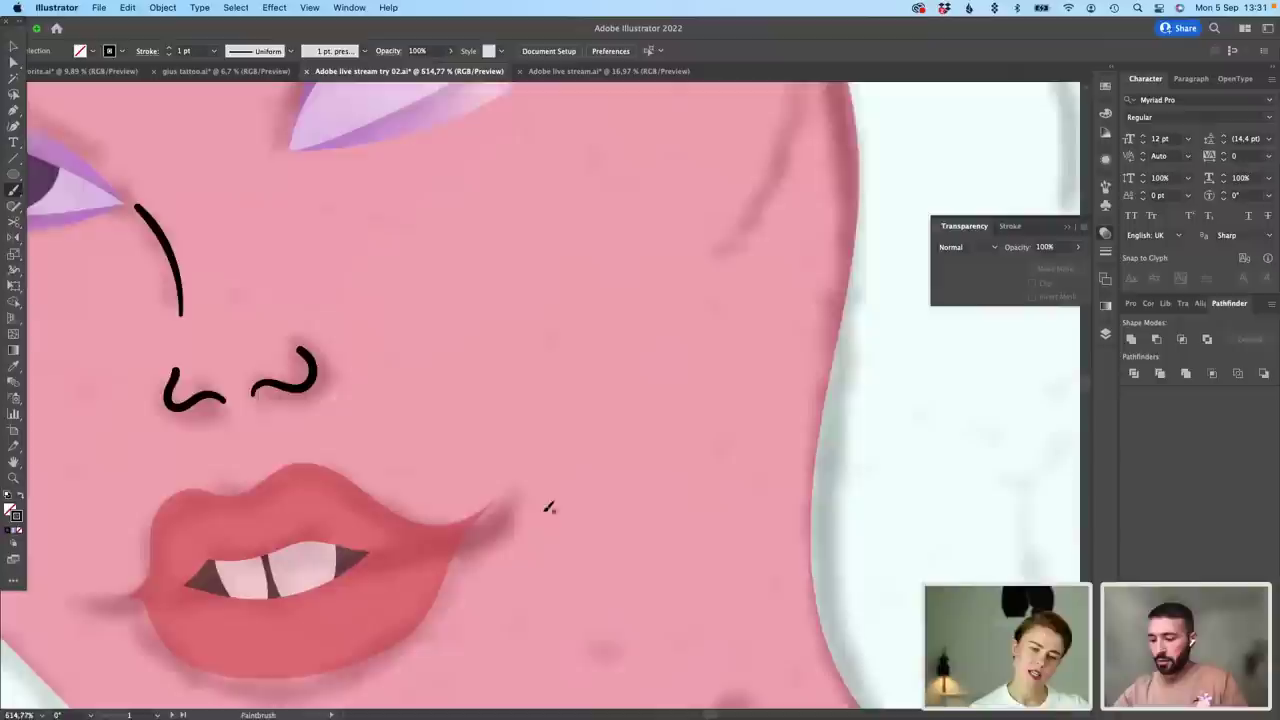
{"action": "mouse_move", "coordinate": [163, 488]}
{"action": "left_mouse_down"}
{"action": "mouse_move", "coordinate": [240, 480]}
{"action": "mouse_move", "coordinate": [270, 454]}
{"action": "mouse_move", "coordinate": [255, 449]}
{"action": "mouse_move", "coordinate": [297, 455]}
{"action": "mouse_move", "coordinate": [362, 434]}
{"action": "mouse_move", "coordinate": [440, 451]}
{"action": "mouse_move", "coordinate": [505, 427]}
{"action": "mouse_move", "coordinate": [570, 372]}
{"action": "left_mouse_up"}
{"action": "left_click", "coordinate": [262, 476]}
{"action": "left_click", "coordinate": [574, 372]}
{"action": "scroll", "coordinate": [577, 368], "scroll_direction": "down", "scroll_amount": 3}
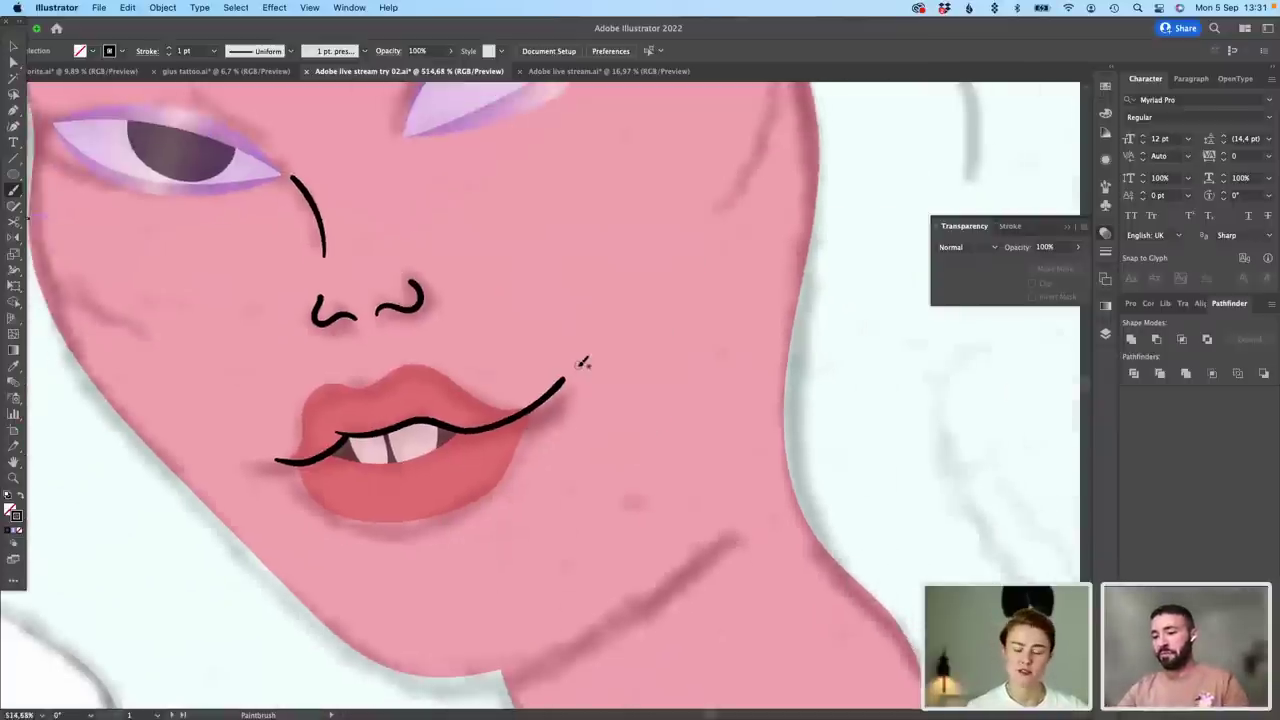
Step: Paint short black accent strokes at both corners of the mermaid's mouth and check the 1 pt. pressure brush's options
{"action": "left_click_drag", "start_coordinate": [568, 391], "coordinate": [563, 371]}
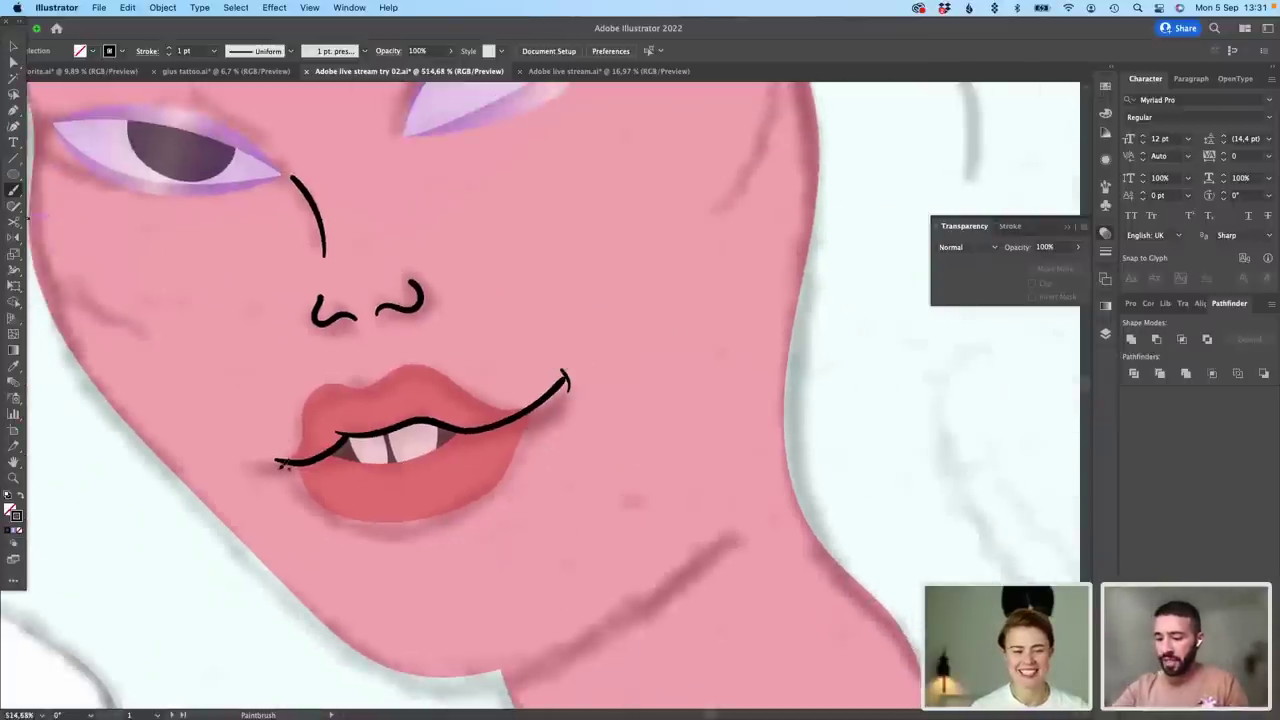
{"action": "left_click_drag", "start_coordinate": [277, 469], "coordinate": [273, 451]}
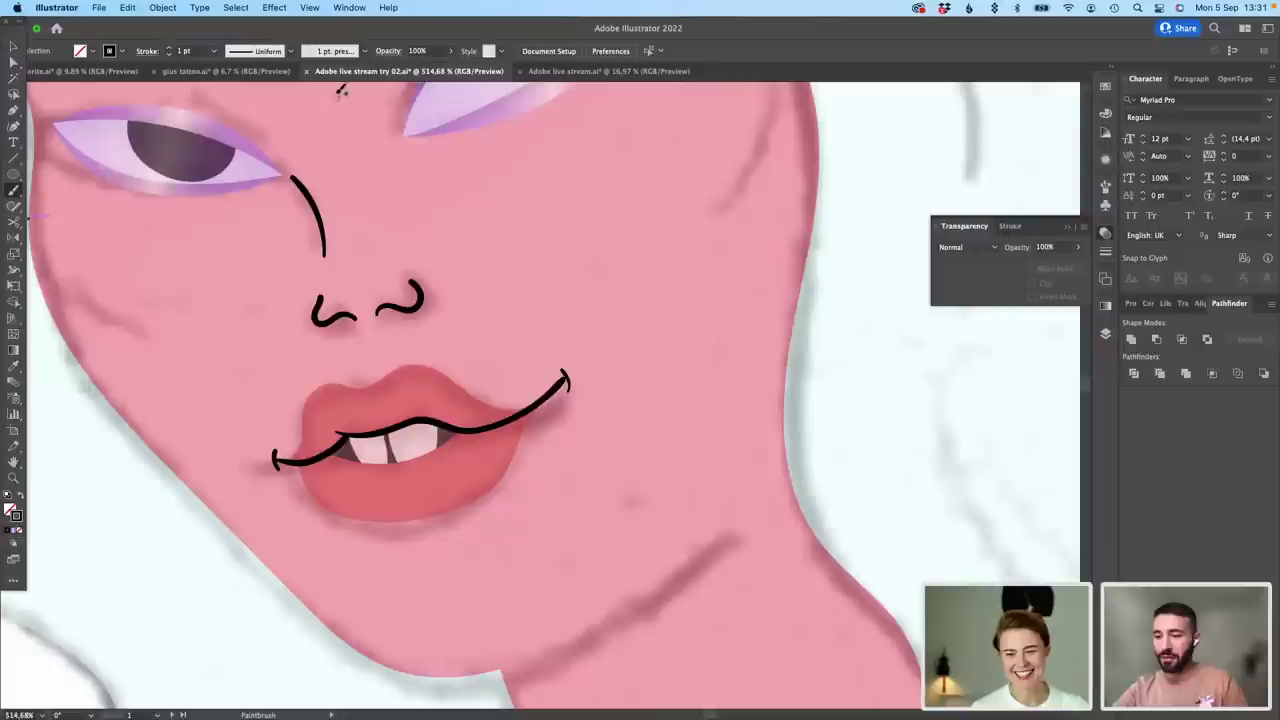
{"action": "left_click", "coordinate": [321, 55]}
{"action": "double_click", "coordinate": [251, 80]}
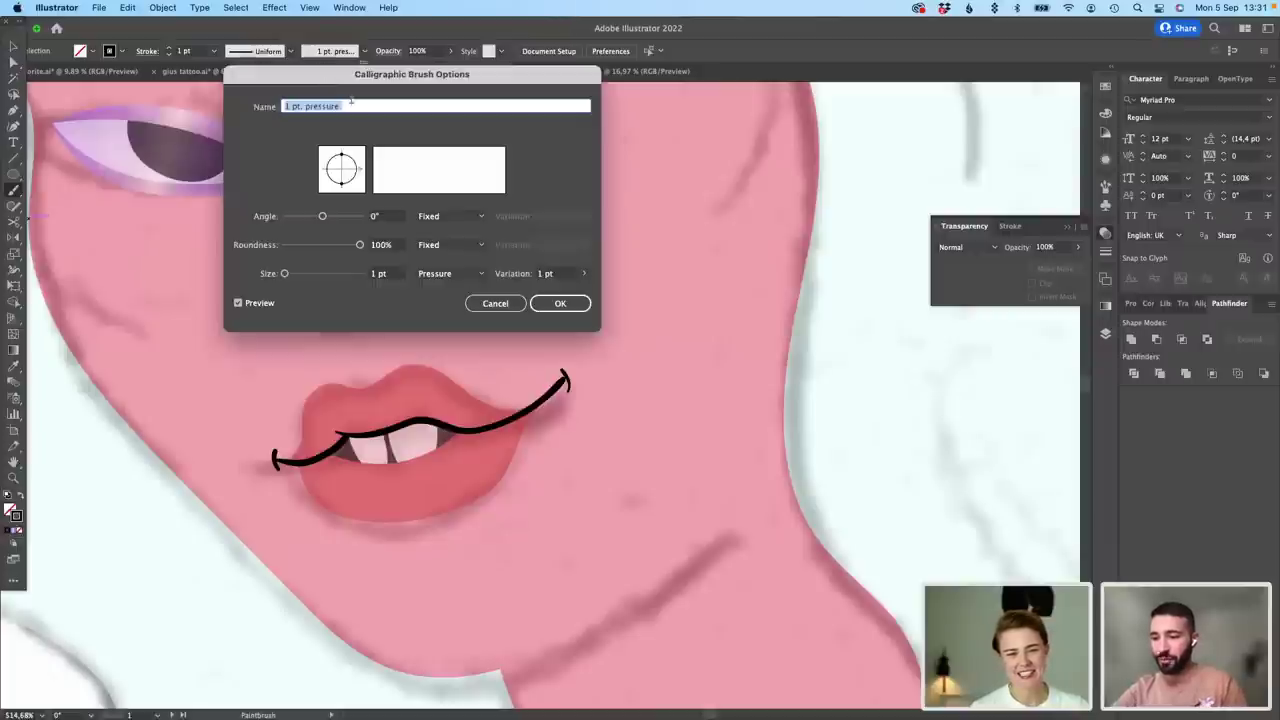
{"action": "left_click", "coordinate": [560, 303]}
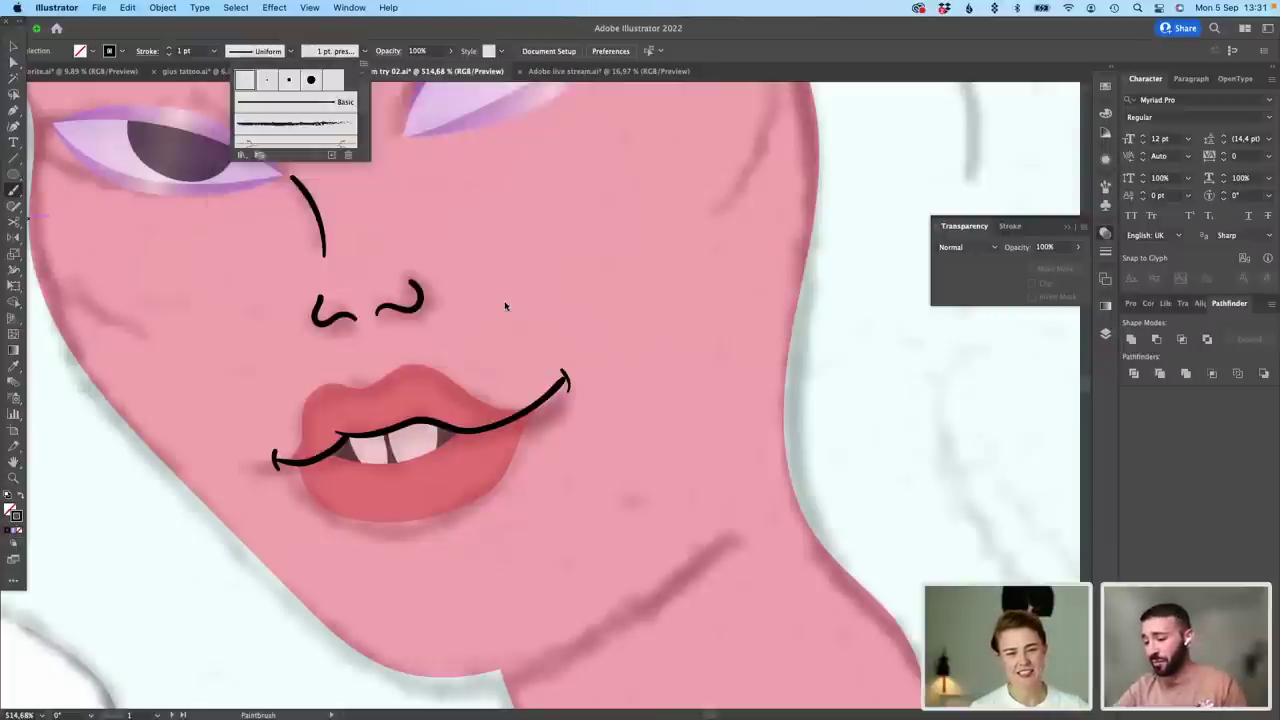
Step: Paint a curved black cheekbone line along the edge of each of the mermaid's cheeks
{"action": "left_click_drag", "start_coordinate": [437, 209], "coordinate": [528, 298]}
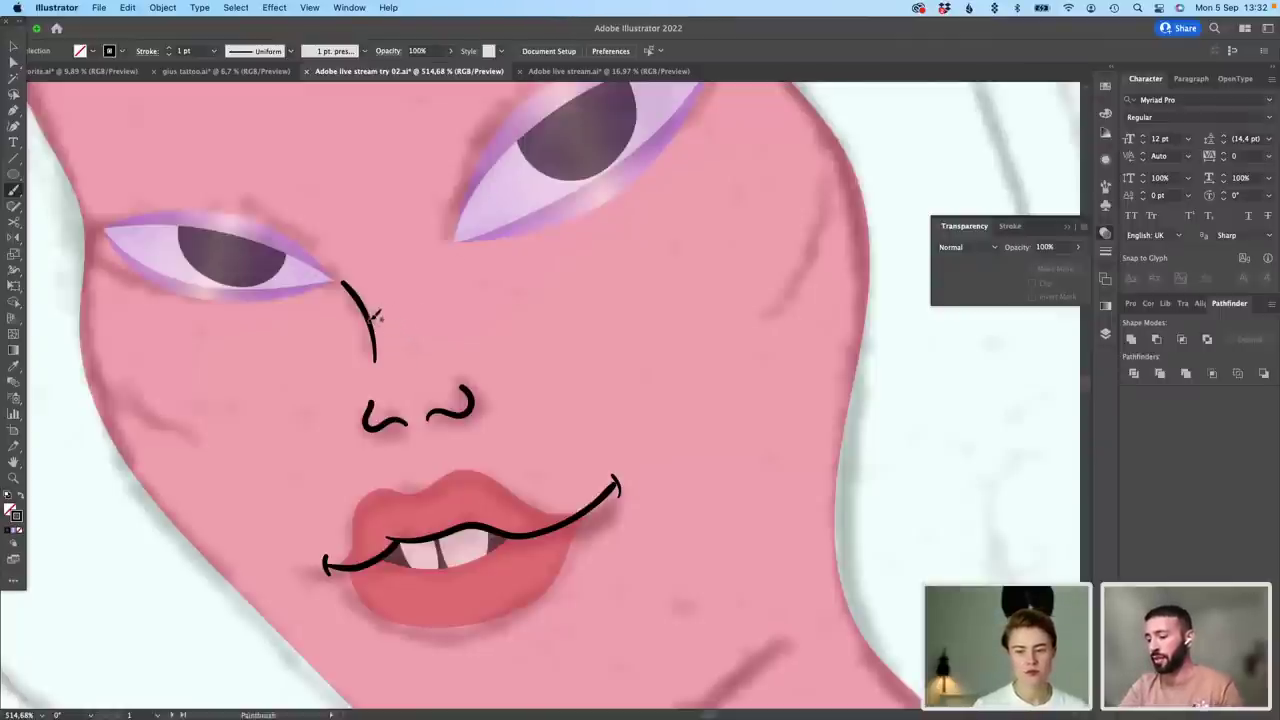
{"action": "scroll", "coordinate": [400, 333], "scroll_direction": "down", "scroll_amount": 10}
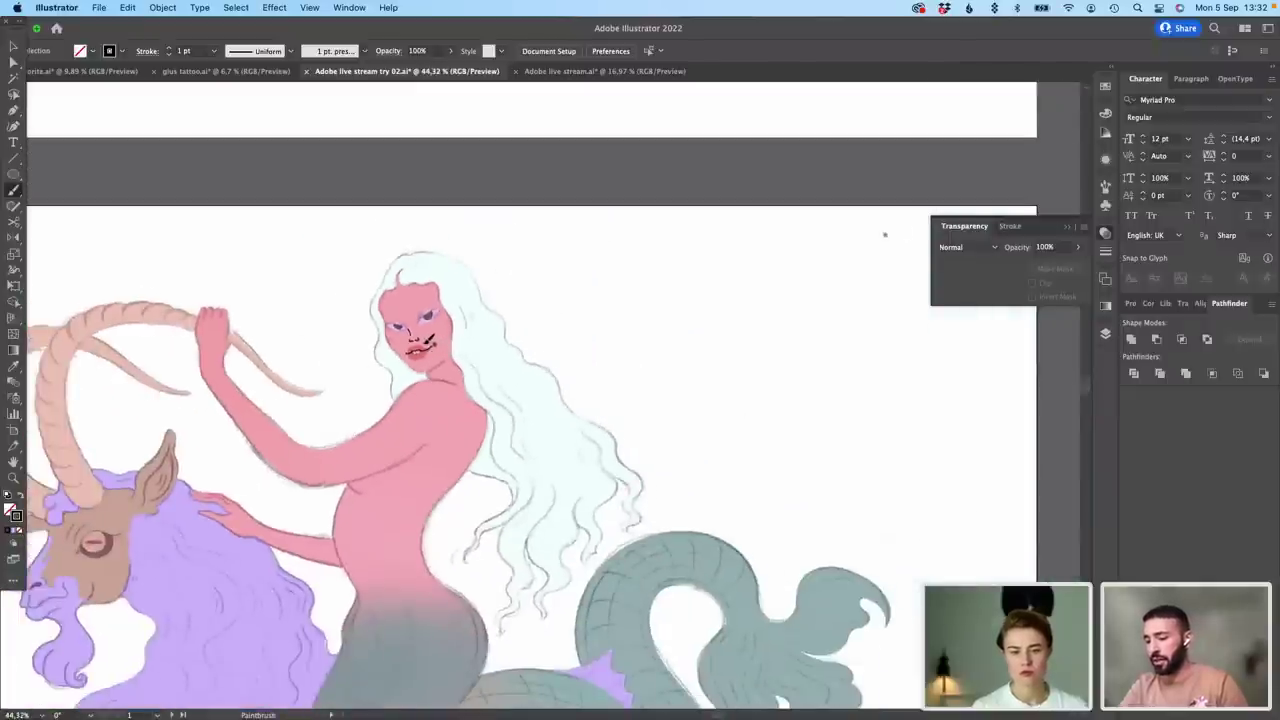
{"action": "scroll", "coordinate": [424, 337], "scroll_direction": "up", "scroll_amount": 5}
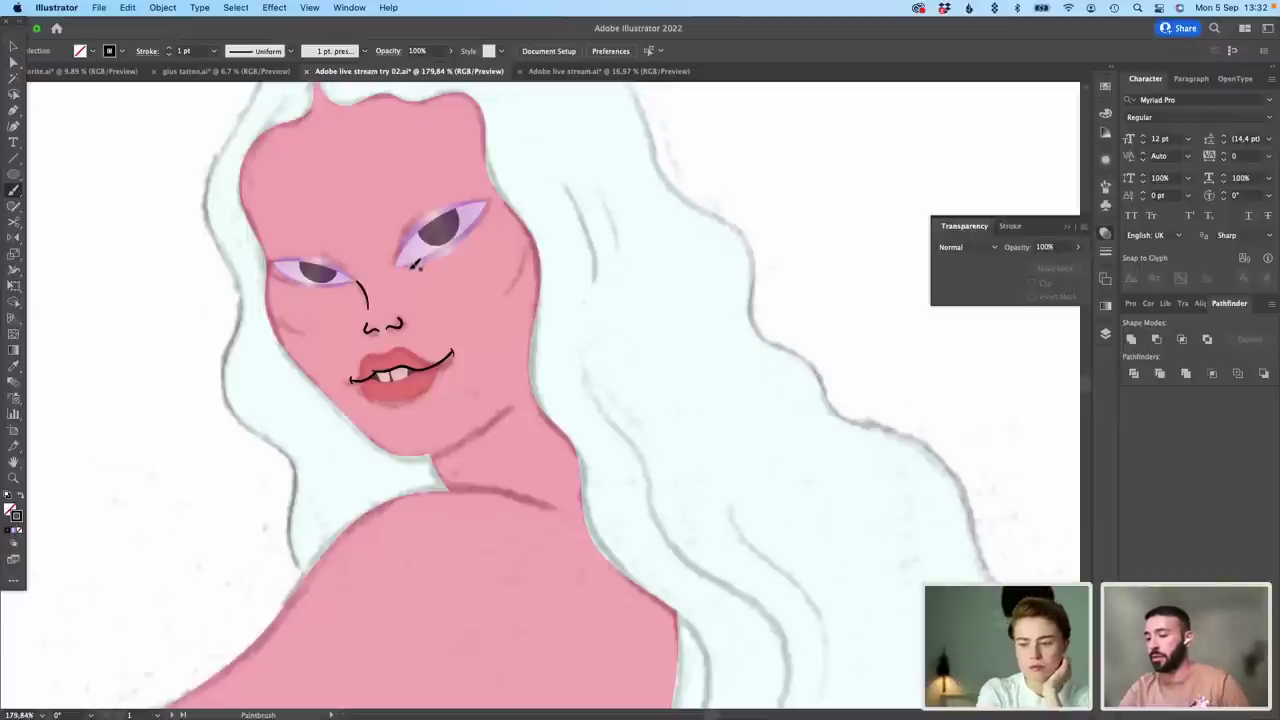
{"action": "scroll", "coordinate": [470, 251], "scroll_direction": "up", "scroll_amount": 2}
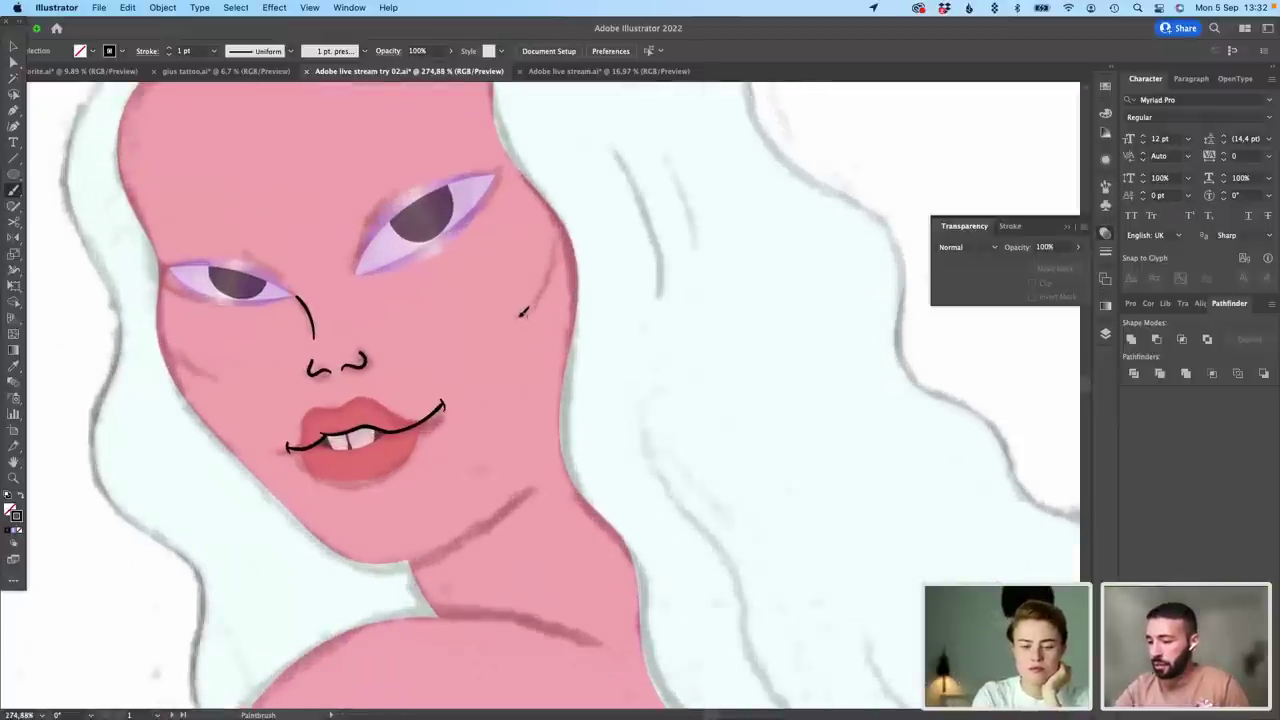
{"action": "left_click_drag", "start_coordinate": [550, 284], "coordinate": [551, 202]}
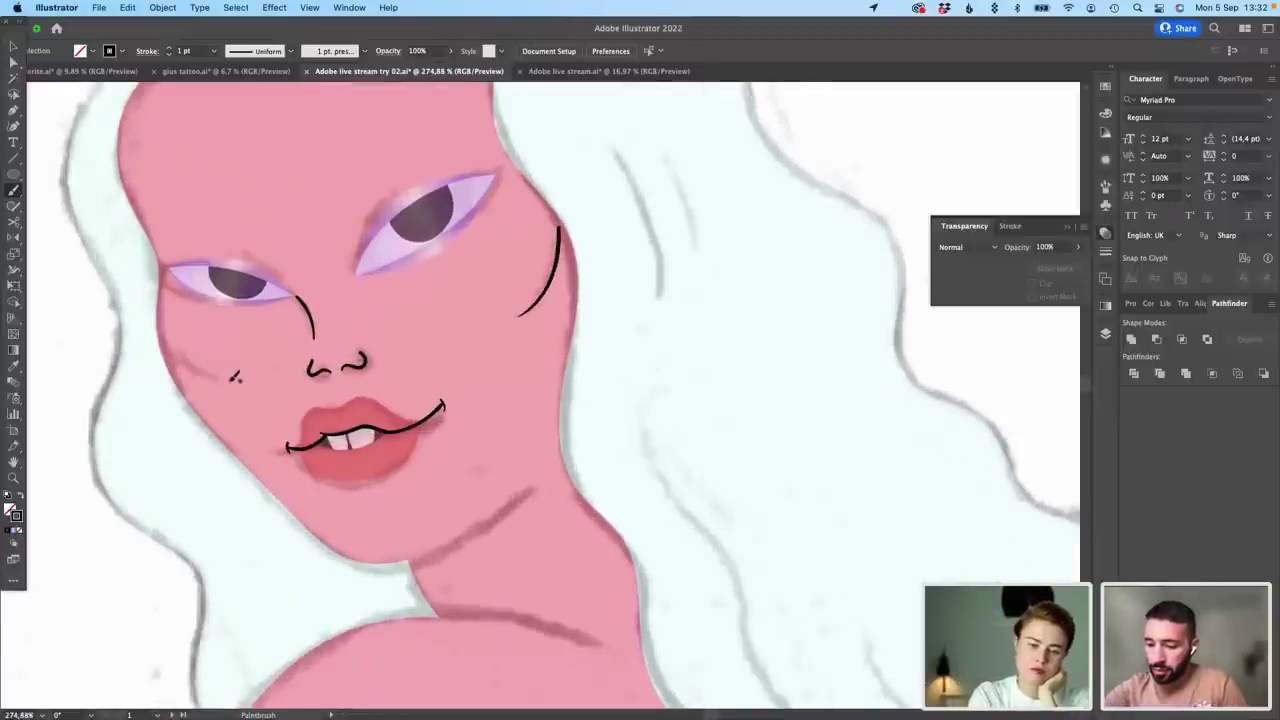
{"action": "left_click_drag", "start_coordinate": [232, 379], "coordinate": [167, 339]}
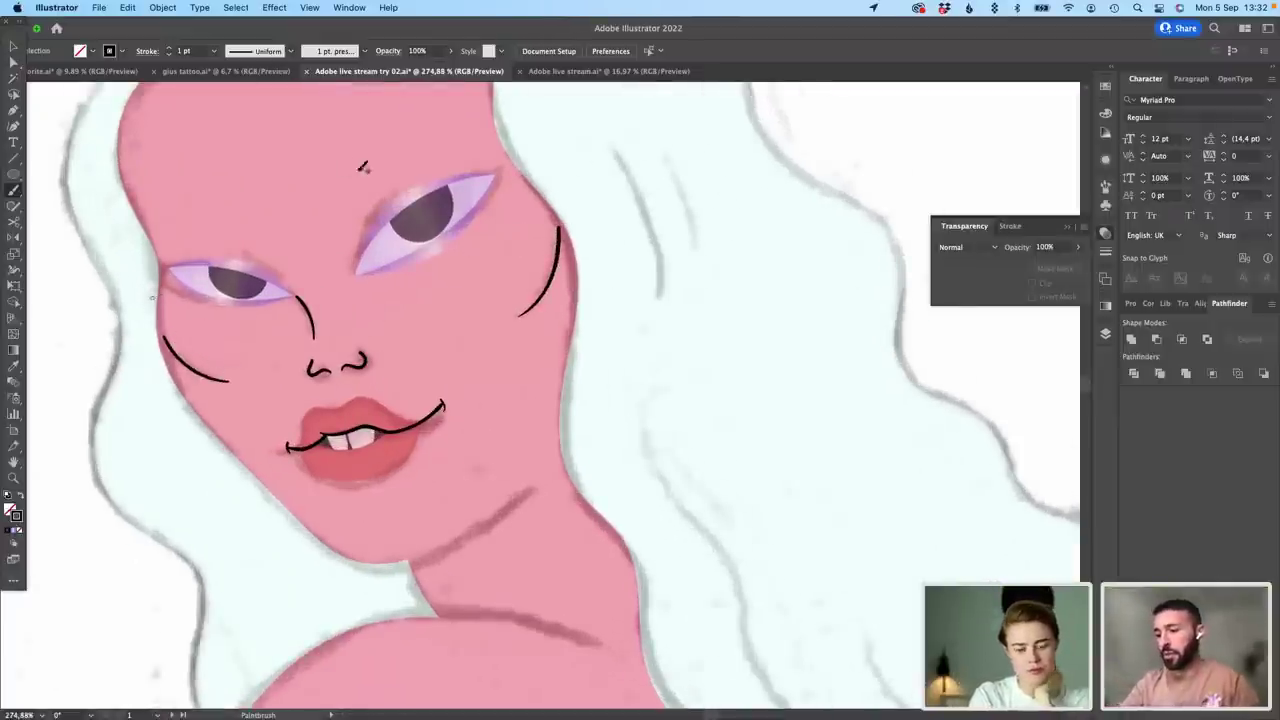
Step: Paint thin black eyelid crease strokes above the inner and outer ends of the larger eye and above the smaller eye
{"action": "scroll", "coordinate": [362, 167], "scroll_direction": "up", "scroll_amount": 2}
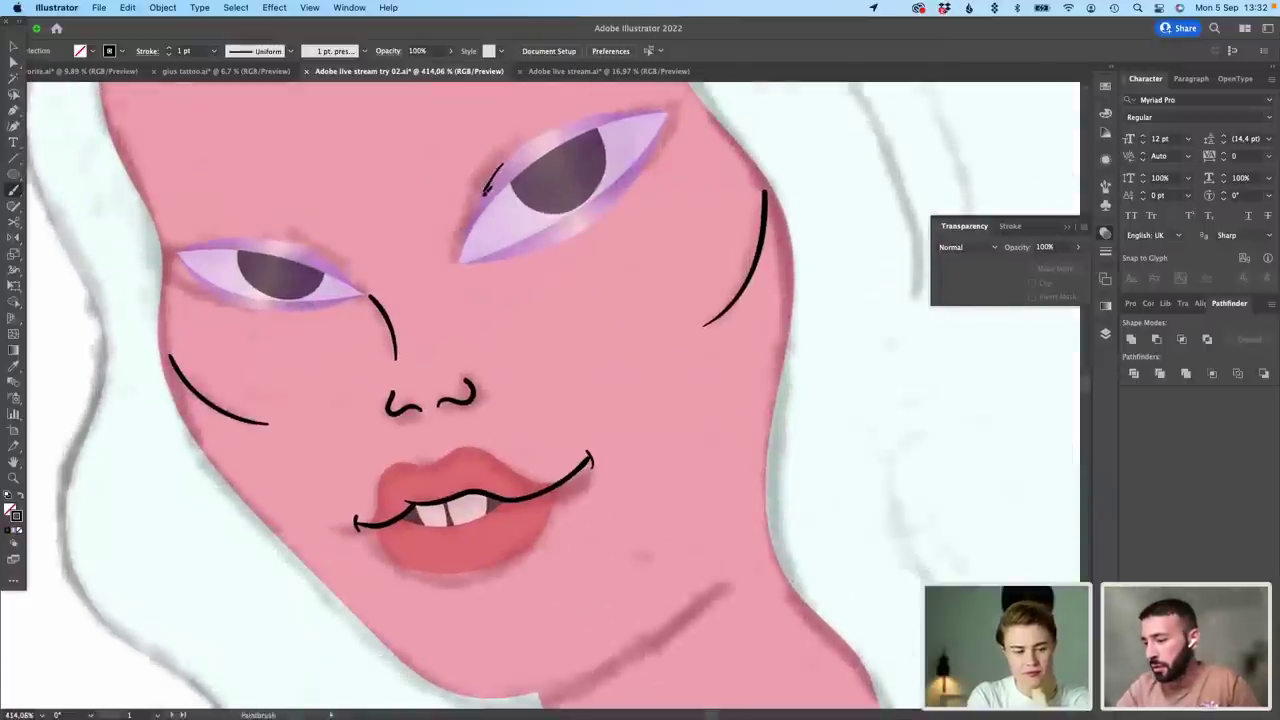
{"action": "left_click_drag", "start_coordinate": [468, 233], "coordinate": [458, 261]}
{"action": "scroll", "coordinate": [620, 136], "scroll_direction": "up", "scroll_amount": 2}
{"action": "scroll", "coordinate": [620, 136], "scroll_direction": "right", "scroll_amount": 2}
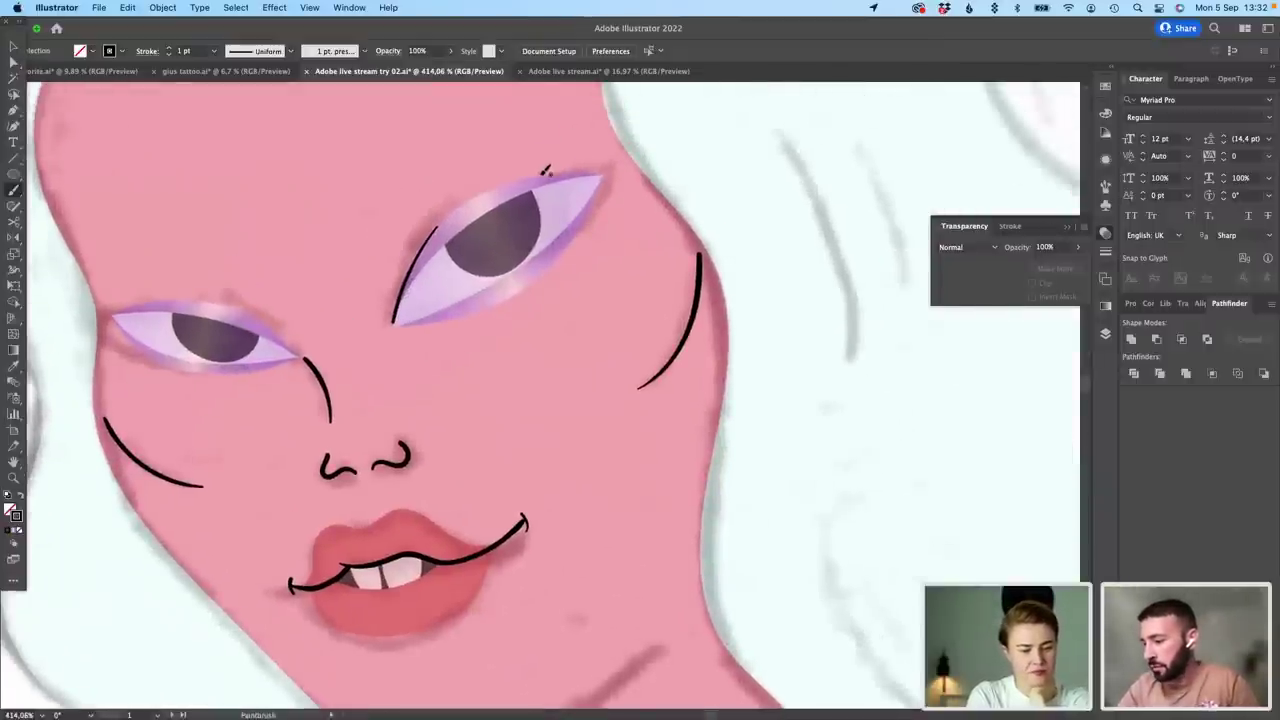
{"action": "left_click_drag", "start_coordinate": [592, 167], "coordinate": [609, 172]}
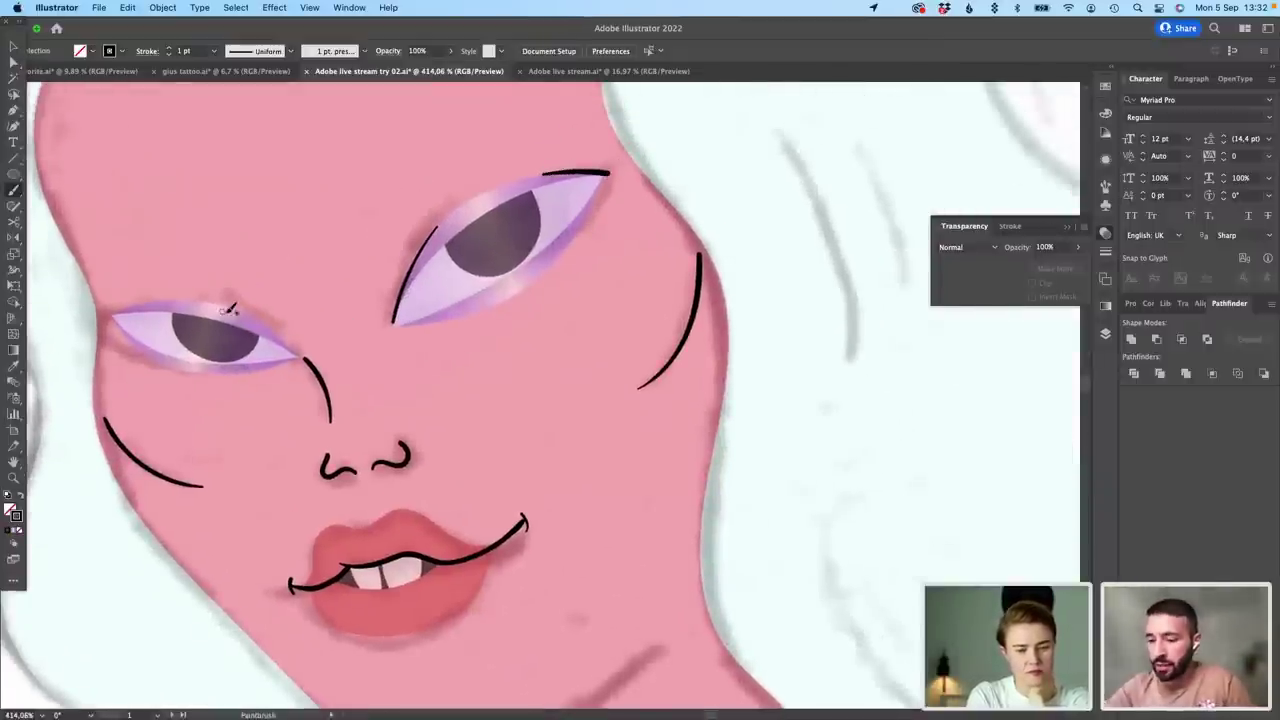
{"action": "left_click_drag", "start_coordinate": [252, 309], "coordinate": [290, 333]}
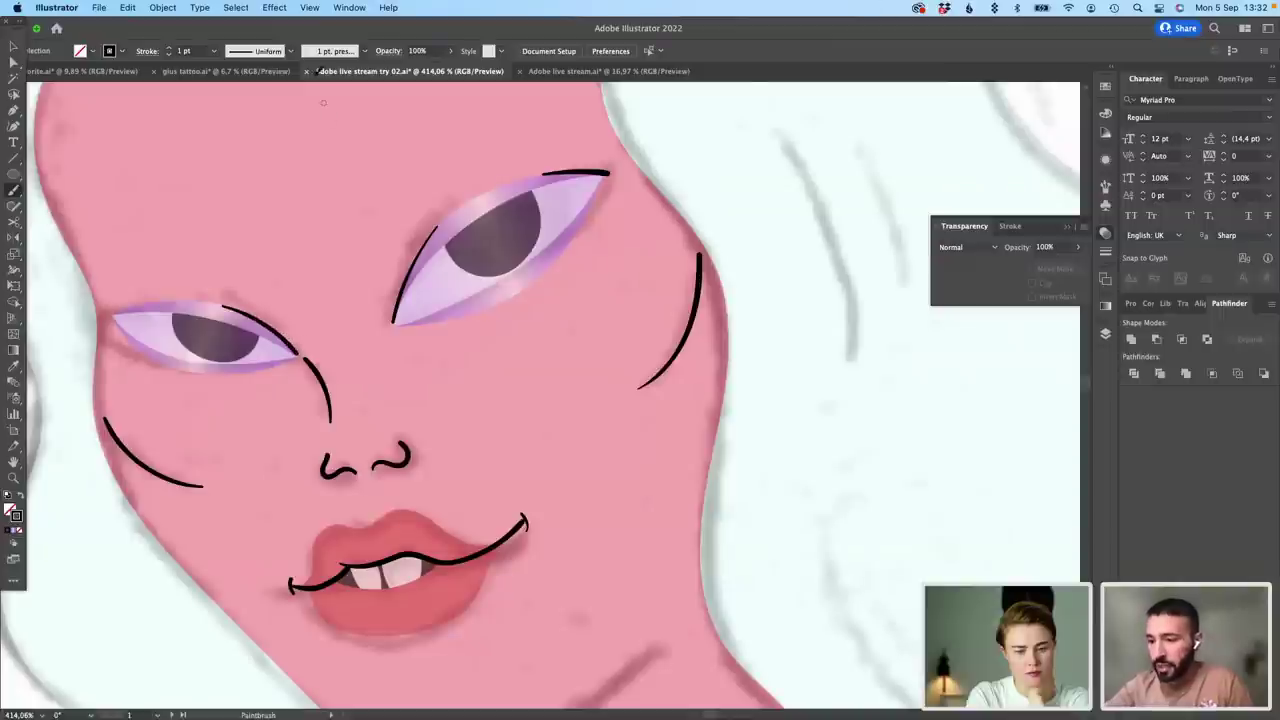
Step: Switch to the 2 pt. pressure brush and paint thick black upper and lower lid lines around the larger eye
{"action": "left_click", "coordinate": [329, 51]}
{"action": "left_click", "coordinate": [268, 87]}
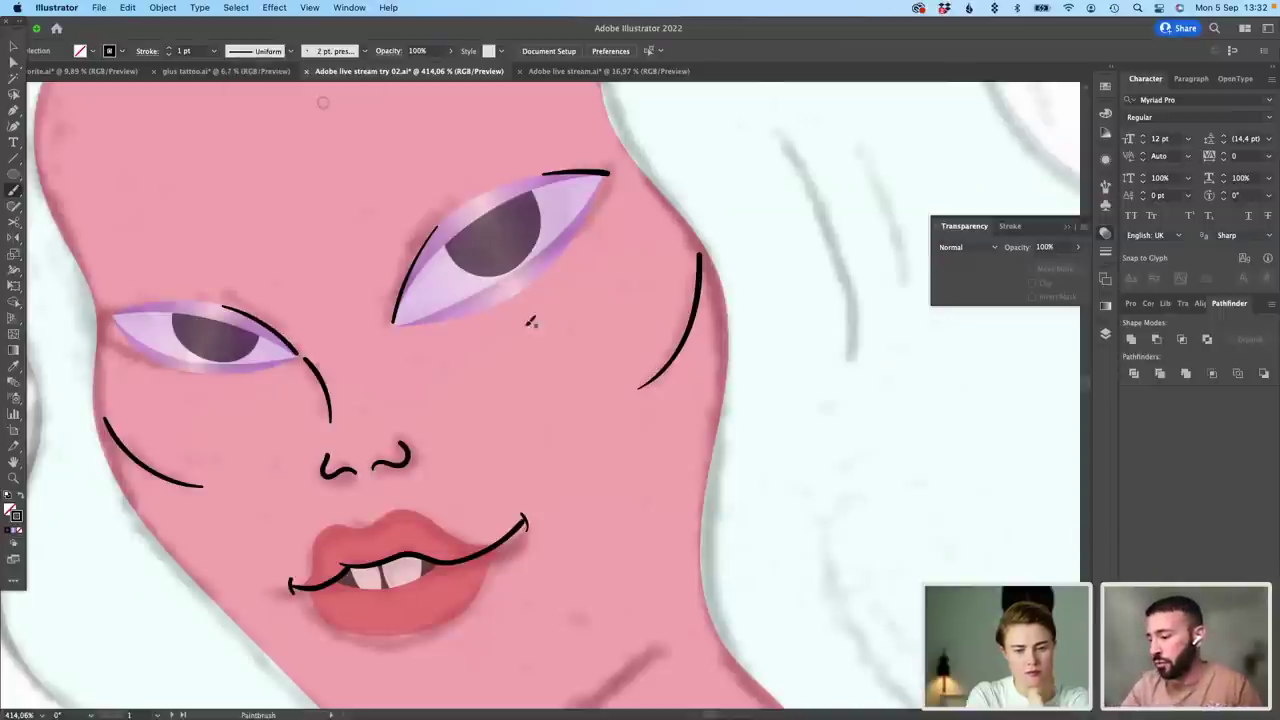
{"action": "mouse_move", "coordinate": [394, 324]}
{"action": "left_mouse_down"}
{"action": "mouse_move", "coordinate": [464, 226]}
{"action": "mouse_move", "coordinate": [544, 182]}
{"action": "mouse_move", "coordinate": [620, 175]}
{"action": "left_mouse_up"}
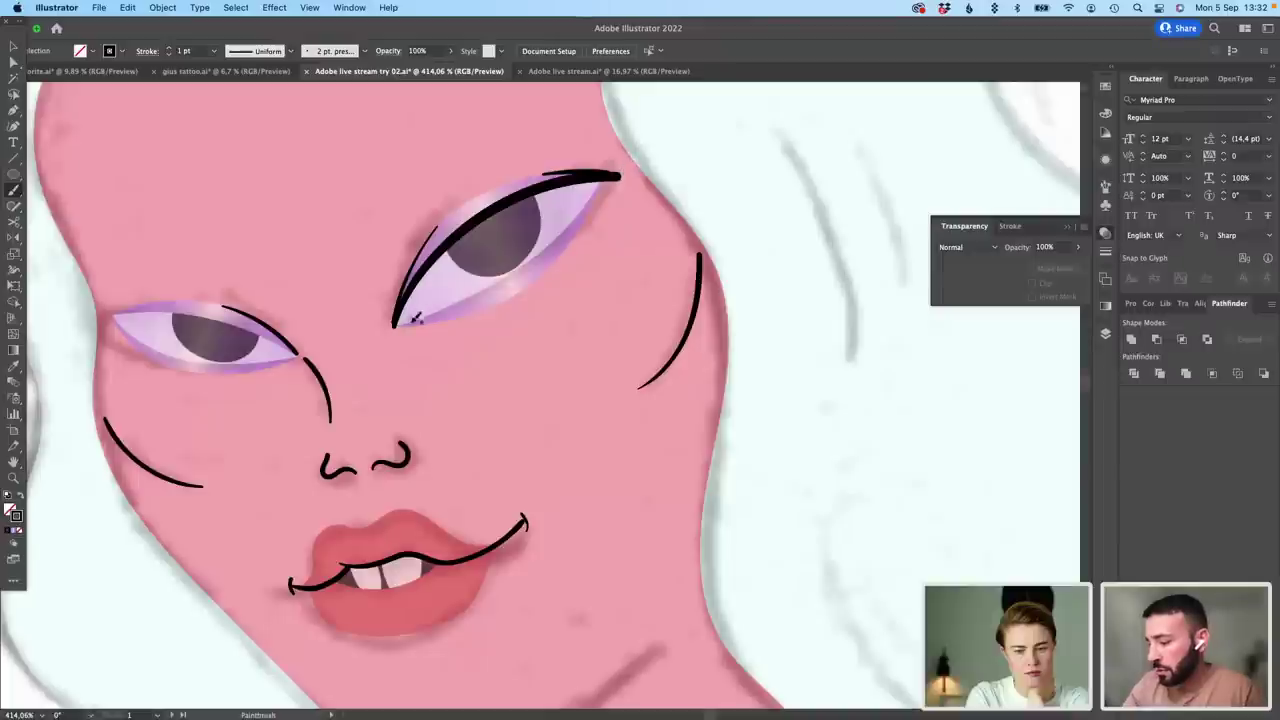
{"action": "mouse_move", "coordinate": [401, 325]}
{"action": "left_mouse_down"}
{"action": "mouse_move", "coordinate": [507, 282]}
{"action": "mouse_move", "coordinate": [560, 238]}
{"action": "mouse_move", "coordinate": [601, 173]}
{"action": "left_mouse_up"}
{"action": "key", "text": "super+z"}
Step: Refine the larger eye's lower lid line by adjusting its anchor points and handles towards the inner corner with Direct Selection
{"action": "key", "text": "a"}
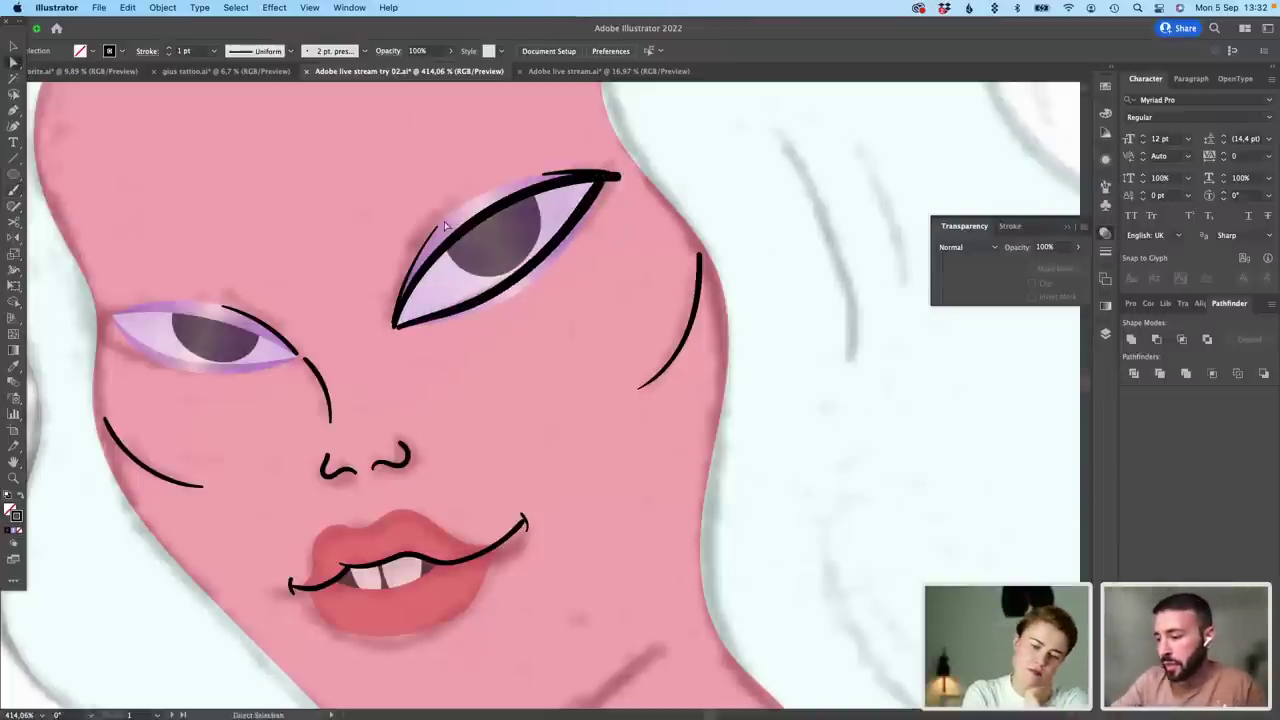
{"action": "left_click", "coordinate": [503, 286]}
{"action": "scroll", "coordinate": [470, 305], "scroll_direction": "up", "scroll_amount": 2}
{"action": "scroll", "coordinate": [445, 322], "scroll_direction": "up", "scroll_amount": 2}
{"action": "left_click_drag", "start_coordinate": [423, 318], "coordinate": [493, 281]}
{"action": "left_click", "coordinate": [406, 320]}
{"action": "left_click_drag", "start_coordinate": [311, 351], "coordinate": [304, 349]}
{"action": "left_click", "coordinate": [381, 337]}
{"action": "left_click", "coordinate": [598, 256]}
{"action": "scroll", "coordinate": [601, 258], "scroll_direction": "down", "scroll_amount": 3}
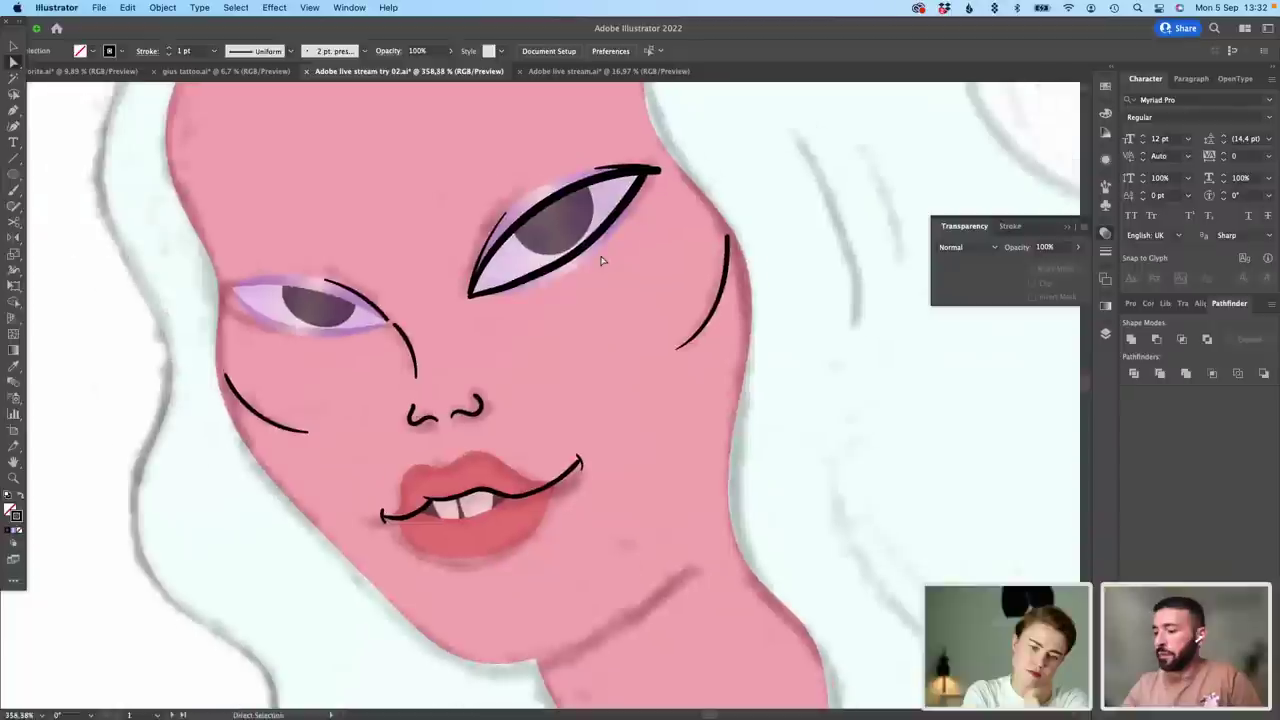
Step: Outline the smaller eye's upper and lower lids in black with the 2 pt. pressure Paintbrush
{"action": "left_click", "coordinate": [13, 190]}
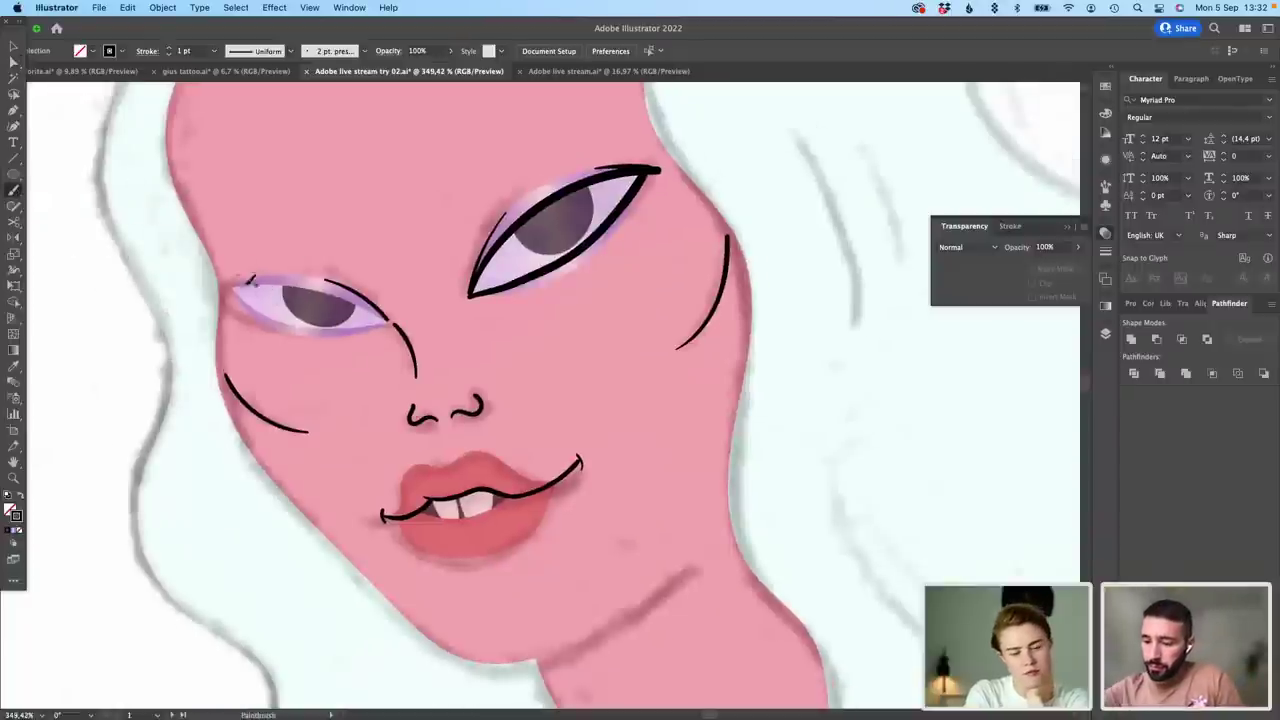
{"action": "scroll", "coordinate": [232, 297], "scroll_direction": "up", "scroll_amount": 3}
{"action": "mouse_move", "coordinate": [214, 287]}
{"action": "left_mouse_down"}
{"action": "mouse_move", "coordinate": [380, 290]}
{"action": "mouse_move", "coordinate": [480, 338]}
{"action": "left_mouse_up"}
{"action": "left_click", "coordinate": [473, 347]}
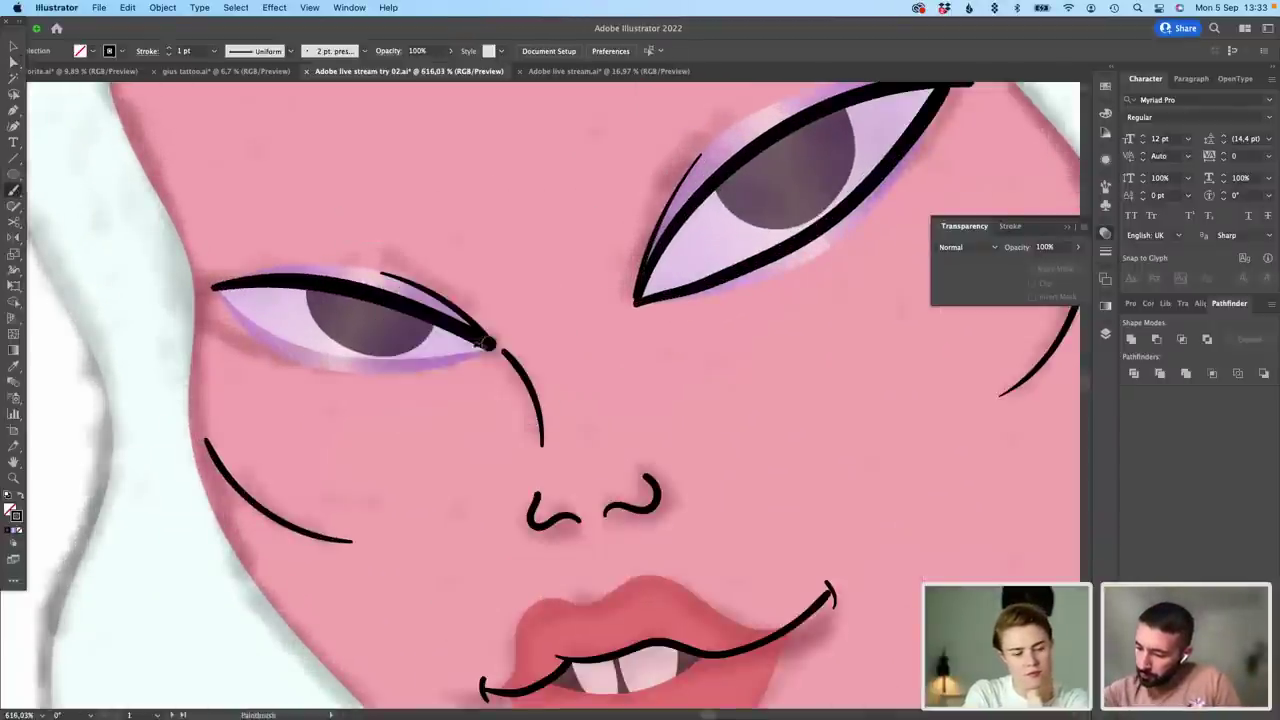
{"action": "mouse_move", "coordinate": [218, 290]}
{"action": "left_mouse_down"}
{"action": "mouse_move", "coordinate": [346, 357]}
{"action": "mouse_move", "coordinate": [500, 342]}
{"action": "left_mouse_up"}
{"action": "key", "text": "v"}
{"action": "scroll", "coordinate": [375, 188], "scroll_direction": "down", "scroll_amount": 3}
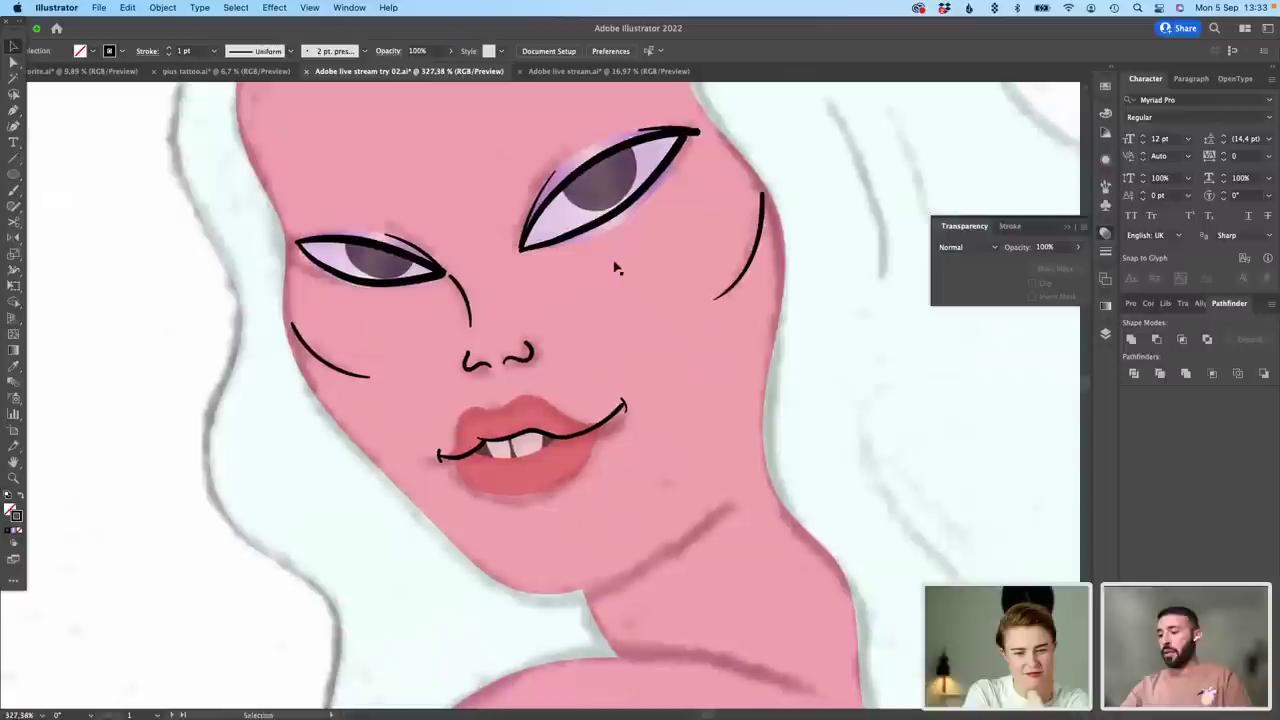
Step: Switch to the 1 pt. pressure Paintbrush and dot scattered black freckles across both cheeks below the eyes
{"action": "left_click", "coordinate": [334, 50]}
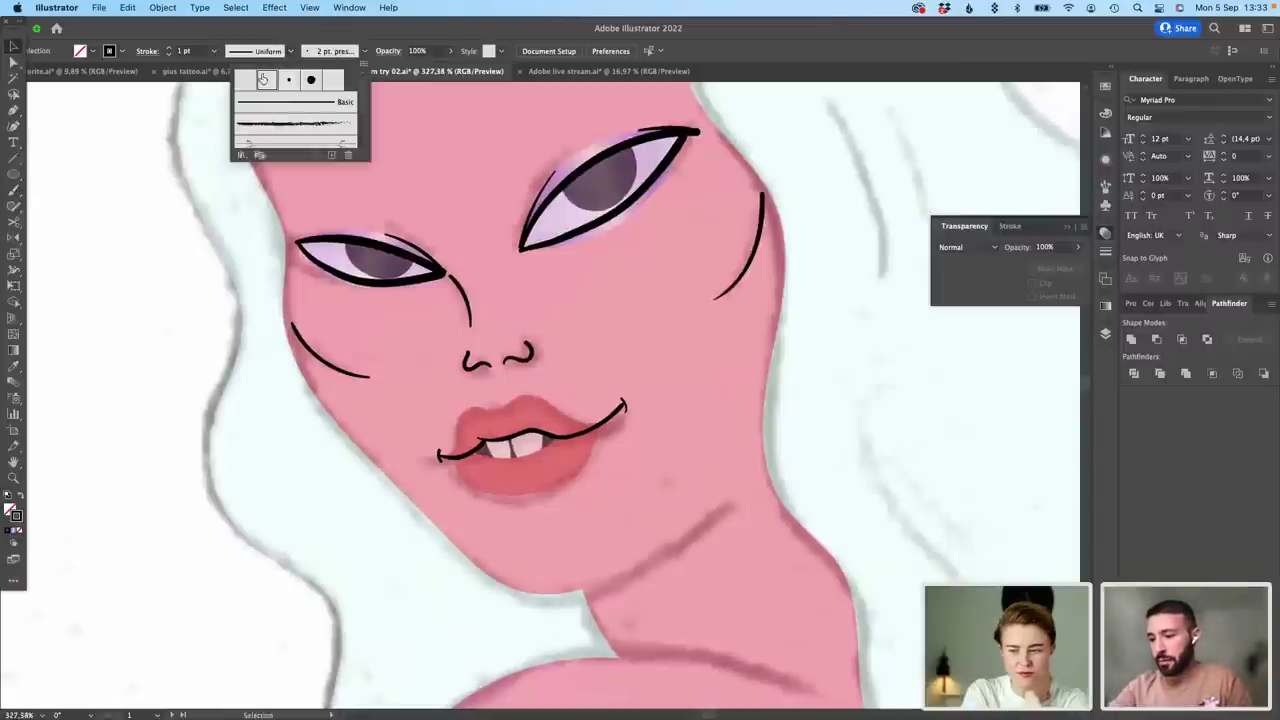
{"action": "left_click", "coordinate": [376, 188]}
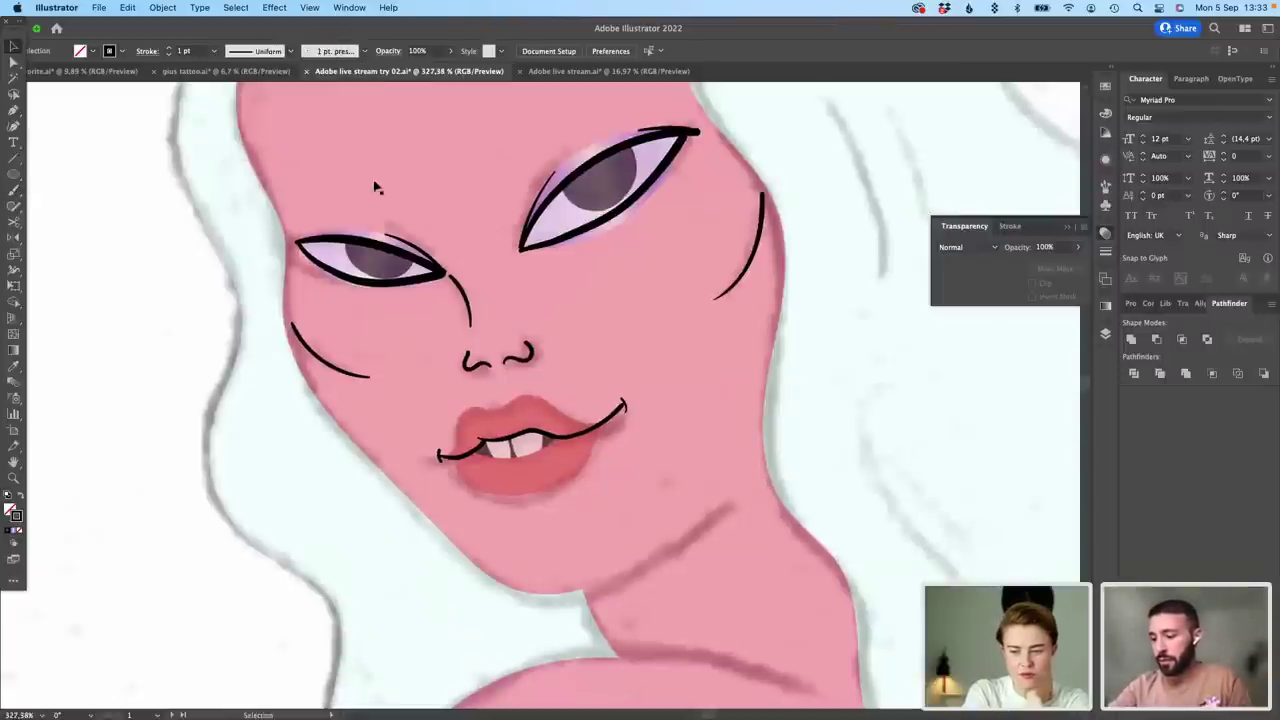
{"action": "left_click", "coordinate": [14, 188]}
{"action": "left_click", "coordinate": [330, 298]}
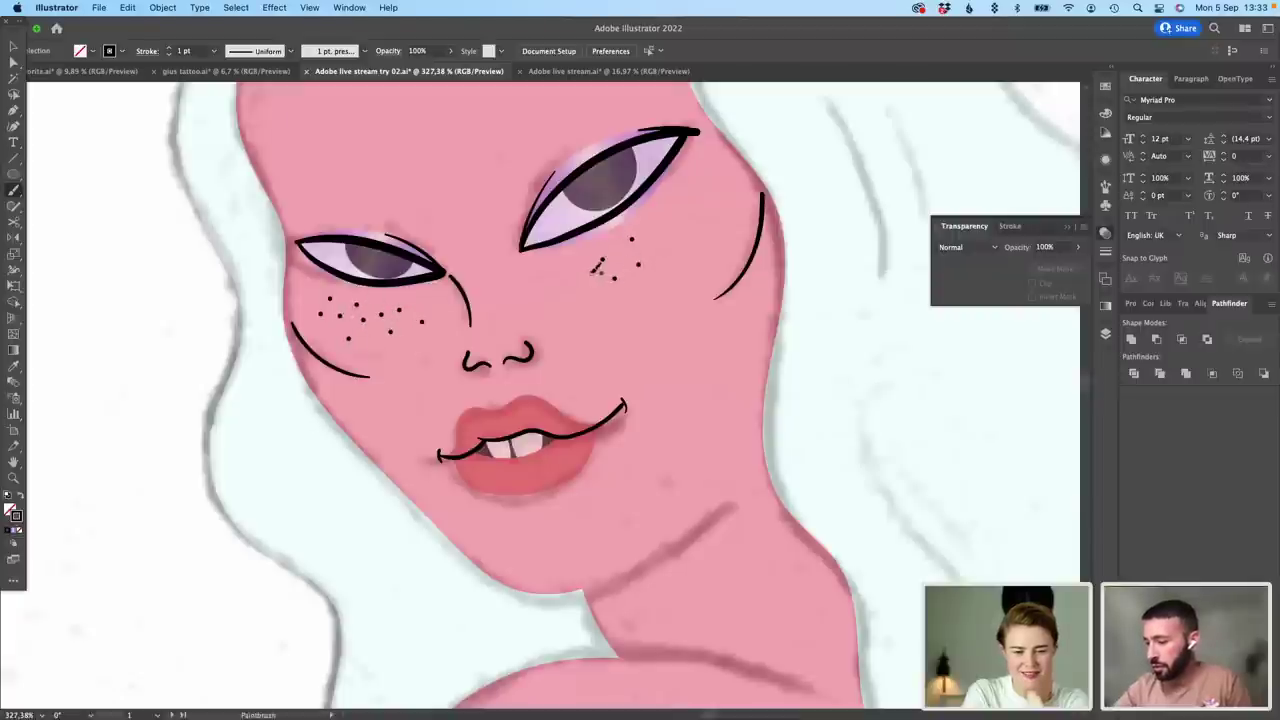
{"action": "left_click", "coordinate": [704, 188]}
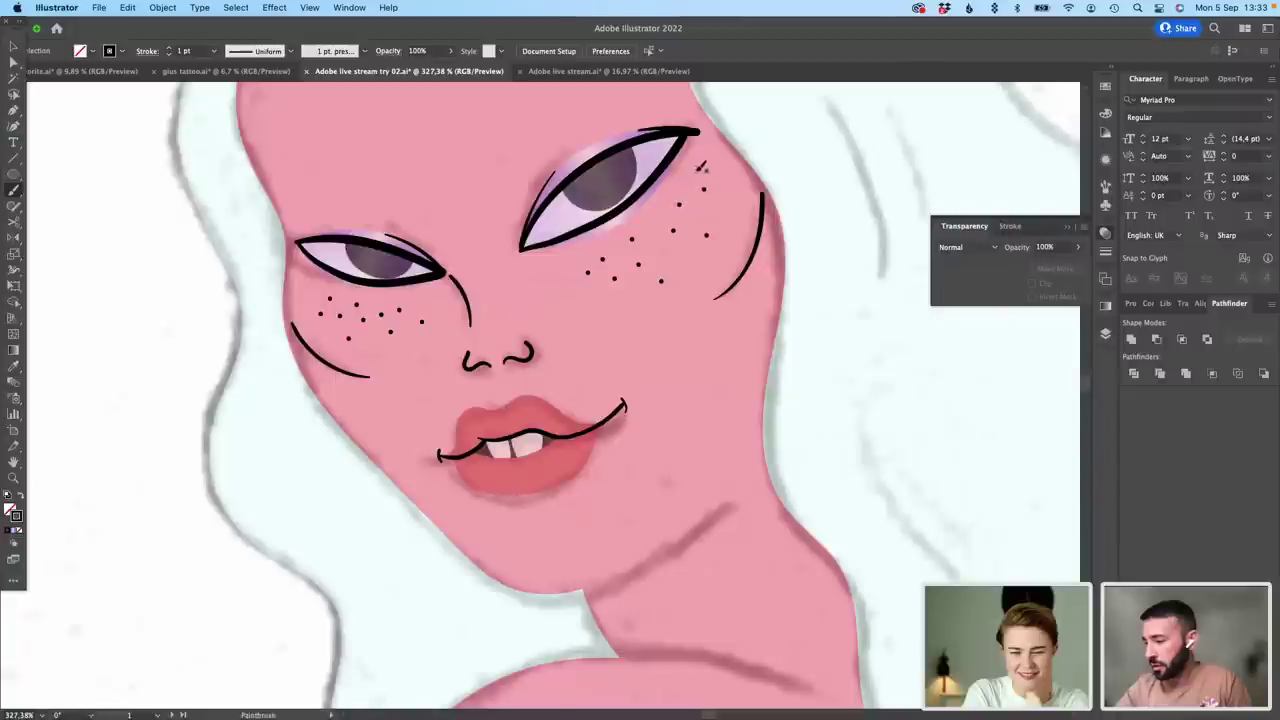
Step: Choose the 2 pt. pressure brush and paint the face contour from the far cheek around the chin and along the jawline
{"action": "scroll", "coordinate": [659, 246], "scroll_direction": "down", "scroll_amount": 6}
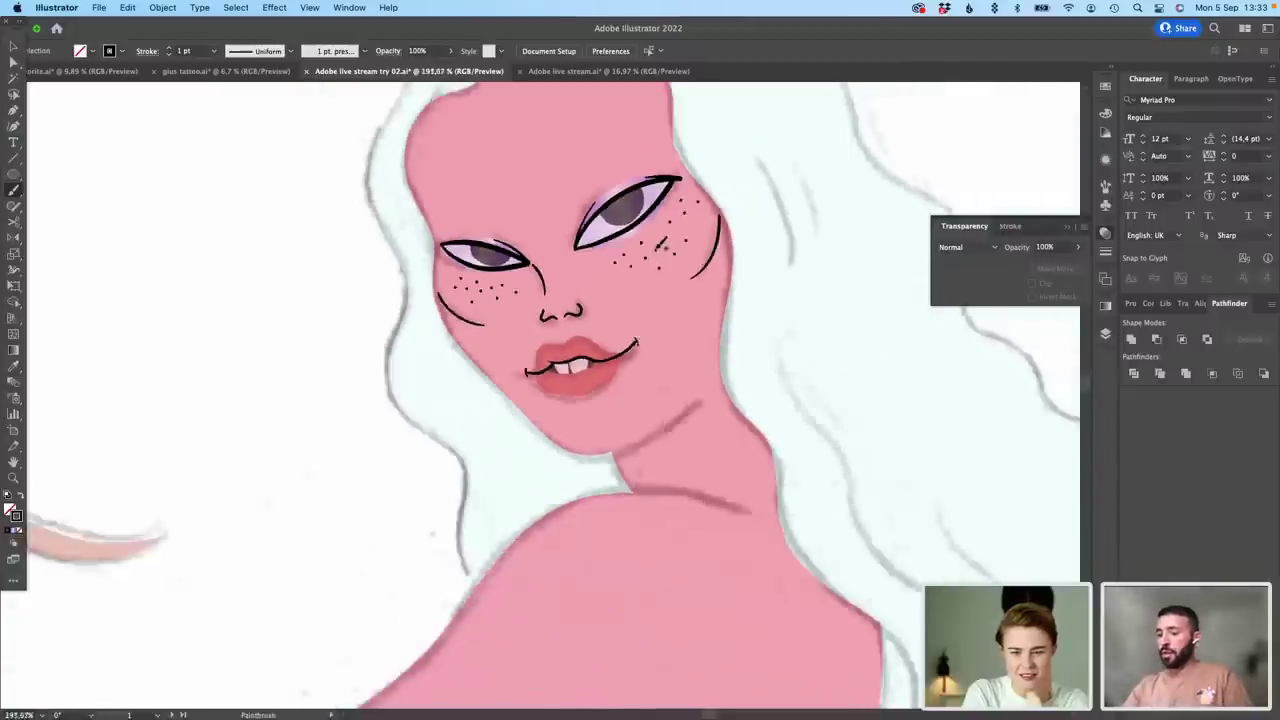
{"action": "left_click_drag", "start_coordinate": [789, 406], "coordinate": [690, 296]}
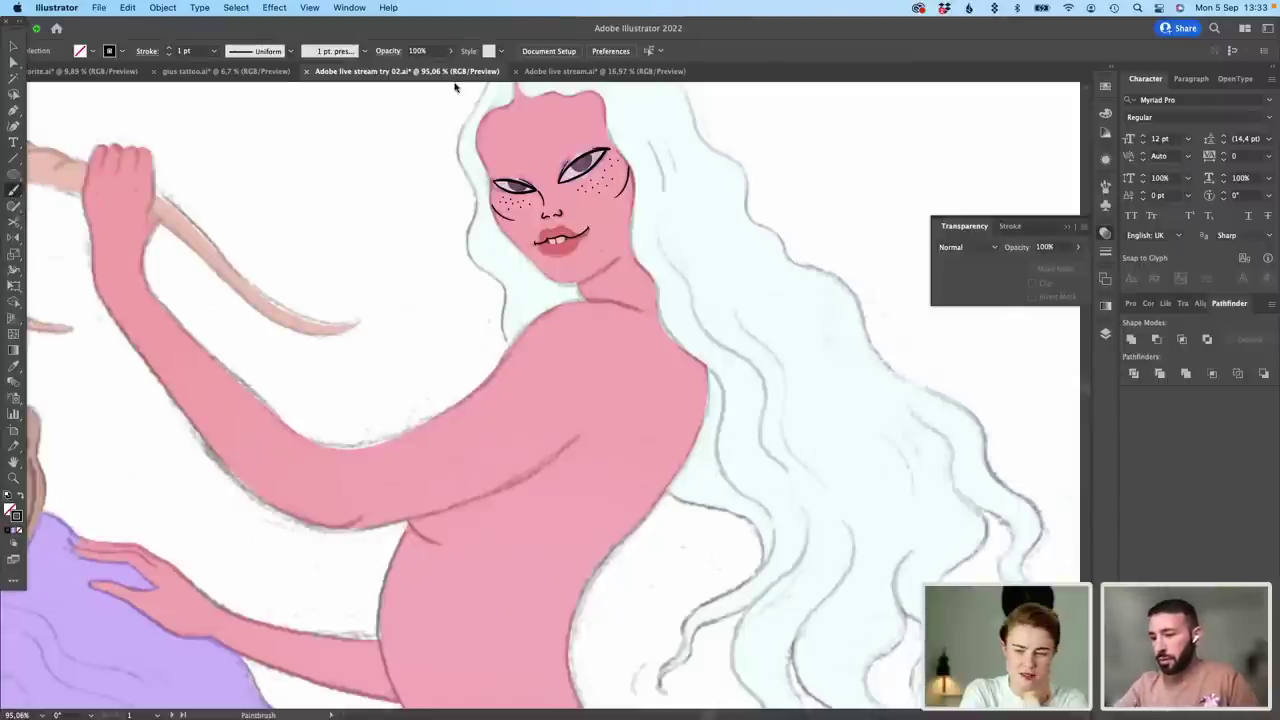
{"action": "left_click", "coordinate": [353, 56]}
{"action": "left_click", "coordinate": [267, 80]}
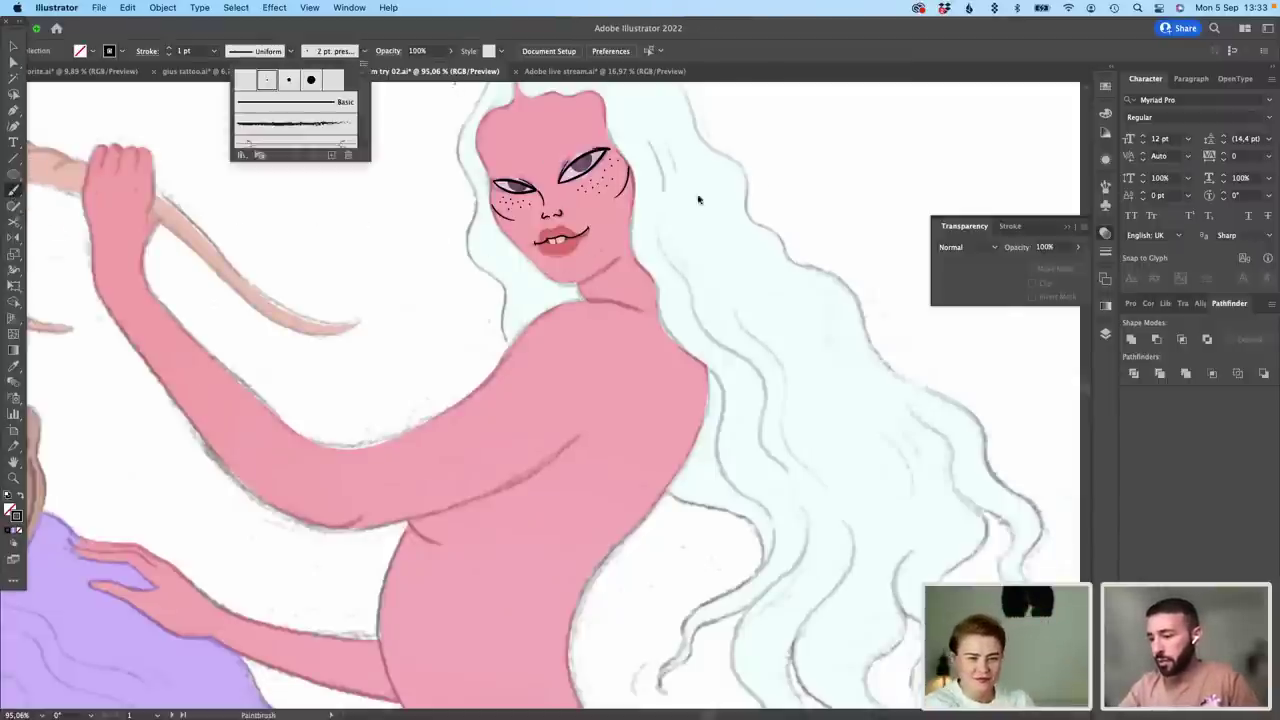
{"action": "mouse_move", "coordinate": [617, 314]}
{"action": "left_mouse_down"}
{"action": "mouse_move", "coordinate": [609, 229]}
{"action": "mouse_move", "coordinate": [523, 389]}
{"action": "left_mouse_up"}
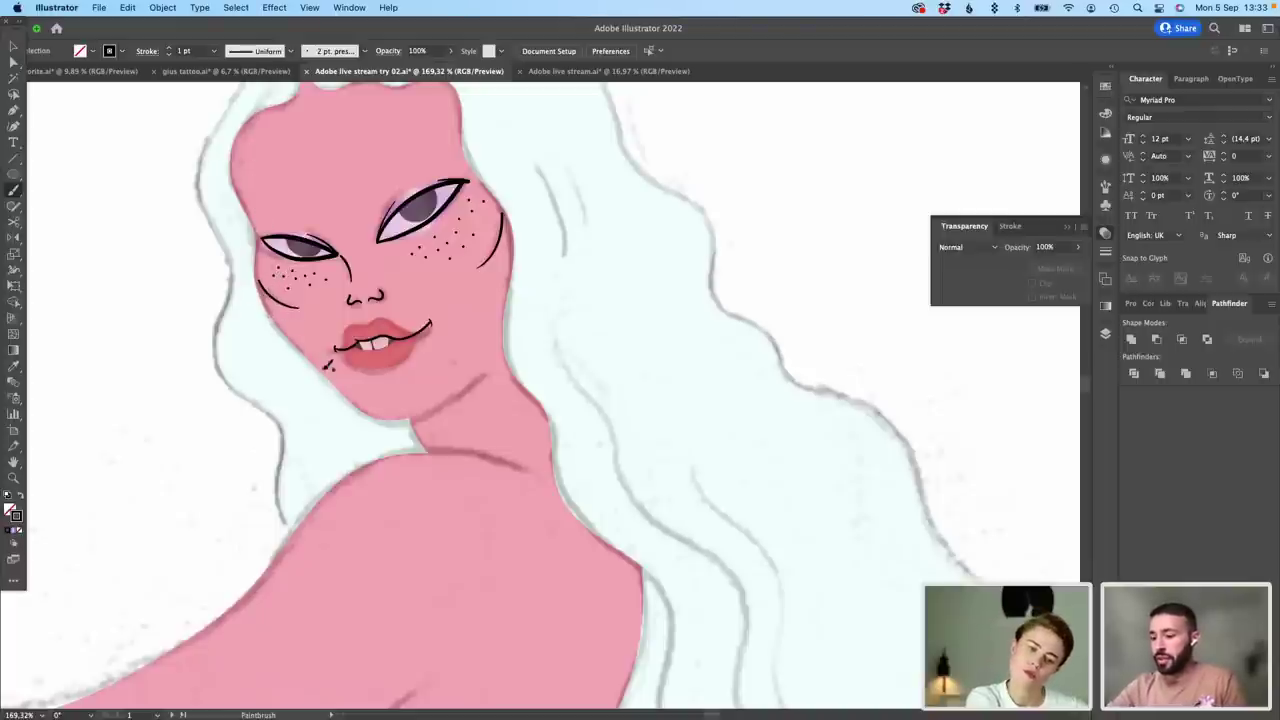
{"action": "scroll", "coordinate": [297, 312], "scroll_direction": "up", "scroll_amount": 2}
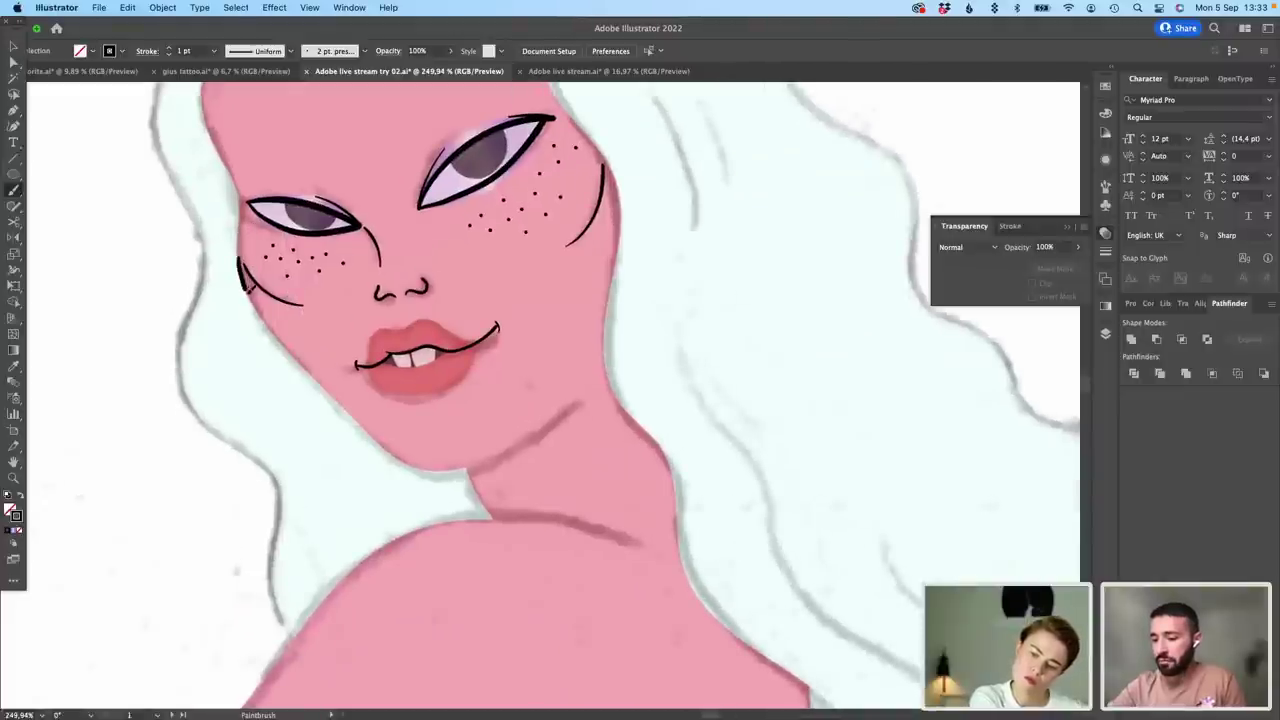
{"action": "mouse_move", "coordinate": [250, 288]}
{"action": "left_mouse_down"}
{"action": "mouse_move", "coordinate": [350, 410]}
{"action": "mouse_move", "coordinate": [412, 459]}
{"action": "mouse_move", "coordinate": [452, 467]}
{"action": "left_mouse_up"}
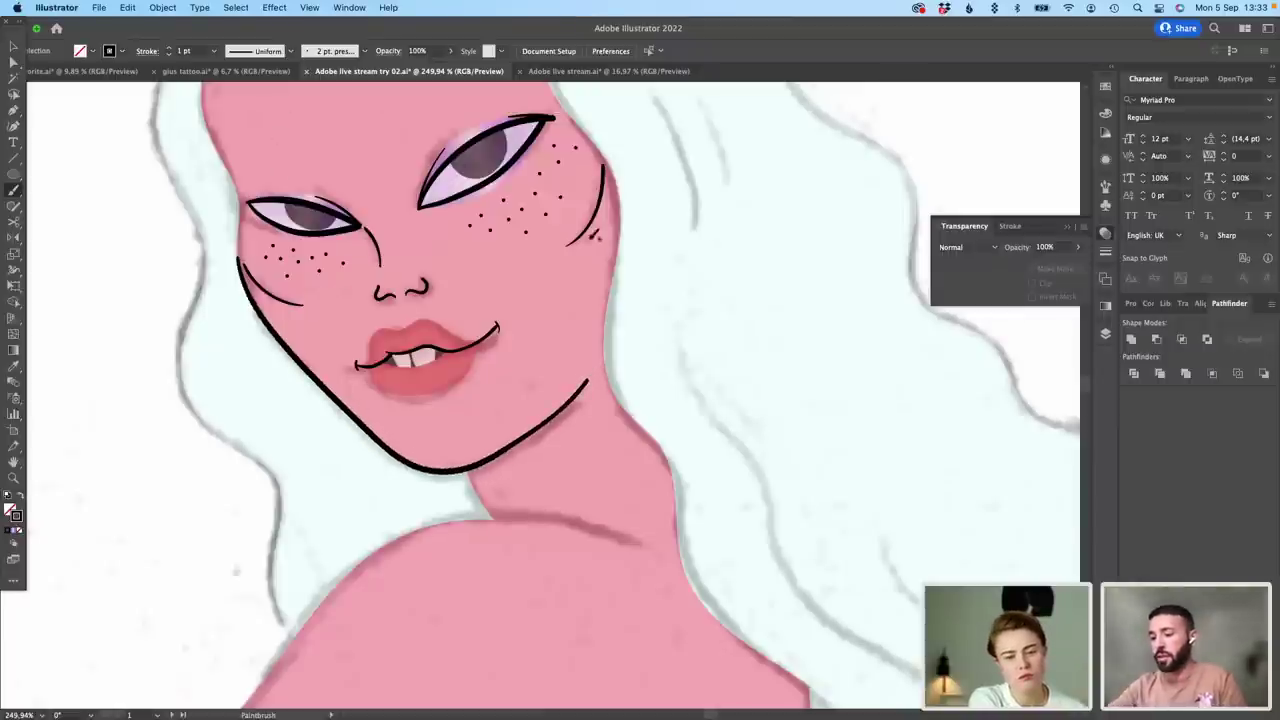
Step: Paint the black contour from the base of the neck over the shoulder and down the raised arm, redoing the first attempt
{"action": "scroll", "coordinate": [632, 403], "scroll_direction": "down", "scroll_amount": 3}
{"action": "scroll", "coordinate": [632, 403], "scroll_direction": "down", "scroll_amount": 2}
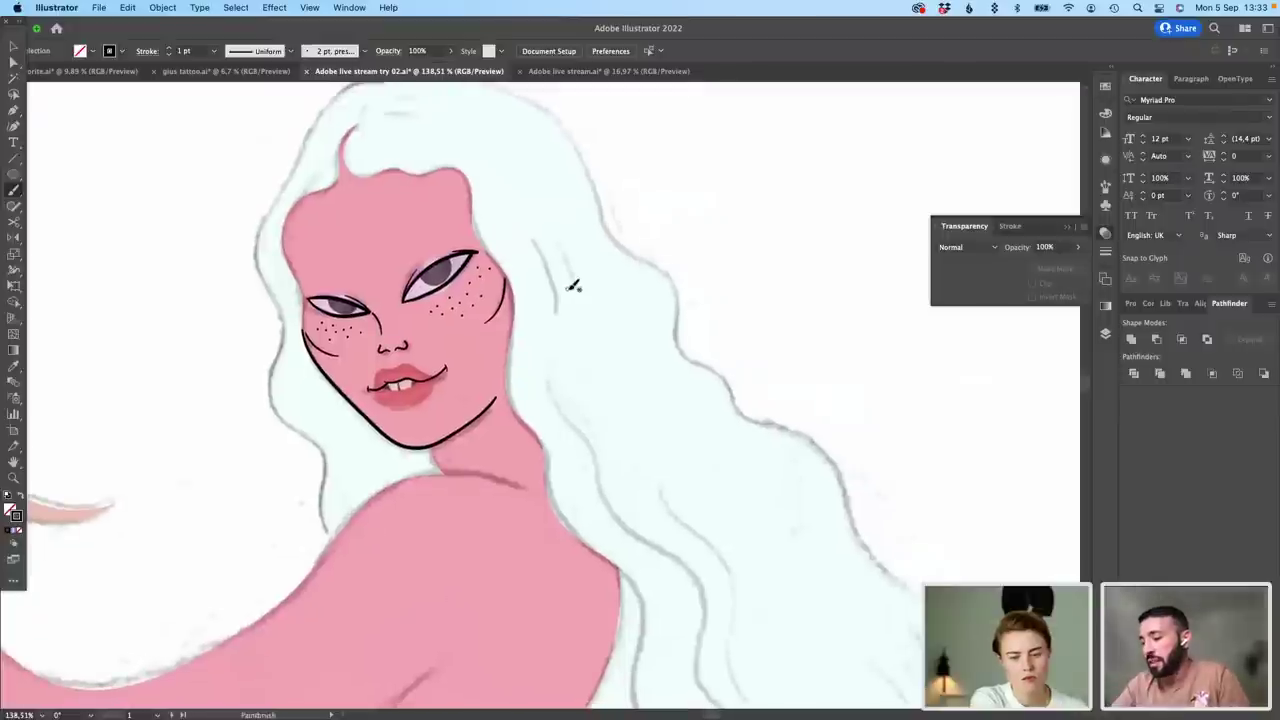
{"action": "scroll", "coordinate": [562, 337], "scroll_direction": "down", "scroll_amount": 5}
{"action": "scroll", "coordinate": [562, 337], "scroll_direction": "left", "scroll_amount": 4}
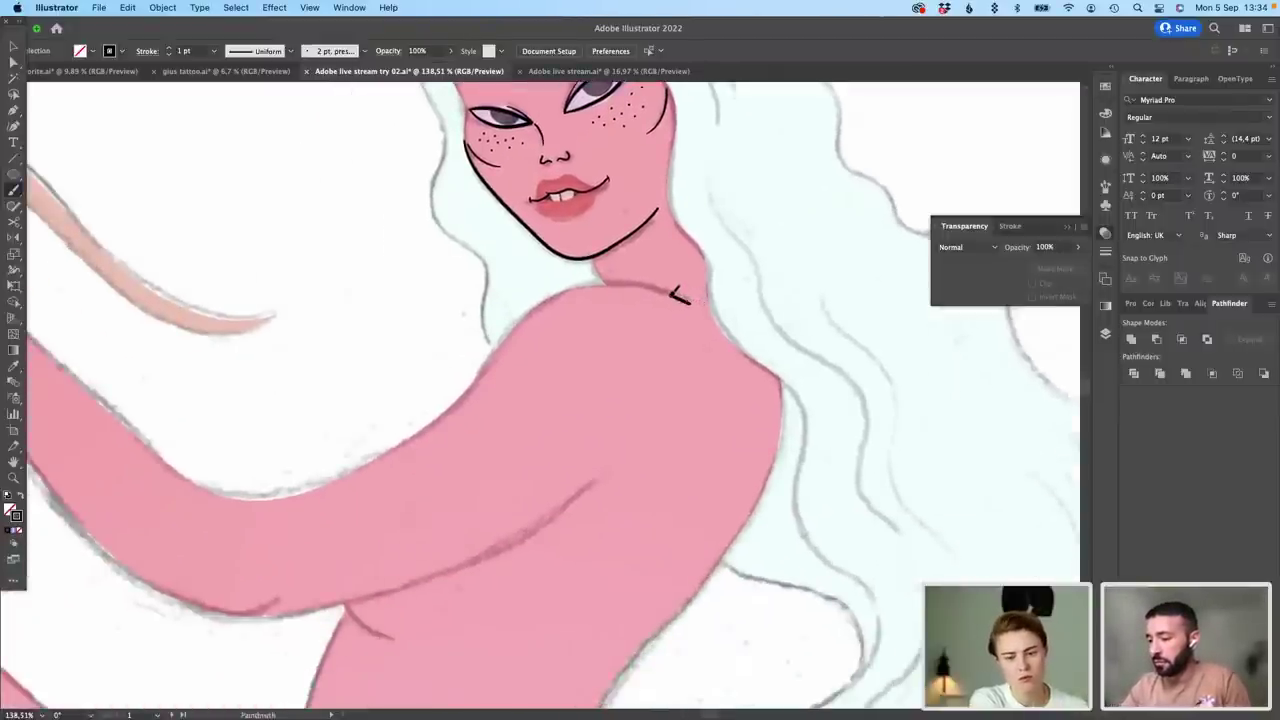
{"action": "mouse_move", "coordinate": [671, 291]}
{"action": "left_mouse_down"}
{"action": "mouse_move", "coordinate": [611, 282]}
{"action": "mouse_move", "coordinate": [514, 327]}
{"action": "mouse_move", "coordinate": [467, 386]}
{"action": "left_mouse_up"}
{"action": "key", "text": "super+z"}
{"action": "mouse_move", "coordinate": [697, 301]}
{"action": "left_mouse_down"}
{"action": "mouse_move", "coordinate": [578, 287]}
{"action": "mouse_move", "coordinate": [513, 327]}
{"action": "mouse_move", "coordinate": [452, 405]}
{"action": "mouse_move", "coordinate": [383, 457]}
{"action": "mouse_move", "coordinate": [310, 492]}
{"action": "mouse_move", "coordinate": [306, 477]}
{"action": "mouse_move", "coordinate": [279, 480]}
{"action": "left_mouse_up"}
Step: Adjust the anchor points of the black shoulder contour with Direct Selection so its curve follows the sketch
{"action": "left_click", "coordinate": [13, 62]}
{"action": "scroll", "coordinate": [317, 480], "scroll_direction": "up", "scroll_amount": 2}
{"action": "scroll", "coordinate": [670, 185], "scroll_direction": "right", "scroll_amount": 3}
{"action": "scroll", "coordinate": [670, 185], "scroll_direction": "up", "scroll_amount": 2}
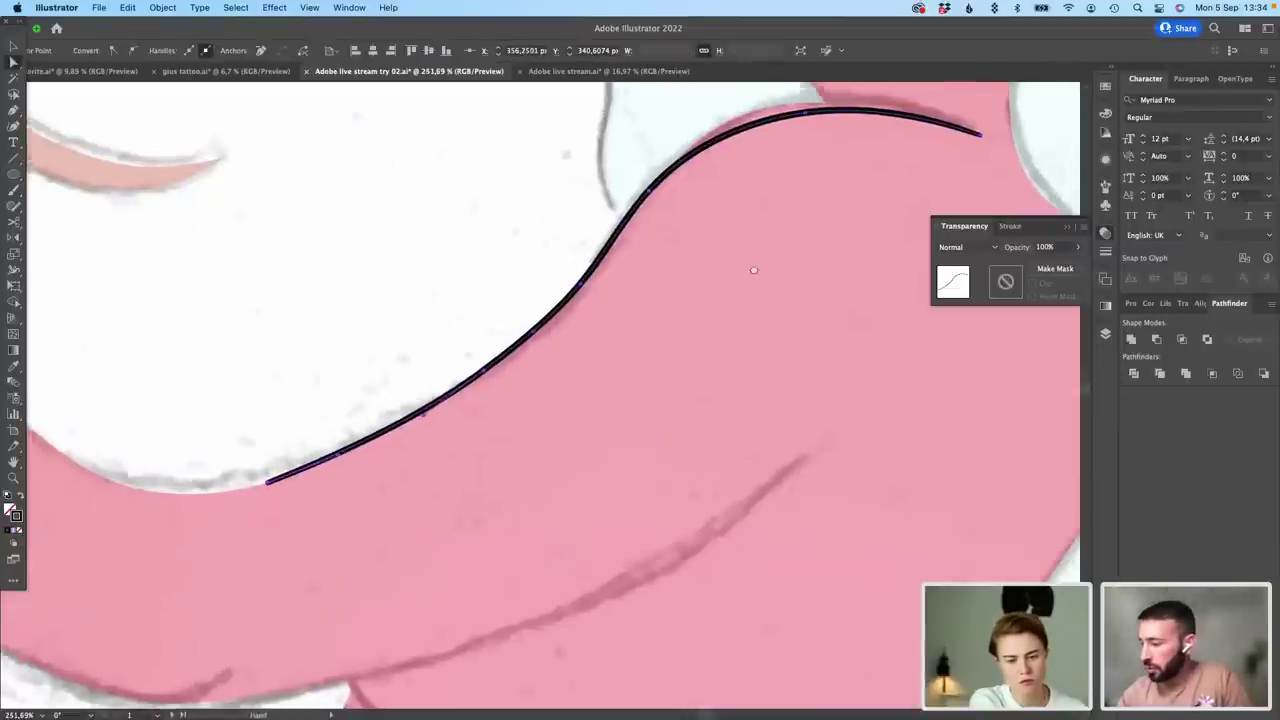
{"action": "left_click_drag", "start_coordinate": [667, 181], "coordinate": [660, 171]}
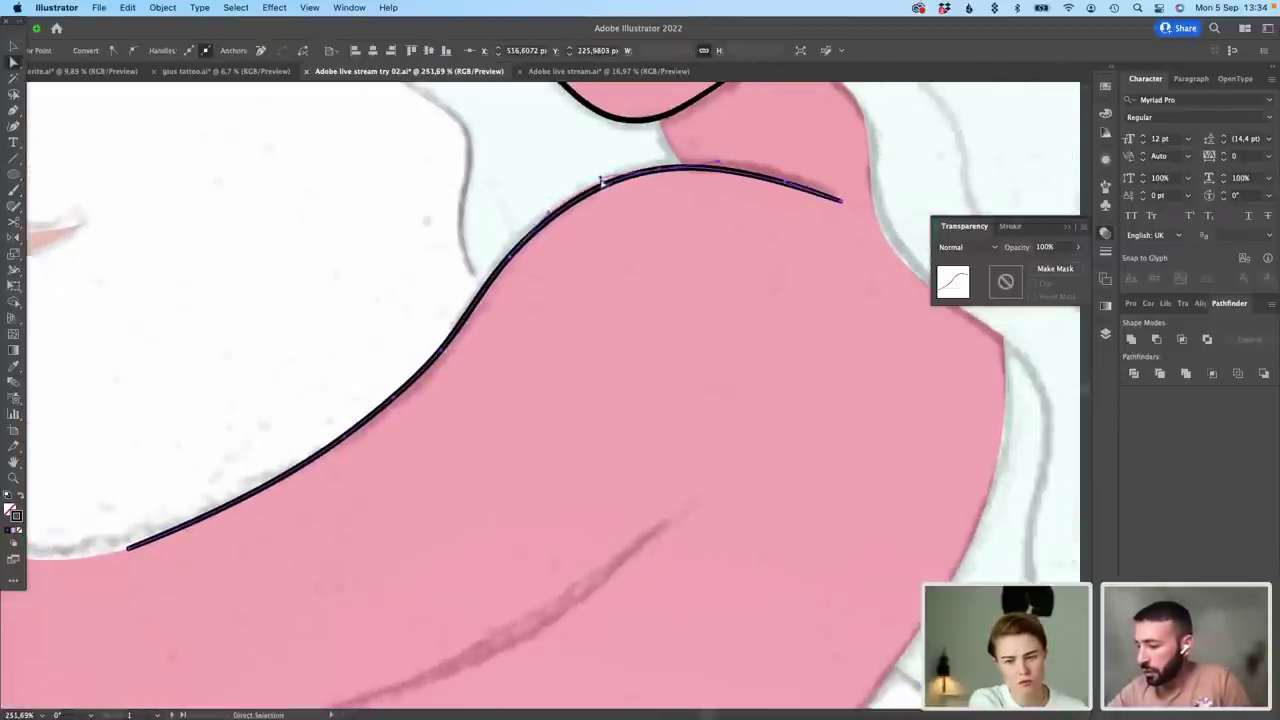
{"action": "left_click", "coordinate": [592, 170]}
{"action": "scroll", "coordinate": [371, 200], "scroll_direction": "down", "scroll_amount": 4}
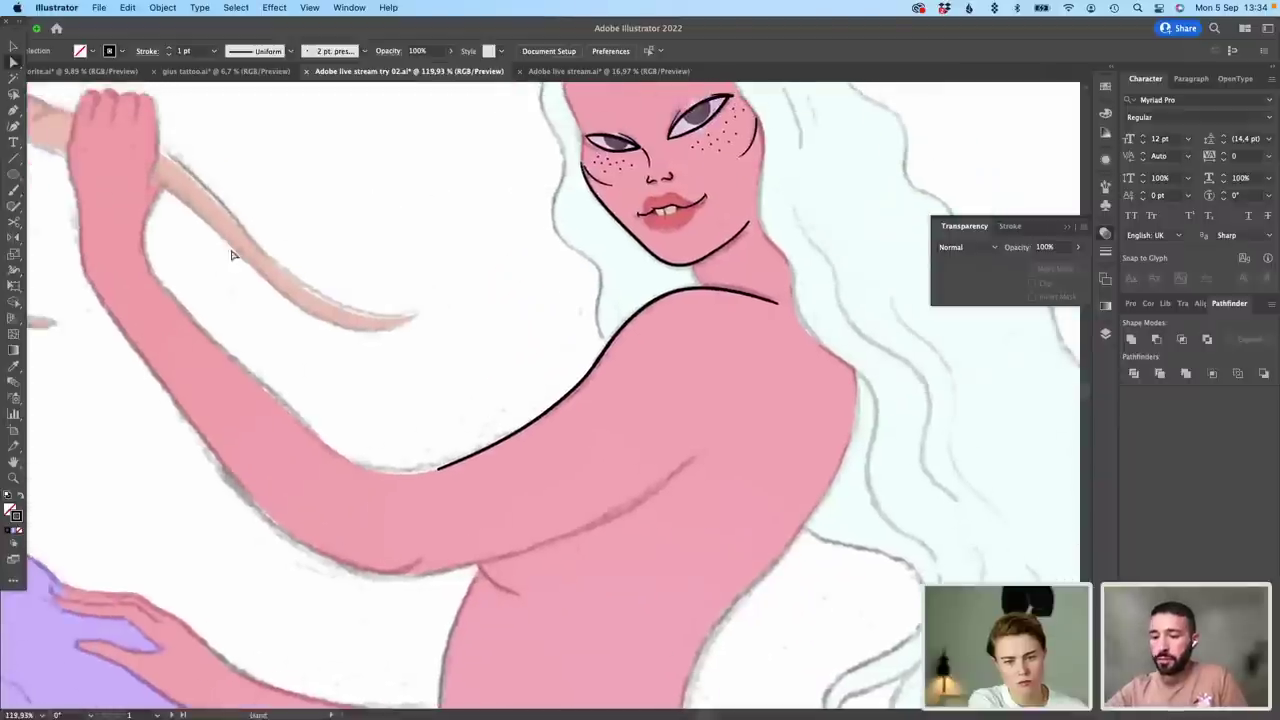
Step: Paint the inner contour of the raised forearm in black from near the elbow up to the wrist with the Paintbrush
{"action": "left_click", "coordinate": [14, 192]}
{"action": "mouse_move", "coordinate": [318, 431]}
{"action": "left_mouse_down"}
{"action": "mouse_move", "coordinate": [204, 327]}
{"action": "mouse_move", "coordinate": [155, 255]}
{"action": "left_mouse_up"}
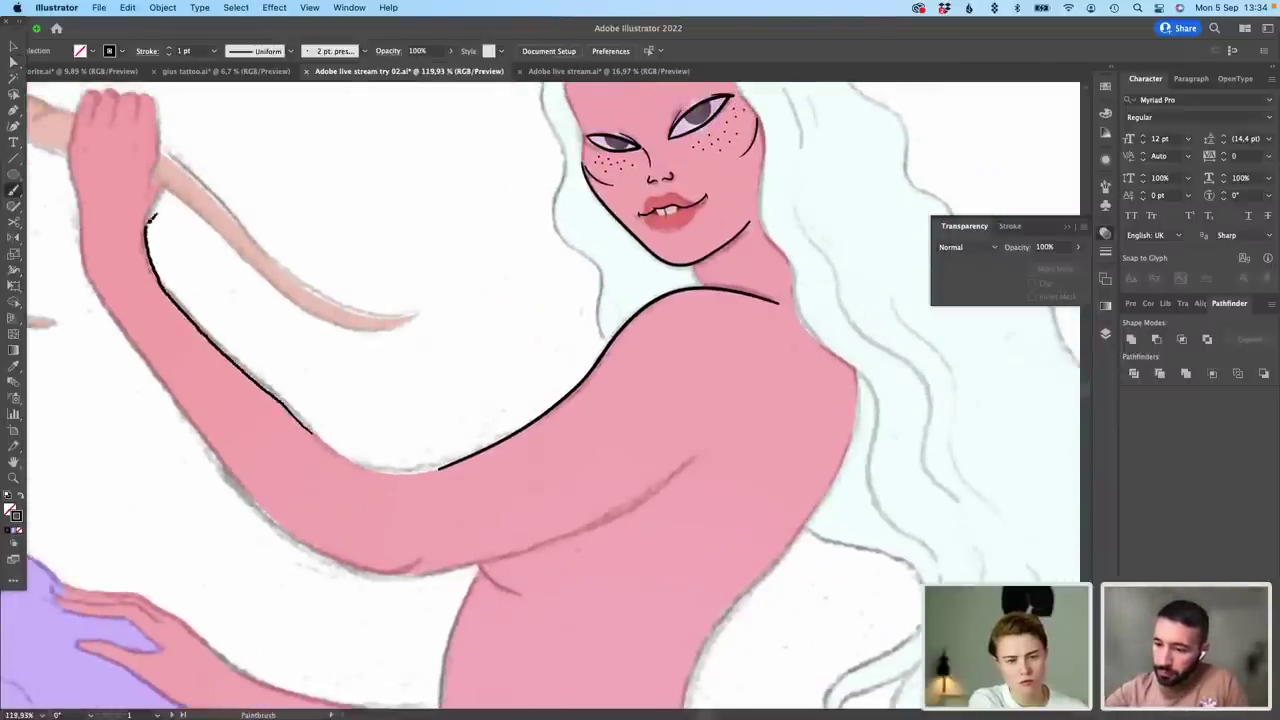
{"action": "left_click_drag", "start_coordinate": [161, 193], "coordinate": [167, 186]}
Step: Refine the inner forearm contour by adjusting its anchor points near the wrist and toward the elbow
{"action": "left_click", "coordinate": [14, 62]}
{"action": "scroll", "coordinate": [147, 230], "scroll_direction": "up", "scroll_amount": 4}
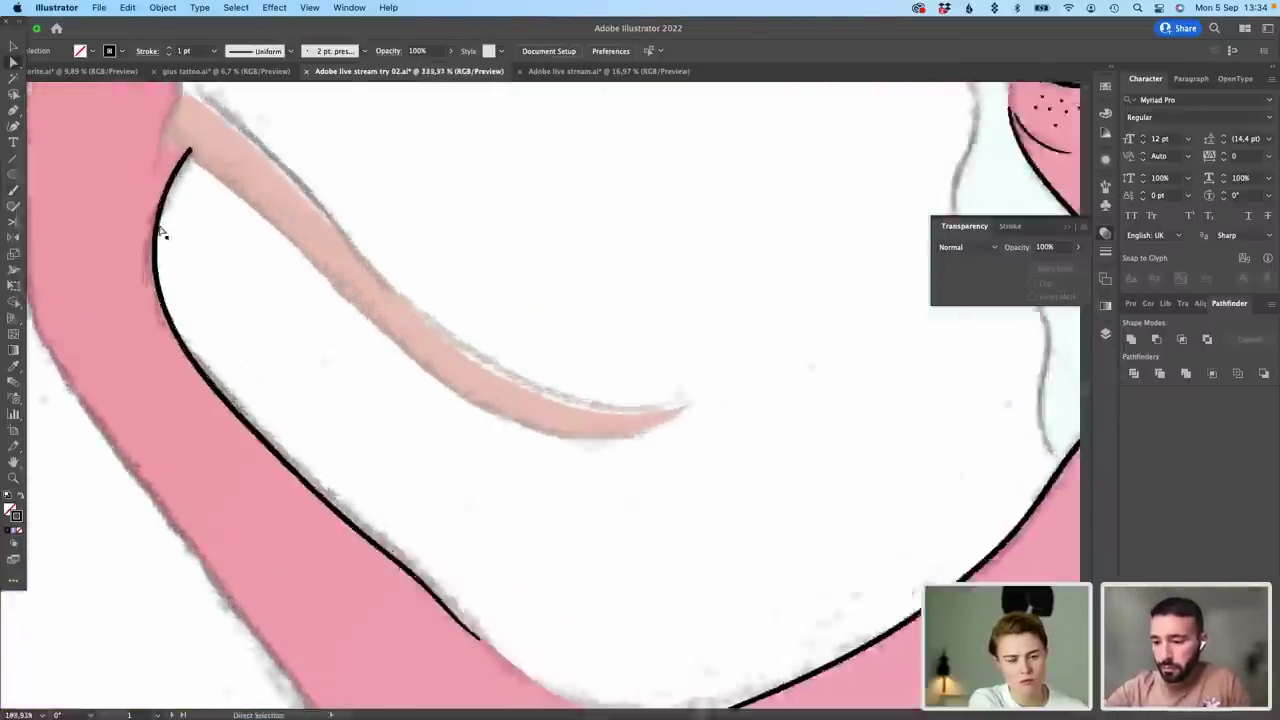
{"action": "left_click", "coordinate": [160, 283]}
{"action": "left_click_drag", "start_coordinate": [161, 298], "coordinate": [155, 298]}
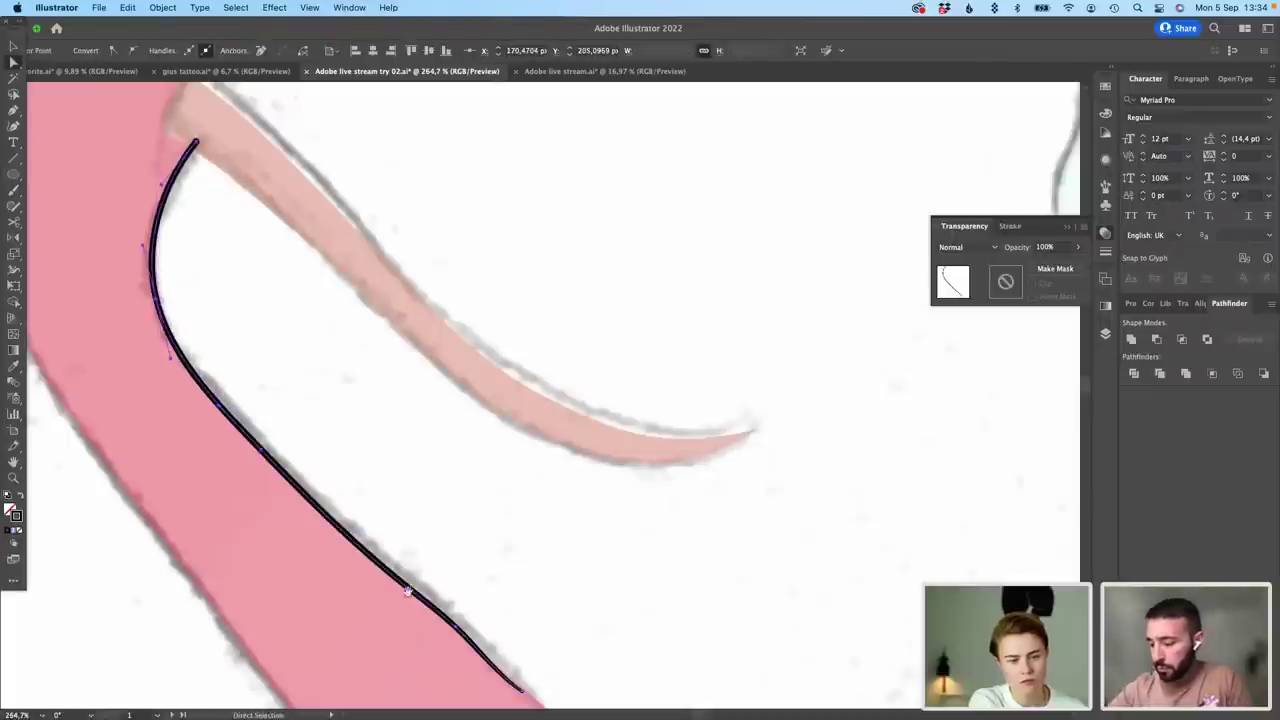
{"action": "left_click", "coordinate": [456, 629]}
{"action": "key", "text": "space"}
{"action": "left_click_drag", "start_coordinate": [518, 657], "coordinate": [483, 530]}
{"action": "left_click", "coordinate": [457, 440]}
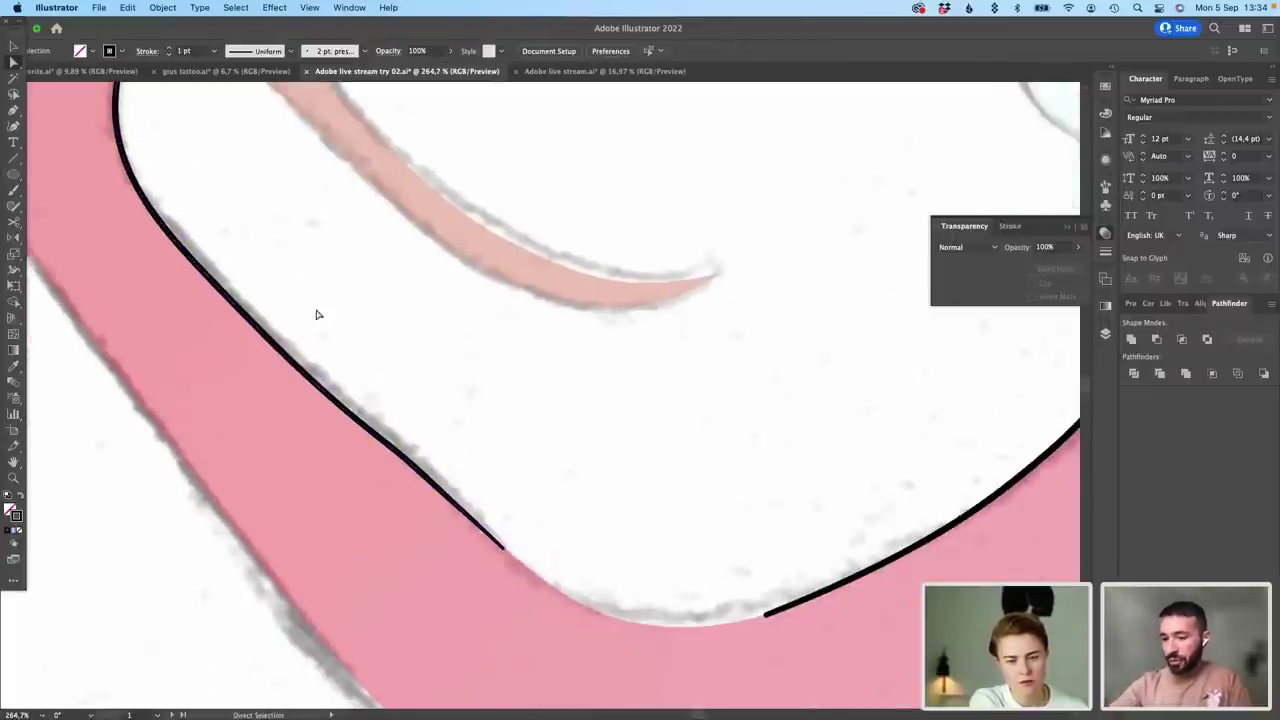
Step: Paint black outlines around the raised fist, including the four fingers, the gaps between them and the outer wrist
{"action": "key", "text": "space"}
{"action": "left_click_drag", "start_coordinate": [318, 273], "coordinate": [499, 593]}
{"action": "left_click", "coordinate": [14, 190]}
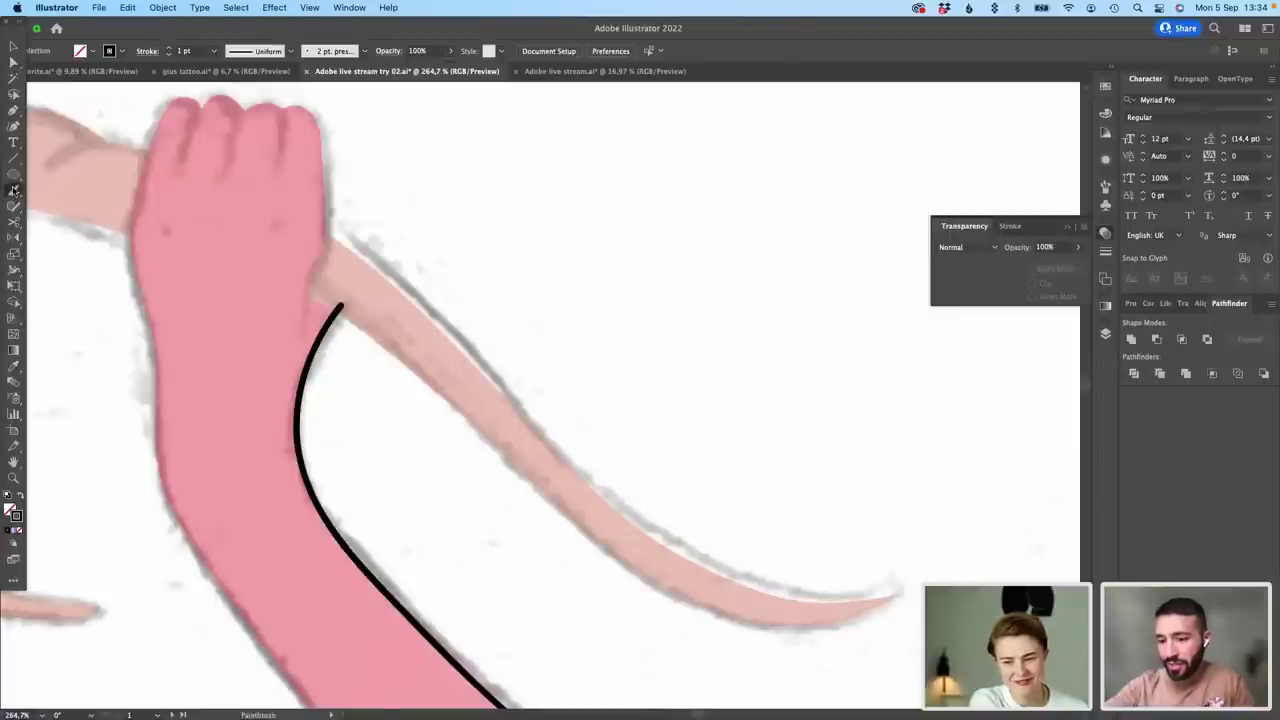
{"action": "scroll", "coordinate": [326, 257], "scroll_direction": "up", "scroll_amount": 3}
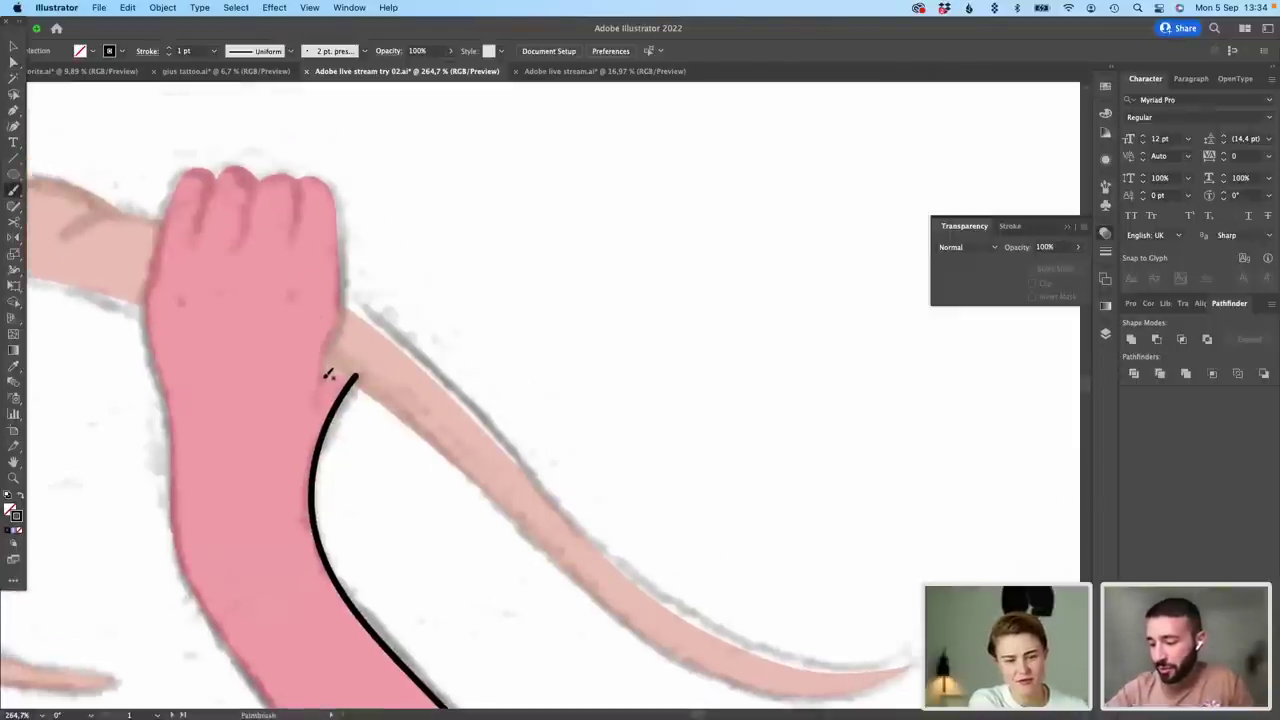
{"action": "mouse_move", "coordinate": [324, 381]}
{"action": "left_mouse_down"}
{"action": "mouse_move", "coordinate": [343, 282]}
{"action": "mouse_move", "coordinate": [340, 195]}
{"action": "mouse_move", "coordinate": [325, 175]}
{"action": "mouse_move", "coordinate": [299, 180]}
{"action": "left_mouse_up"}
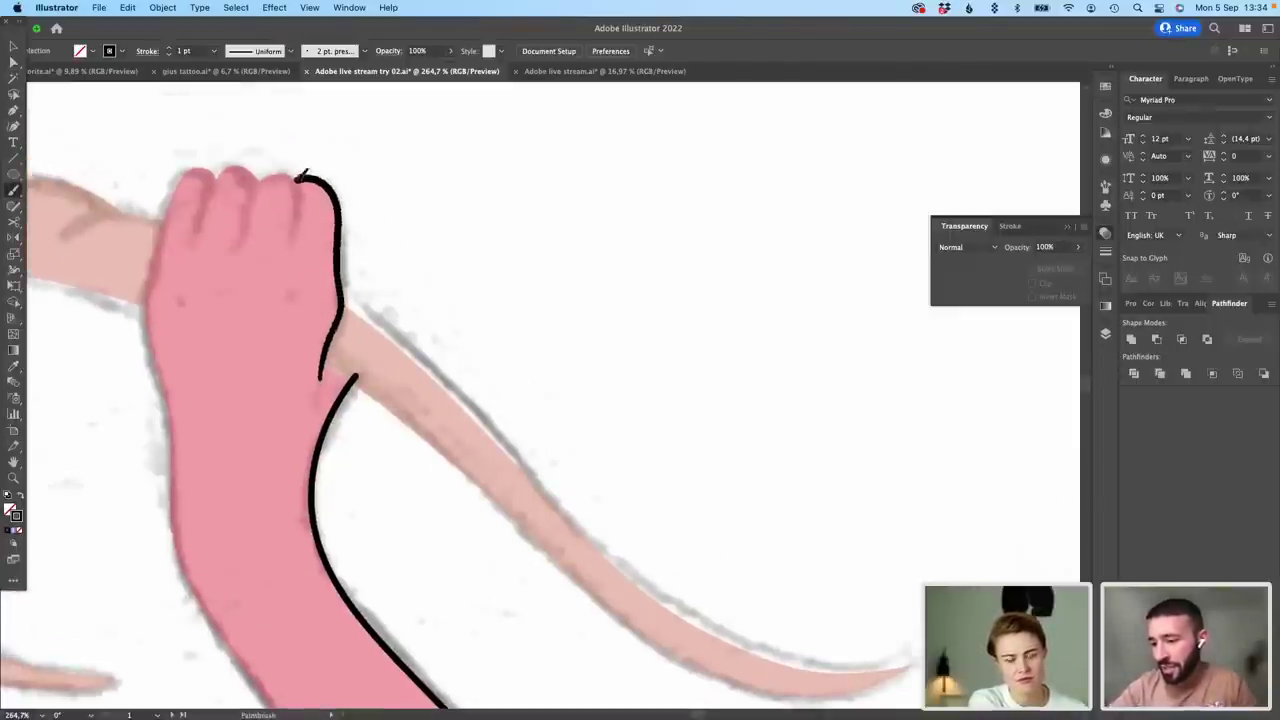
{"action": "scroll", "coordinate": [347, 283], "scroll_direction": "up", "scroll_amount": 3}
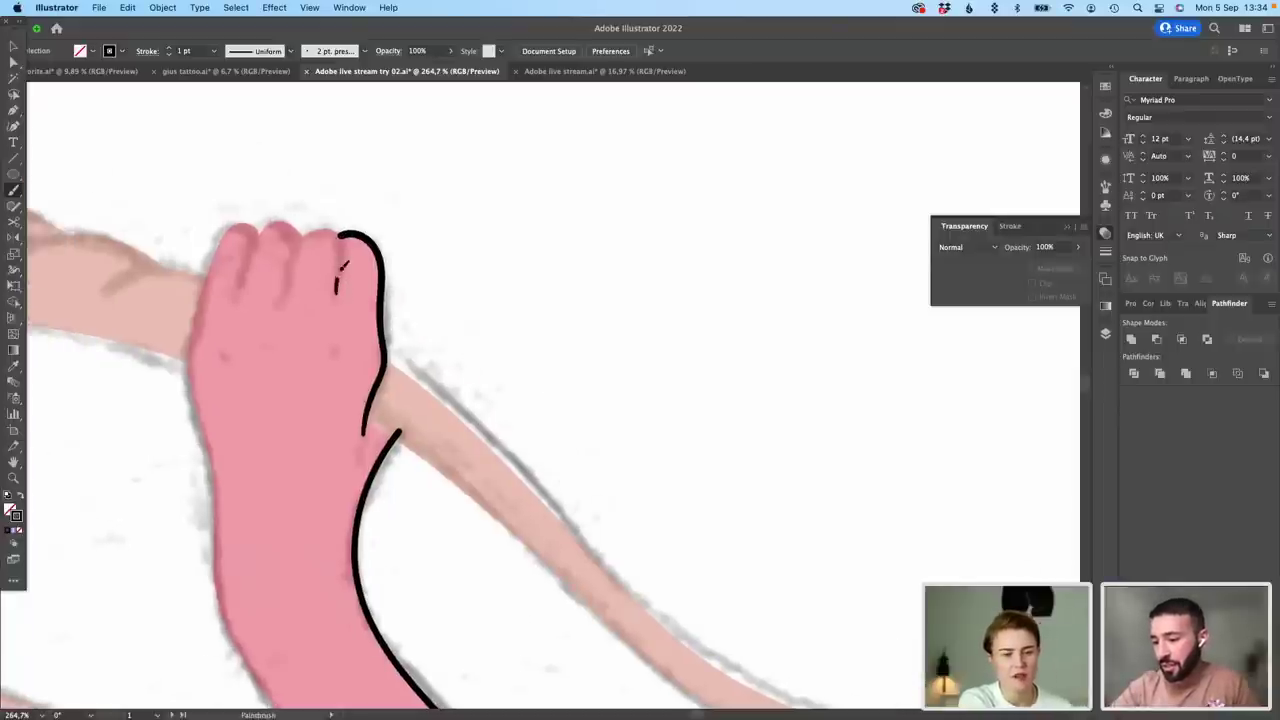
{"action": "mouse_move", "coordinate": [343, 265]}
{"action": "left_mouse_down"}
{"action": "mouse_move", "coordinate": [338, 230]}
{"action": "mouse_move", "coordinate": [312, 232]}
{"action": "mouse_move", "coordinate": [284, 294]}
{"action": "mouse_move", "coordinate": [315, 238]}
{"action": "mouse_move", "coordinate": [283, 218]}
{"action": "mouse_move", "coordinate": [261, 232]}
{"action": "mouse_move", "coordinate": [242, 288]}
{"action": "left_mouse_up"}
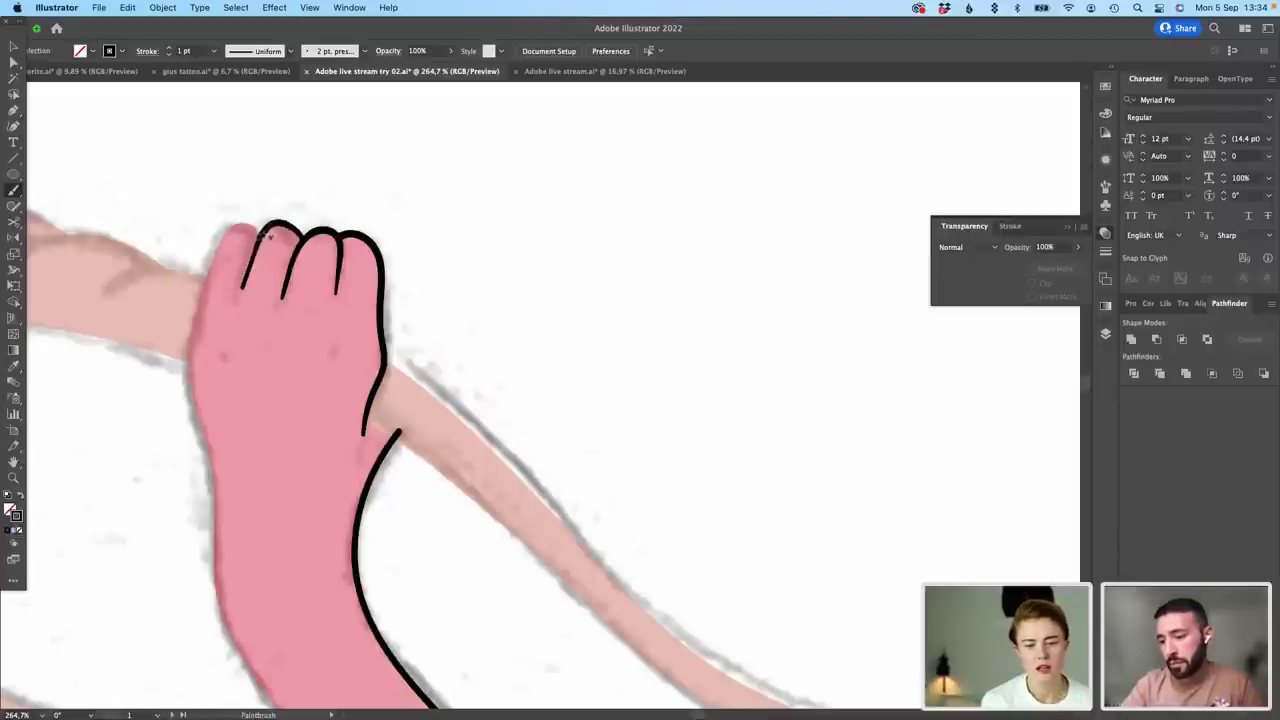
{"action": "mouse_move", "coordinate": [268, 236]}
{"action": "left_mouse_down"}
{"action": "mouse_move", "coordinate": [220, 246]}
{"action": "mouse_move", "coordinate": [186, 360]}
{"action": "mouse_move", "coordinate": [214, 440]}
{"action": "mouse_move", "coordinate": [214, 554]}
{"action": "left_mouse_up"}
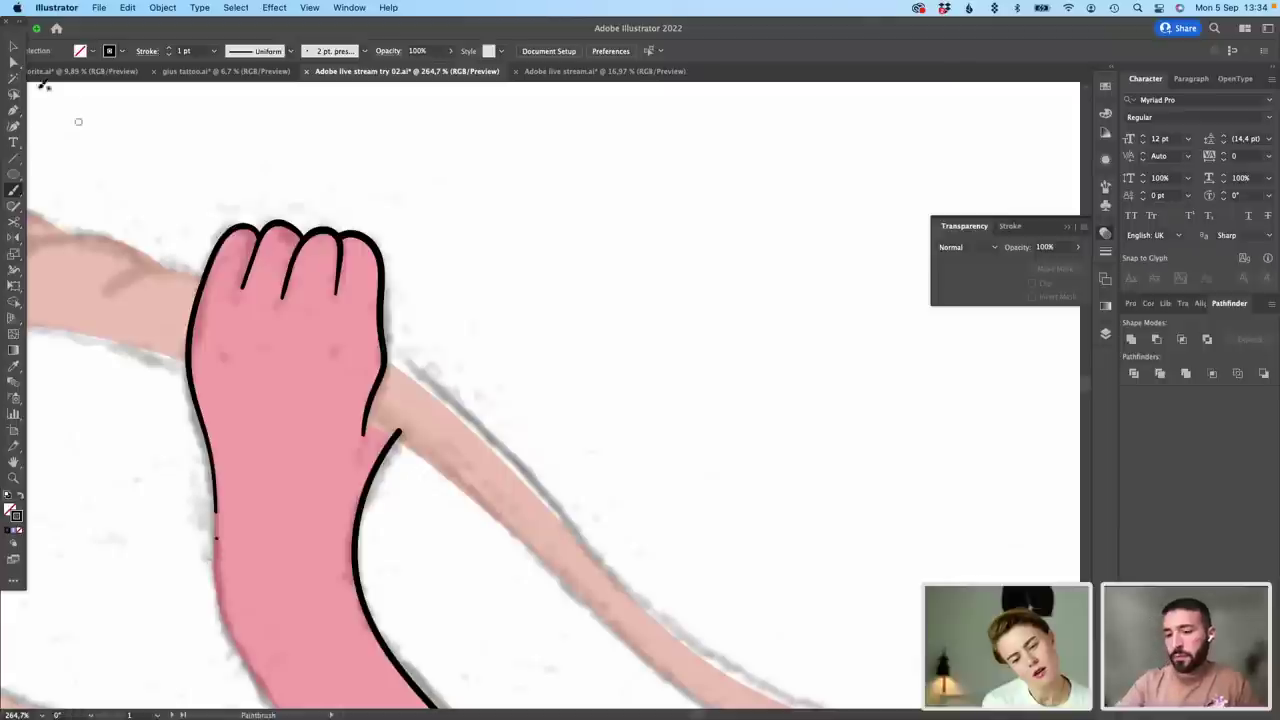
Step: Delete the stray dot below the outer wrist outline and extend the outline's end anchor down the forearm
{"action": "left_click", "coordinate": [13, 62]}
{"action": "left_click", "coordinate": [220, 540]}
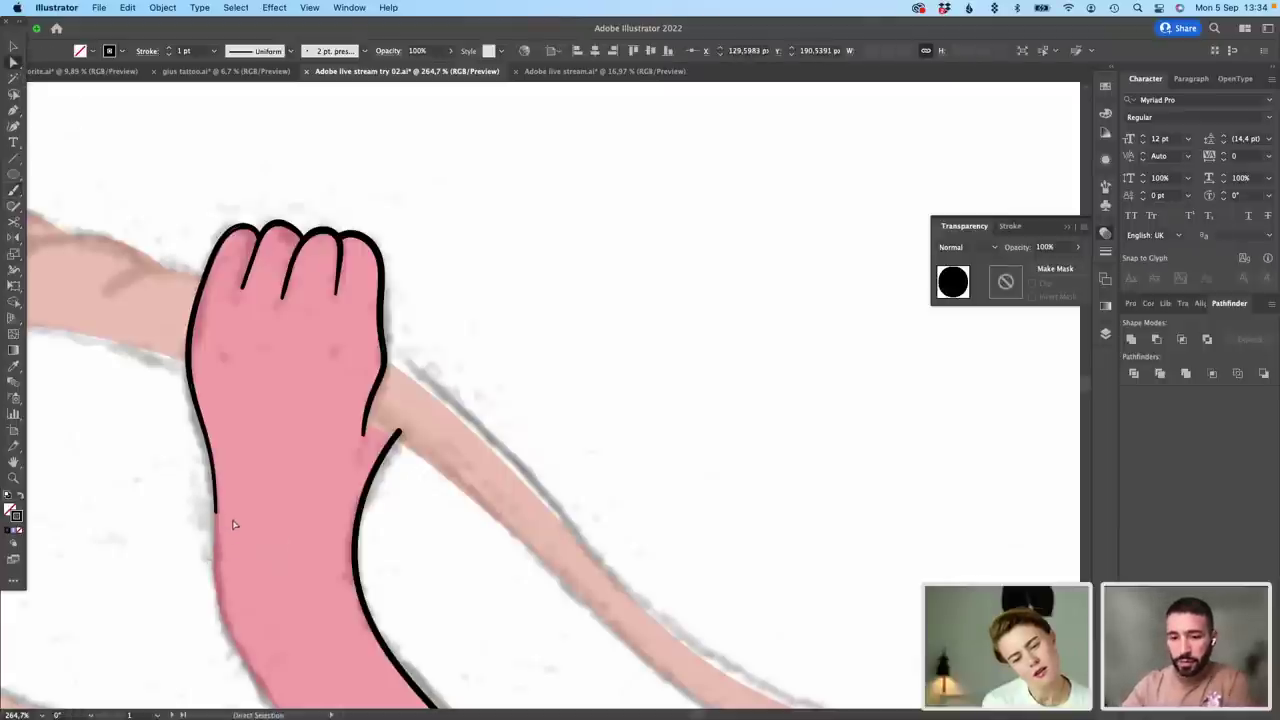
{"action": "left_click", "coordinate": [217, 515]}
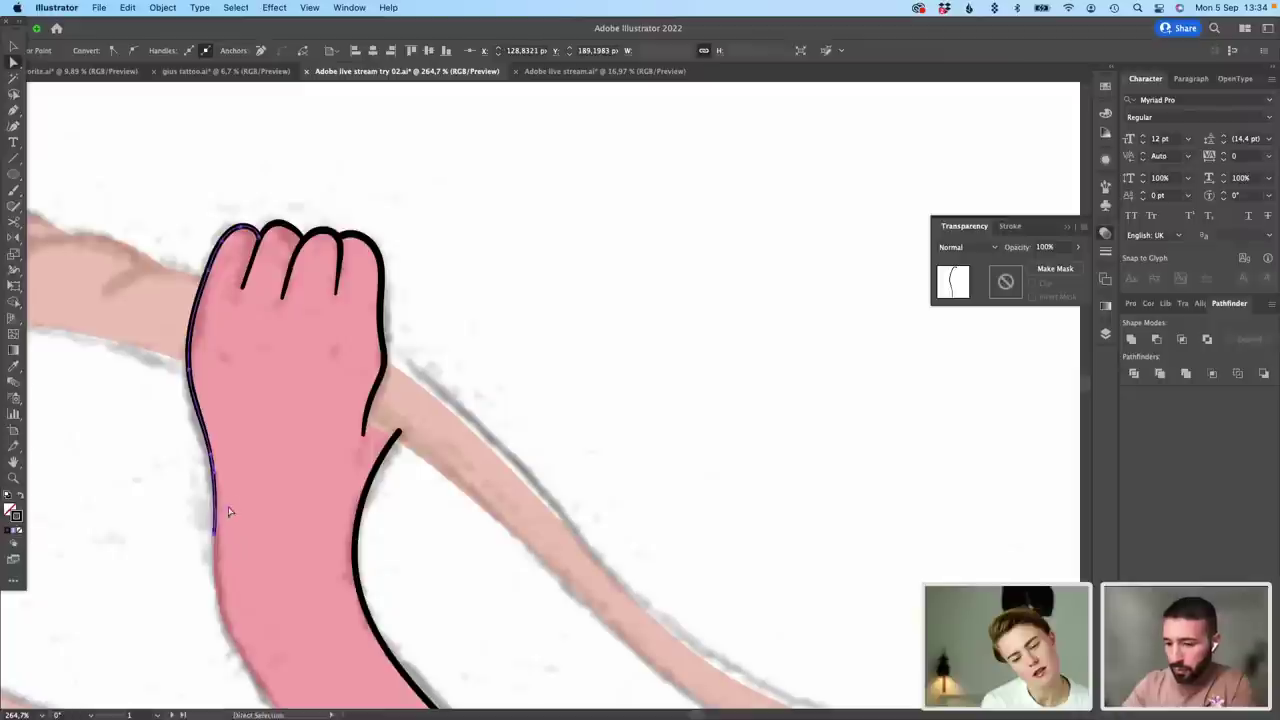
{"action": "left_click", "coordinate": [228, 511]}
Step: Paint three short black knuckle marks across the back of the raised hand
{"action": "left_click", "coordinate": [14, 190]}
{"action": "left_click_drag", "start_coordinate": [220, 348], "coordinate": [224, 357]}
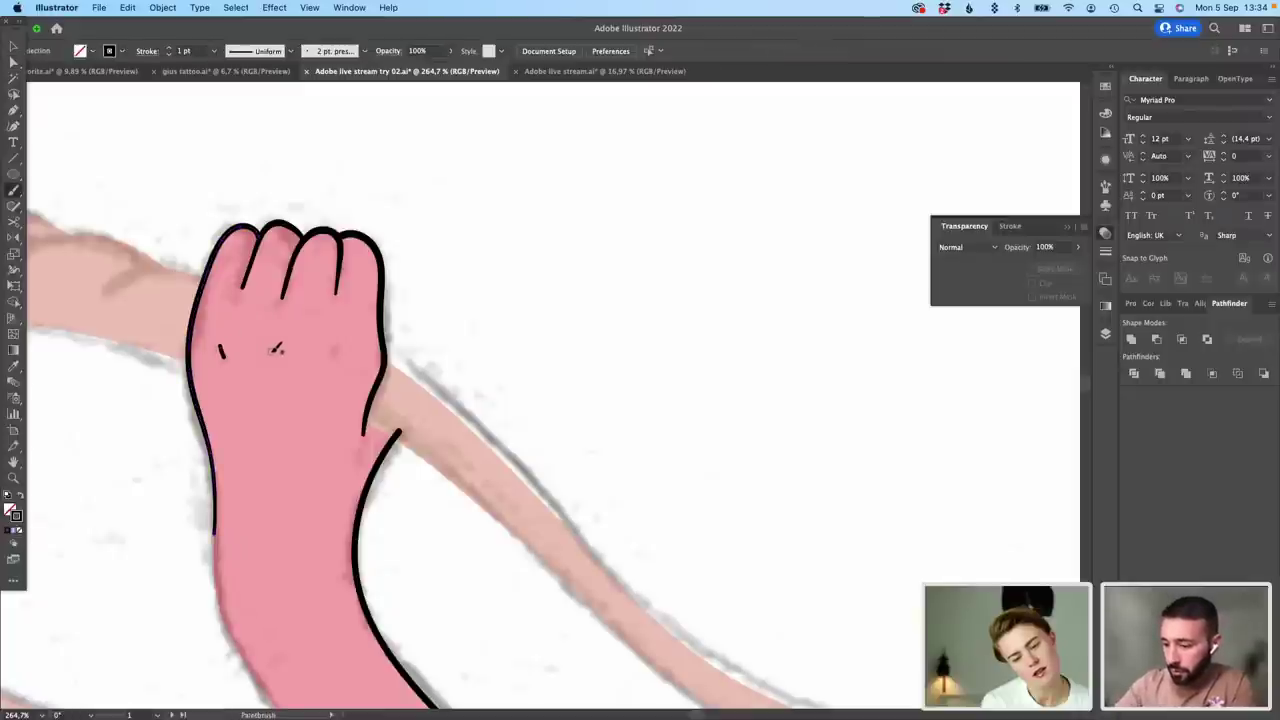
{"action": "left_click_drag", "start_coordinate": [340, 346], "coordinate": [338, 358]}
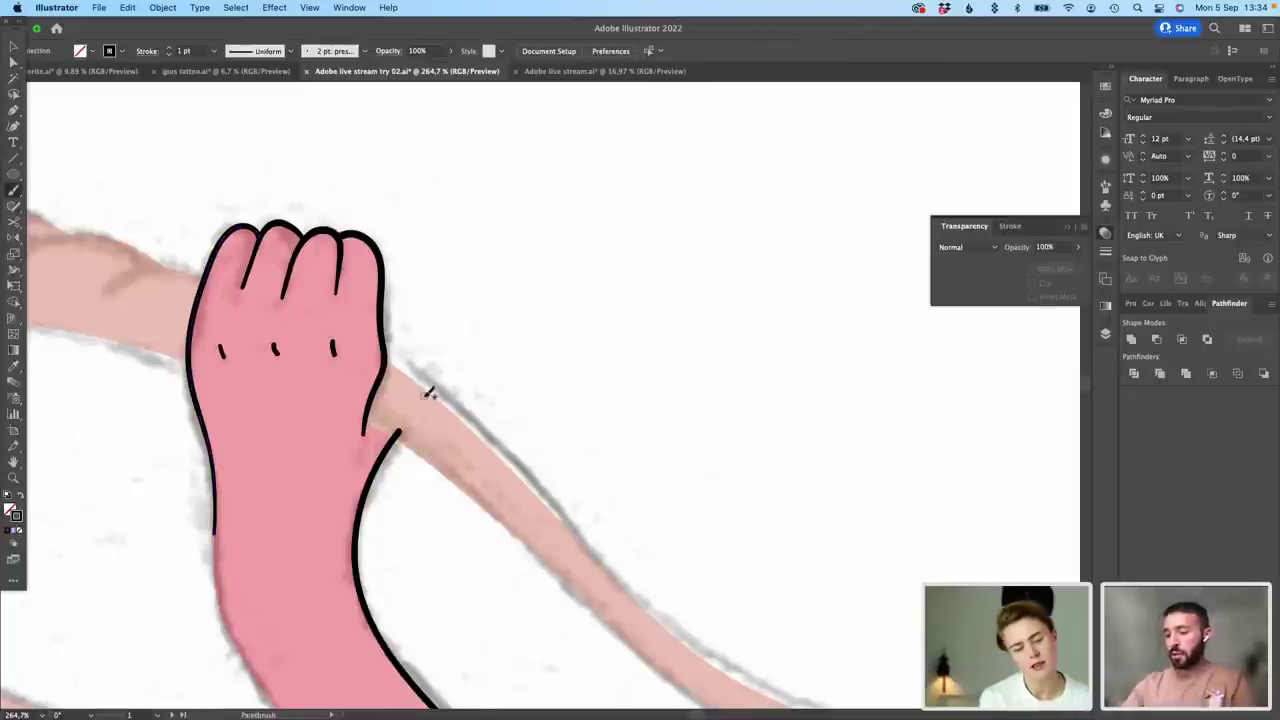
Step: Paint the outer forearm contour around to the elbow crease, plus the upper arm's underside from the back to the elbow
{"action": "scroll", "coordinate": [429, 386], "scroll_direction": "down", "scroll_amount": 5}
{"action": "scroll", "coordinate": [668, 420], "scroll_direction": "down", "scroll_amount": 6}
{"action": "scroll", "coordinate": [668, 420], "scroll_direction": "right", "scroll_amount": 5}
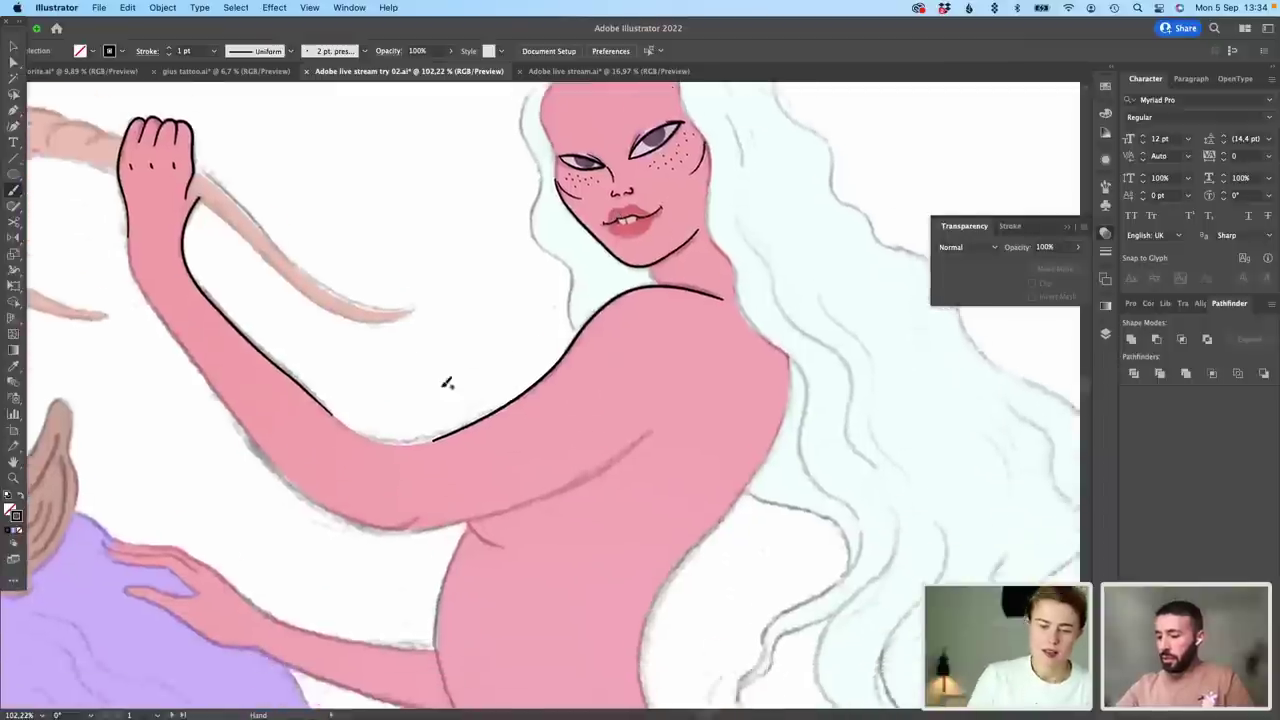
{"action": "mouse_move", "coordinate": [247, 323]}
{"action": "left_mouse_down"}
{"action": "mouse_move", "coordinate": [318, 398]}
{"action": "mouse_move", "coordinate": [361, 420]}
{"action": "mouse_move", "coordinate": [430, 414]}
{"action": "left_mouse_up"}
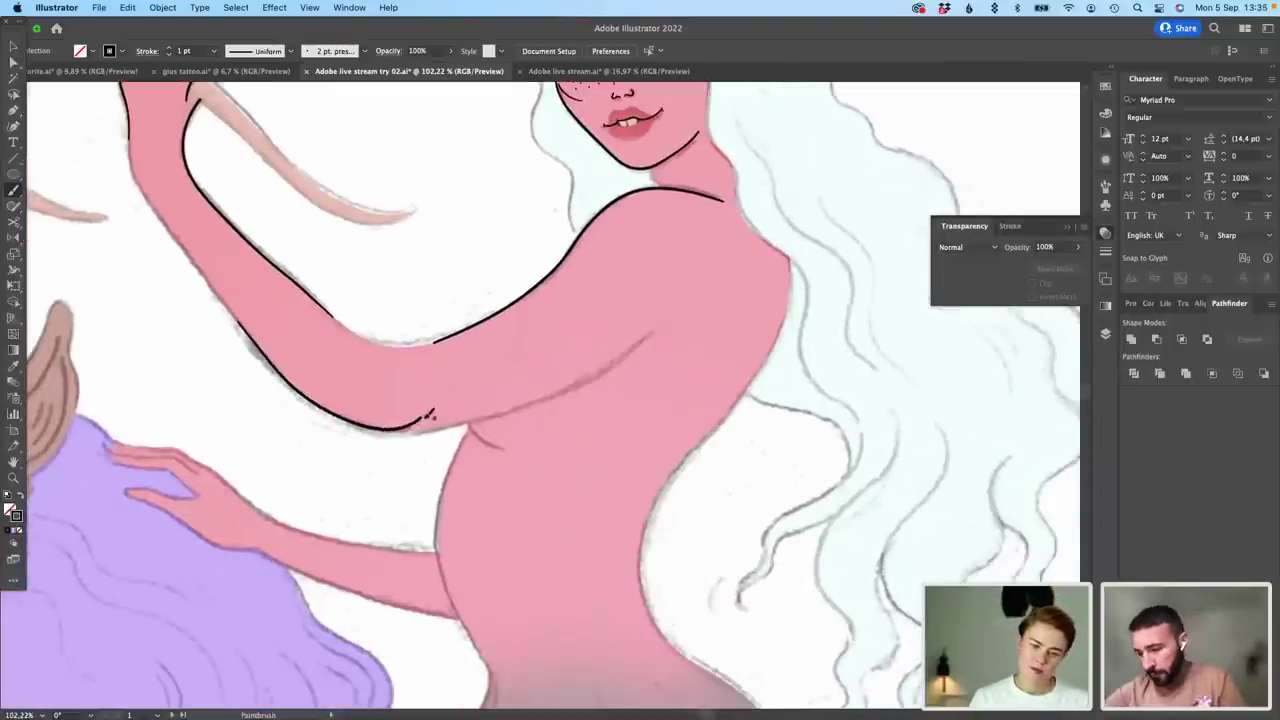
{"action": "mouse_move", "coordinate": [668, 325]}
{"action": "left_mouse_down"}
{"action": "mouse_move", "coordinate": [552, 398]}
{"action": "mouse_move", "coordinate": [400, 426]}
{"action": "left_mouse_up"}
Step: Reshape the upper arm's underside line at the elbow and along its curve by adjusting its anchor points
{"action": "key", "text": "a"}
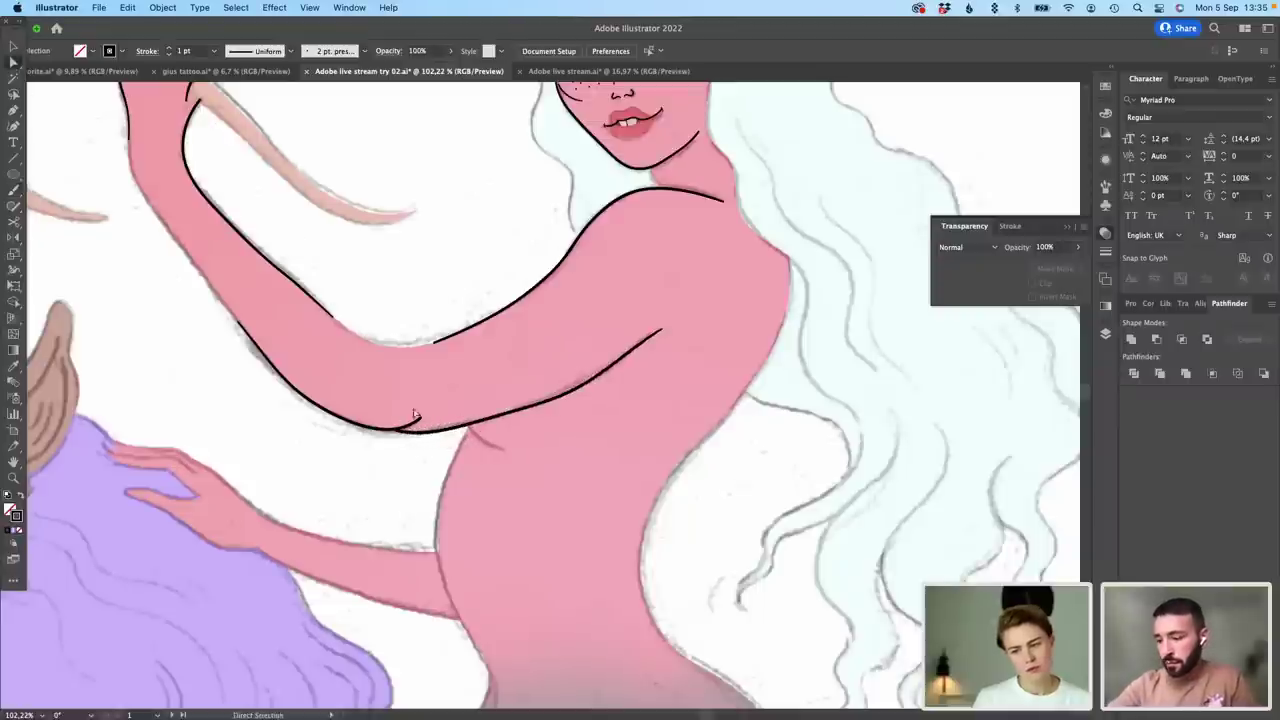
{"action": "scroll", "coordinate": [415, 415], "scroll_direction": "up", "scroll_amount": 5}
{"action": "left_click", "coordinate": [417, 521]}
{"action": "left_click_drag", "start_coordinate": [414, 518], "coordinate": [366, 513]}
{"action": "scroll", "coordinate": [474, 539], "scroll_direction": "right", "scroll_amount": 5}
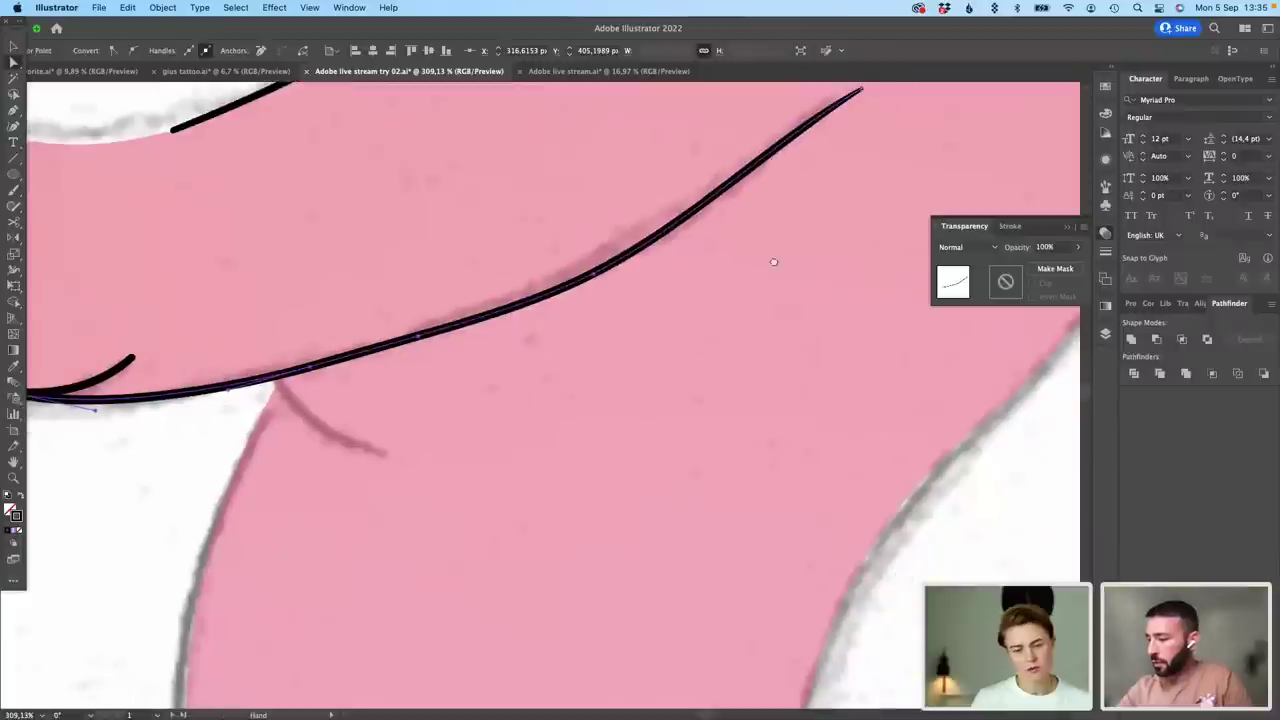
{"action": "left_click_drag", "start_coordinate": [499, 352], "coordinate": [502, 350]}
{"action": "left_click", "coordinate": [274, 277]}
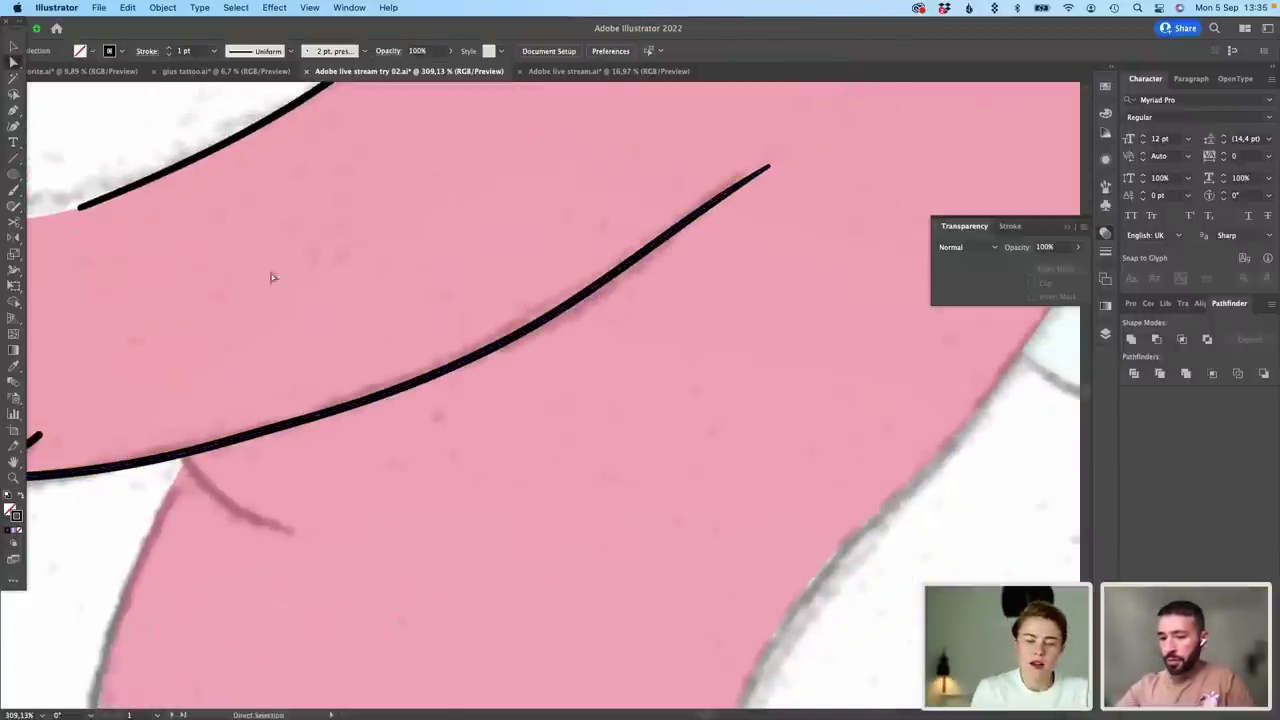
Step: Paint the front torso contour in black from the waist up to the armpit and adjust its anchors to match the sketch
{"action": "key", "text": "b"}
{"action": "scroll", "coordinate": [289, 369], "scroll_direction": "down", "scroll_amount": 10}
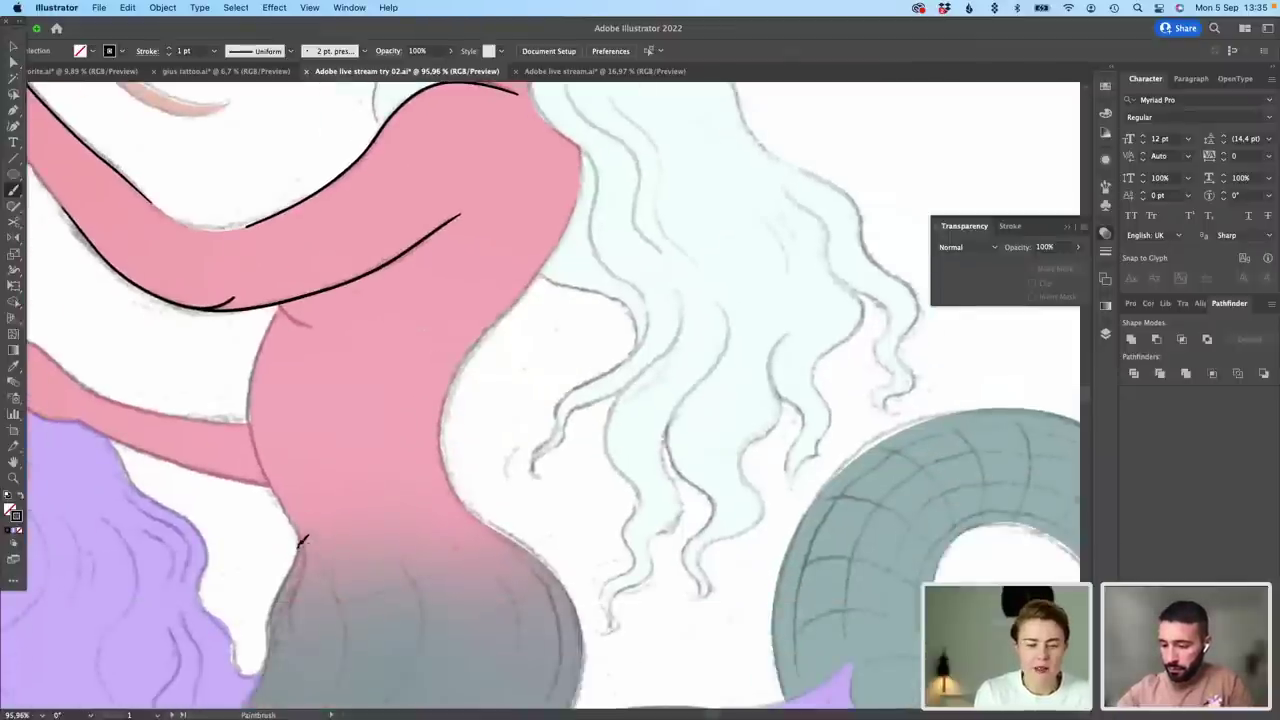
{"action": "mouse_move", "coordinate": [298, 546]}
{"action": "left_mouse_down"}
{"action": "mouse_move", "coordinate": [254, 426]}
{"action": "mouse_move", "coordinate": [281, 302]}
{"action": "mouse_move", "coordinate": [296, 296]}
{"action": "mouse_move", "coordinate": [272, 348]}
{"action": "left_mouse_up"}
{"action": "key", "text": "a"}
{"action": "scroll", "coordinate": [265, 322], "scroll_direction": "up", "scroll_amount": 6}
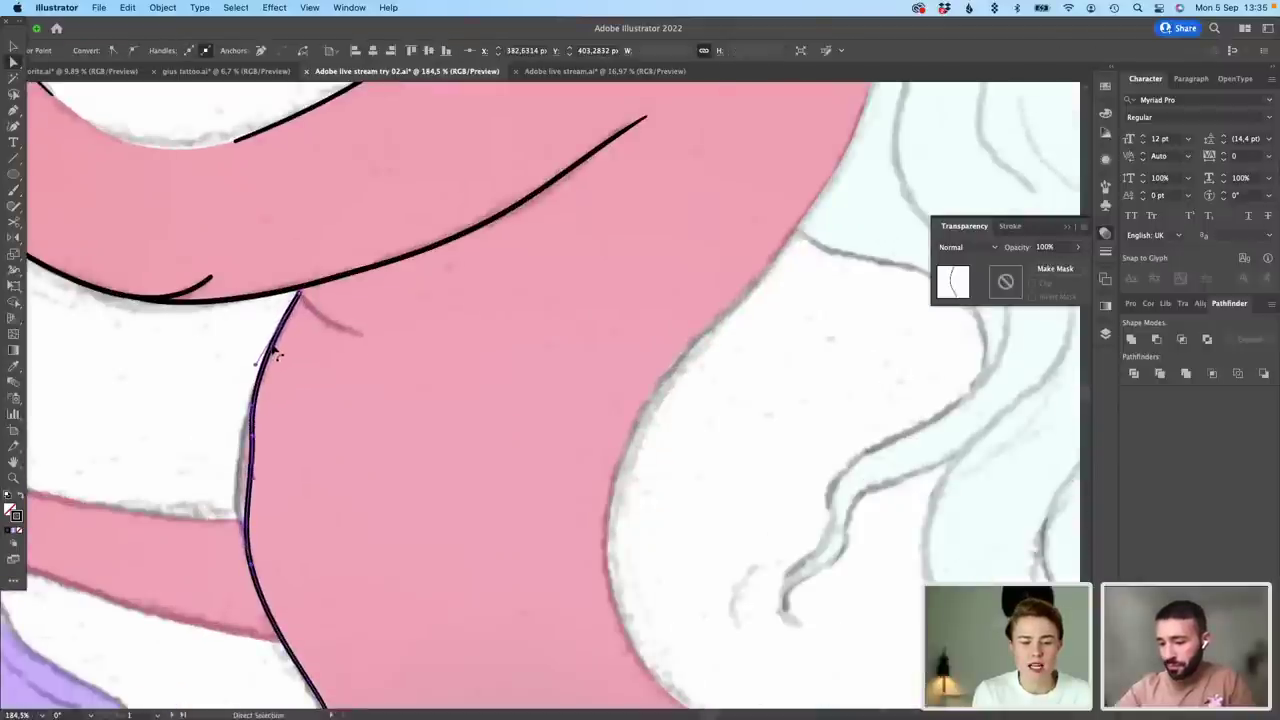
{"action": "left_click_drag", "start_coordinate": [251, 436], "coordinate": [246, 443]}
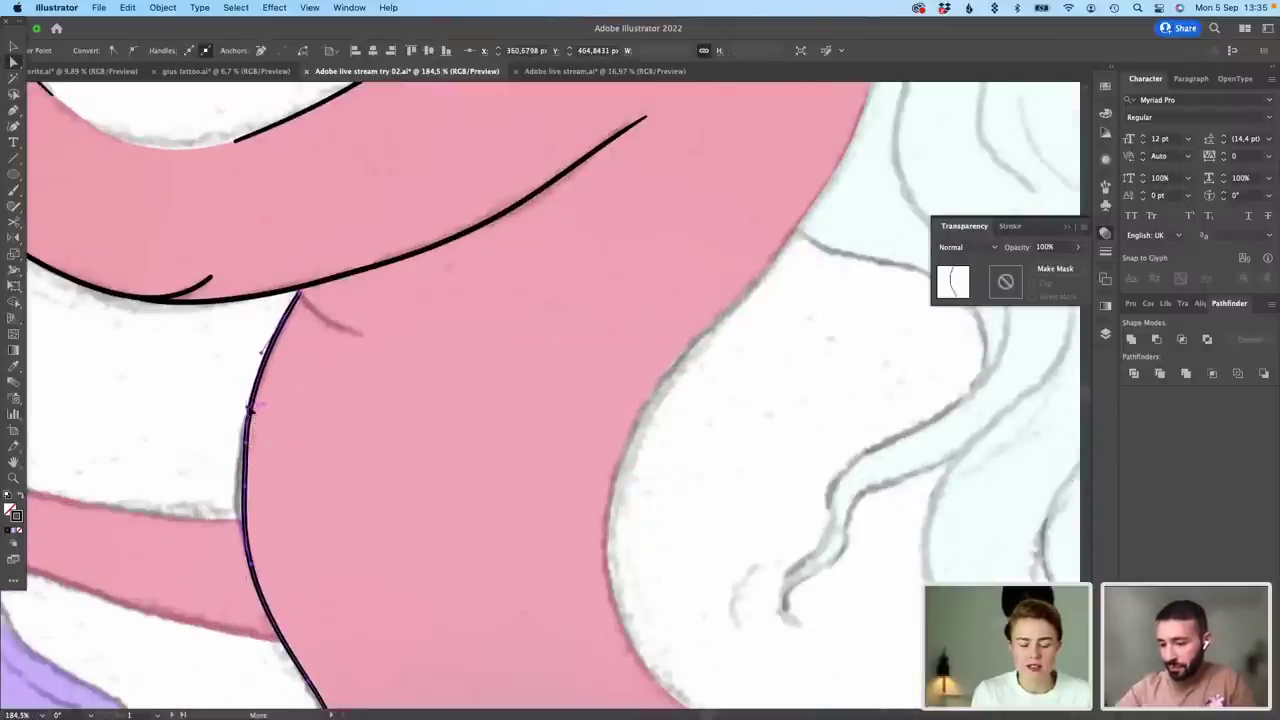
{"action": "left_click", "coordinate": [290, 434]}
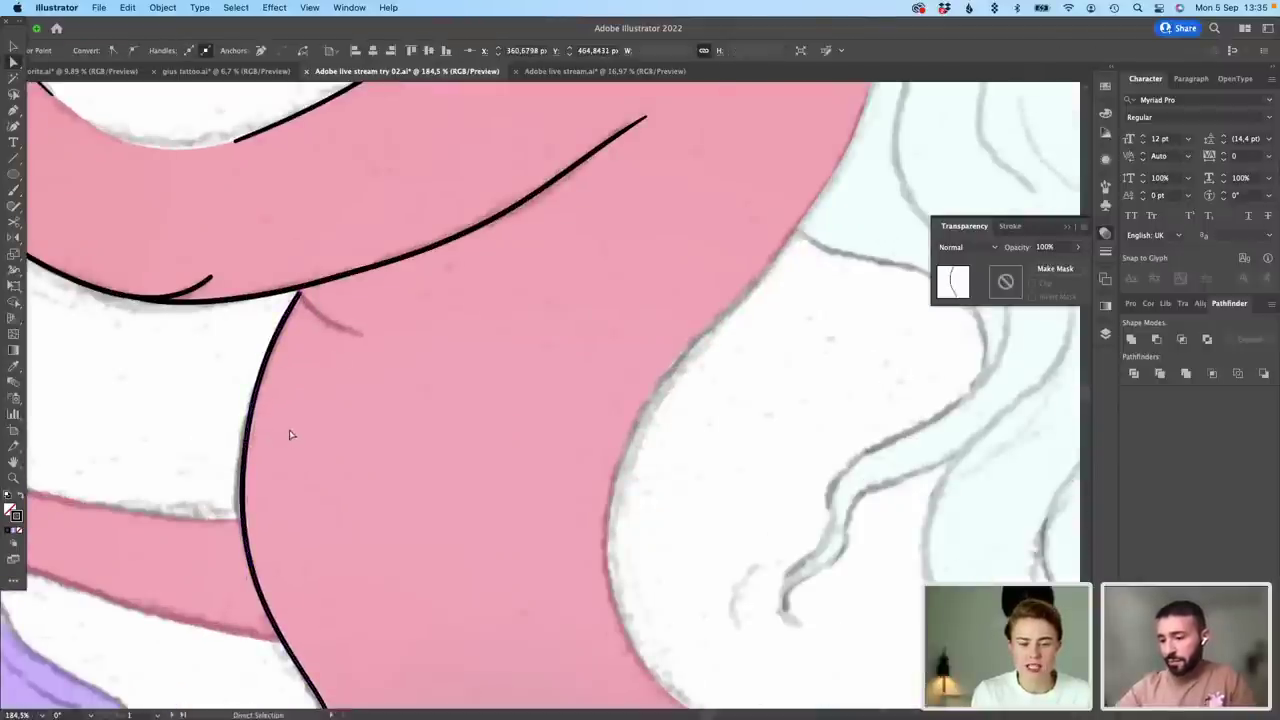
Step: Paint the short black crease running from the armpit into the torso
{"action": "left_click", "coordinate": [14, 190]}
{"action": "left_click_drag", "start_coordinate": [366, 328], "coordinate": [322, 311]}
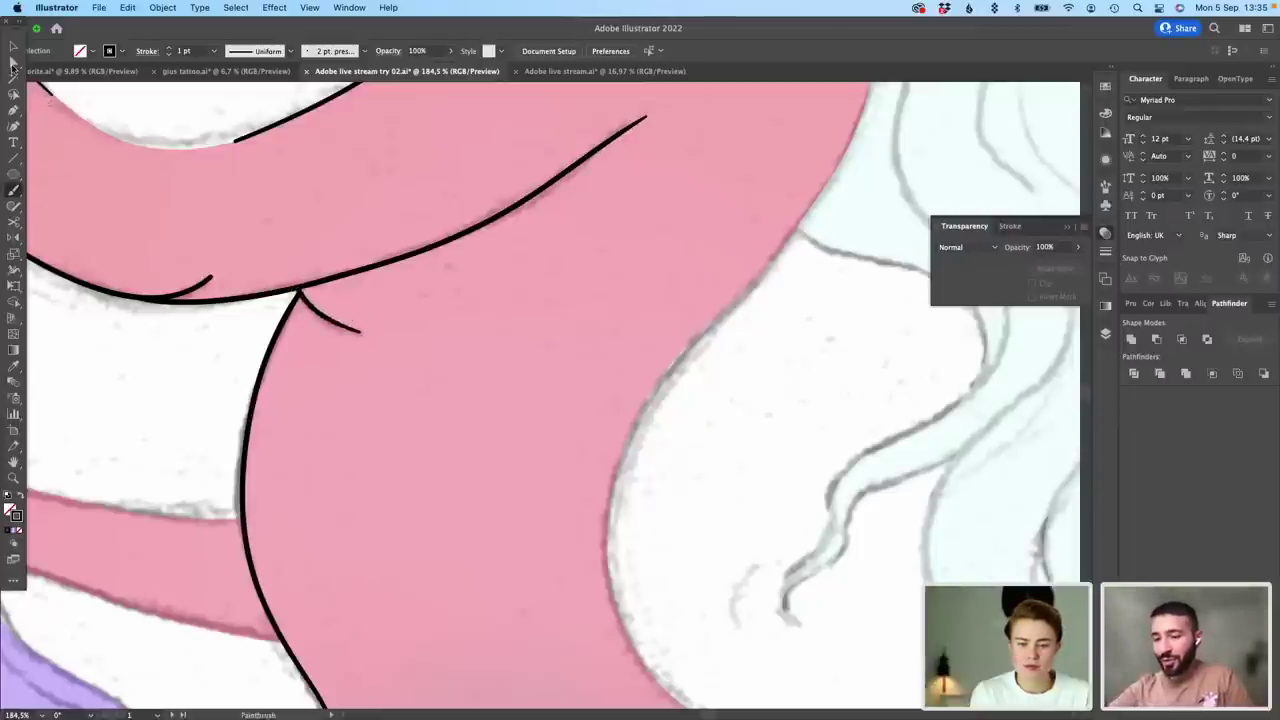
Step: Adjust the end anchors of the torso contour and the armpit crease so both lines meet neatly beneath the arm line
{"action": "left_click", "coordinate": [13, 63]}
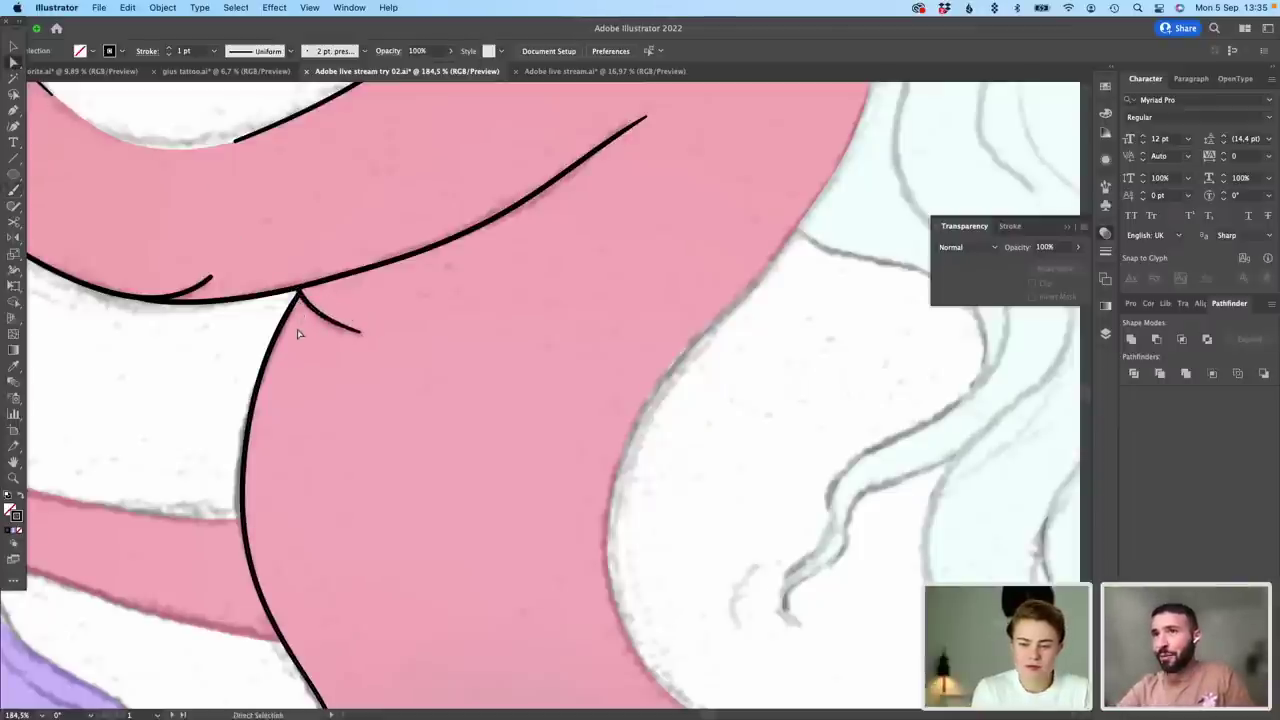
{"action": "left_click", "coordinate": [292, 302]}
{"action": "scroll", "coordinate": [296, 290], "scroll_direction": "up", "scroll_amount": 3}
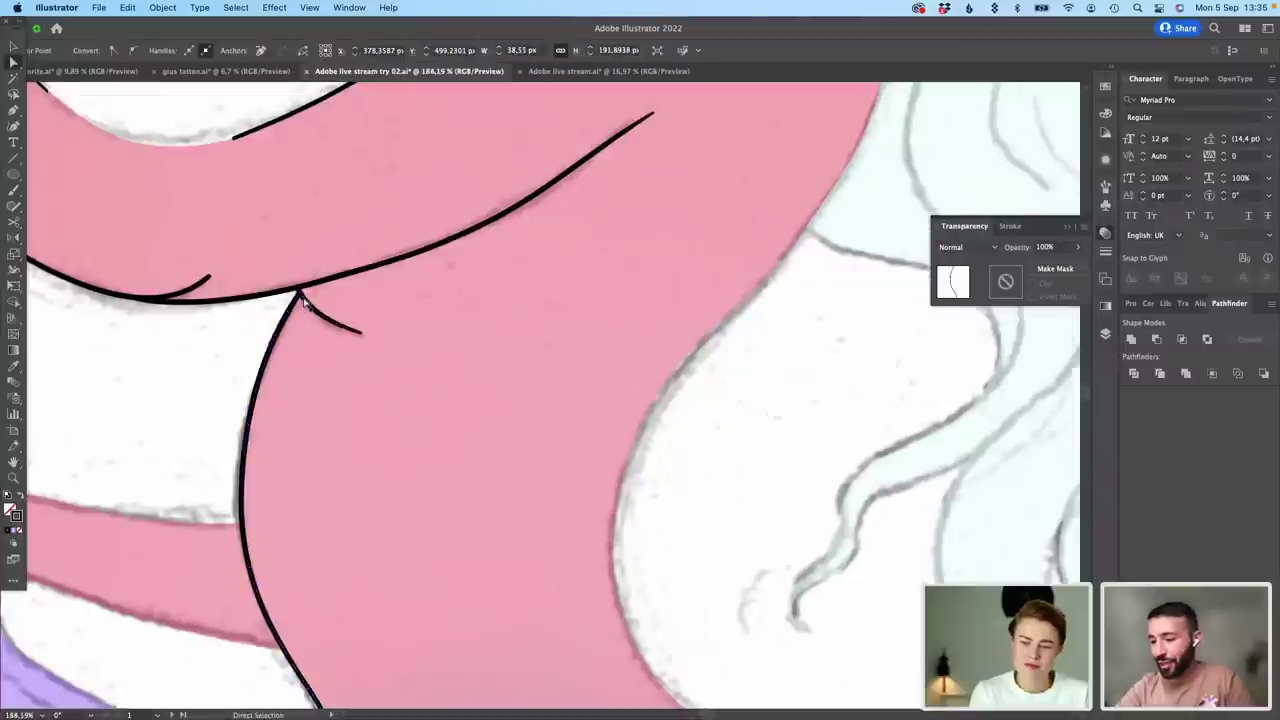
{"action": "left_click", "coordinate": [299, 300]}
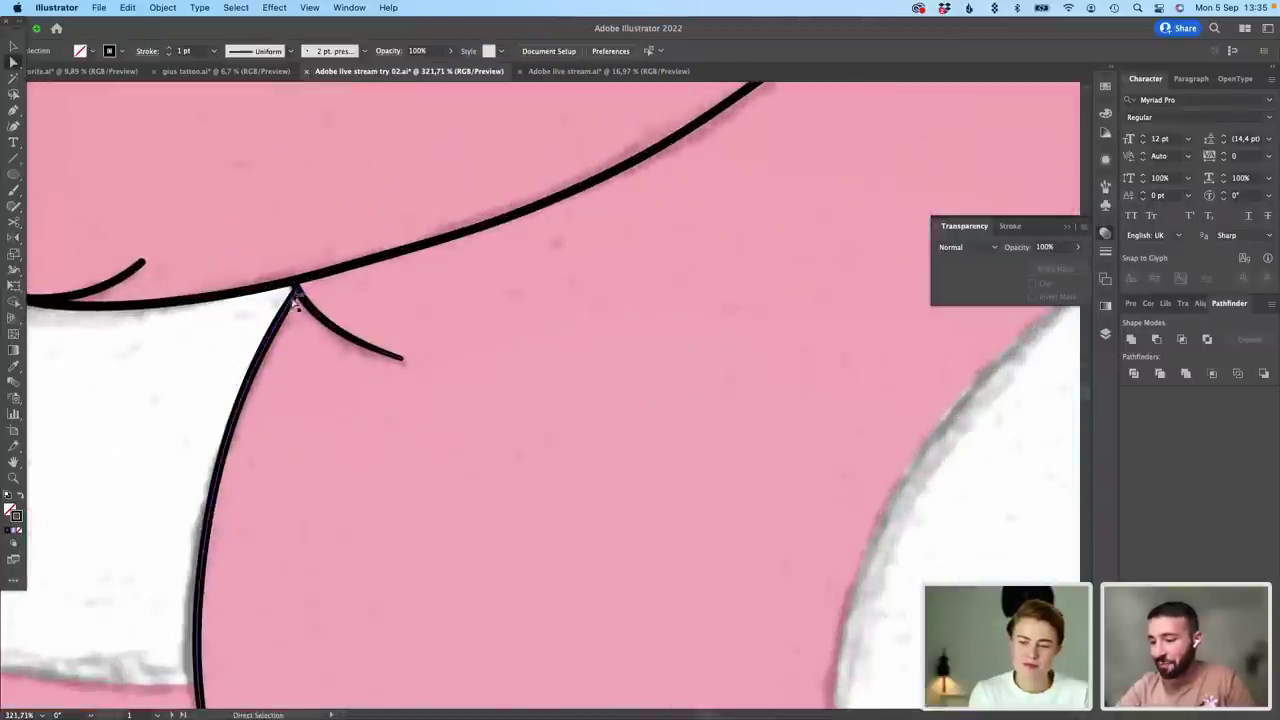
{"action": "left_click", "coordinate": [297, 292]}
{"action": "left_click", "coordinate": [297, 292]}
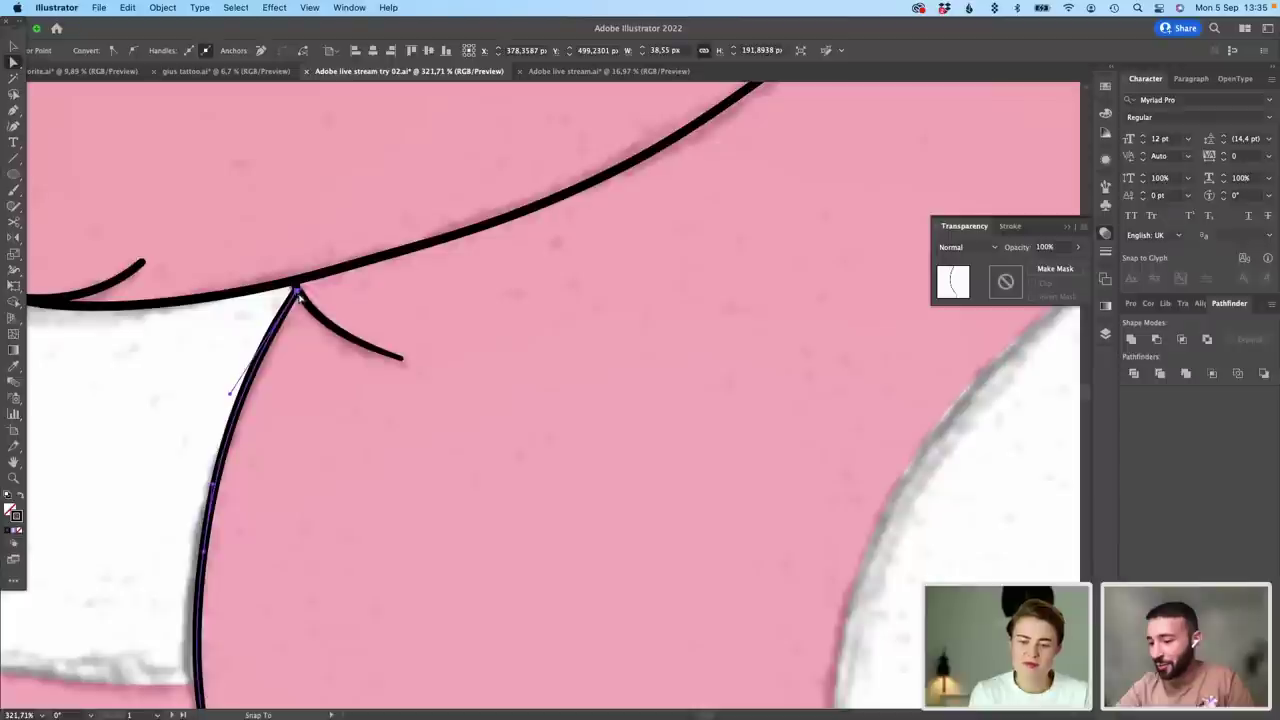
{"action": "left_click", "coordinate": [311, 296]}
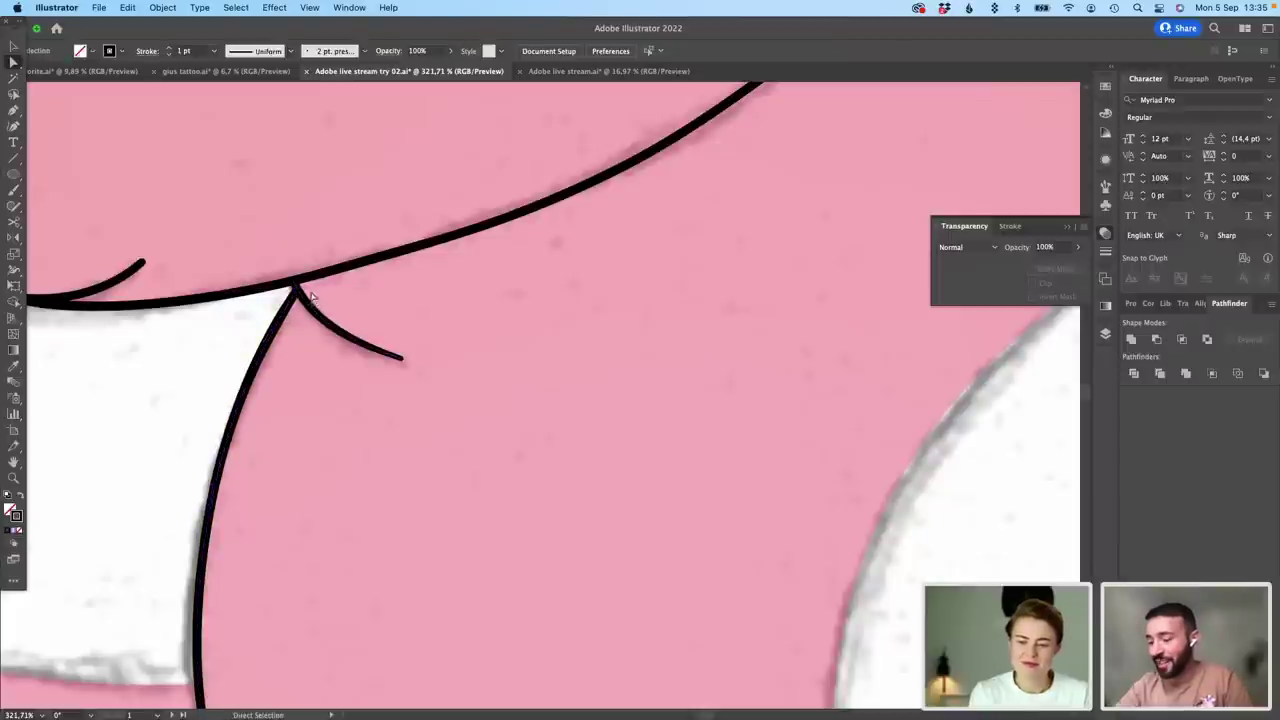
{"action": "left_click", "coordinate": [297, 290]}
{"action": "scroll", "coordinate": [298, 286], "scroll_direction": "up", "scroll_amount": 5}
{"action": "left_click_drag", "start_coordinate": [289, 277], "coordinate": [284, 281]}
{"action": "left_click", "coordinate": [285, 325]}
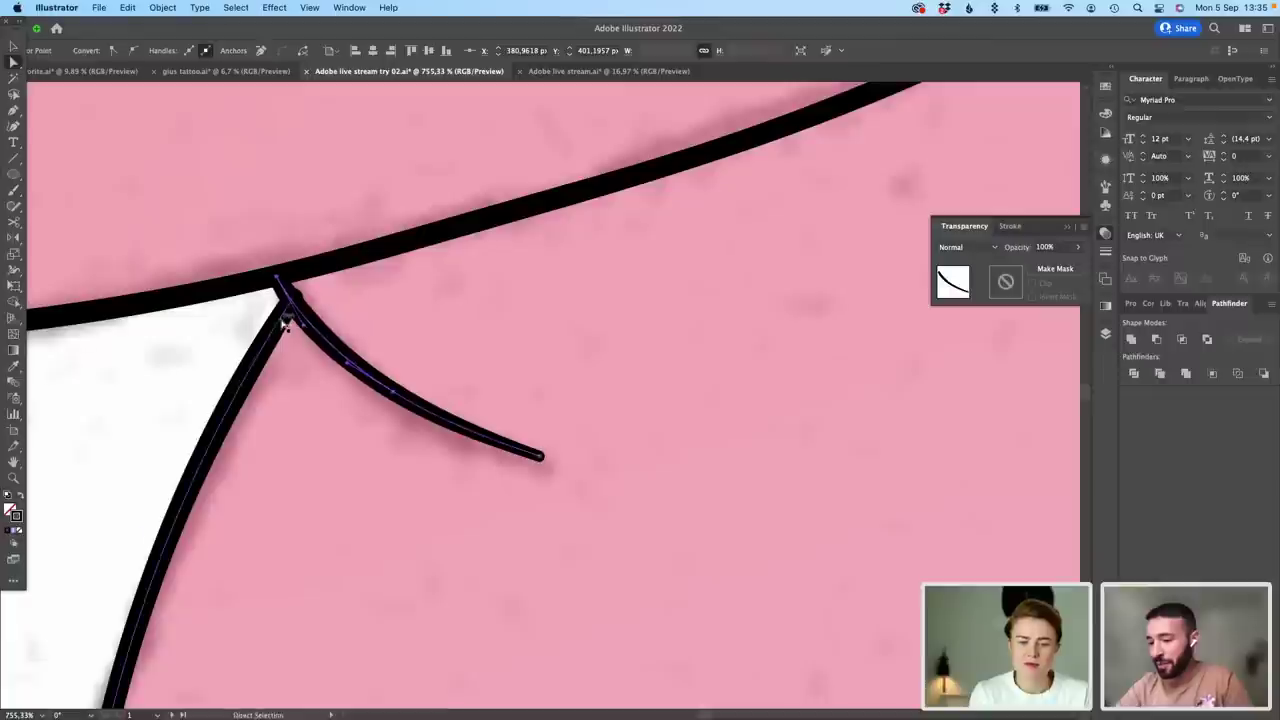
{"action": "left_click", "coordinate": [287, 290]}
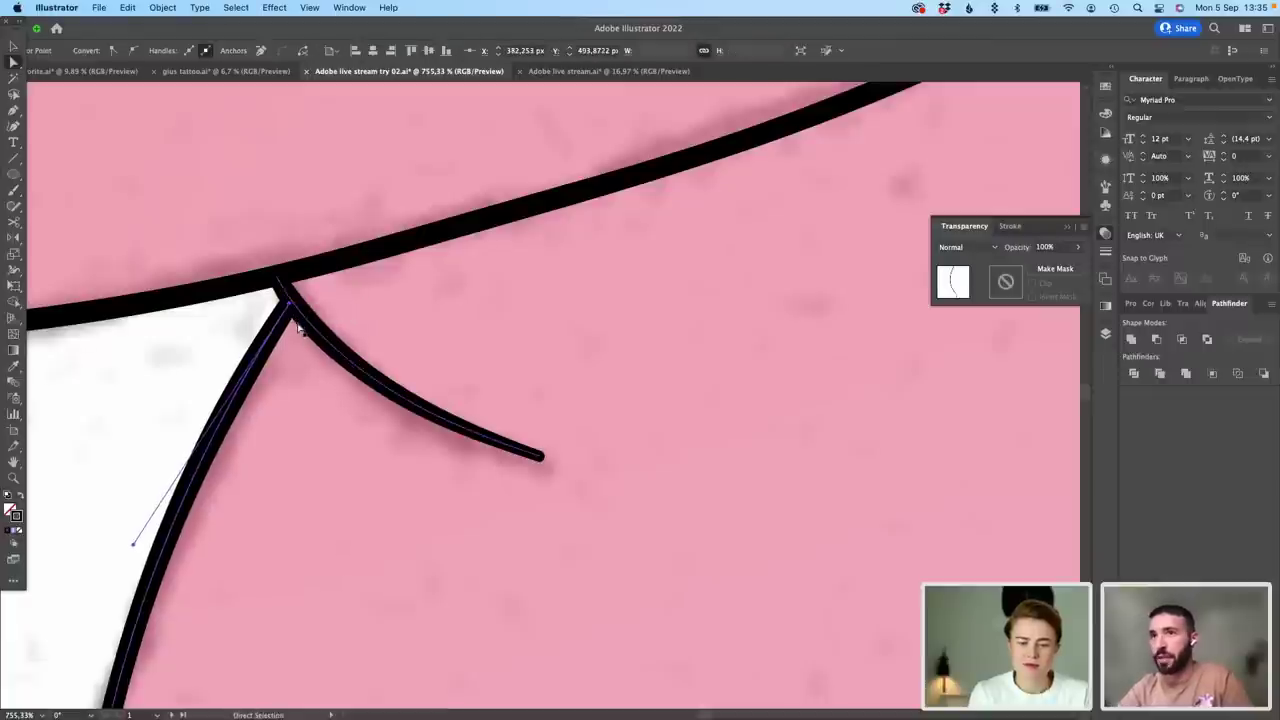
{"action": "scroll", "coordinate": [300, 333], "scroll_direction": "down", "scroll_amount": 5}
{"action": "scroll", "coordinate": [689, 434], "scroll_direction": "right", "scroll_amount": 3}
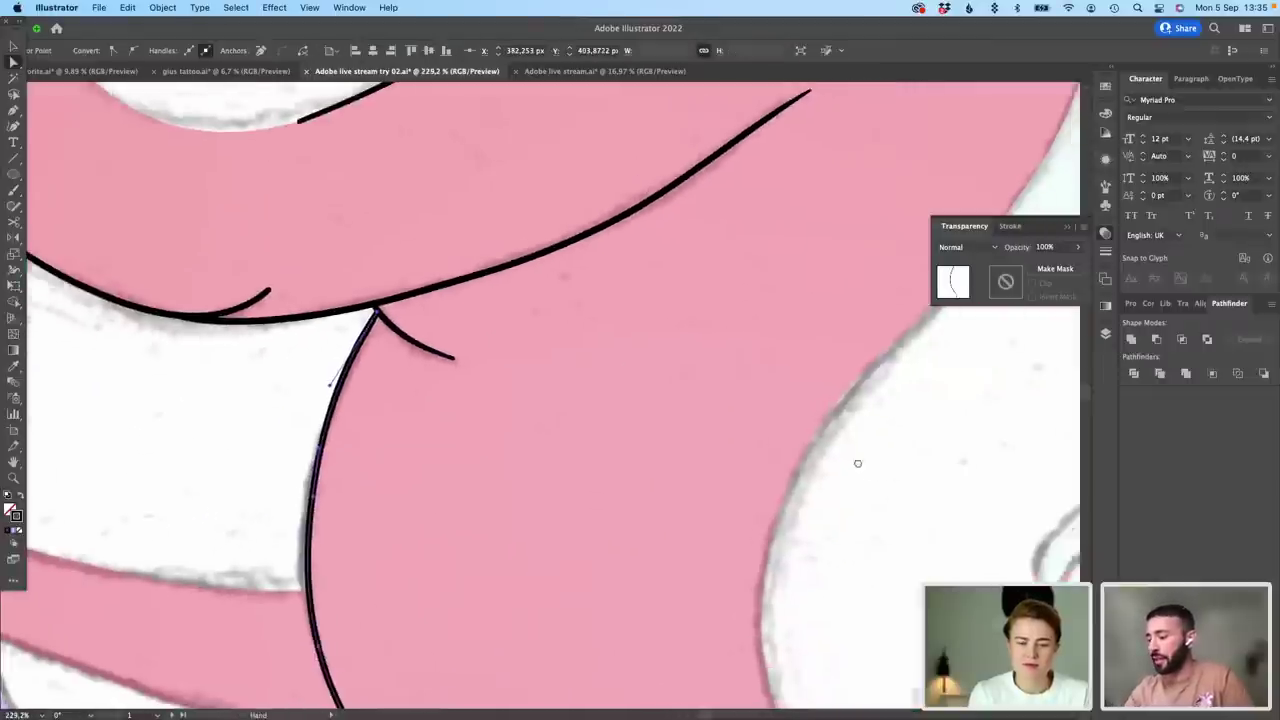
Step: Paint the mermaid's upper back contour in black from the mid-back up to the rear shoulder point with the Paintbrush
{"action": "scroll", "coordinate": [563, 366], "scroll_direction": "down", "scroll_amount": 2}
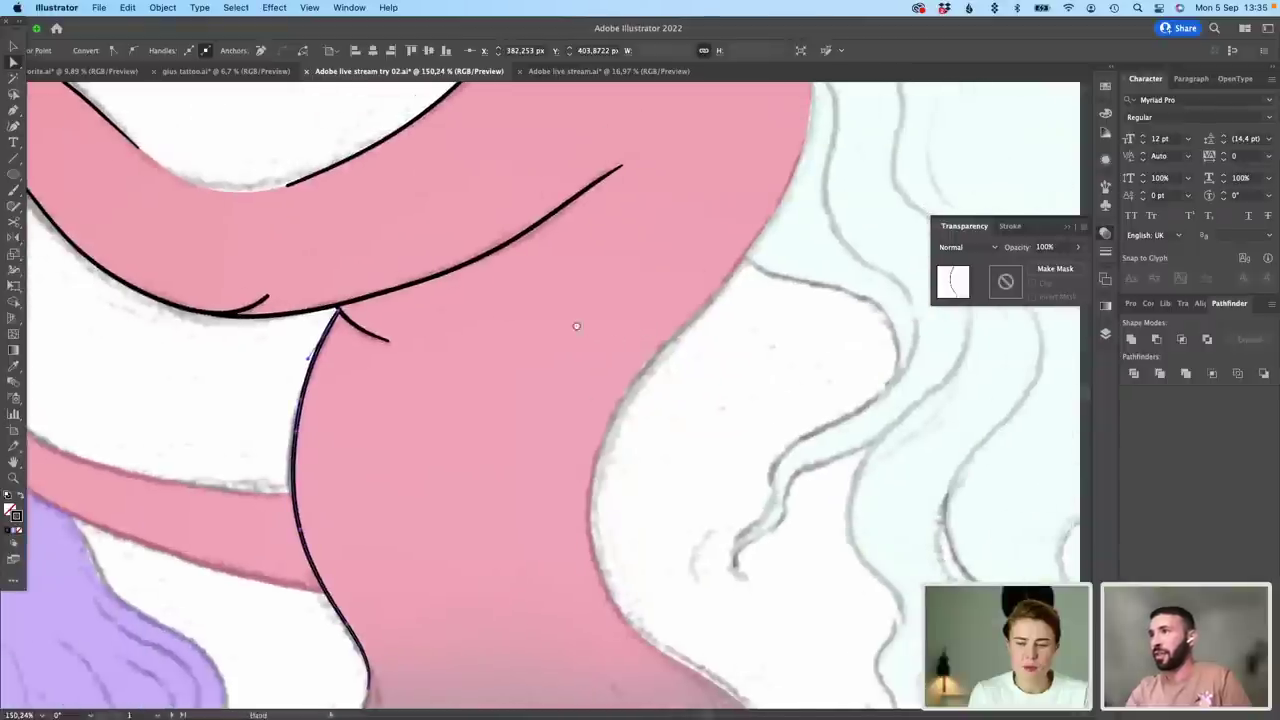
{"action": "left_click_drag", "start_coordinate": [575, 323], "coordinate": [432, 328]}
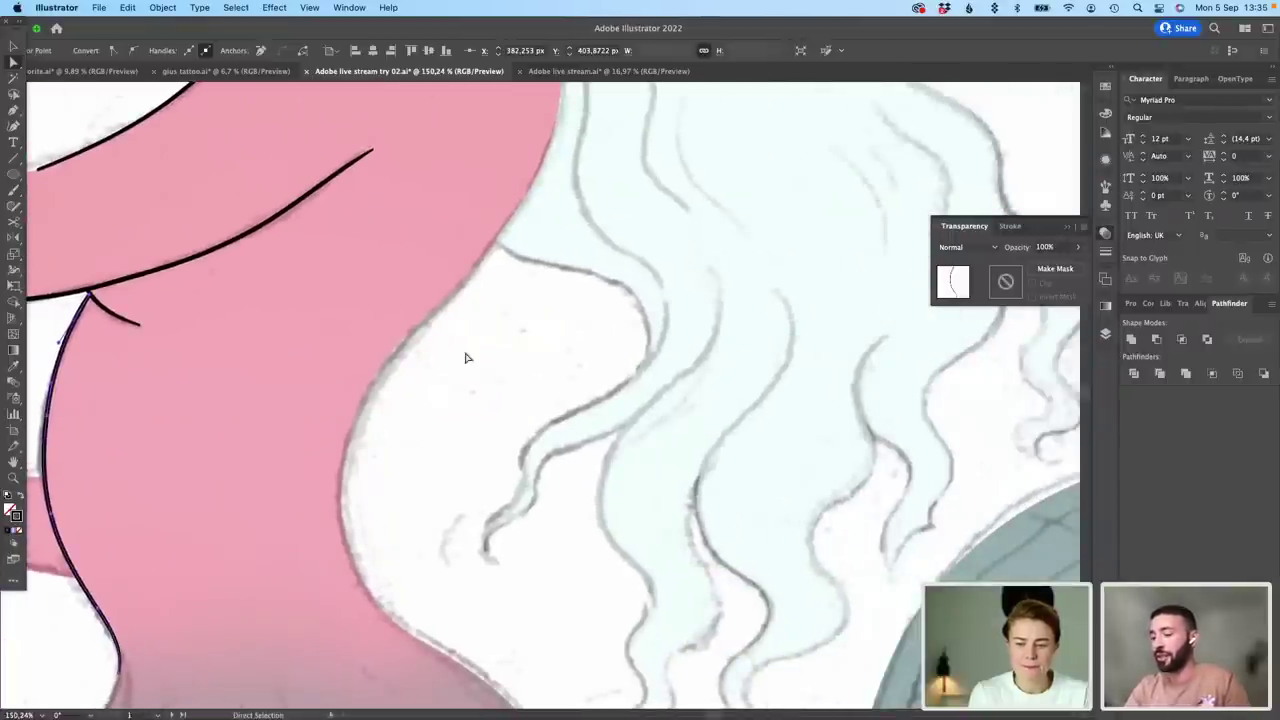
{"action": "left_click", "coordinate": [449, 343]}
{"action": "left_click", "coordinate": [14, 190]}
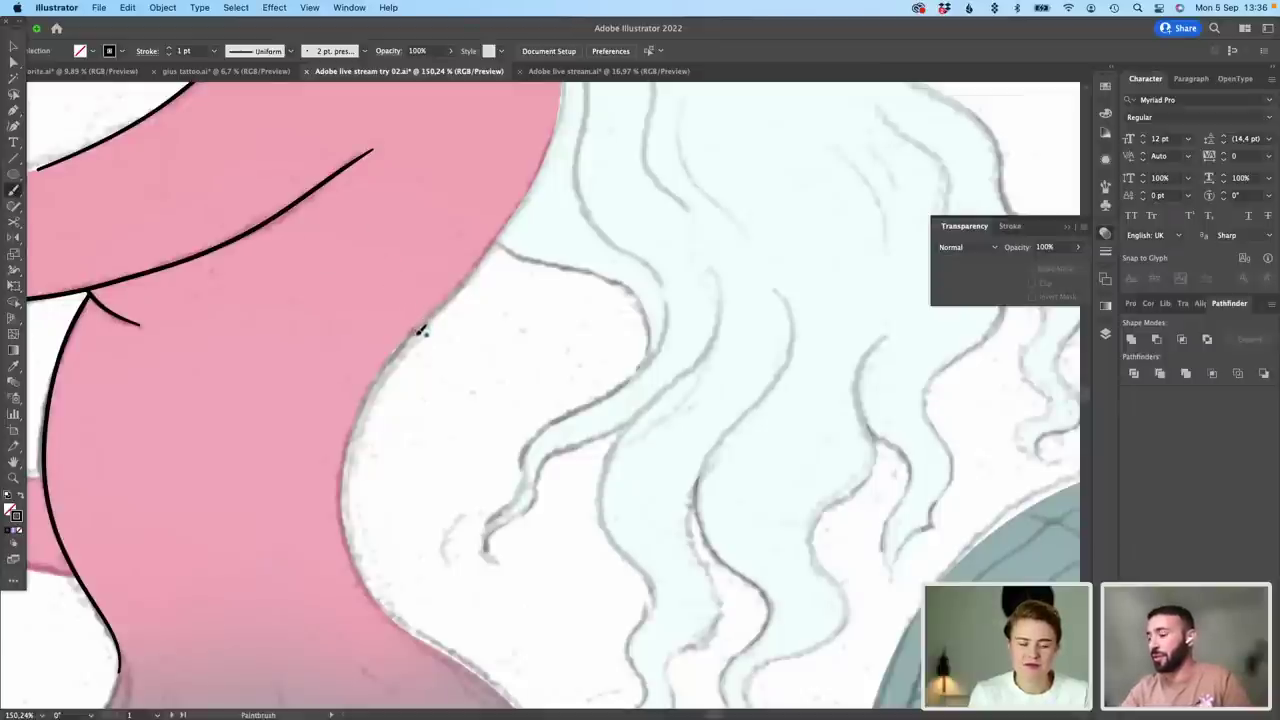
{"action": "key", "text": "space"}
{"action": "left_click_drag", "start_coordinate": [449, 288], "coordinate": [469, 386]}
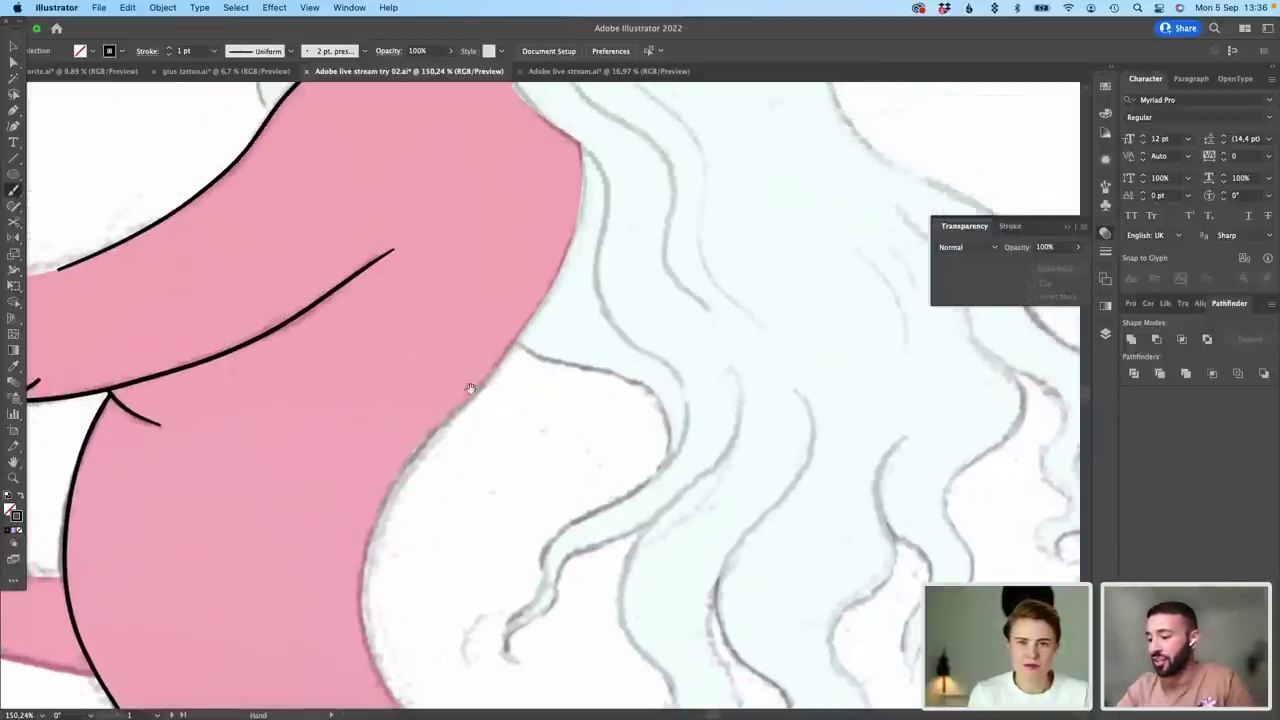
{"action": "left_click_drag", "start_coordinate": [547, 303], "coordinate": [515, 372]}
{"action": "scroll", "coordinate": [515, 372], "scroll_direction": "up", "scroll_amount": 2}
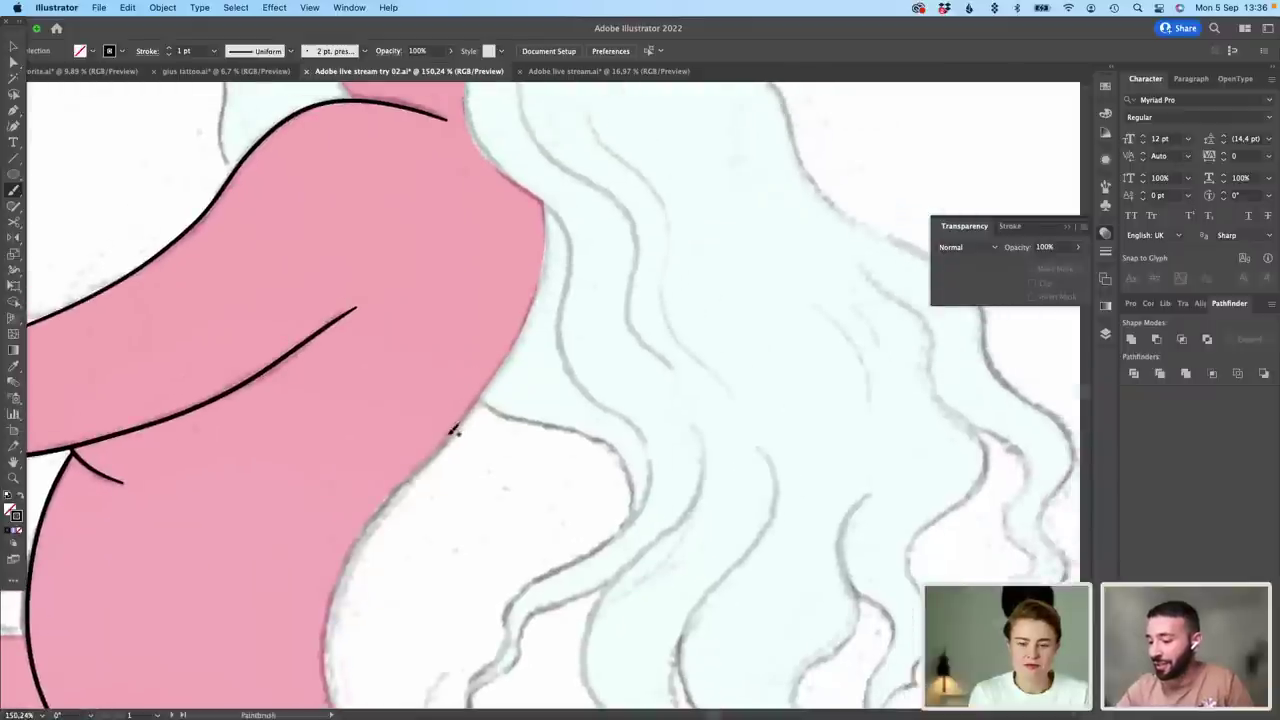
{"action": "mouse_move", "coordinate": [458, 422]}
{"action": "left_mouse_down"}
{"action": "mouse_move", "coordinate": [535, 302]}
{"action": "mouse_move", "coordinate": [545, 201]}
{"action": "left_mouse_up"}
Step: Adjust the end anchors and handles of the upper back contour so the line follows the sketch
{"action": "left_click", "coordinate": [13, 62]}
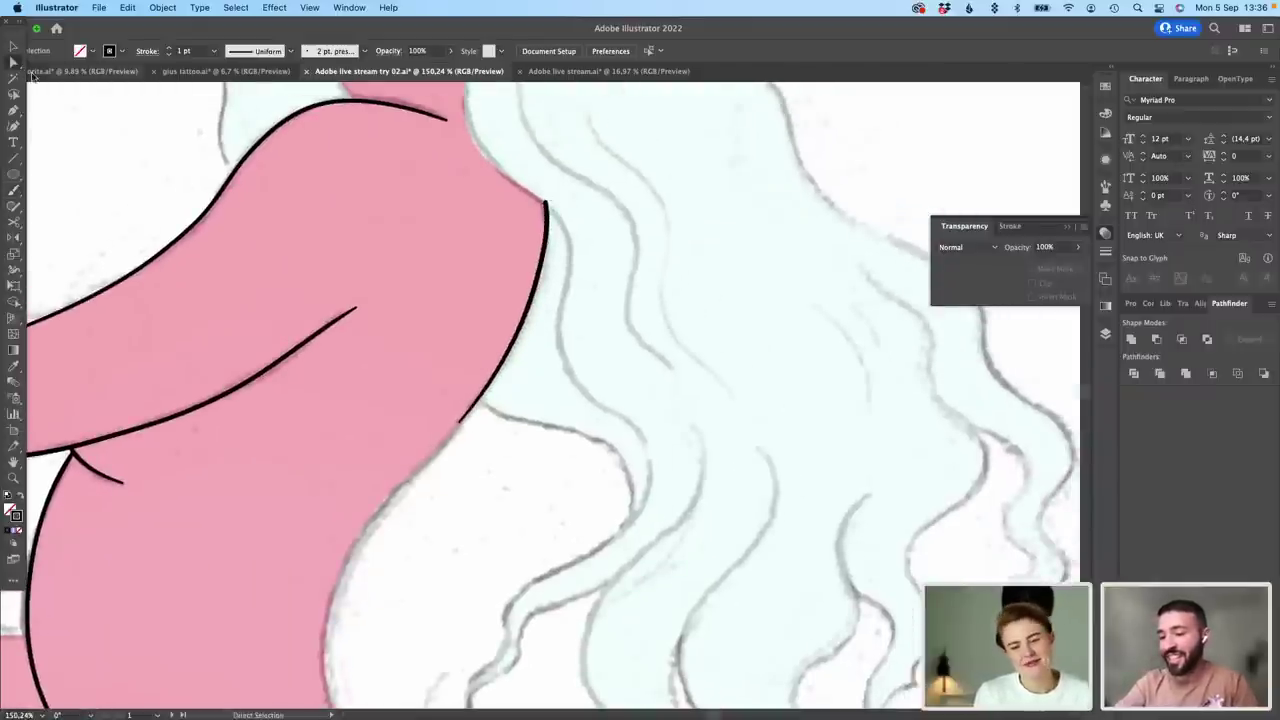
{"action": "left_click", "coordinate": [462, 420]}
{"action": "left_click", "coordinate": [480, 404]}
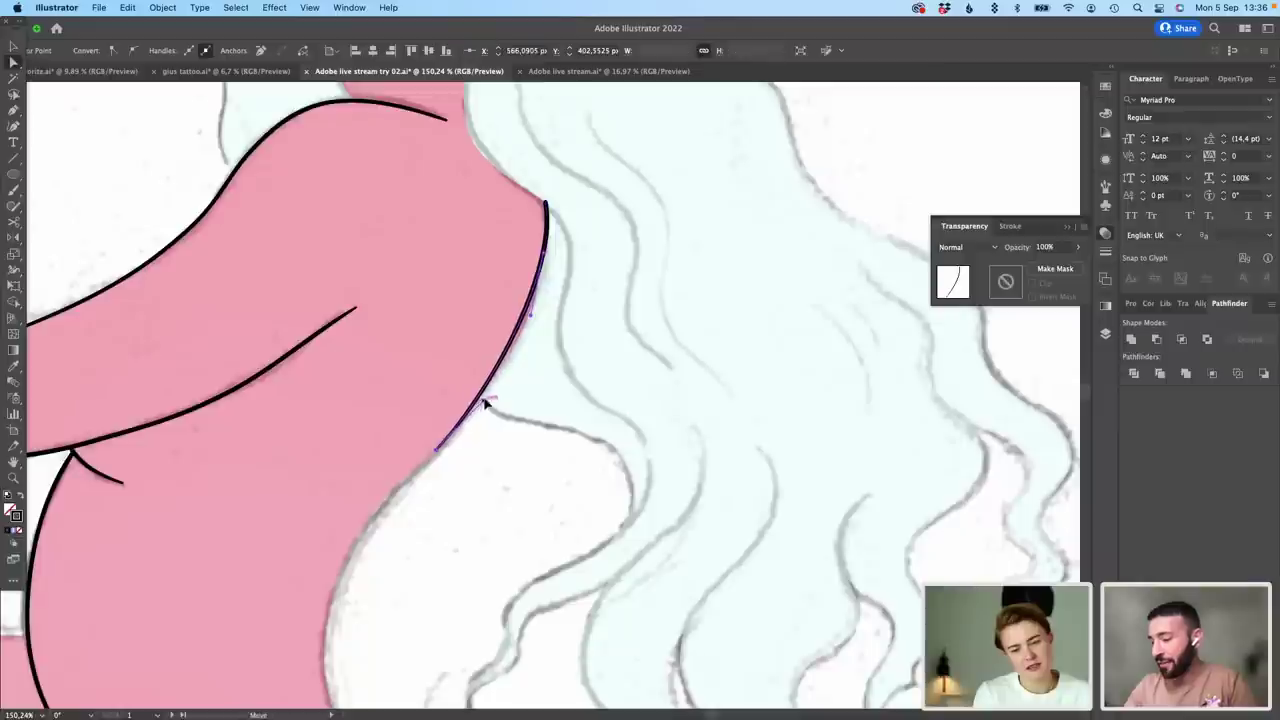
{"action": "scroll", "coordinate": [527, 392], "scroll_direction": "up", "scroll_amount": 3}
{"action": "scroll", "coordinate": [527, 392], "scroll_direction": "right", "scroll_amount": 3}
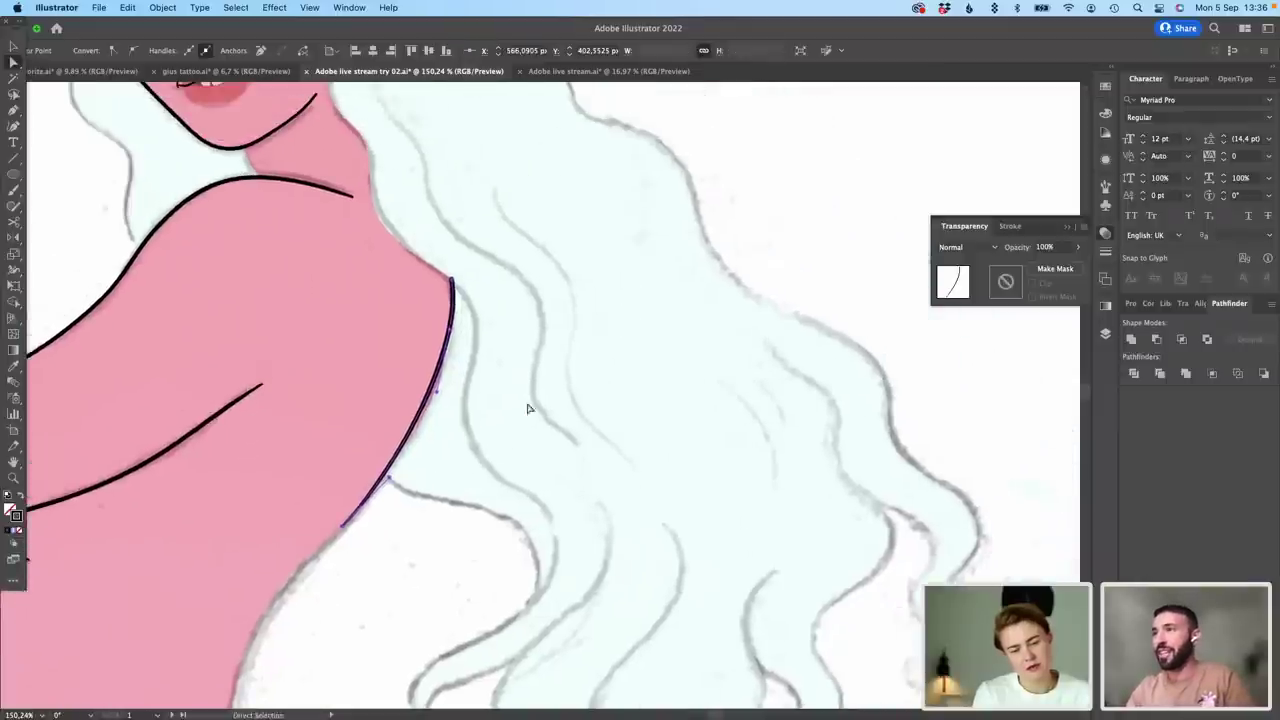
{"action": "left_click", "coordinate": [552, 402]}
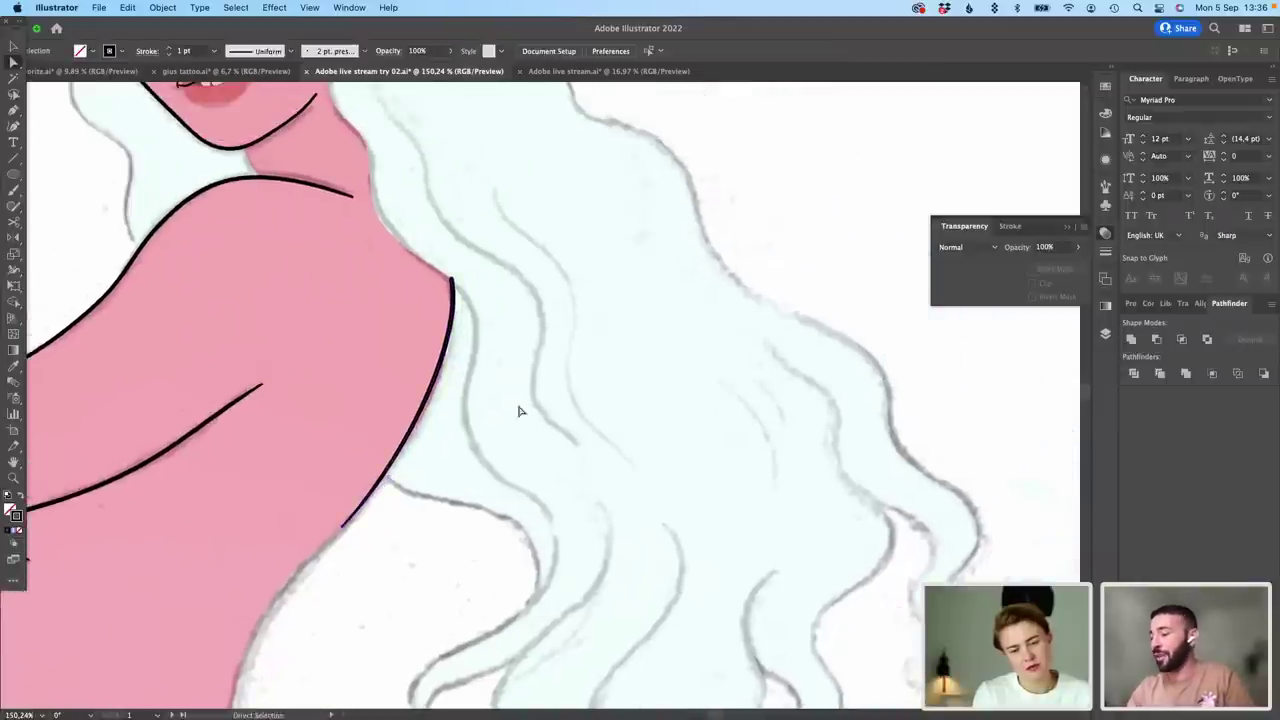
{"action": "left_click", "coordinate": [448, 293]}
{"action": "left_click", "coordinate": [452, 282]}
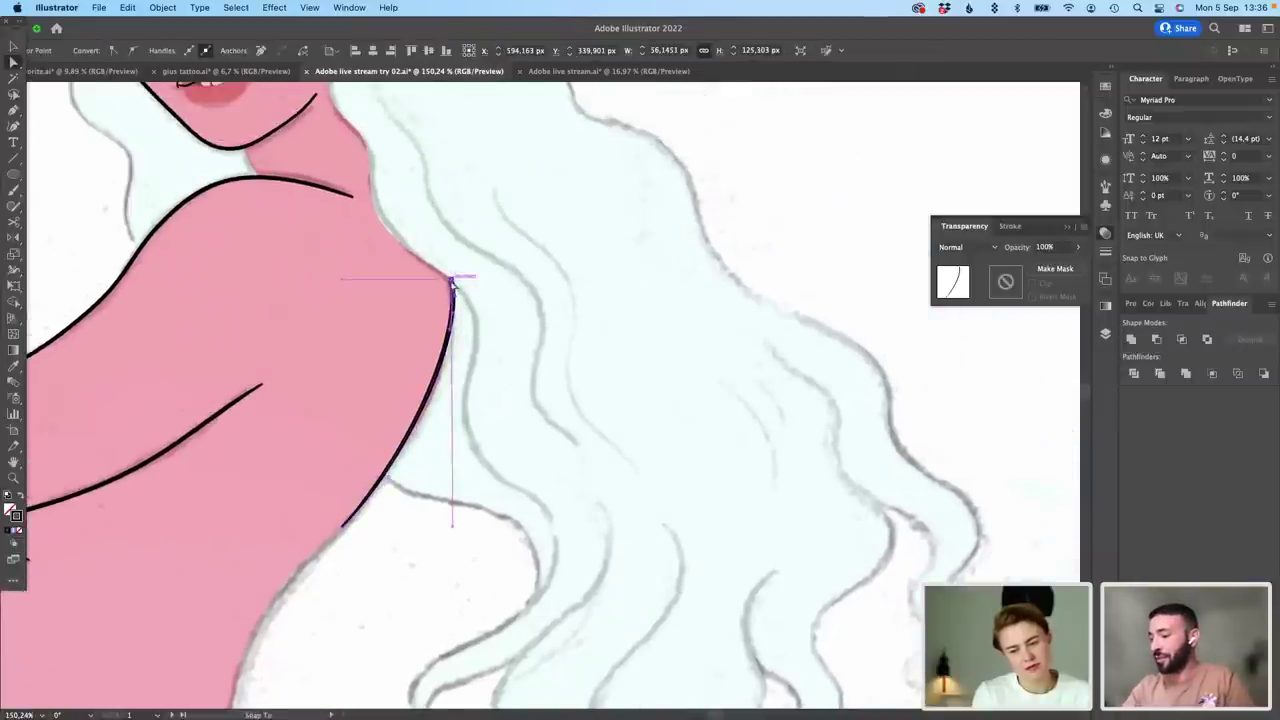
{"action": "left_click", "coordinate": [490, 324]}
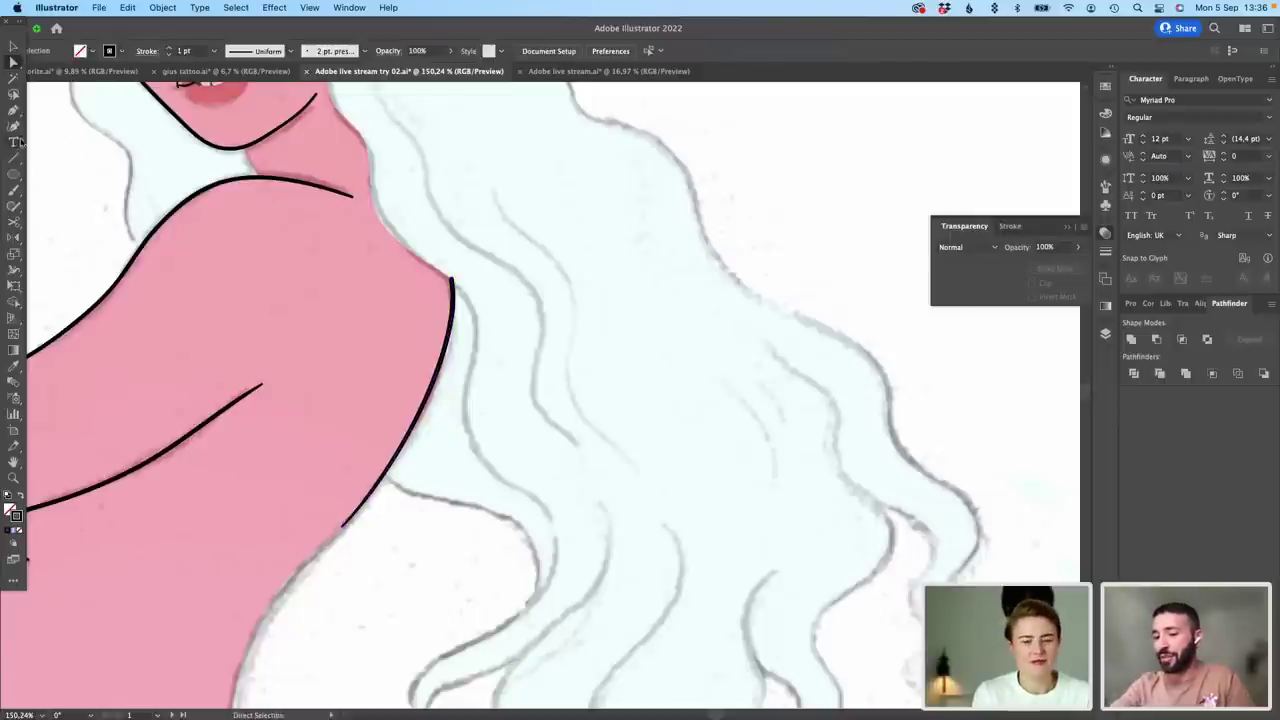
Step: Paint one black contour from the rear shoulder point along the neck up to the side of the face
{"action": "left_click", "coordinate": [14, 189]}
{"action": "scroll", "coordinate": [510, 400], "scroll_direction": "up", "scroll_amount": 3}
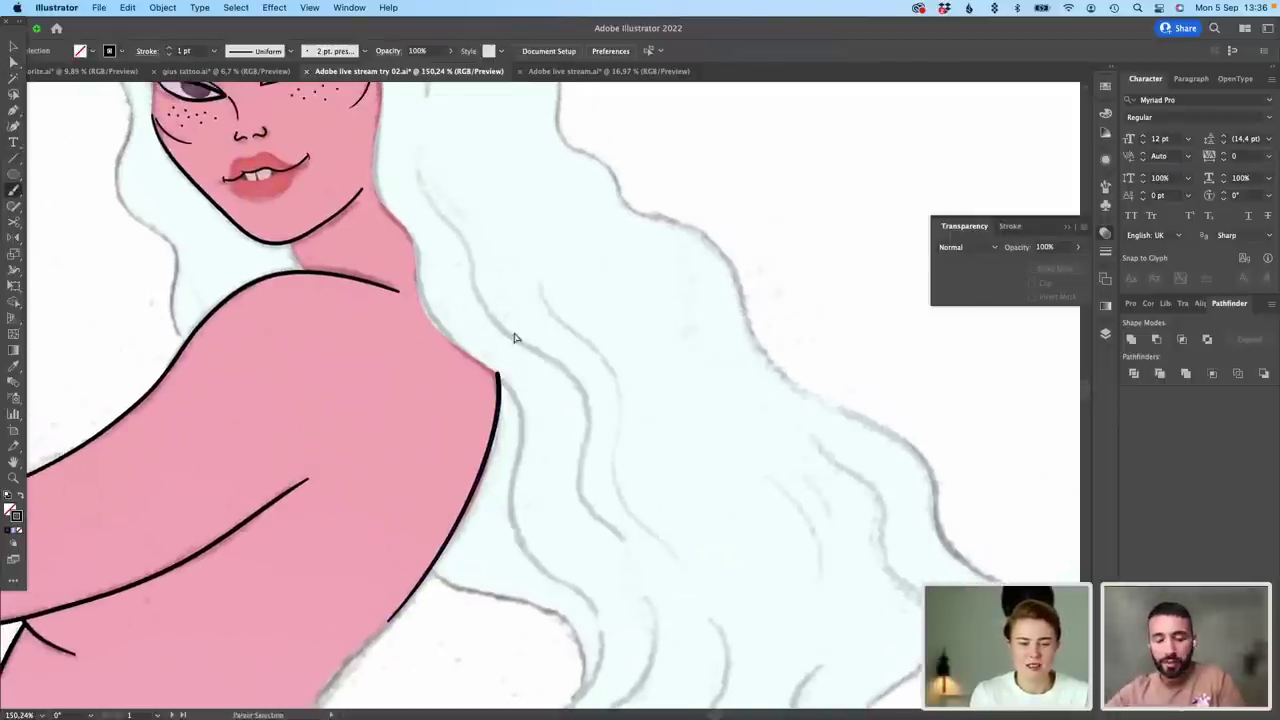
{"action": "scroll", "coordinate": [513, 338], "scroll_direction": "up", "scroll_amount": 3}
{"action": "mouse_move", "coordinate": [514, 508]}
{"action": "left_mouse_down"}
{"action": "mouse_move", "coordinate": [474, 425]}
{"action": "mouse_move", "coordinate": [422, 381]}
{"action": "mouse_move", "coordinate": [394, 286]}
{"action": "mouse_move", "coordinate": [366, 256]}
{"action": "mouse_move", "coordinate": [365, 202]}
{"action": "mouse_move", "coordinate": [394, 213]}
{"action": "mouse_move", "coordinate": [402, 190]}
{"action": "left_mouse_up"}
Step: Refine the neck and shoulder contour by adjusting its anchor points and handles at the bend below the jaw
{"action": "left_click", "coordinate": [14, 62]}
{"action": "scroll", "coordinate": [325, 192], "scroll_direction": "up", "scroll_amount": 3}
{"action": "left_click_drag", "start_coordinate": [388, 280], "coordinate": [392, 283]}
{"action": "left_click", "coordinate": [418, 345]}
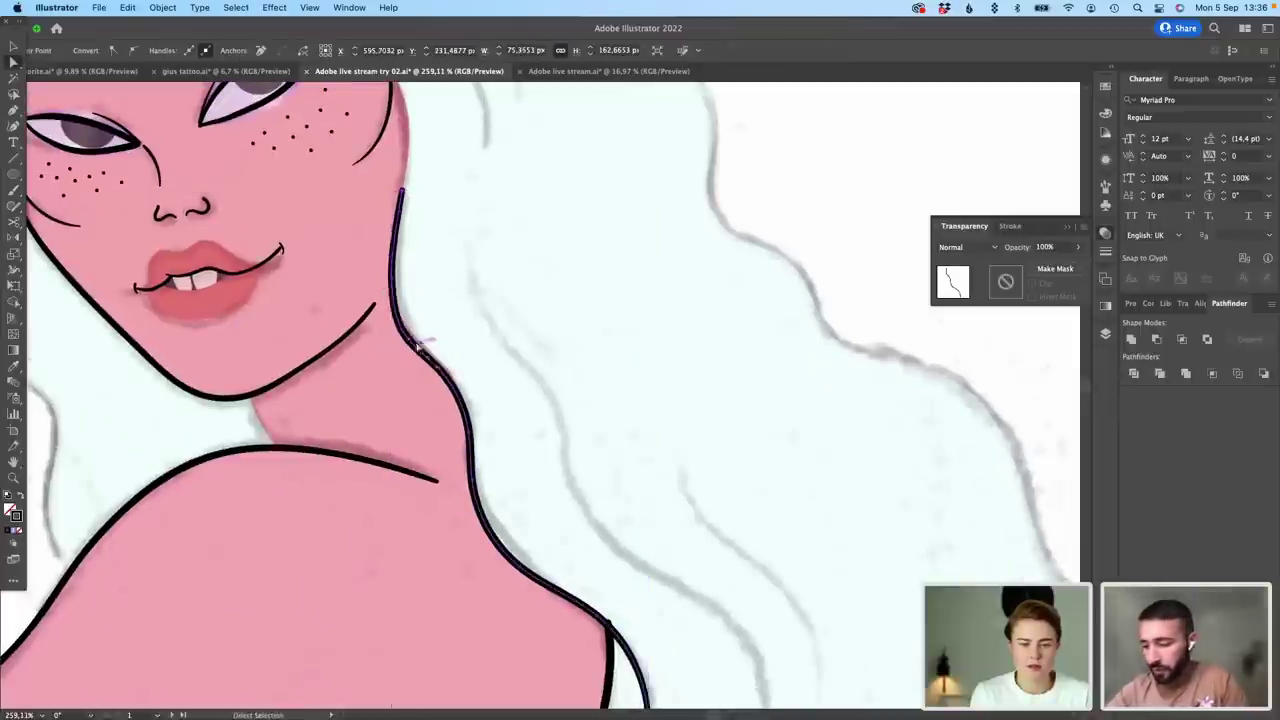
{"action": "scroll", "coordinate": [418, 345], "scroll_direction": "up", "scroll_amount": 2}
{"action": "left_click", "coordinate": [468, 401]}
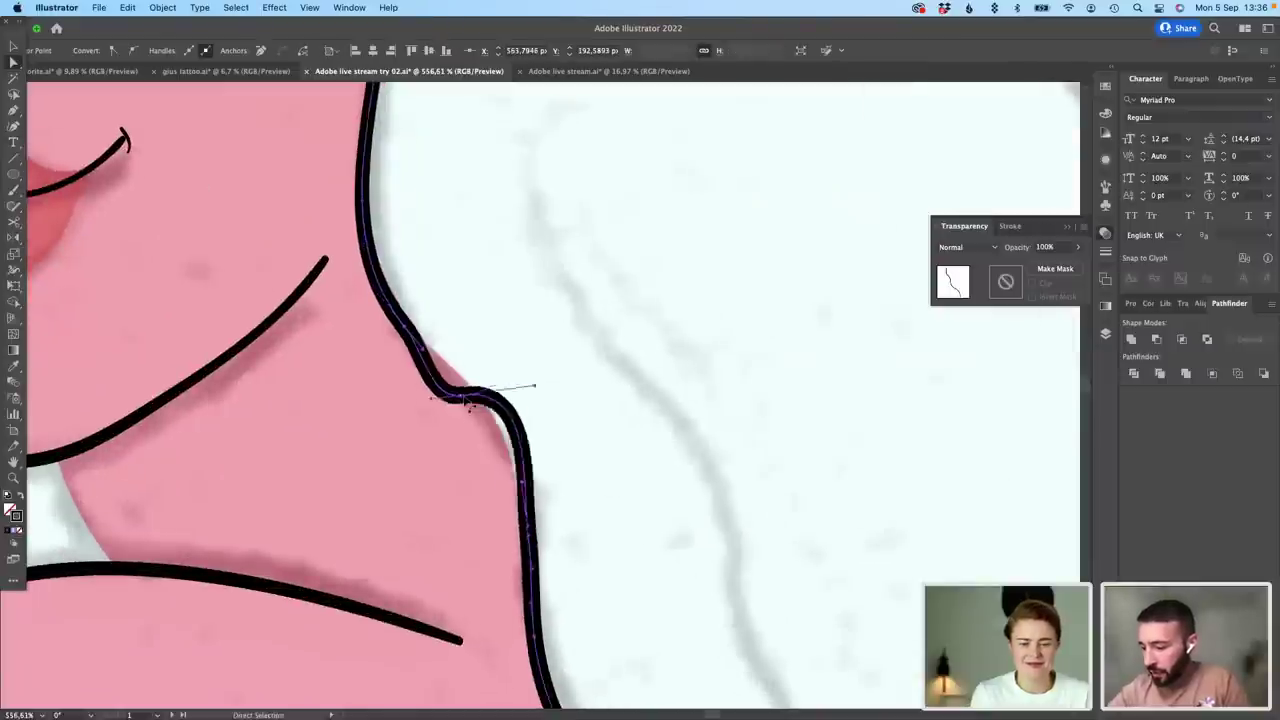
{"action": "left_click_drag", "start_coordinate": [535, 385], "coordinate": [466, 391]}
{"action": "left_click", "coordinate": [463, 440]}
Step: Examine the outlined mermaid up close and against the whole illustration
{"action": "scroll", "coordinate": [463, 440], "scroll_direction": "down", "scroll_amount": 5}
{"action": "left_click_drag", "start_coordinate": [563, 383], "coordinate": [549, 291]}
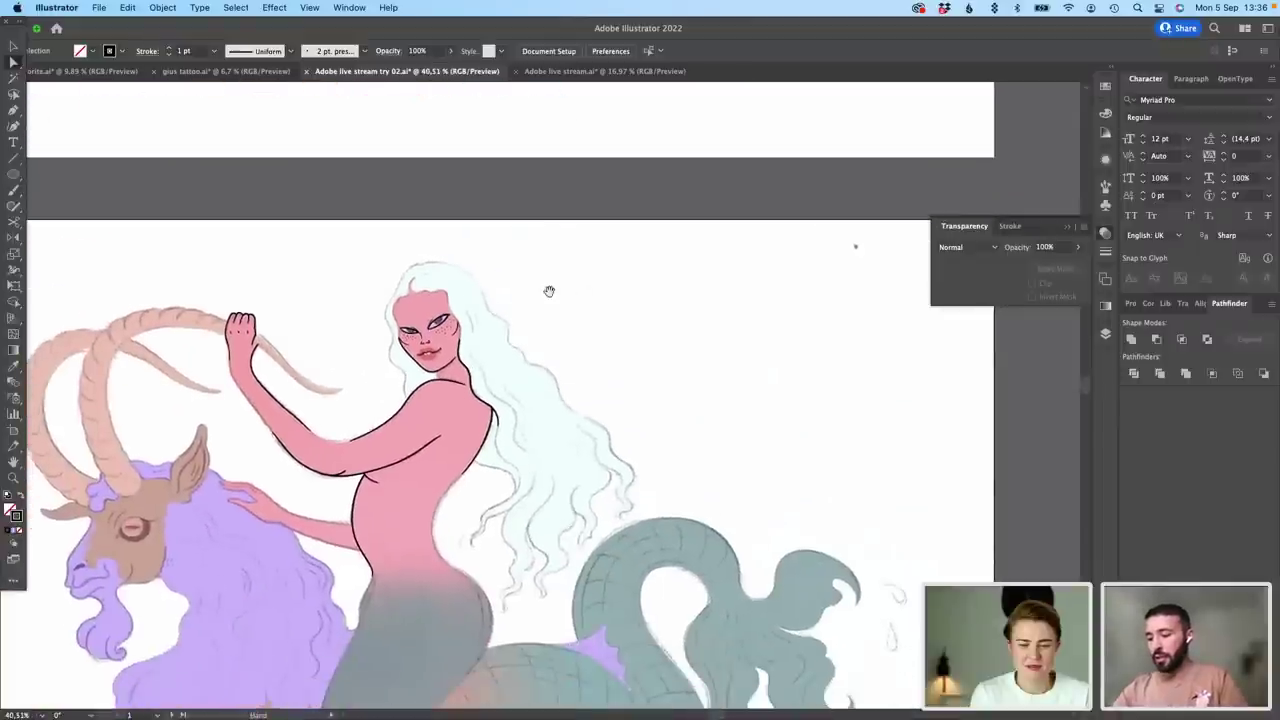
{"action": "key", "text": "v"}
{"action": "scroll", "coordinate": [363, 468], "scroll_direction": "up", "scroll_amount": 3}
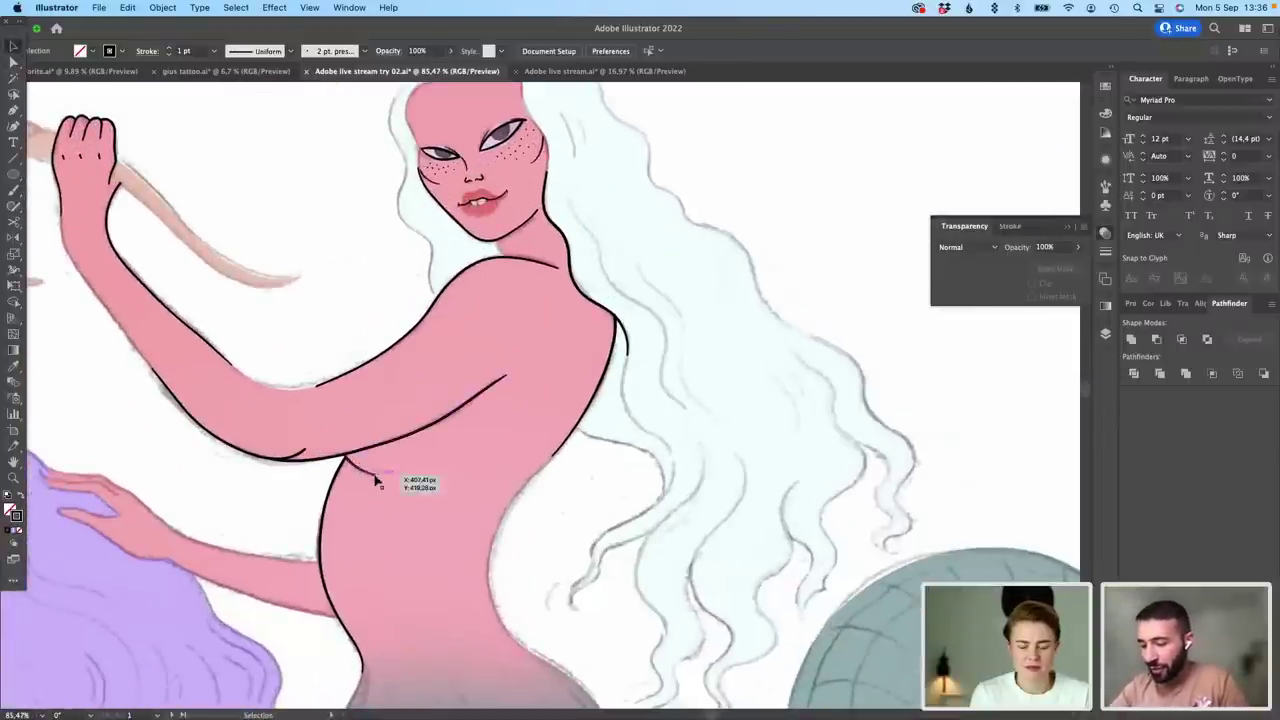
{"action": "scroll", "coordinate": [386, 460], "scroll_direction": "up", "scroll_amount": 3}
{"action": "scroll", "coordinate": [483, 388], "scroll_direction": "down", "scroll_amount": 5}
{"action": "scroll", "coordinate": [483, 388], "scroll_direction": "down", "scroll_amount": 4}
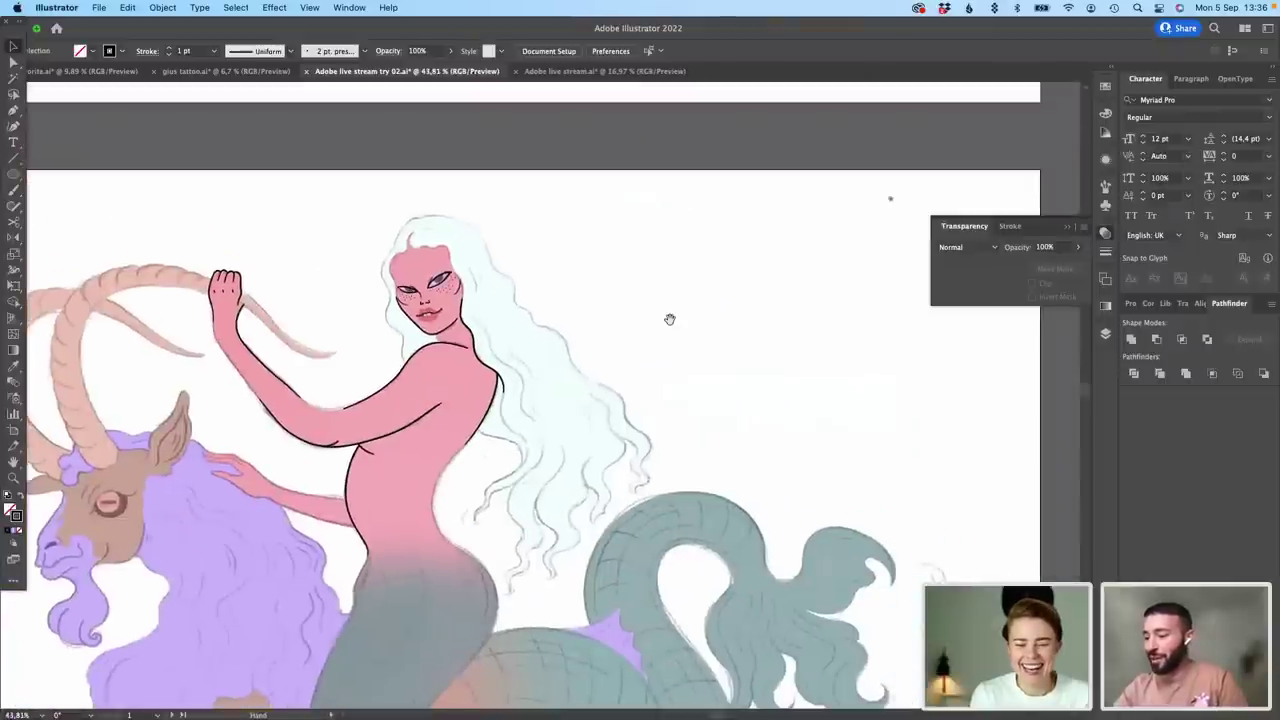
{"action": "scroll", "coordinate": [829, 403], "scroll_direction": "down", "scroll_amount": 4}
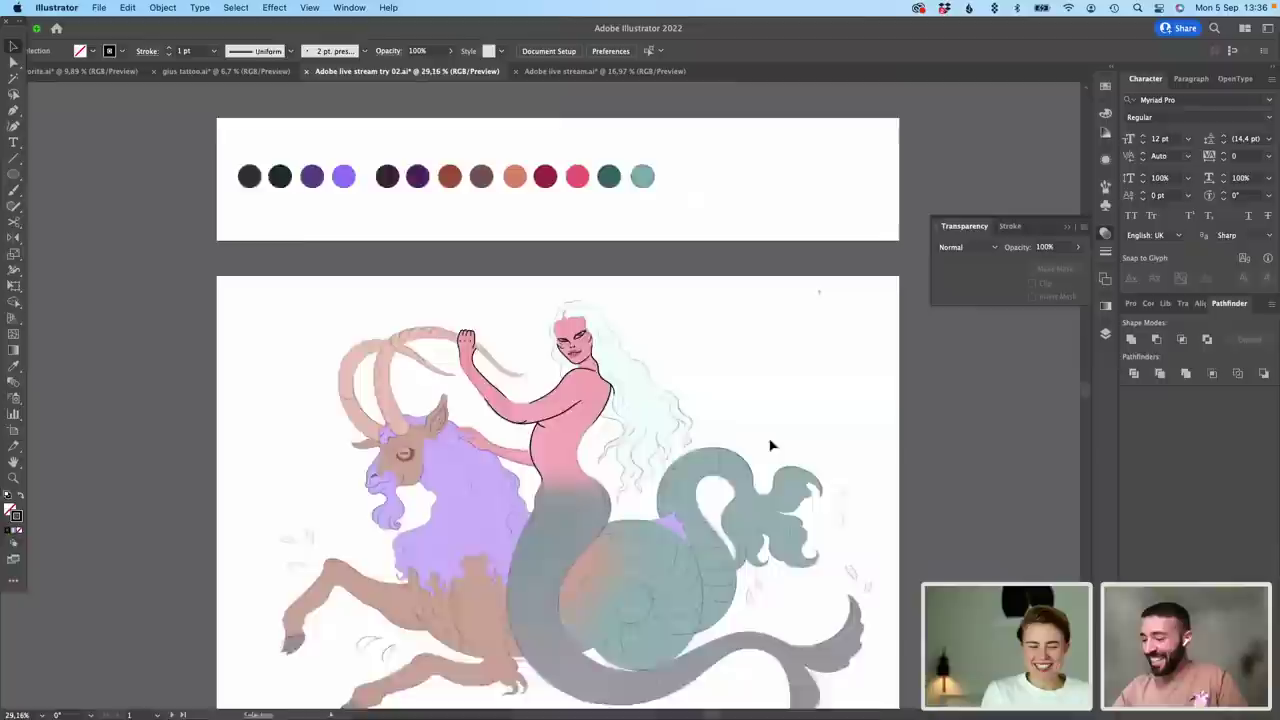
Step: Unlock the 02_main solids-main layer, select the illustration's artwork and raise its opacity to 100%
{"action": "left_click", "coordinate": [1107, 335]}
{"action": "scroll", "coordinate": [1076, 397], "scroll_direction": "down", "scroll_amount": 3}
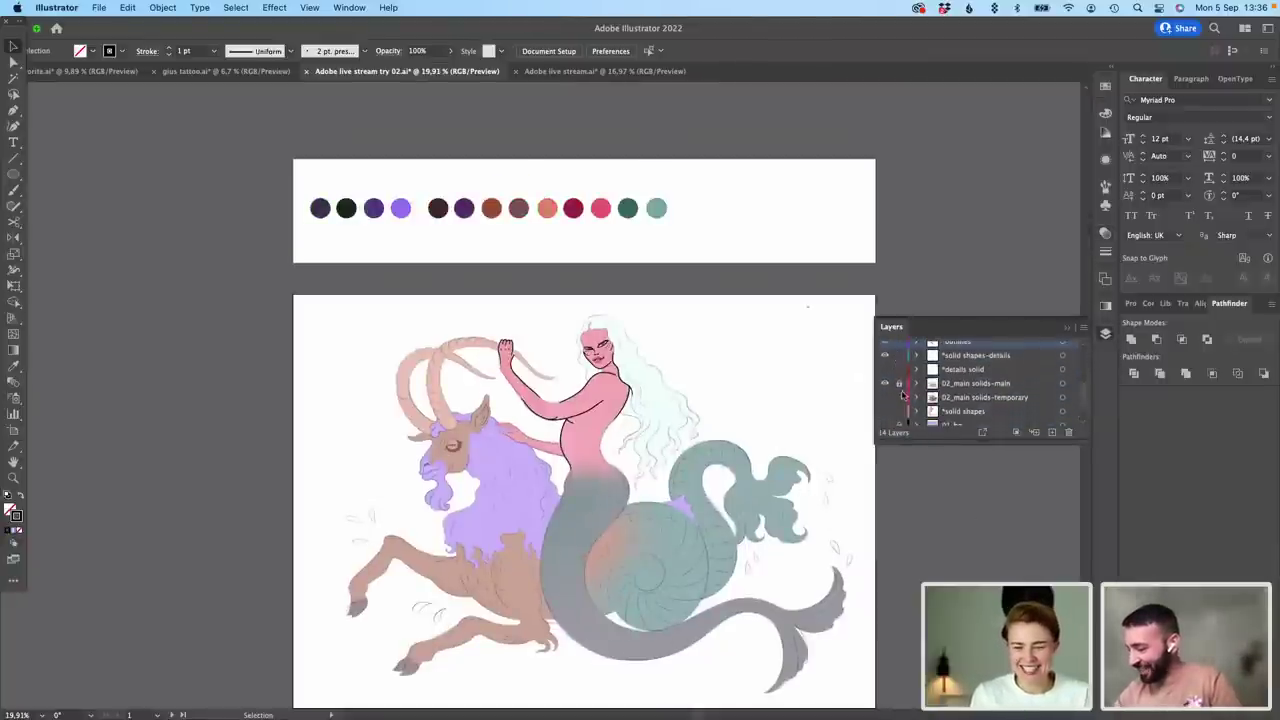
{"action": "scroll", "coordinate": [834, 483], "scroll_direction": "down", "scroll_amount": 2}
{"action": "scroll", "coordinate": [834, 483], "scroll_direction": "right", "scroll_amount": 2}
{"action": "left_click_drag", "start_coordinate": [785, 635], "coordinate": [157, 194]}
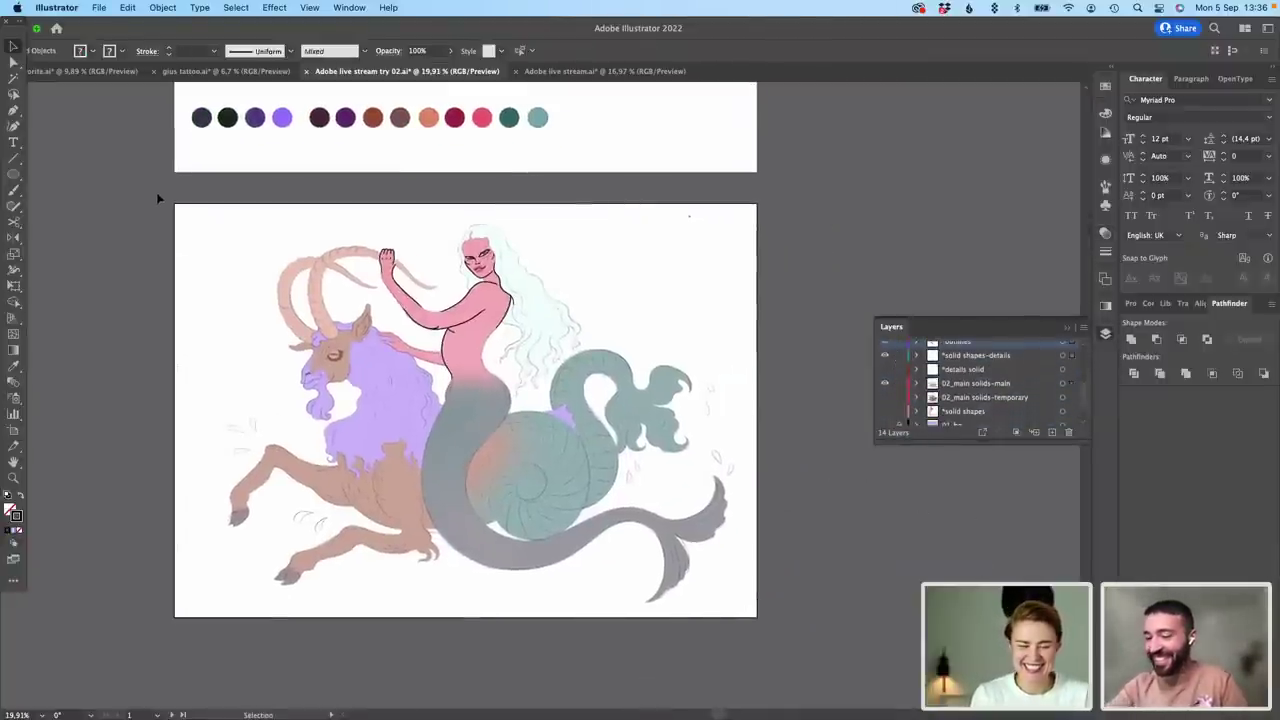
{"action": "left_click", "coordinate": [1106, 234]}
{"action": "left_click", "coordinate": [1077, 247]}
{"action": "left_click_drag", "start_coordinate": [1028, 263], "coordinate": [1098, 264]}
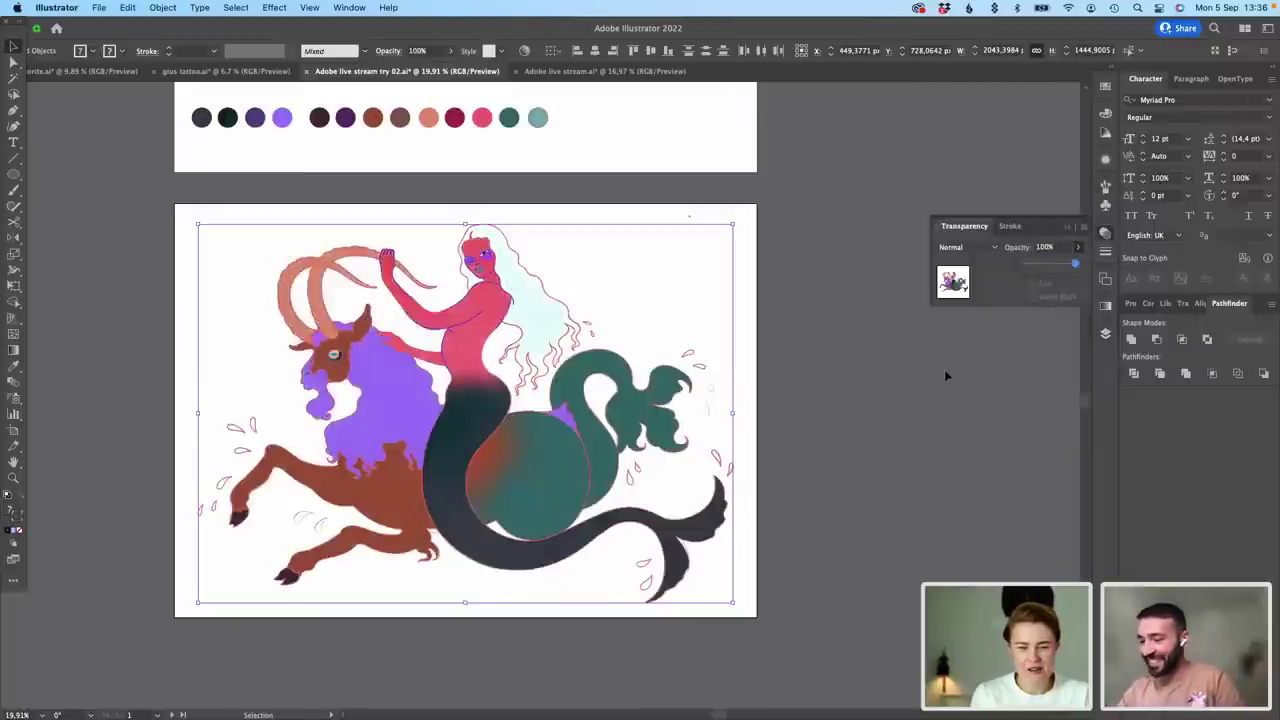
{"action": "left_click", "coordinate": [946, 376]}
Step: Toggle the visibility of the 02_main solids-temporary layer and lock it together with 02_main solids-main
{"action": "scroll", "coordinate": [677, 280], "scroll_direction": "up", "scroll_amount": 6}
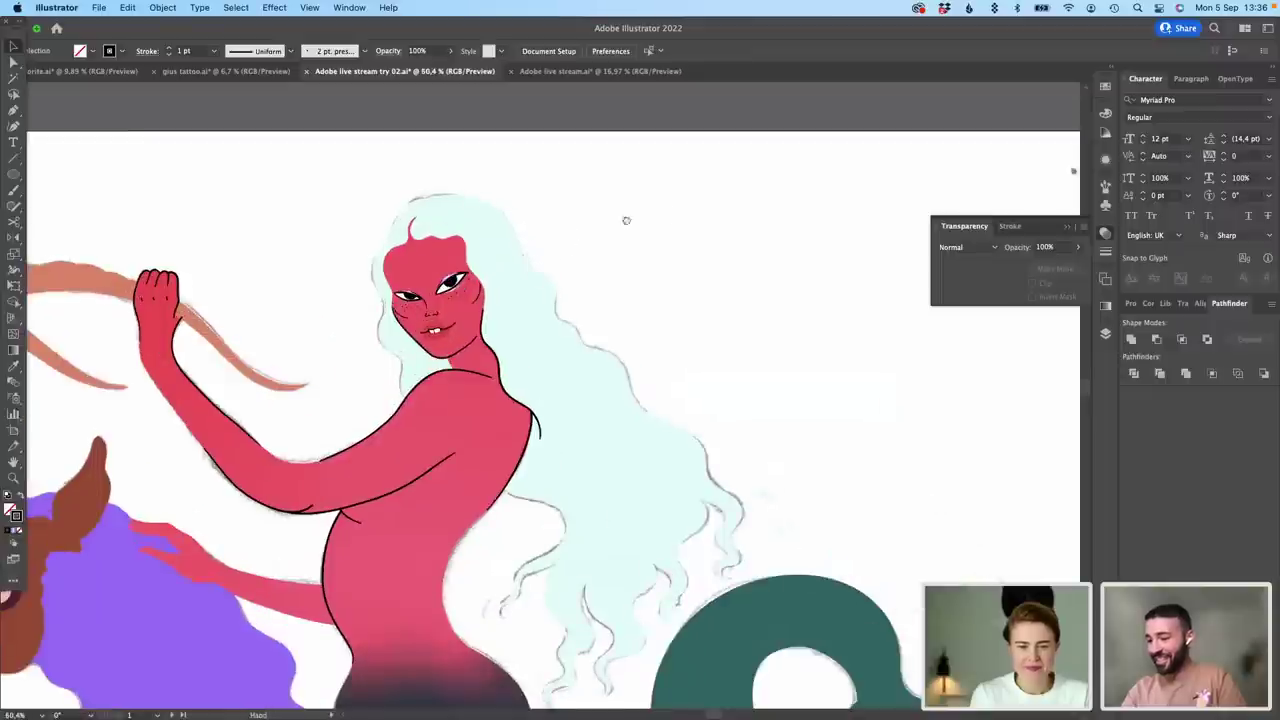
{"action": "left_click_drag", "start_coordinate": [626, 220], "coordinate": [692, 190]}
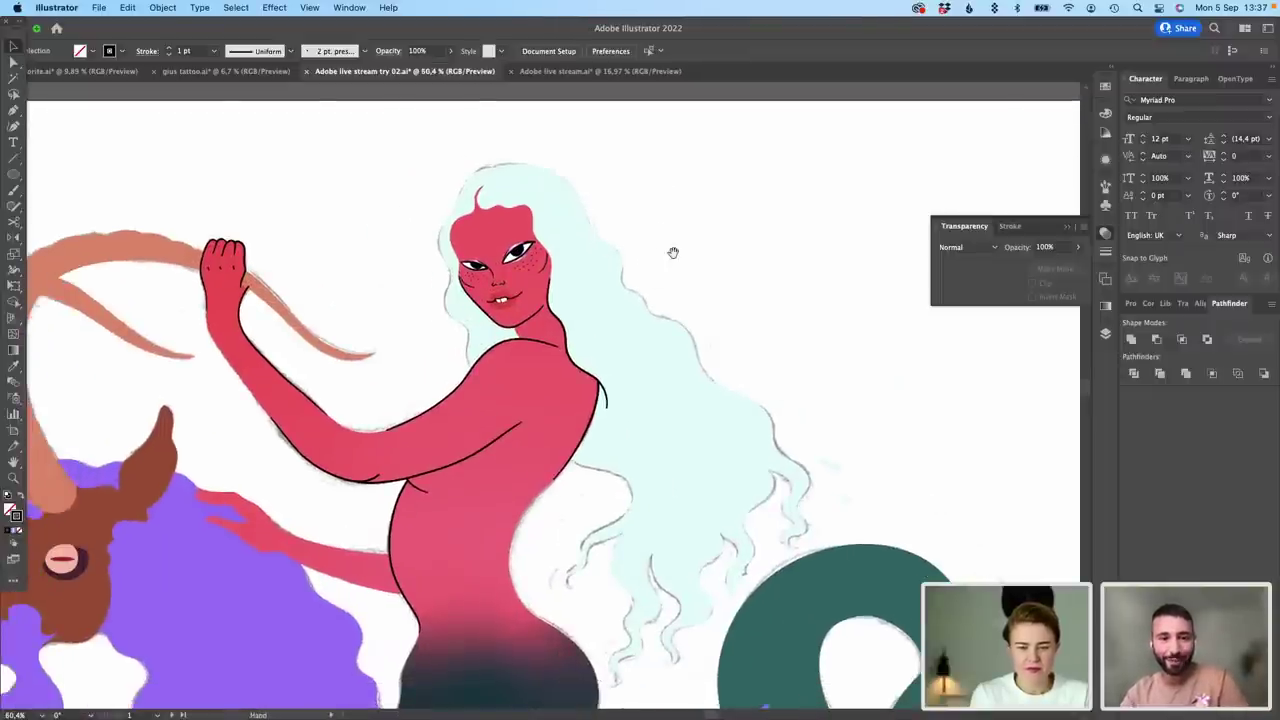
{"action": "left_click_drag", "start_coordinate": [673, 252], "coordinate": [704, 225]}
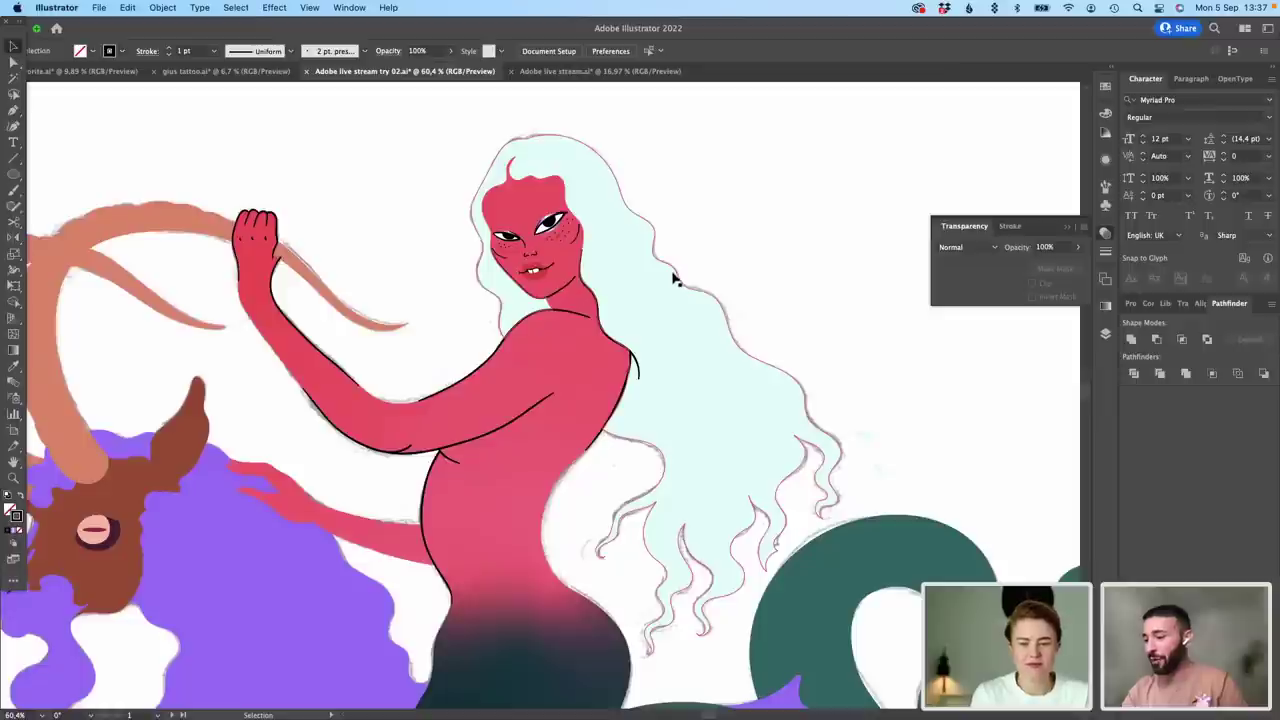
{"action": "left_click", "coordinate": [1105, 333]}
{"action": "left_click_drag", "start_coordinate": [1086, 362], "coordinate": [1087, 408]}
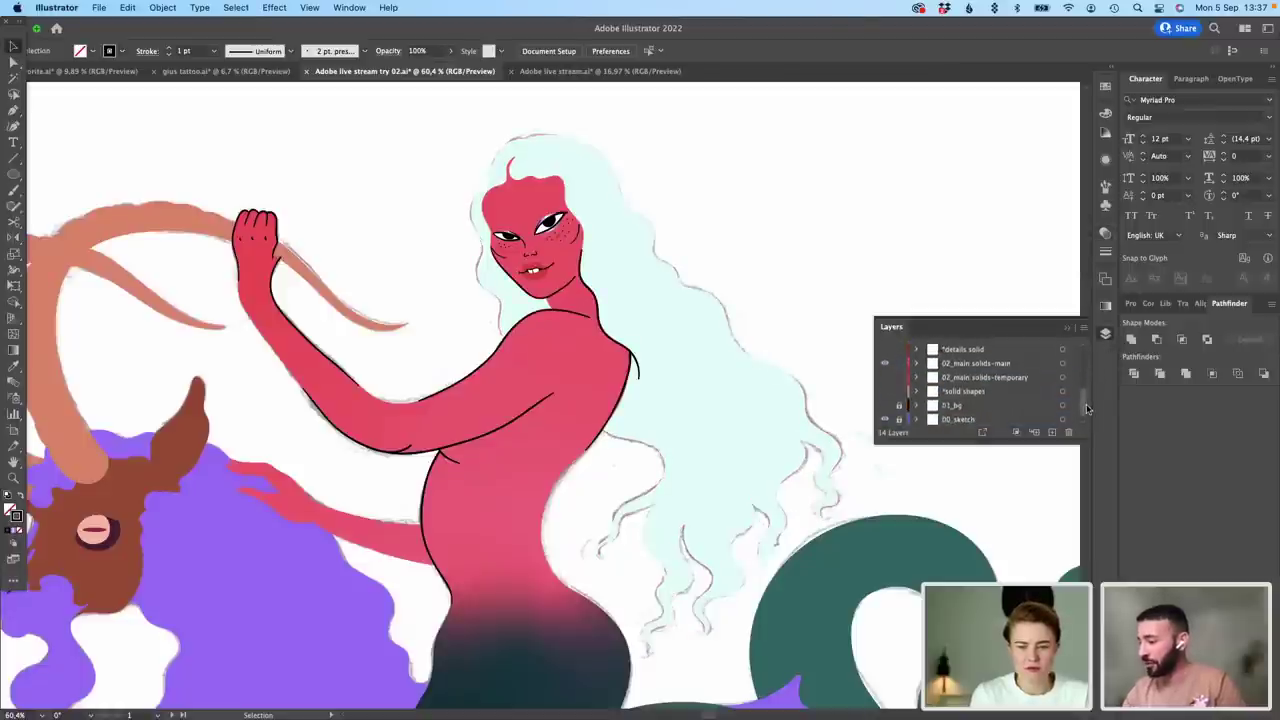
{"action": "left_click", "coordinate": [885, 376]}
{"action": "left_click", "coordinate": [884, 391]}
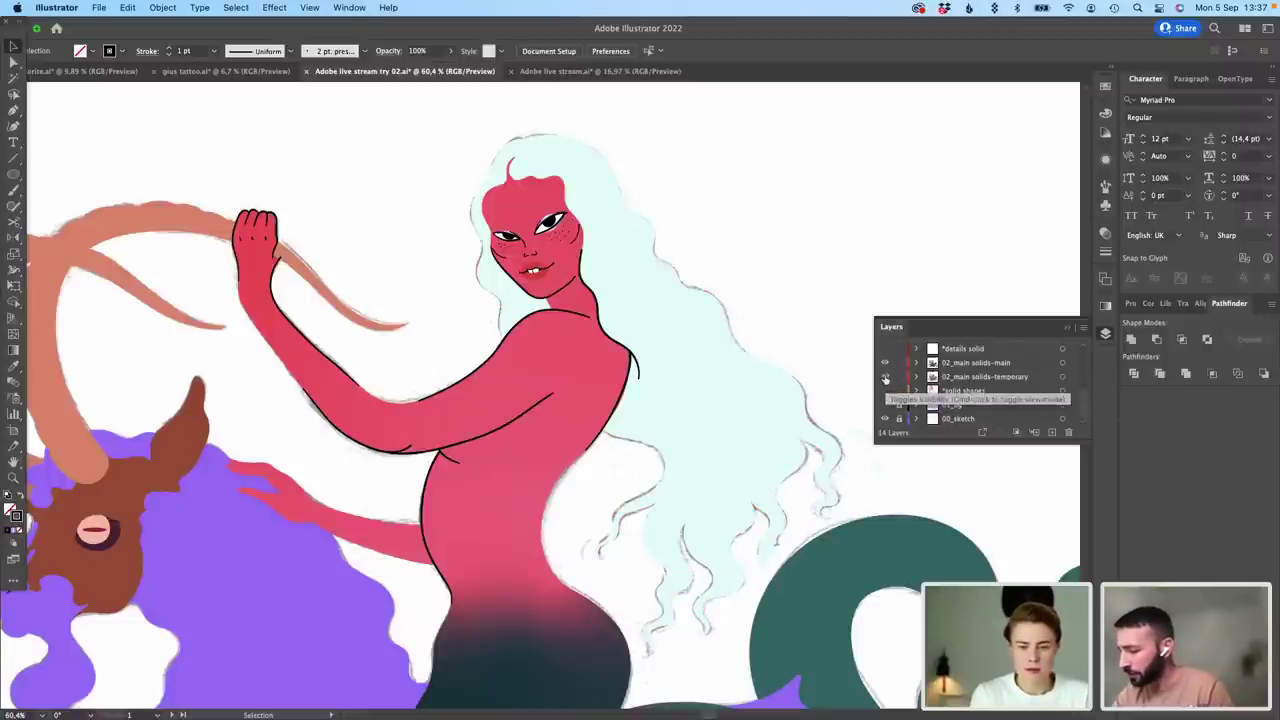
{"action": "left_click", "coordinate": [899, 376]}
{"action": "left_click", "coordinate": [899, 363]}
{"action": "scroll", "coordinate": [1060, 392], "scroll_direction": "up", "scroll_amount": 3}
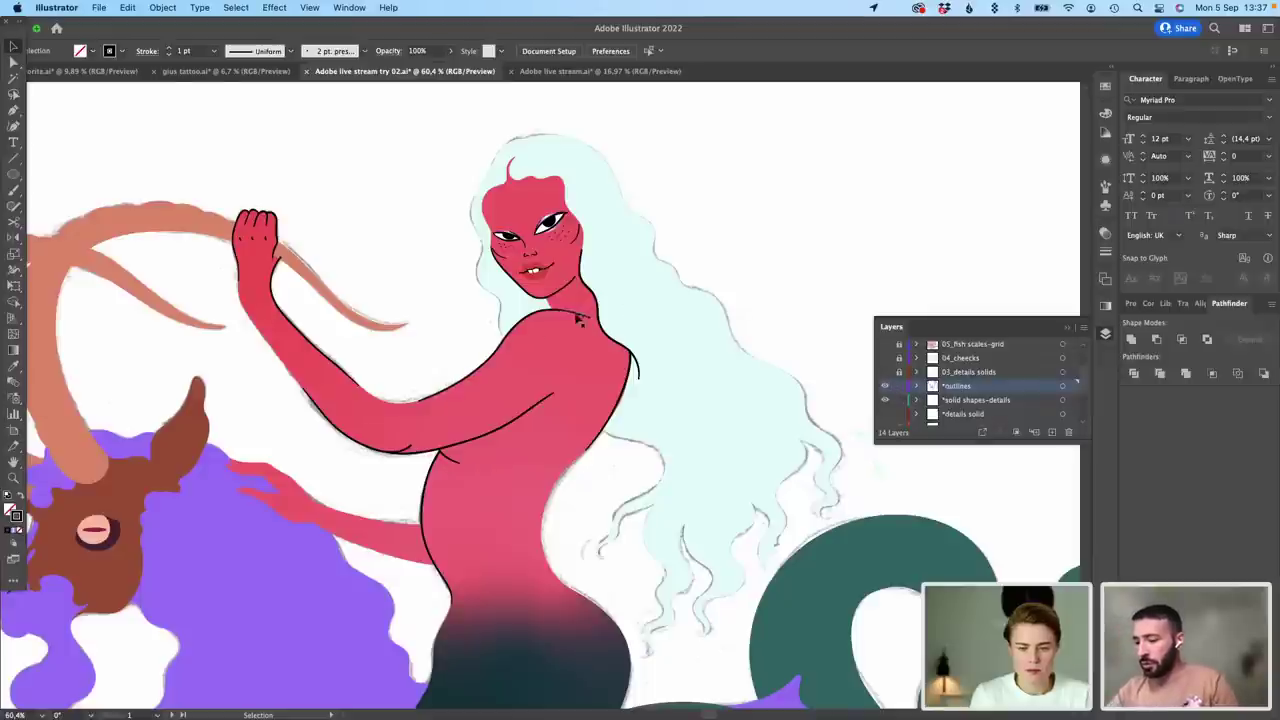
Step: Recolour the stroke of the shoulder and upper arm outline with the dark crimson swatch
{"action": "left_click", "coordinate": [514, 327]}
{"action": "scroll", "coordinate": [570, 340], "scroll_direction": "up", "scroll_amount": 5}
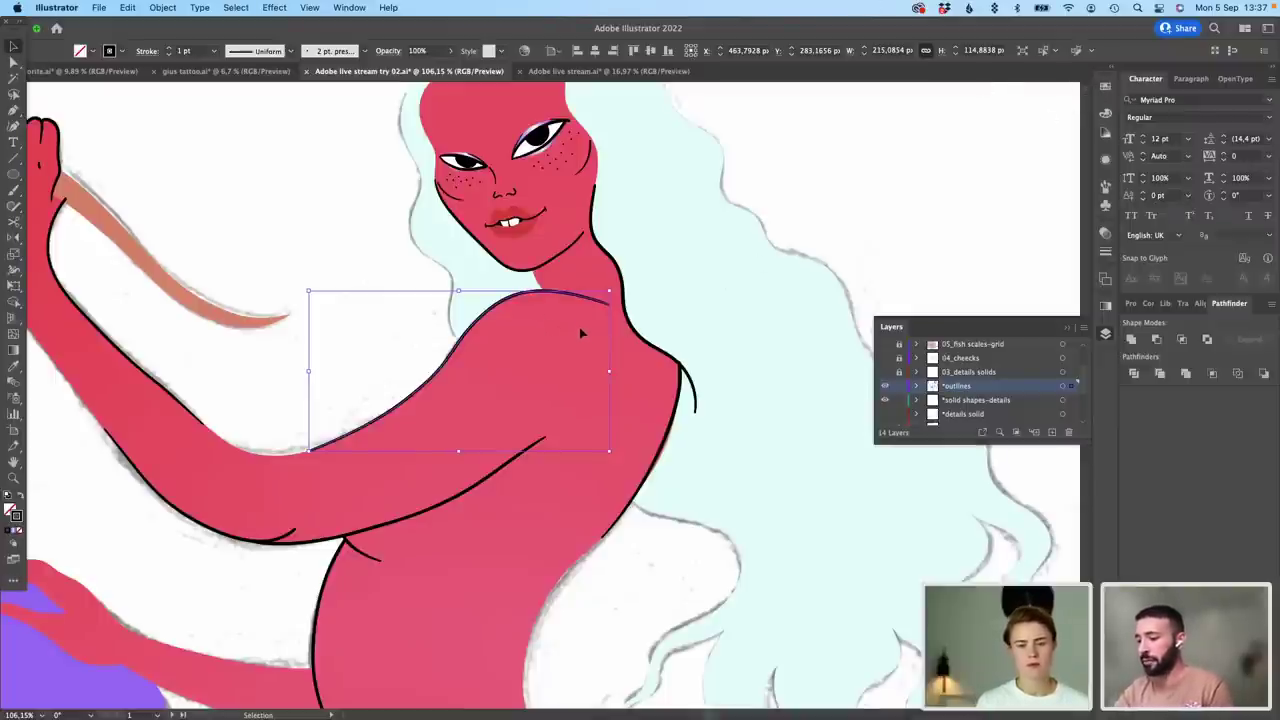
{"action": "left_click", "coordinate": [1106, 86]}
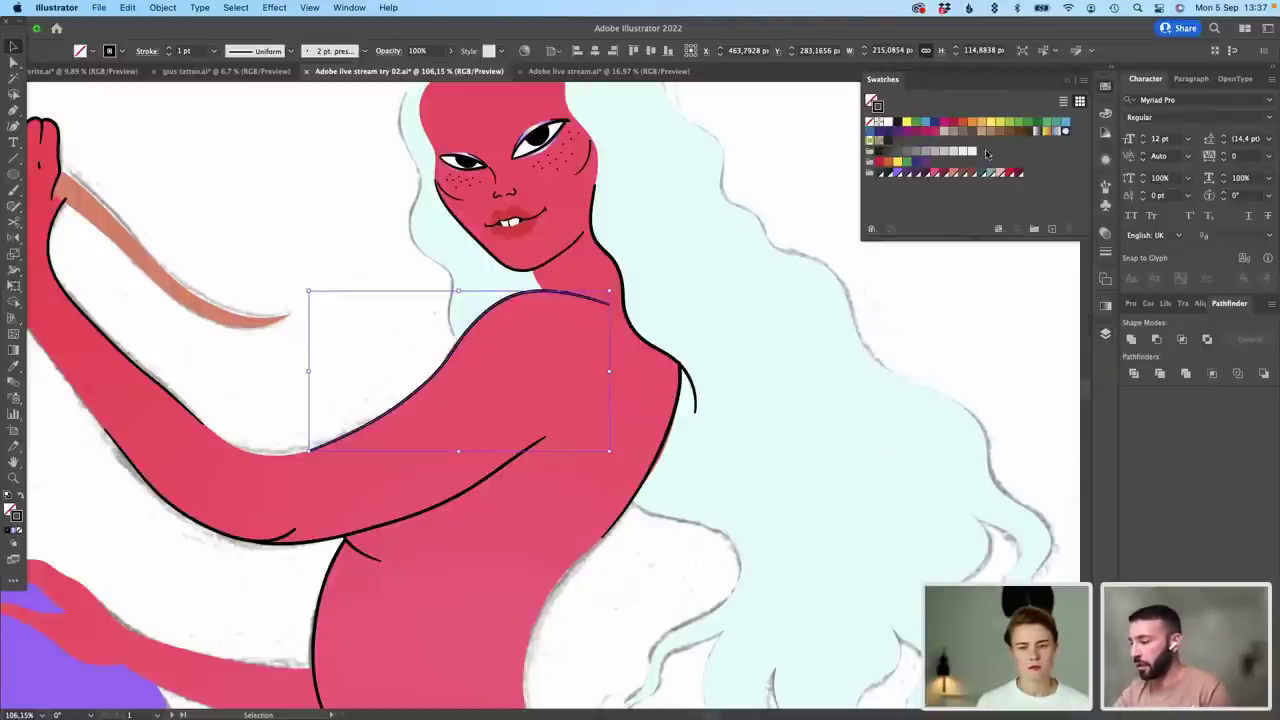
{"action": "left_click", "coordinate": [945, 173]}
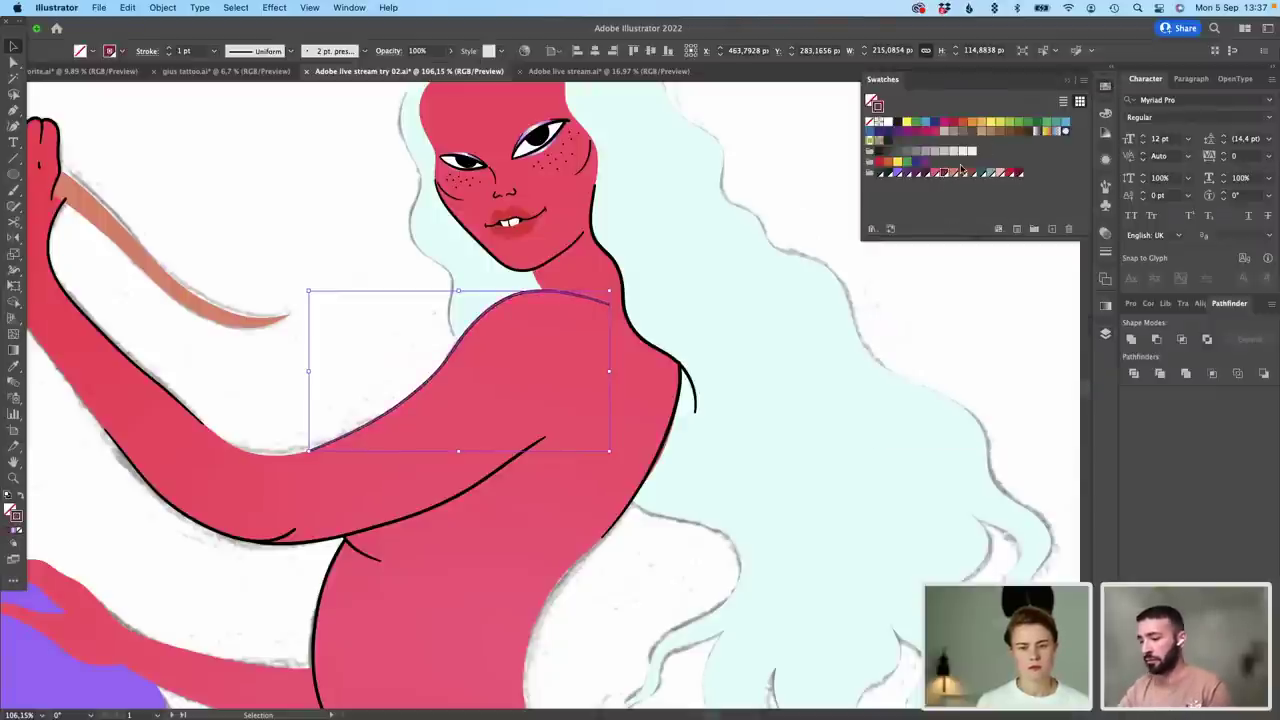
{"action": "left_click", "coordinate": [909, 295]}
Step: Apply the same dark crimson stroke to the remaining arm, hand, torso, neck and back outlines
{"action": "scroll", "coordinate": [708, 462], "scroll_direction": "down", "scroll_amount": 4}
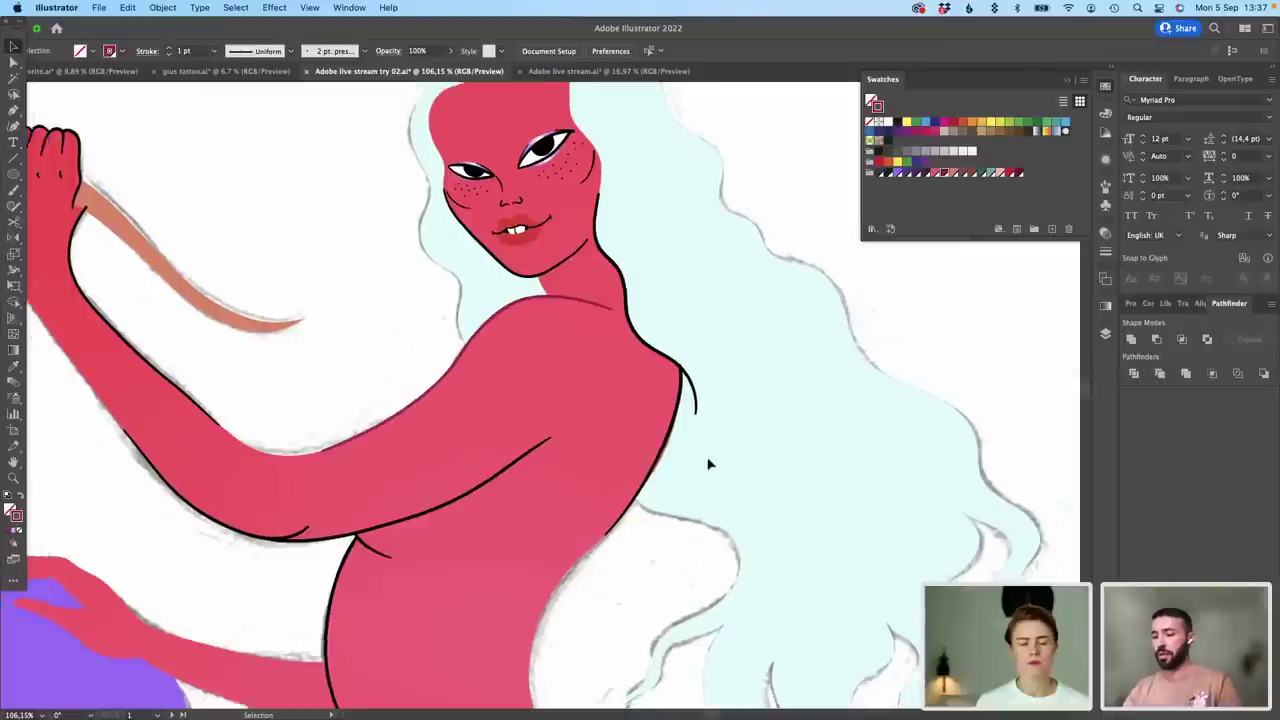
{"action": "left_click", "coordinate": [337, 391]}
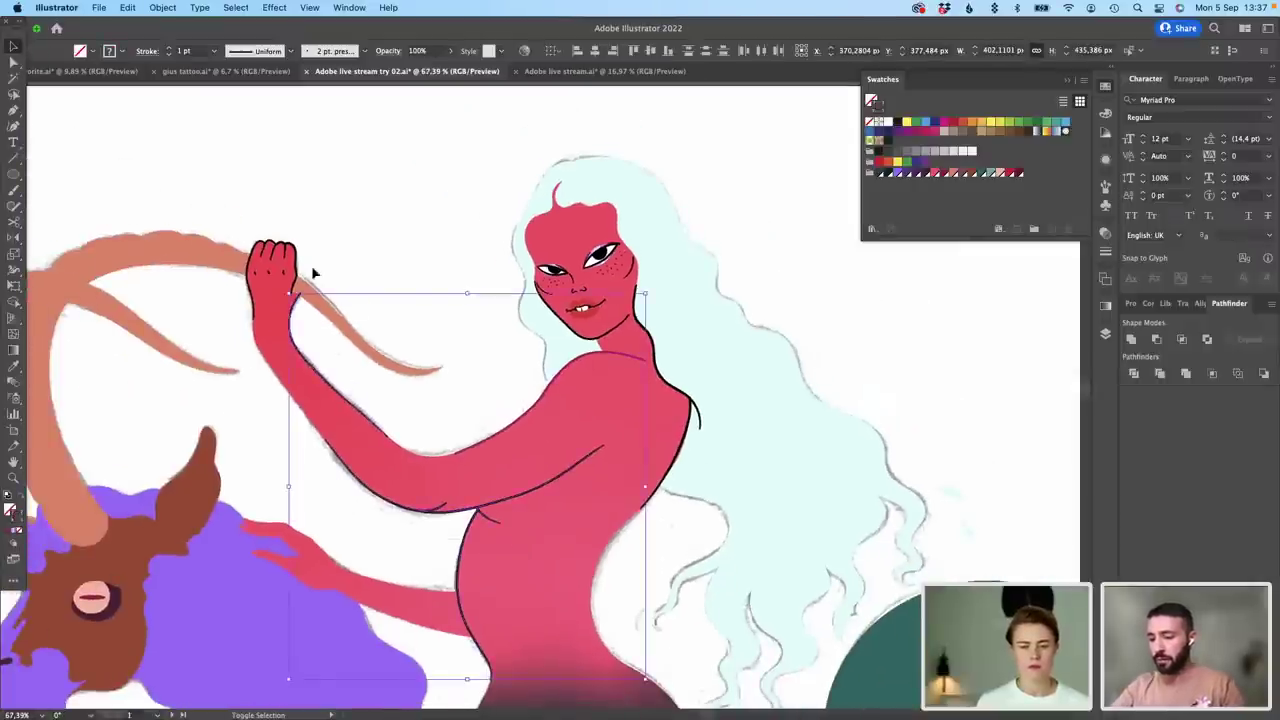
{"action": "left_click", "coordinate": [268, 262], "text": "shift"}
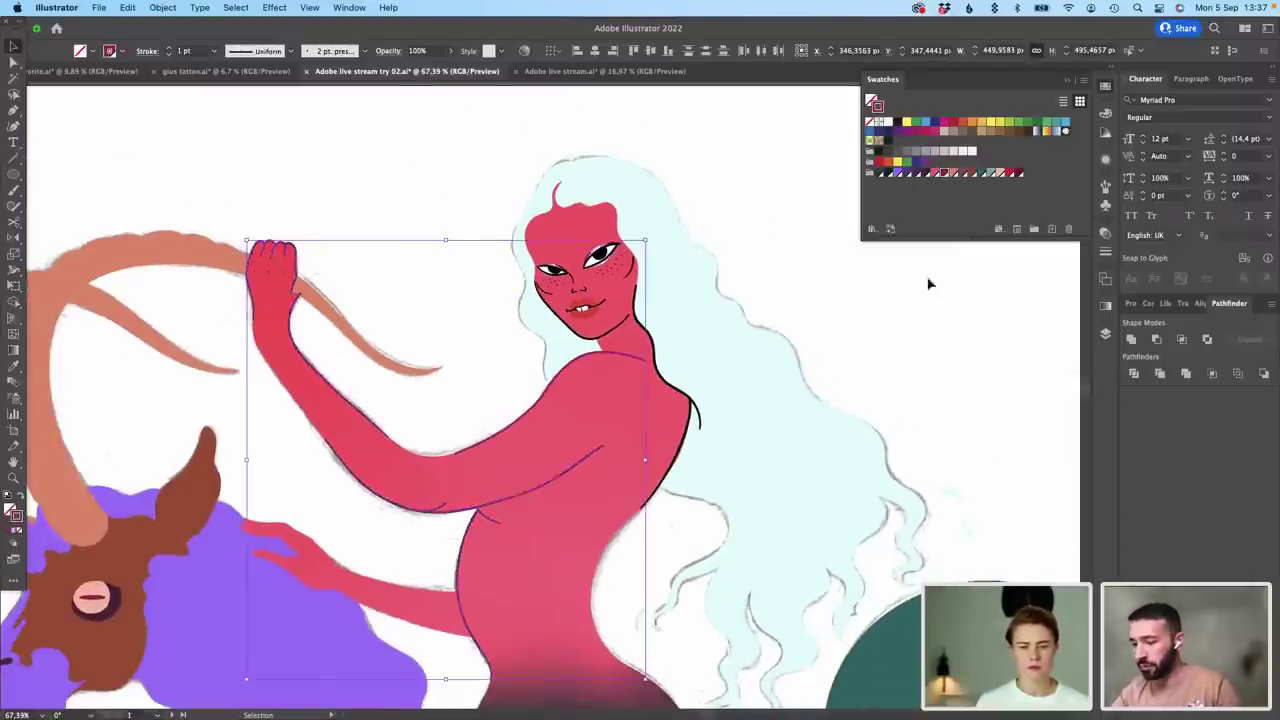
{"action": "left_click", "coordinate": [843, 337]}
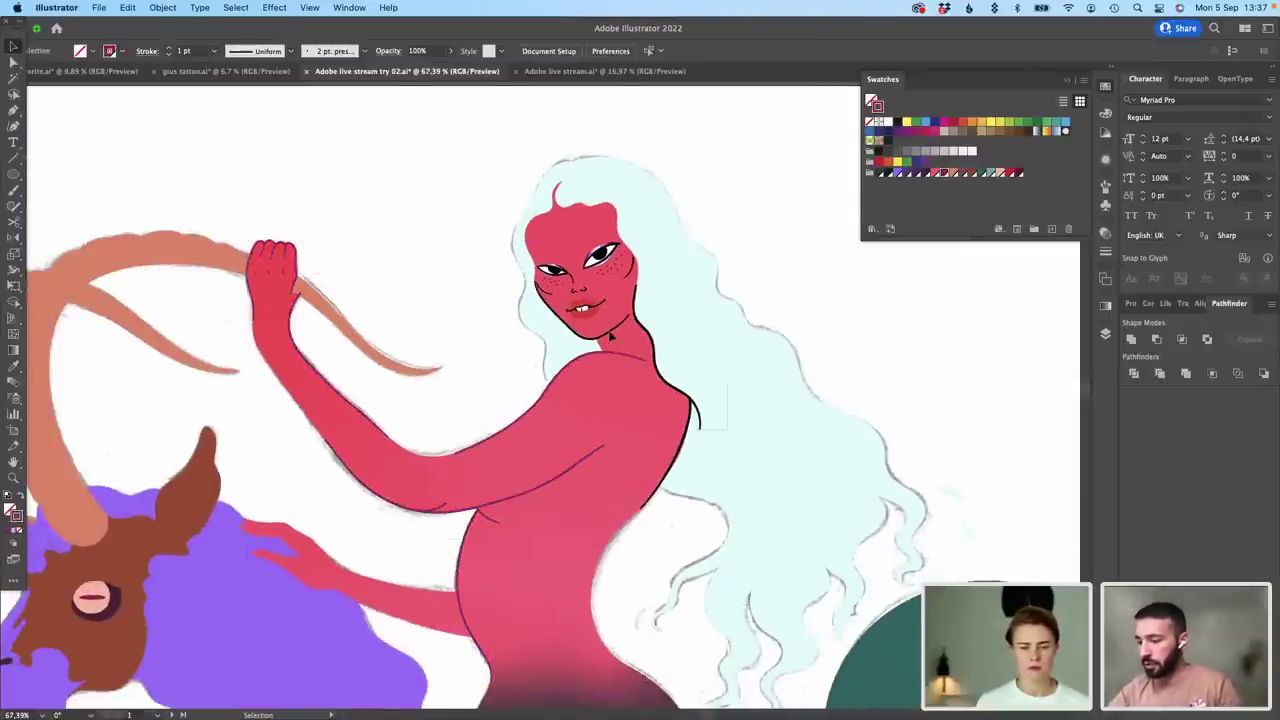
{"action": "left_click", "coordinate": [695, 415]}
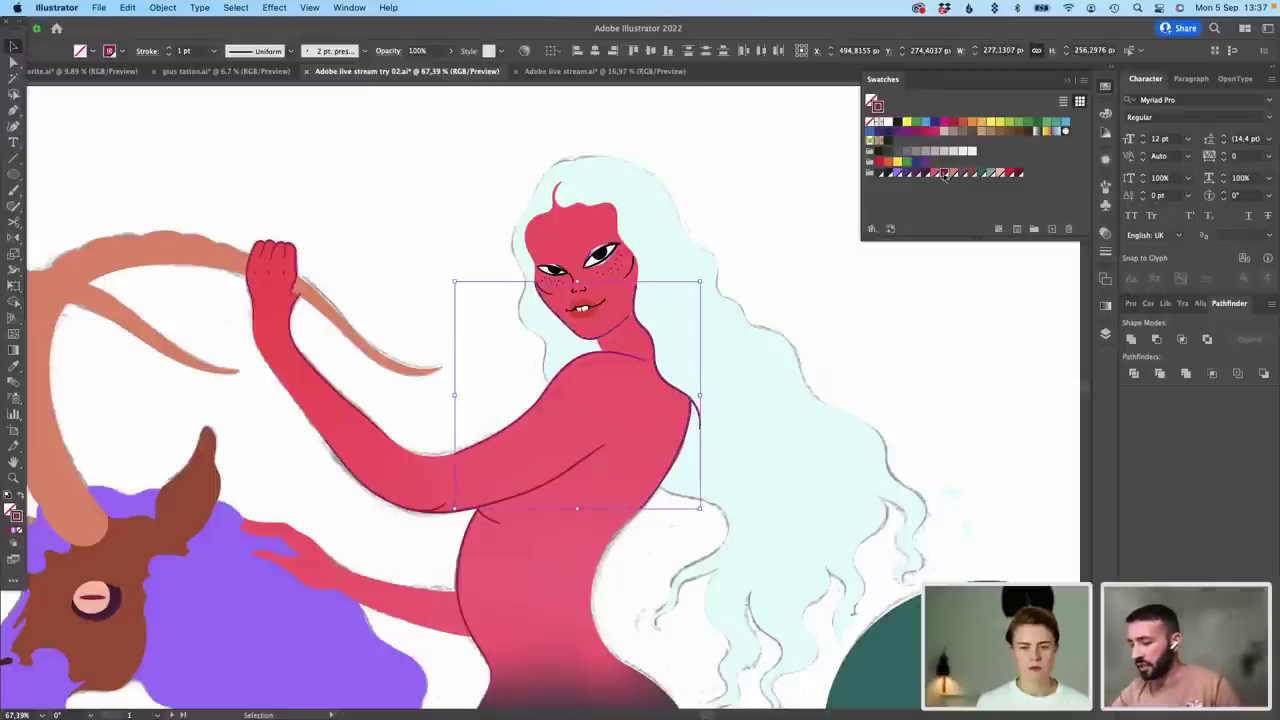
Step: Recolour the stroke of the curve running from the neck over the back of the shoulder with the pinkish-red swatch
{"action": "left_click", "coordinate": [803, 303]}
{"action": "scroll", "coordinate": [663, 297], "scroll_direction": "up", "scroll_amount": 3}
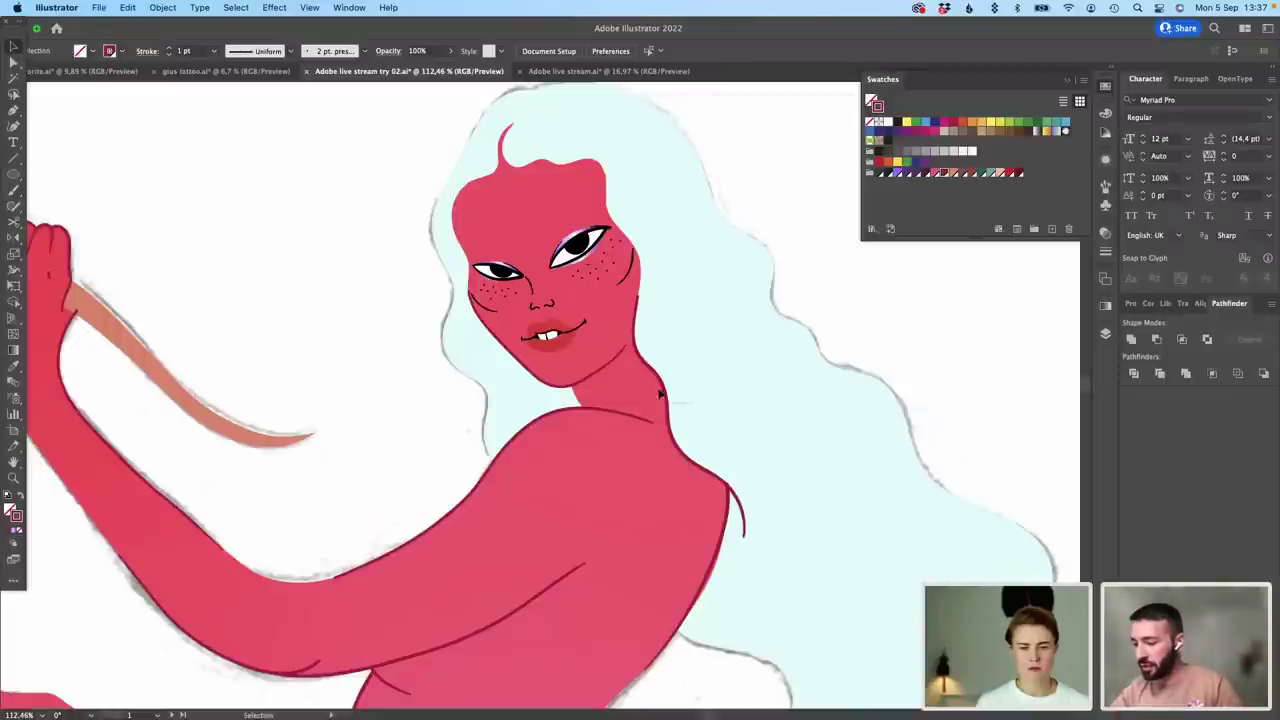
{"action": "left_click", "coordinate": [647, 371]}
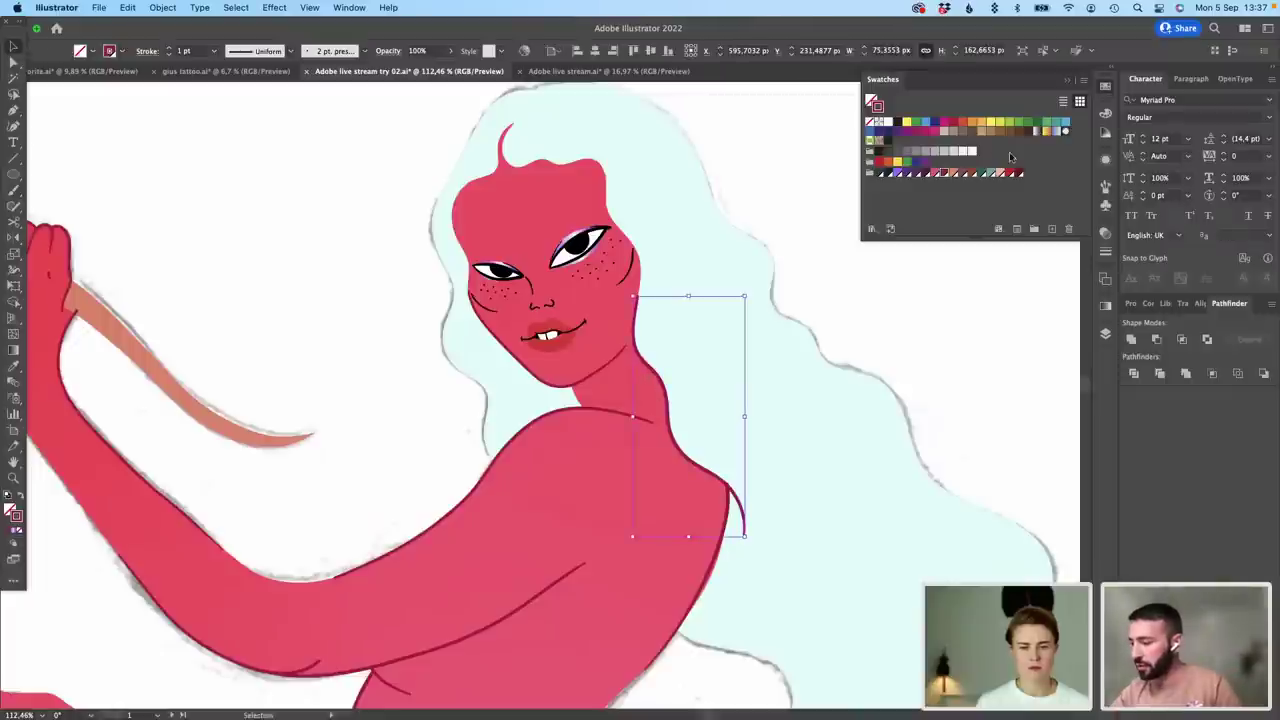
{"action": "left_click", "coordinate": [937, 173]}
{"action": "left_click", "coordinate": [914, 329]}
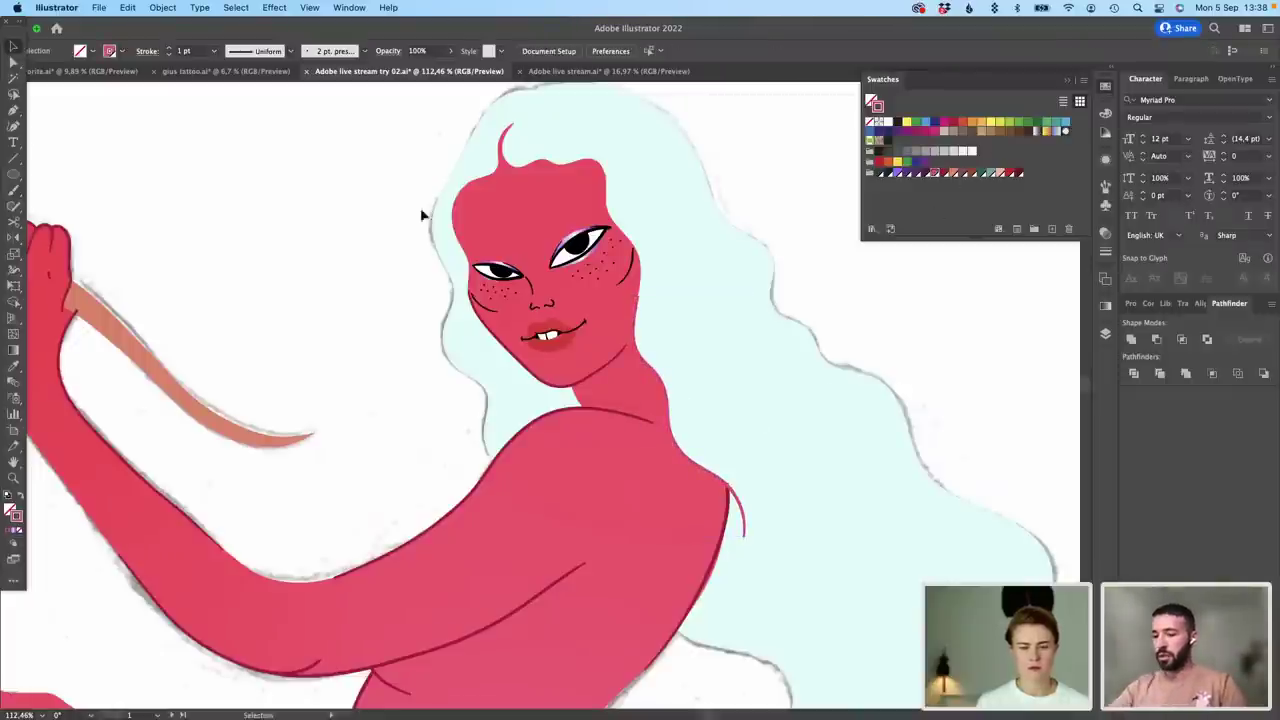
Step: Select the mermaid's face, cheek, nose and freckle strokes and apply the dark crimson swatch to them
{"action": "scroll", "coordinate": [513, 314], "scroll_direction": "up", "scroll_amount": 5}
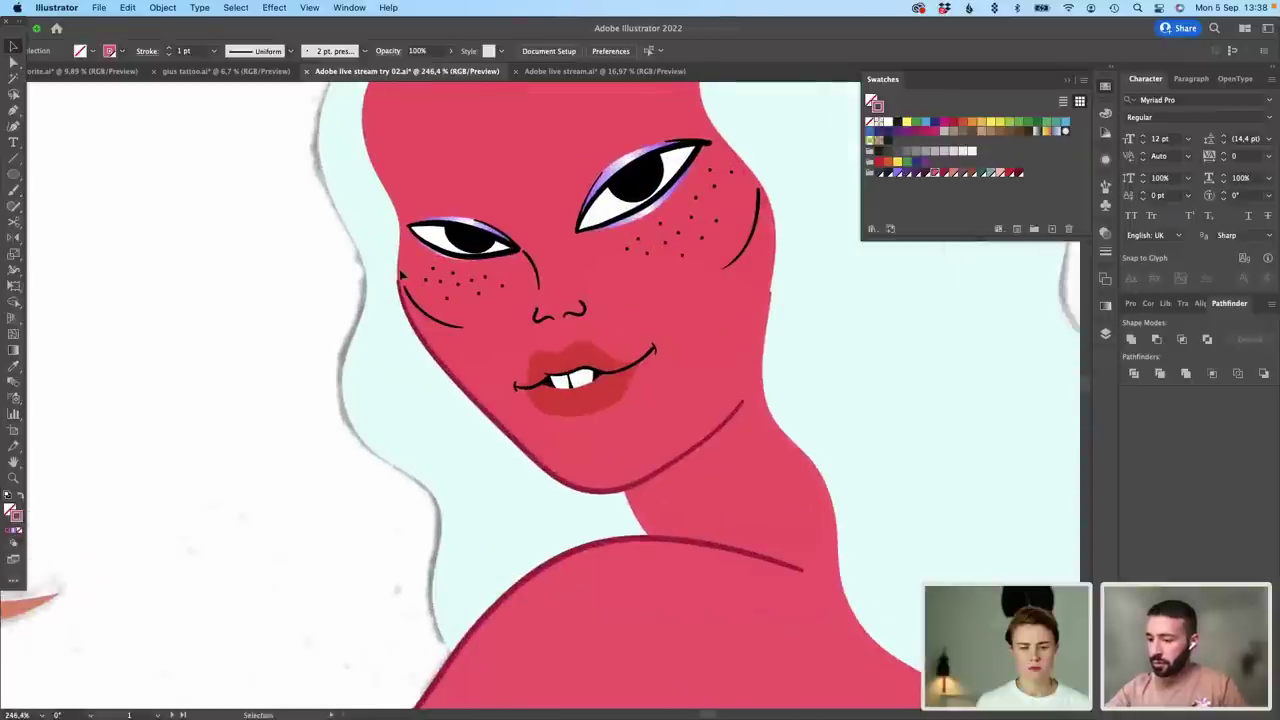
{"action": "left_click_drag", "start_coordinate": [401, 275], "coordinate": [752, 243]}
{"action": "left_click", "coordinate": [753, 215], "text": "shift"}
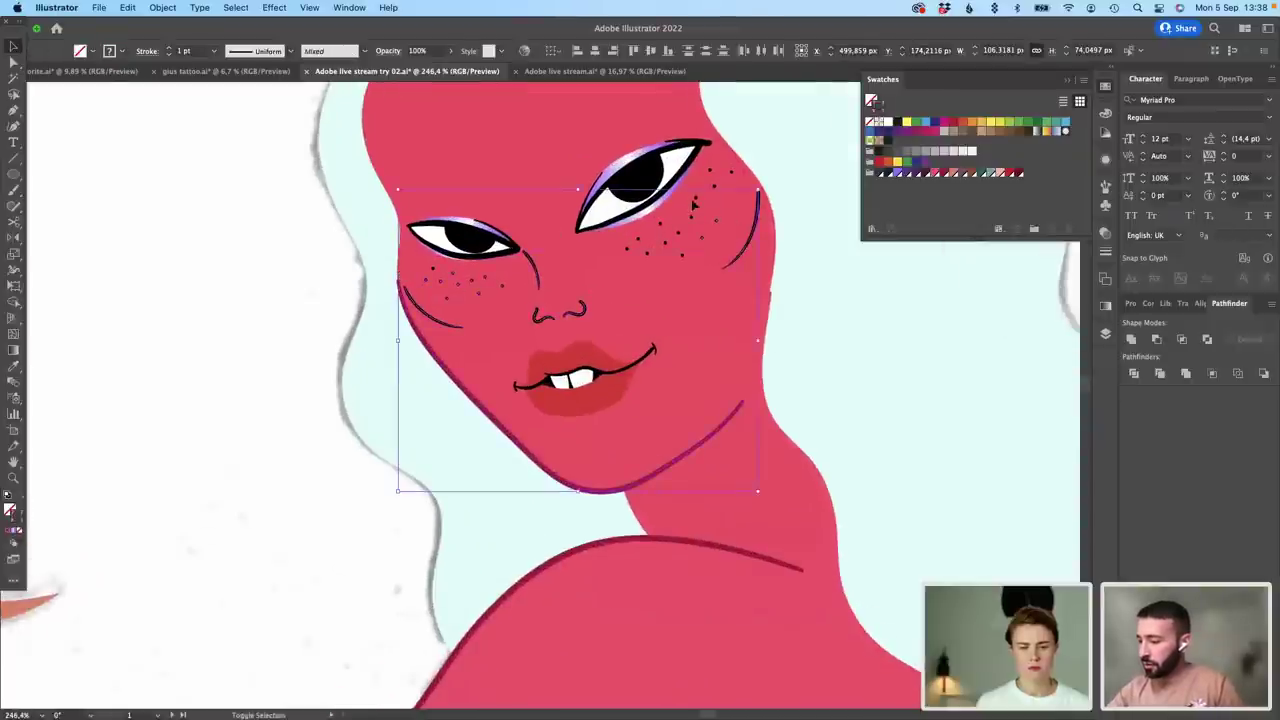
{"action": "left_click", "coordinate": [943, 174]}
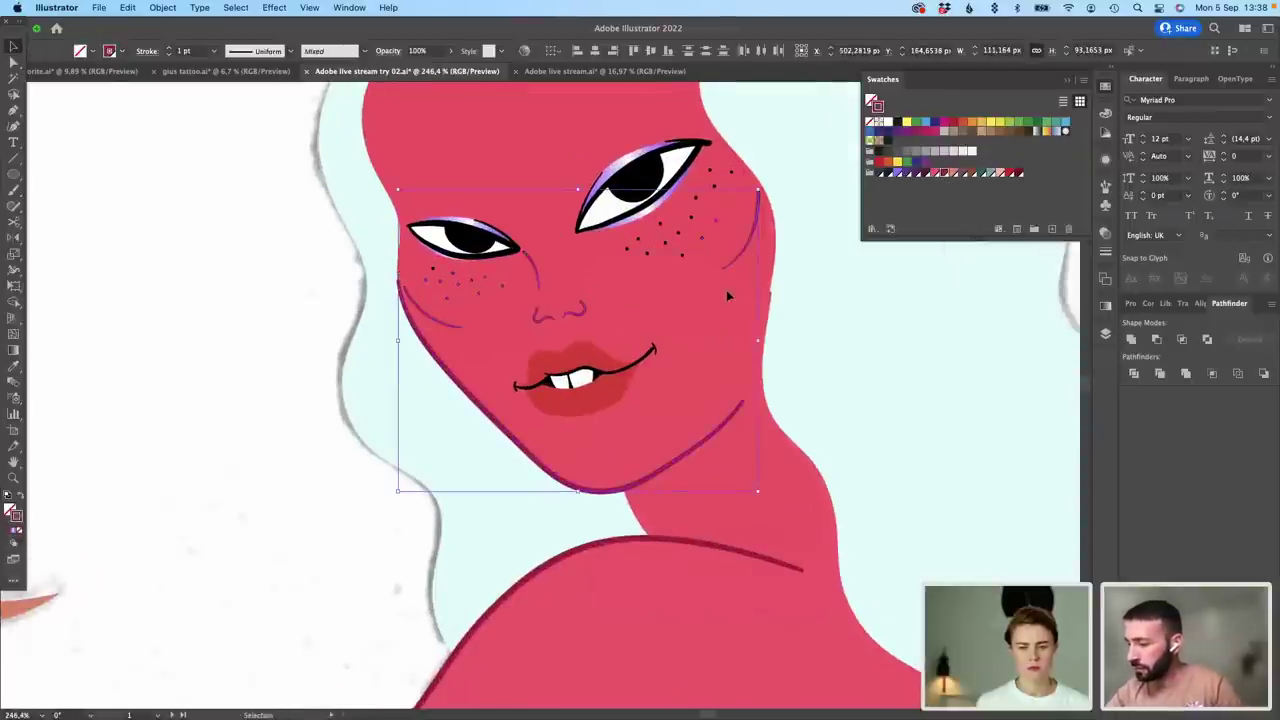
Step: Recolour the remaining black freckles under the mermaid's larger eye with the same dark crimson stroke
{"action": "left_click_drag", "start_coordinate": [694, 275], "coordinate": [625, 231]}
{"action": "scroll", "coordinate": [675, 219], "scroll_direction": "up", "scroll_amount": 2}
{"action": "scroll", "coordinate": [676, 225], "scroll_direction": "up", "scroll_amount": 2}
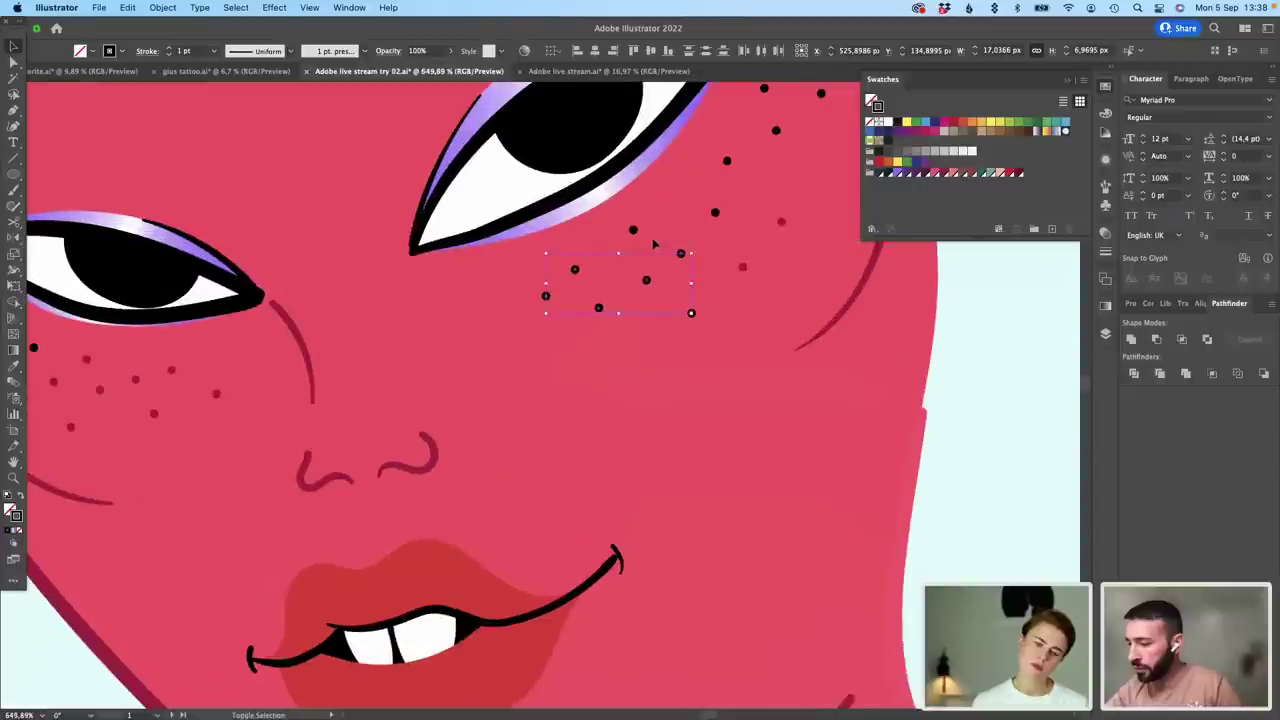
{"action": "scroll", "coordinate": [690, 215], "scroll_direction": "up", "scroll_amount": 2}
{"action": "left_click", "coordinate": [697, 216], "text": "shift"}
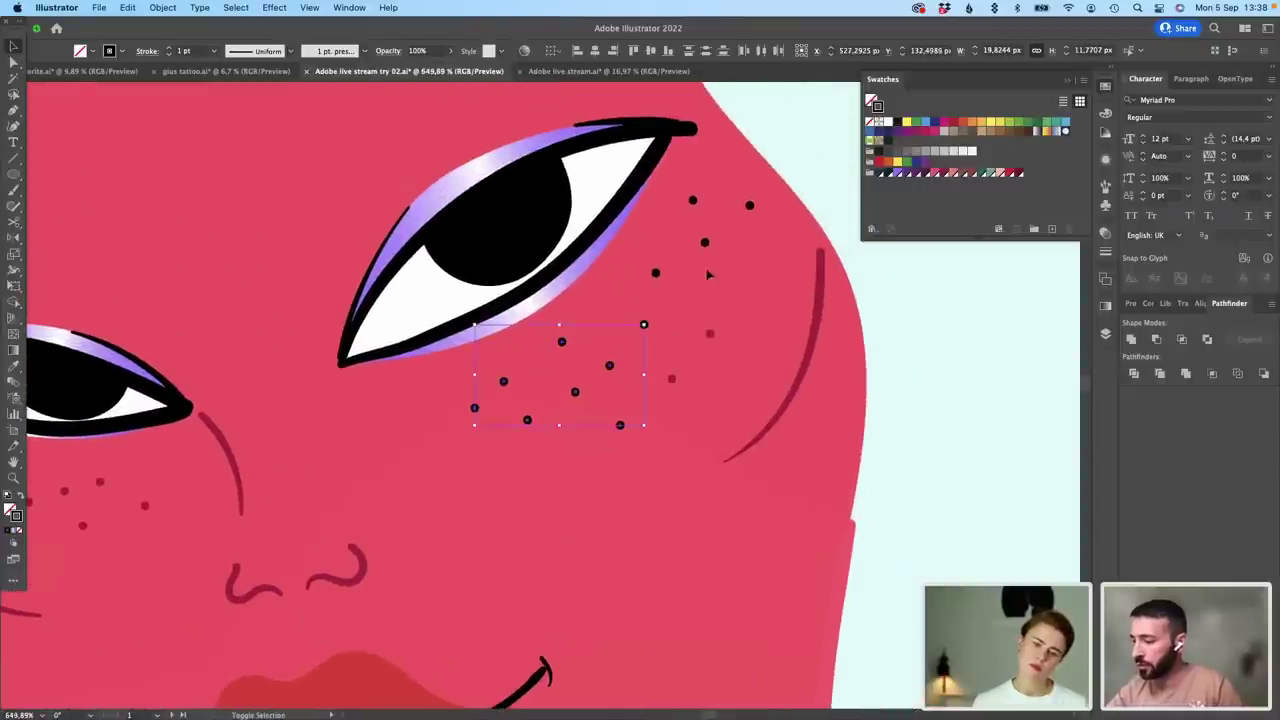
{"action": "left_click_drag", "start_coordinate": [709, 275], "coordinate": [654, 225]}
{"action": "left_click_drag", "start_coordinate": [758, 214], "coordinate": [693, 195]}
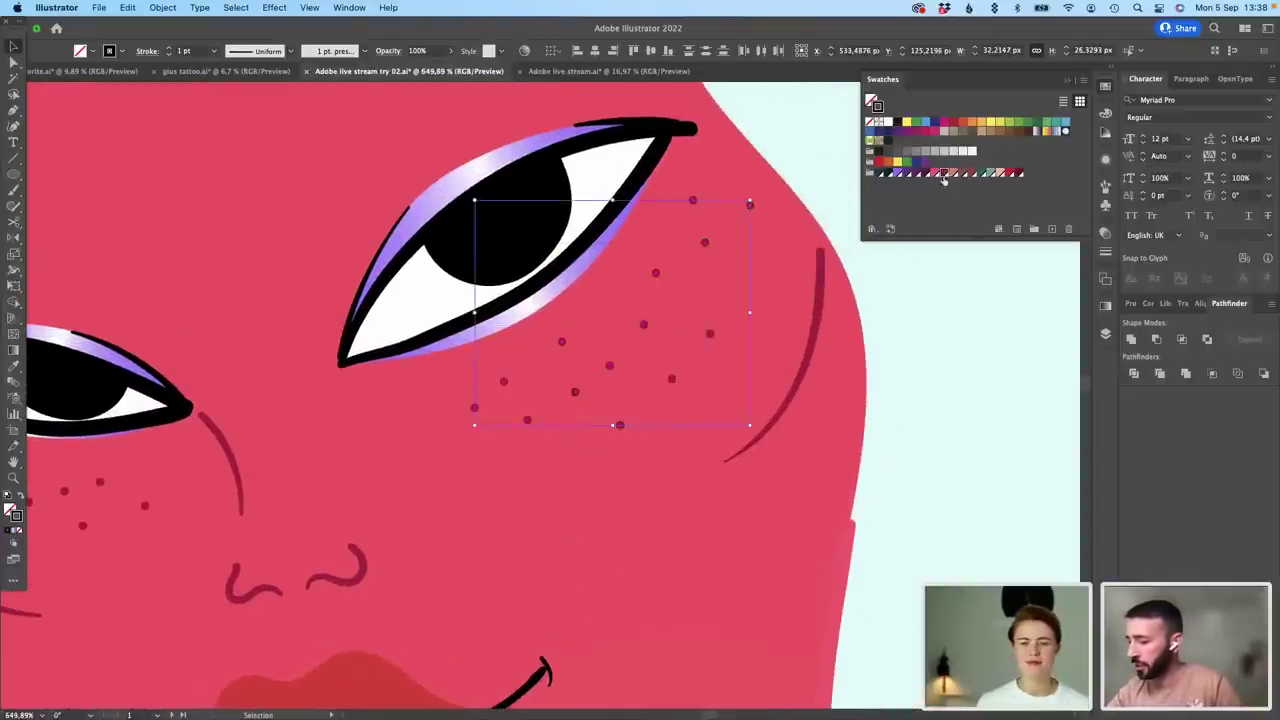
{"action": "scroll", "coordinate": [844, 382], "scroll_direction": "down", "scroll_amount": 3}
{"action": "left_click", "coordinate": [682, 446]}
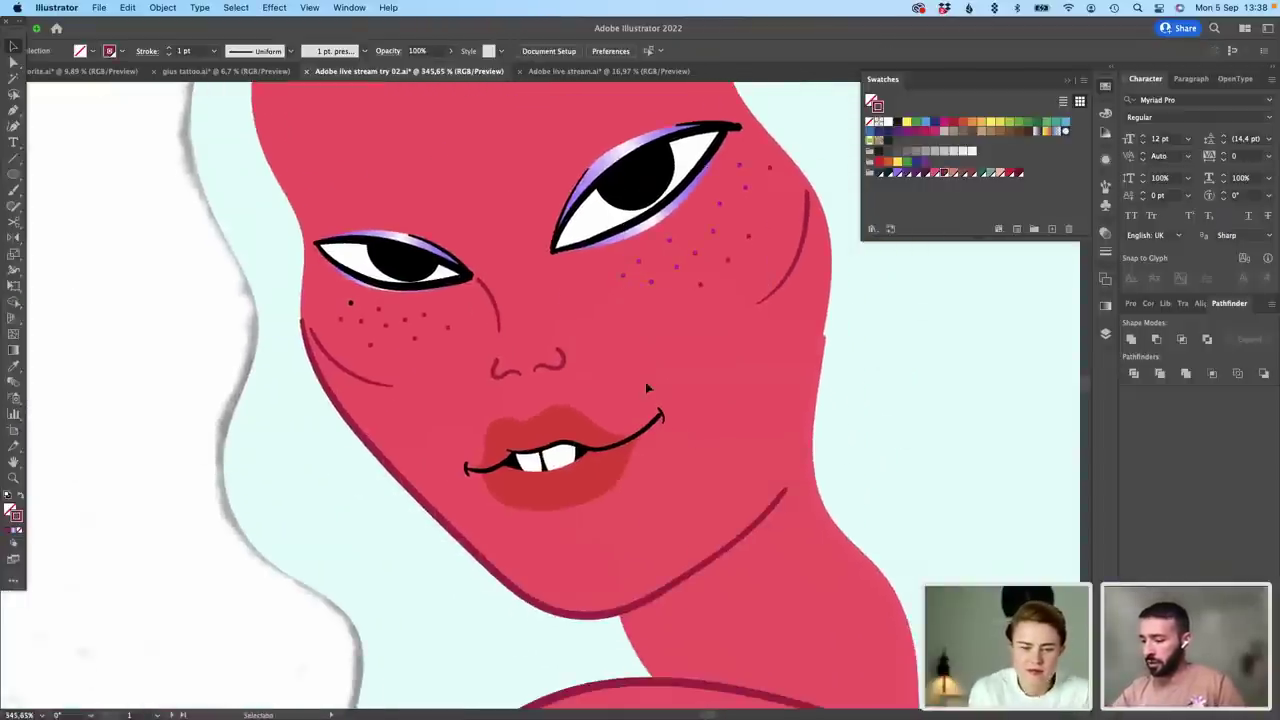
Step: Apply the darkest crimson swatch to the mouth line and both mouth-corner strokes, leaving the lips and teeth unselected
{"action": "left_click", "coordinate": [657, 418]}
{"action": "scroll", "coordinate": [463, 465], "scroll_direction": "up", "scroll_amount": 4}
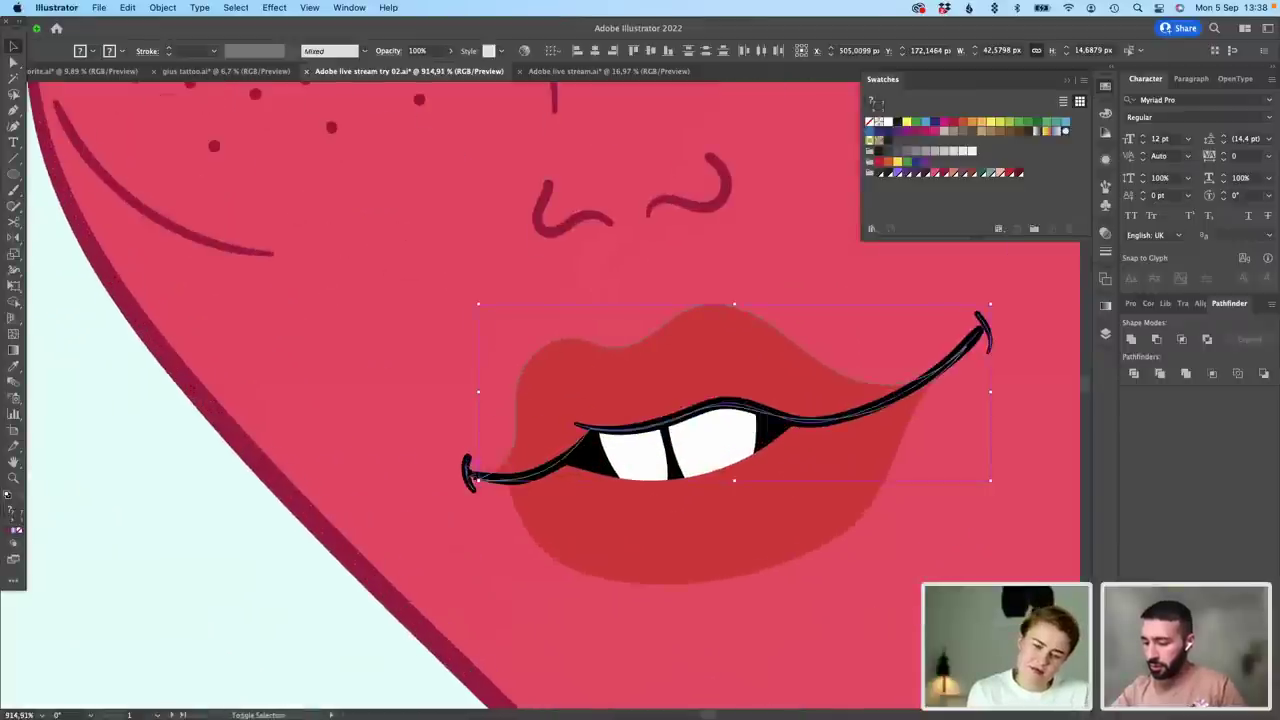
{"action": "left_click", "coordinate": [467, 470], "text": "shift"}
{"action": "left_click", "coordinate": [566, 404], "text": "shift"}
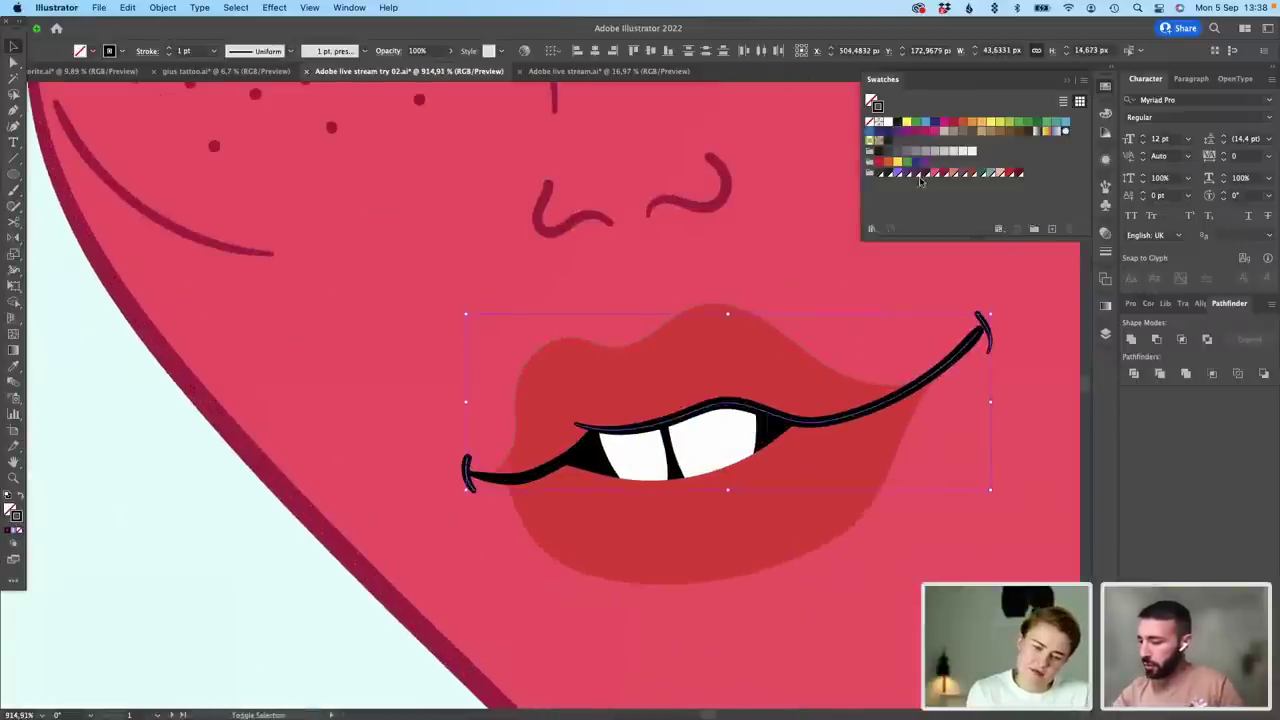
{"action": "left_click", "coordinate": [1019, 174]}
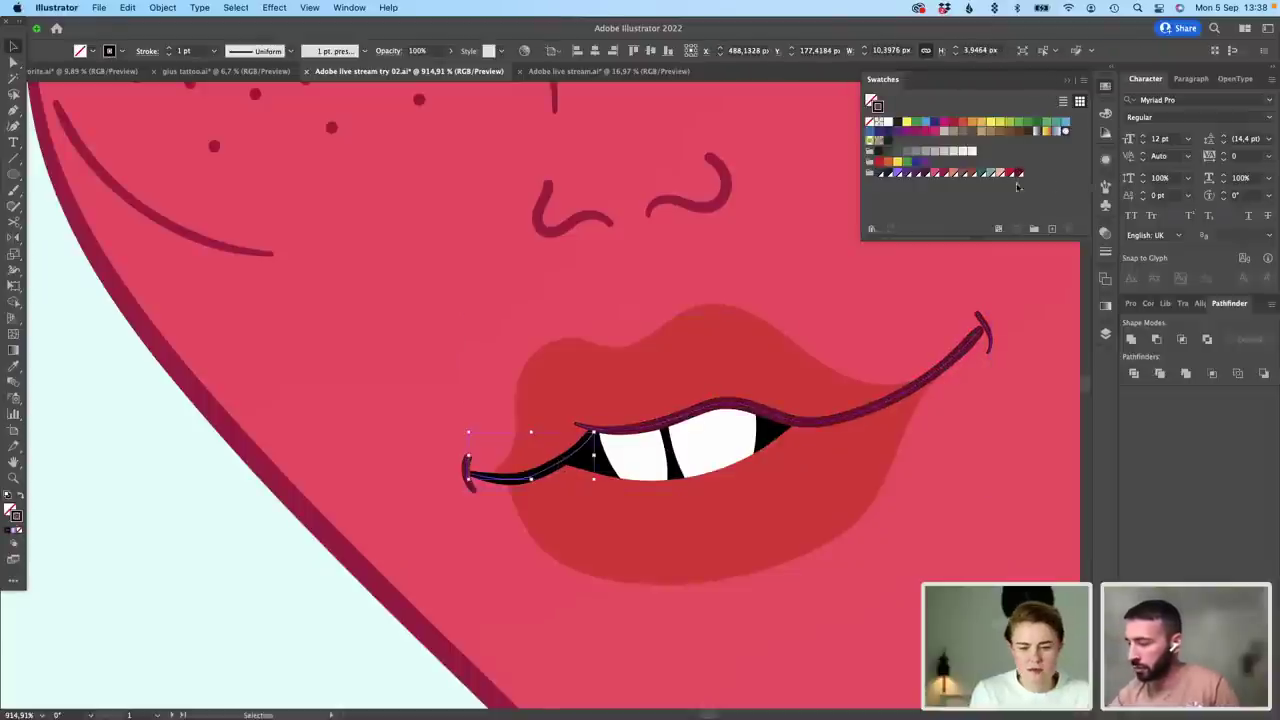
{"action": "left_click", "coordinate": [1018, 174]}
{"action": "left_click", "coordinate": [265, 571]}
Step: Show the purple 01_bg background layer and bring the whole illustration into view
{"action": "scroll", "coordinate": [263, 573], "scroll_direction": "down", "scroll_amount": 5}
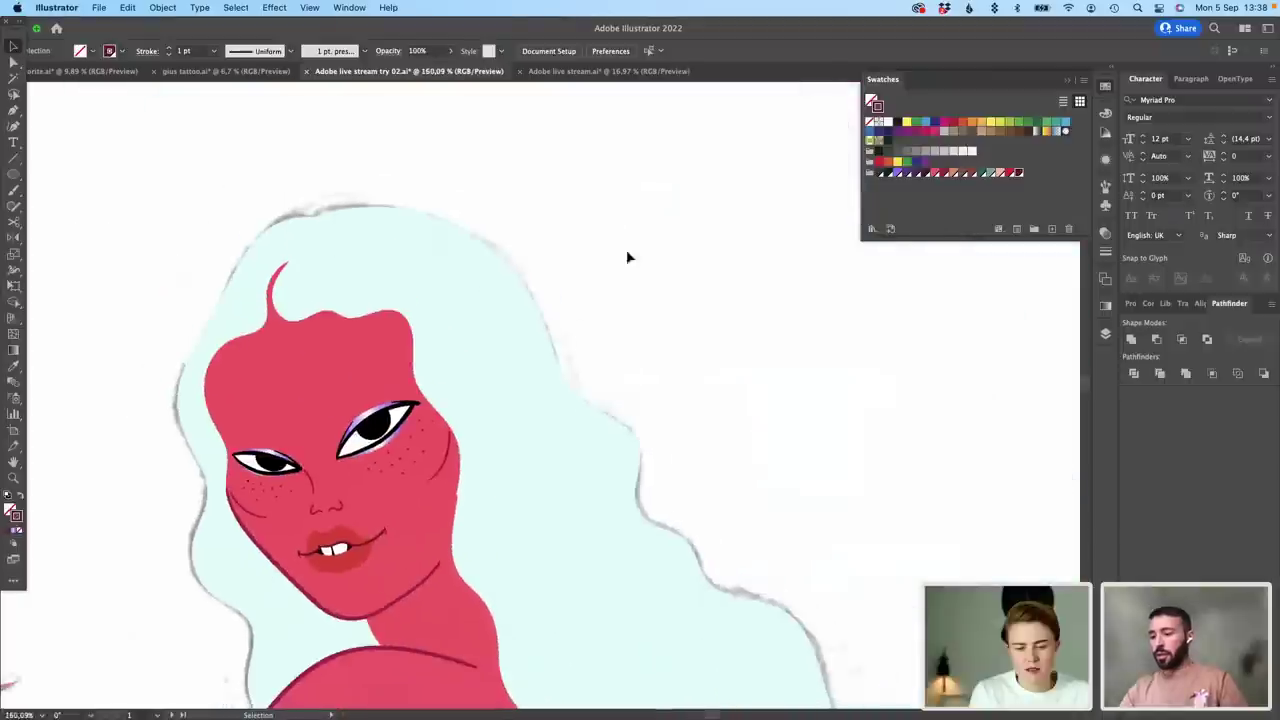
{"action": "left_click_drag", "start_coordinate": [642, 322], "coordinate": [683, 182]}
{"action": "scroll", "coordinate": [683, 182], "scroll_direction": "down", "scroll_amount": 4}
{"action": "left_click", "coordinate": [1105, 334]}
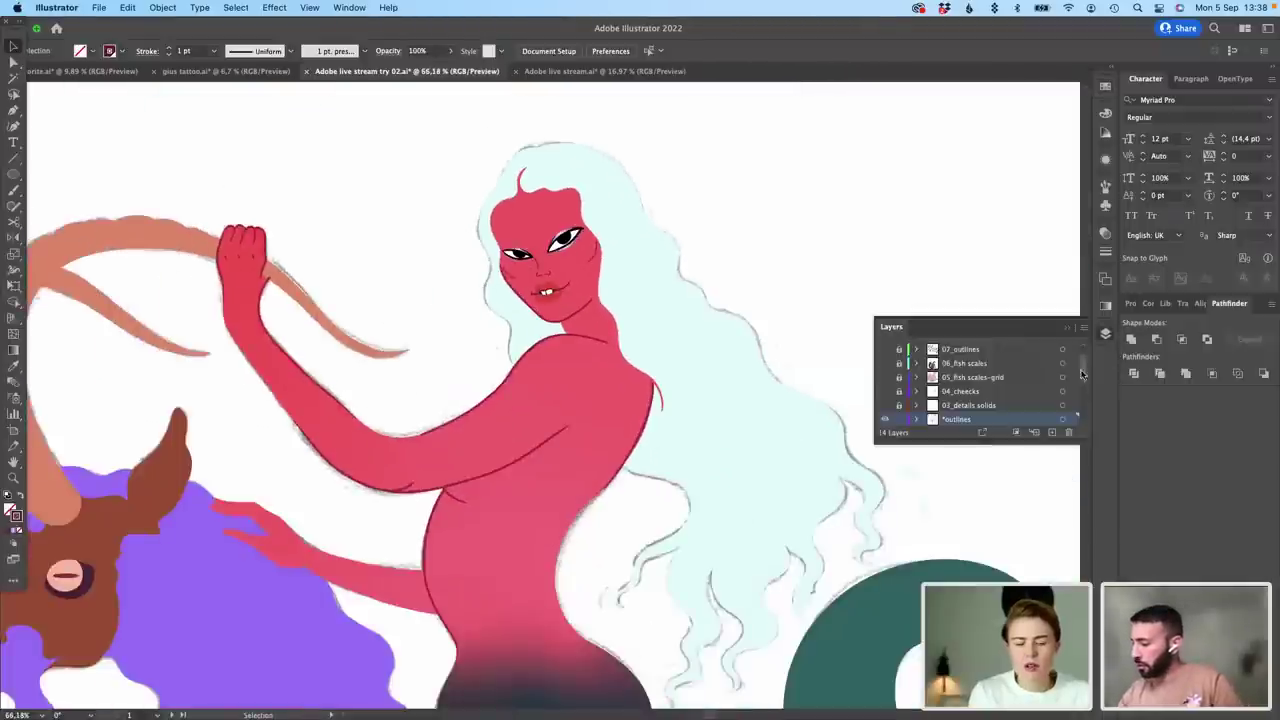
{"action": "left_click", "coordinate": [884, 405]}
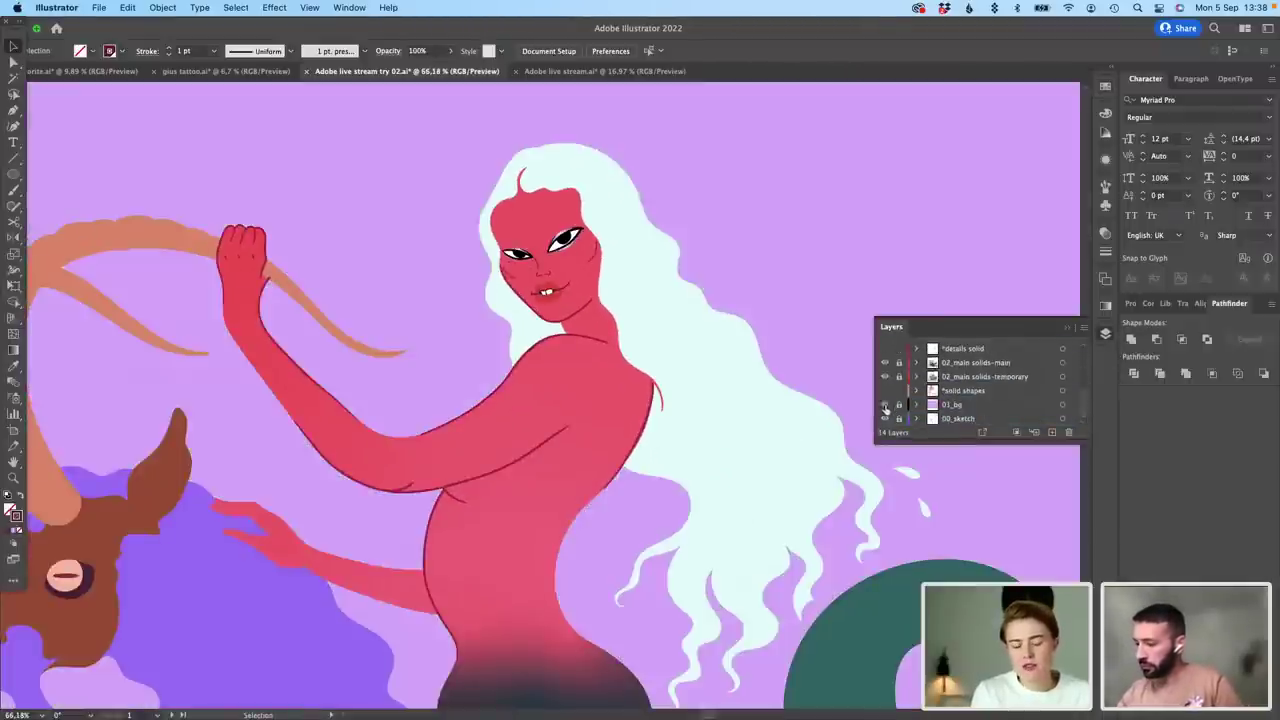
{"action": "scroll", "coordinate": [802, 231], "scroll_direction": "down", "scroll_amount": 3}
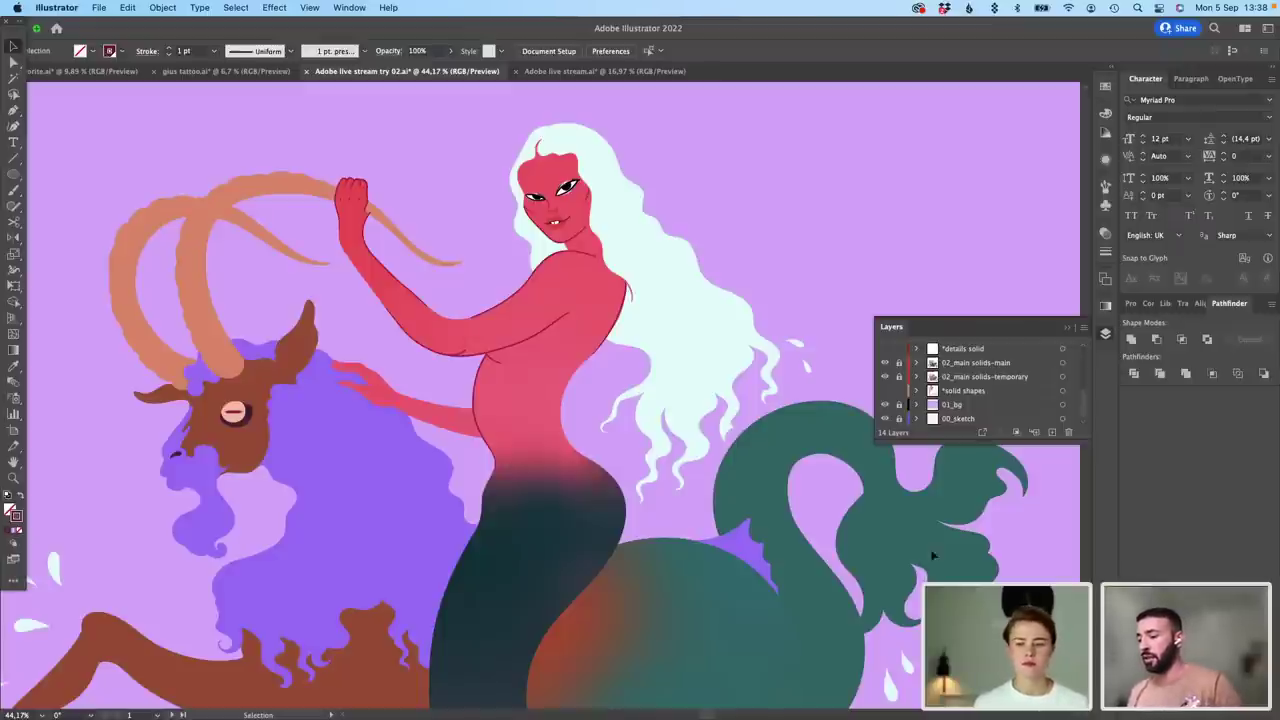
{"action": "scroll", "coordinate": [932, 558], "scroll_direction": "down", "scroll_amount": 3}
{"action": "left_click_drag", "start_coordinate": [910, 543], "coordinate": [752, 440]}
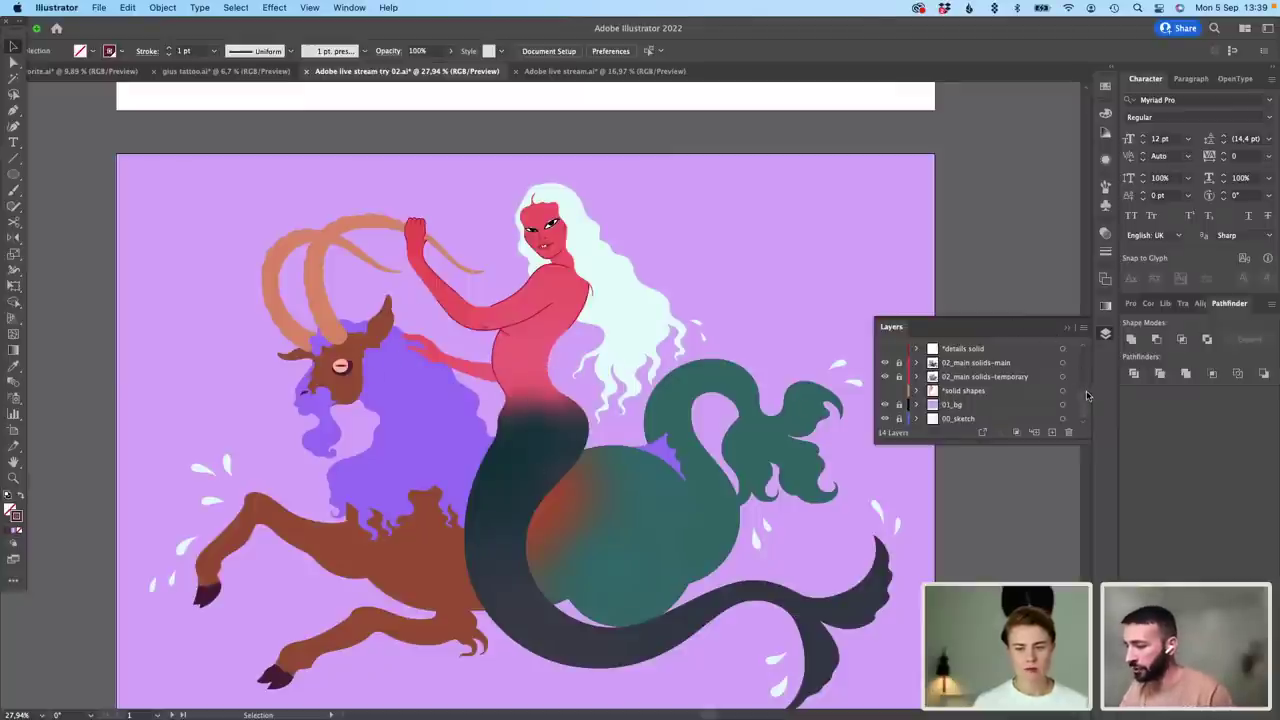
Step: Hide the *outlines and *solid shapes-details layers and show the 03_details solids layer
{"action": "left_click_drag", "start_coordinate": [1087, 400], "coordinate": [1085, 372]}
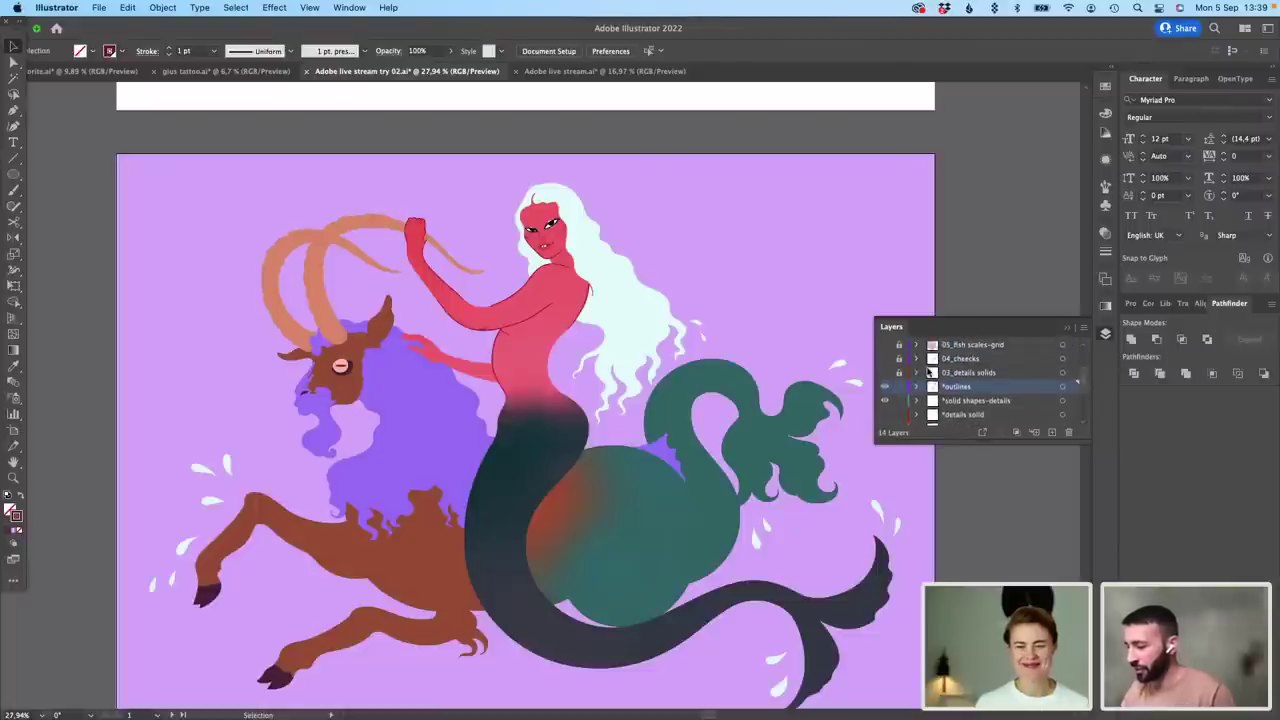
{"action": "left_click", "coordinate": [885, 387]}
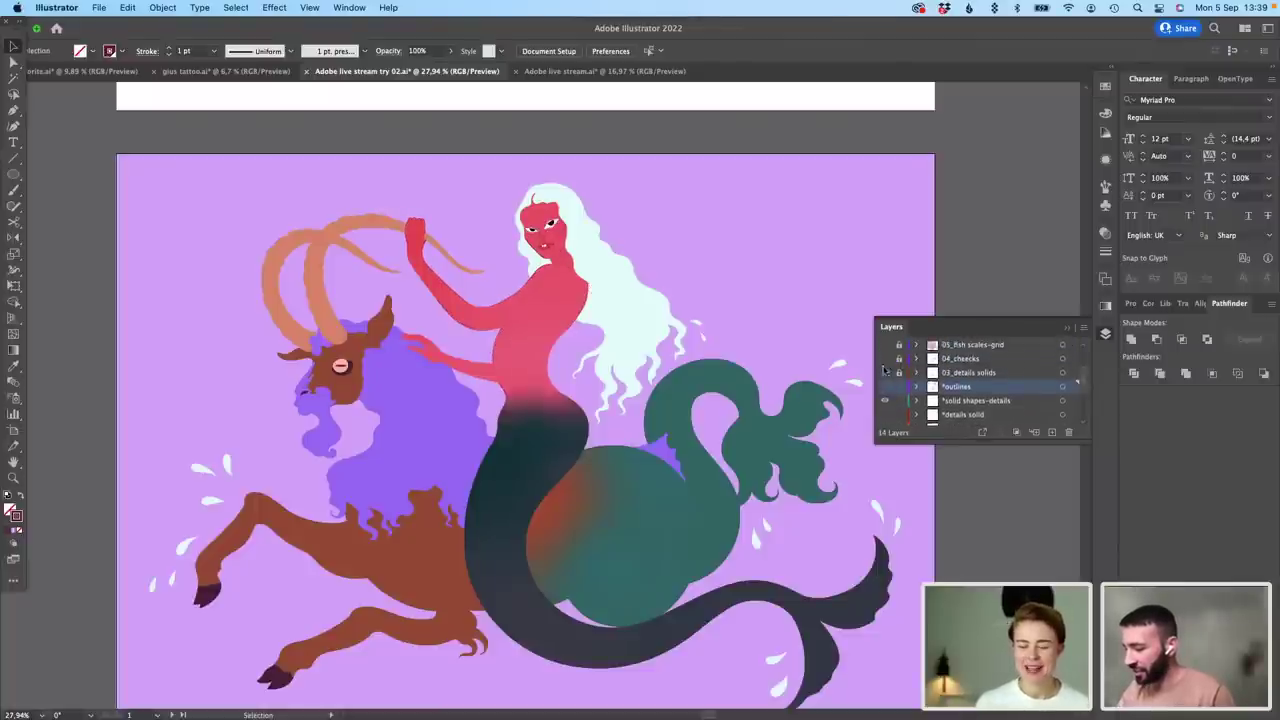
{"action": "left_click", "coordinate": [885, 372]}
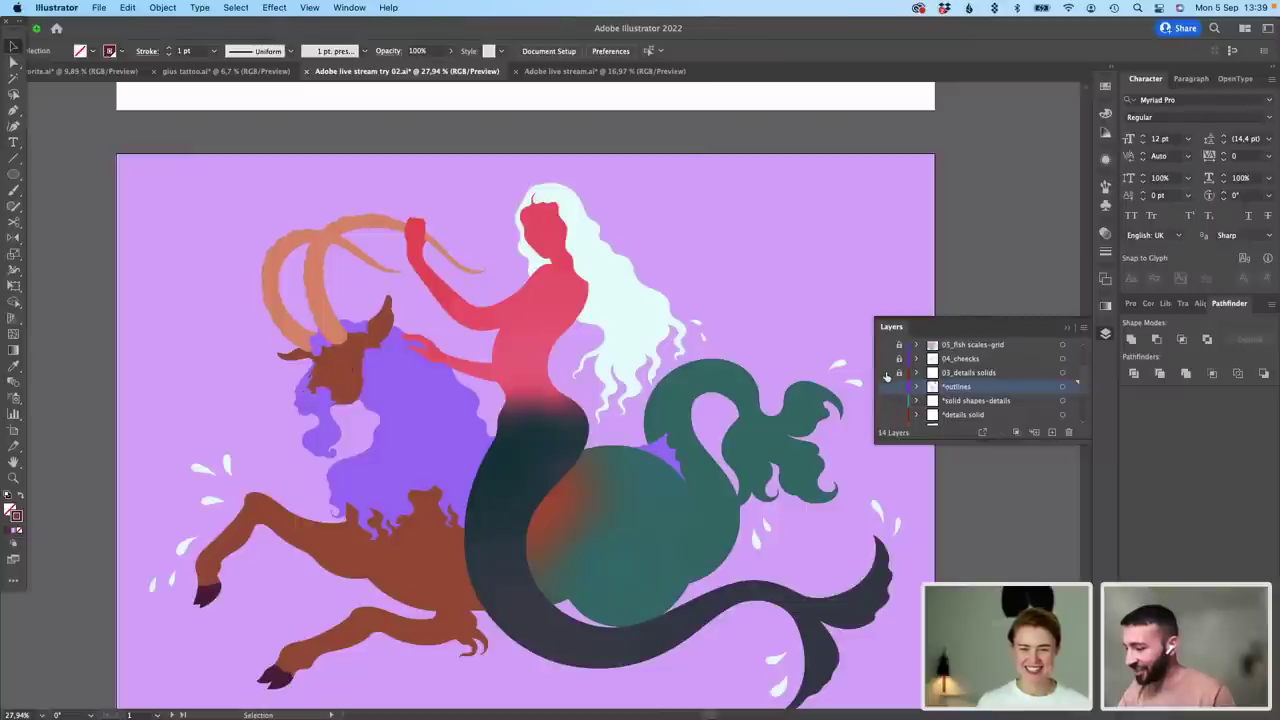
Step: Toggle the 04_cheecks and 05_fish scales-grid layers on and off, and show the 07_outlines layer
{"action": "left_click", "coordinate": [885, 358]}
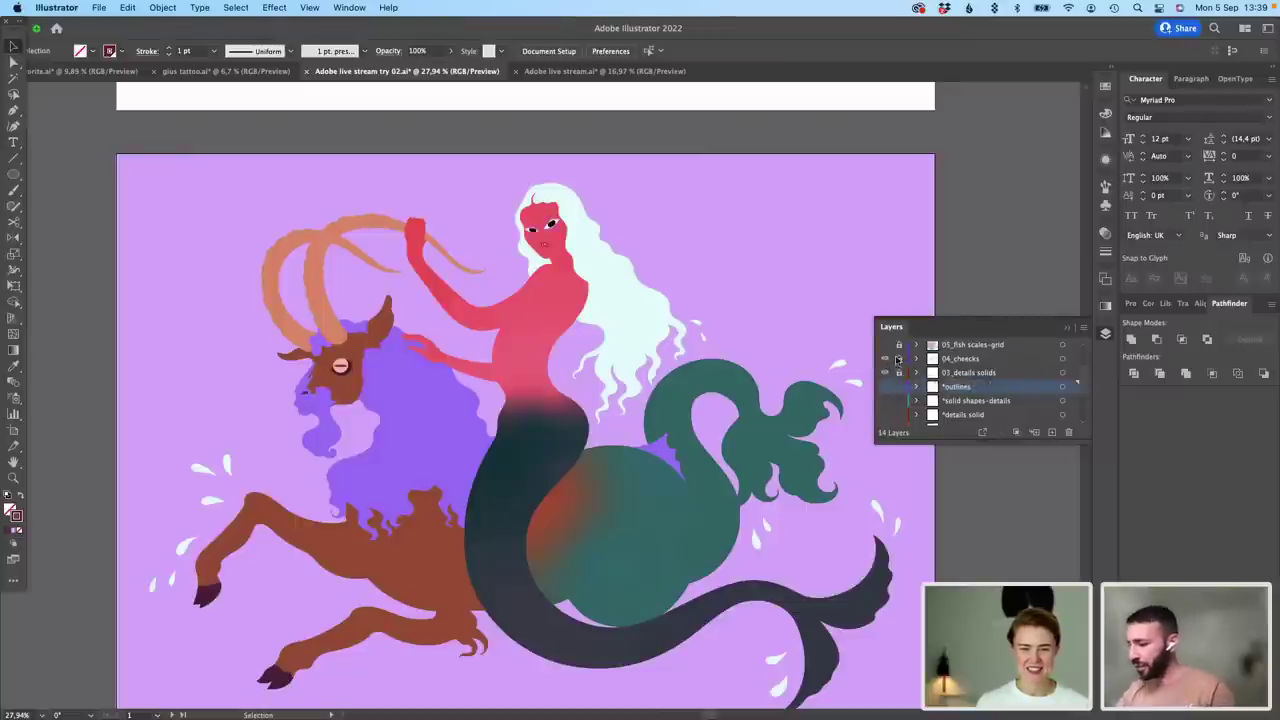
{"action": "left_click", "coordinate": [885, 345]}
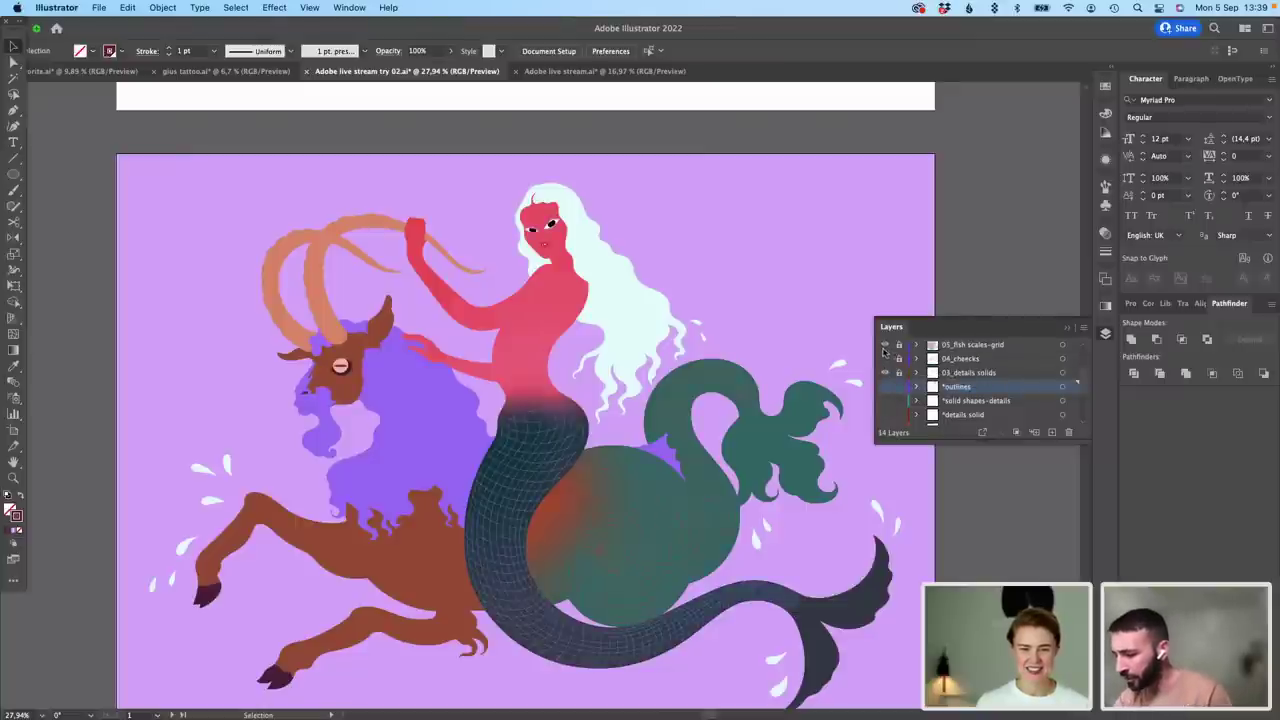
{"action": "left_click", "coordinate": [885, 345]}
{"action": "left_click_drag", "start_coordinate": [1082, 388], "coordinate": [1078, 362]}
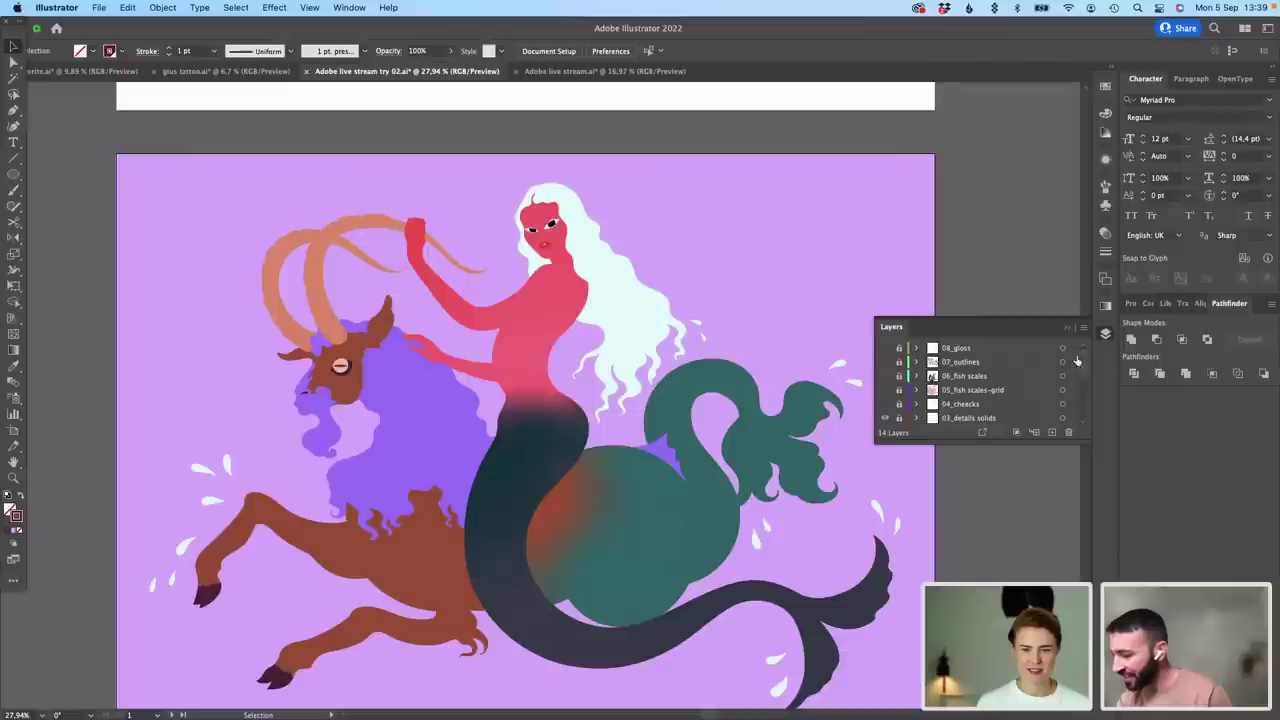
{"action": "left_click", "coordinate": [885, 362]}
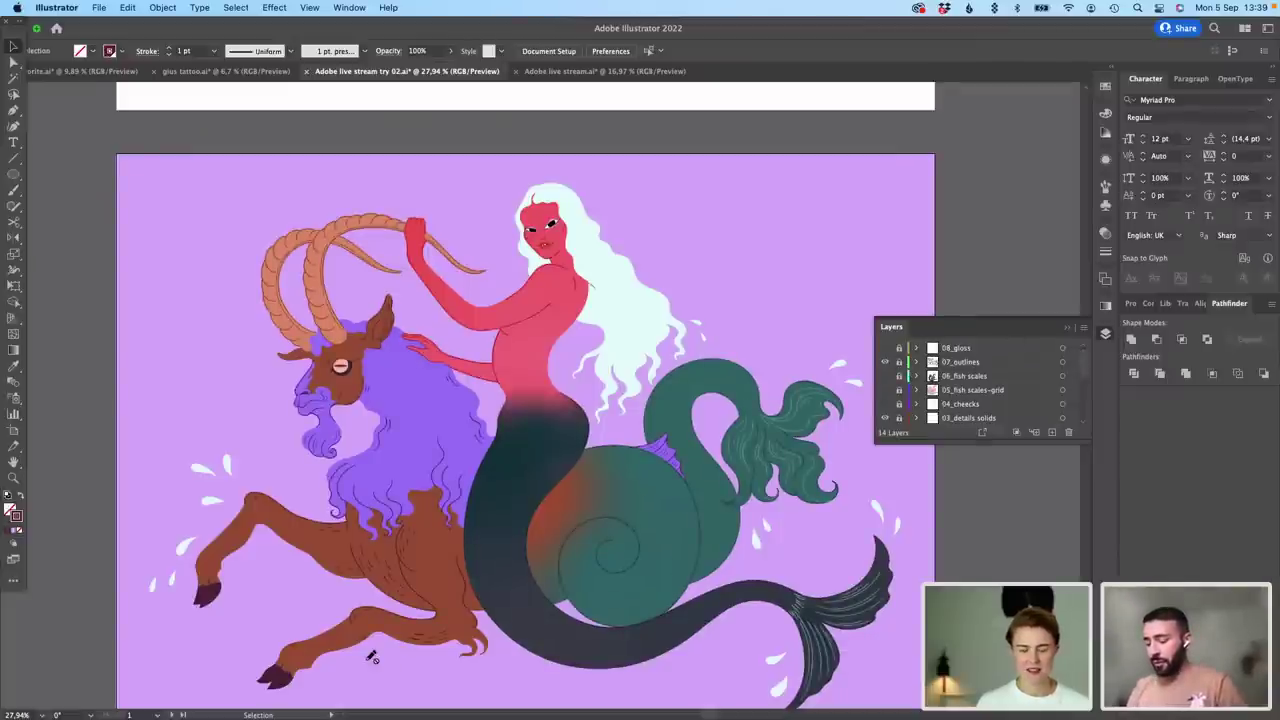
Step: Examine the finished outlines up close on the goat, the mermaid's body, the spiral tail and the fins
{"action": "scroll", "coordinate": [370, 658], "scroll_direction": "up", "scroll_amount": 3}
{"action": "scroll", "coordinate": [439, 619], "scroll_direction": "up", "scroll_amount": 2}
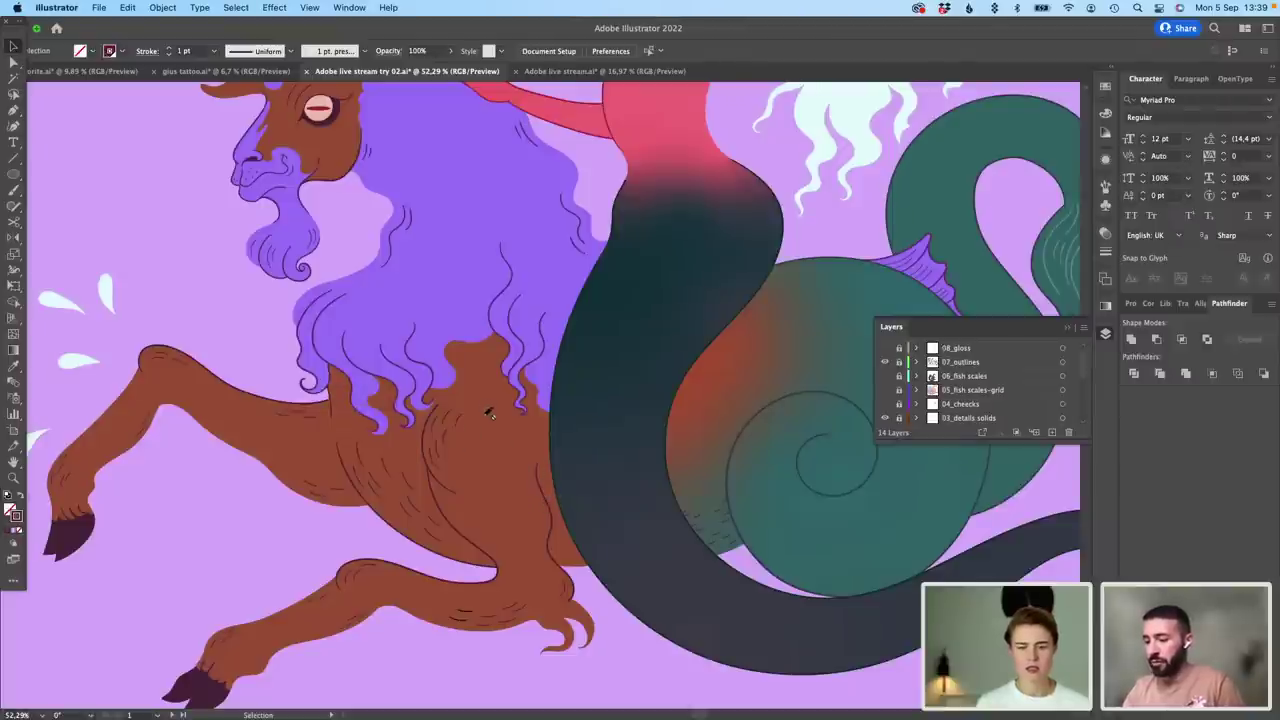
{"action": "scroll", "coordinate": [490, 415], "scroll_direction": "up", "scroll_amount": 5}
{"action": "scroll", "coordinate": [490, 415], "scroll_direction": "right", "scroll_amount": 4}
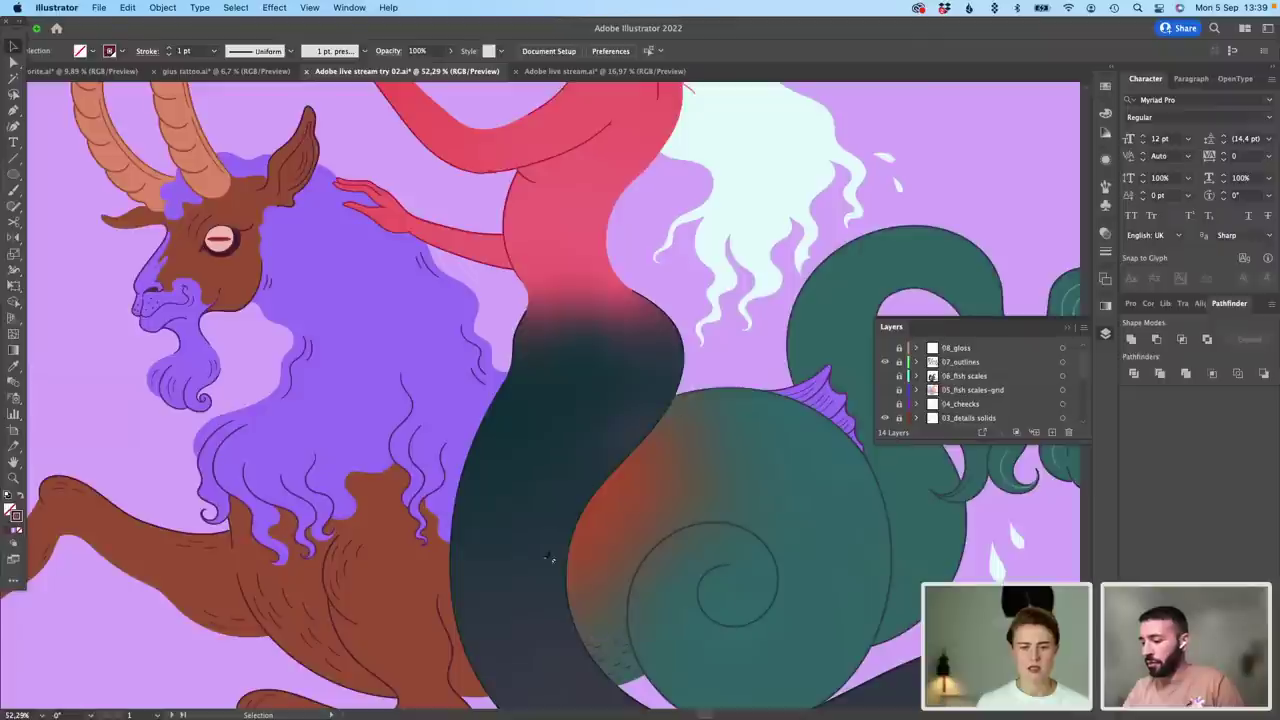
{"action": "scroll", "coordinate": [646, 404], "scroll_direction": "up", "scroll_amount": 5}
{"action": "scroll", "coordinate": [646, 404], "scroll_direction": "right", "scroll_amount": 2}
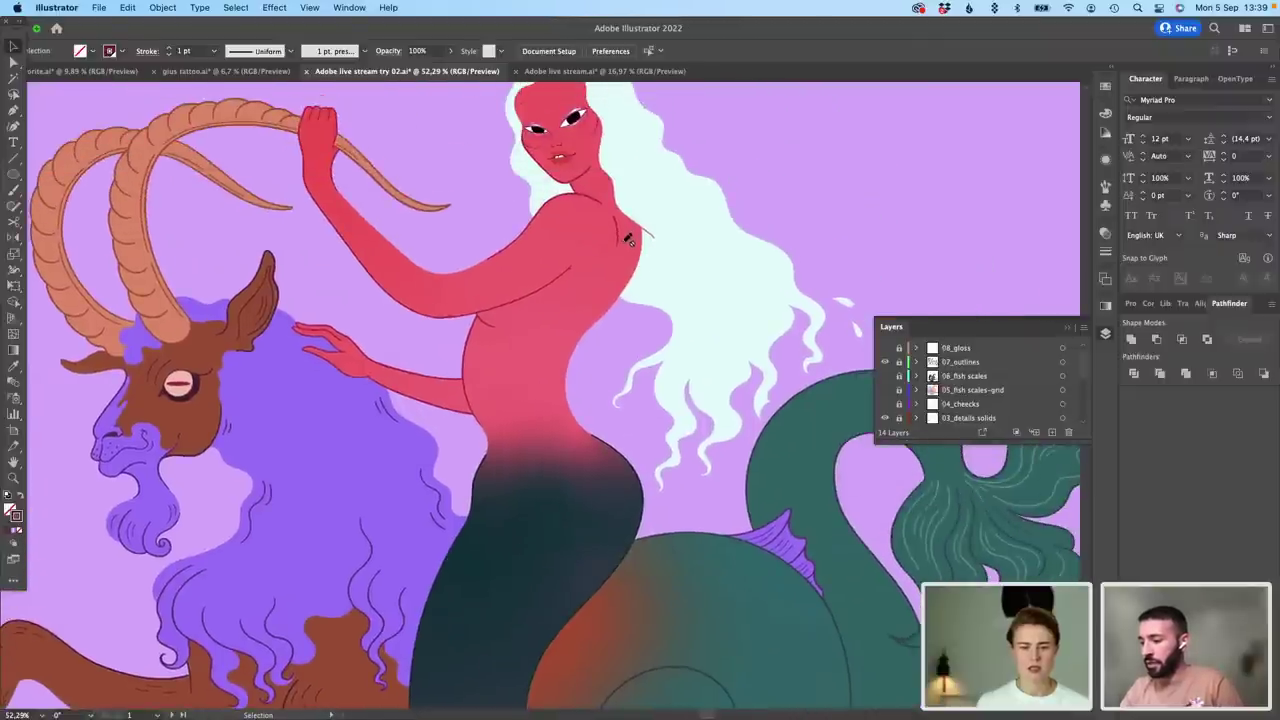
{"action": "scroll", "coordinate": [698, 268], "scroll_direction": "down", "scroll_amount": 5}
{"action": "scroll", "coordinate": [698, 268], "scroll_direction": "right", "scroll_amount": 4}
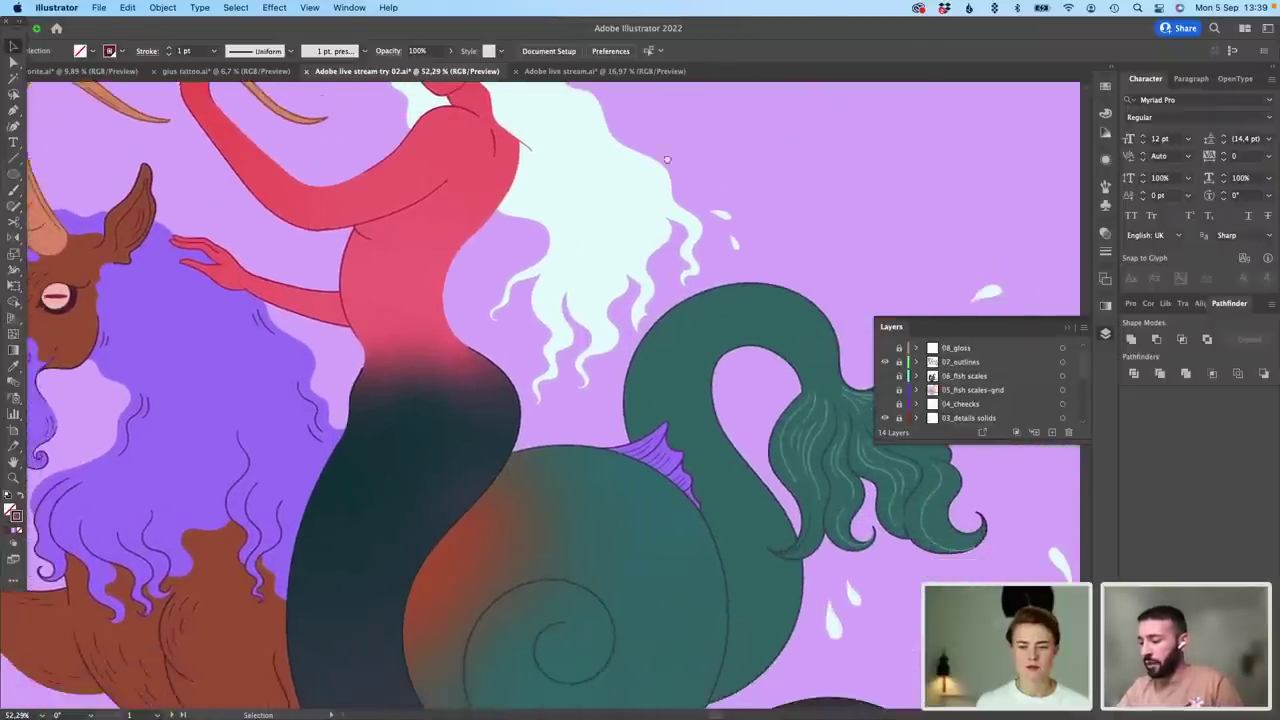
{"action": "scroll", "coordinate": [681, 191], "scroll_direction": "down", "scroll_amount": 5}
{"action": "scroll", "coordinate": [681, 191], "scroll_direction": "left", "scroll_amount": 1}
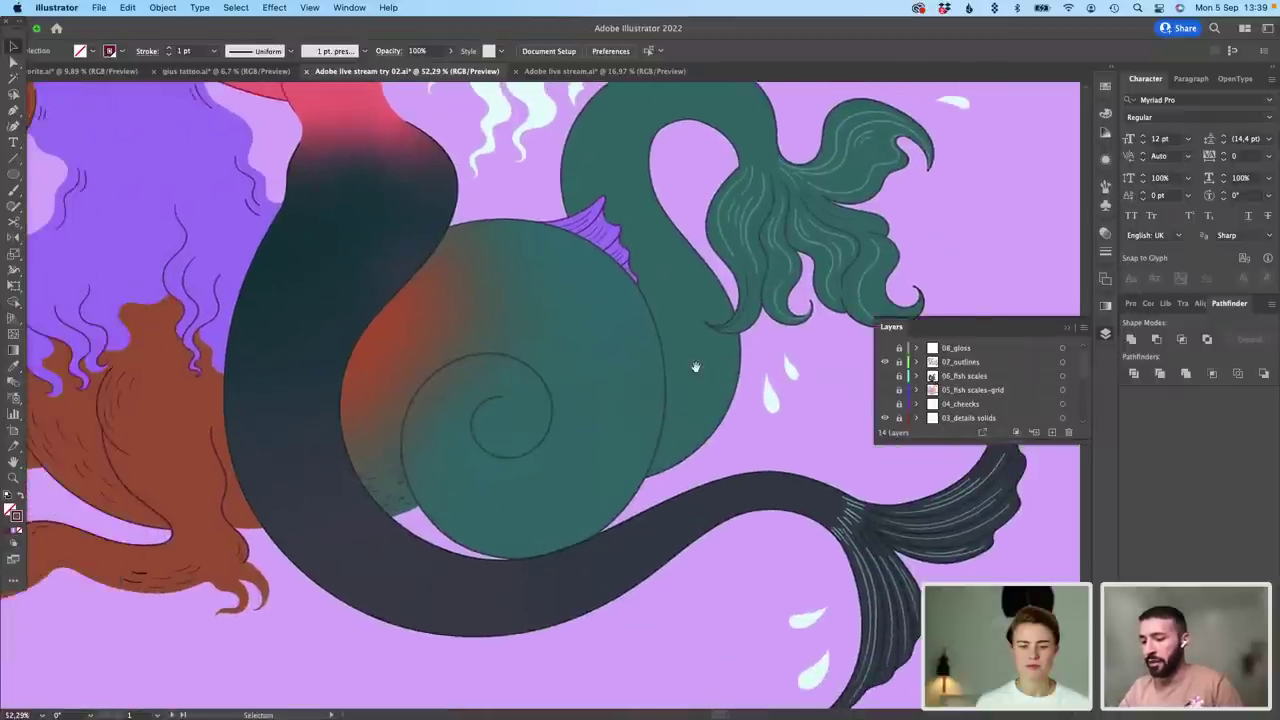
{"action": "scroll", "coordinate": [717, 430], "scroll_direction": "down", "scroll_amount": 5}
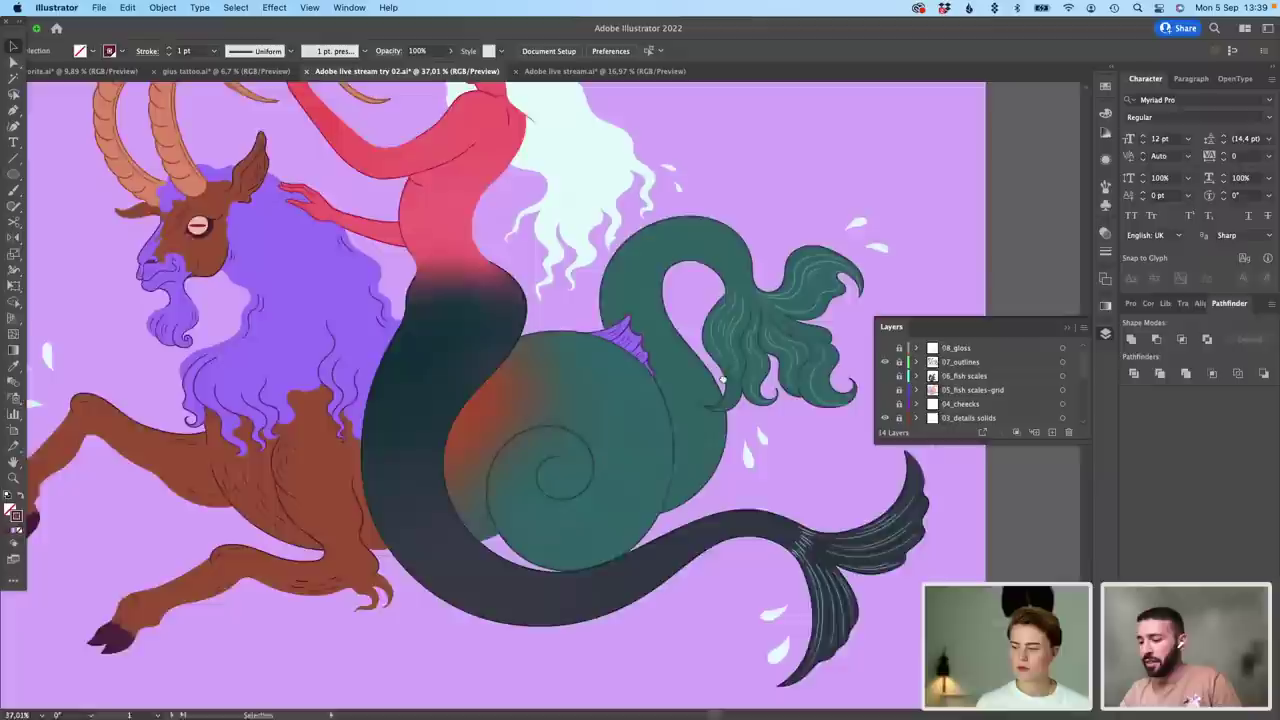
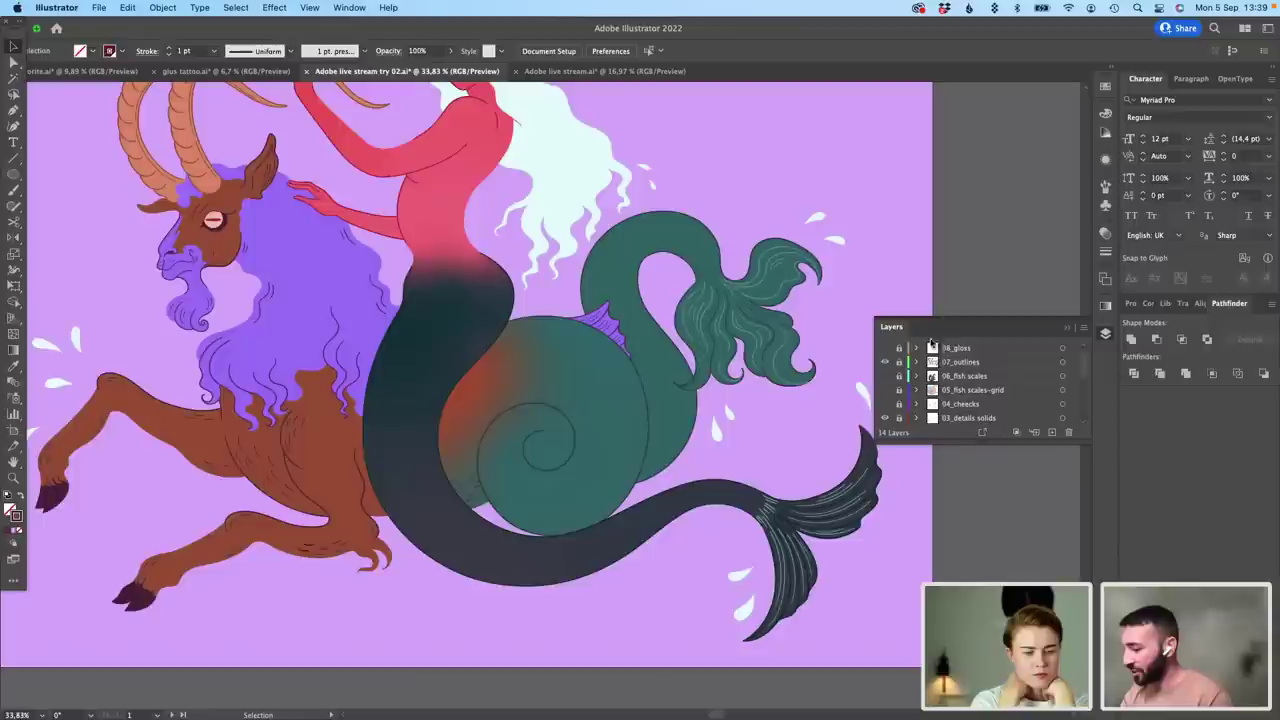
Step: Show and unlock the 05_fish scales-grid layer, and start a curved grid line down from the mermaid's waist with the Curvature tool
{"action": "left_click", "coordinate": [885, 392]}
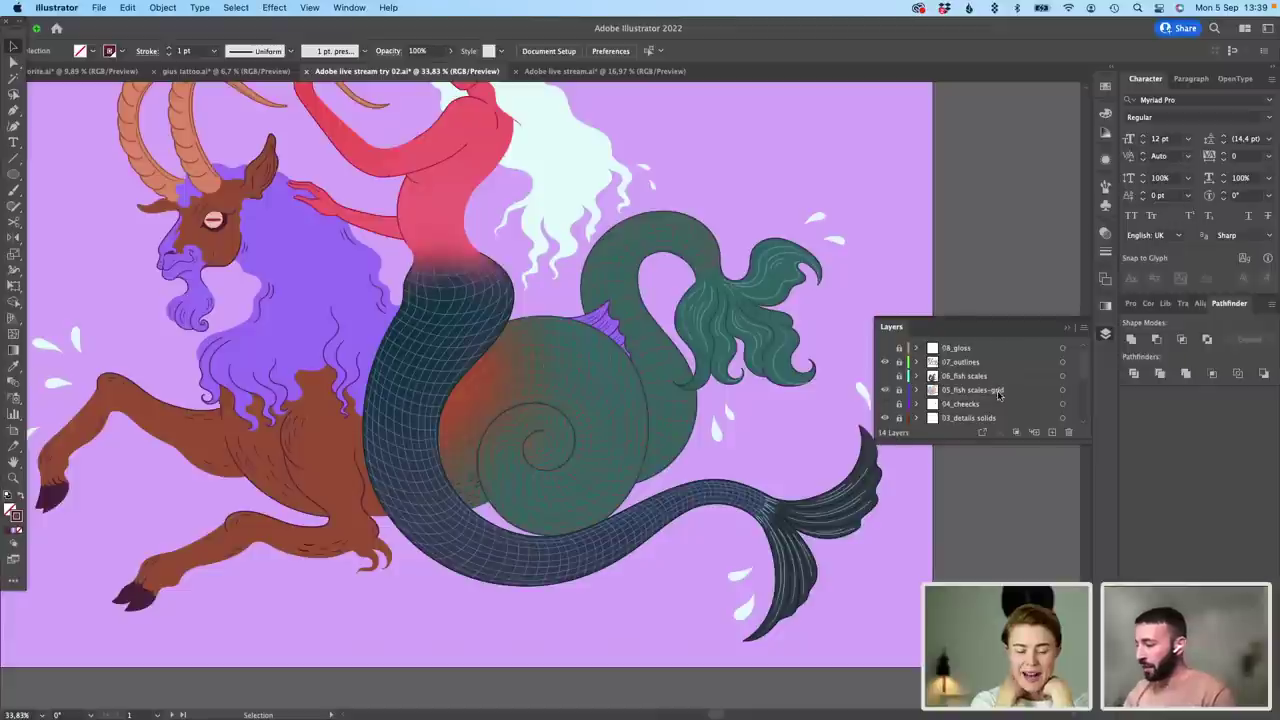
{"action": "left_click", "coordinate": [899, 392]}
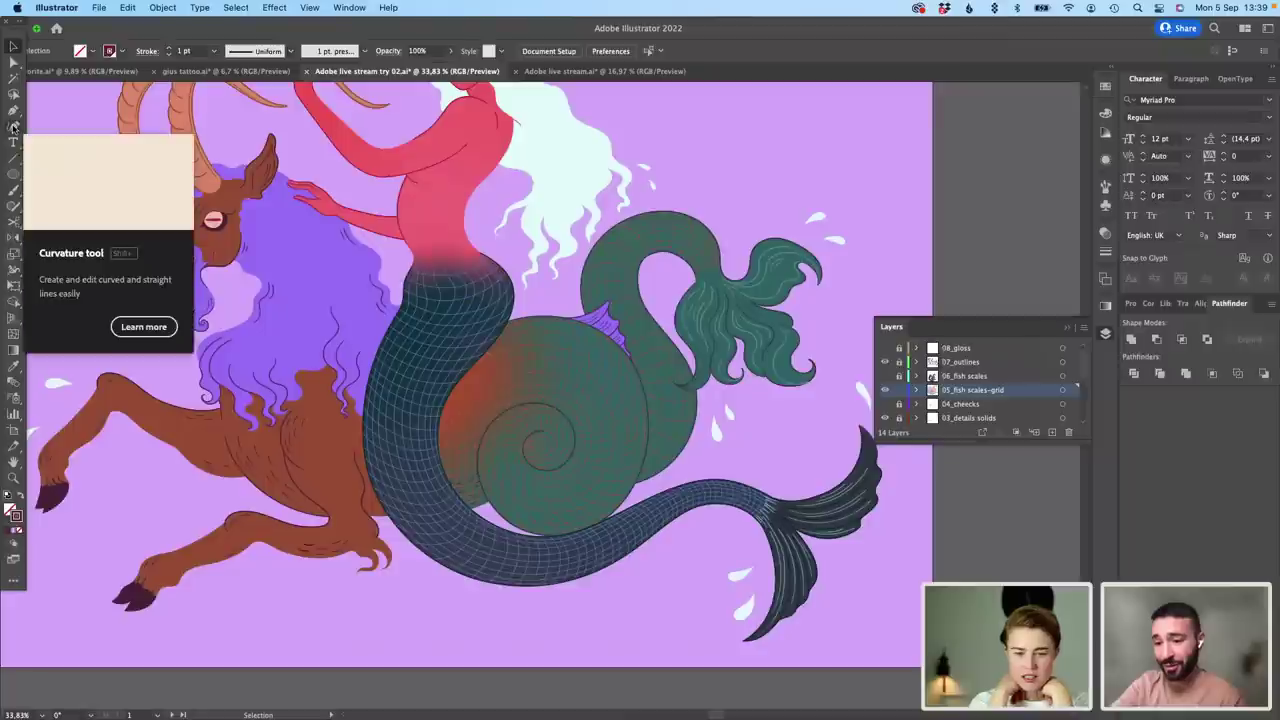
{"action": "left_click", "coordinate": [13, 127]}
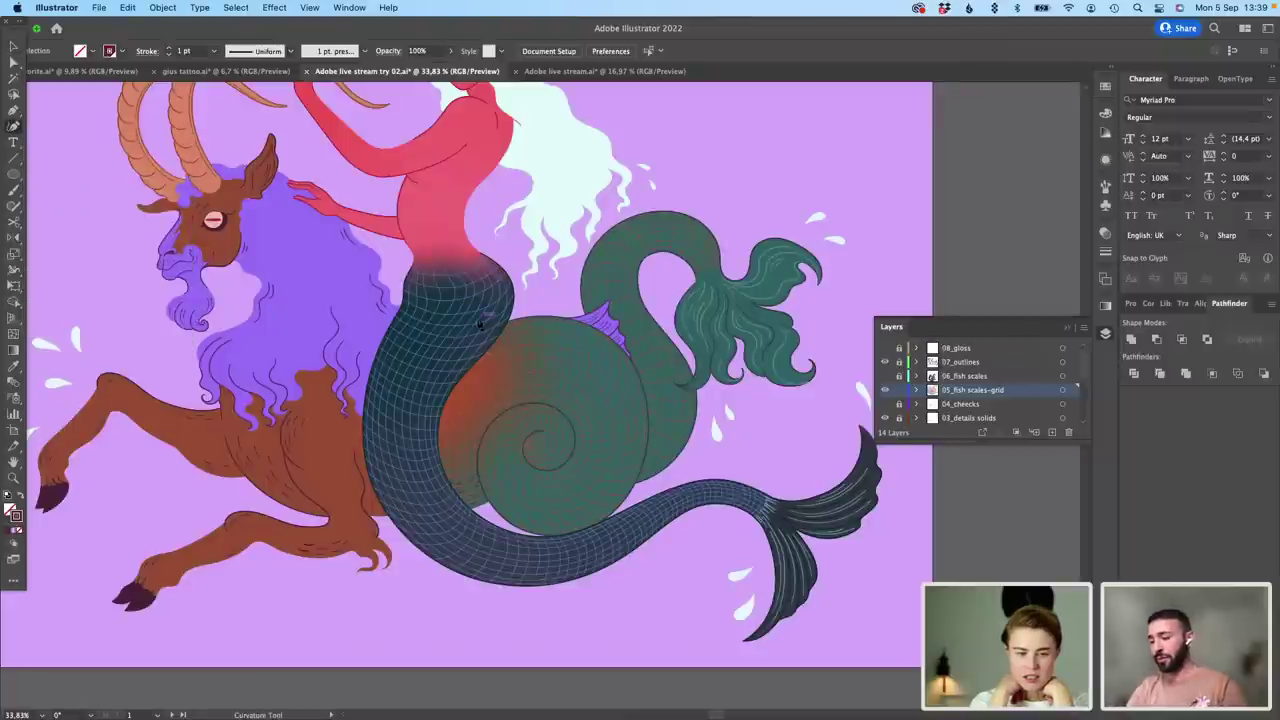
{"action": "scroll", "coordinate": [468, 313], "scroll_direction": "up", "scroll_amount": 3}
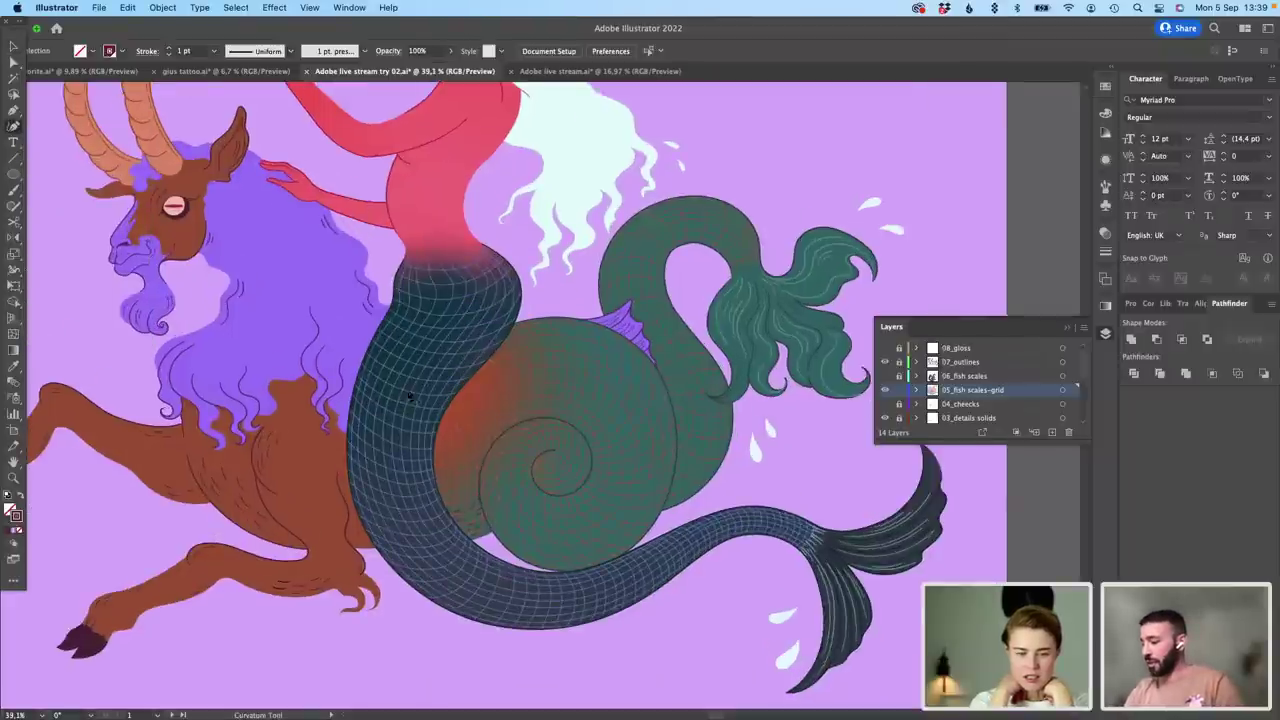
{"action": "scroll", "coordinate": [420, 205], "scroll_direction": "up", "scroll_amount": 3}
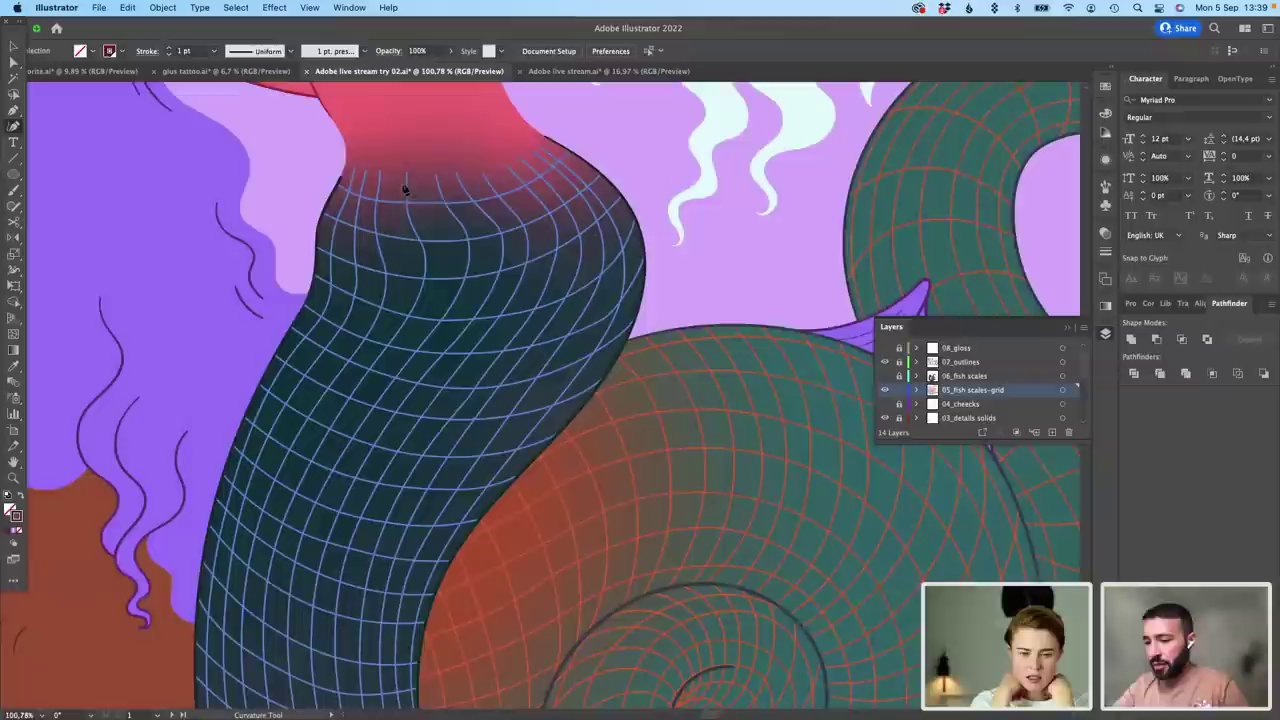
{"action": "left_click", "coordinate": [392, 178]}
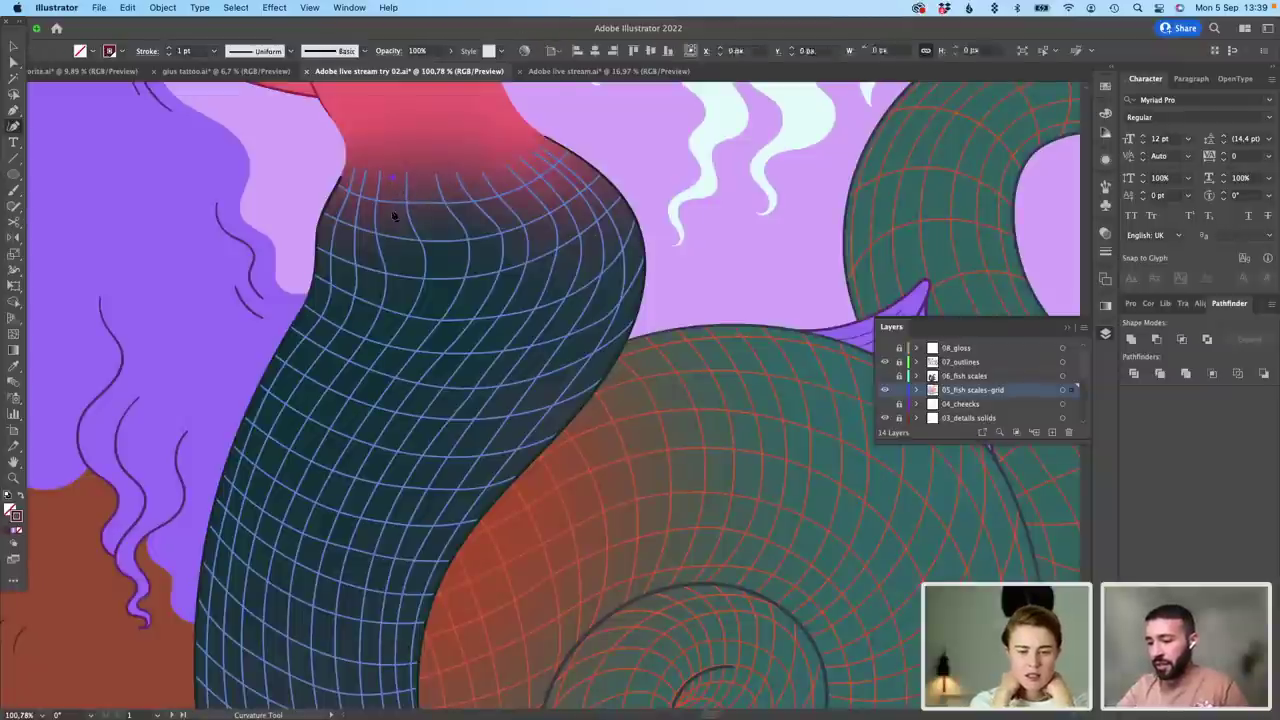
{"action": "left_click", "coordinate": [393, 220]}
{"action": "left_click", "coordinate": [405, 261]}
{"action": "left_click", "coordinate": [384, 330]}
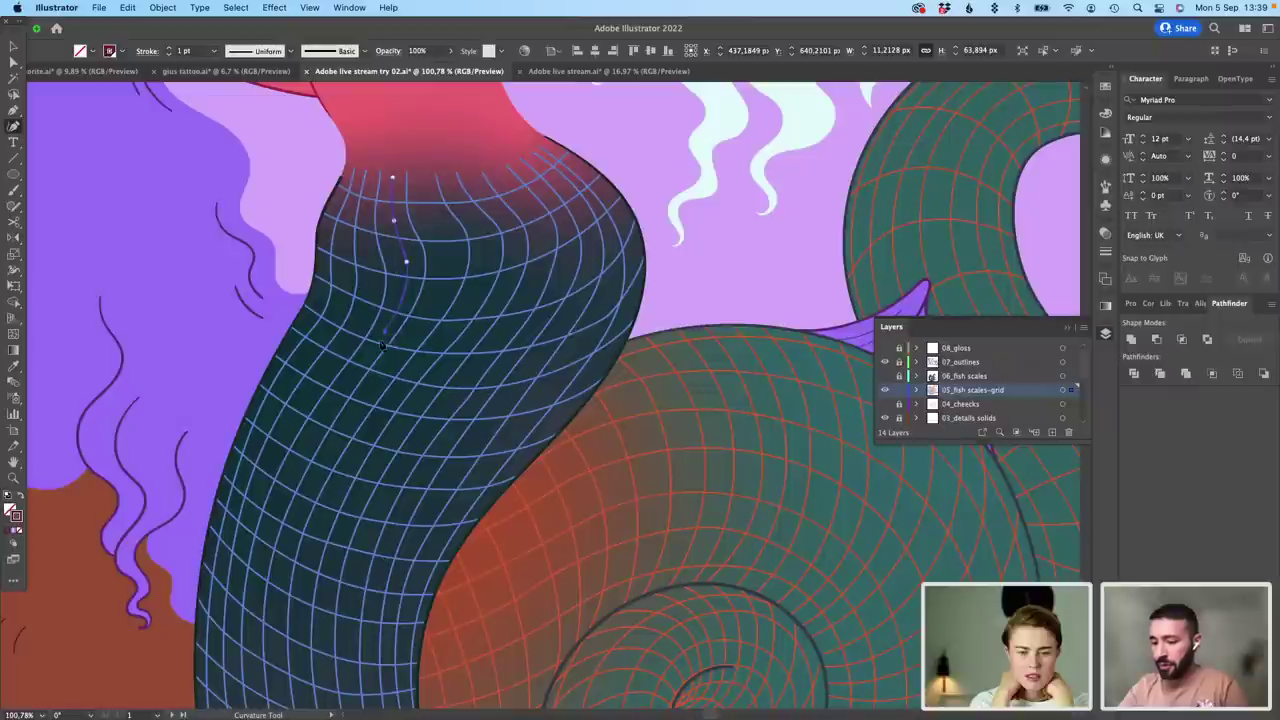
{"action": "left_click", "coordinate": [325, 408]}
{"action": "left_click", "coordinate": [278, 505]}
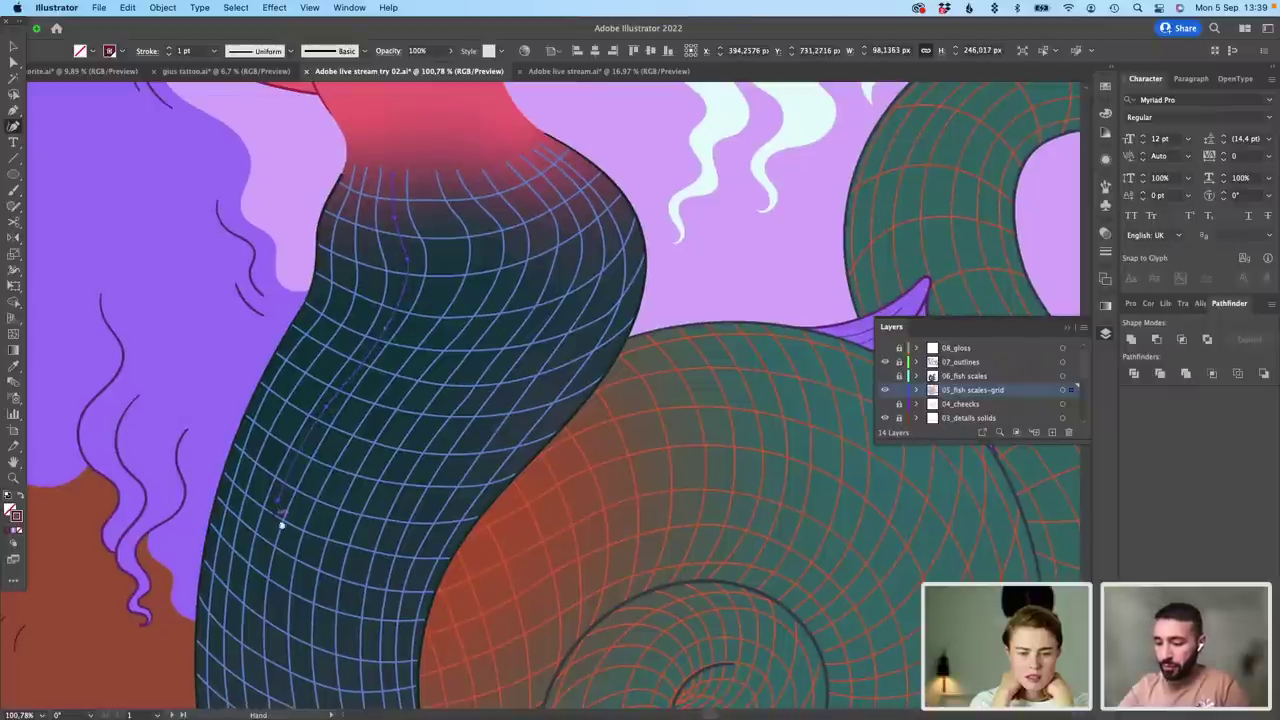
Step: Continue the curved grid line around the lower bend of the mermaid's tail, following the neighbouring lengthwise grid lines
{"action": "left_click_drag", "start_coordinate": [349, 534], "coordinate": [380, 441]}
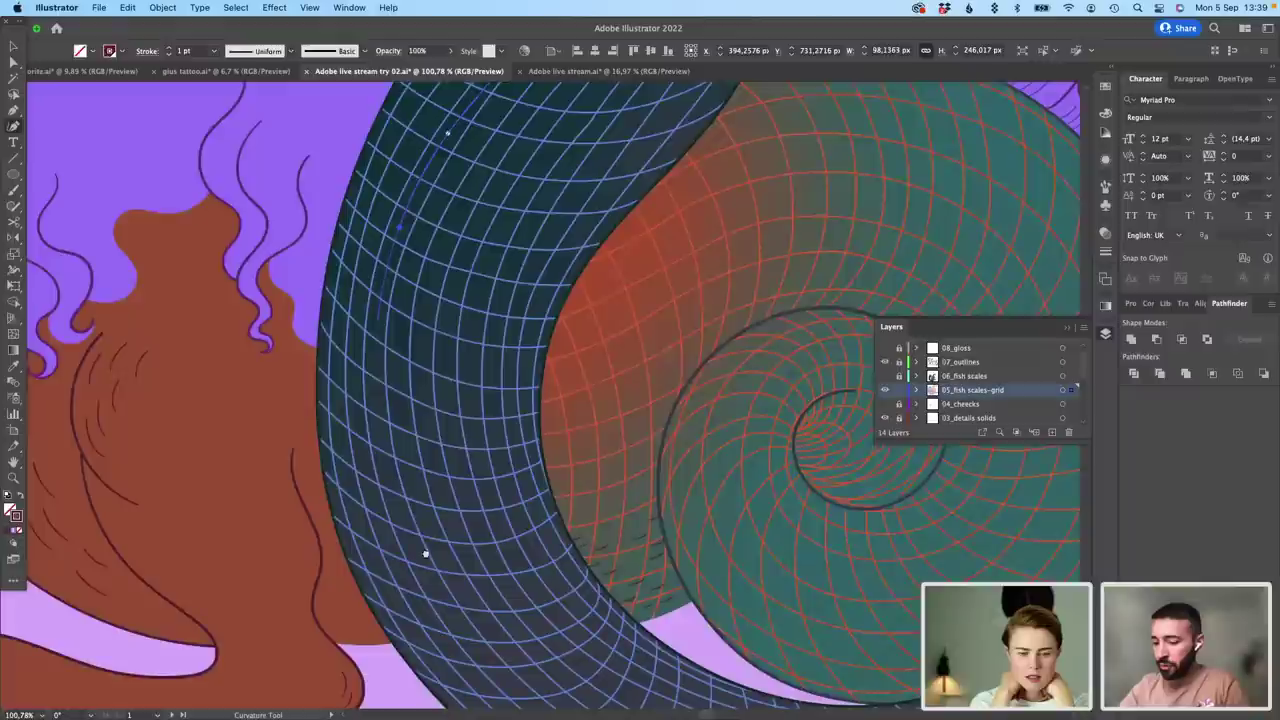
{"action": "left_click_drag", "start_coordinate": [426, 554], "coordinate": [396, 455]}
{"action": "left_click_drag", "start_coordinate": [474, 555], "coordinate": [454, 475]}
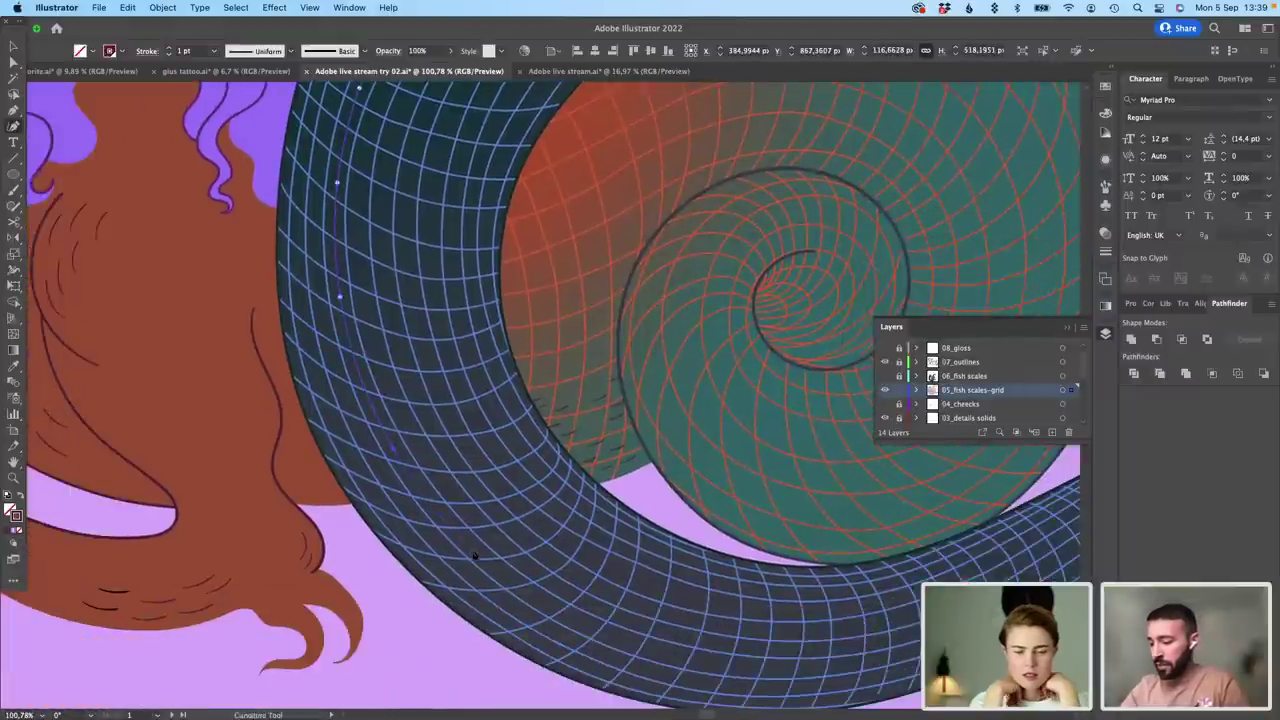
{"action": "left_click", "coordinate": [669, 656]}
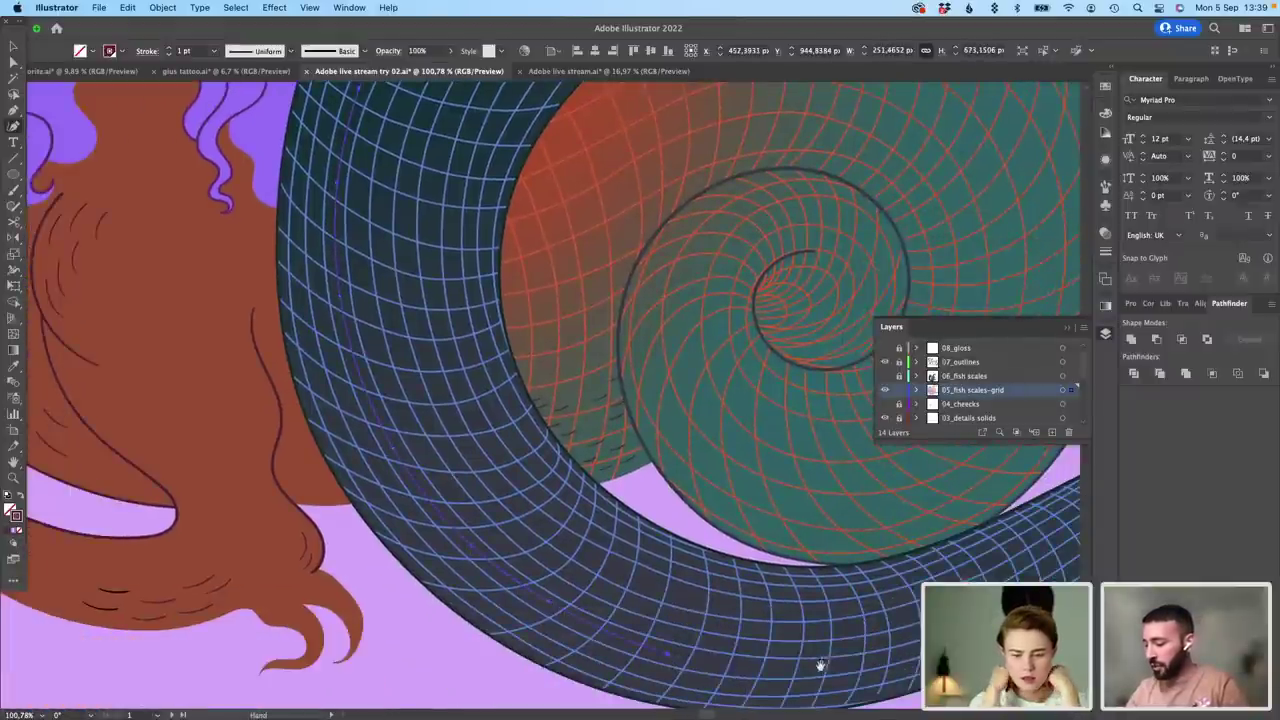
{"action": "left_click_drag", "start_coordinate": [620, 600], "coordinate": [578, 594]}
{"action": "left_click_drag", "start_coordinate": [770, 576], "coordinate": [542, 511]}
{"action": "left_click", "coordinate": [580, 585]}
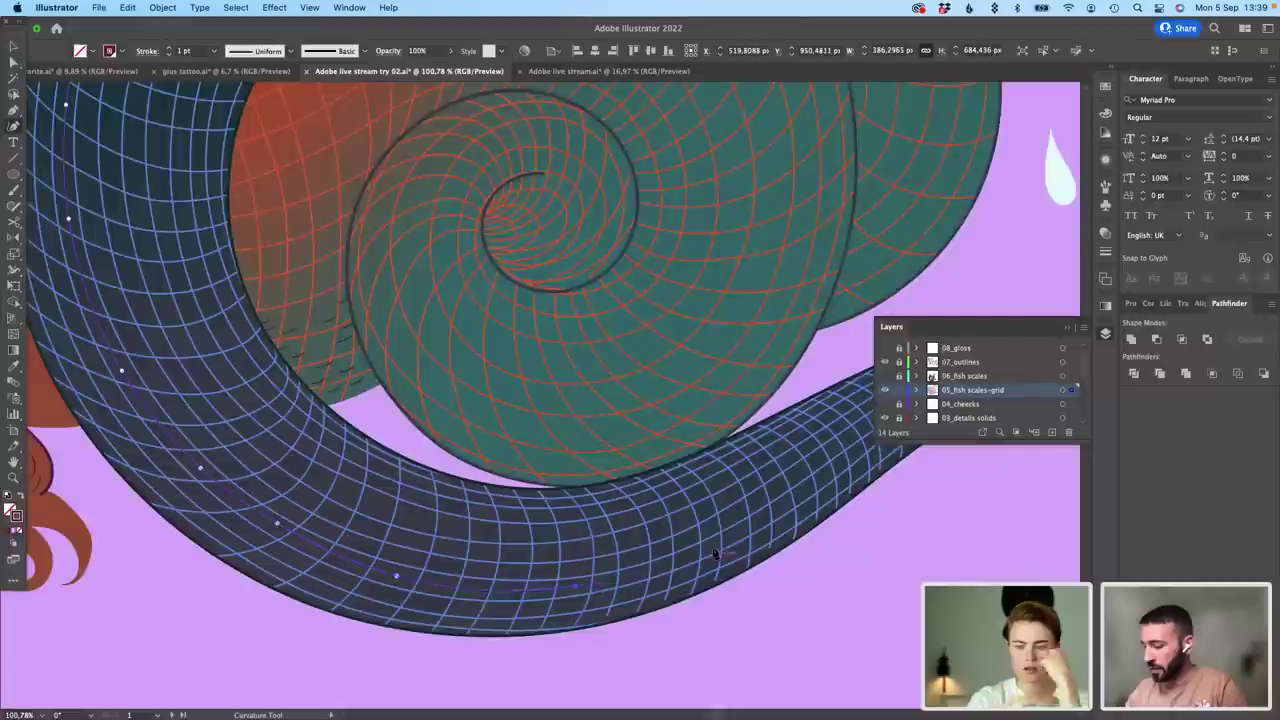
{"action": "left_click", "coordinate": [713, 546]}
Step: Extend the curved grid line along the narrowing end of the mermaid's tail up to the start of the fin
{"action": "left_click_drag", "start_coordinate": [668, 484], "coordinate": [533, 491]}
{"action": "scroll", "coordinate": [532, 490], "scroll_direction": "right", "scroll_amount": 6}
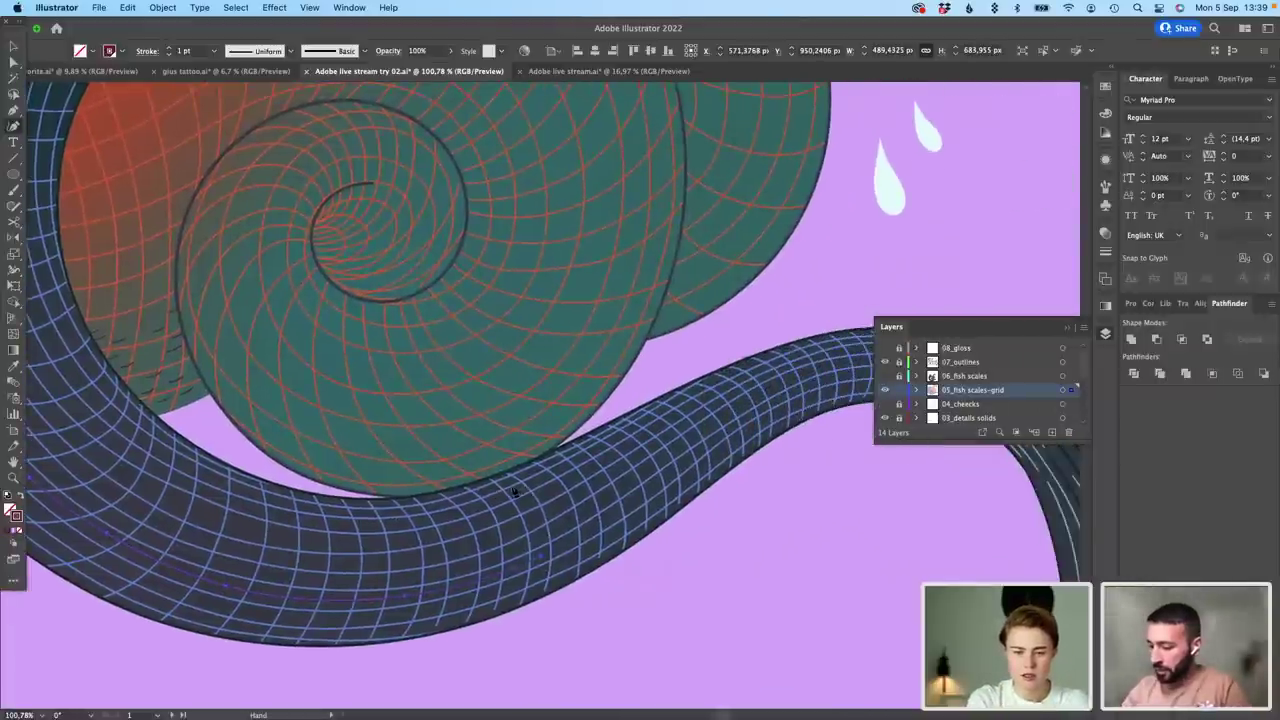
{"action": "left_click", "coordinate": [589, 433]}
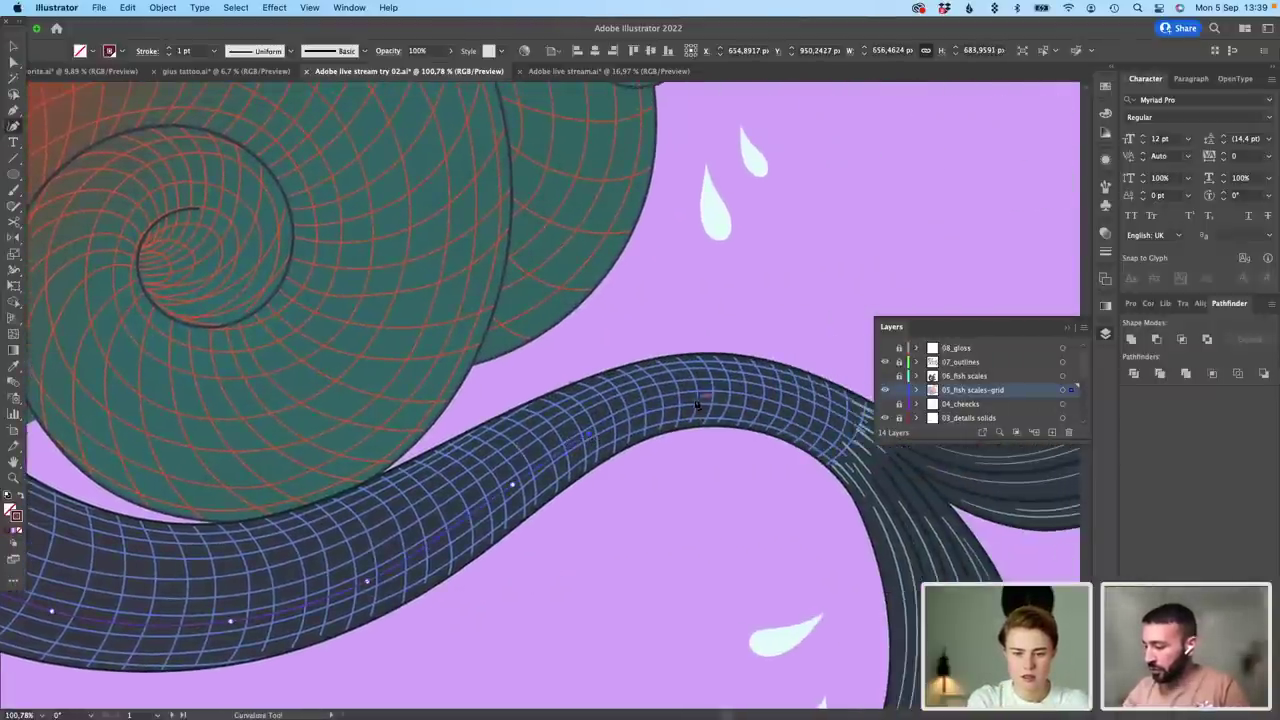
{"action": "left_click", "coordinate": [691, 397]}
{"action": "left_click", "coordinate": [789, 416]}
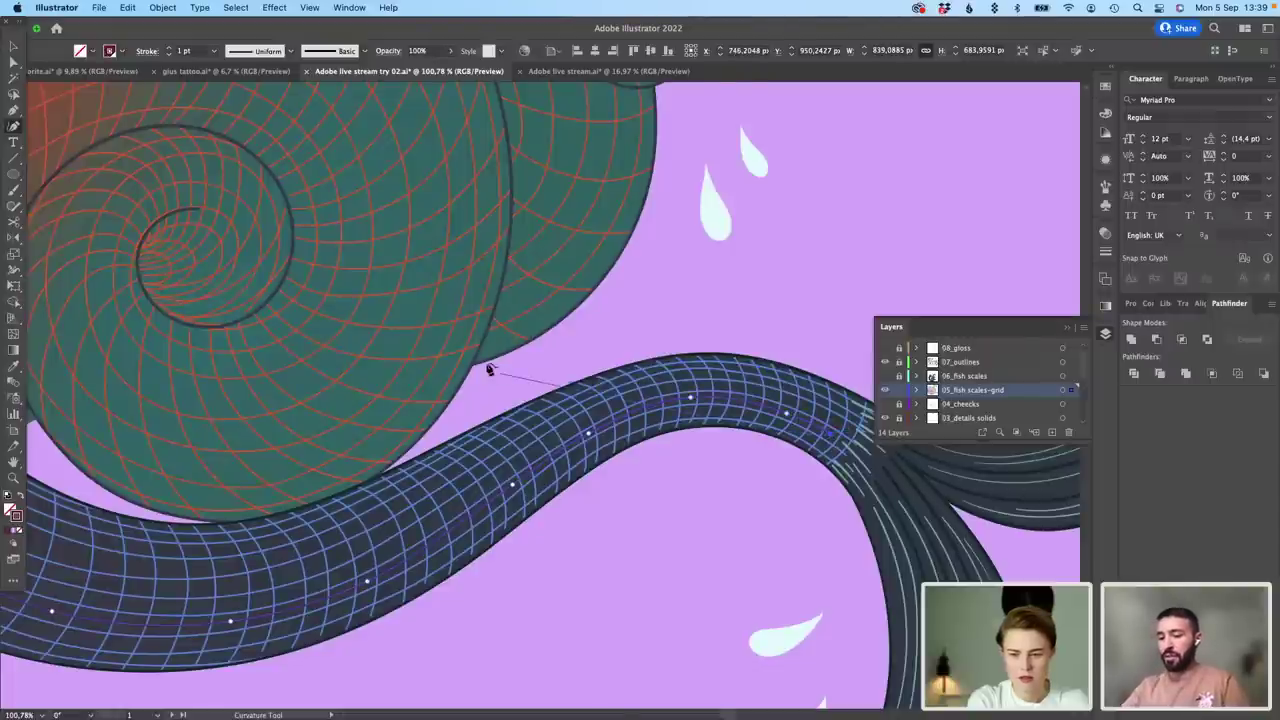
Step: Deselect the new grid line and examine the scale grid on the mermaid's tail and the goat's spiral tail
{"action": "scroll", "coordinate": [491, 366], "scroll_direction": "down", "scroll_amount": 3}
{"action": "scroll", "coordinate": [128, 120], "scroll_direction": "left", "scroll_amount": 3}
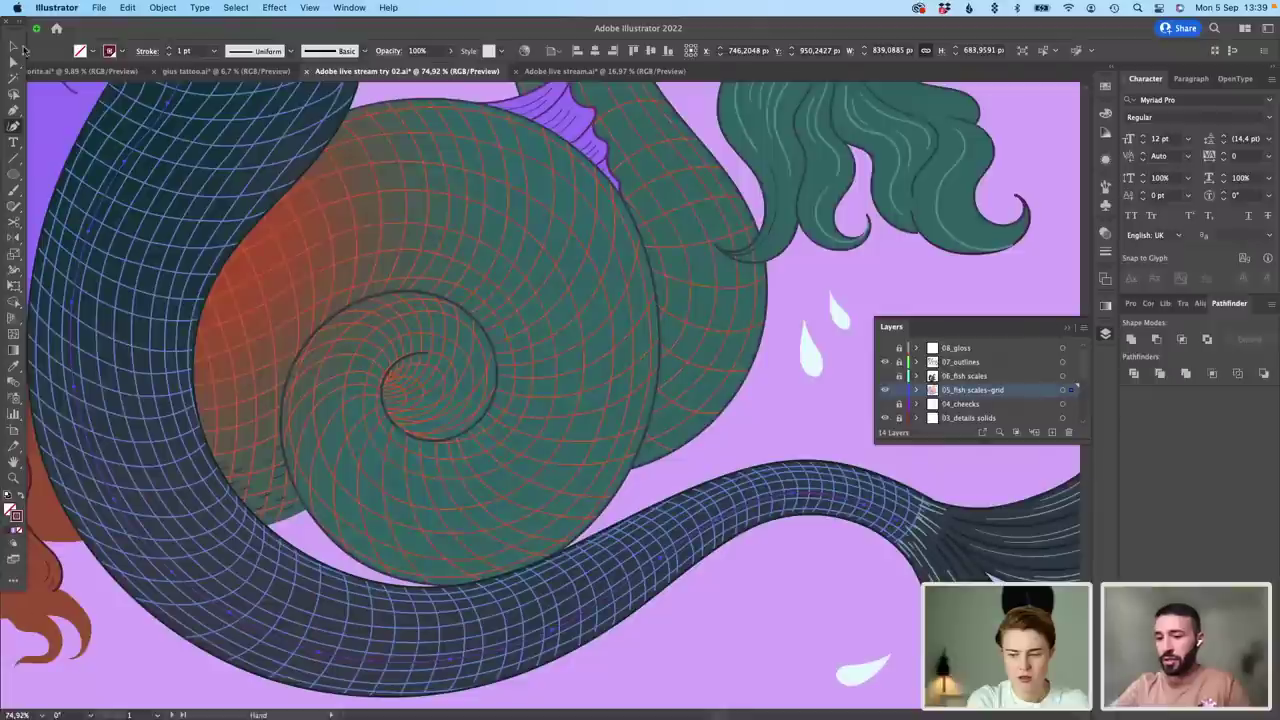
{"action": "scroll", "coordinate": [366, 200], "scroll_direction": "up", "scroll_amount": 5}
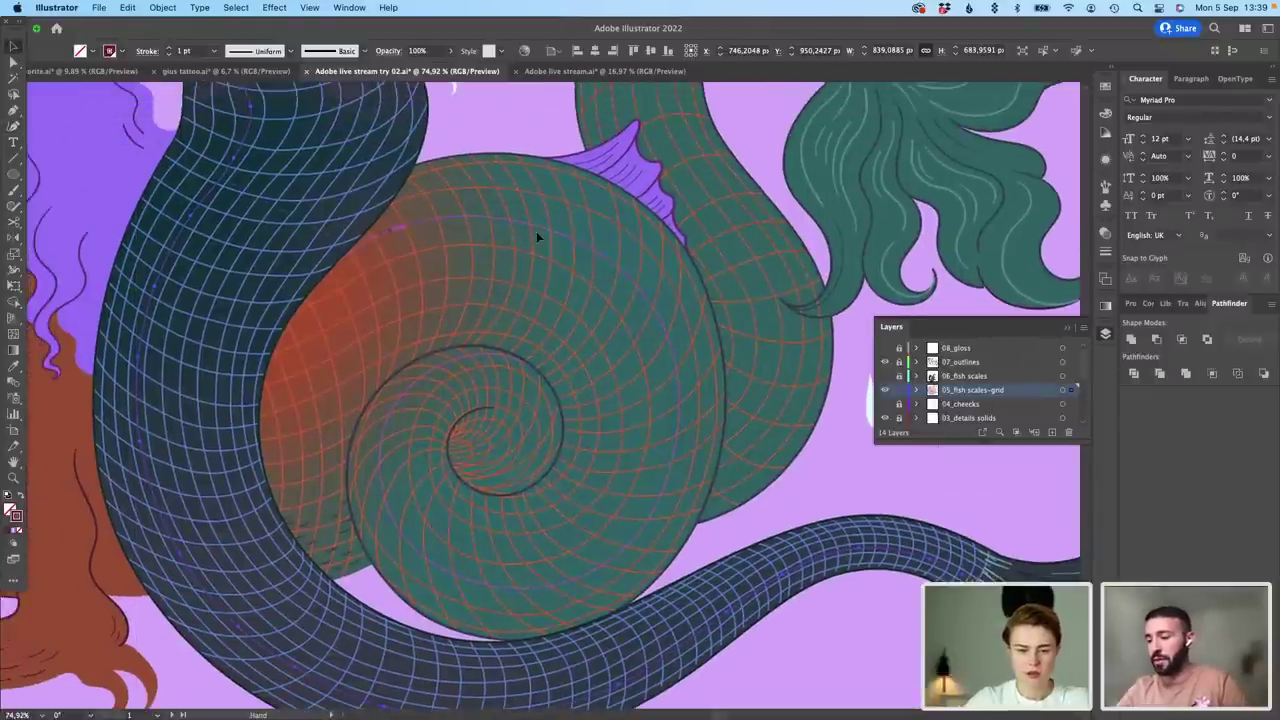
{"action": "scroll", "coordinate": [533, 240], "scroll_direction": "up", "scroll_amount": 5}
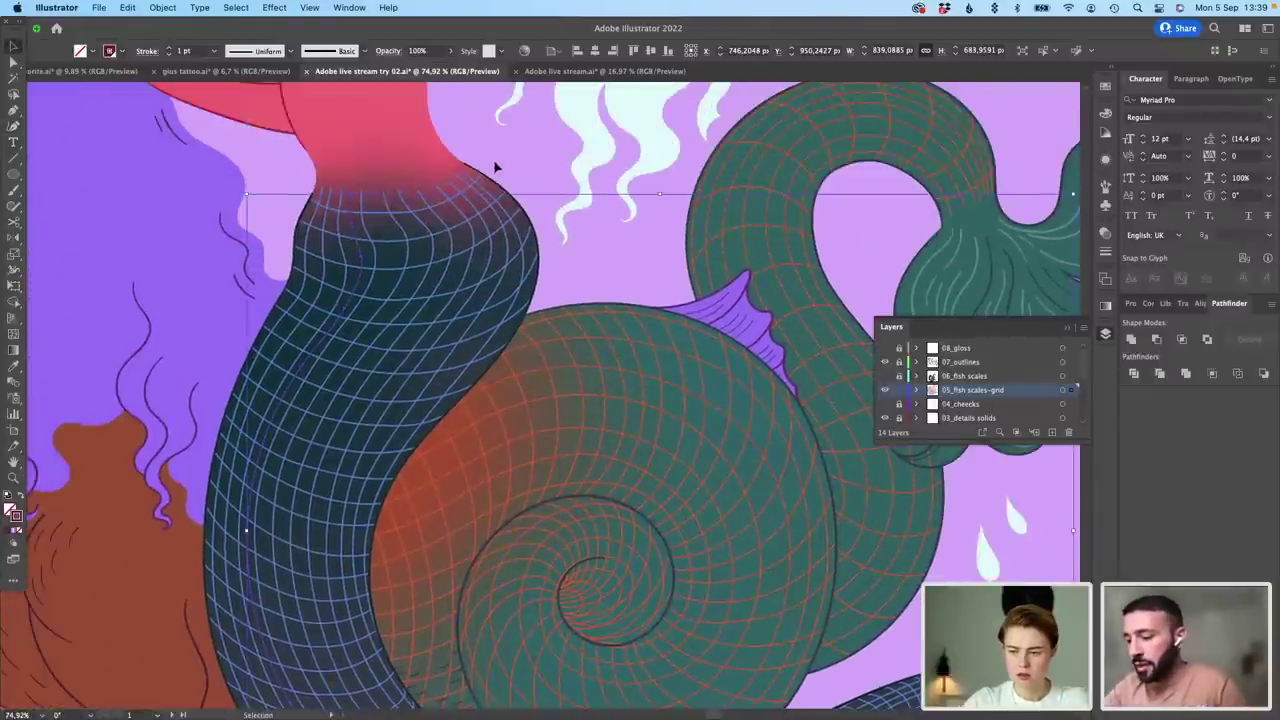
{"action": "left_click", "coordinate": [504, 155]}
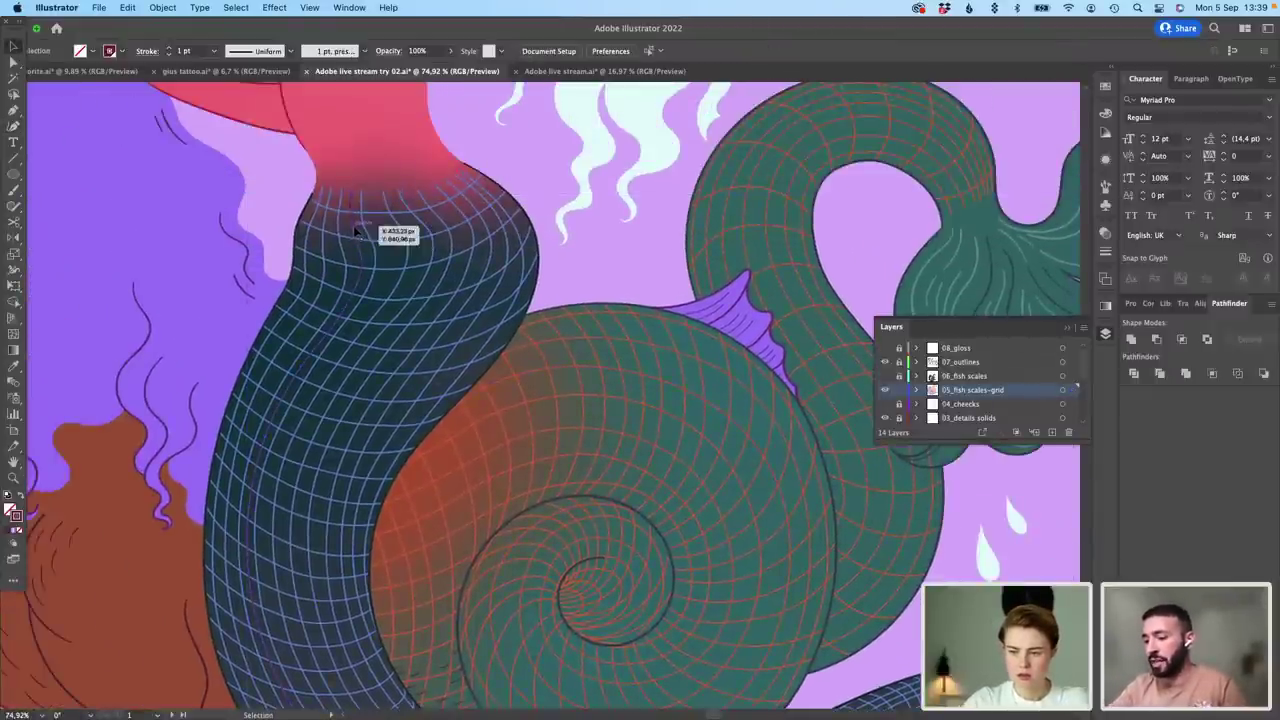
{"action": "left_click", "coordinate": [362, 229]}
{"action": "left_click", "coordinate": [445, 234]}
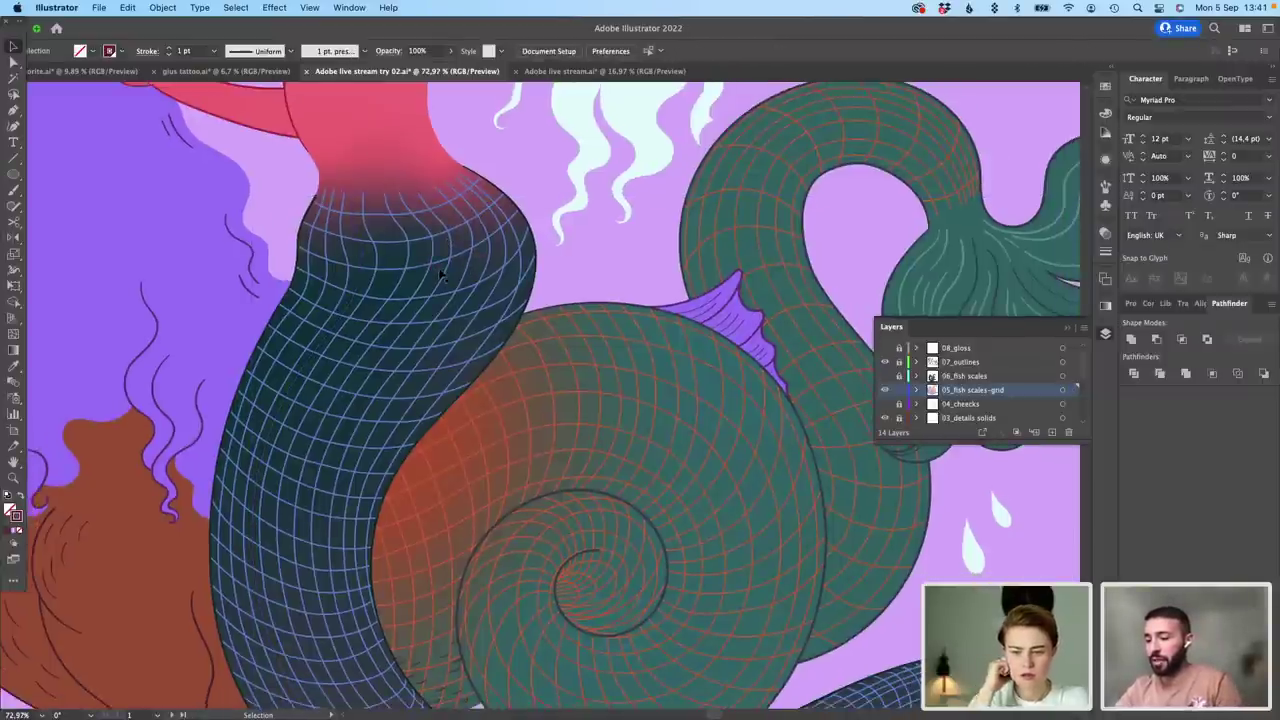
{"action": "scroll", "coordinate": [441, 275], "scroll_direction": "down", "scroll_amount": 4}
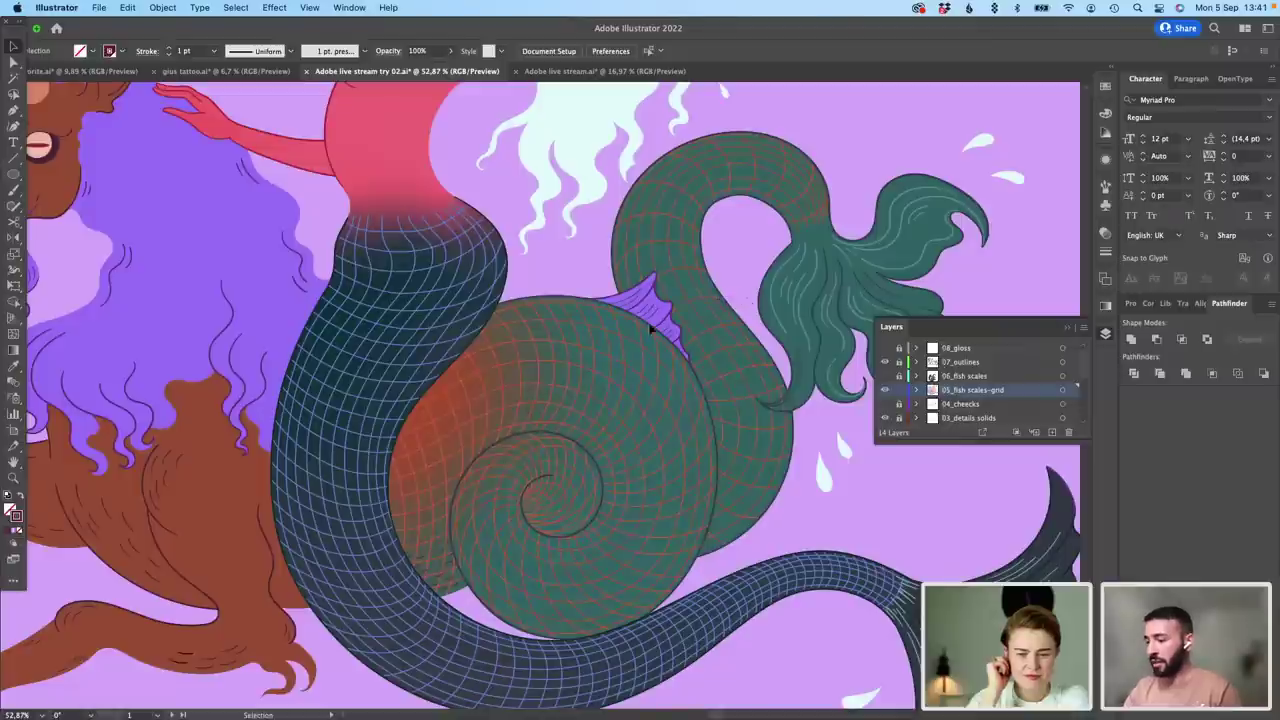
Step: Choose the Paintbrush tool and set the stroke colour to a bright pink
{"action": "left_click", "coordinate": [14, 191]}
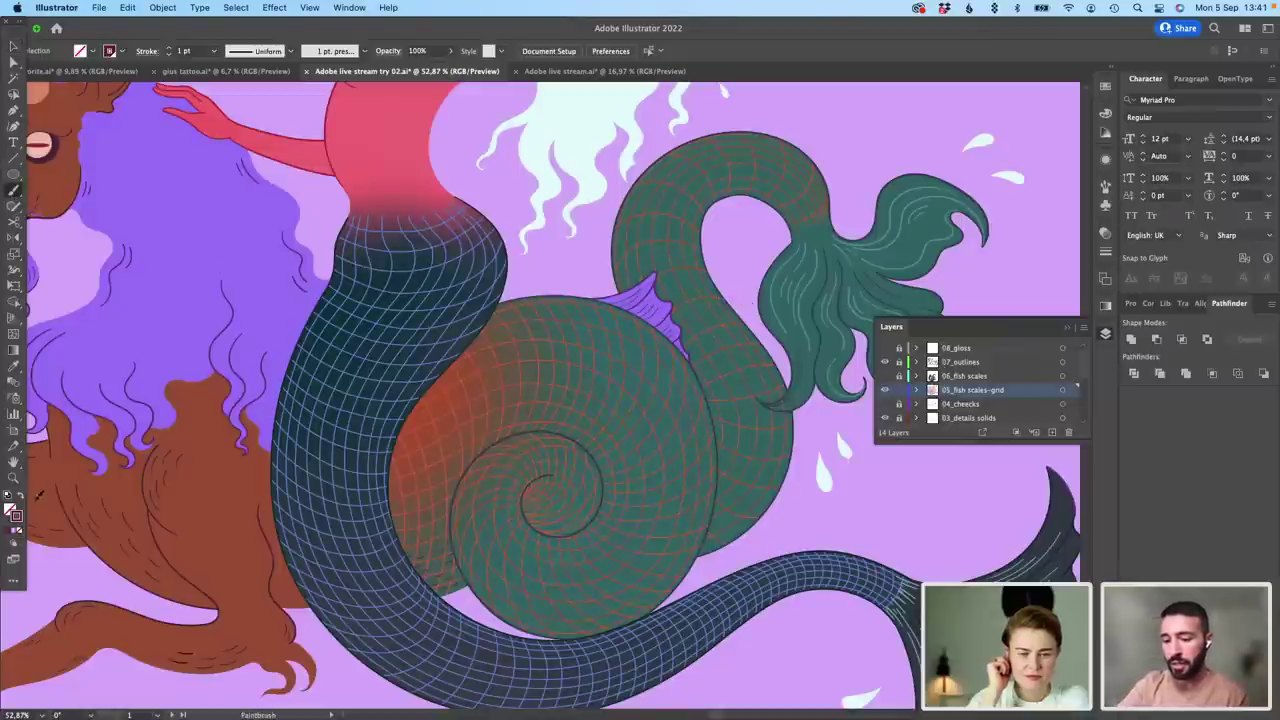
{"action": "double_click", "coordinate": [16, 516]}
{"action": "left_click_drag", "start_coordinate": [848, 270], "coordinate": [862, 258]}
{"action": "left_click", "coordinate": [1011, 262]}
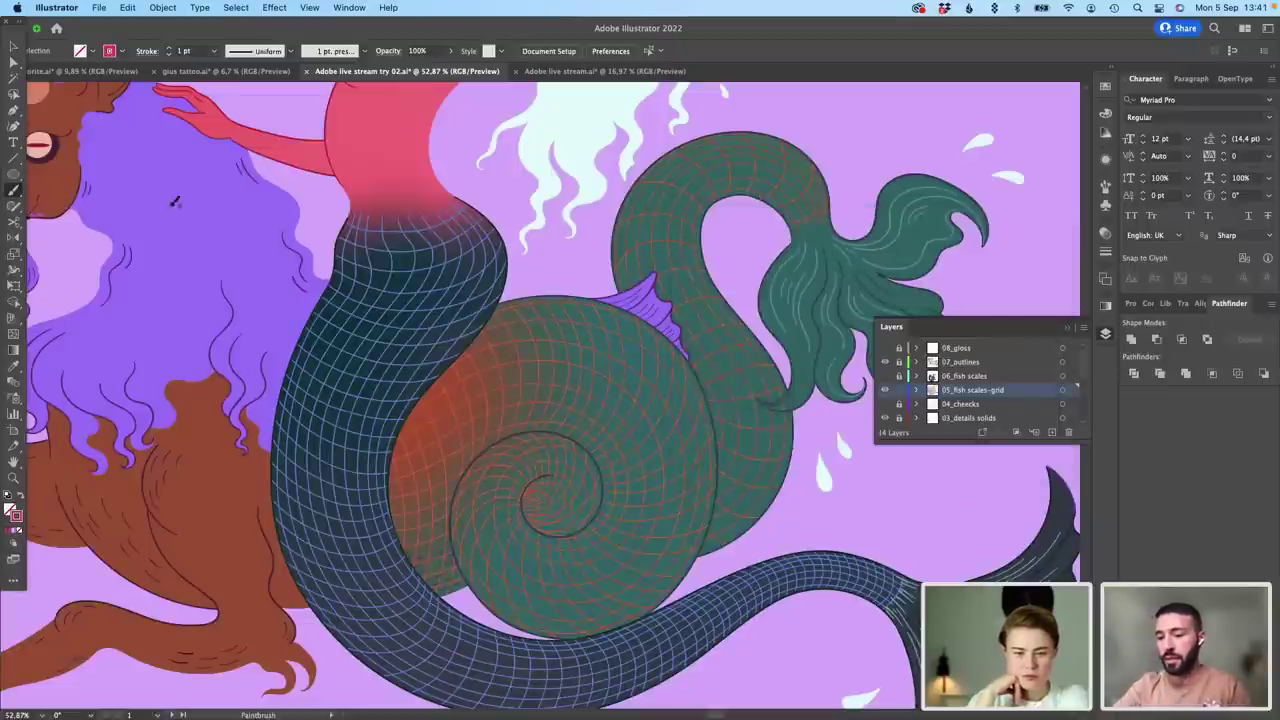
Step: Paint a row of five U-shaped pink scales inside the grid cells on the mermaid's hip
{"action": "scroll", "coordinate": [420, 288], "scroll_direction": "up", "scroll_amount": 2}
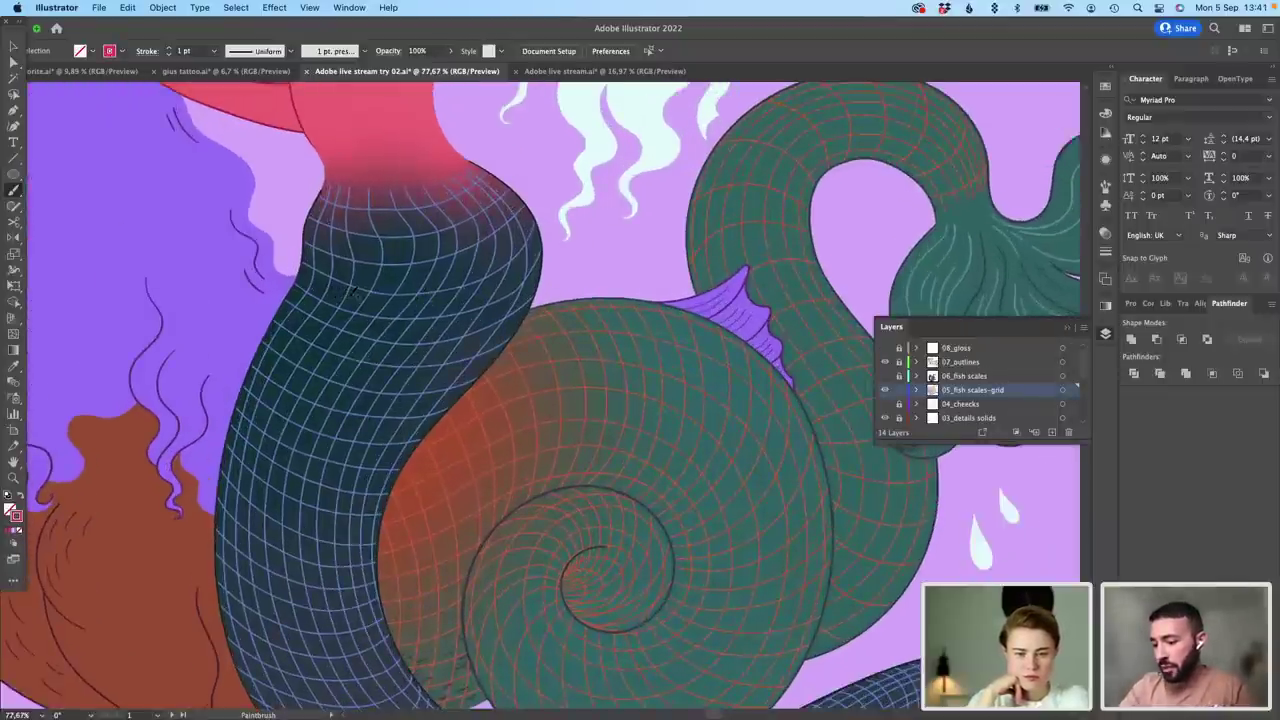
{"action": "scroll", "coordinate": [352, 292], "scroll_direction": "up", "scroll_amount": 5}
{"action": "mouse_move", "coordinate": [343, 300]}
{"action": "left_mouse_down"}
{"action": "mouse_move", "coordinate": [371, 337]}
{"action": "mouse_move", "coordinate": [410, 298]}
{"action": "mouse_move", "coordinate": [393, 350]}
{"action": "left_mouse_up"}
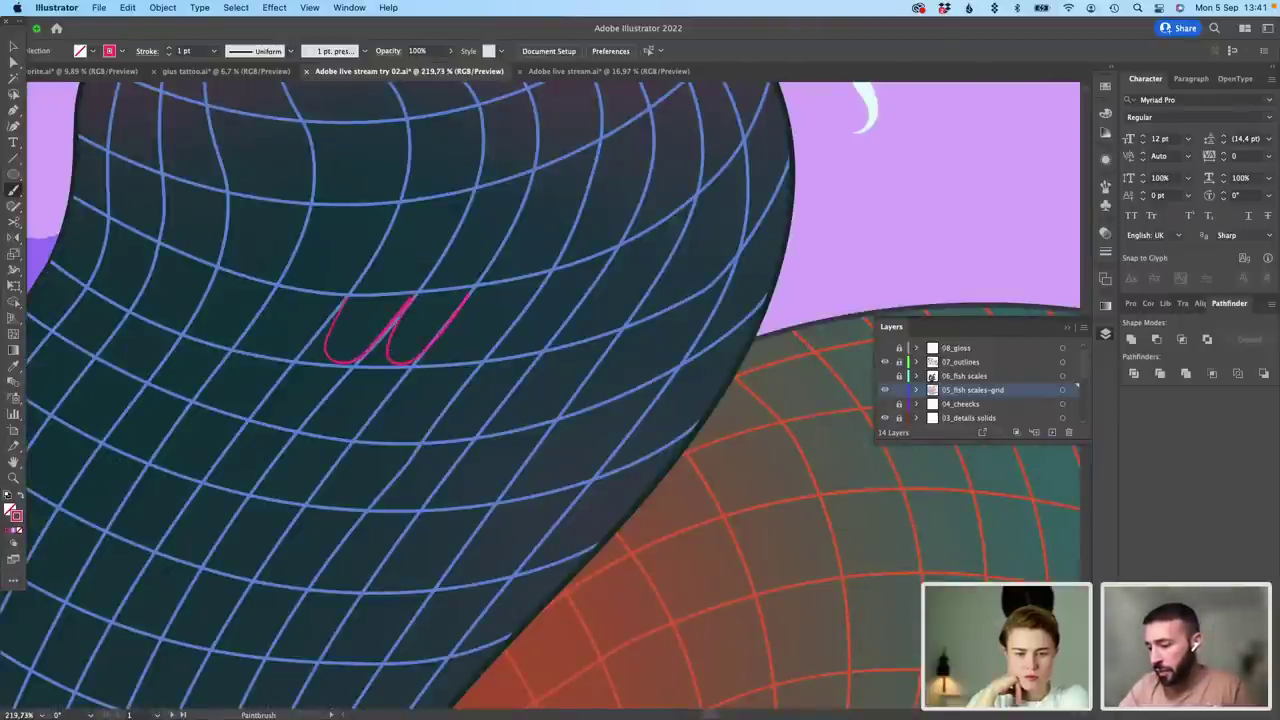
{"action": "mouse_move", "coordinate": [472, 289]}
{"action": "left_mouse_down"}
{"action": "mouse_move", "coordinate": [452, 350]}
{"action": "mouse_move", "coordinate": [474, 356]}
{"action": "mouse_move", "coordinate": [592, 253]}
{"action": "mouse_move", "coordinate": [550, 268]}
{"action": "mouse_move", "coordinate": [524, 342]}
{"action": "mouse_move", "coordinate": [537, 345]}
{"action": "mouse_move", "coordinate": [622, 238]}
{"action": "mouse_move", "coordinate": [593, 318]}
{"action": "mouse_move", "coordinate": [617, 323]}
{"action": "mouse_move", "coordinate": [700, 192]}
{"action": "left_mouse_up"}
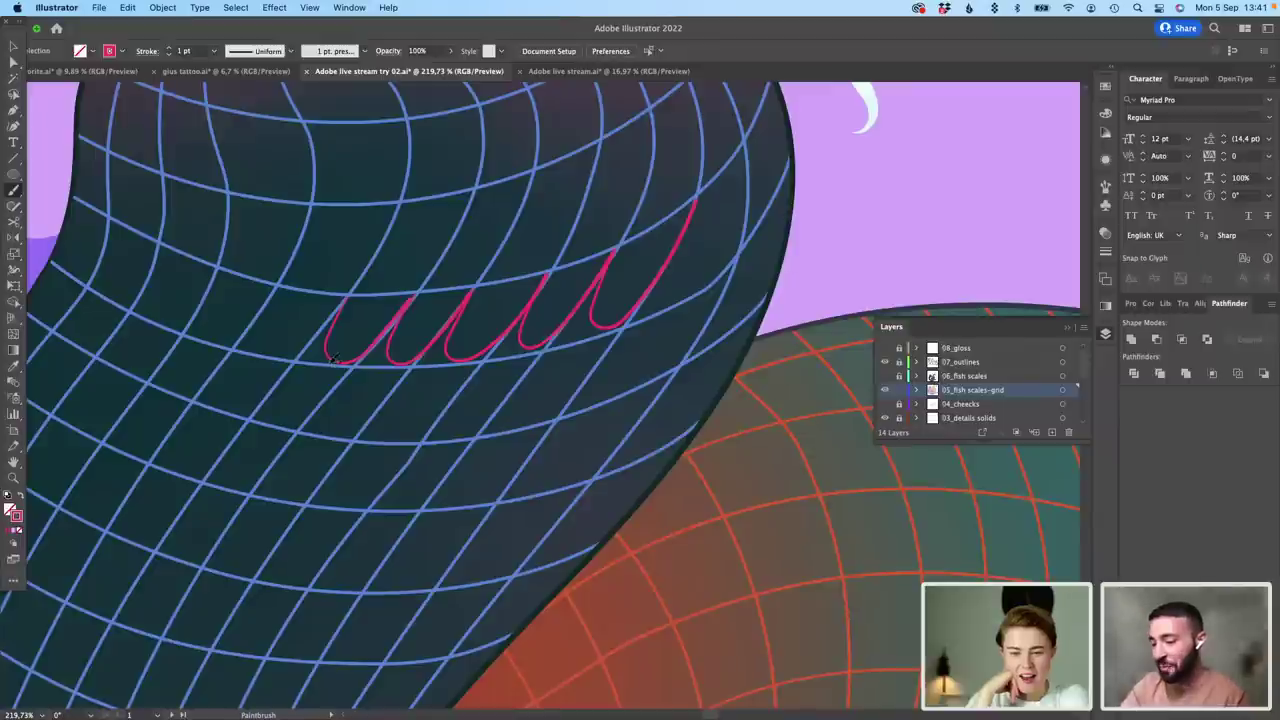
Step: Paint a second row of pink scales below the first and two more above it, staggered and redoing a misplaced stroke
{"action": "mouse_move", "coordinate": [322, 372]}
{"action": "left_mouse_down"}
{"action": "mouse_move", "coordinate": [300, 425]}
{"action": "mouse_move", "coordinate": [325, 425]}
{"action": "mouse_move", "coordinate": [376, 388]}
{"action": "mouse_move", "coordinate": [387, 360]}
{"action": "mouse_move", "coordinate": [391, 370]}
{"action": "mouse_move", "coordinate": [314, 376]}
{"action": "mouse_move", "coordinate": [279, 457]}
{"action": "mouse_move", "coordinate": [328, 456]}
{"action": "mouse_move", "coordinate": [412, 367]}
{"action": "mouse_move", "coordinate": [369, 465]}
{"action": "mouse_move", "coordinate": [382, 480]}
{"action": "mouse_move", "coordinate": [430, 460]}
{"action": "mouse_move", "coordinate": [509, 366]}
{"action": "mouse_move", "coordinate": [479, 462]}
{"action": "mouse_move", "coordinate": [489, 479]}
{"action": "mouse_move", "coordinate": [517, 477]}
{"action": "mouse_move", "coordinate": [609, 379]}
{"action": "mouse_move", "coordinate": [575, 460]}
{"action": "mouse_move", "coordinate": [579, 472]}
{"action": "mouse_move", "coordinate": [627, 455]}
{"action": "mouse_move", "coordinate": [727, 343]}
{"action": "mouse_move", "coordinate": [640, 367]}
{"action": "mouse_move", "coordinate": [607, 337]}
{"action": "mouse_move", "coordinate": [554, 394]}
{"action": "mouse_move", "coordinate": [542, 430]}
{"action": "mouse_move", "coordinate": [552, 450]}
{"action": "mouse_move", "coordinate": [598, 436]}
{"action": "mouse_move", "coordinate": [640, 394]}
{"action": "mouse_move", "coordinate": [694, 297]}
{"action": "mouse_move", "coordinate": [546, 220]}
{"action": "mouse_move", "coordinate": [546, 180]}
{"action": "mouse_move", "coordinate": [582, 150]}
{"action": "mouse_move", "coordinate": [530, 240]}
{"action": "mouse_move", "coordinate": [521, 299]}
{"action": "mouse_move", "coordinate": [594, 258]}
{"action": "mouse_move", "coordinate": [654, 125]}
{"action": "left_mouse_up"}
{"action": "key", "text": "super+z"}
{"action": "scroll", "coordinate": [330, 365], "scroll_direction": "up", "scroll_amount": 5}
{"action": "scroll", "coordinate": [582, 148], "scroll_direction": "up", "scroll_amount": 3}
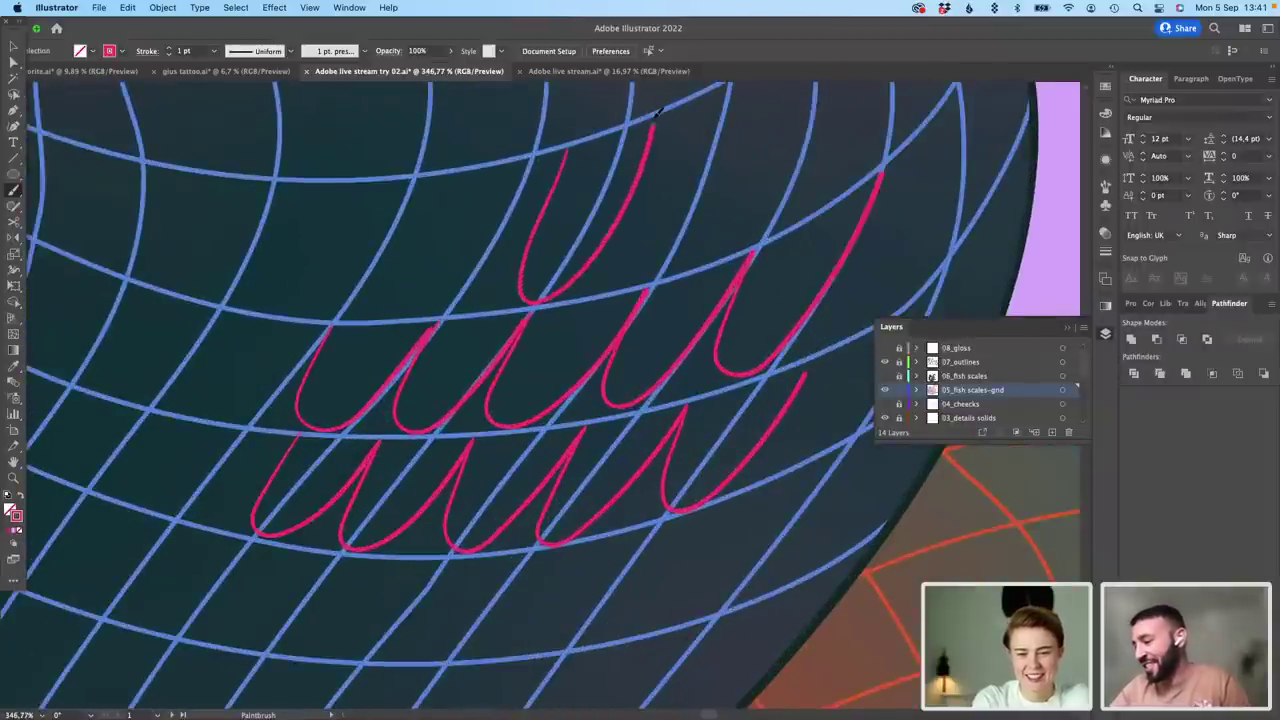
{"action": "left_click_drag", "start_coordinate": [616, 212], "coordinate": [514, 256]}
{"action": "mouse_move", "coordinate": [548, 180]}
{"action": "left_mouse_down"}
{"action": "mouse_move", "coordinate": [536, 318]}
{"action": "mouse_move", "coordinate": [585, 310]}
{"action": "mouse_move", "coordinate": [655, 178]}
{"action": "mouse_move", "coordinate": [670, 100]}
{"action": "left_mouse_up"}
Step: Try deleting a lengthwise grid line beside the painted scales on the mermaid's hip, and undo the deletion
{"action": "scroll", "coordinate": [266, 147], "scroll_direction": "down", "scroll_amount": 3}
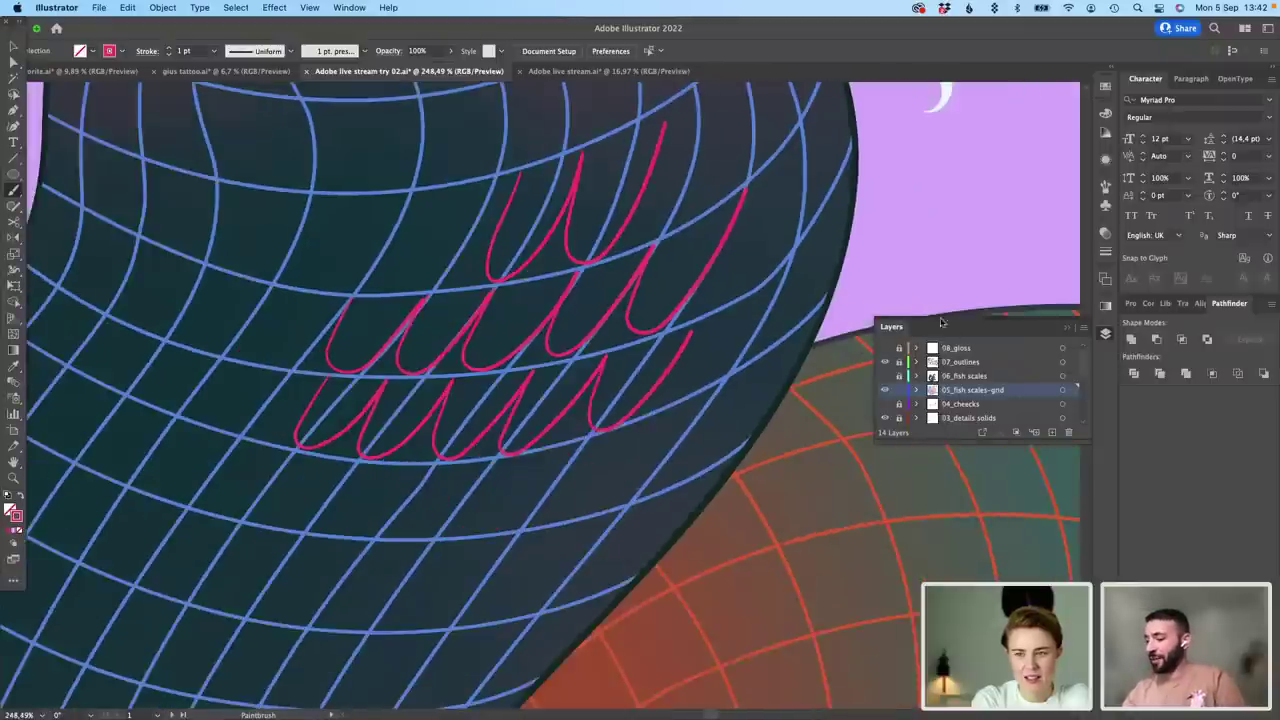
{"action": "scroll", "coordinate": [660, 140], "scroll_direction": "down", "scroll_amount": 1}
{"action": "key", "text": "v"}
{"action": "scroll", "coordinate": [755, 237], "scroll_direction": "down", "scroll_amount": 1}
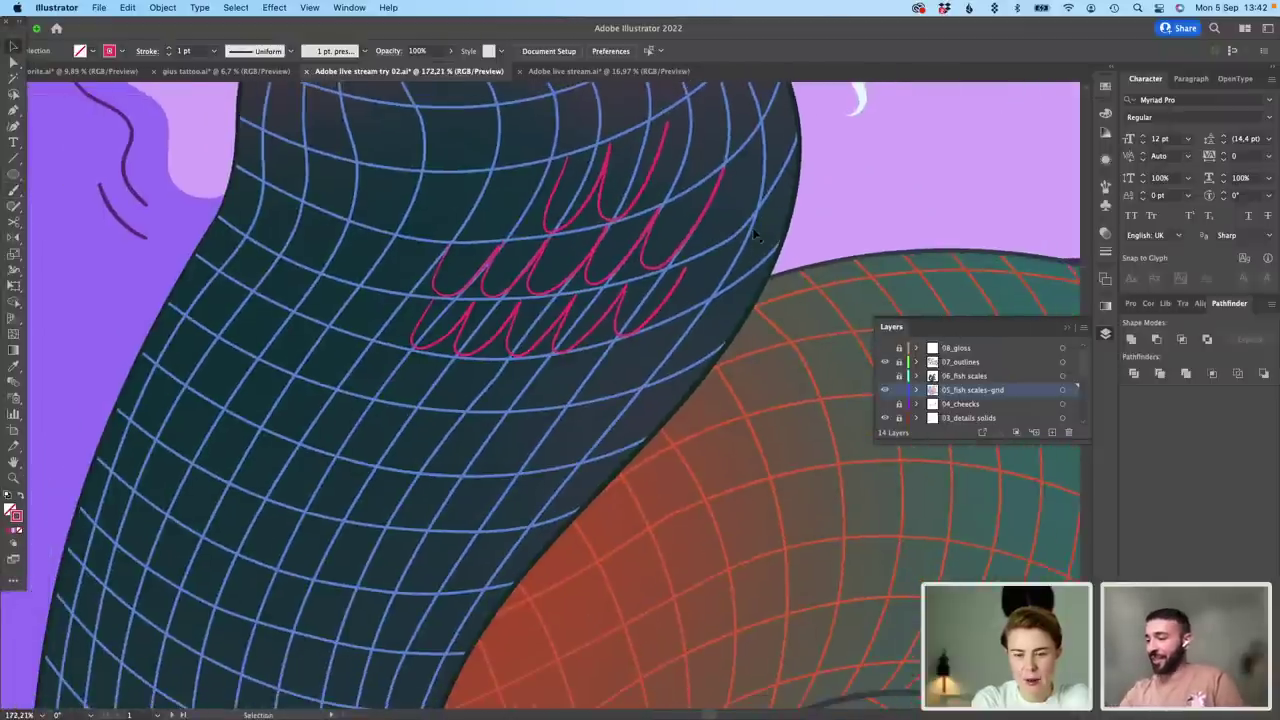
{"action": "scroll", "coordinate": [757, 229], "scroll_direction": "down", "scroll_amount": 3}
{"action": "key", "text": "Delete"}
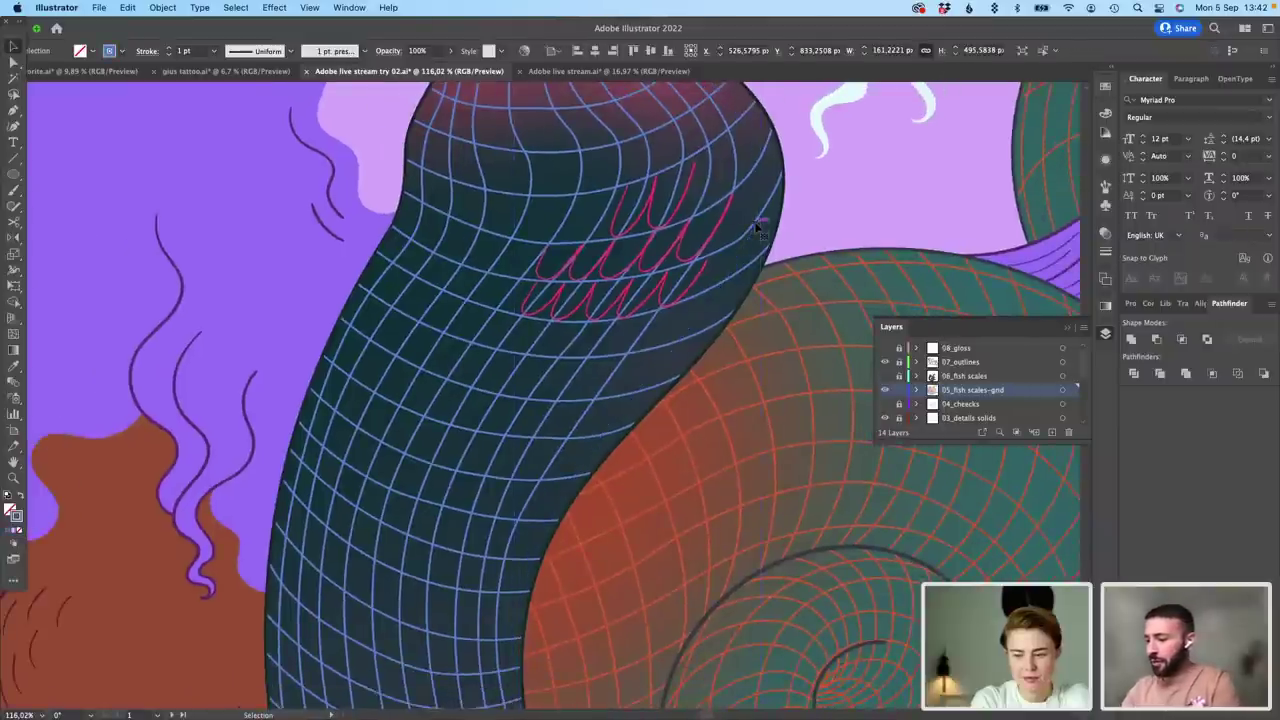
{"action": "key", "text": "super+z"}
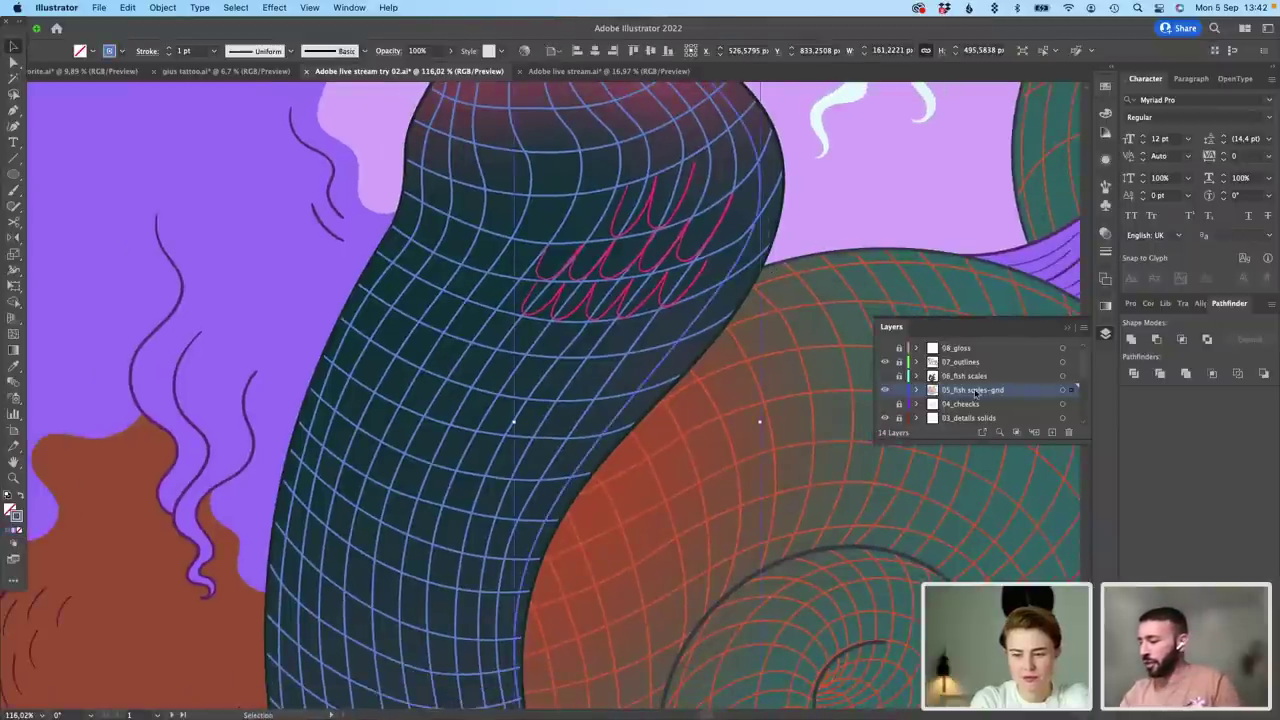
Step: Lock and hide the 05_fish scales-grid layer, show the 06_fish scales layer, and bring both scaled tails into view
{"action": "left_click", "coordinate": [885, 390]}
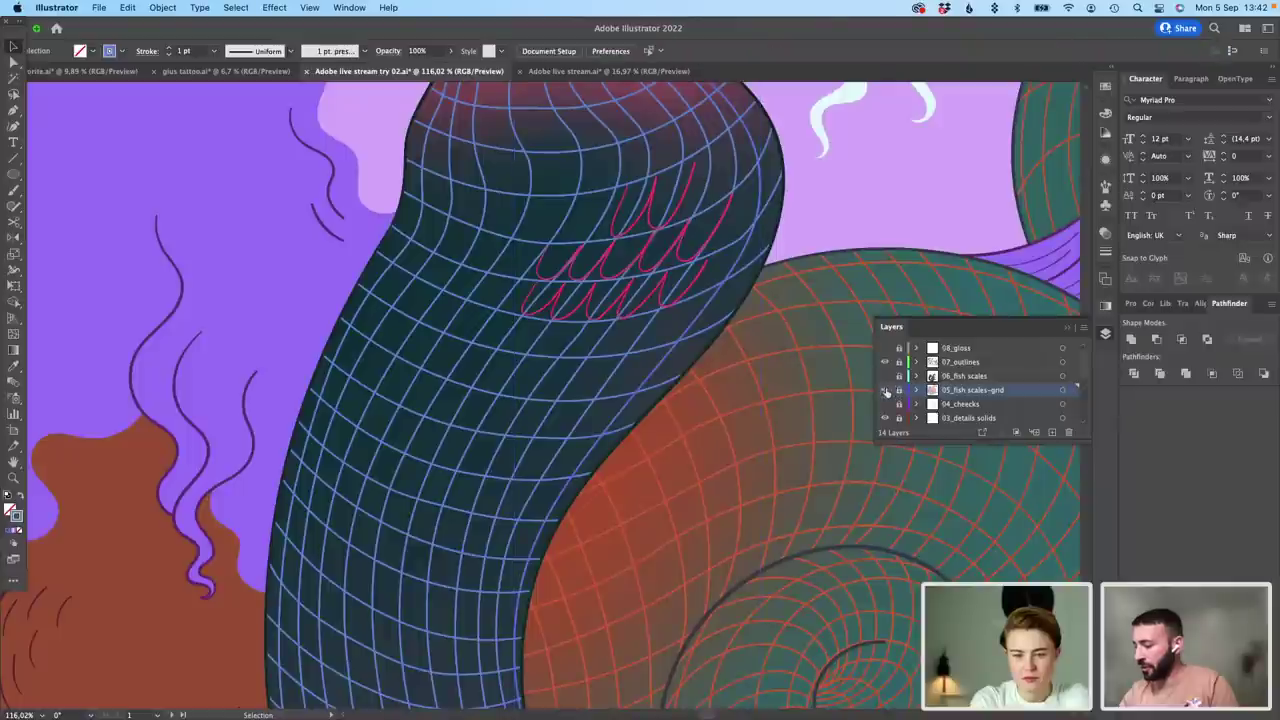
{"action": "left_click", "coordinate": [885, 376]}
{"action": "scroll", "coordinate": [786, 277], "scroll_direction": "down", "scroll_amount": 5}
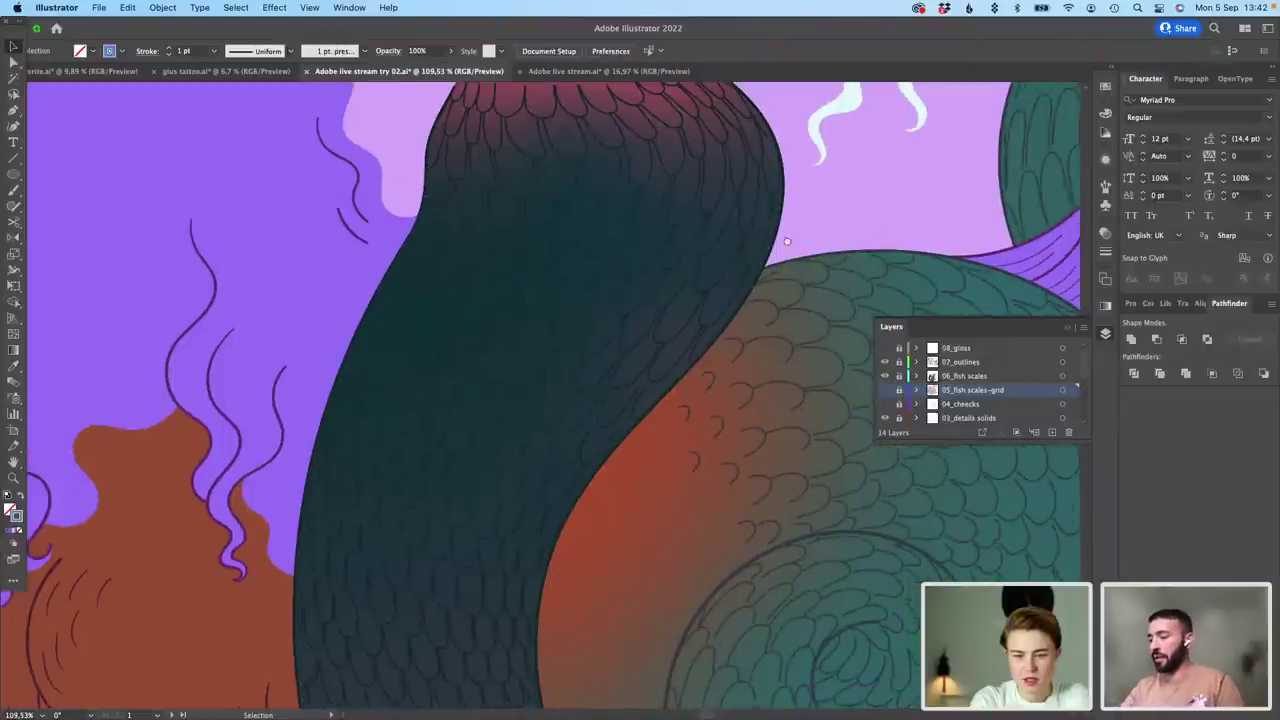
{"action": "scroll", "coordinate": [916, 511], "scroll_direction": "right", "scroll_amount": 5}
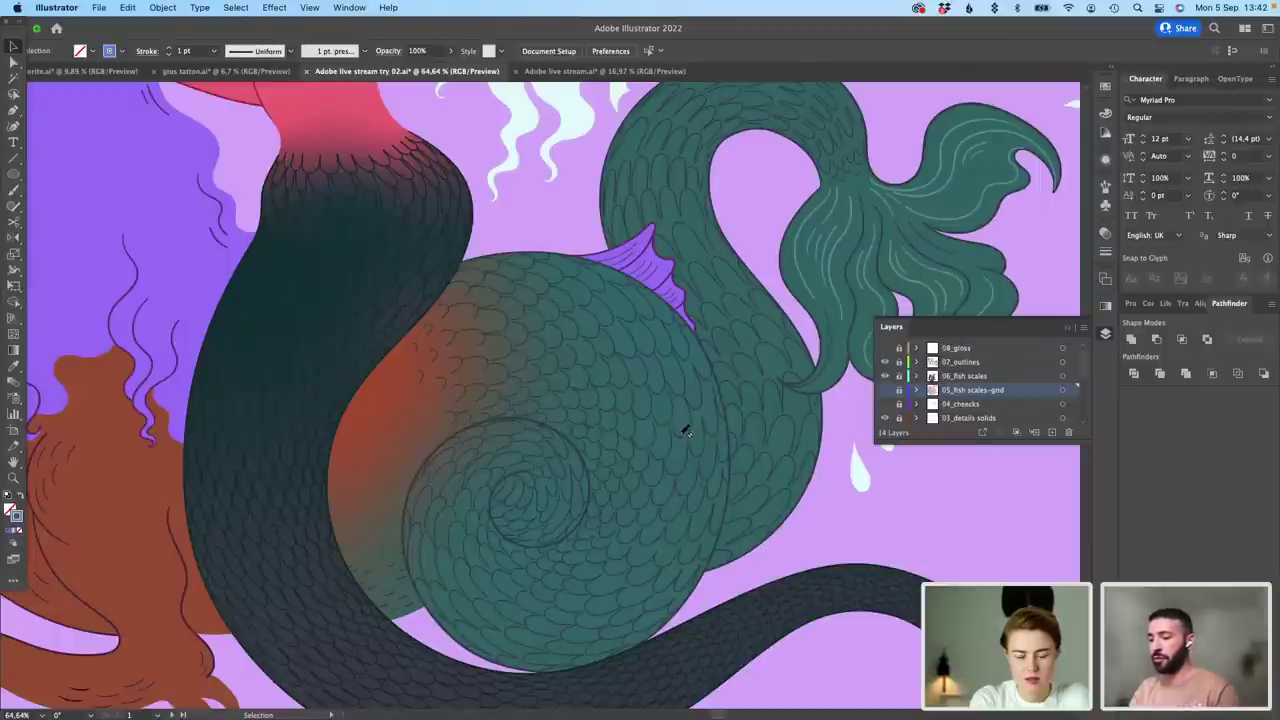
{"action": "scroll", "coordinate": [682, 428], "scroll_direction": "down", "scroll_amount": 5}
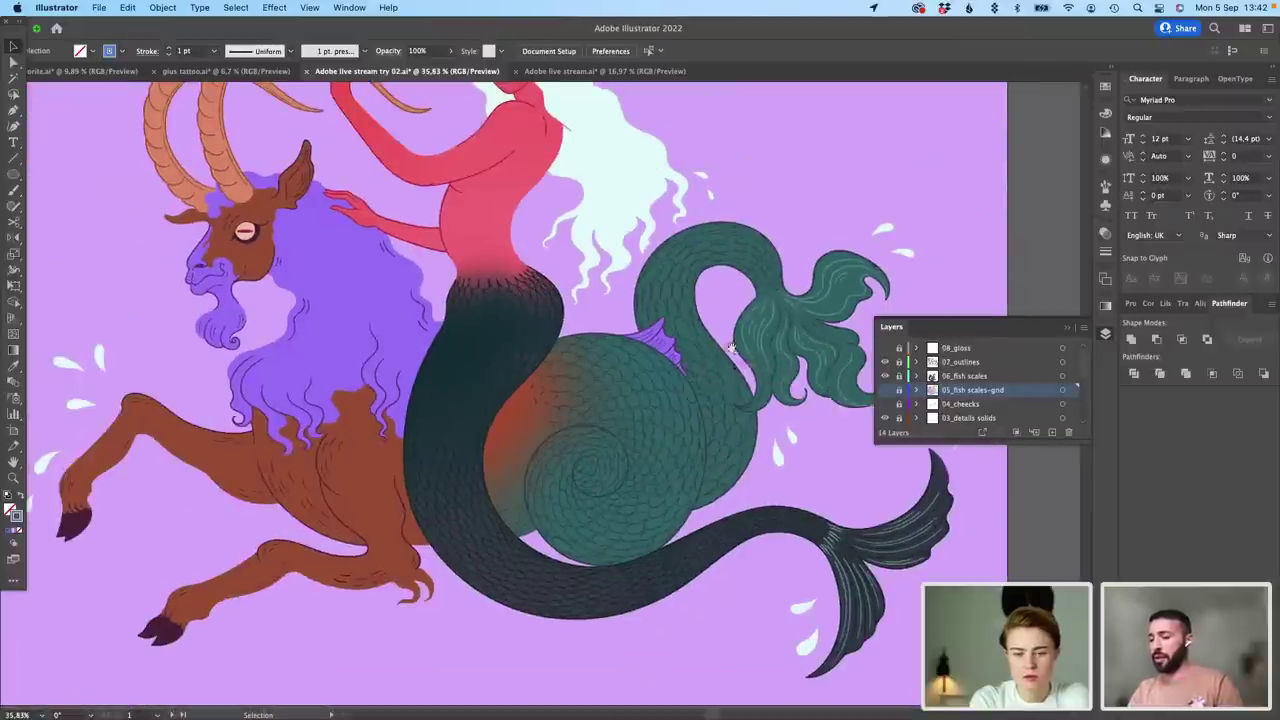
Step: Create a new layer named *gloss directly above the 05_fish scales-grid layer
{"action": "scroll", "coordinate": [720, 397], "scroll_direction": "up", "scroll_amount": 2}
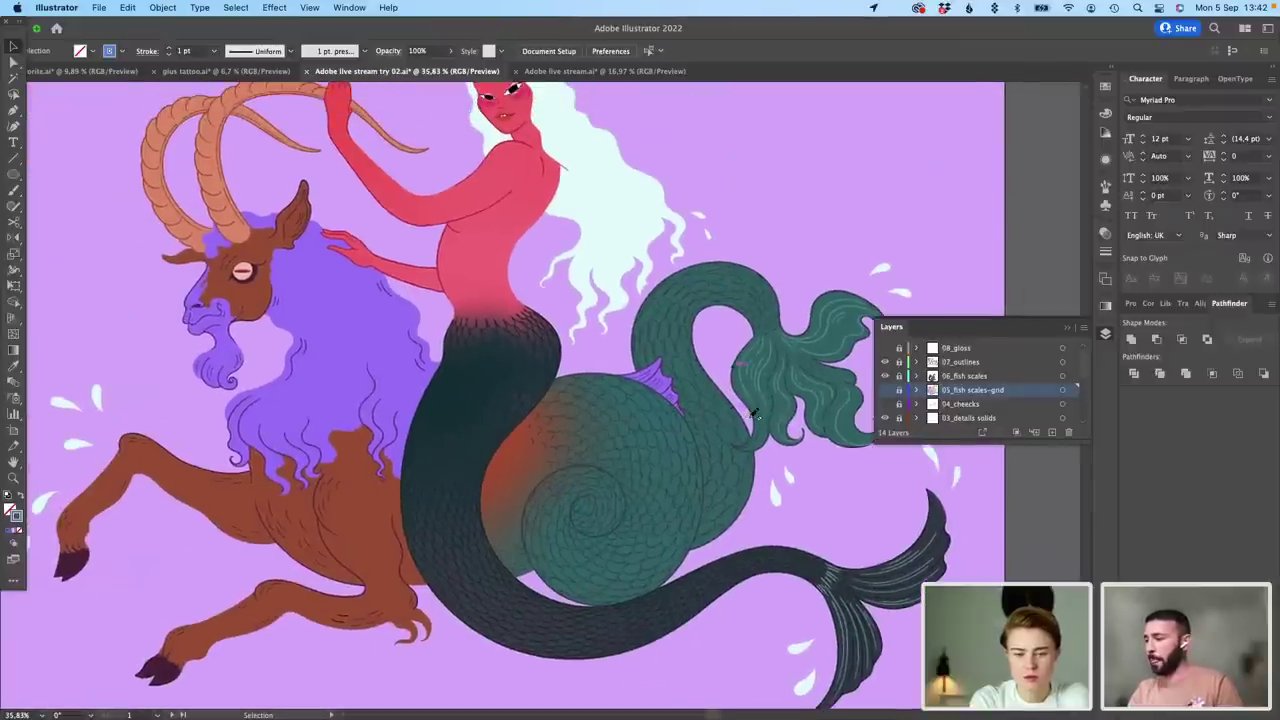
{"action": "scroll", "coordinate": [460, 414], "scroll_direction": "down", "scroll_amount": 3}
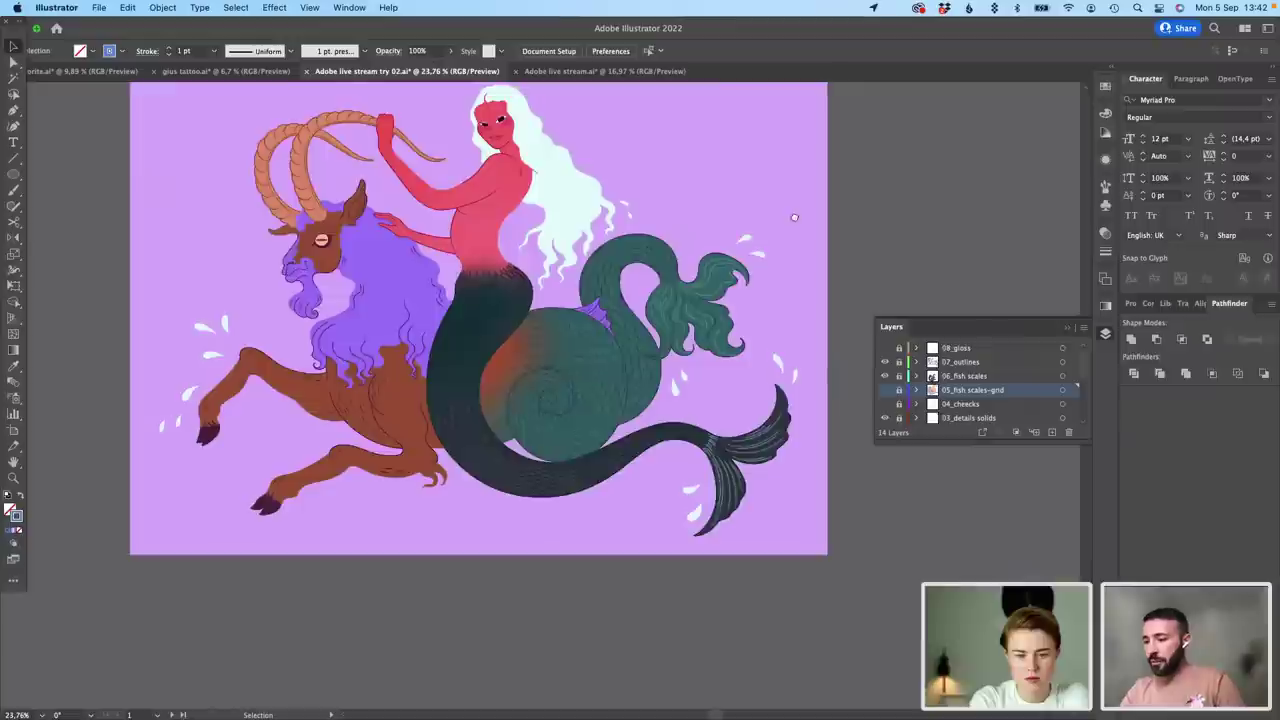
{"action": "scroll", "coordinate": [855, 248], "scroll_direction": "up", "scroll_amount": 1}
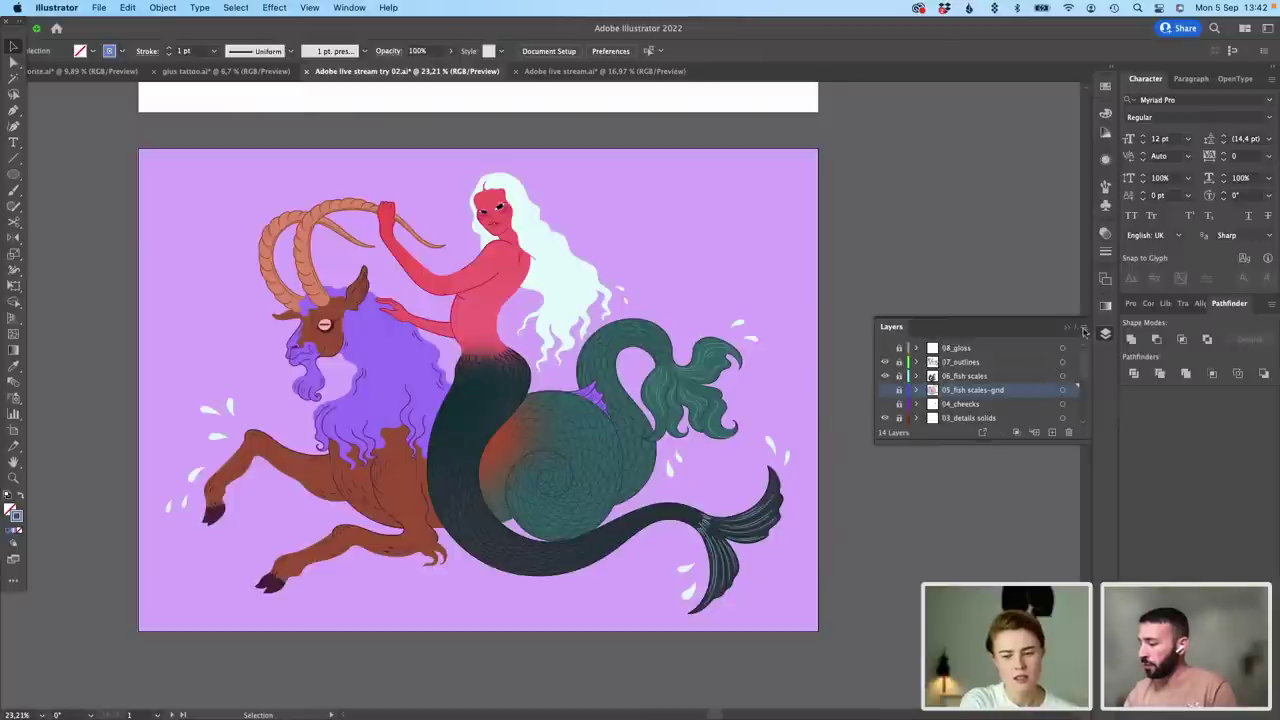
{"action": "left_click", "coordinate": [1084, 330]}
{"action": "left_click", "coordinate": [1130, 332]}
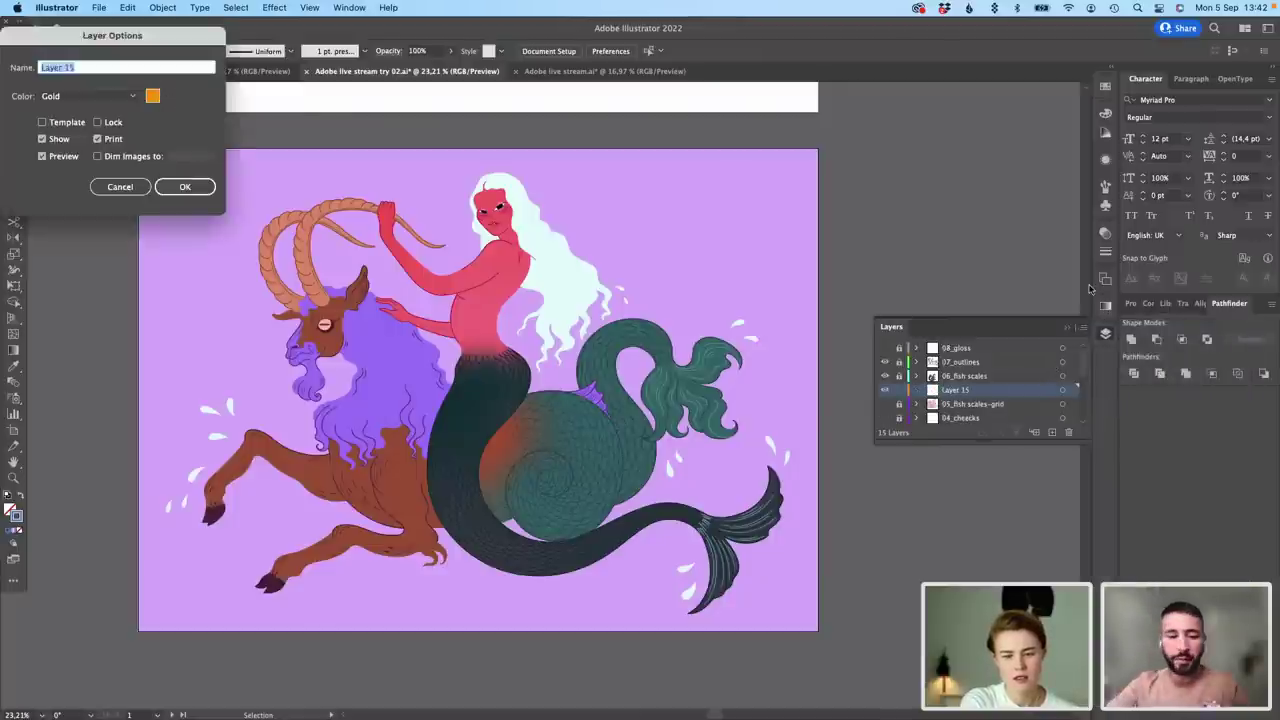
{"action": "type", "text": "09_"}
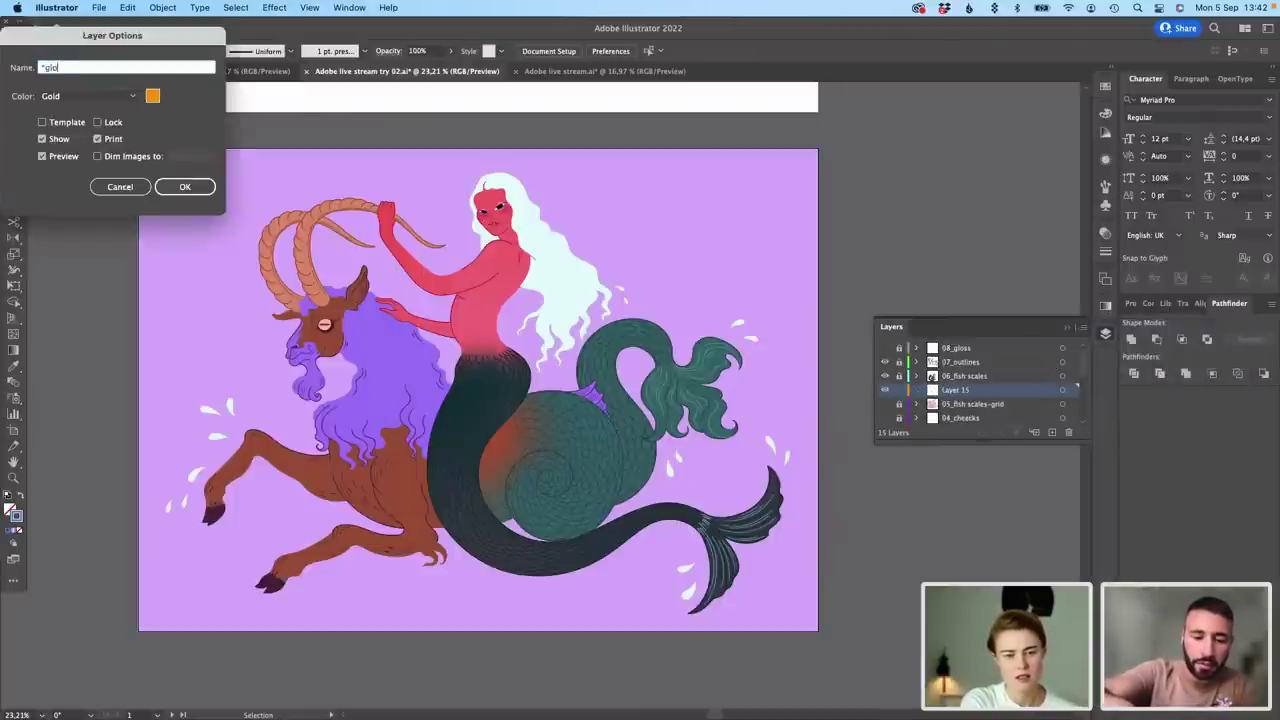
{"action": "type", "text": "gloss"}
{"action": "key", "text": "Return"}
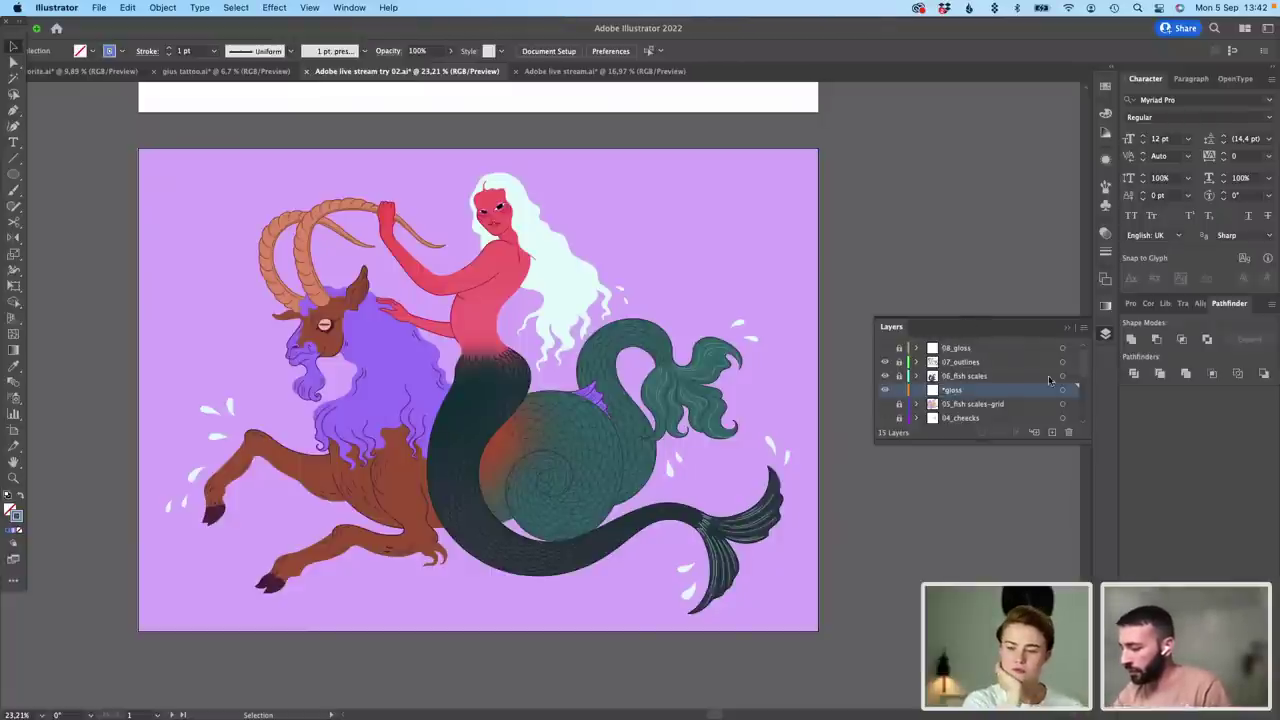
Step: Set the stroke colour to white (ffffff) and choose the 1pt fixed brush definition
{"action": "mouse_move", "coordinate": [1082, 365]}
{"action": "left_mouse_down"}
{"action": "mouse_move", "coordinate": [1083, 393]}
{"action": "mouse_move", "coordinate": [1083, 372]}
{"action": "left_mouse_up"}
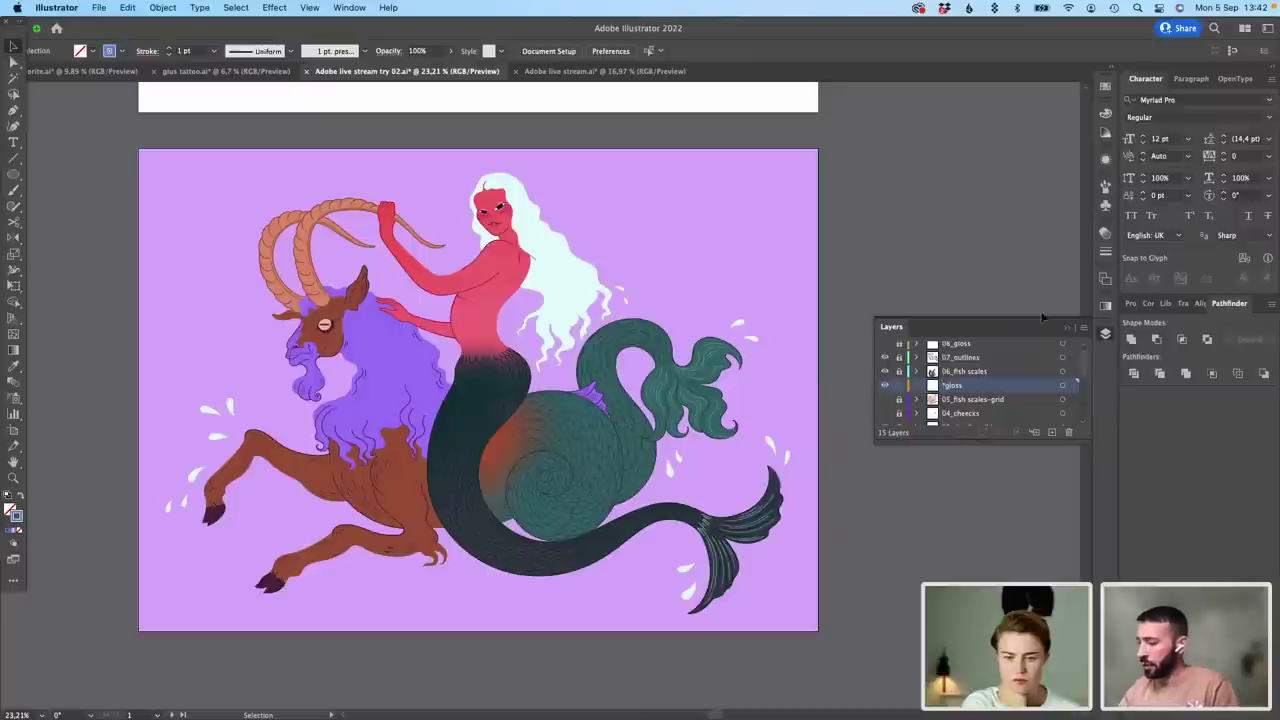
{"action": "double_click", "coordinate": [16, 512]}
{"action": "left_click_drag", "start_coordinate": [748, 283], "coordinate": [694, 257]}
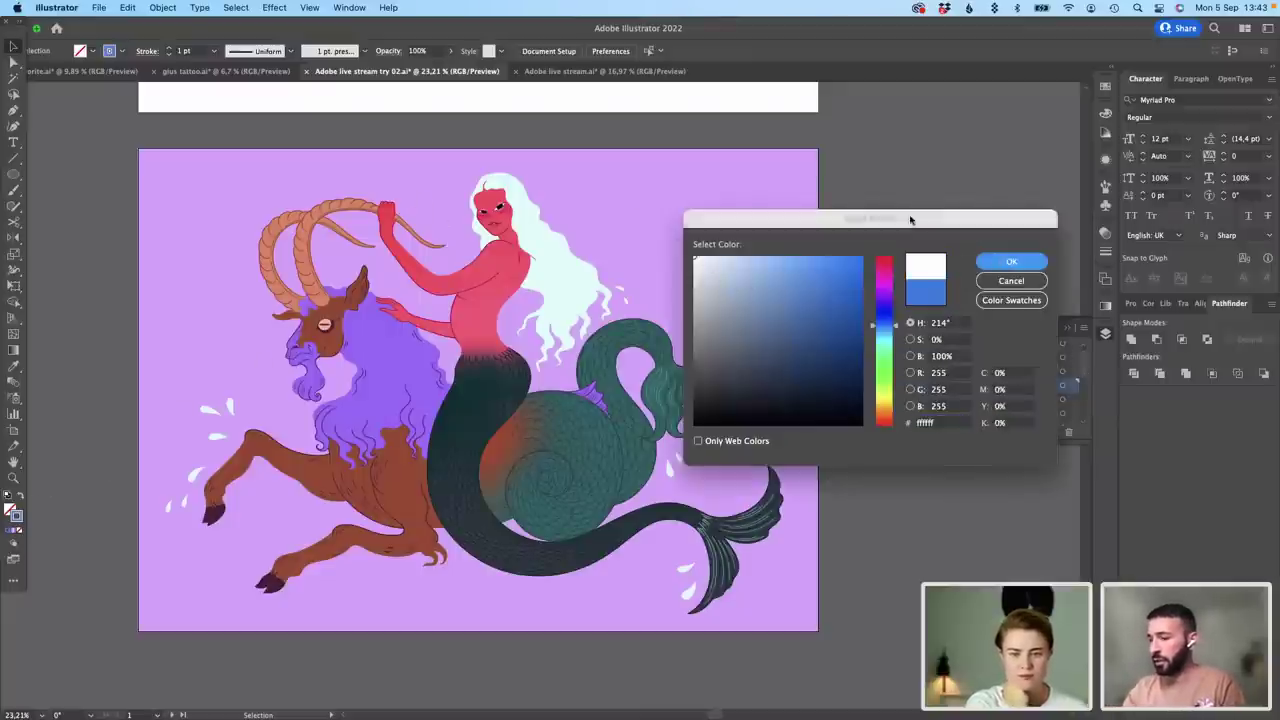
{"action": "key", "text": "Return"}
{"action": "left_click", "coordinate": [357, 50]}
{"action": "left_click", "coordinate": [332, 81]}
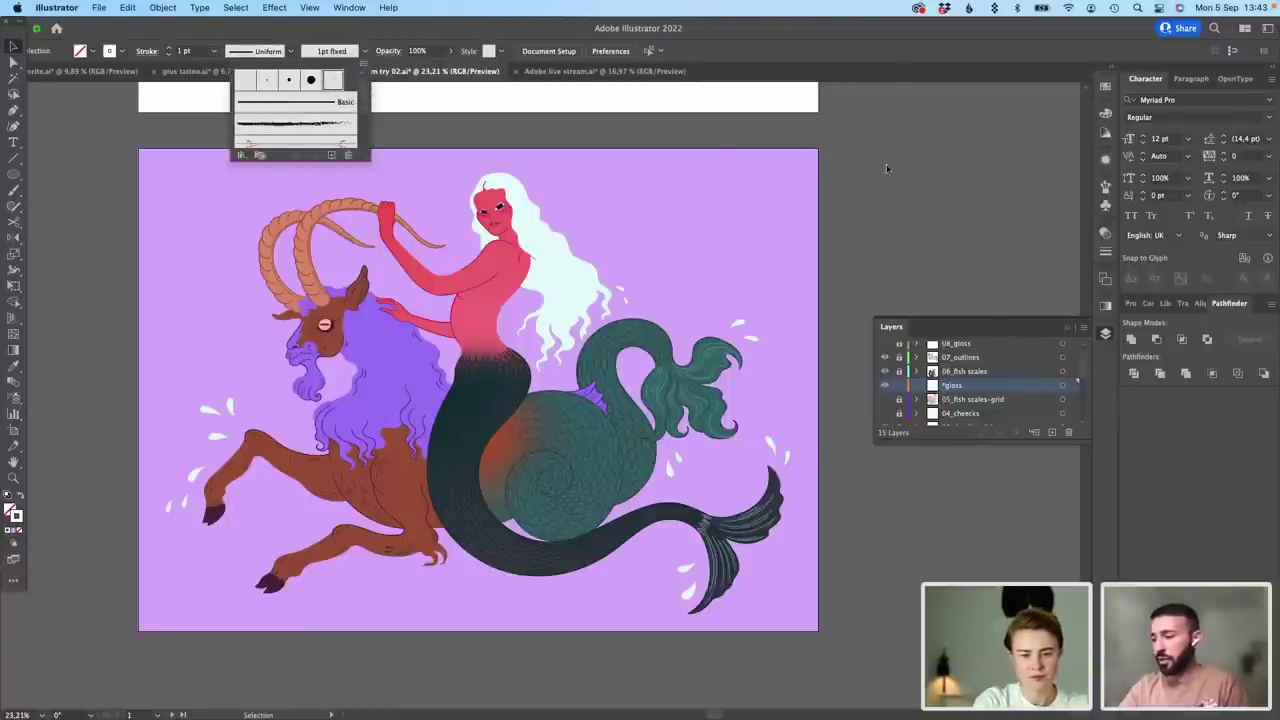
{"action": "left_click", "coordinate": [838, 167]}
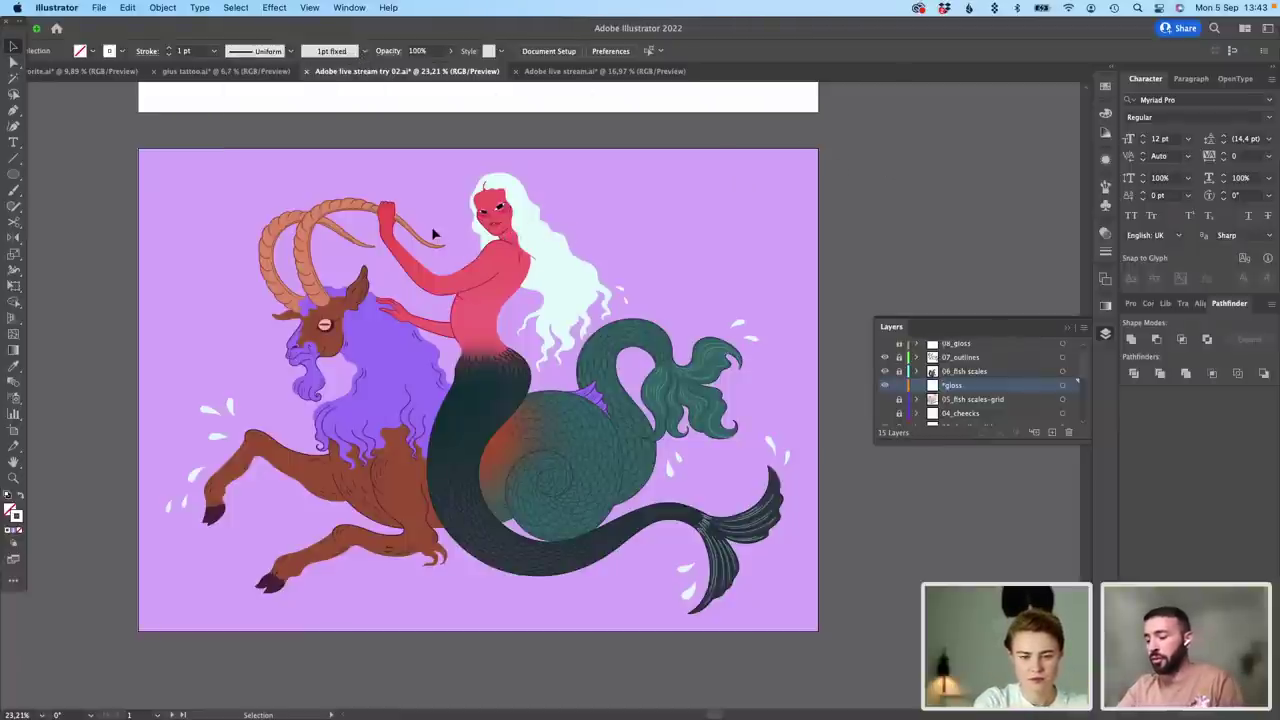
Step: Set the stroke weight to 6 pt and activate the Paintbrush tool, keeping its existing options
{"action": "scroll", "coordinate": [454, 236], "scroll_direction": "up", "scroll_amount": 3}
{"action": "scroll", "coordinate": [497, 240], "scroll_direction": "up", "scroll_amount": 5}
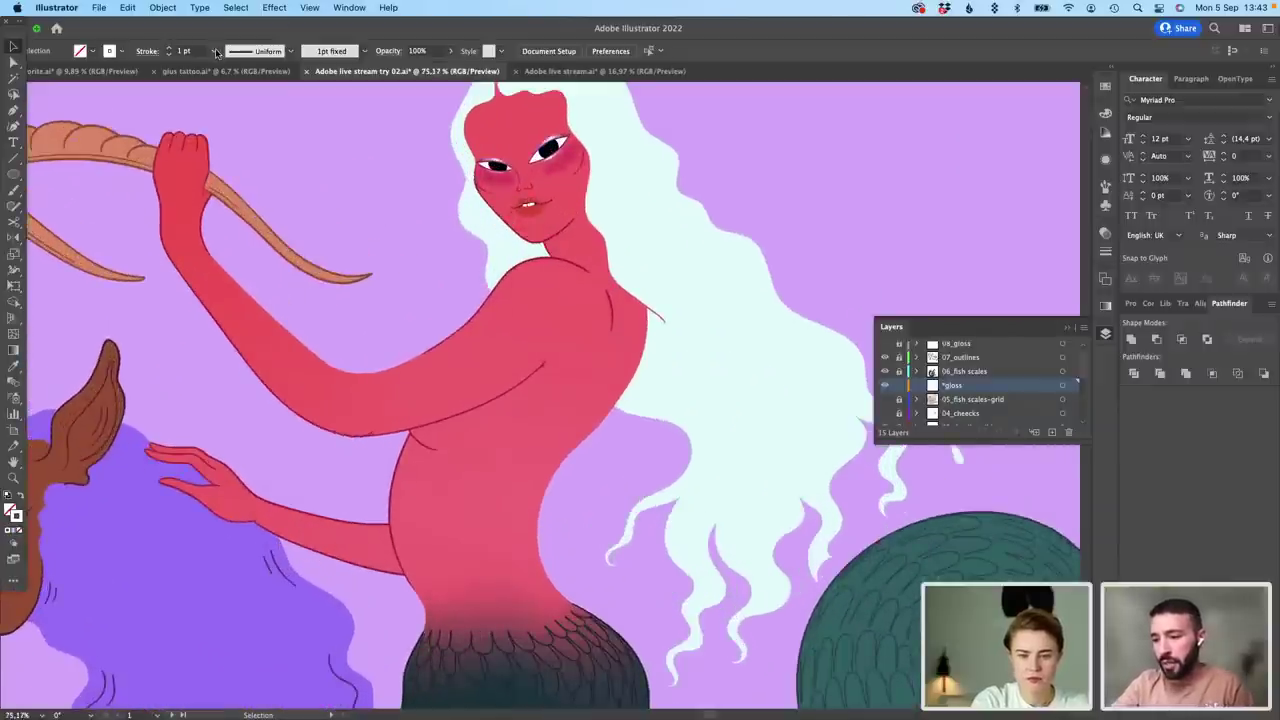
{"action": "left_click", "coordinate": [214, 51]}
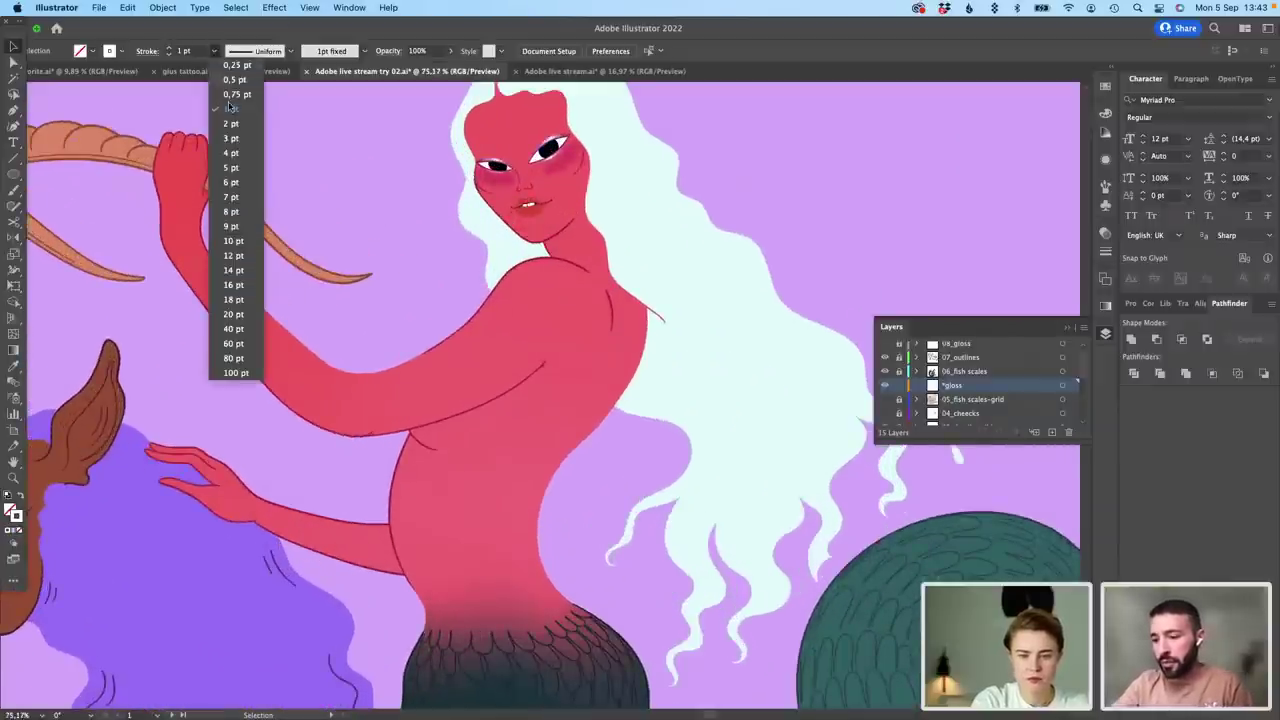
{"action": "left_click", "coordinate": [232, 183]}
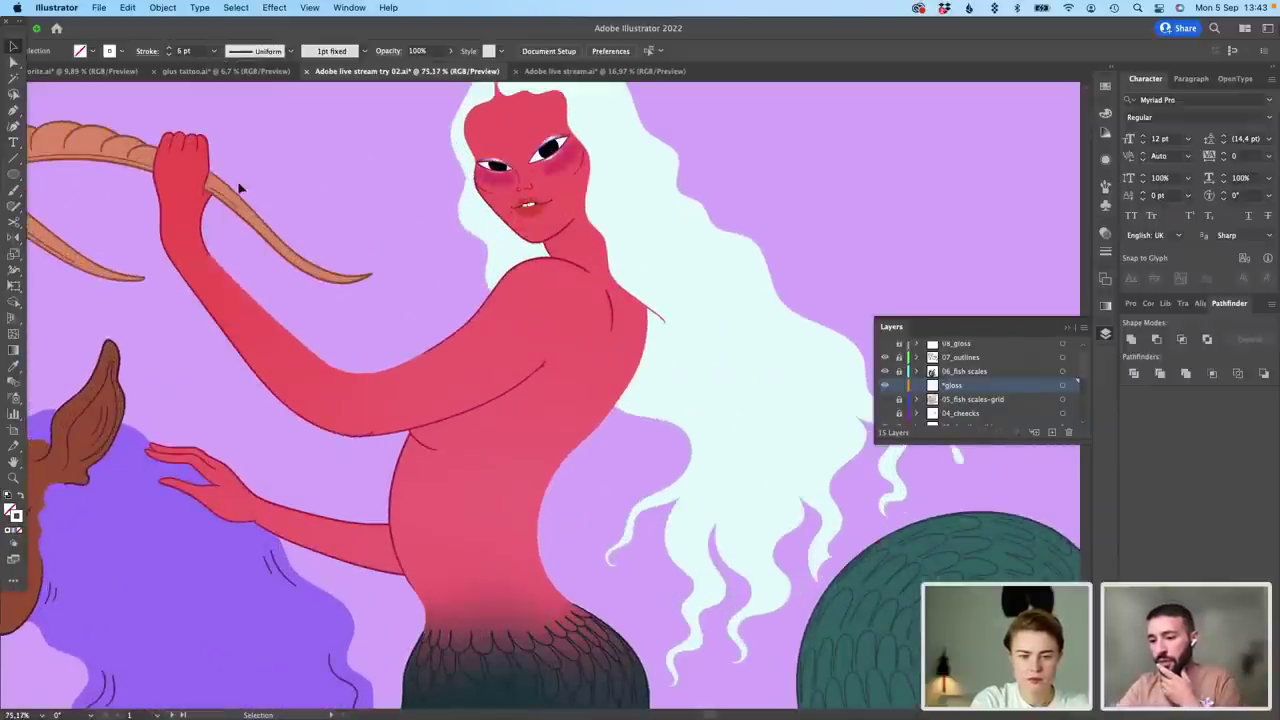
{"action": "double_click", "coordinate": [13, 190]}
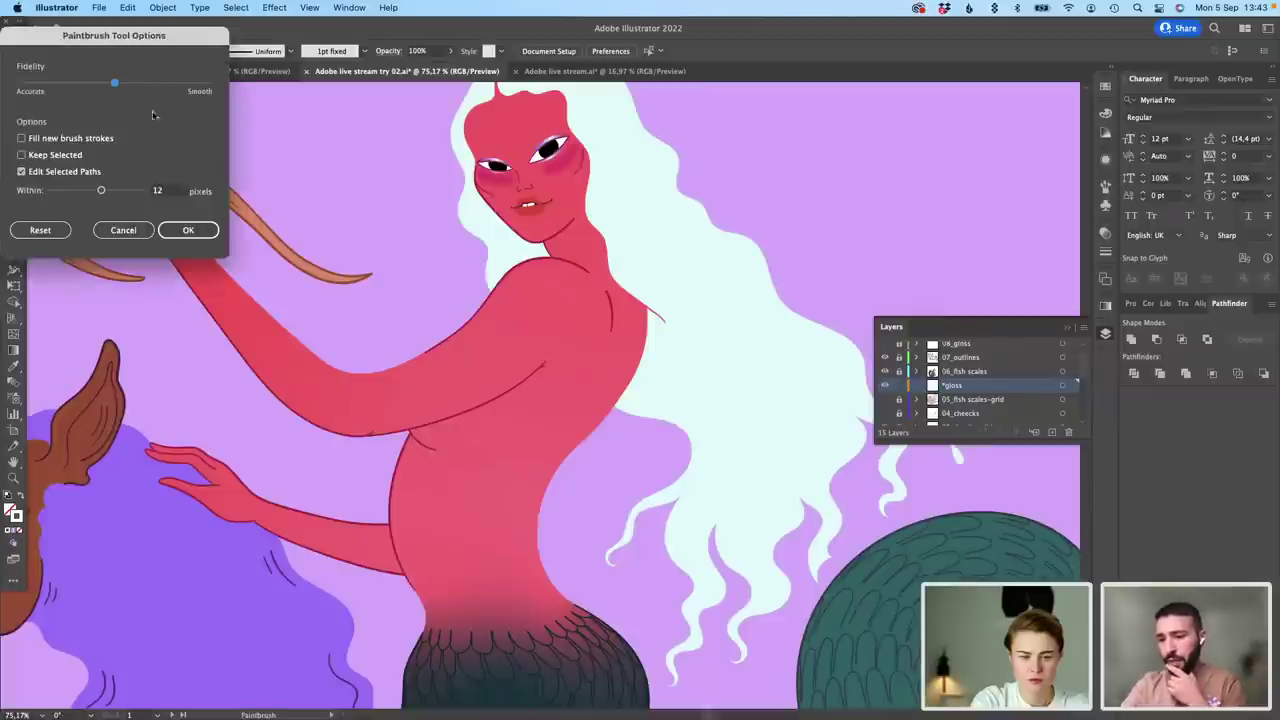
{"action": "left_click", "coordinate": [188, 230]}
Step: Paint a white gloss line along the upper edge of the mermaid's shoulder, ending in a separate dot, and redo the dot once
{"action": "scroll", "coordinate": [460, 338], "scroll_direction": "up", "scroll_amount": 5}
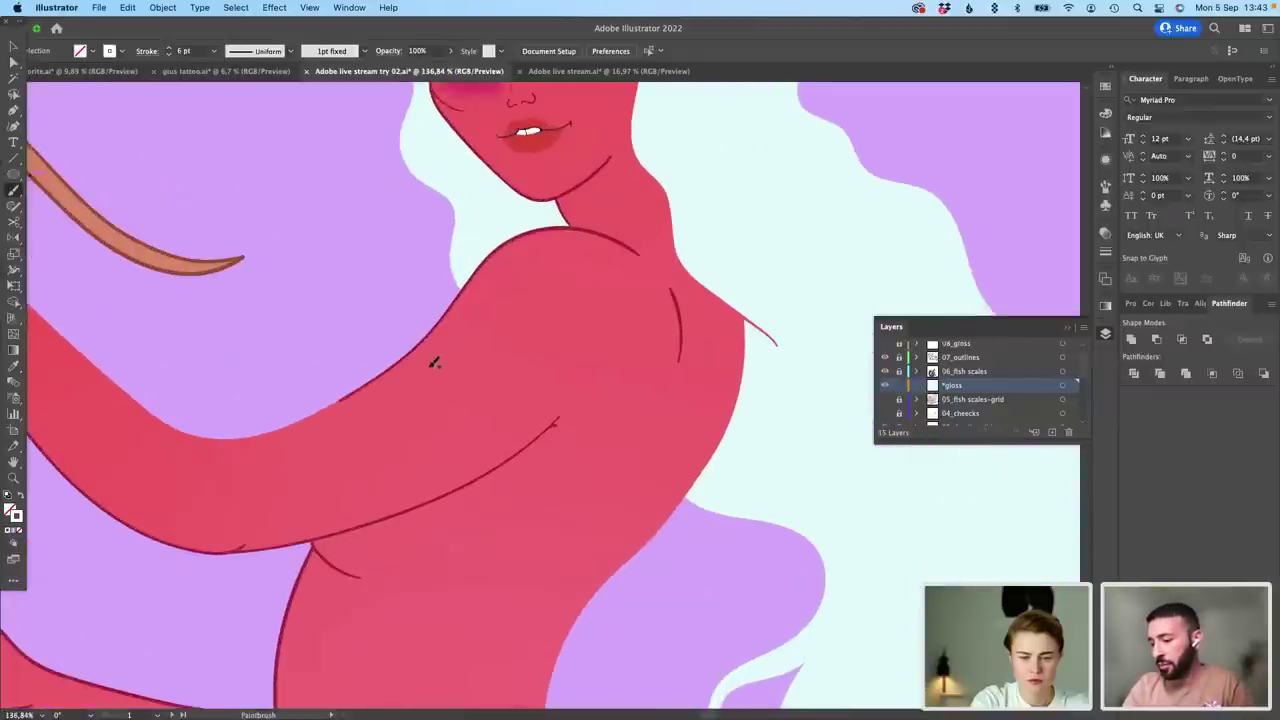
{"action": "left_click_drag", "start_coordinate": [436, 362], "coordinate": [529, 258]}
{"action": "left_click", "coordinate": [550, 254]}
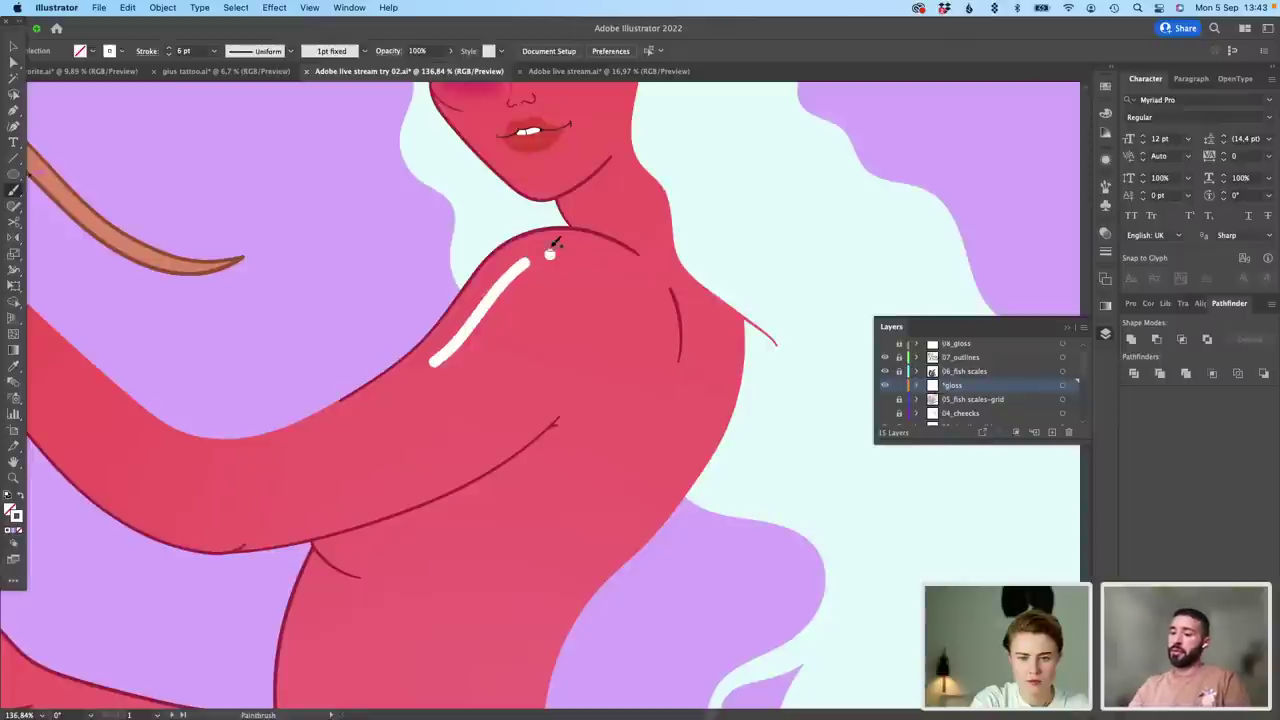
{"action": "key", "text": "super+z"}
{"action": "left_click", "coordinate": [546, 254]}
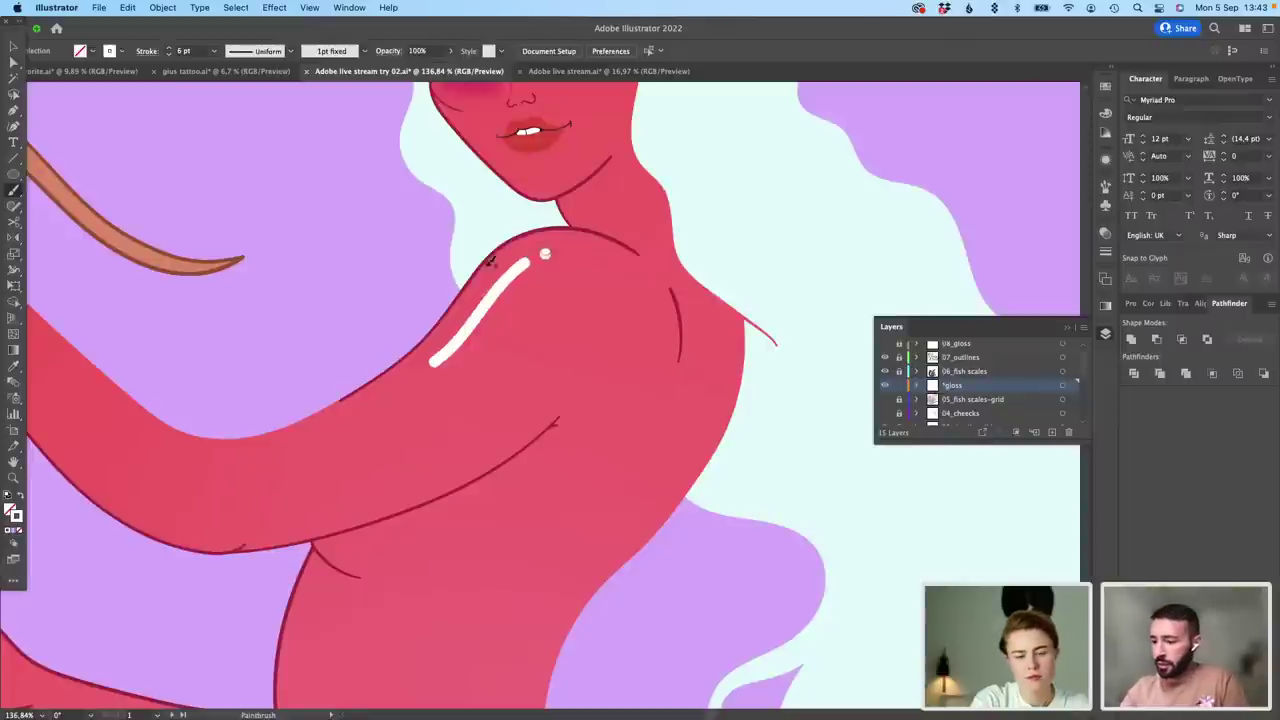
Step: Paint white gloss lines with end dots along the raised arm's elbow and wrist, redoing the elbow line once
{"action": "left_click_drag", "start_coordinate": [166, 377], "coordinate": [279, 340]}
{"action": "left_click_drag", "start_coordinate": [282, 483], "coordinate": [168, 408]}
{"action": "key", "text": "super+z"}
{"action": "left_click_drag", "start_coordinate": [288, 483], "coordinate": [170, 406]}
{"action": "left_click", "coordinate": [153, 391]}
{"action": "mouse_move", "coordinate": [238, 203]}
{"action": "left_mouse_down"}
{"action": "mouse_move", "coordinate": [312, 233]}
{"action": "mouse_move", "coordinate": [234, 240]}
{"action": "mouse_move", "coordinate": [283, 292]}
{"action": "left_mouse_up"}
{"action": "left_click_drag", "start_coordinate": [148, 285], "coordinate": [137, 240]}
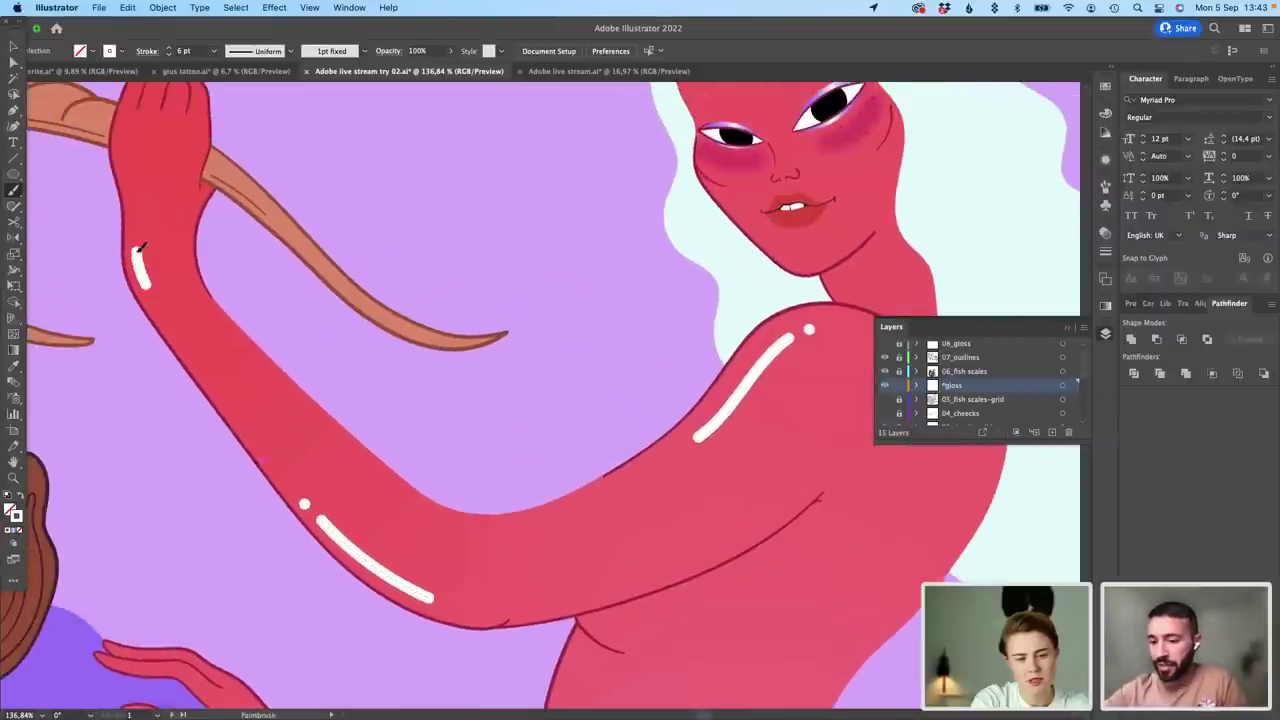
{"action": "left_click", "coordinate": [136, 216]}
Step: Paint a white gloss line along the mermaid's upper back and another with a dot along the edge of her belly
{"action": "scroll", "coordinate": [911, 212], "scroll_direction": "right", "scroll_amount": 1}
{"action": "scroll", "coordinate": [911, 212], "scroll_direction": "right", "scroll_amount": 8}
{"action": "scroll", "coordinate": [911, 212], "scroll_direction": "down", "scroll_amount": 2}
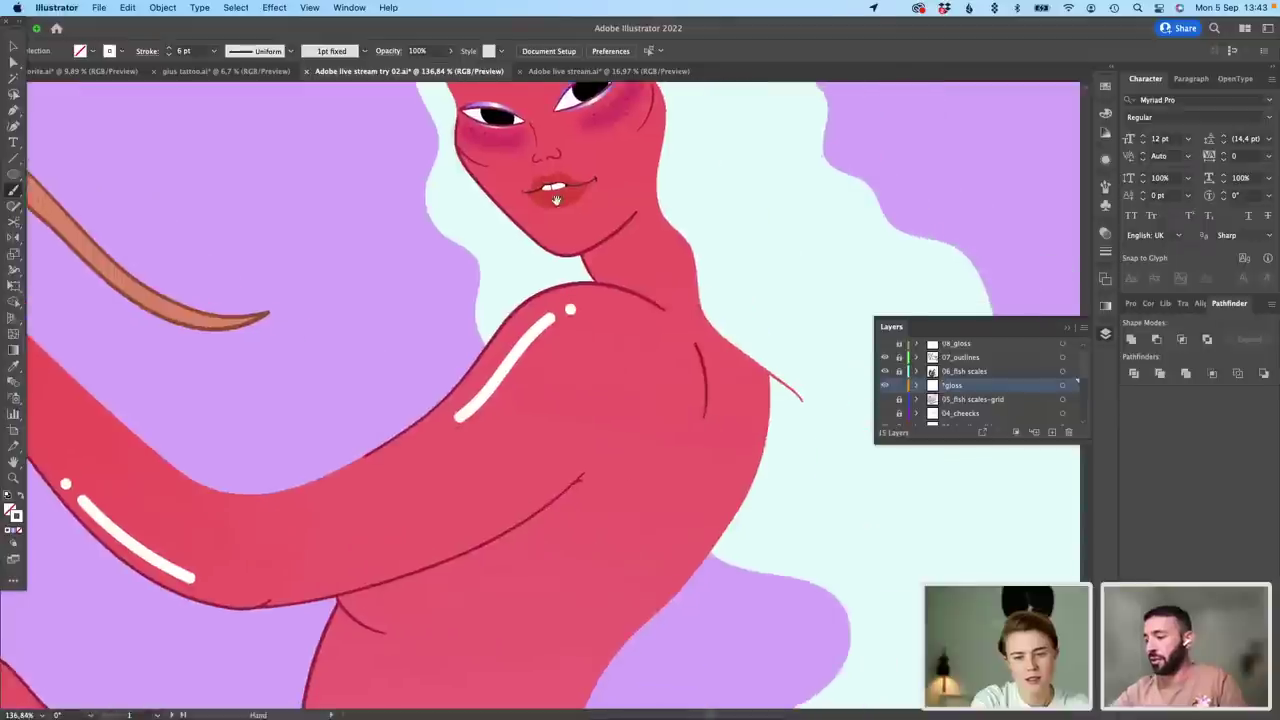
{"action": "left_click_drag", "start_coordinate": [549, 465], "coordinate": [604, 374]}
{"action": "scroll", "coordinate": [520, 349], "scroll_direction": "down", "scroll_amount": 5}
{"action": "scroll", "coordinate": [484, 421], "scroll_direction": "down", "scroll_amount": 3}
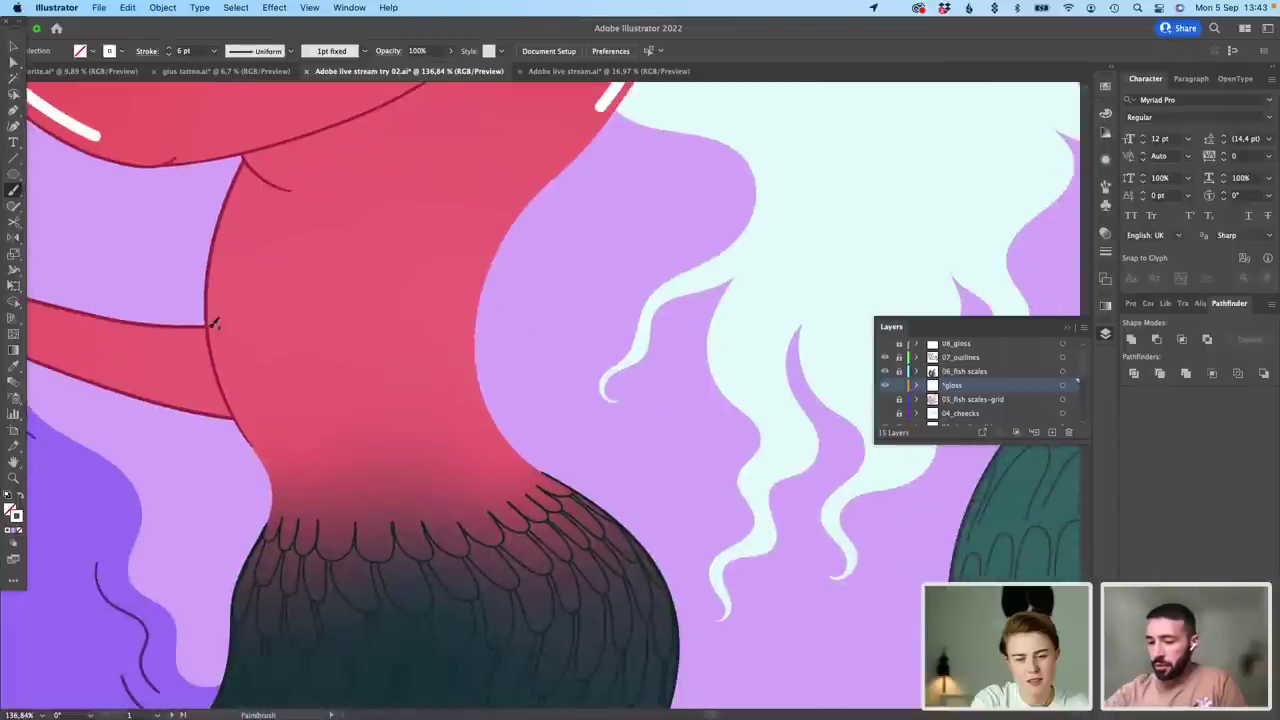
{"action": "mouse_move", "coordinate": [257, 403]}
{"action": "left_mouse_down"}
{"action": "mouse_move", "coordinate": [233, 359]}
{"action": "mouse_move", "coordinate": [228, 262]}
{"action": "left_mouse_up"}
{"action": "left_click", "coordinate": [237, 244]}
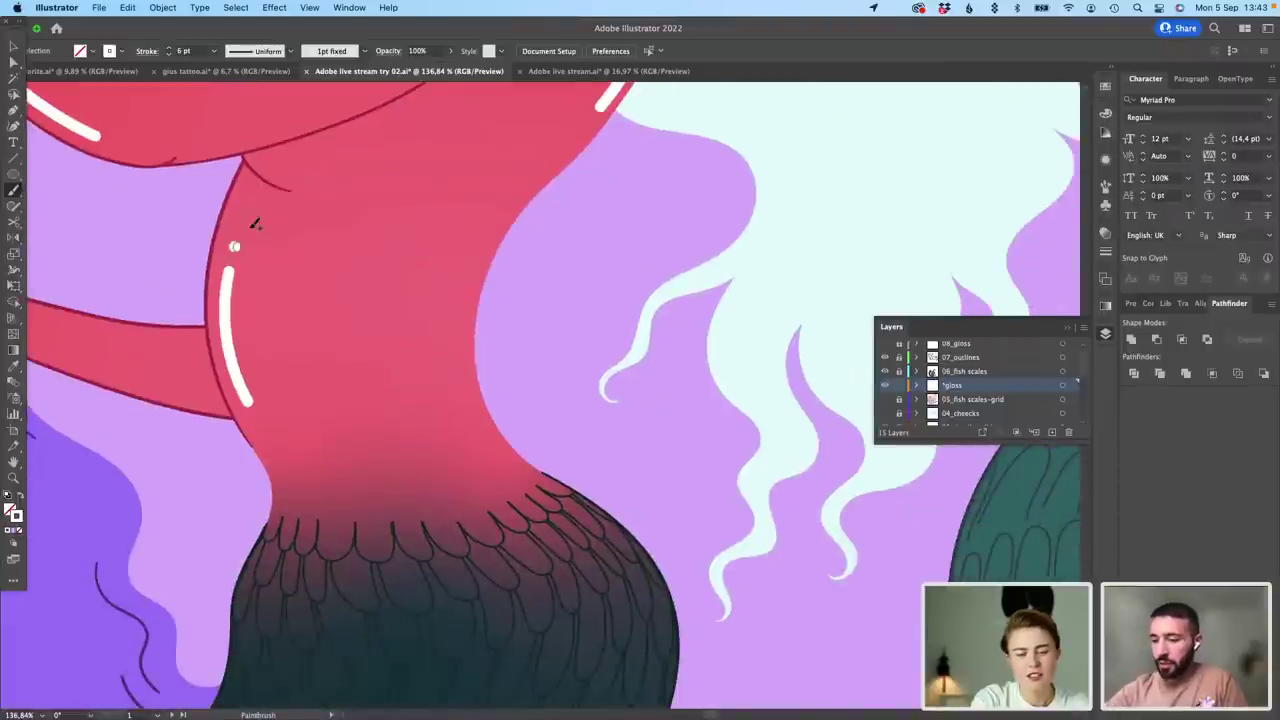
Step: Paint a short white gloss line with a dot above it on the edge of the mermaid's forehead
{"action": "scroll", "coordinate": [257, 220], "scroll_direction": "down", "scroll_amount": 2}
{"action": "scroll", "coordinate": [505, 389], "scroll_direction": "down", "scroll_amount": 5}
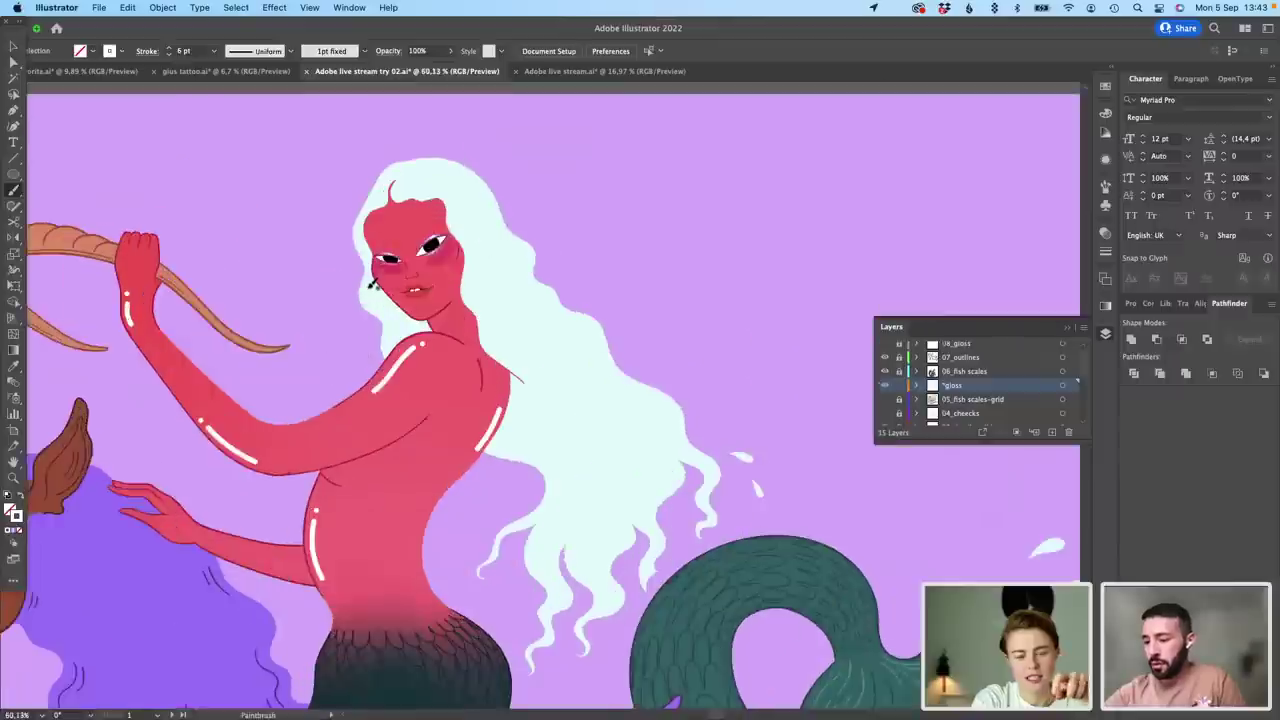
{"action": "scroll", "coordinate": [372, 285], "scroll_direction": "up", "scroll_amount": 7}
{"action": "left_click_drag", "start_coordinate": [371, 288], "coordinate": [354, 254]}
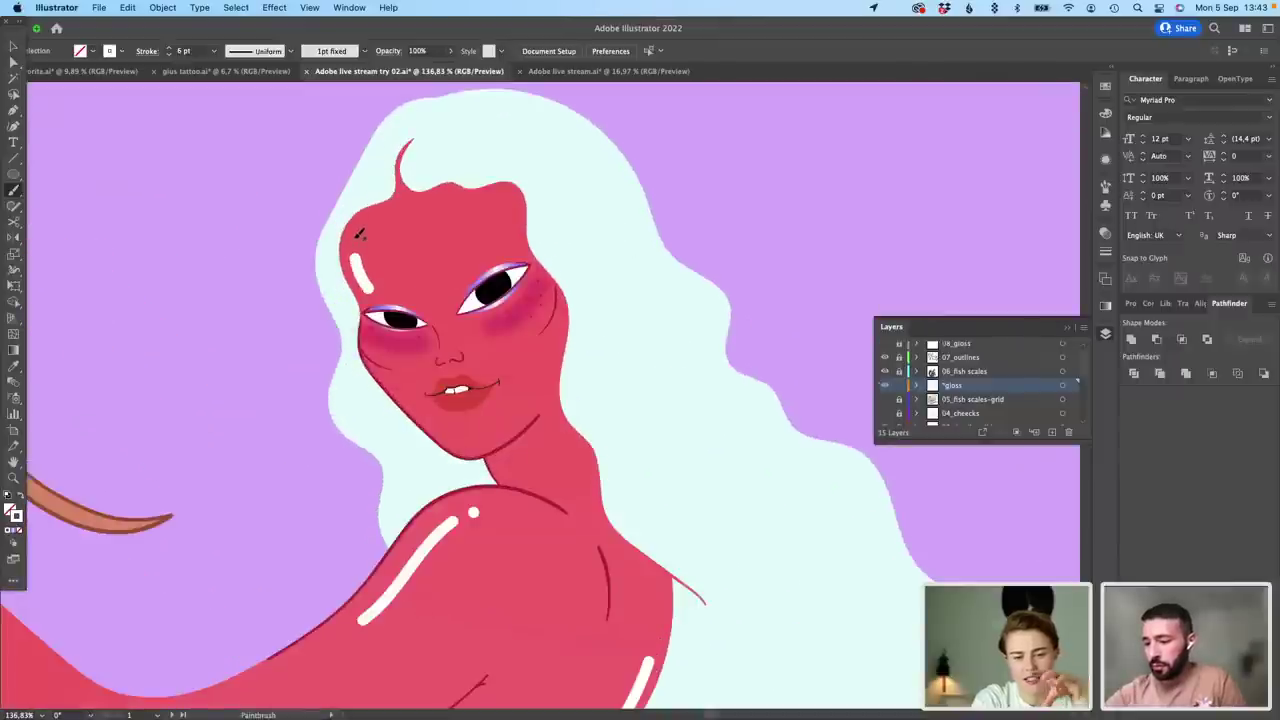
{"action": "left_click", "coordinate": [354, 236]}
Step: Unlock the 02_main solids-main layer and select the mermaid's body shape with the Selection tool
{"action": "scroll", "coordinate": [387, 253], "scroll_direction": "down", "scroll_amount": 1}
{"action": "scroll", "coordinate": [586, 291], "scroll_direction": "down", "scroll_amount": 6}
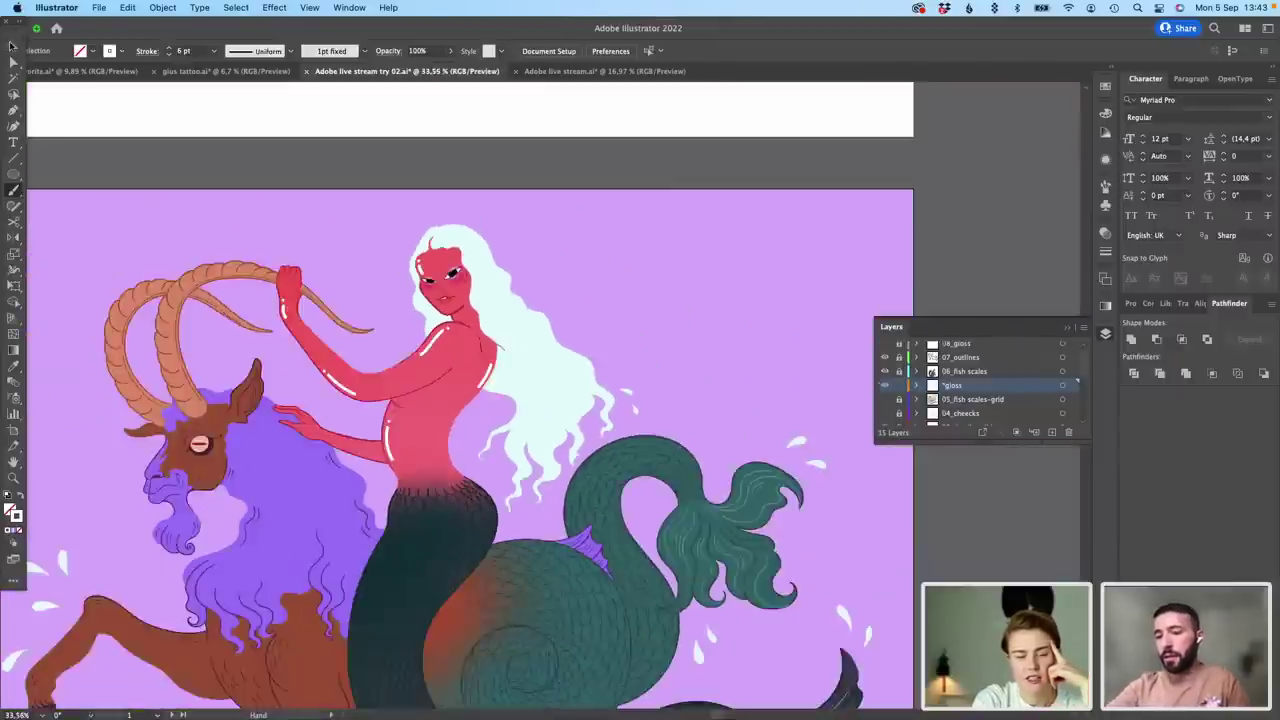
{"action": "key", "text": "v"}
{"action": "left_click_drag", "start_coordinate": [1083, 362], "coordinate": [1083, 405]}
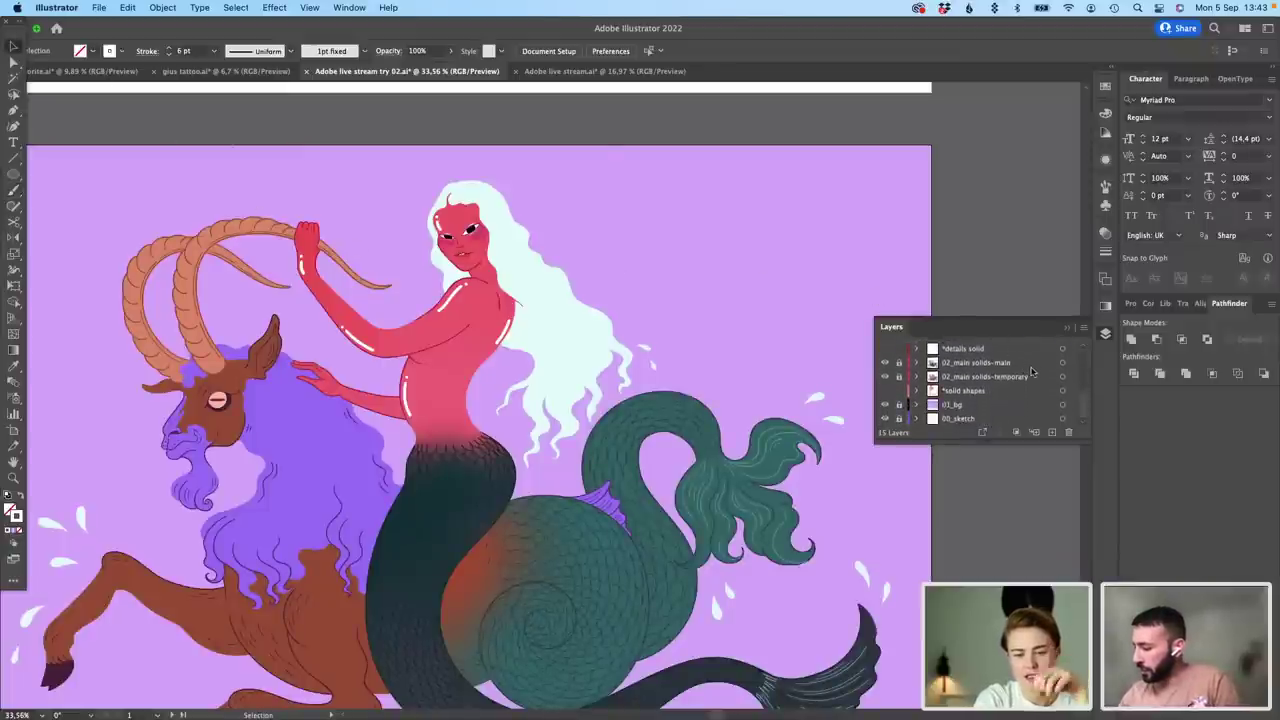
{"action": "left_click", "coordinate": [898, 363]}
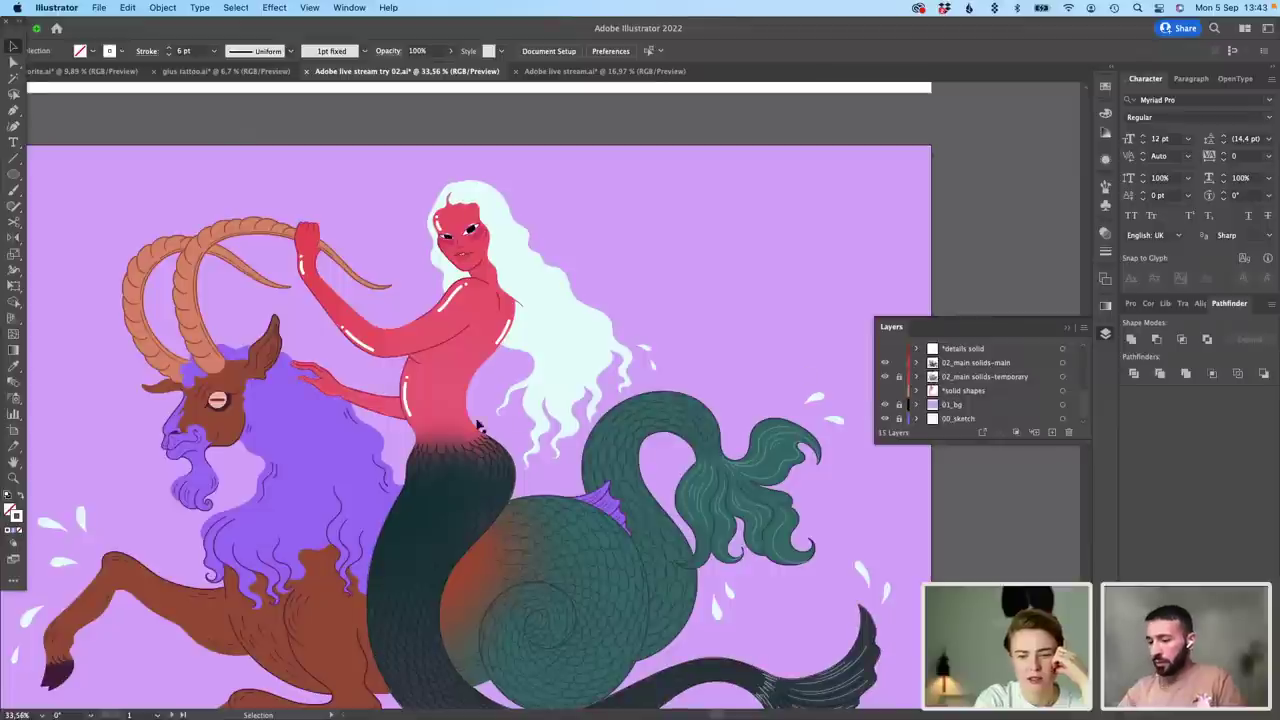
{"action": "left_click", "coordinate": [447, 407]}
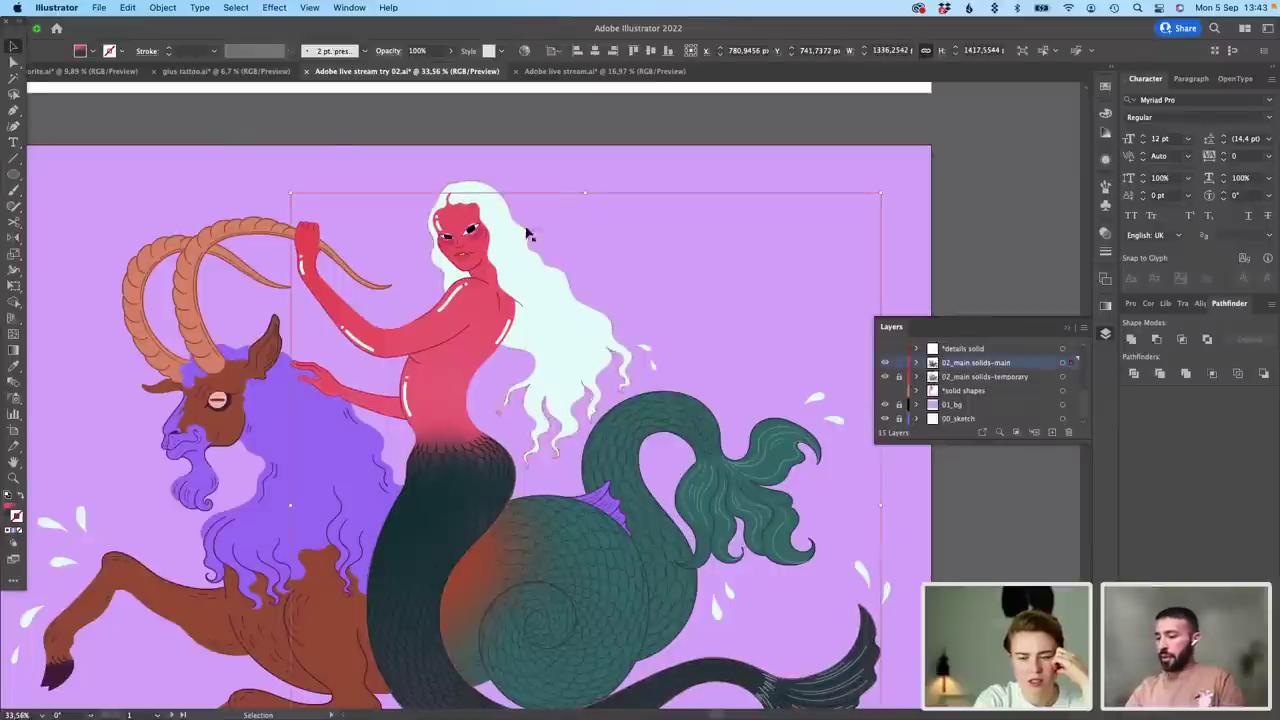
Step: Display the colour points of the mermaid body's freeform gradient and examine them around the waist where the skin blends into the tail
{"action": "left_click_drag", "start_coordinate": [539, 255], "coordinate": [438, 205]}
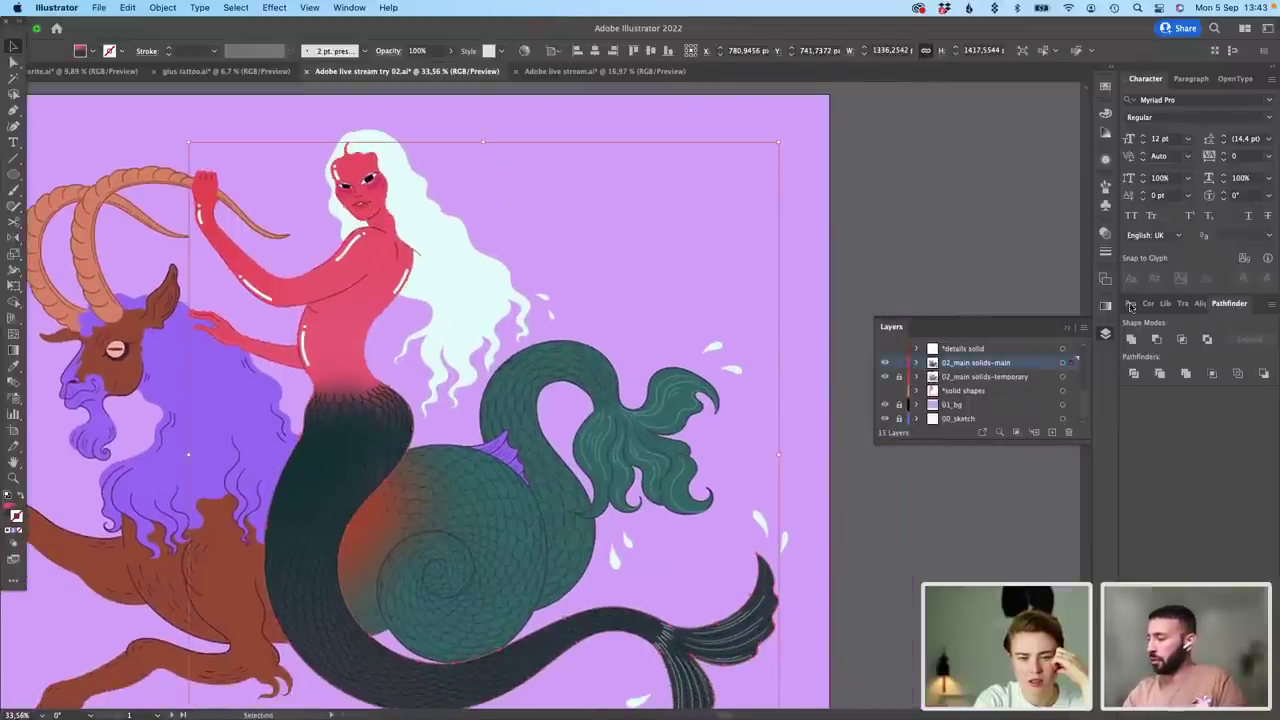
{"action": "left_click", "coordinate": [1106, 308]}
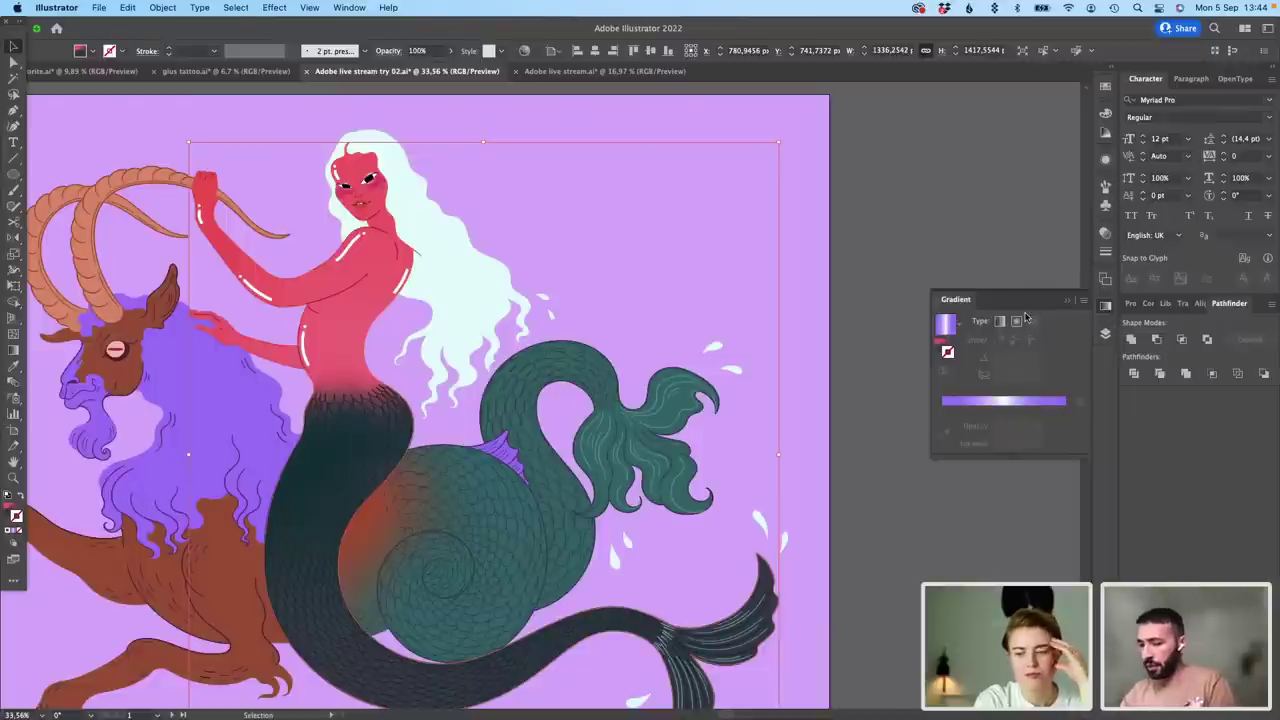
{"action": "left_click", "coordinate": [946, 351]}
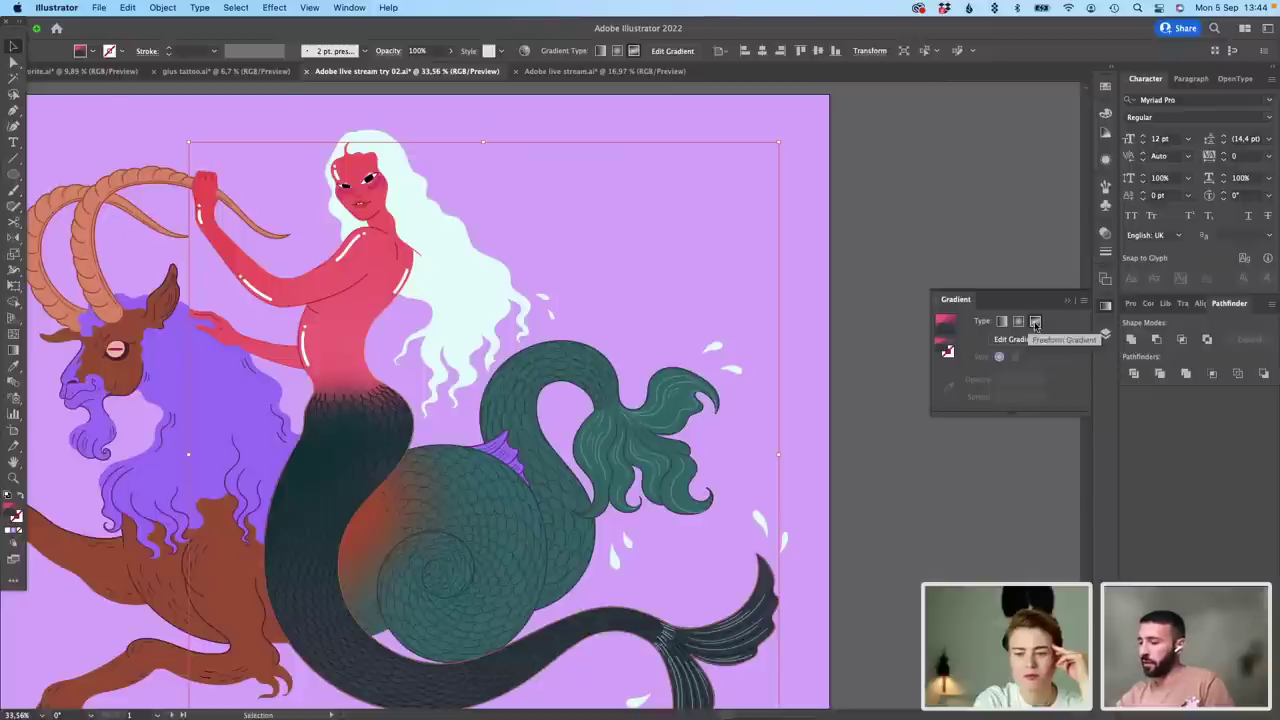
{"action": "left_click", "coordinate": [1035, 322]}
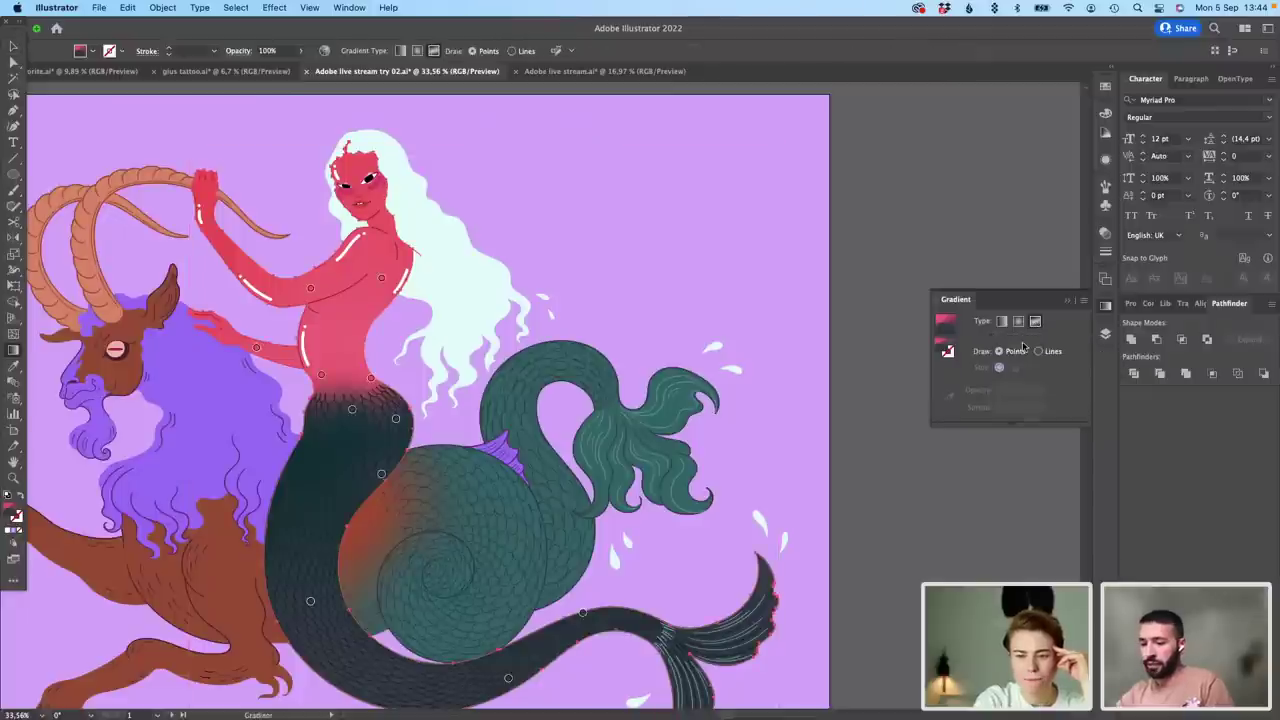
{"action": "scroll", "coordinate": [356, 416], "scroll_direction": "up", "scroll_amount": 3}
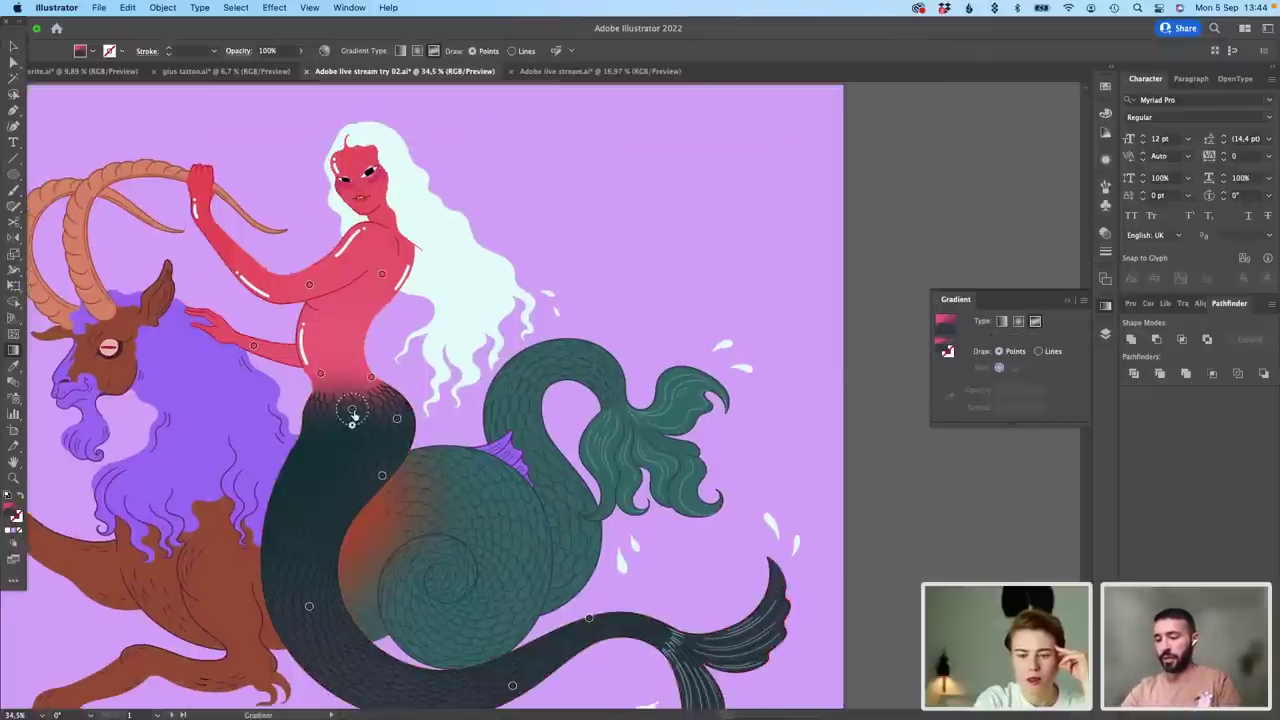
{"action": "scroll", "coordinate": [351, 407], "scroll_direction": "up", "scroll_amount": 5}
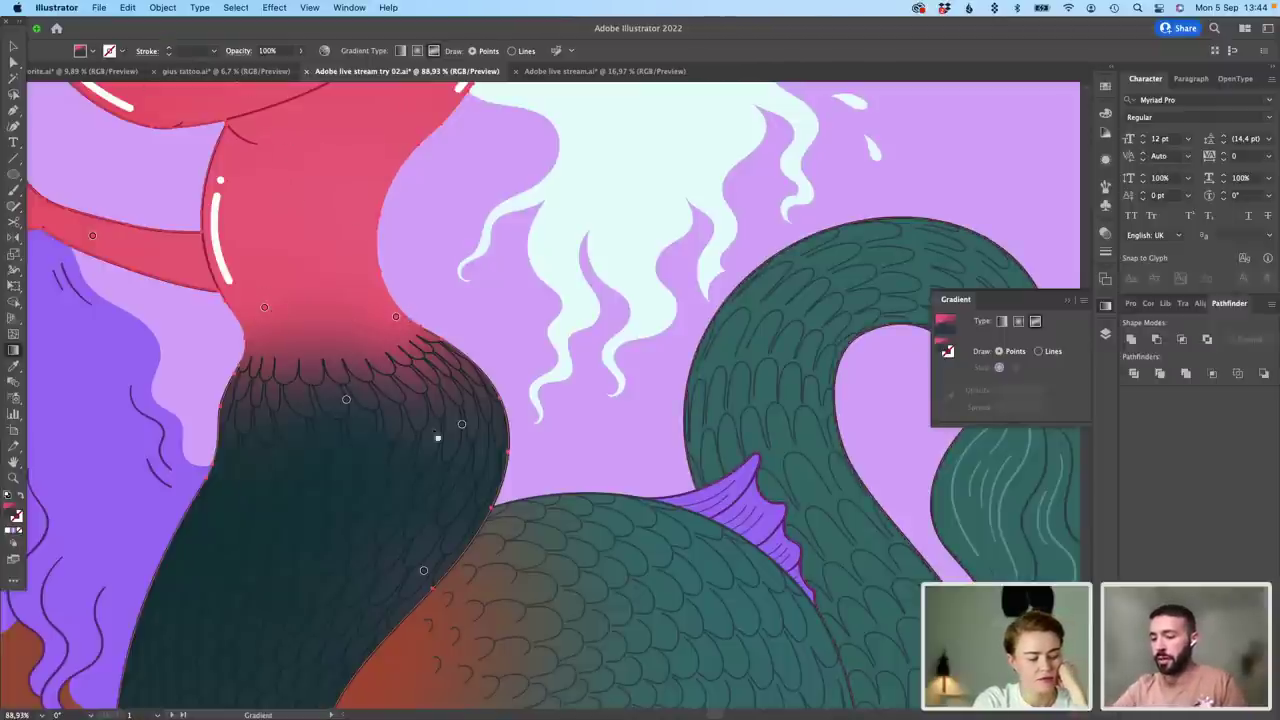
{"action": "scroll", "coordinate": [560, 240], "scroll_direction": "down", "scroll_amount": 5}
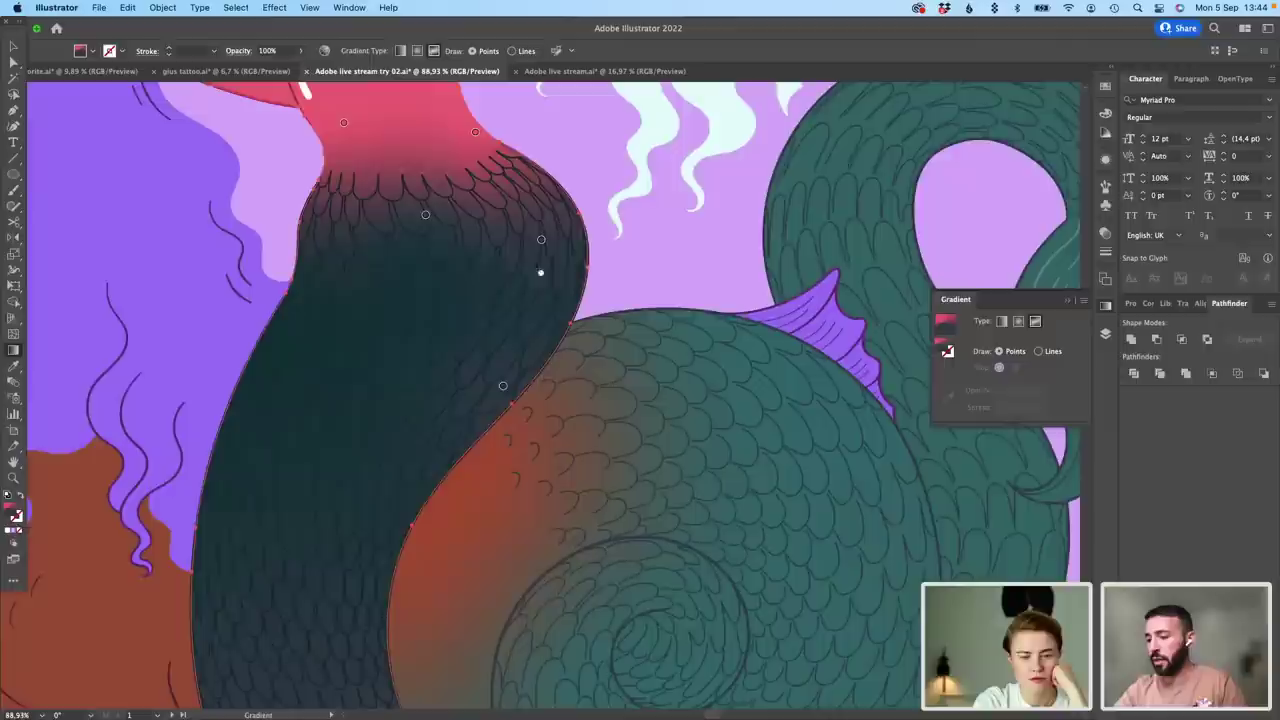
{"action": "scroll", "coordinate": [441, 311], "scroll_direction": "up", "scroll_amount": 3}
{"action": "scroll", "coordinate": [441, 311], "scroll_direction": "left", "scroll_amount": 1}
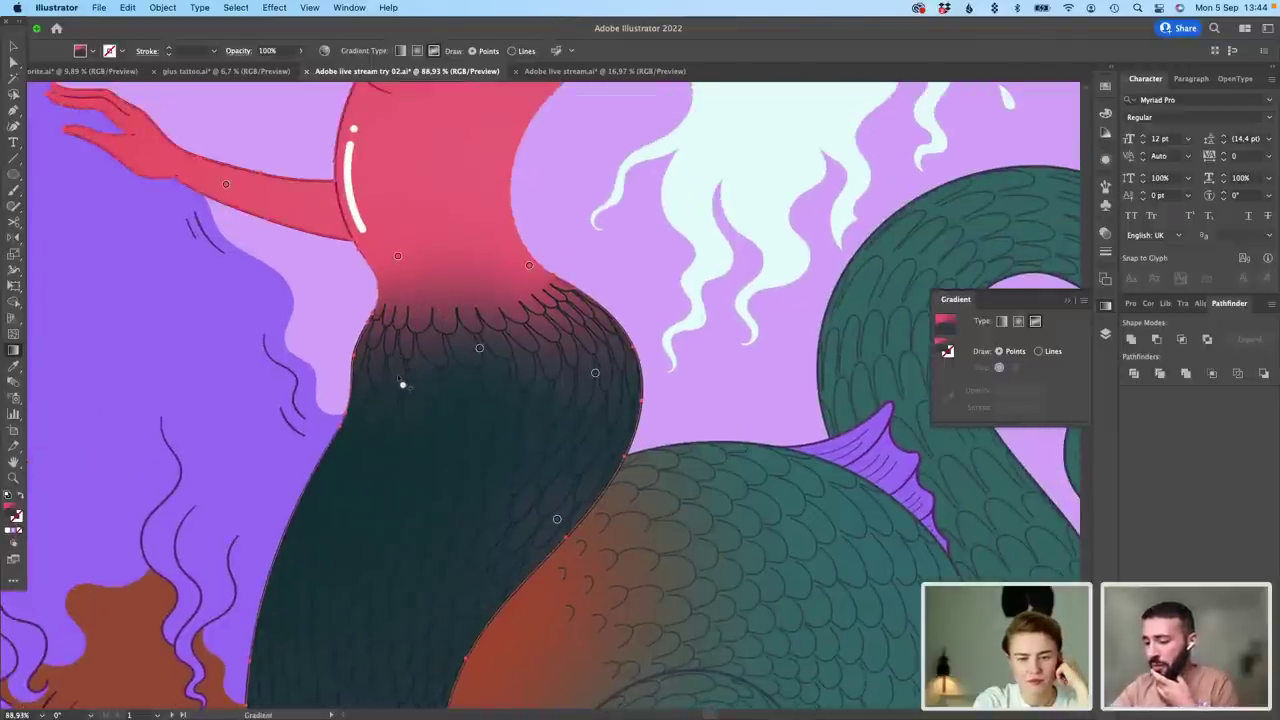
Step: Try adding white colour points to the freeform gradient on the mermaid's dark tail and upper back, undoing each attempt
{"action": "left_click", "coordinate": [403, 383]}
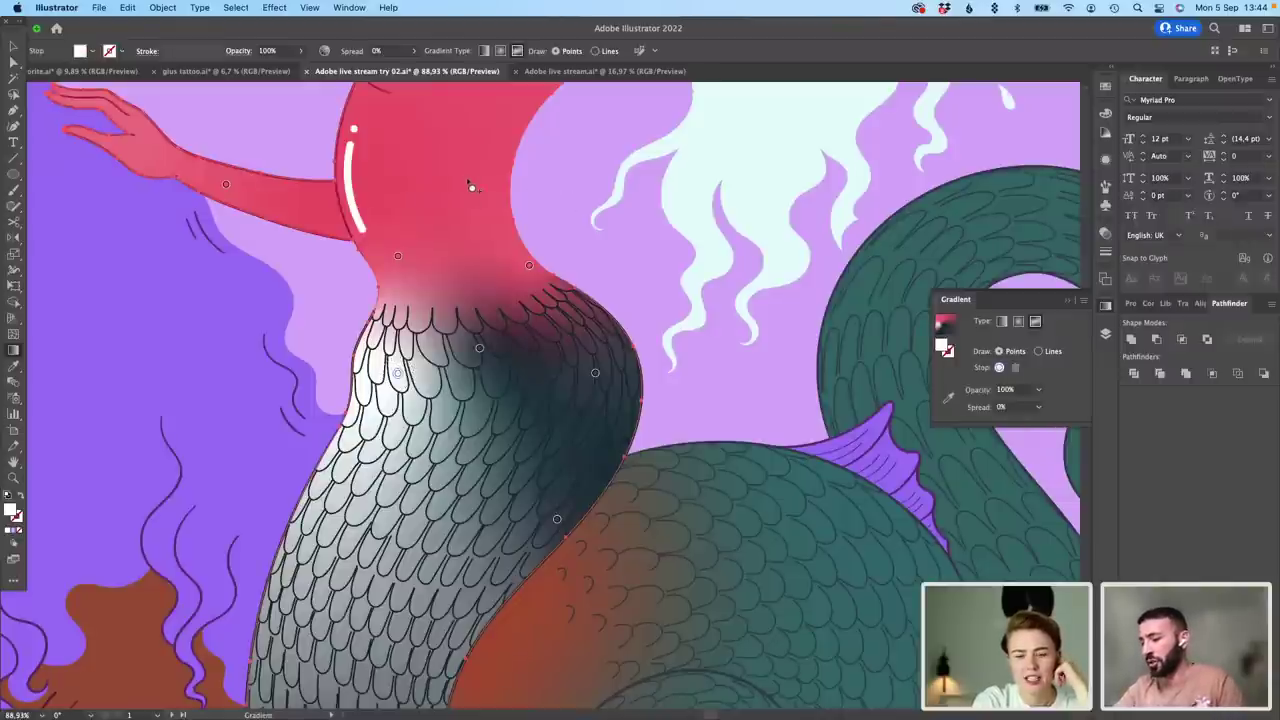
{"action": "key", "text": "super+z"}
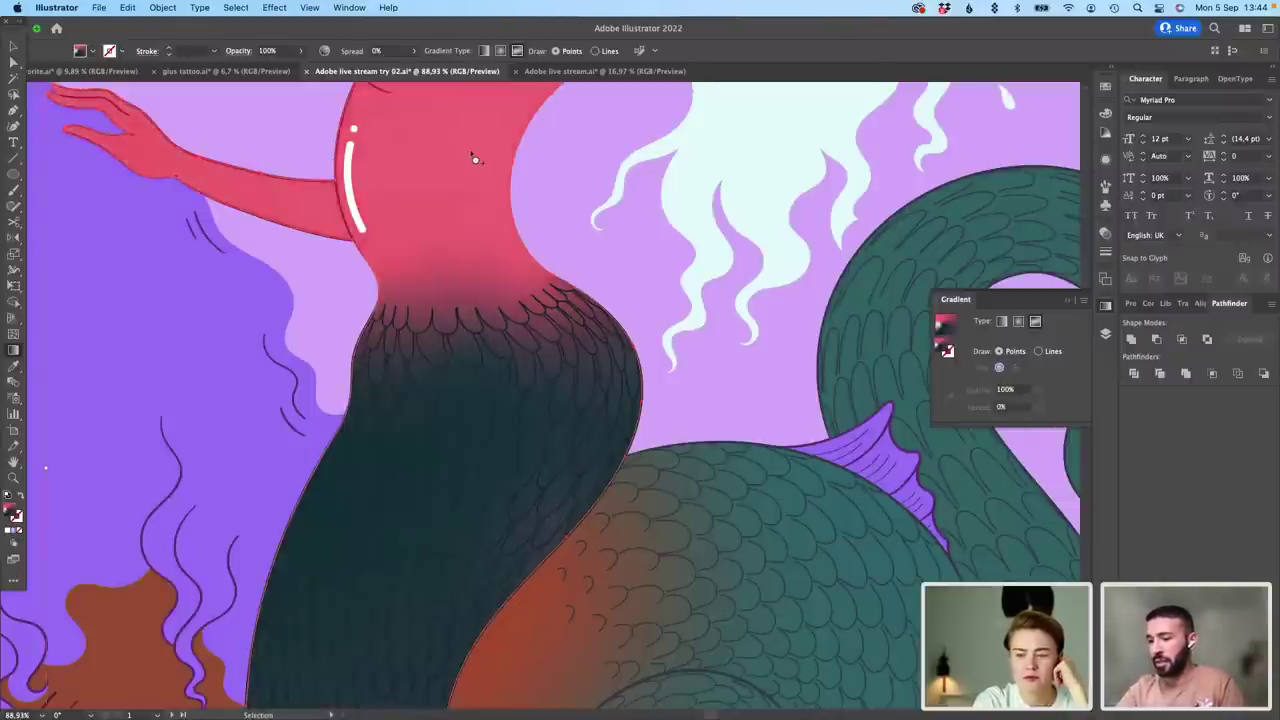
{"action": "left_click", "coordinate": [470, 150]}
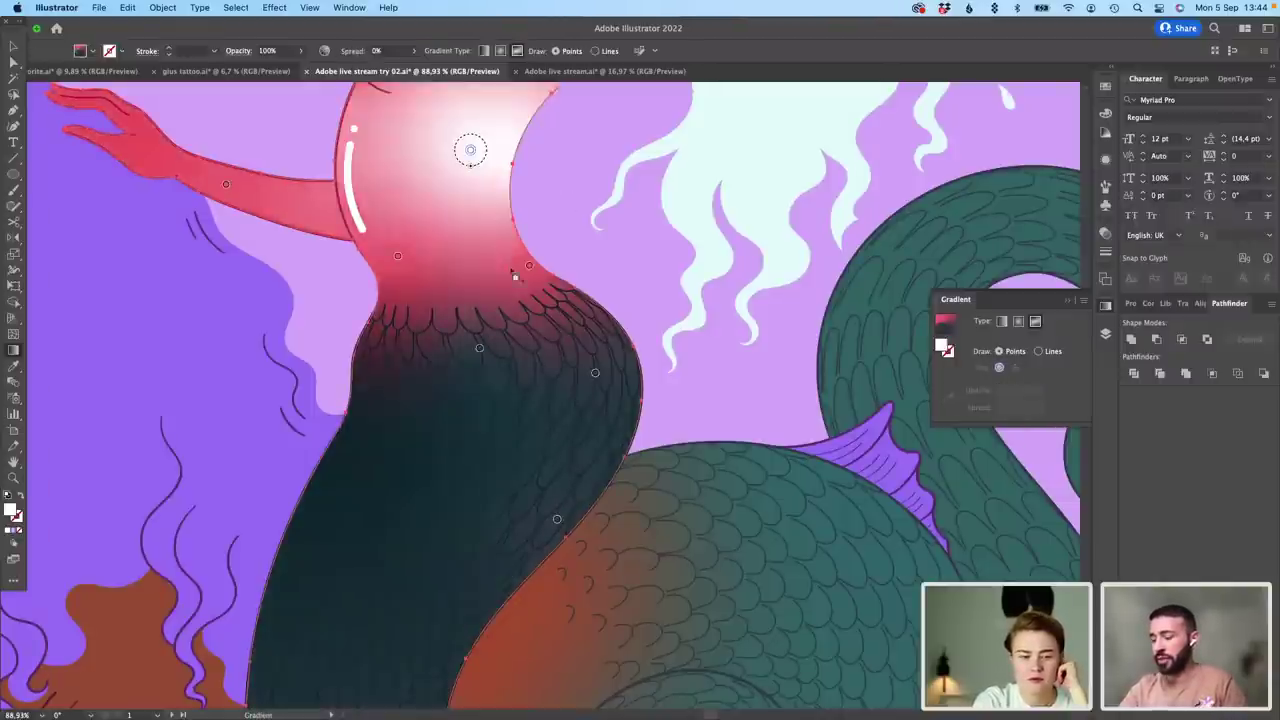
{"action": "left_click", "coordinate": [397, 460]}
{"action": "key", "text": "v"}
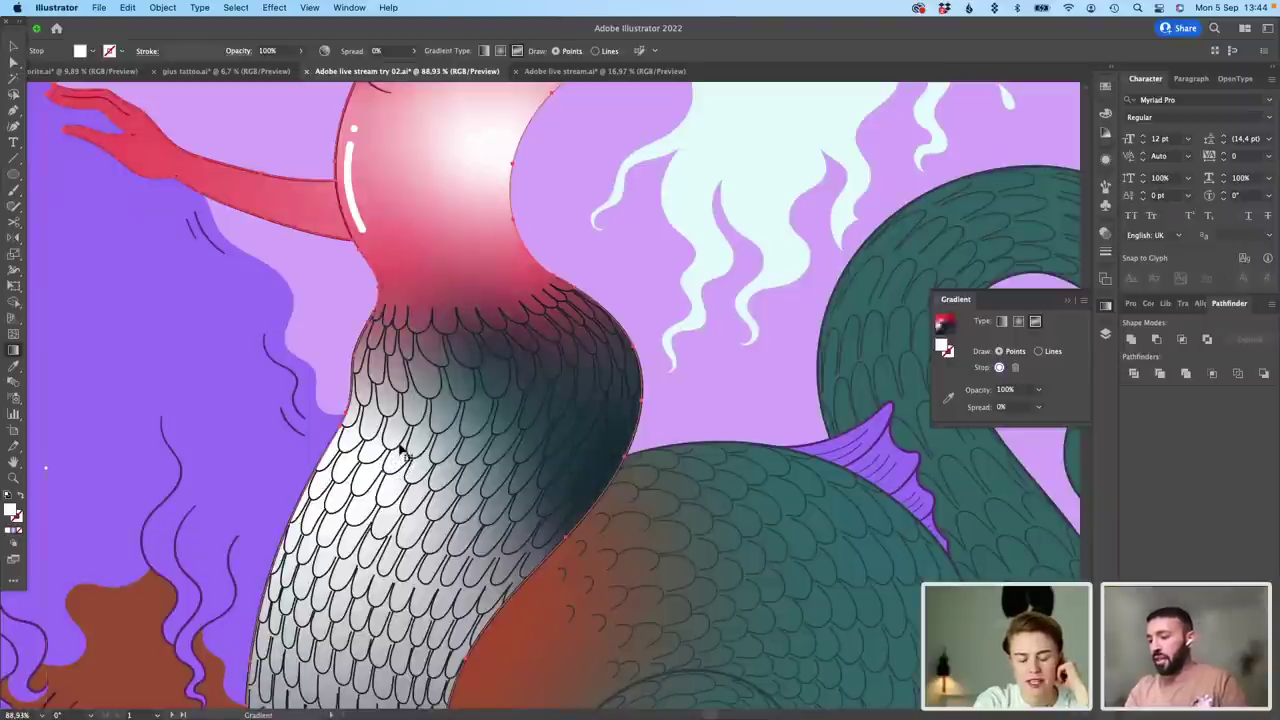
{"action": "key", "text": "super+z"}
{"action": "key", "text": "super+z"}
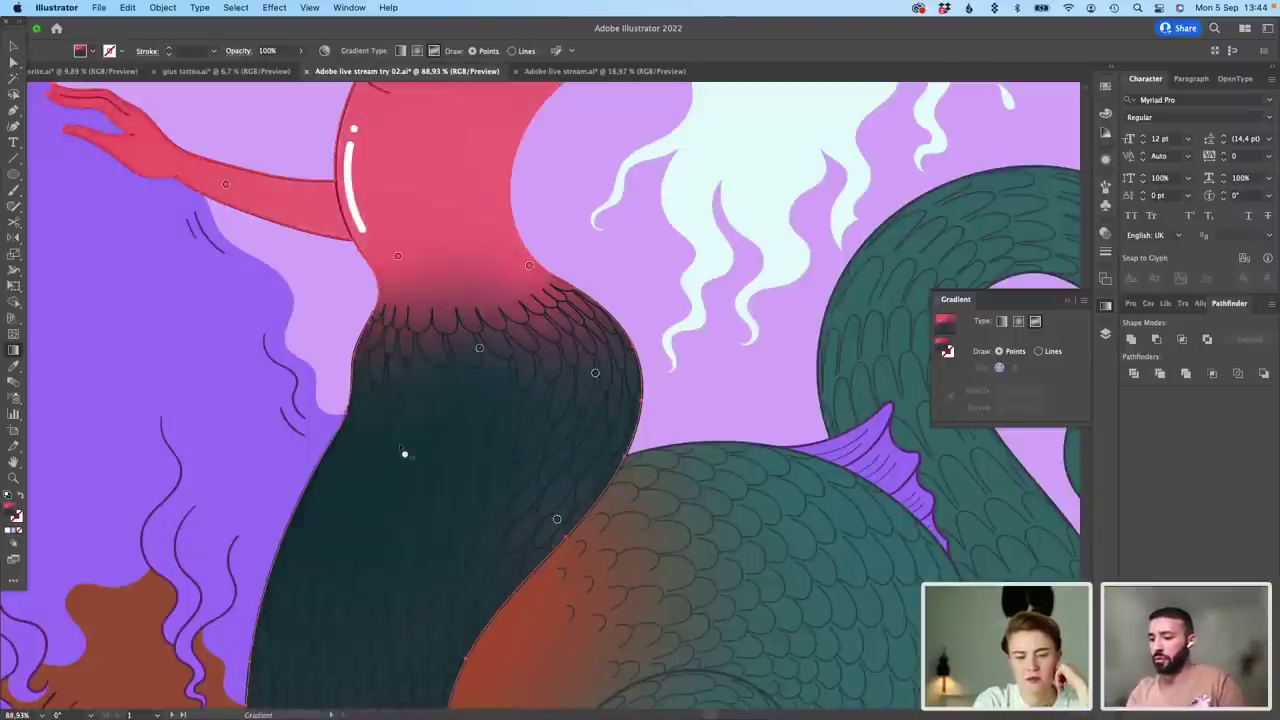
Step: Leave gradient editing and deselect the mermaid's body shape with the Selection tool
{"action": "scroll", "coordinate": [401, 451], "scroll_direction": "down", "scroll_amount": 4}
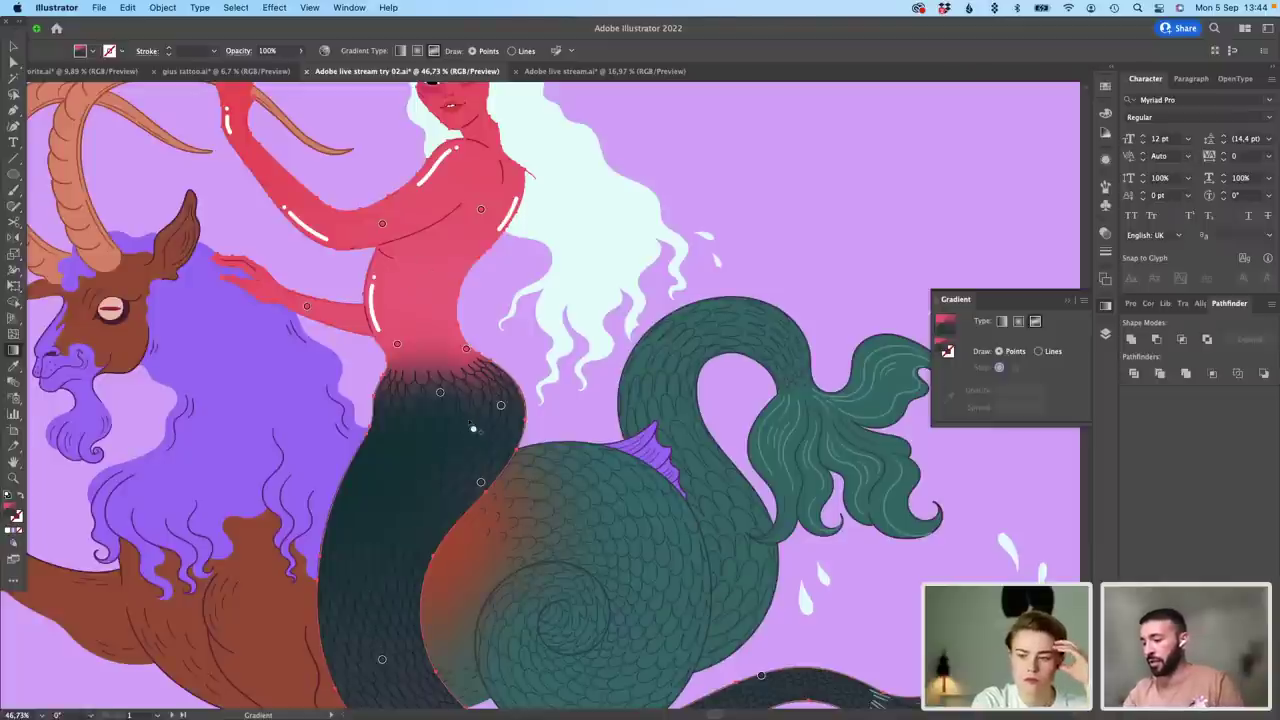
{"action": "scroll", "coordinate": [368, 452], "scroll_direction": "down", "scroll_amount": 5}
{"action": "key", "text": "v"}
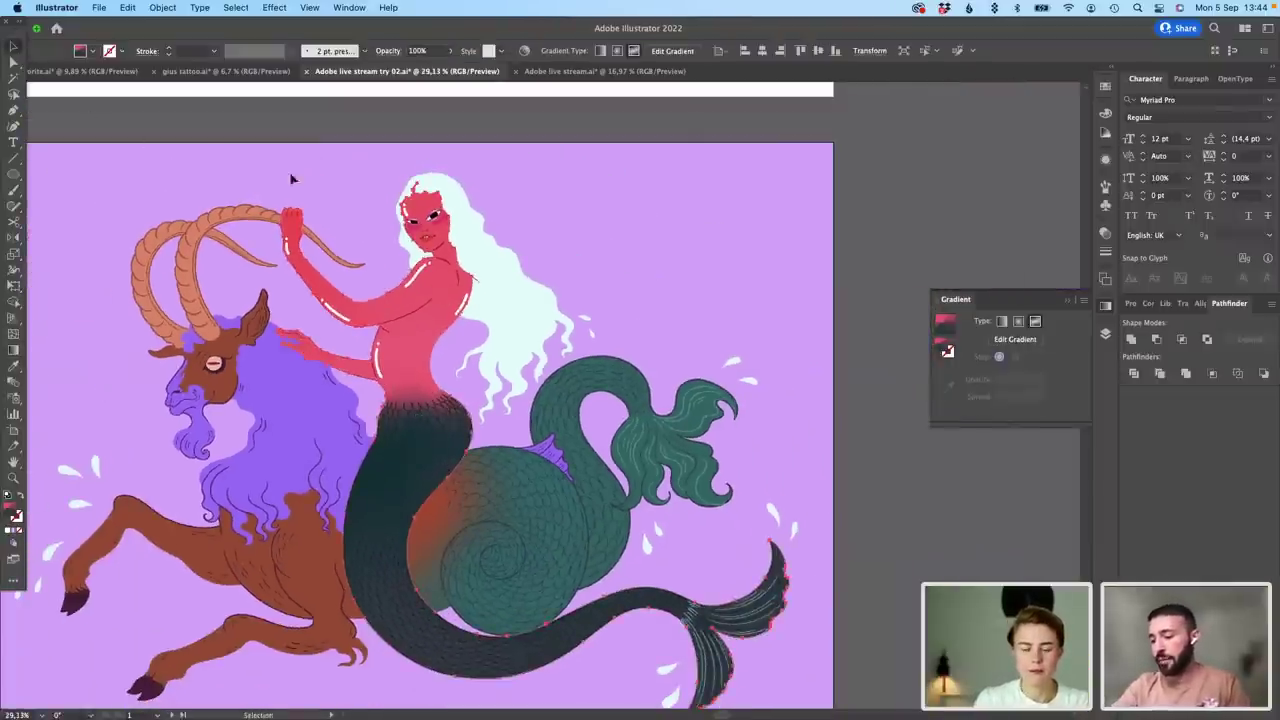
{"action": "left_click", "coordinate": [549, 155]}
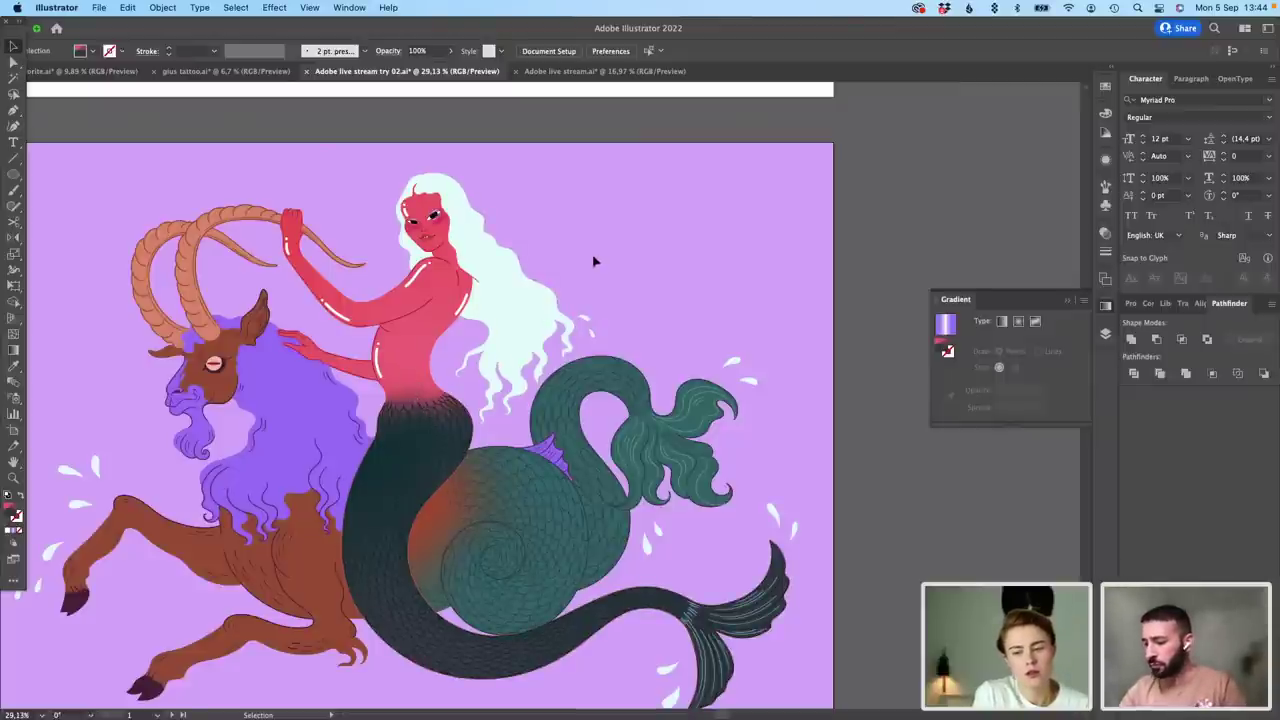
Step: Using the belly gloss line's stroke style, try painting a long Paintbrush gloss line along the outer edge of the mermaid's dark tail
{"action": "scroll", "coordinate": [400, 285], "scroll_direction": "up", "scroll_amount": 5}
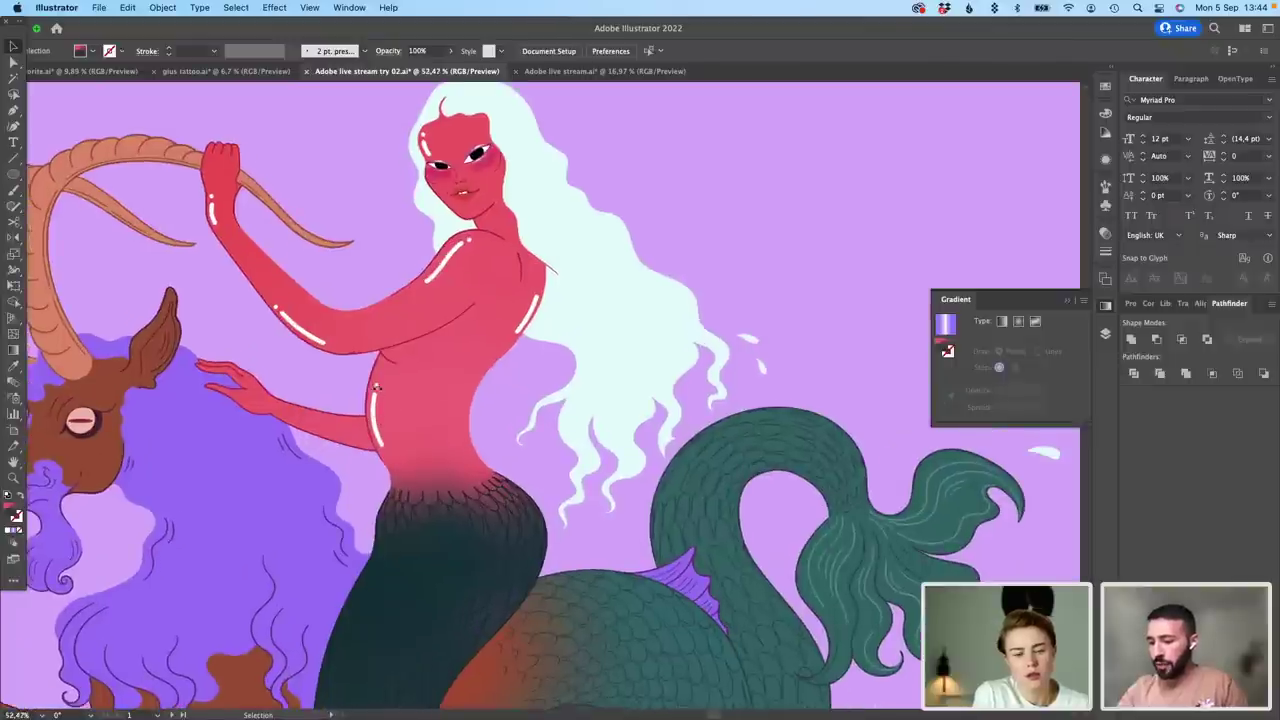
{"action": "left_click", "coordinate": [378, 393]}
{"action": "scroll", "coordinate": [349, 369], "scroll_direction": "down", "scroll_amount": 4}
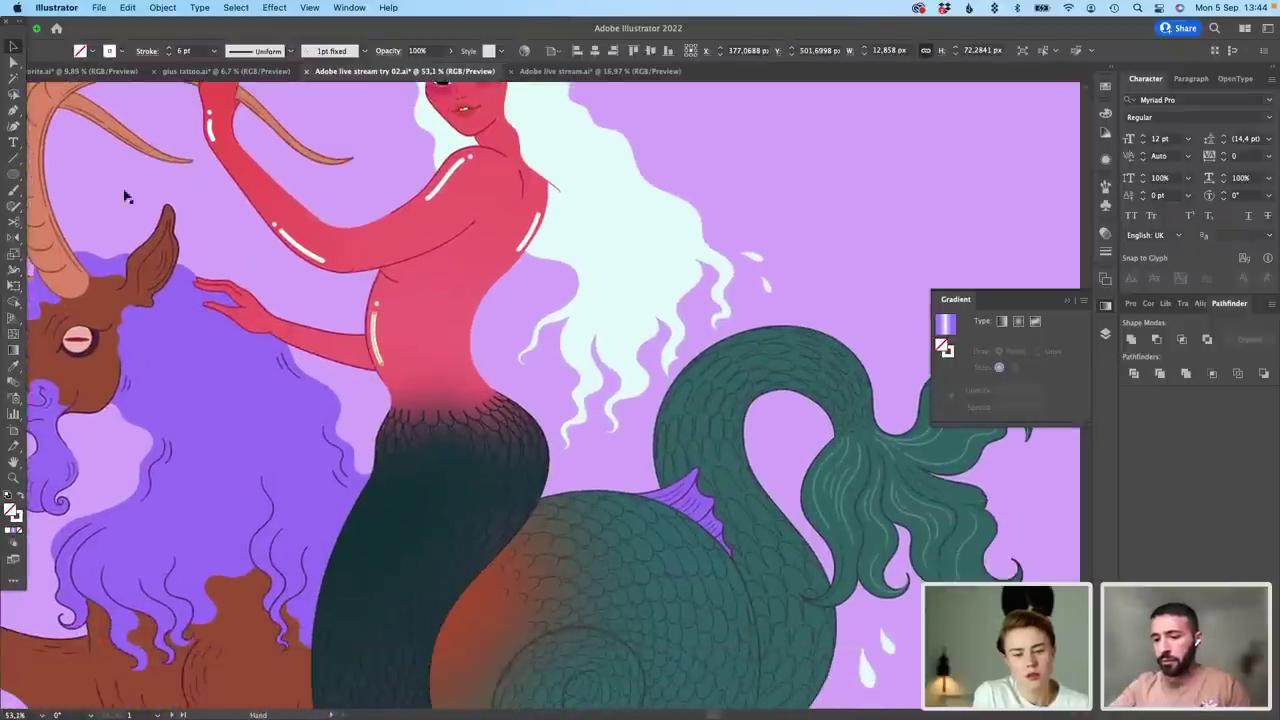
{"action": "scroll", "coordinate": [534, 326], "scroll_direction": "down", "scroll_amount": 1}
{"action": "key", "text": "b"}
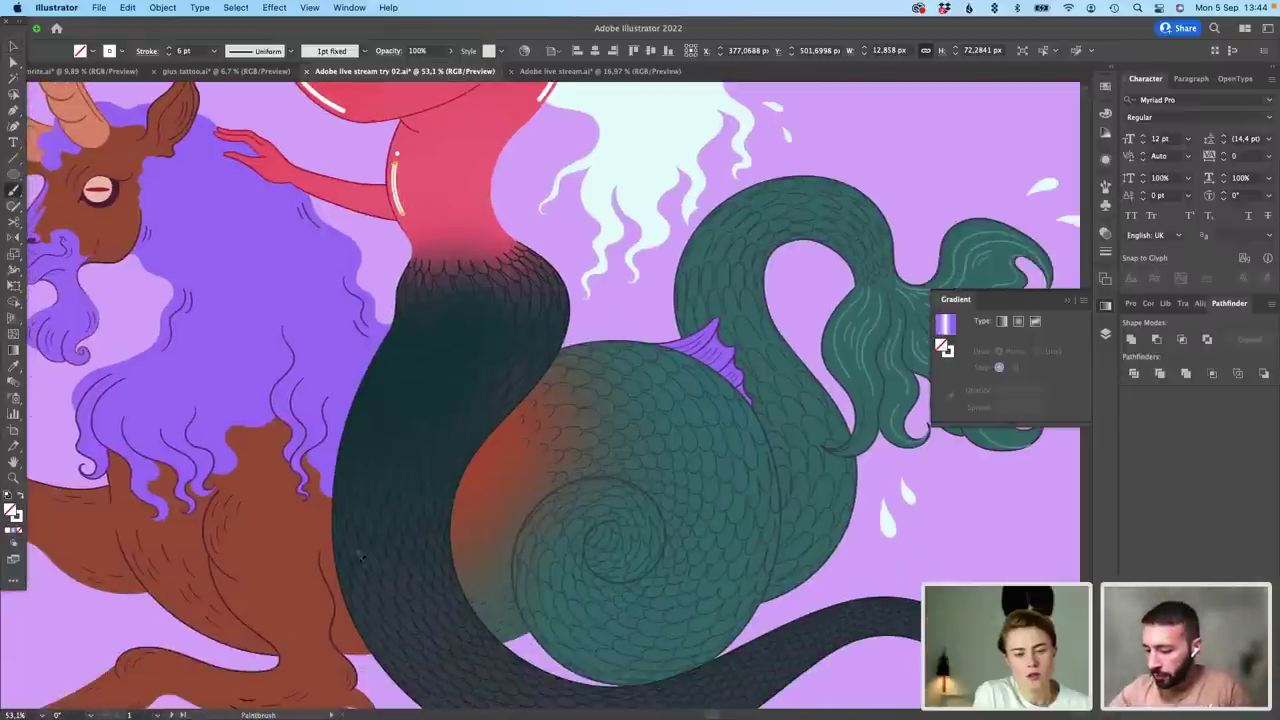
{"action": "mouse_move", "coordinate": [357, 562]}
{"action": "left_mouse_down"}
{"action": "mouse_move", "coordinate": [346, 507]}
{"action": "mouse_move", "coordinate": [376, 385]}
{"action": "left_mouse_up"}
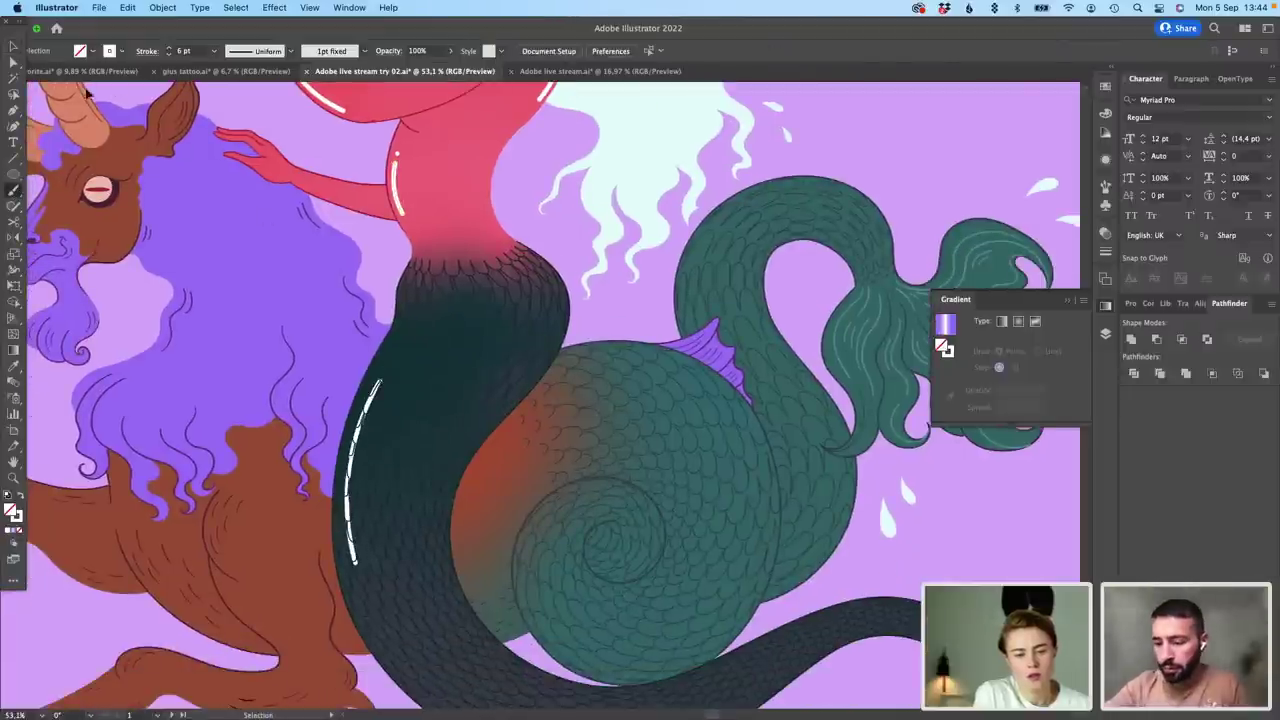
{"action": "key", "text": "super+z"}
Step: Display the layers list and check the *gloss layer and the layers beneath it
{"action": "left_click", "coordinate": [1105, 306]}
{"action": "left_click", "coordinate": [1105, 333]}
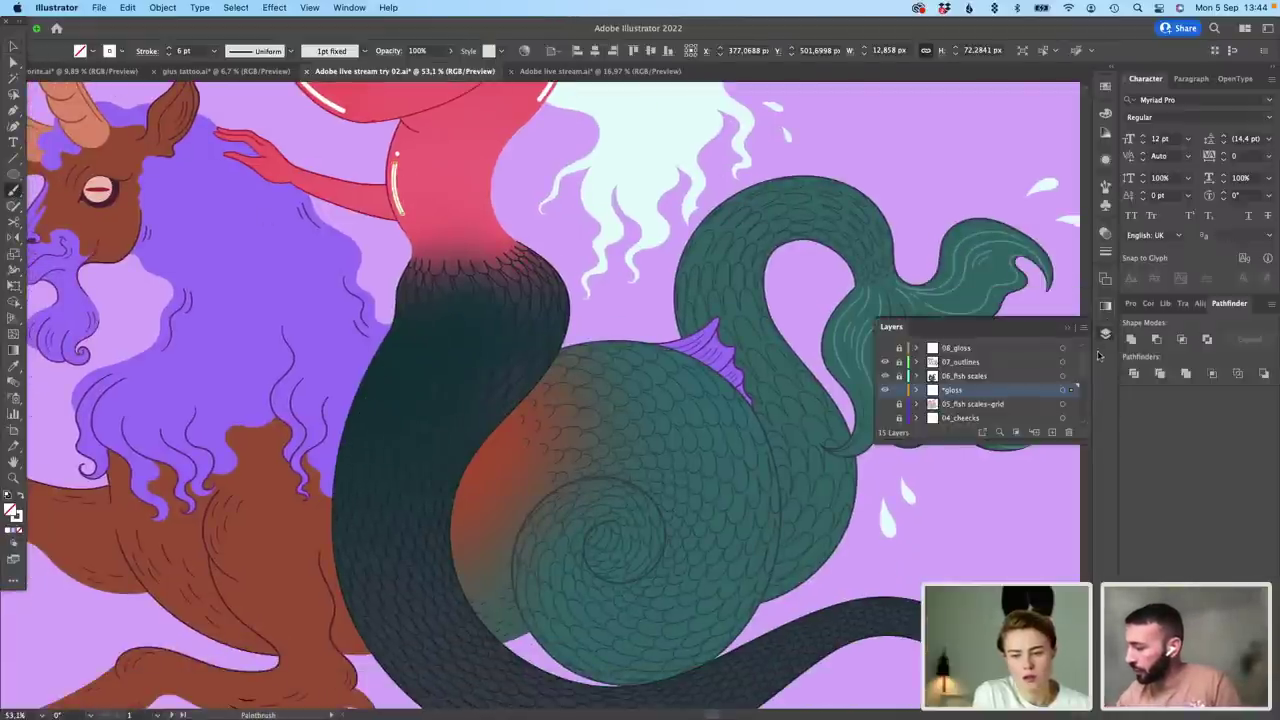
{"action": "left_click", "coordinate": [898, 389]}
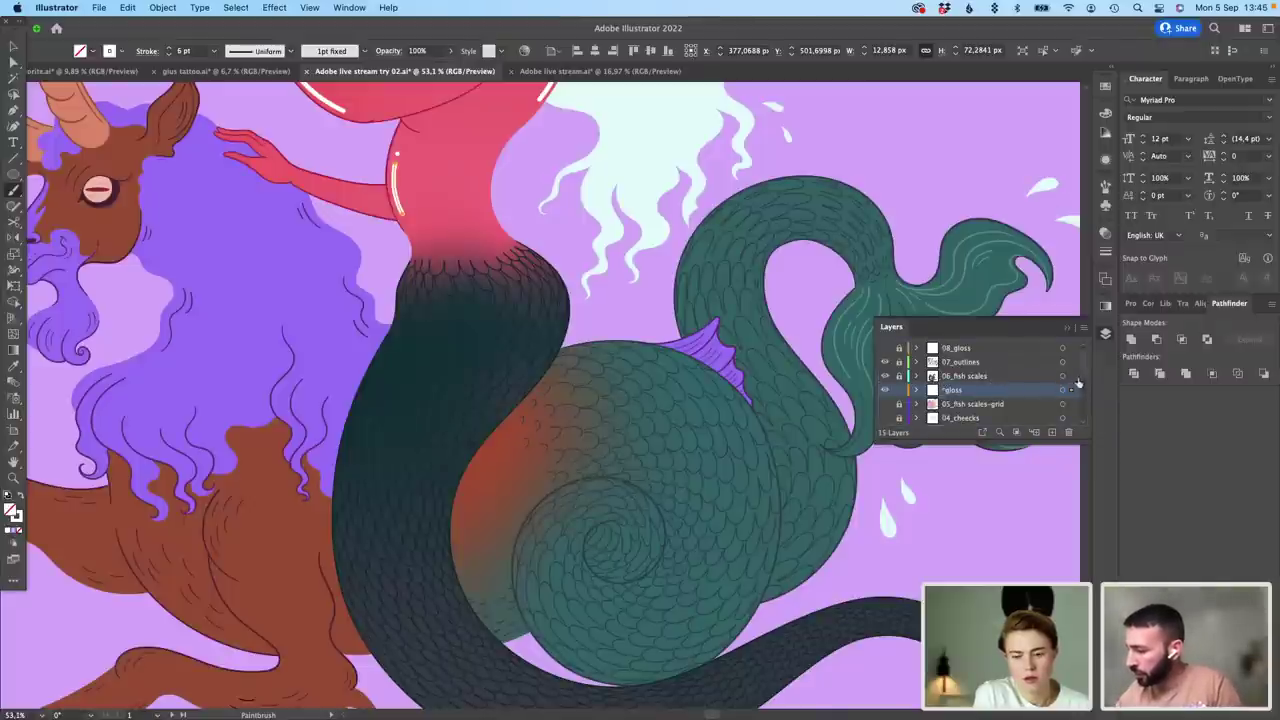
{"action": "scroll", "coordinate": [1077, 383], "scroll_direction": "down", "scroll_amount": 2}
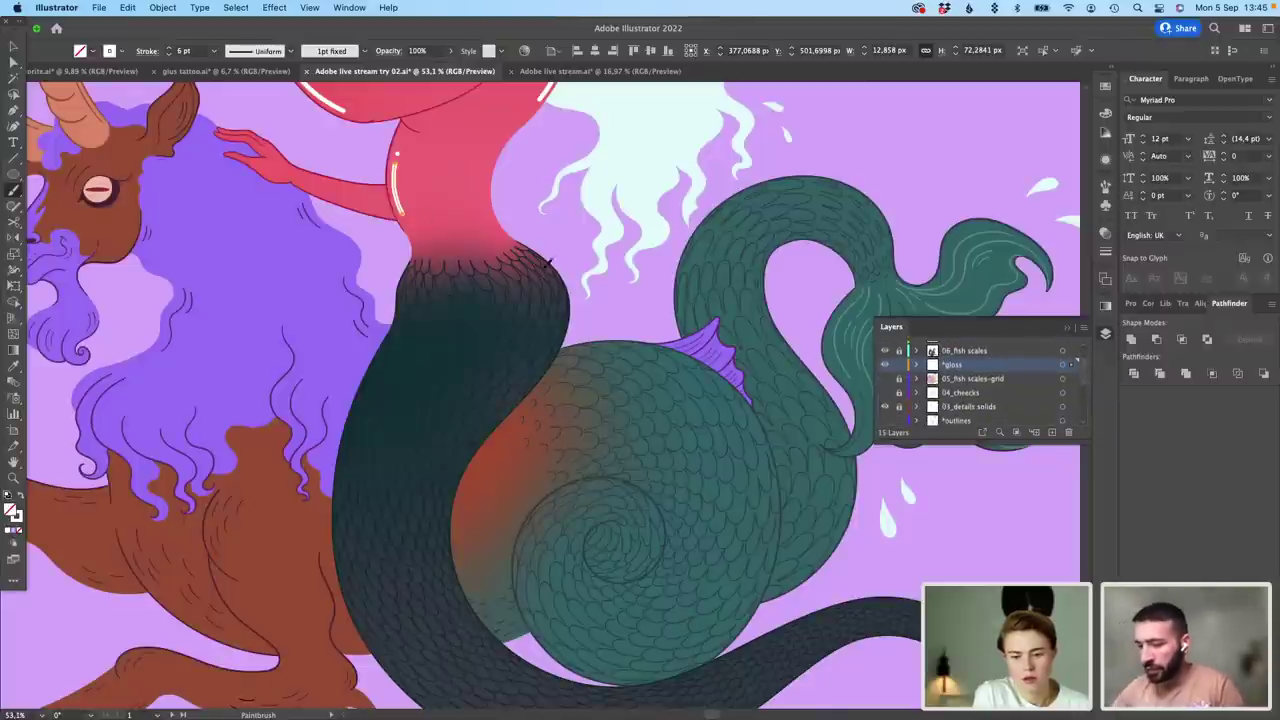
Step: Select the white gloss lines and dots on the mermaid's belly, forearm, shoulder and wrist together with the Selection tool
{"action": "key", "text": "v"}
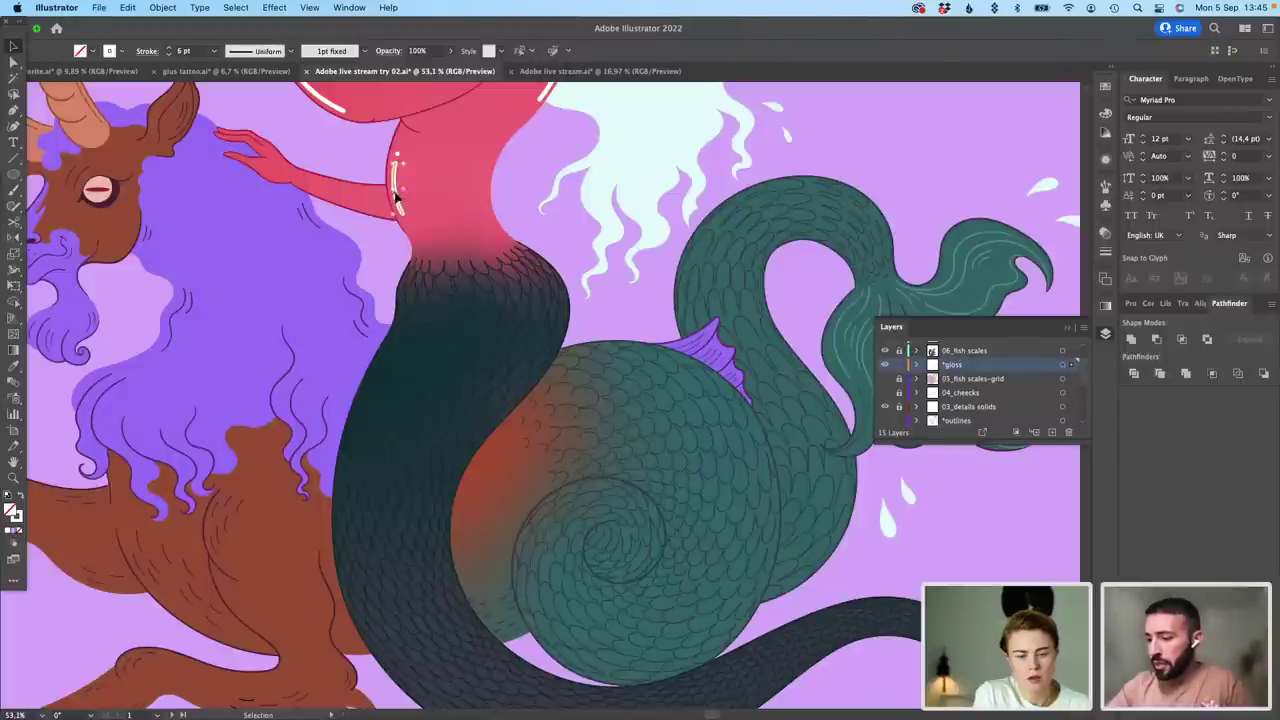
{"action": "scroll", "coordinate": [386, 260], "scroll_direction": "up", "scroll_amount": 5}
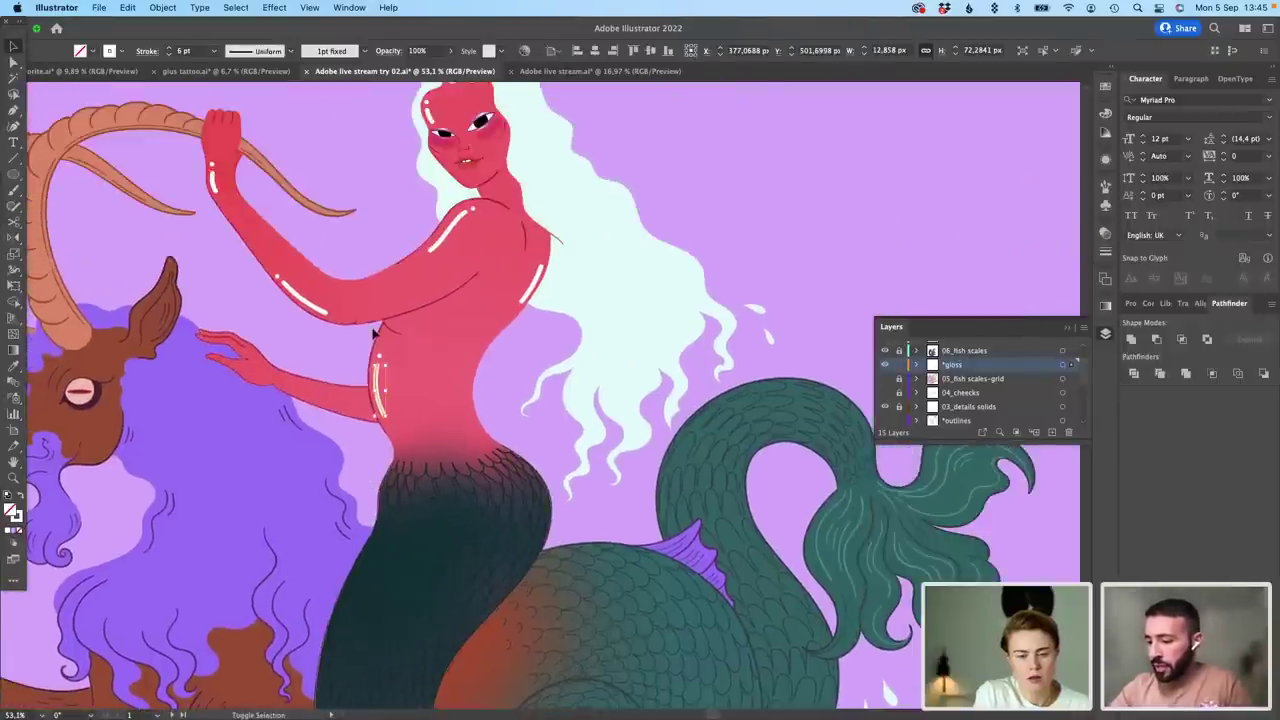
{"action": "left_click", "coordinate": [379, 355], "text": "shift"}
{"action": "left_click", "coordinate": [309, 306], "text": "shift"}
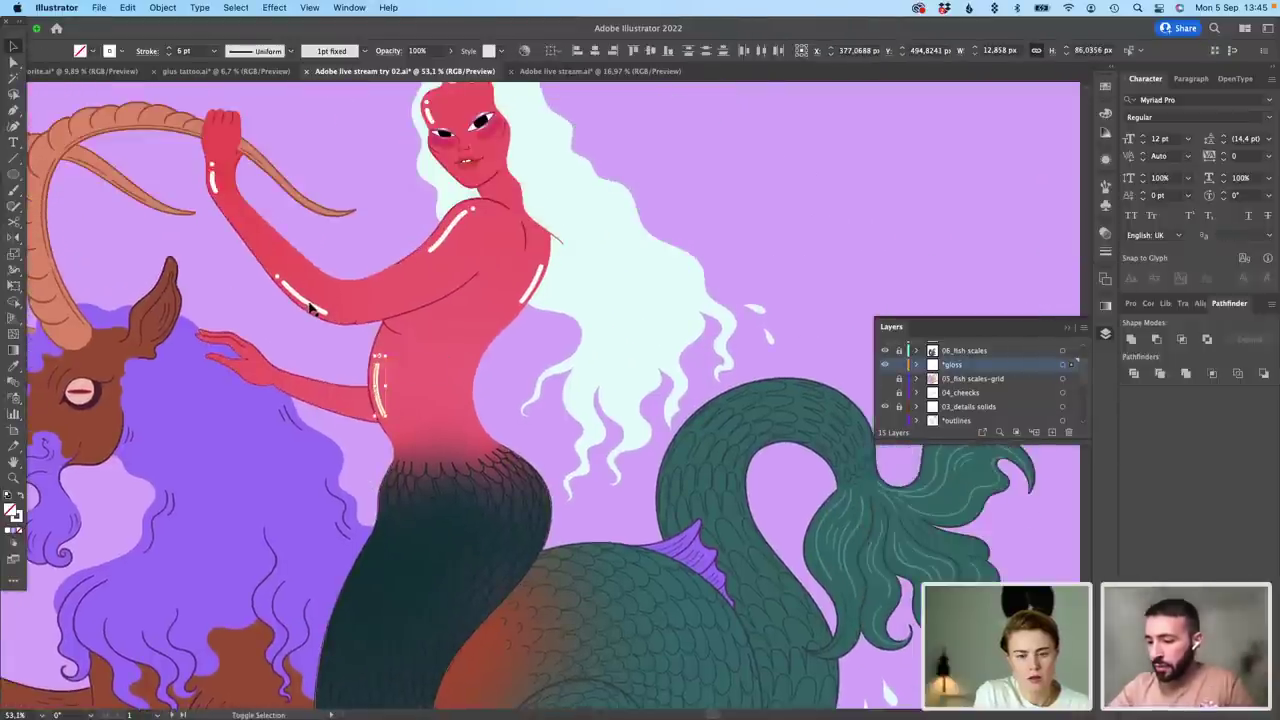
{"action": "left_click", "coordinate": [276, 274], "text": "shift"}
{"action": "scroll", "coordinate": [274, 270], "scroll_direction": "up", "scroll_amount": 5}
{"action": "left_click", "coordinate": [720, 181], "text": "shift"}
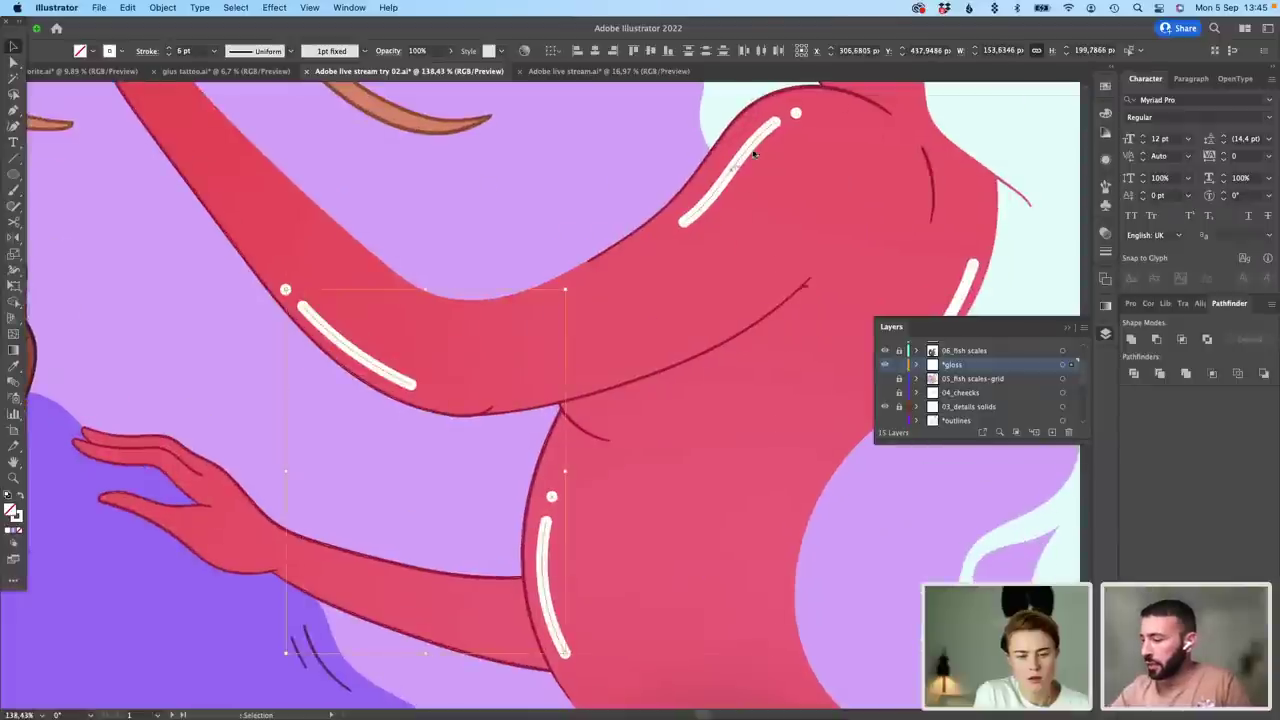
{"action": "scroll", "coordinate": [794, 191], "scroll_direction": "up", "scroll_amount": 3}
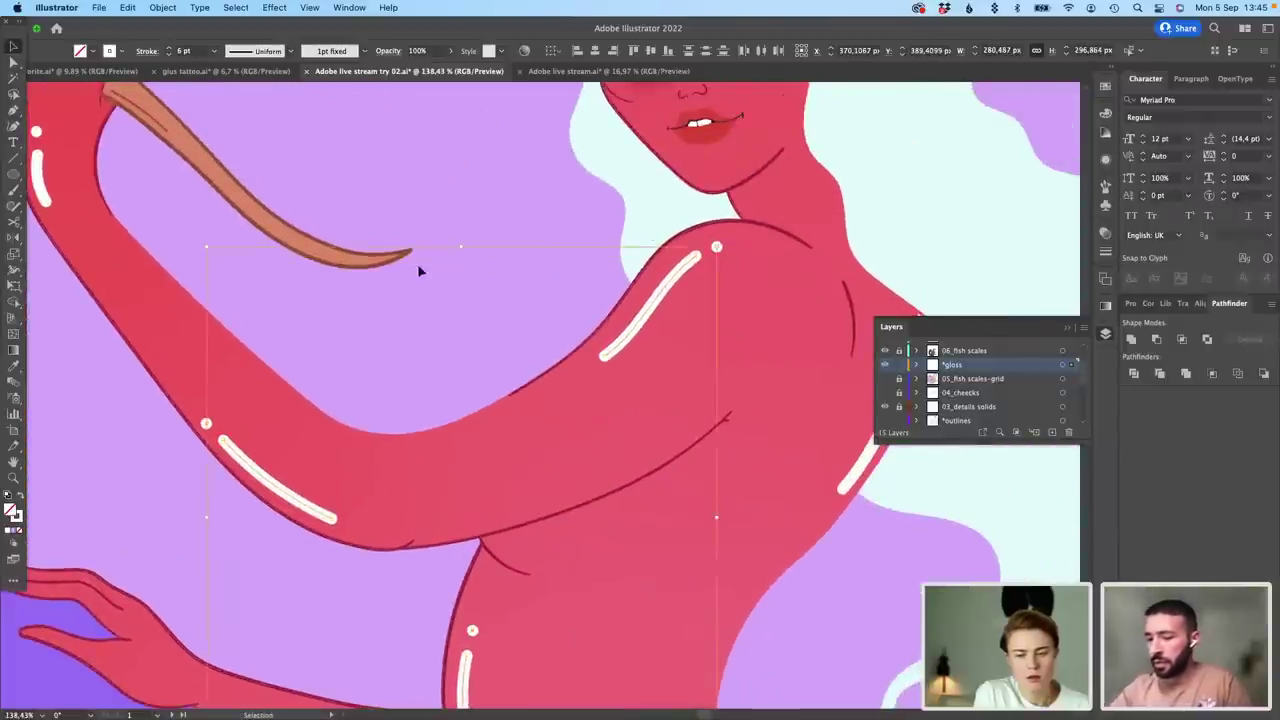
{"action": "scroll", "coordinate": [418, 264], "scroll_direction": "down", "scroll_amount": 3}
{"action": "left_click", "coordinate": [171, 186], "text": "shift"}
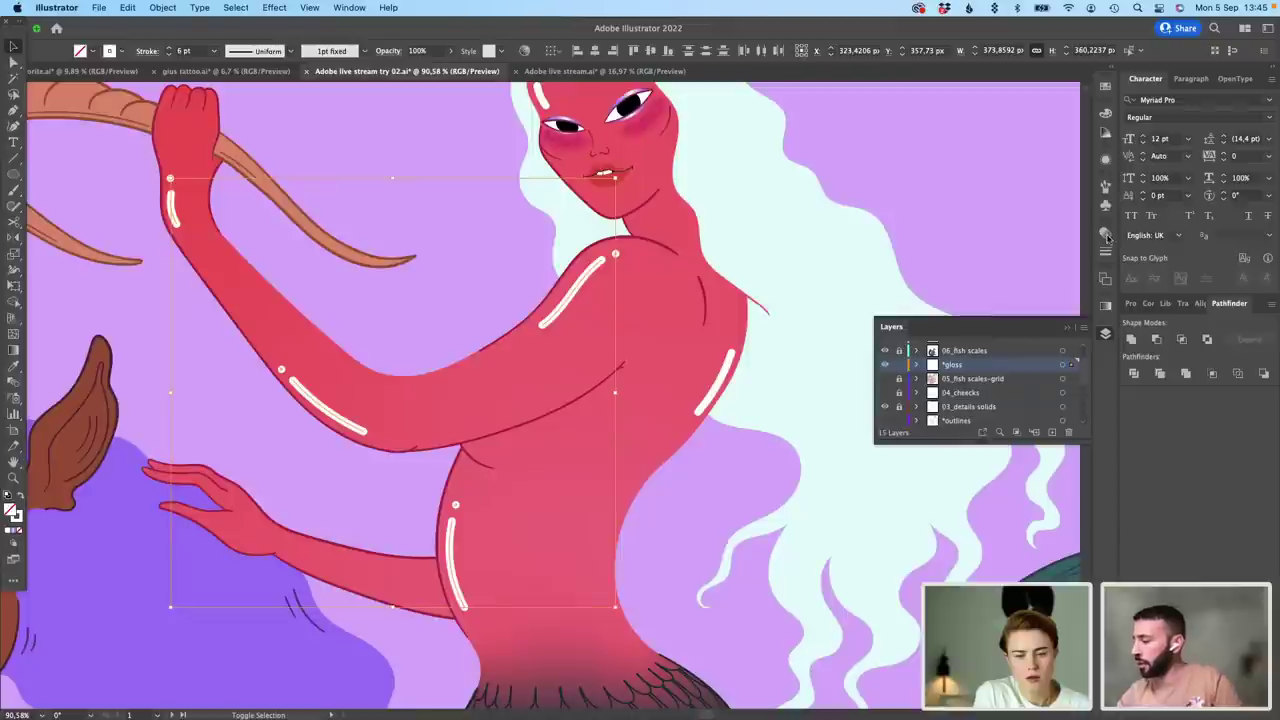
Step: Set the opacity of the selected belly and arm gloss strokes to 50%
{"action": "left_click", "coordinate": [1106, 234]}
{"action": "left_click", "coordinate": [1059, 249]}
{"action": "type", "text": "5"}
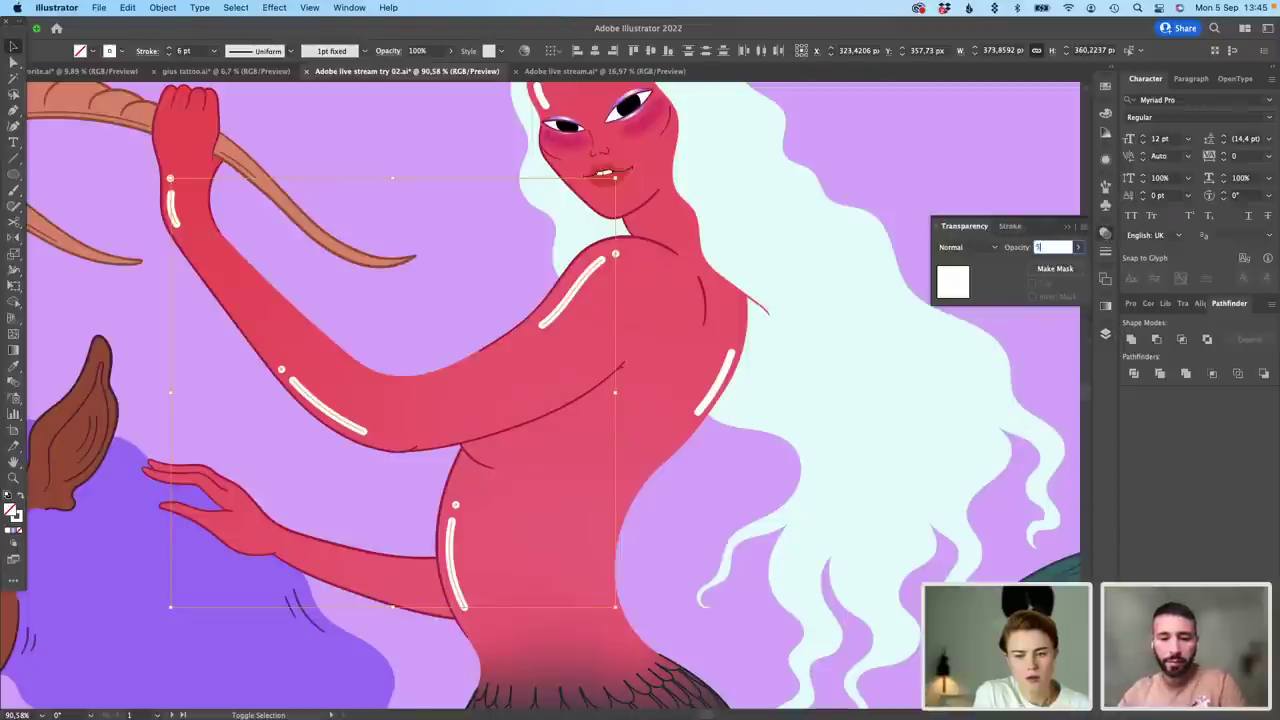
{"action": "type", "text": "0"}
{"action": "key", "text": "Return"}
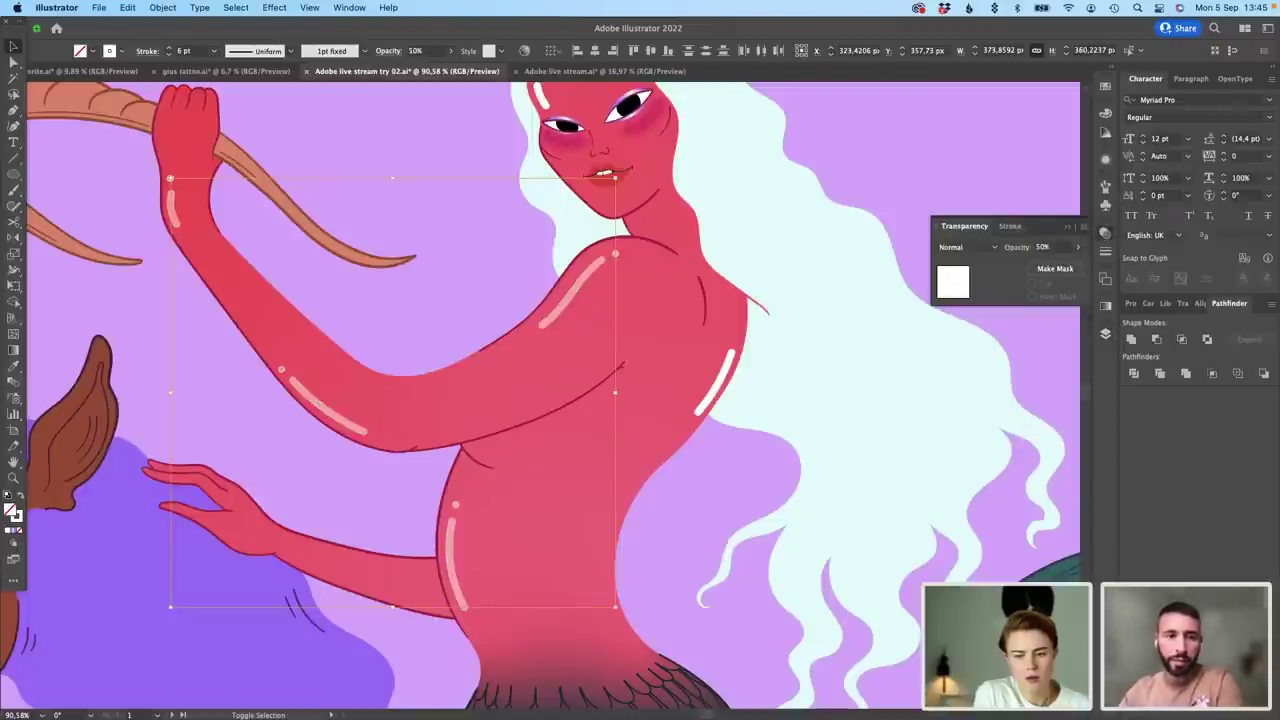
Step: Apply a Gaussian Blur with a 12-pixel radius to the belly and arm gloss strokes, and deselect them
{"action": "left_click", "coordinate": [242, 9]}
{"action": "mouse_move", "coordinate": [425, 299]}
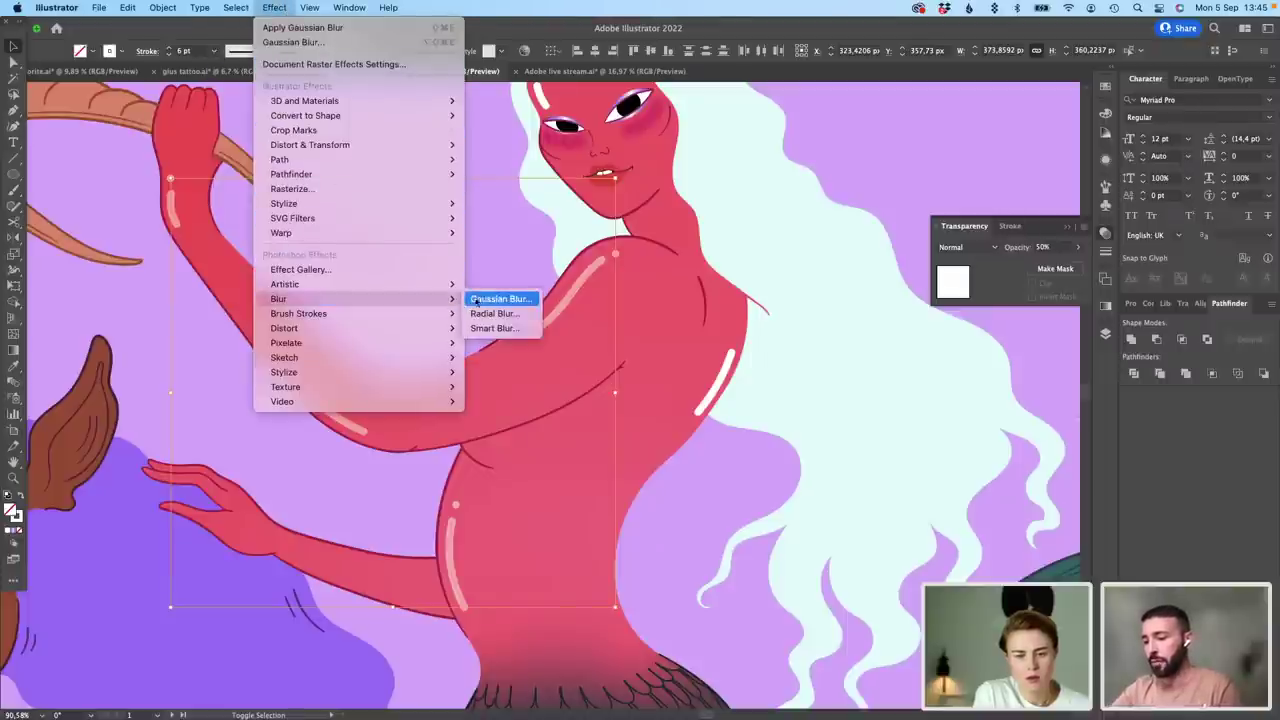
{"action": "left_click", "coordinate": [478, 299]}
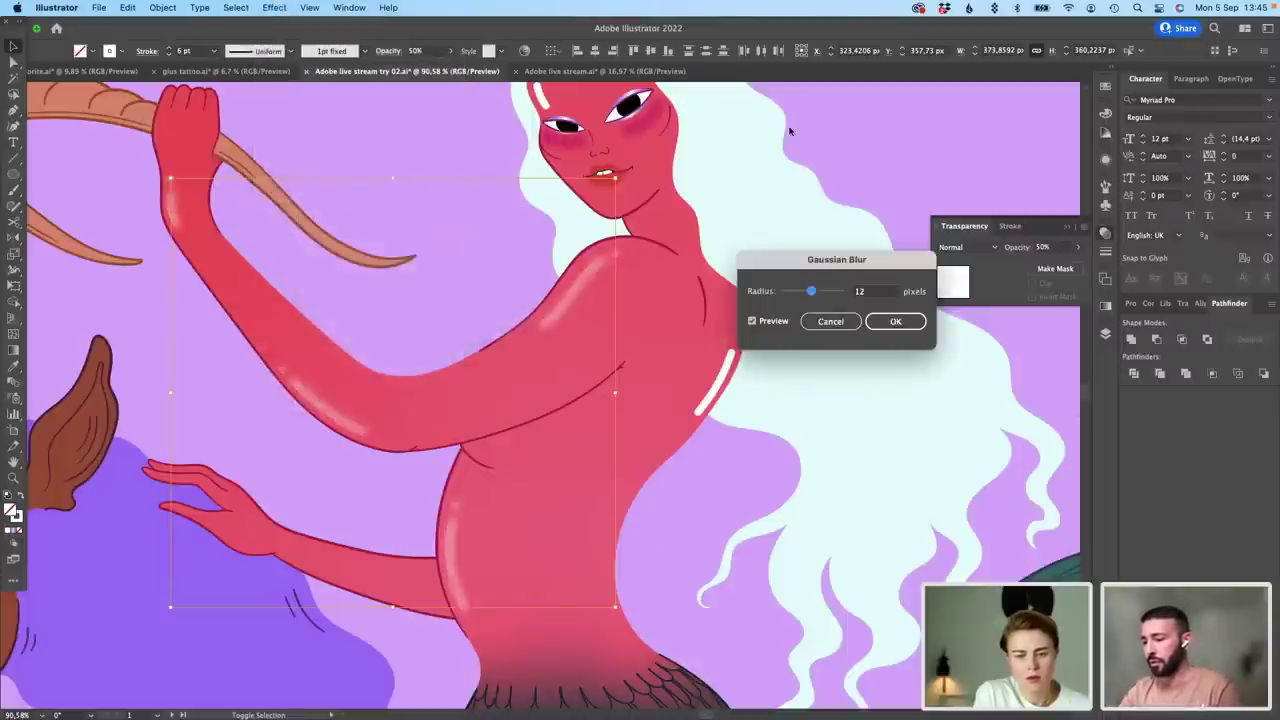
{"action": "left_click", "coordinate": [896, 321]}
{"action": "scroll", "coordinate": [905, 333], "scroll_direction": "down", "scroll_amount": 3}
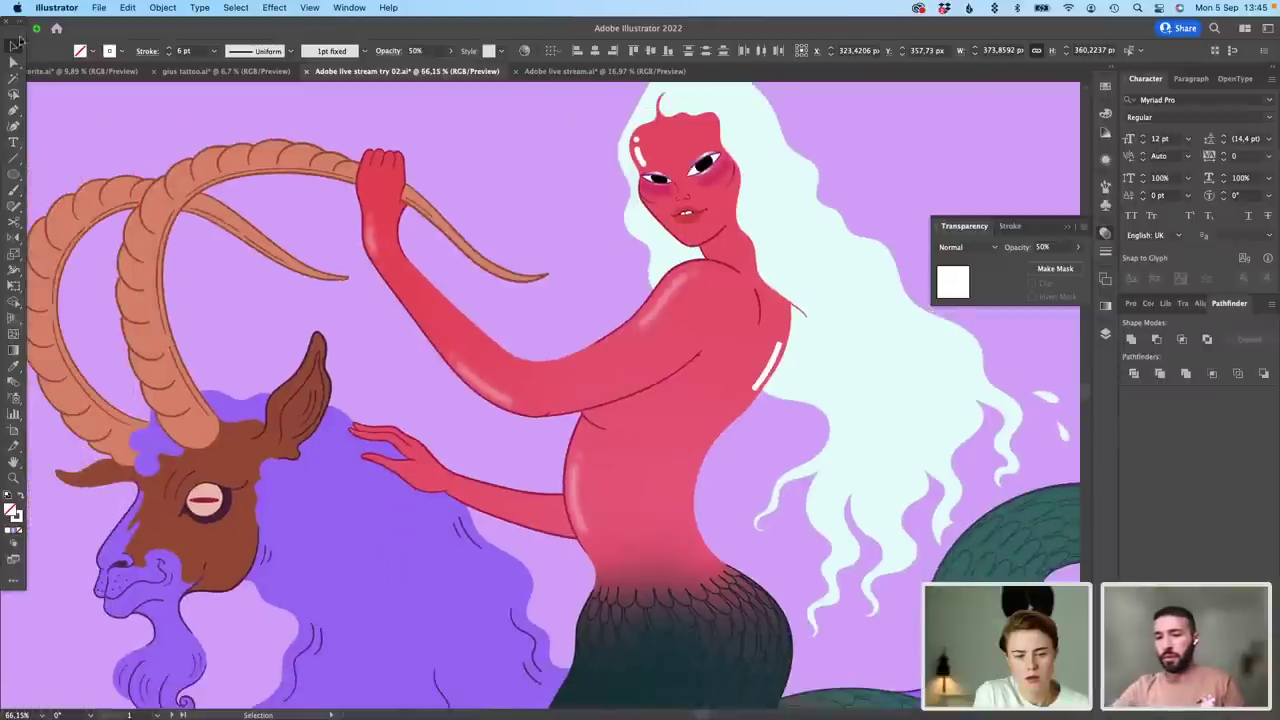
{"action": "left_click", "coordinate": [949, 170]}
{"action": "scroll", "coordinate": [784, 186], "scroll_direction": "right", "scroll_amount": 5}
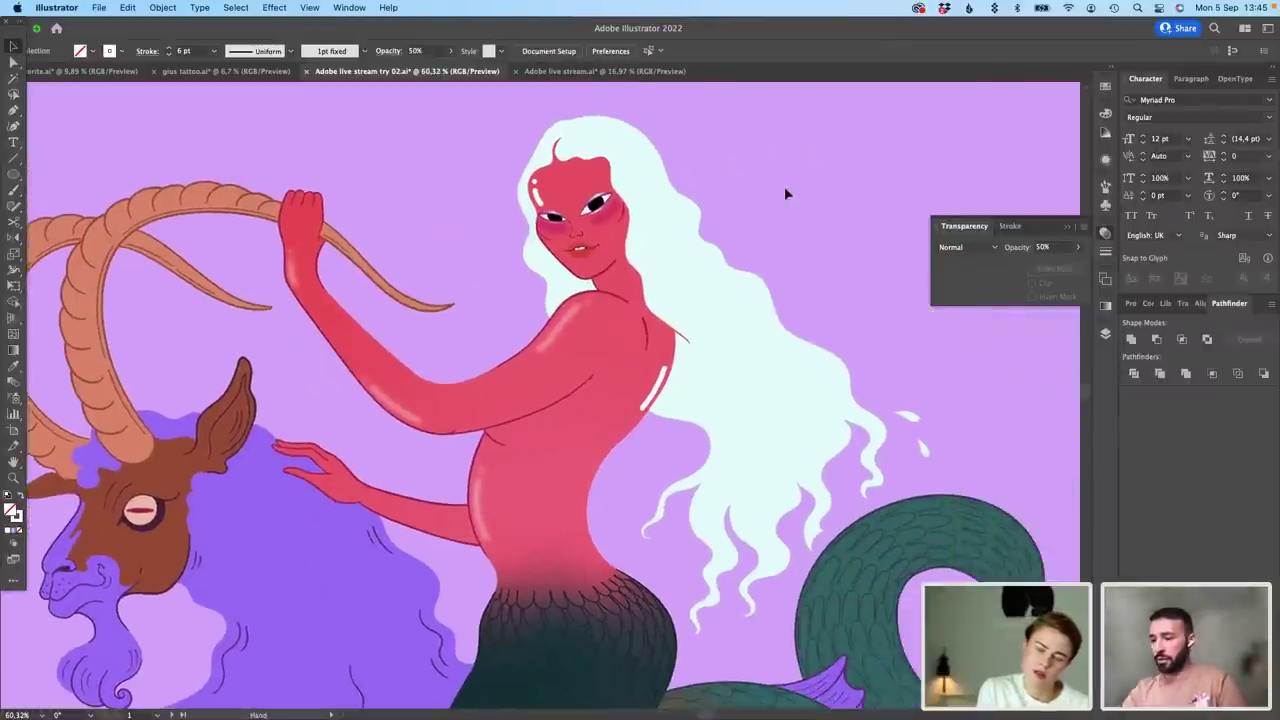
Step: Select the gloss line and dot on the mermaid's forehead and set their opacity to 50%
{"action": "scroll", "coordinate": [468, 203], "scroll_direction": "up", "scroll_amount": 3}
{"action": "left_click", "coordinate": [468, 203]}
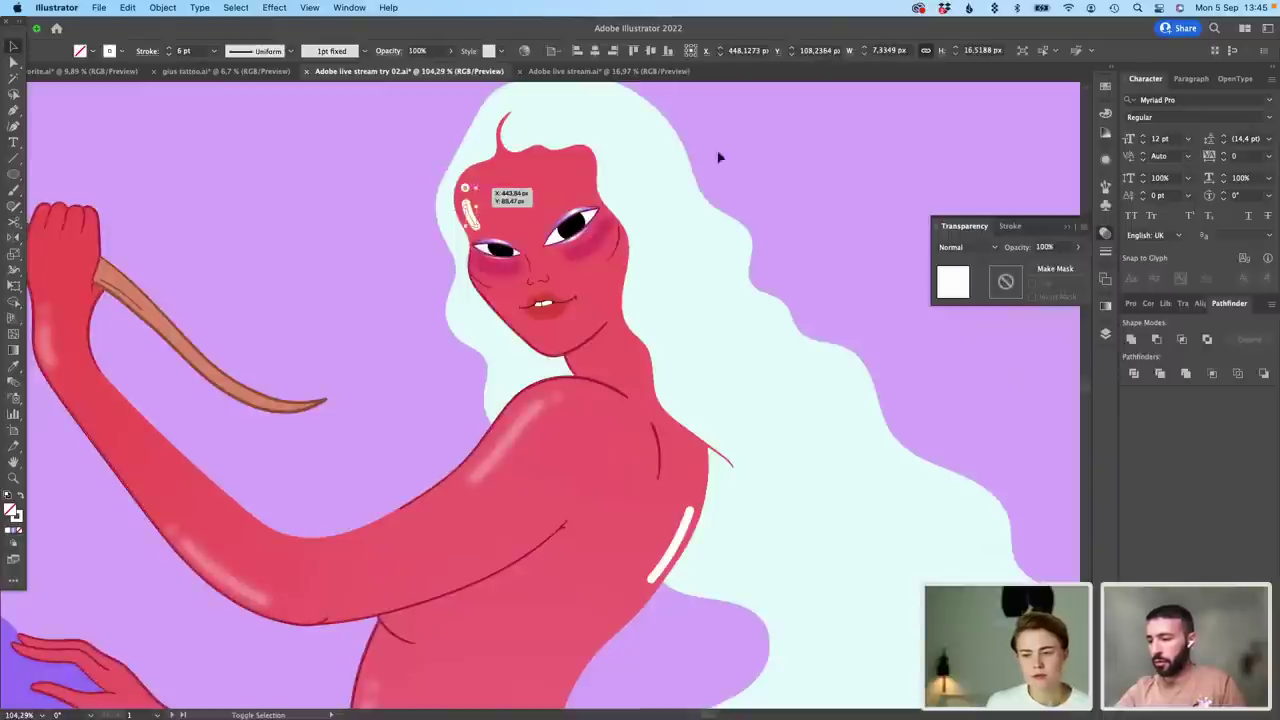
{"action": "left_click", "coordinate": [1042, 246]}
{"action": "type", "text": "50"}
{"action": "key", "text": "Return"}
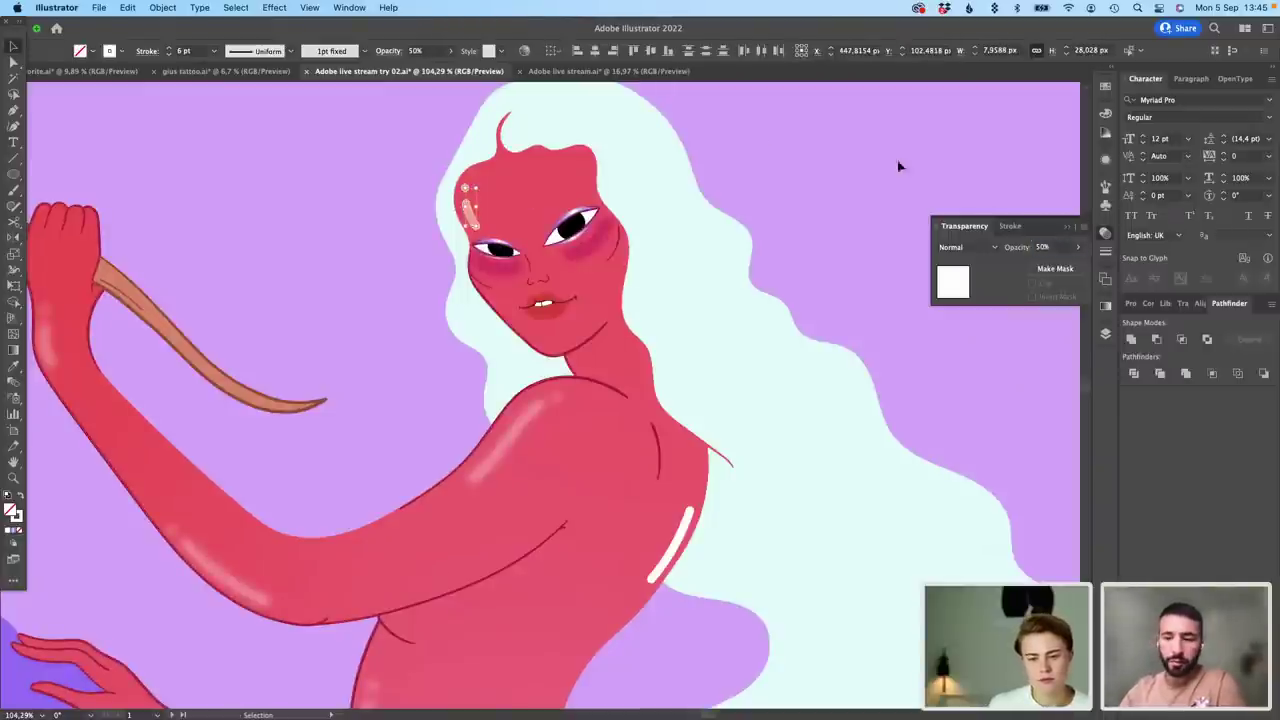
Step: Apply a Gaussian Blur with an 8-pixel radius to the forehead gloss line and dot, and deselect them
{"action": "left_click", "coordinate": [274, 7]}
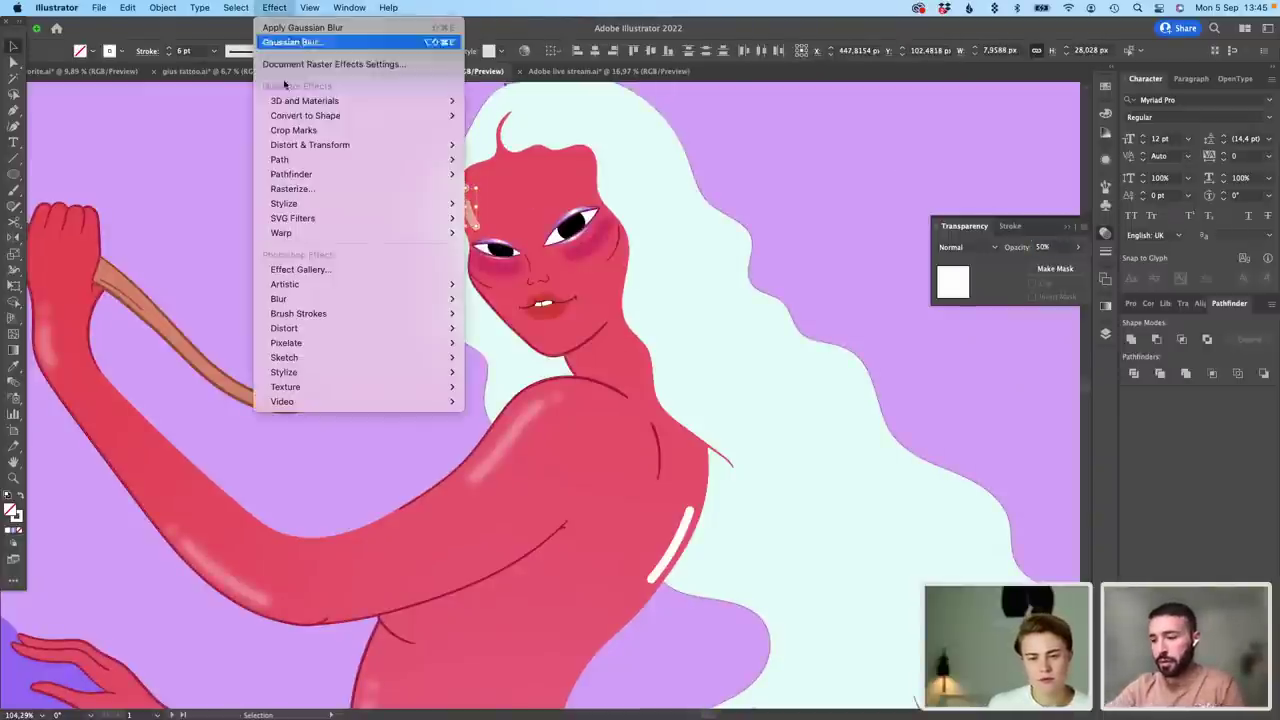
{"action": "mouse_move", "coordinate": [440, 298]}
{"action": "left_click", "coordinate": [482, 297]}
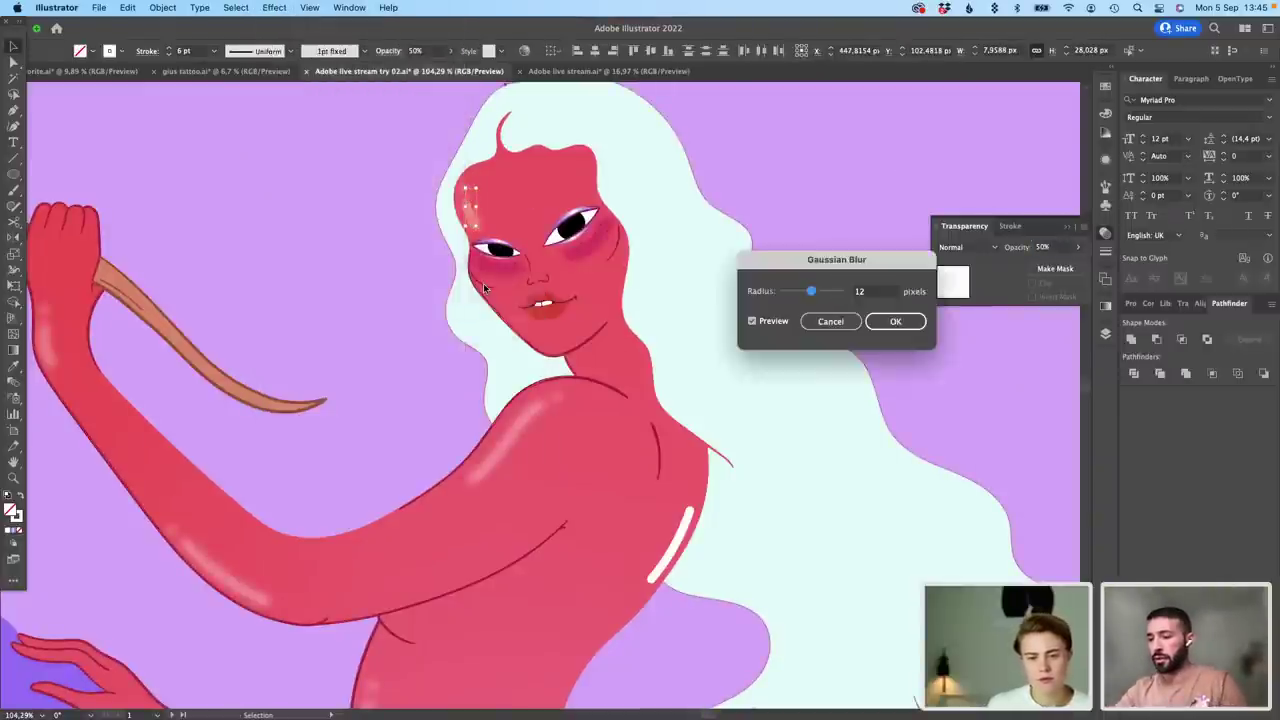
{"action": "left_click", "coordinate": [858, 291]}
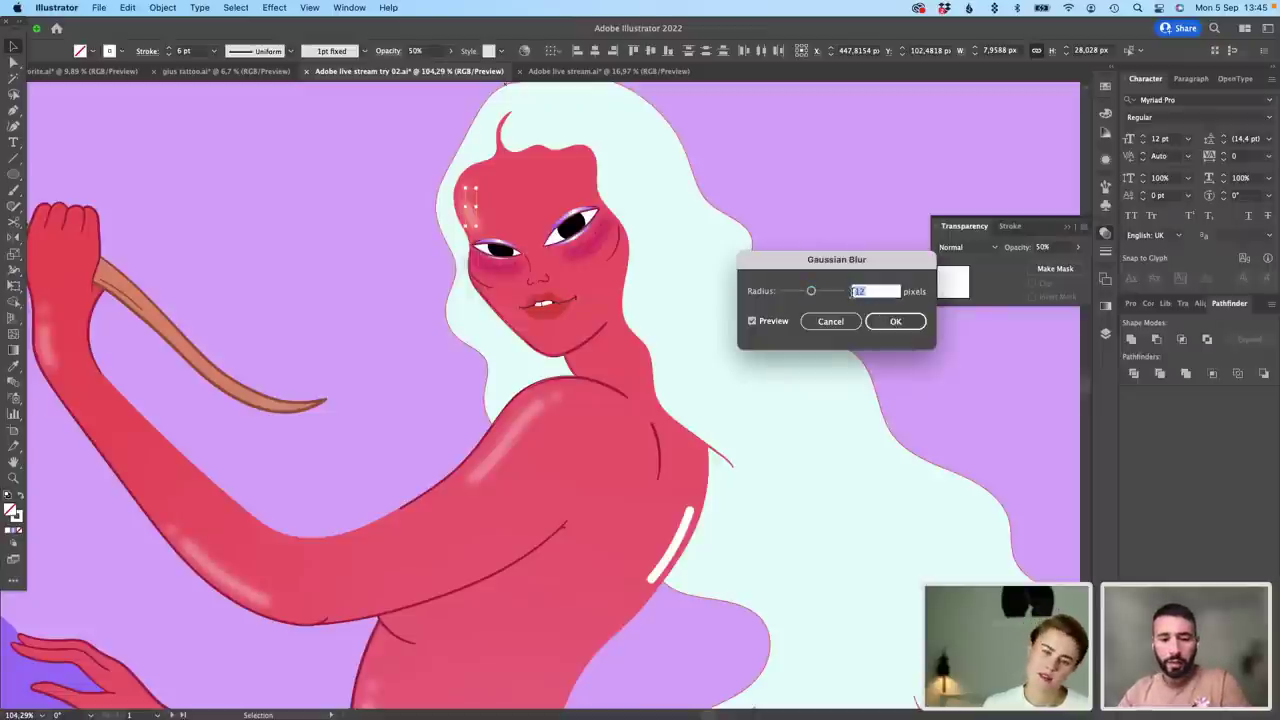
{"action": "type", "text": "8"}
{"action": "left_click", "coordinate": [896, 321]}
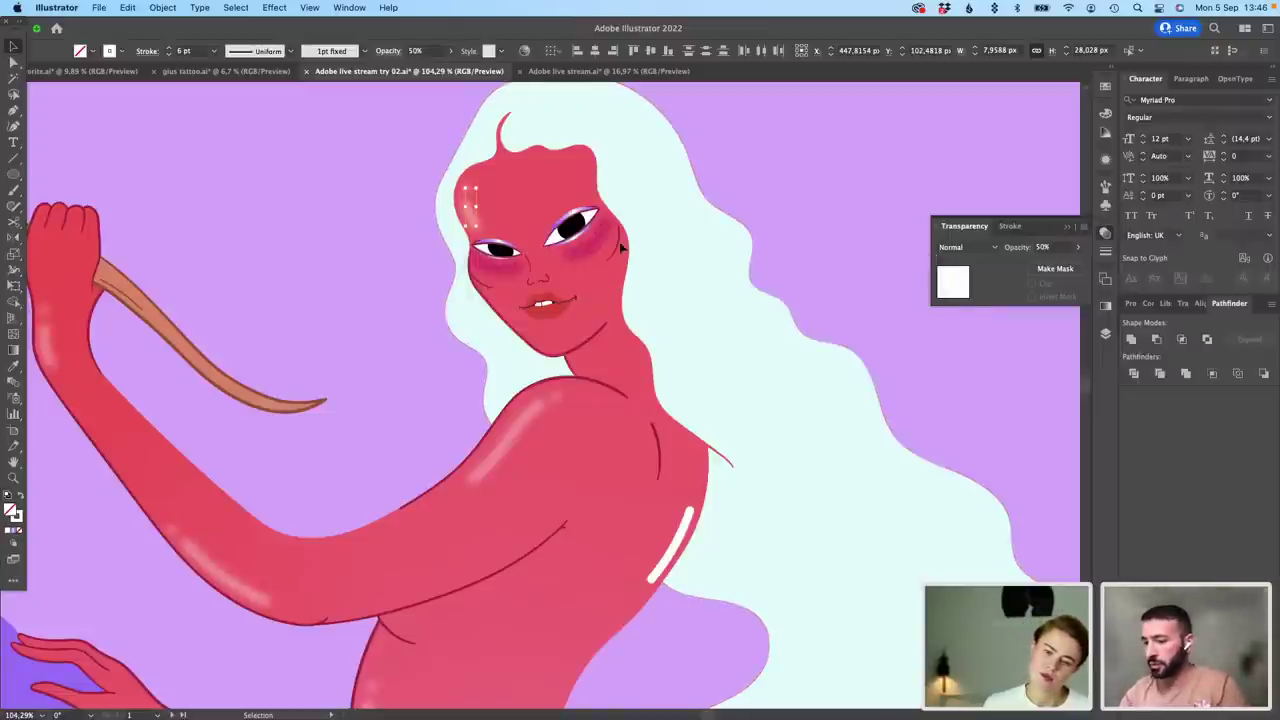
{"action": "left_click", "coordinate": [423, 192]}
{"action": "scroll", "coordinate": [436, 191], "scroll_direction": "down", "scroll_amount": 5}
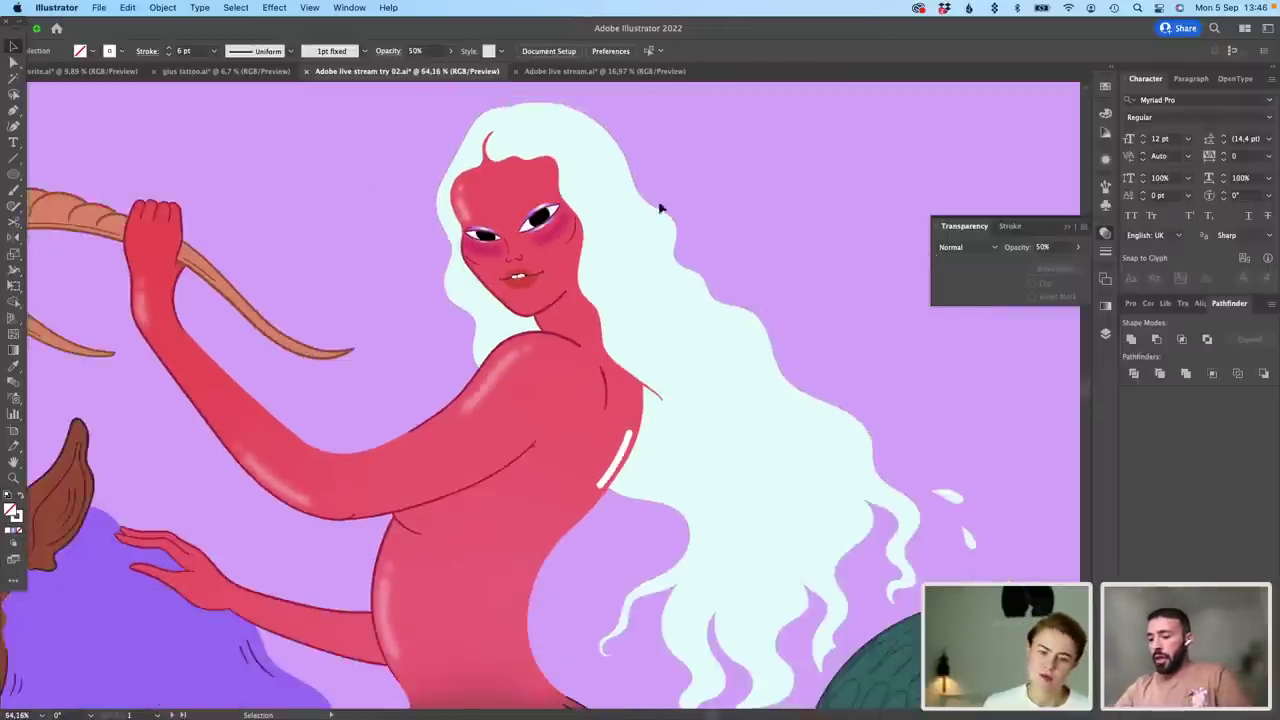
{"action": "scroll", "coordinate": [922, 294], "scroll_direction": "down", "scroll_amount": 2}
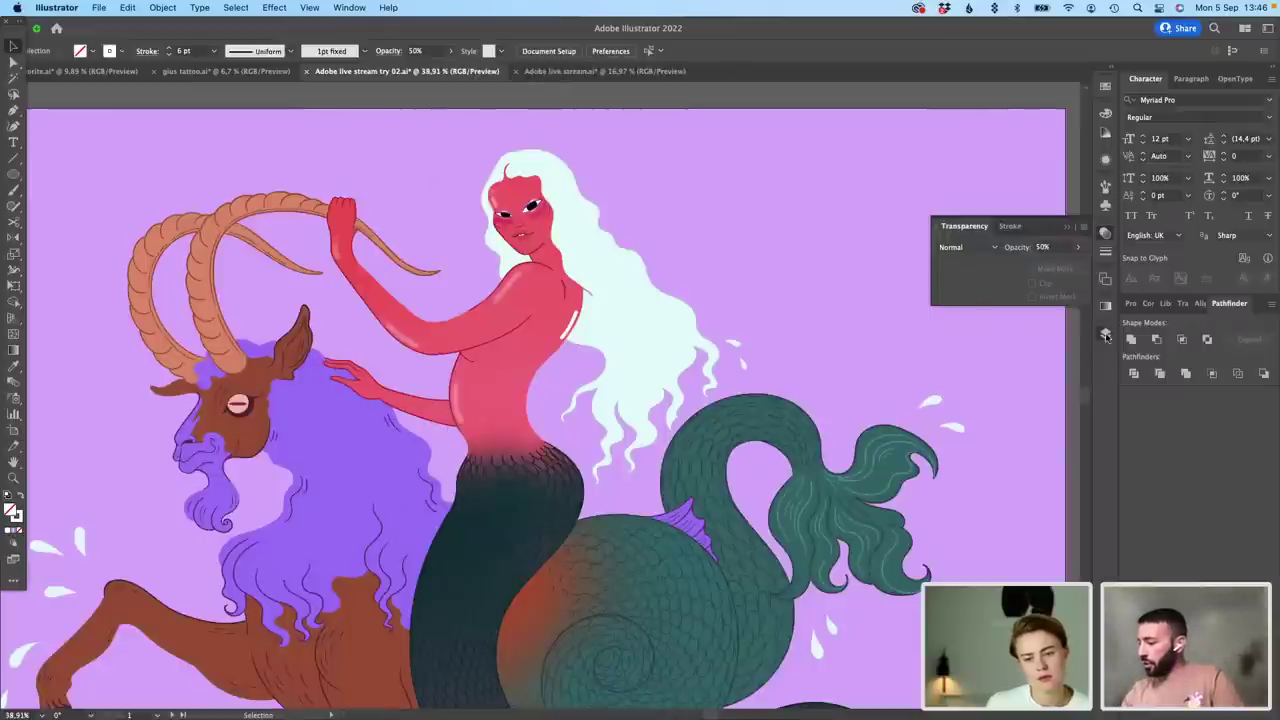
Step: Hide the *gloss demonstration layer and show the finished 08_gloss layer
{"action": "left_click", "coordinate": [1106, 334]}
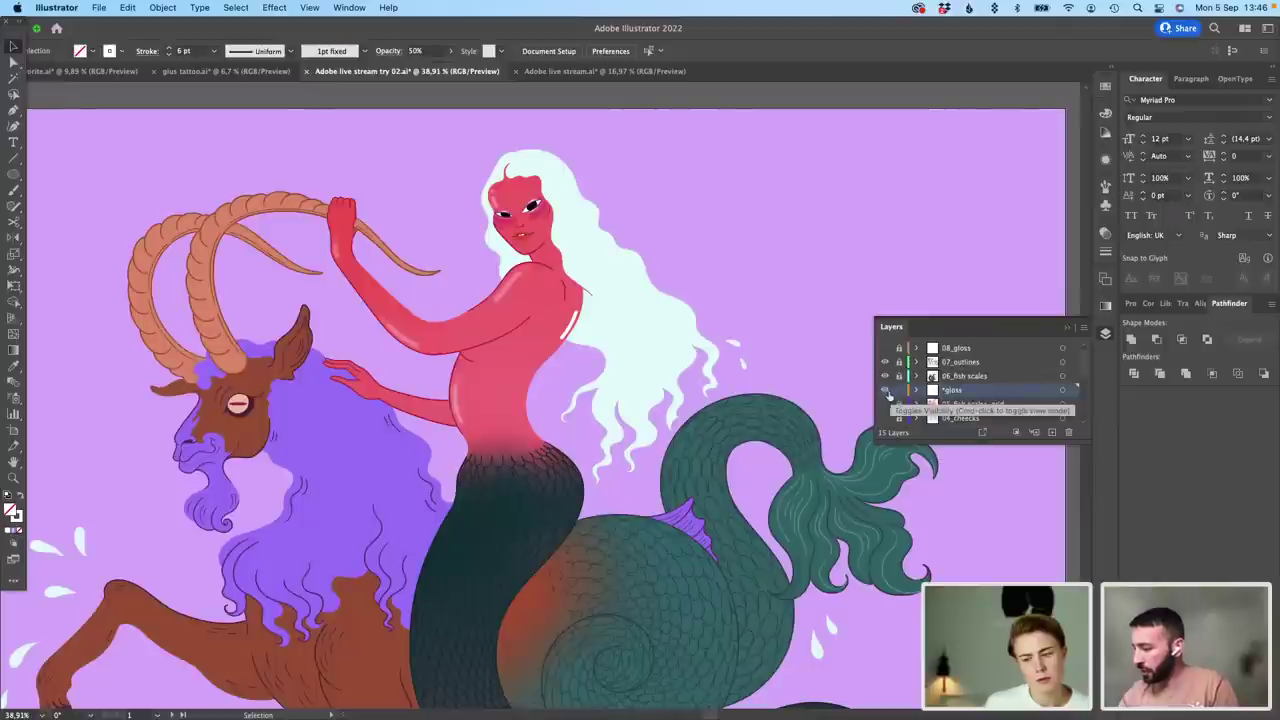
{"action": "left_click", "coordinate": [885, 390]}
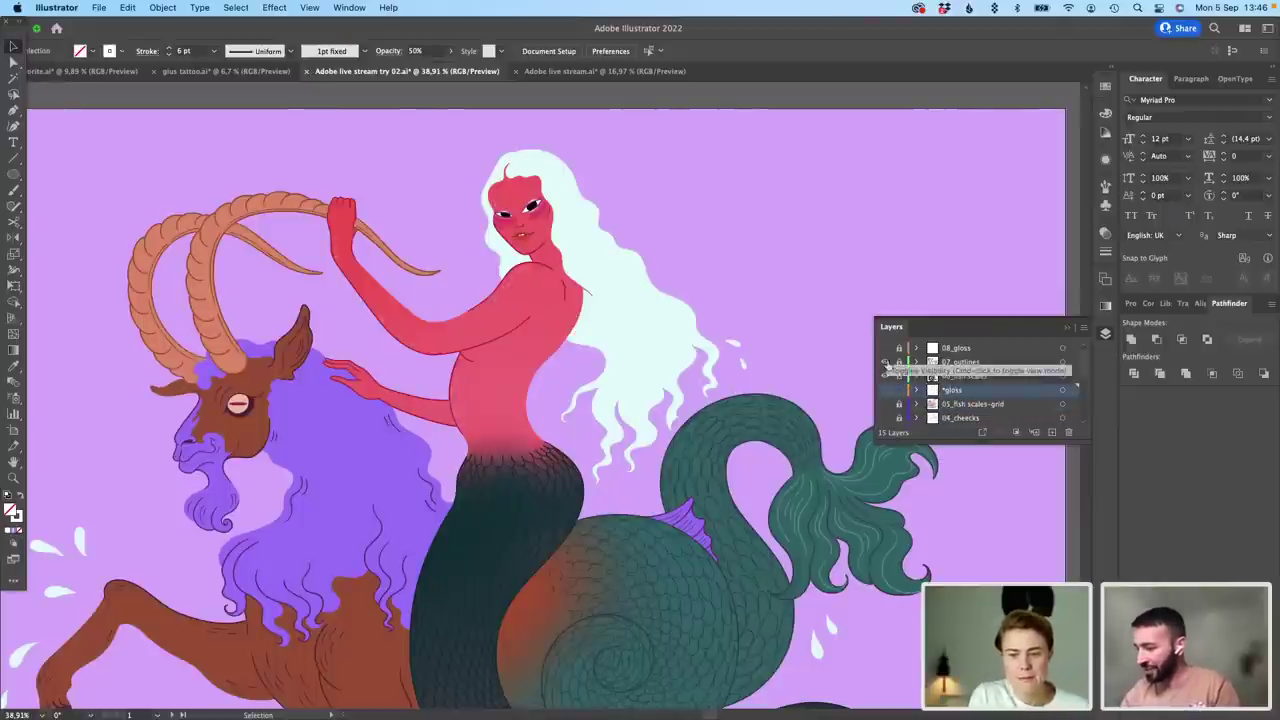
{"action": "left_click", "coordinate": [885, 348]}
Step: Examine the finished gloss highlights on the mermaid's skin and tail up close and across the whole illustration
{"action": "scroll", "coordinate": [698, 284], "scroll_direction": "down", "scroll_amount": 5}
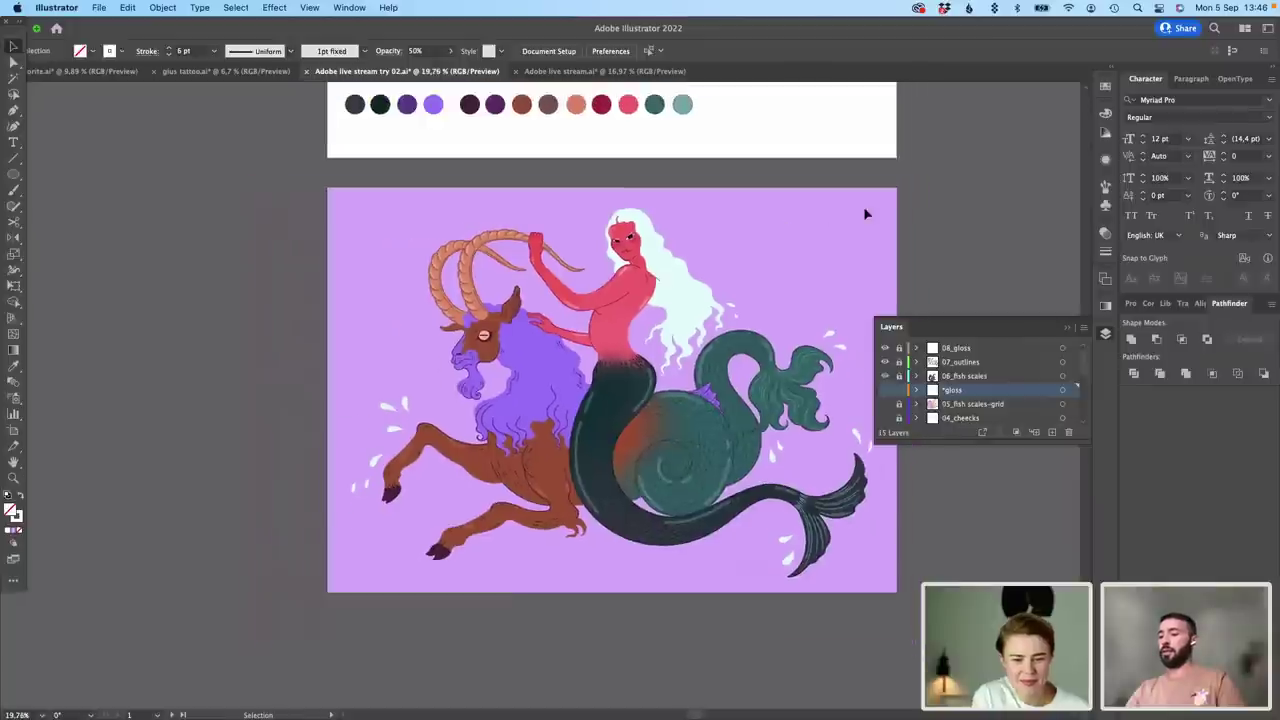
{"action": "scroll", "coordinate": [832, 219], "scroll_direction": "up", "scroll_amount": 4}
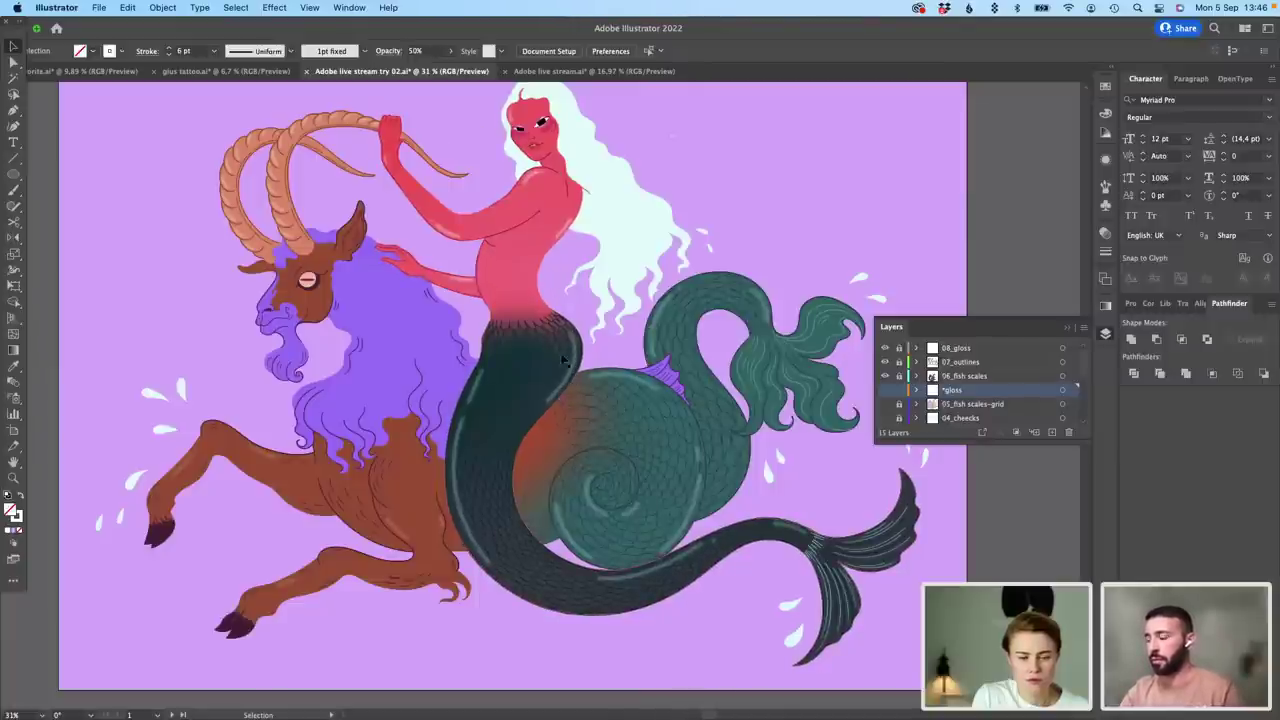
{"action": "scroll", "coordinate": [568, 356], "scroll_direction": "up", "scroll_amount": 3}
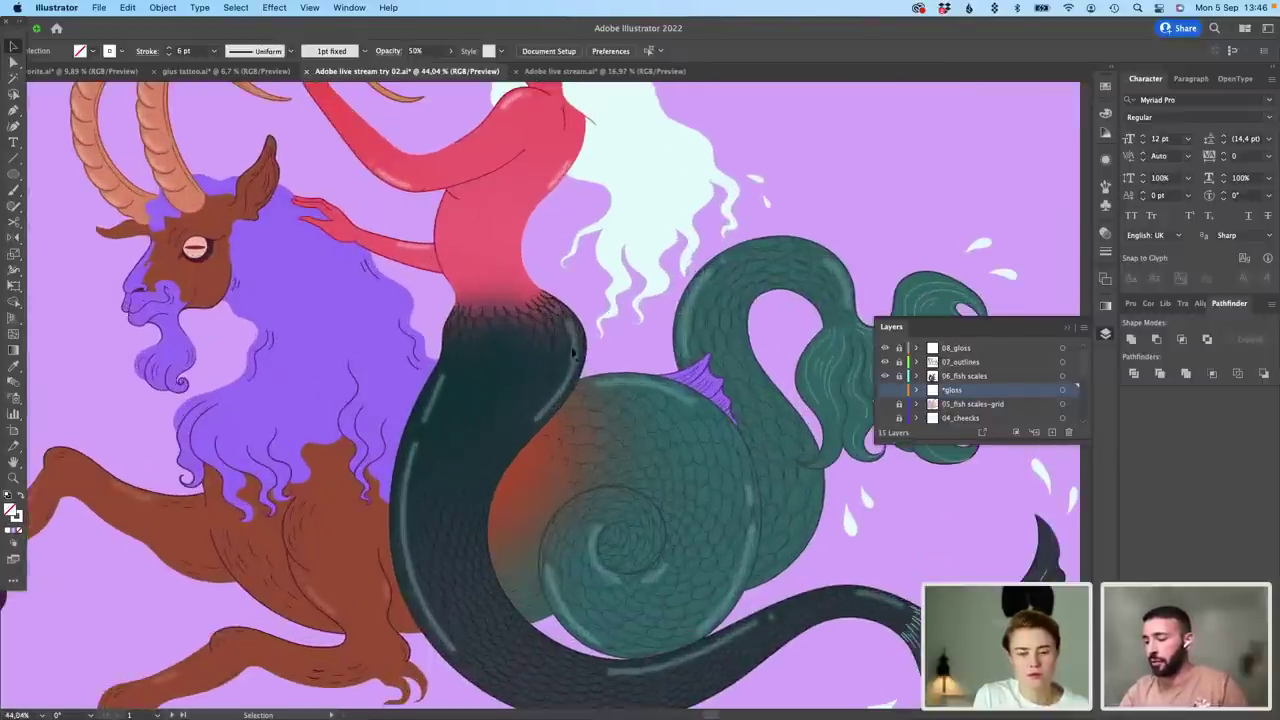
{"action": "scroll", "coordinate": [480, 315], "scroll_direction": "up", "scroll_amount": 3}
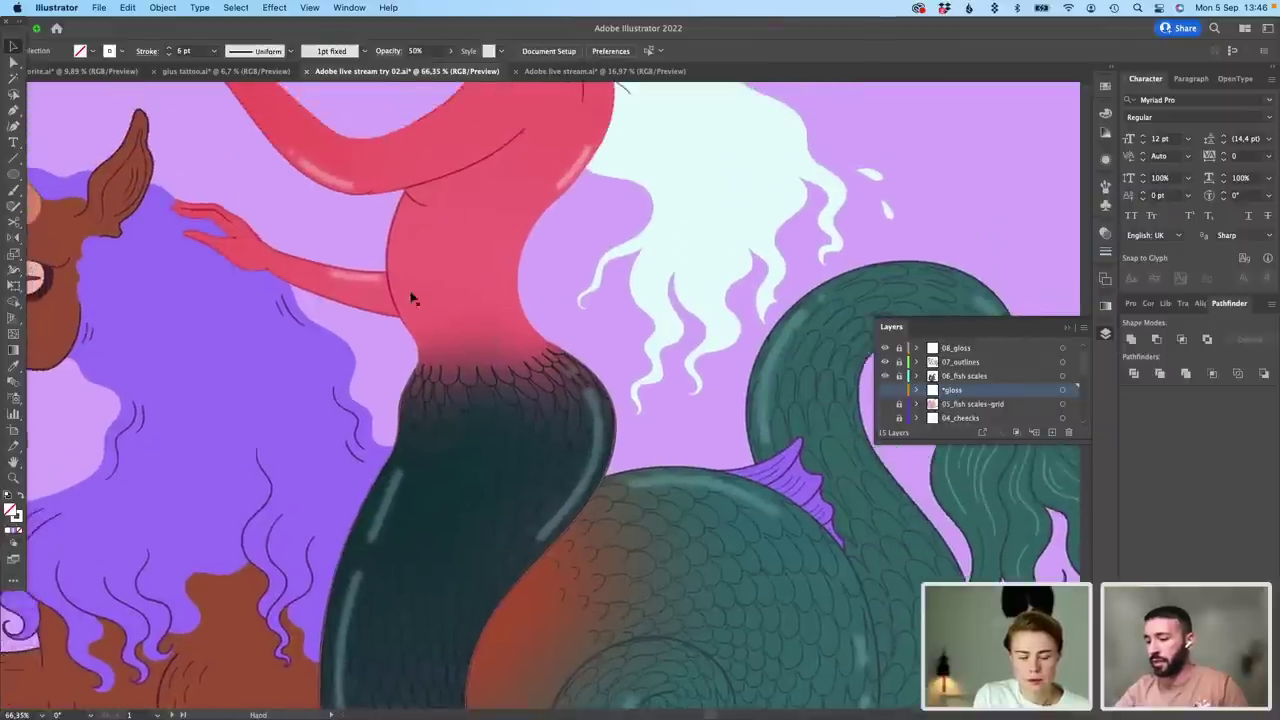
{"action": "scroll", "coordinate": [410, 298], "scroll_direction": "up", "scroll_amount": 4}
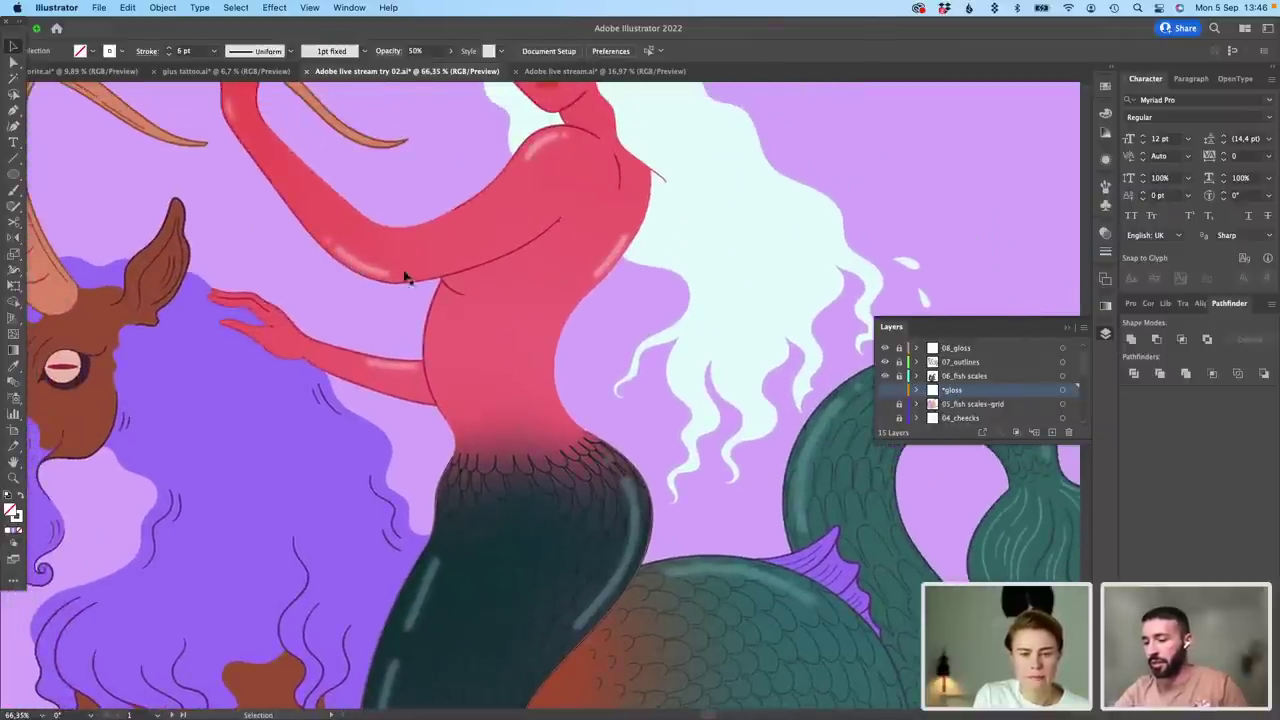
{"action": "scroll", "coordinate": [405, 277], "scroll_direction": "down", "scroll_amount": 5}
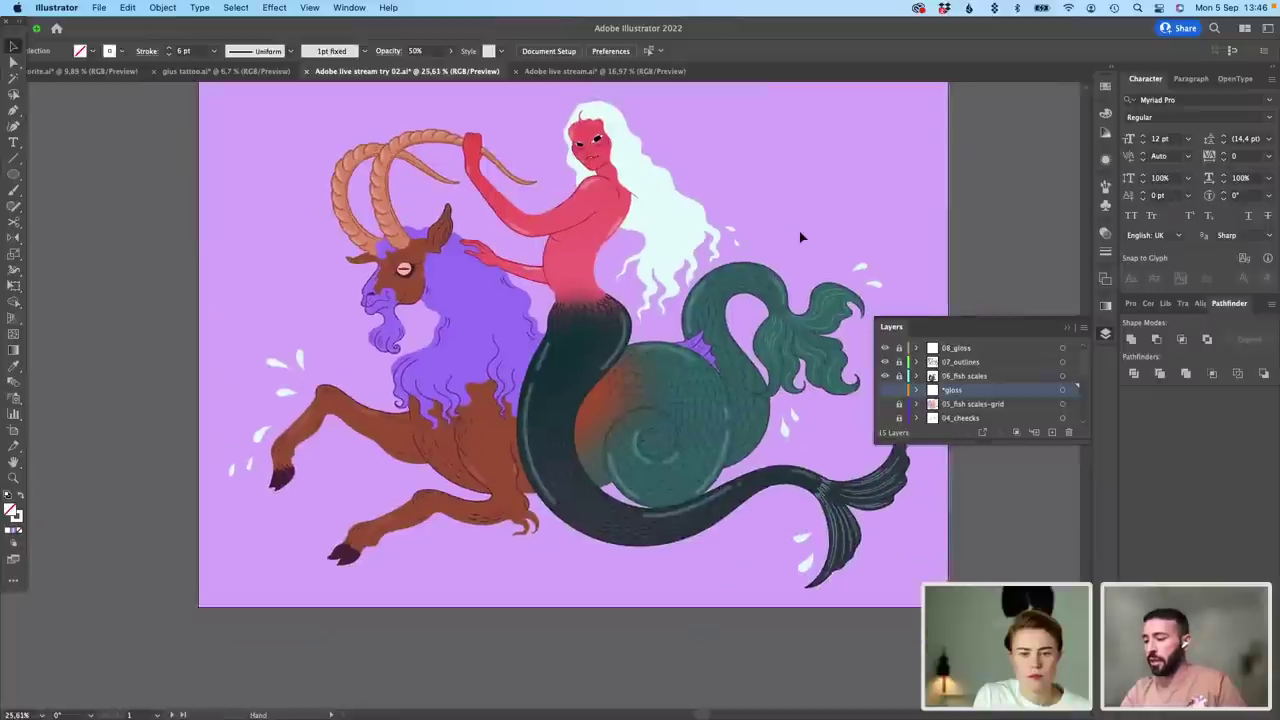
{"action": "scroll", "coordinate": [800, 237], "scroll_direction": "up", "scroll_amount": 2}
{"action": "scroll", "coordinate": [800, 237], "scroll_direction": "right", "scroll_amount": 2}
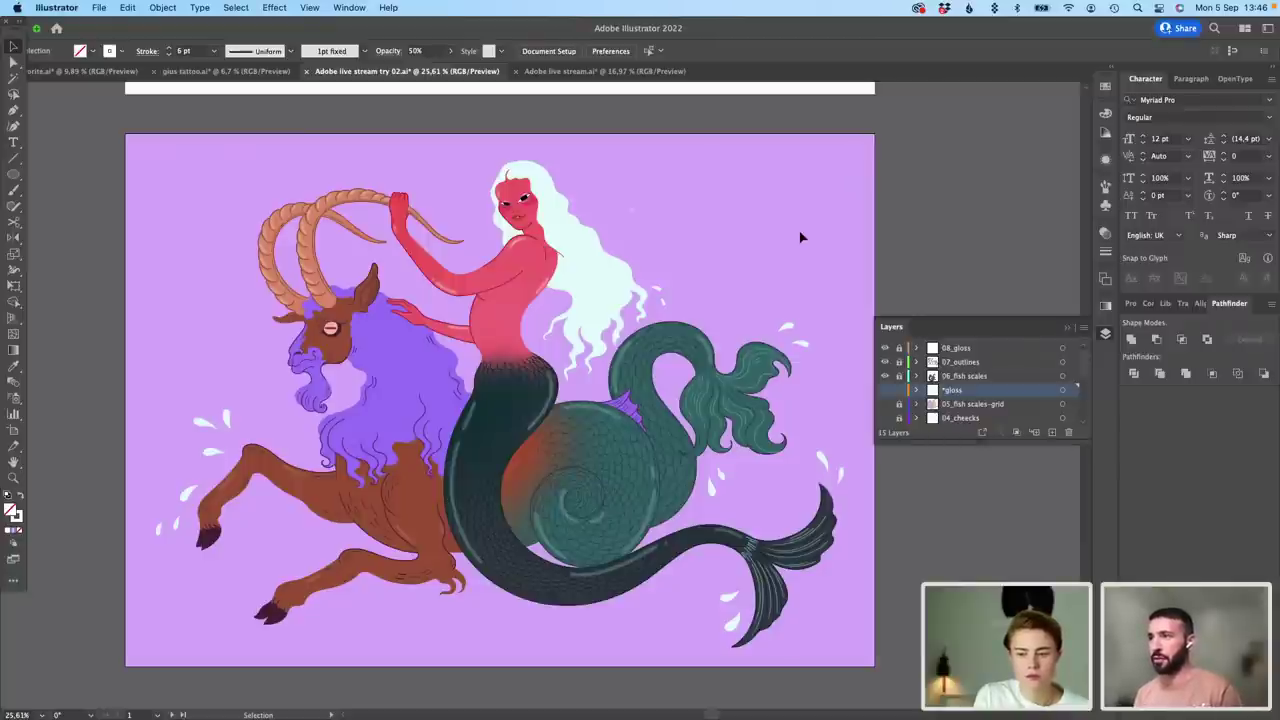
Step: Switch to the layered PSD in Photoshop and toggle the 03-horns to 07-gloss layers off and on to review the shading
{"action": "left_click_drag", "start_coordinate": [459, 28], "coordinate": [565, 193]}
{"action": "left_click", "coordinate": [227, 27]}
{"action": "left_click", "coordinate": [228, 25]}
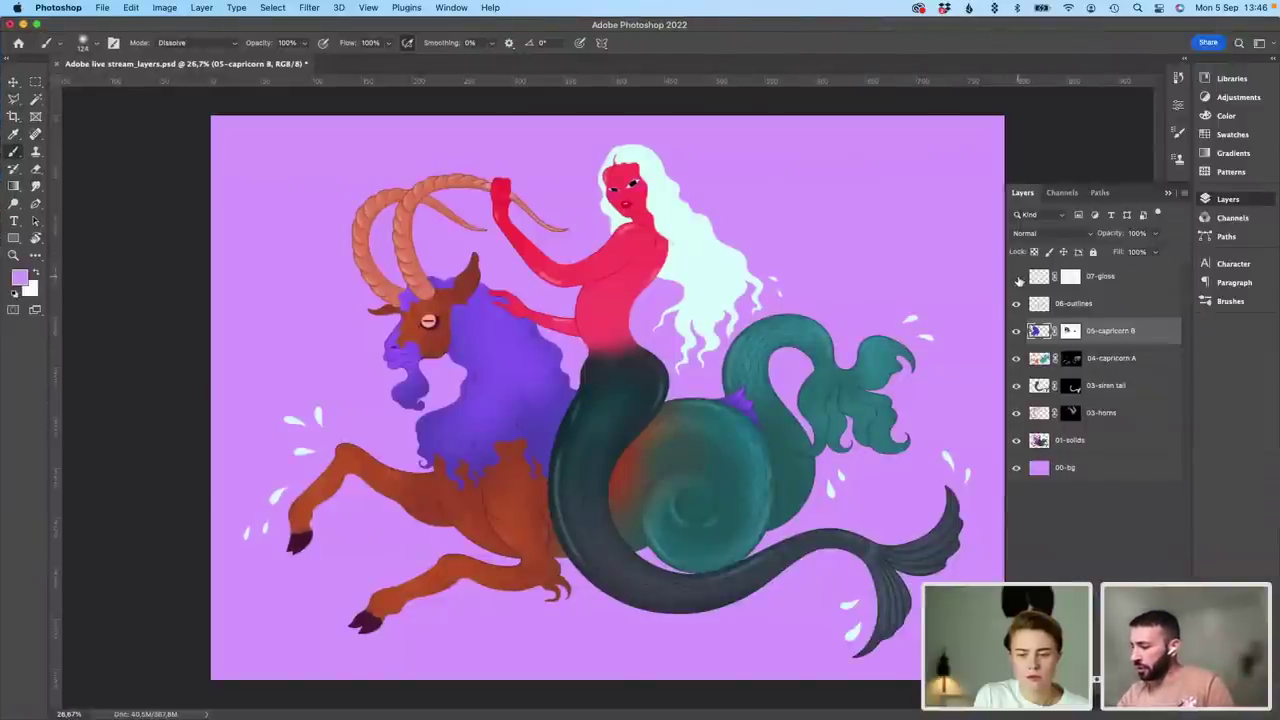
{"action": "left_click_drag", "start_coordinate": [1018, 281], "coordinate": [1016, 424]}
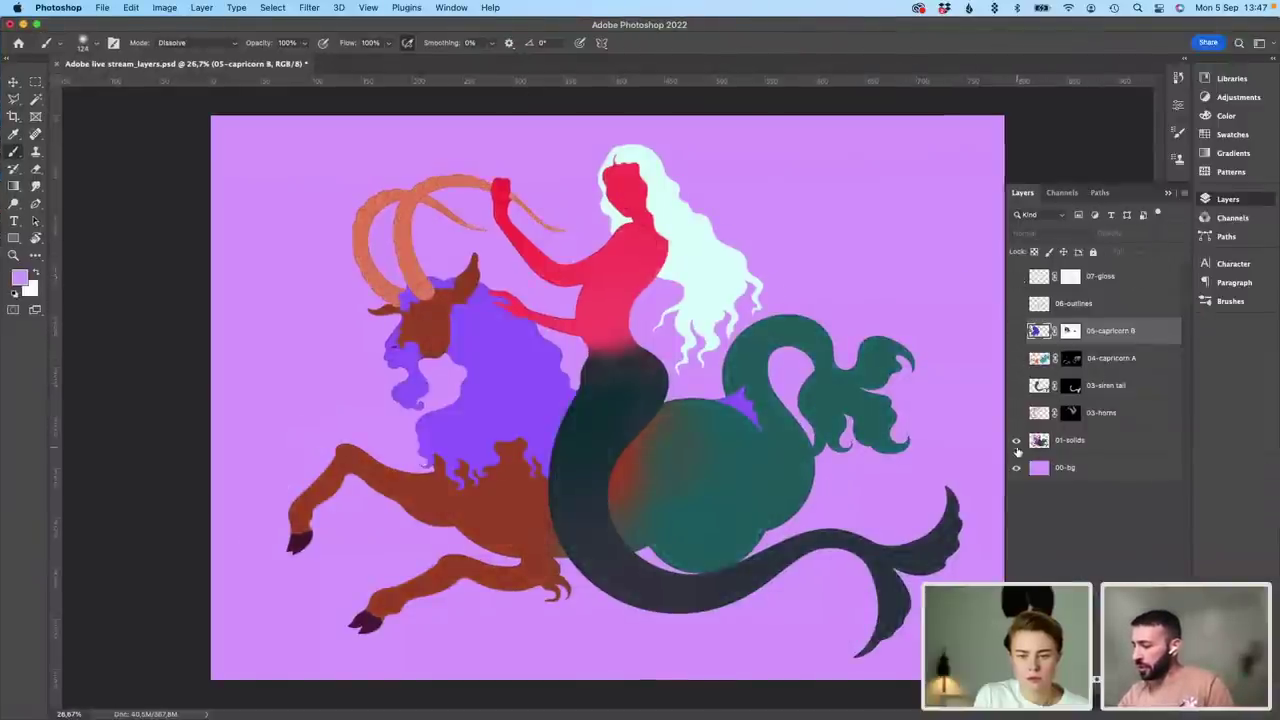
{"action": "left_click", "coordinate": [1016, 386]}
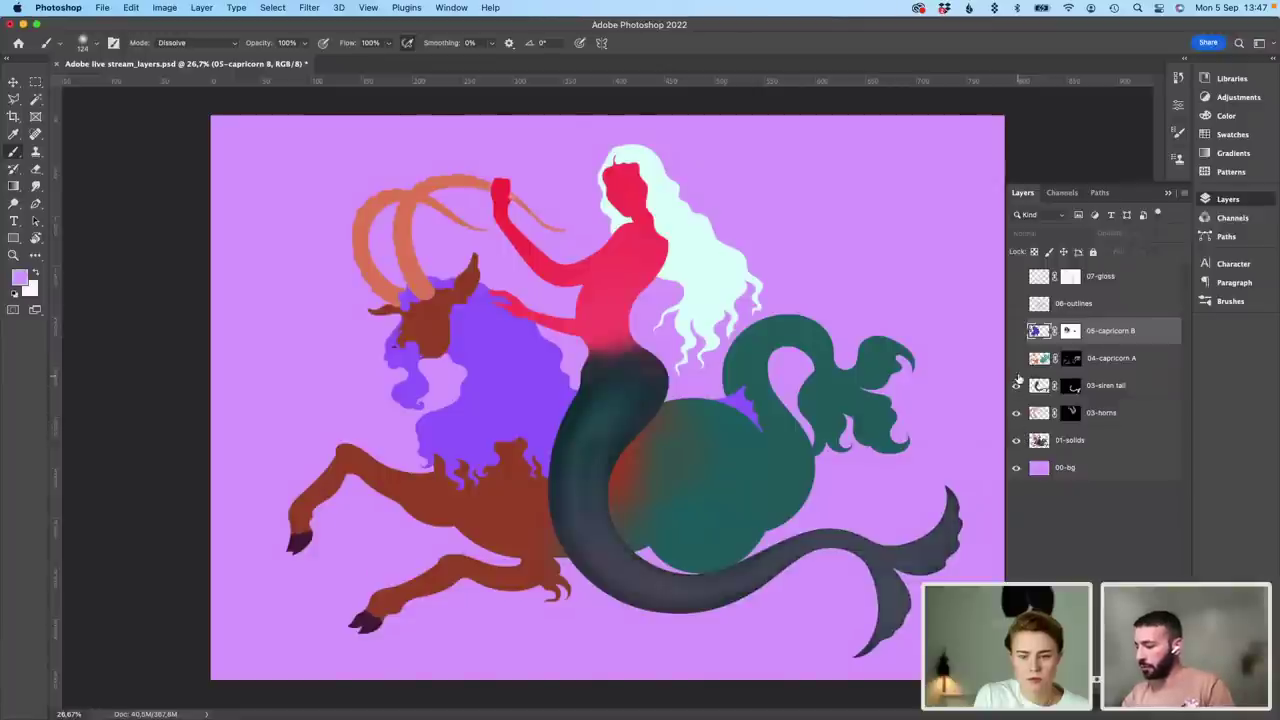
{"action": "left_click_drag", "start_coordinate": [1018, 358], "coordinate": [1018, 275]}
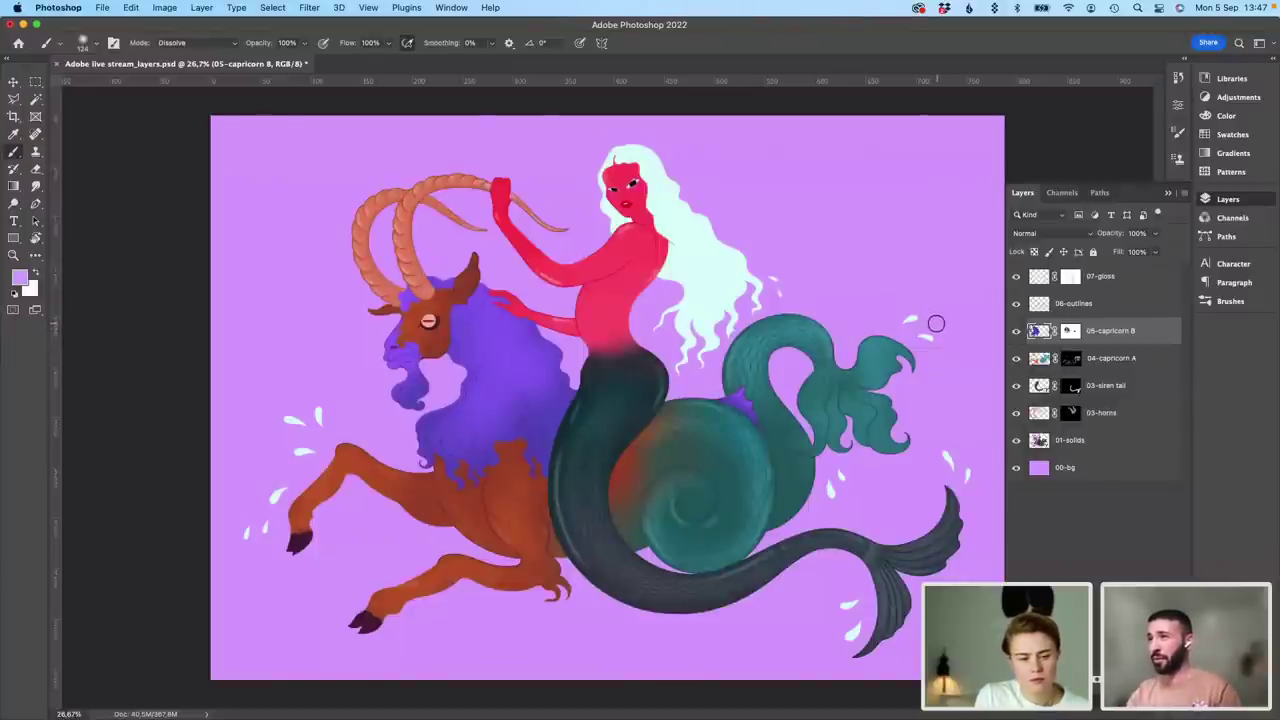
Step: Load the pixels of the 03-siren tail layer as a selection
{"action": "left_click", "coordinate": [1043, 387]}
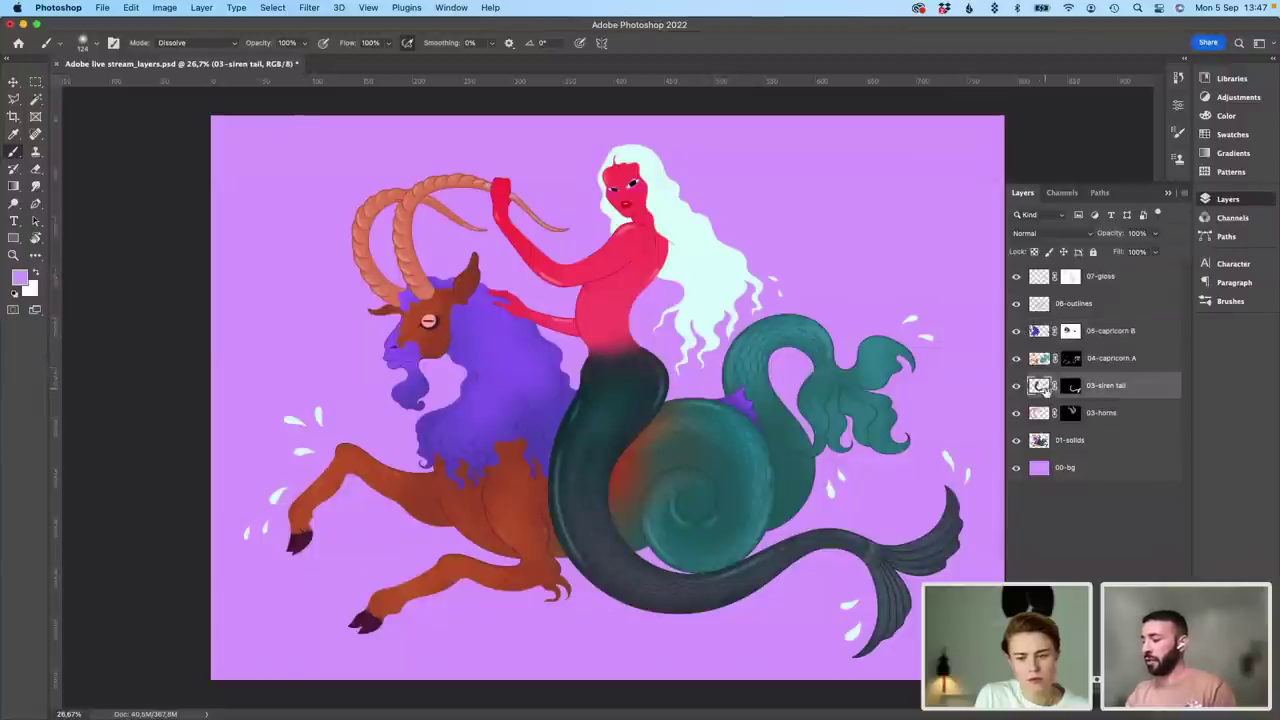
{"action": "right_click", "coordinate": [1043, 387]}
{"action": "left_click", "coordinate": [1062, 424]}
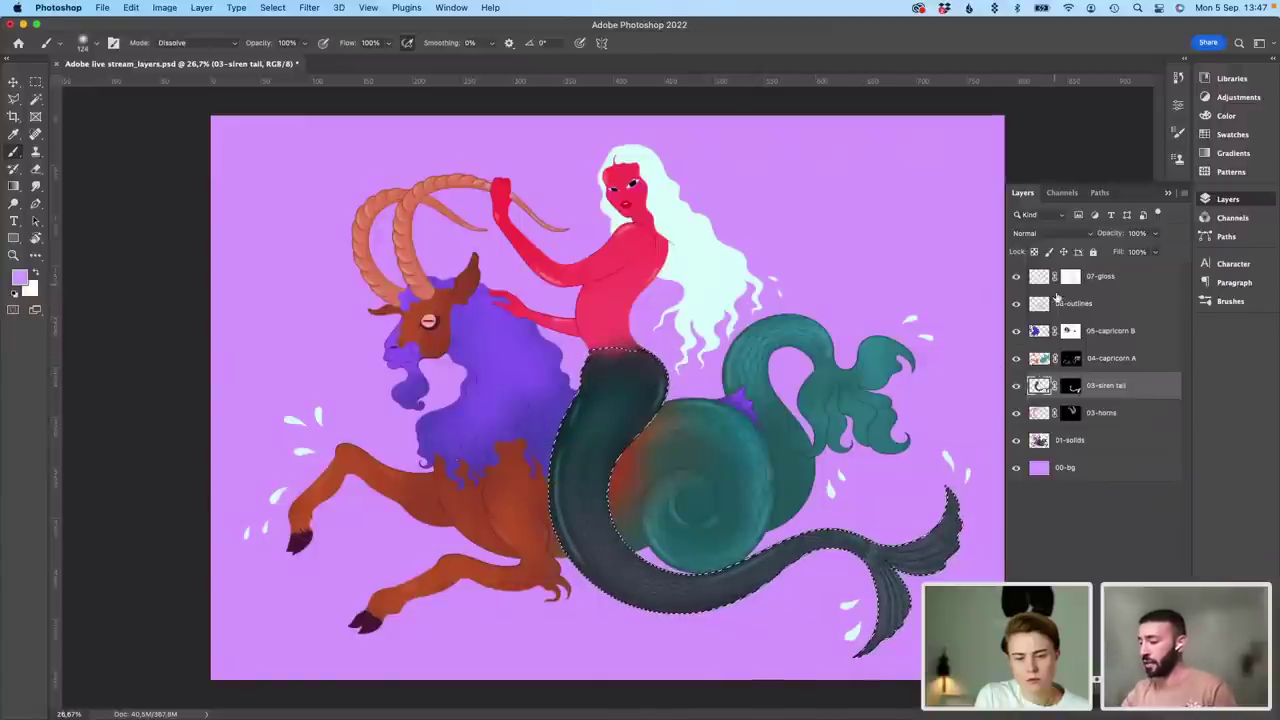
Step: Load the pixels of the 04-capricorn A layer as a selection, and deselect them
{"action": "left_click", "coordinate": [1040, 358]}
{"action": "right_click", "coordinate": [1040, 358]}
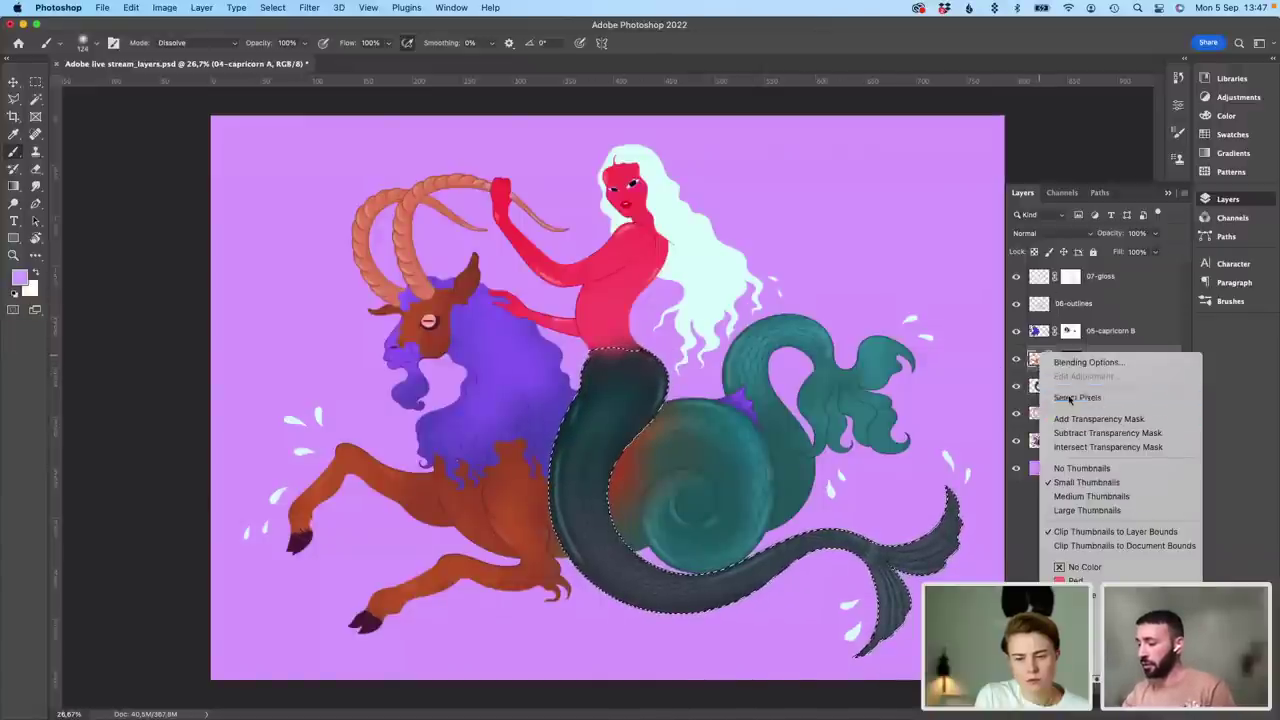
{"action": "left_click", "coordinate": [1065, 395]}
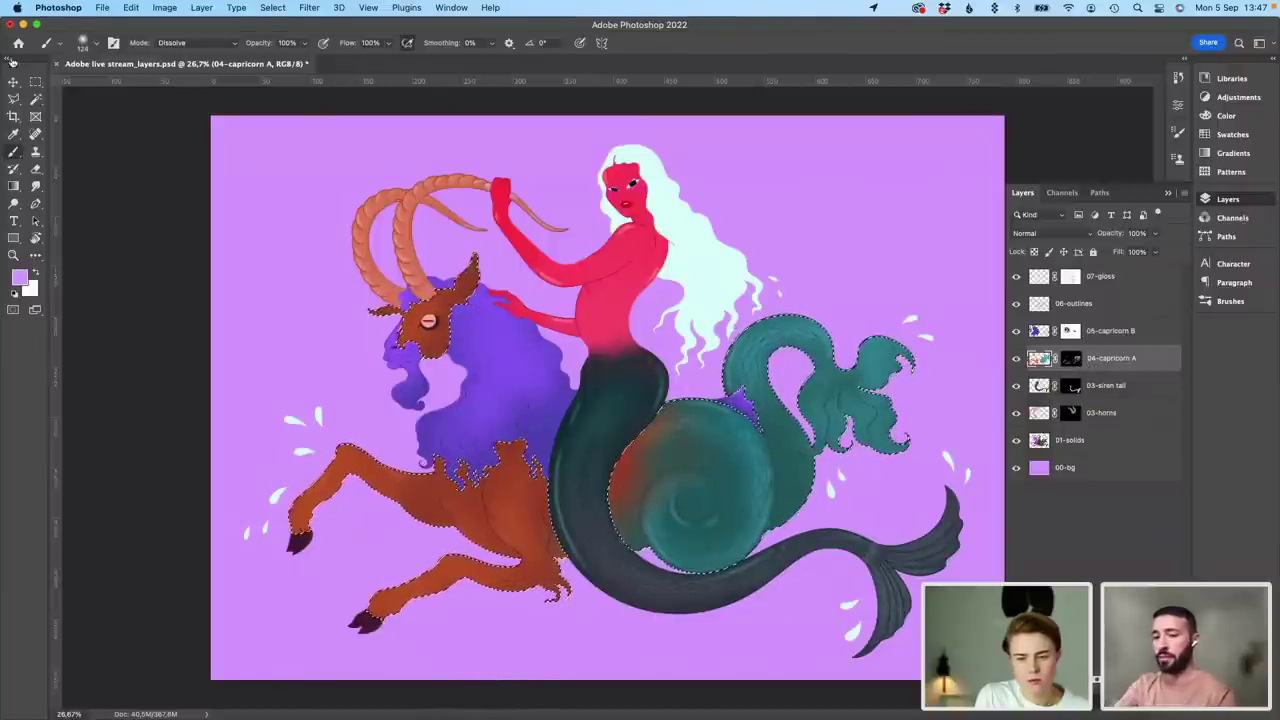
{"action": "key", "text": "v"}
{"action": "key", "text": "super+d"}
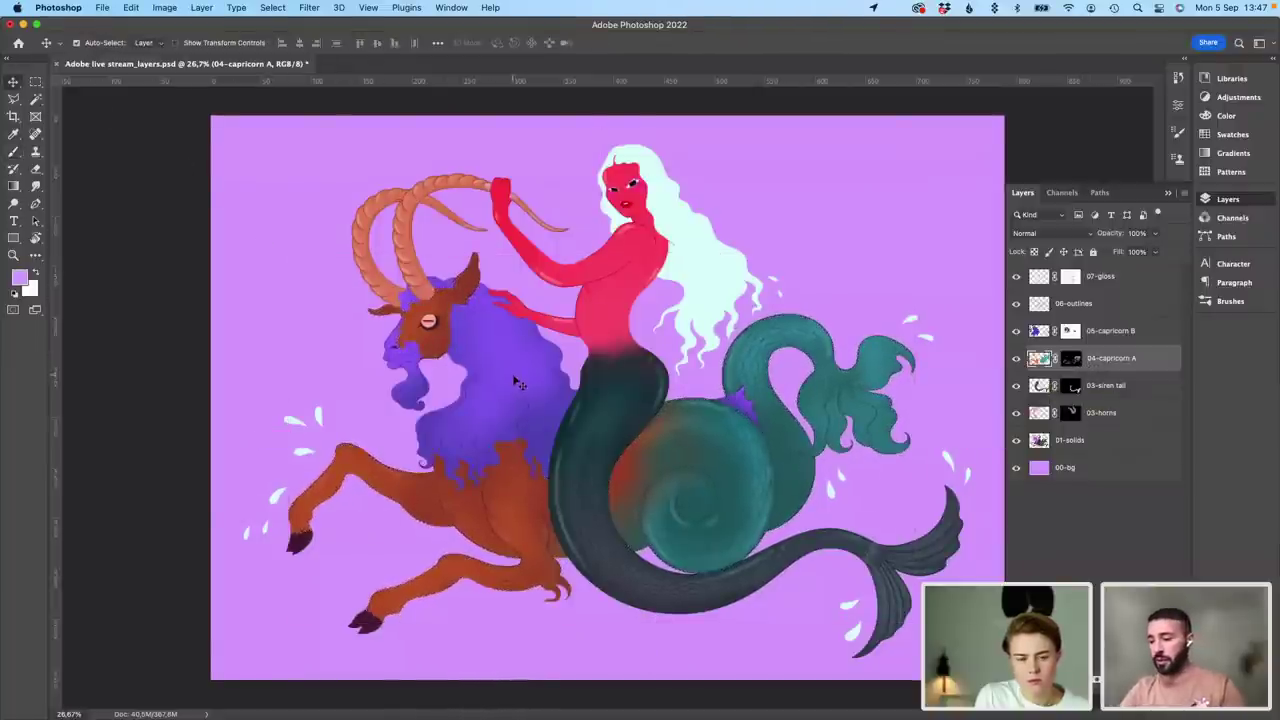
Step: Activate the Brush tool and switch its blending mode to Normal and back to Dissolve
{"action": "key", "text": "super+plus"}
{"action": "key", "text": "super+plus"}
{"action": "scroll", "coordinate": [519, 314], "scroll_direction": "up", "scroll_amount": 2}
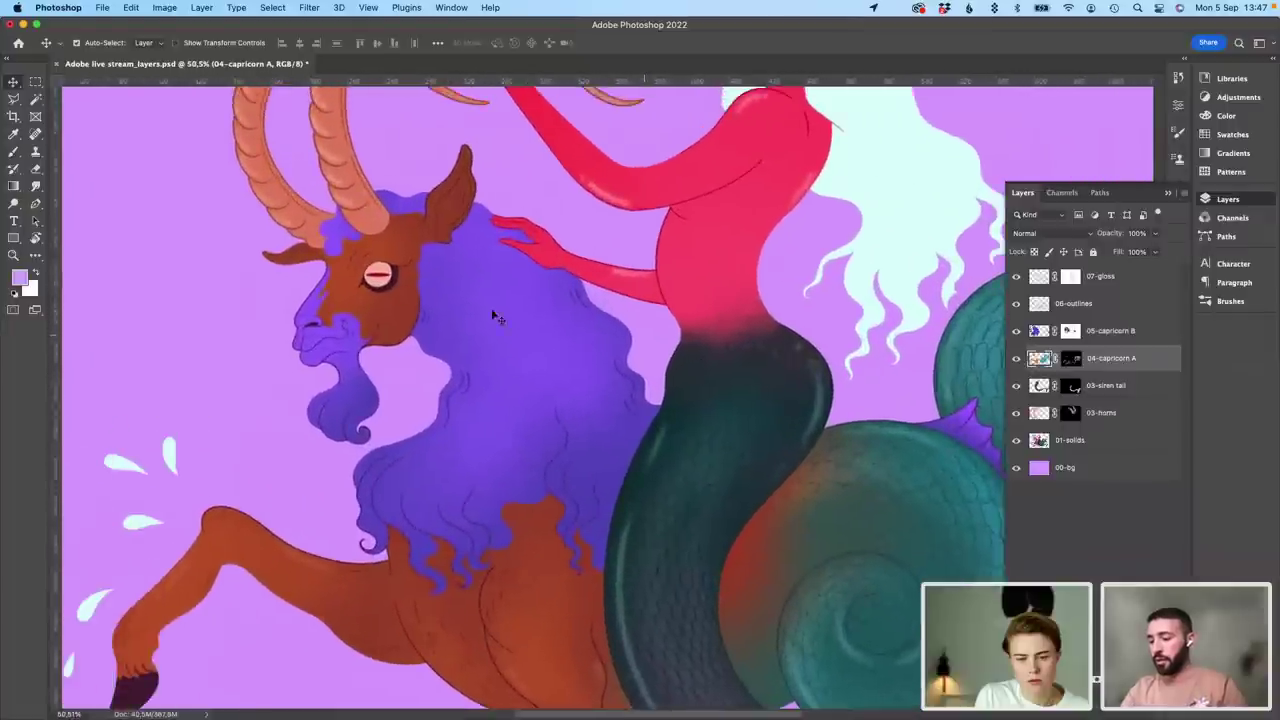
{"action": "scroll", "coordinate": [560, 363], "scroll_direction": "up", "scroll_amount": 1}
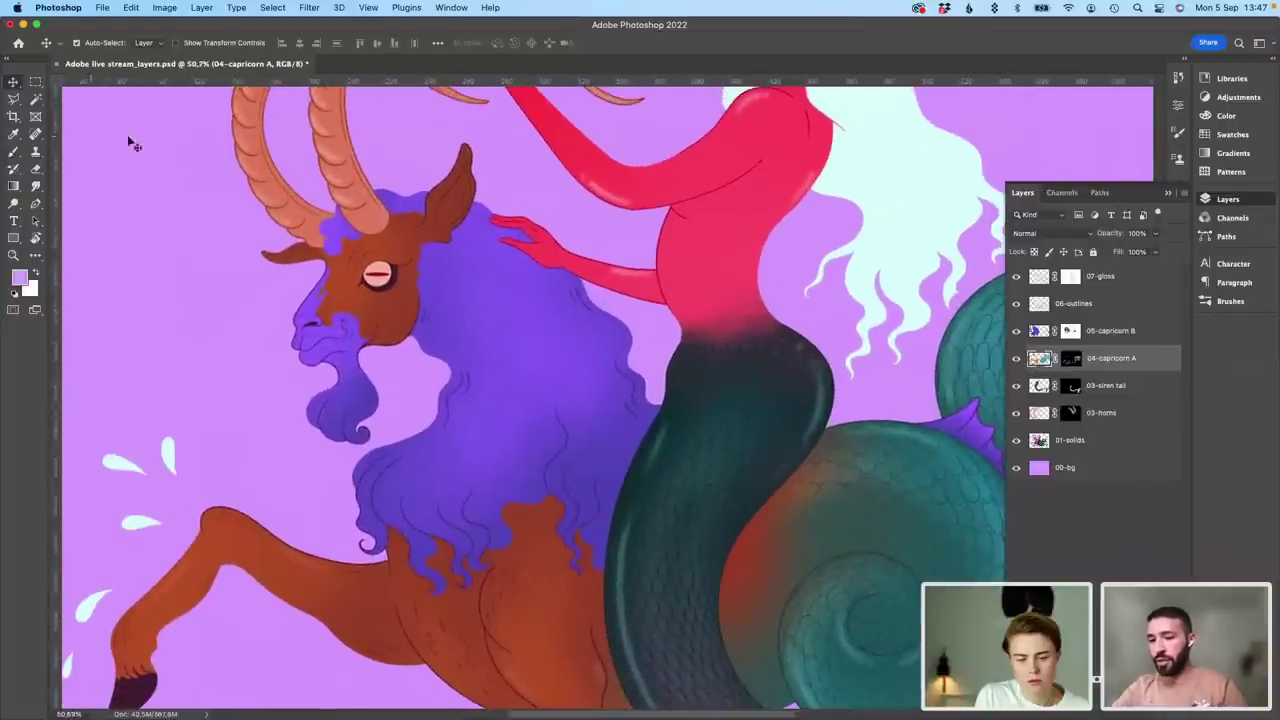
{"action": "key", "text": "b"}
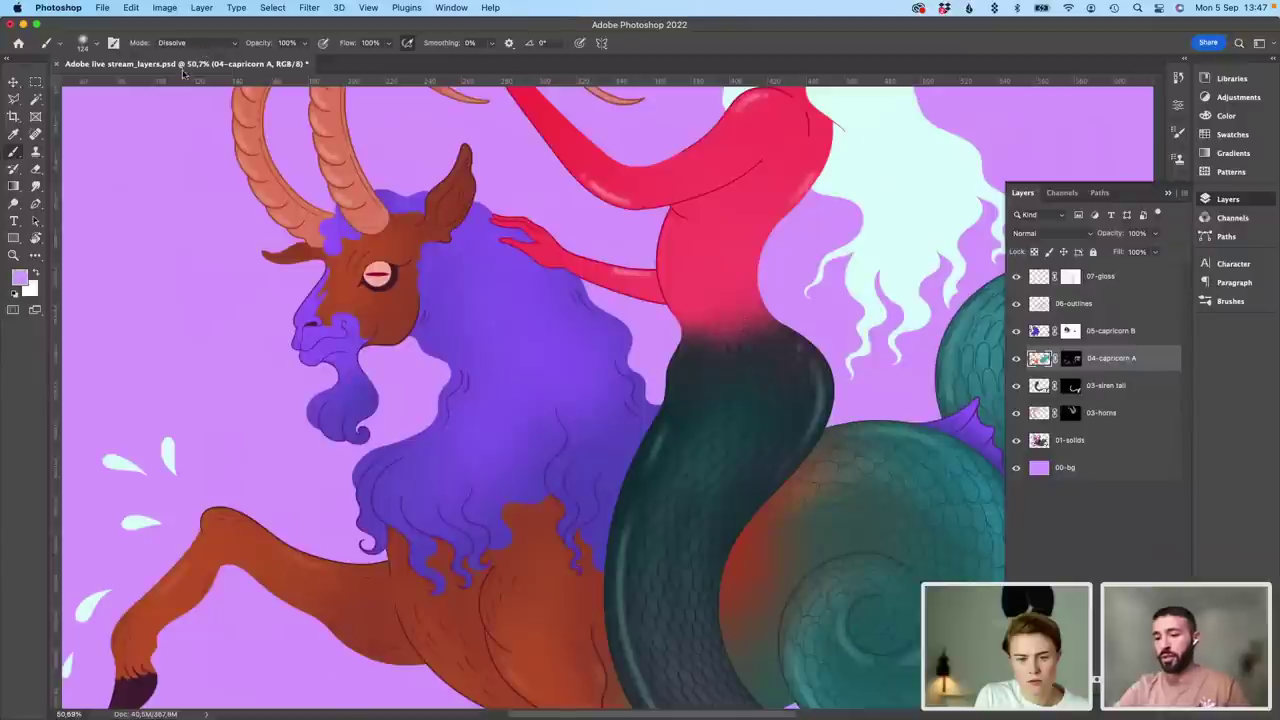
{"action": "left_click", "coordinate": [204, 42]}
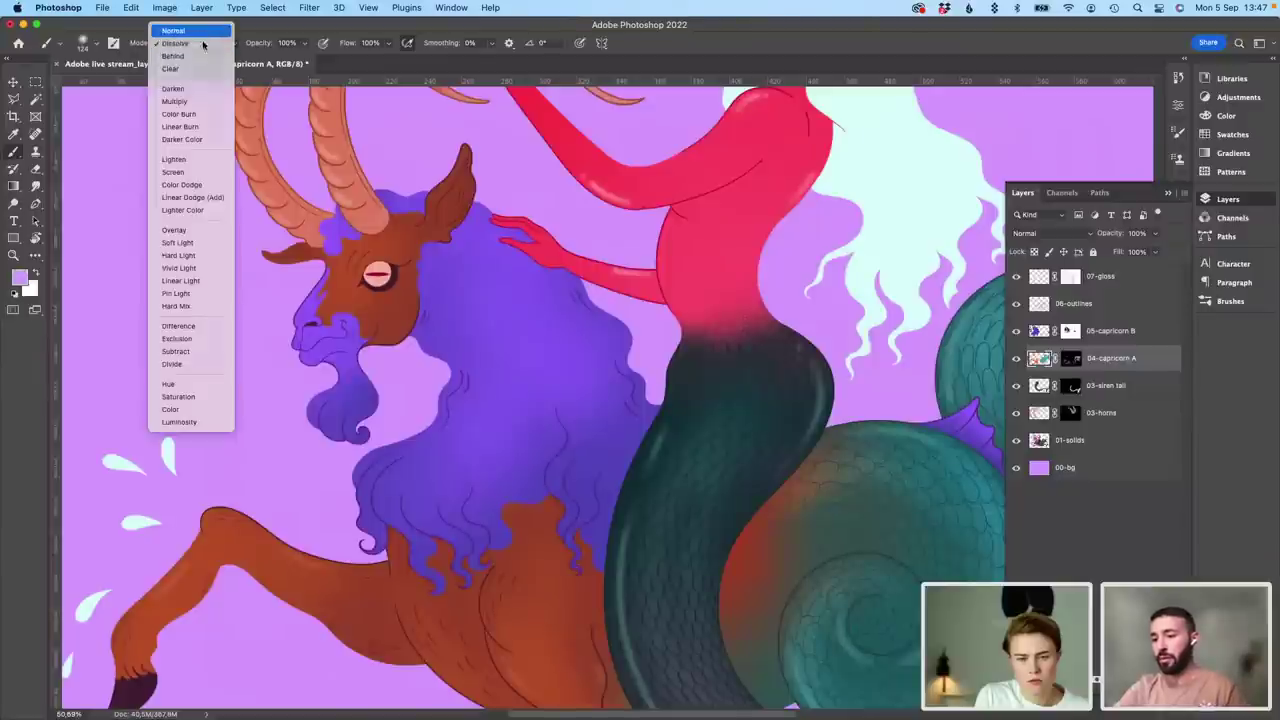
{"action": "left_click", "coordinate": [200, 31]}
{"action": "left_click", "coordinate": [203, 43]}
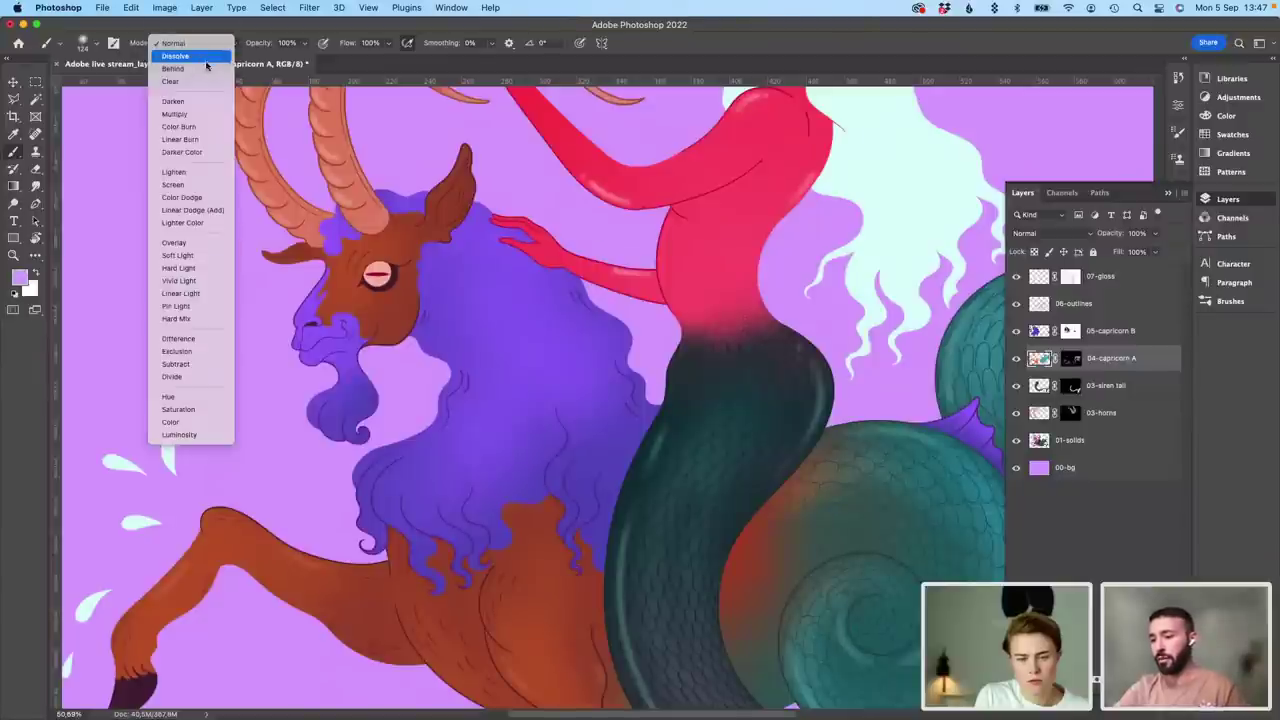
{"action": "left_click", "coordinate": [205, 58]}
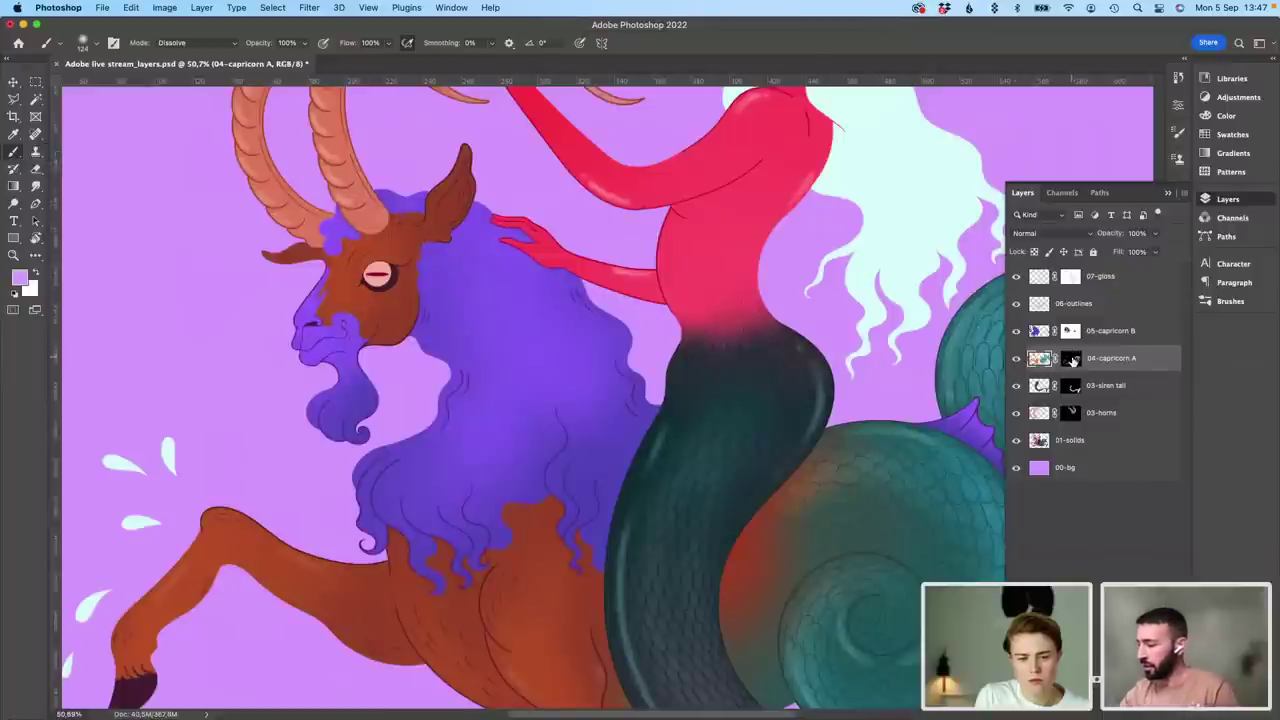
Step: Target the 04-capricorn A layer mask and swap the foreground colour to black and back to white
{"action": "left_click", "coordinate": [1071, 359]}
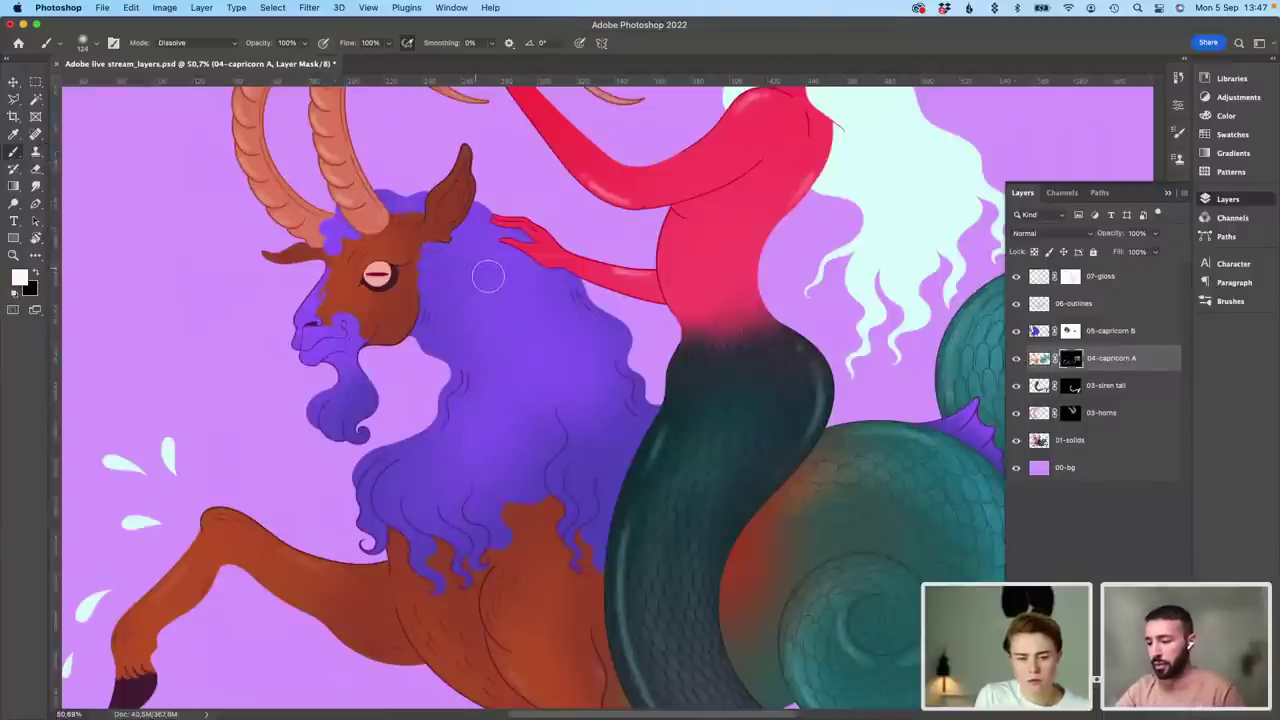
{"action": "key", "text": "x"}
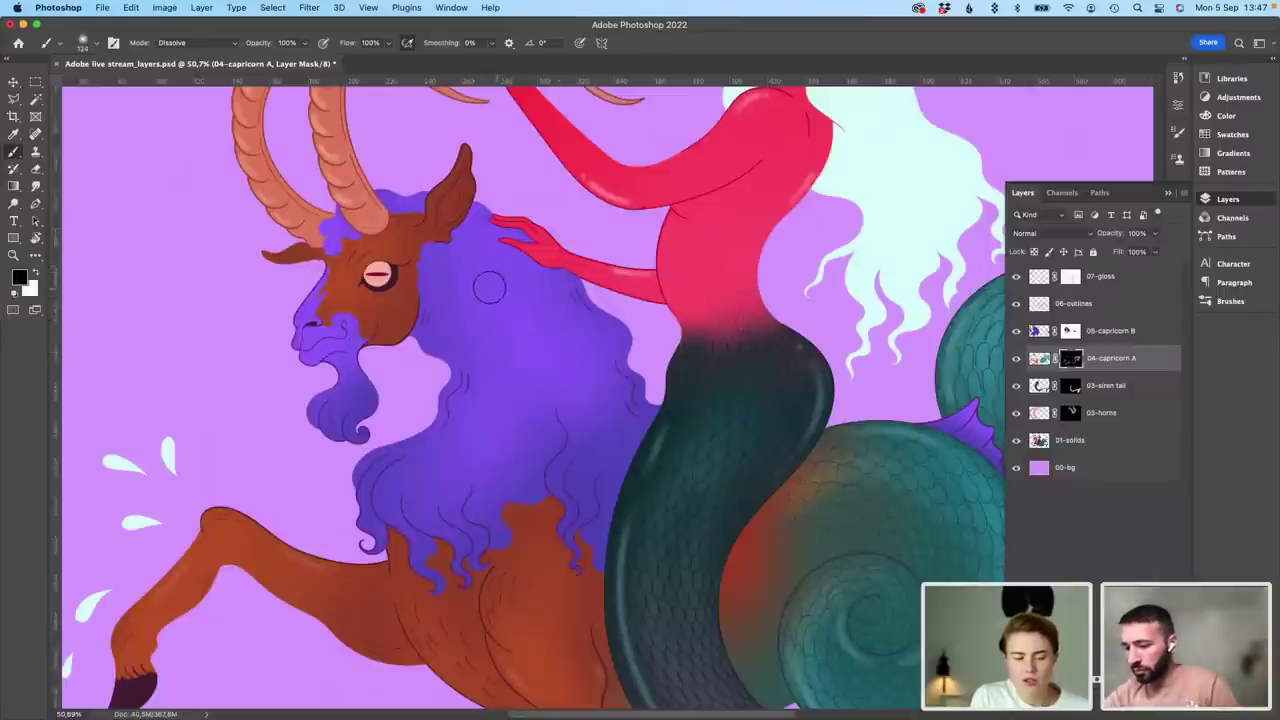
{"action": "scroll", "coordinate": [489, 288], "scroll_direction": "up", "scroll_amount": 2}
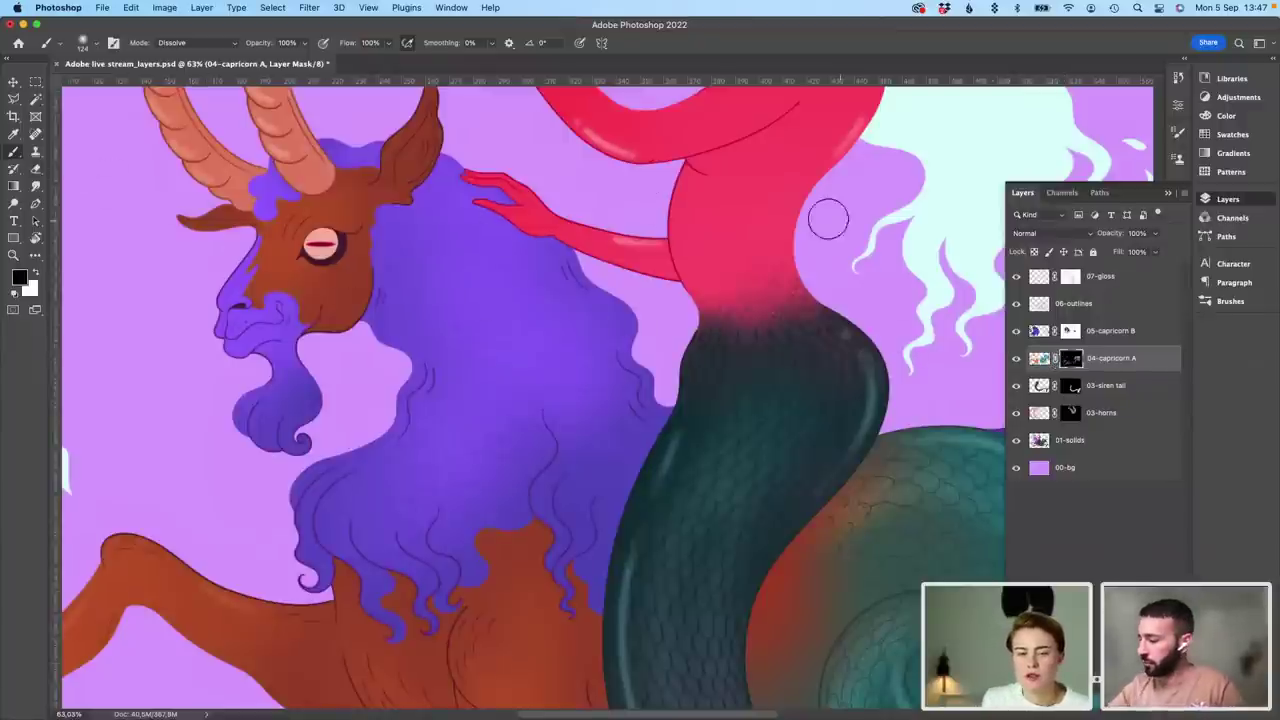
{"action": "left_click", "coordinate": [36, 271]}
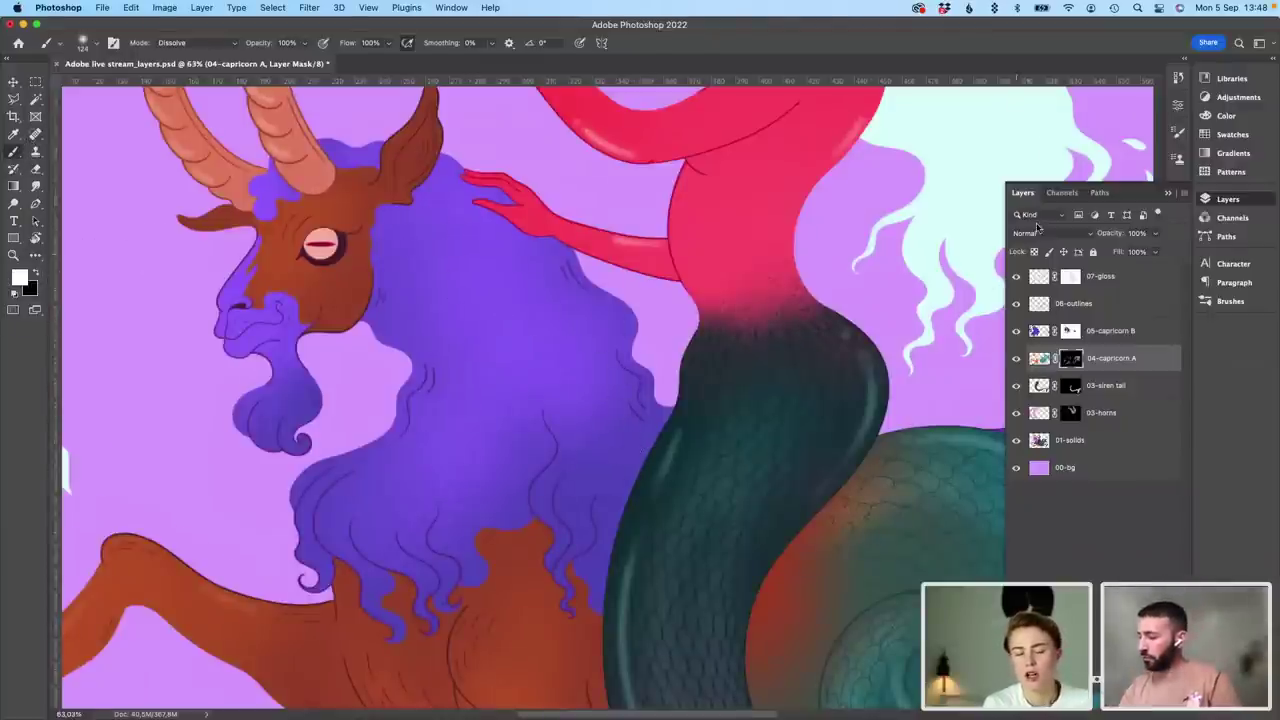
{"action": "scroll", "coordinate": [1040, 228], "scroll_direction": "down", "scroll_amount": 1}
{"action": "left_click_drag", "start_coordinate": [814, 17], "coordinate": [736, 17]}
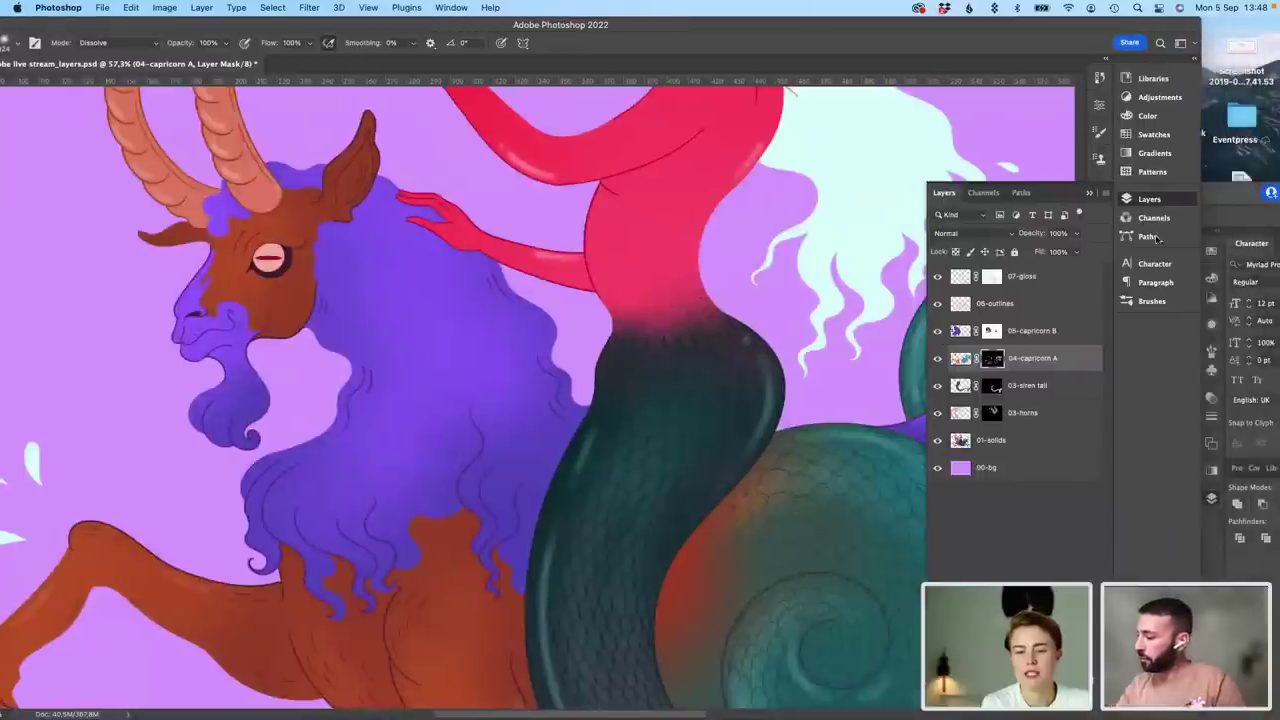
{"action": "left_click_drag", "start_coordinate": [832, 17], "coordinate": [876, 17]}
{"action": "left_click_drag", "start_coordinate": [55, 27], "coordinate": [91, 27]}
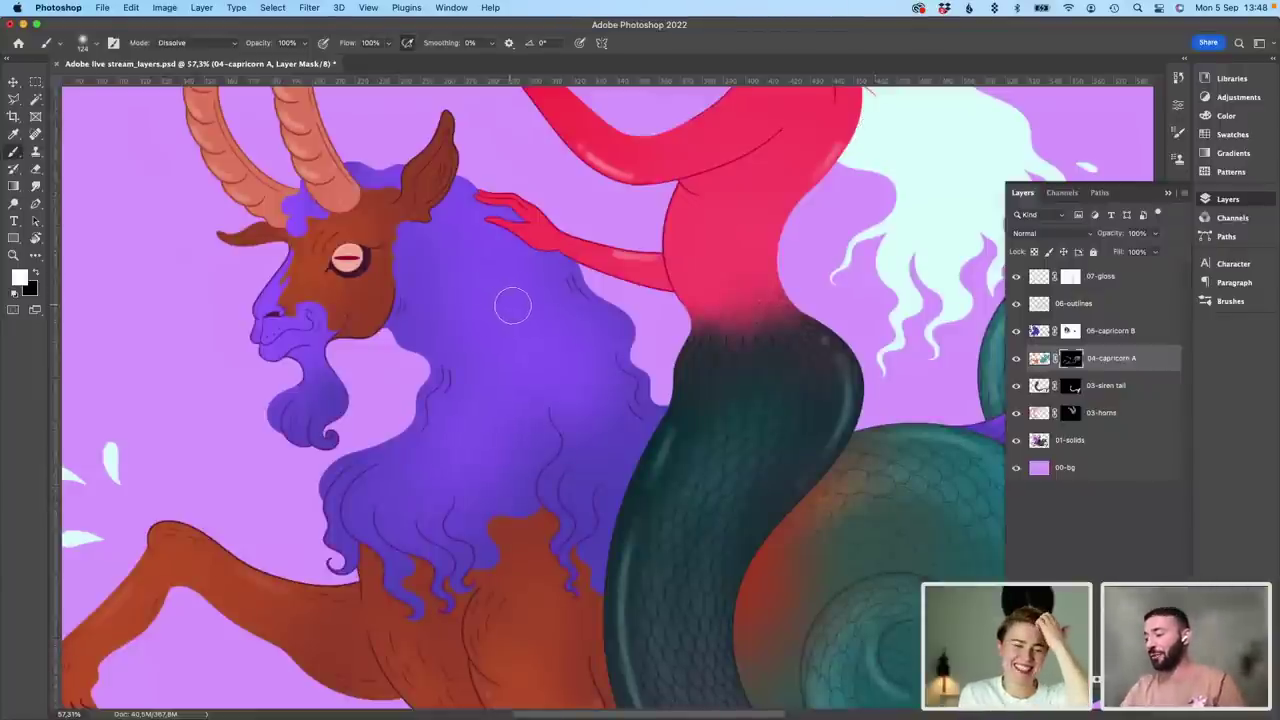
Step: Make black the foreground colour and target the 05-capricorn B layer mask
{"action": "scroll", "coordinate": [515, 310], "scroll_direction": "up", "scroll_amount": 1}
{"action": "scroll", "coordinate": [959, 332], "scroll_direction": "up", "scroll_amount": 3}
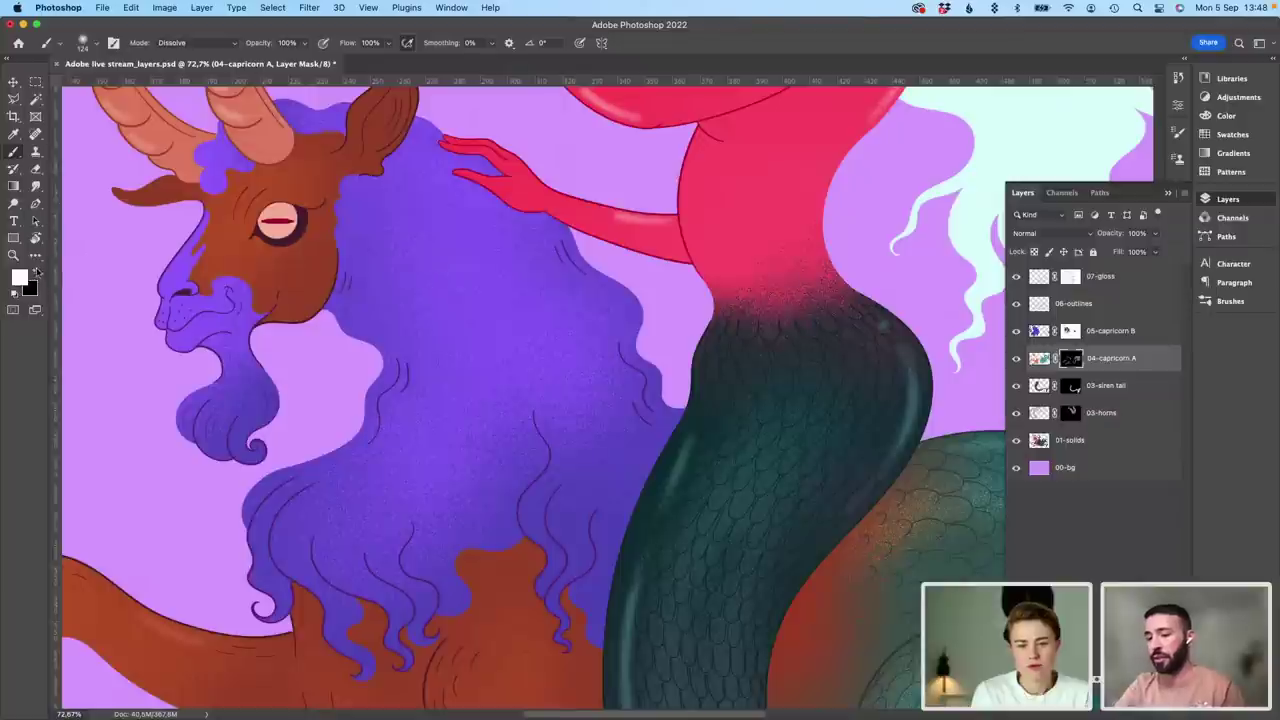
{"action": "key", "text": "x"}
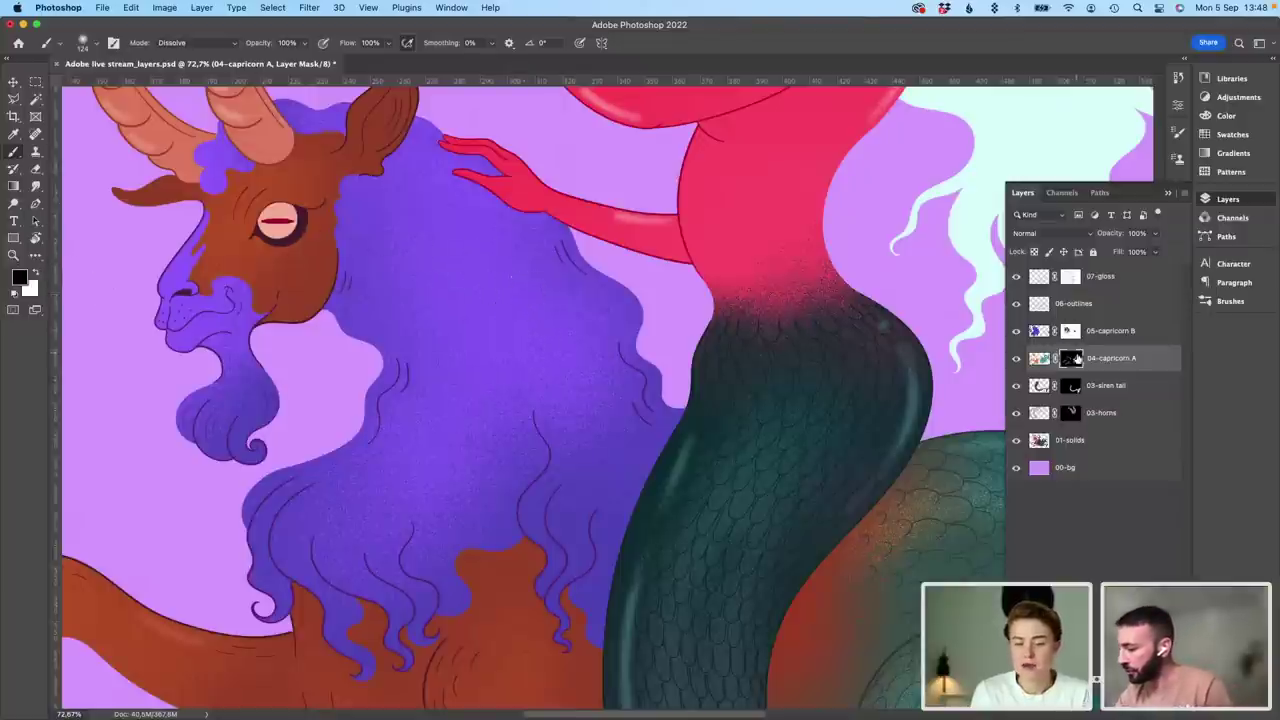
{"action": "left_click", "coordinate": [1070, 330]}
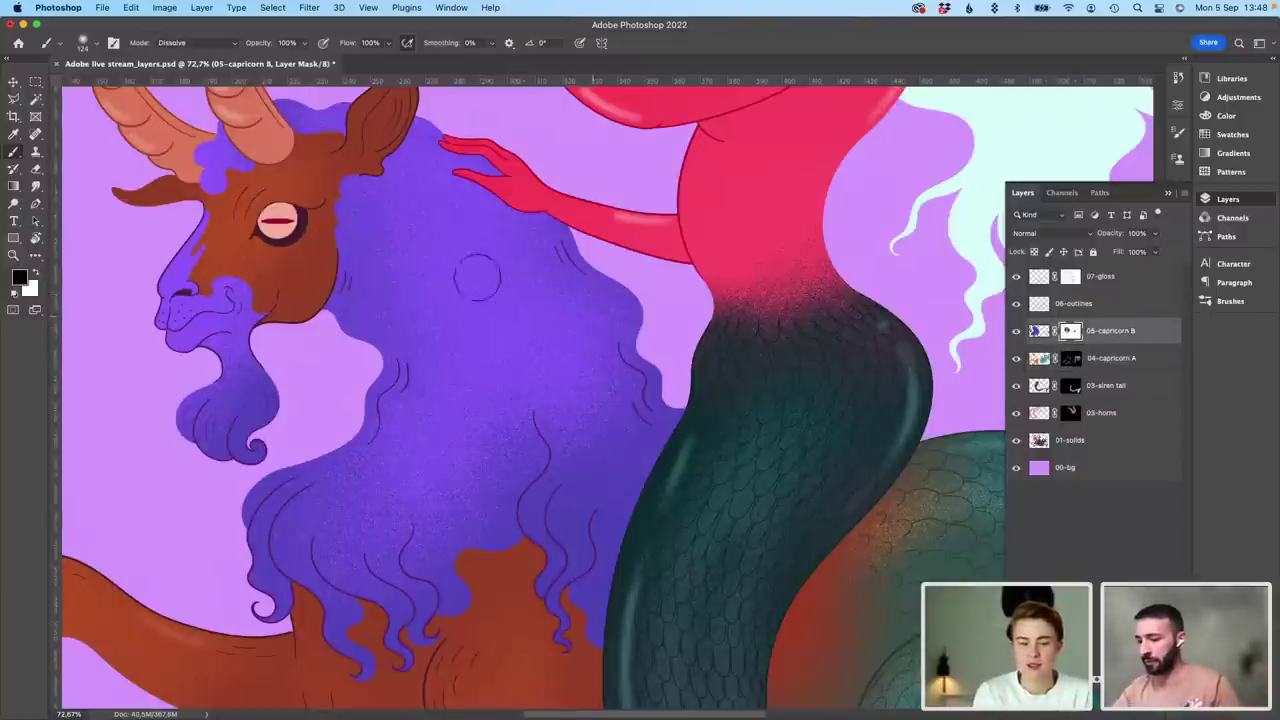
Step: Paint a white Dissolve test stroke on the mask down the goat's purple mane, and undo it
{"action": "left_click", "coordinate": [35, 271]}
{"action": "left_click_drag", "start_coordinate": [517, 272], "coordinate": [572, 424]}
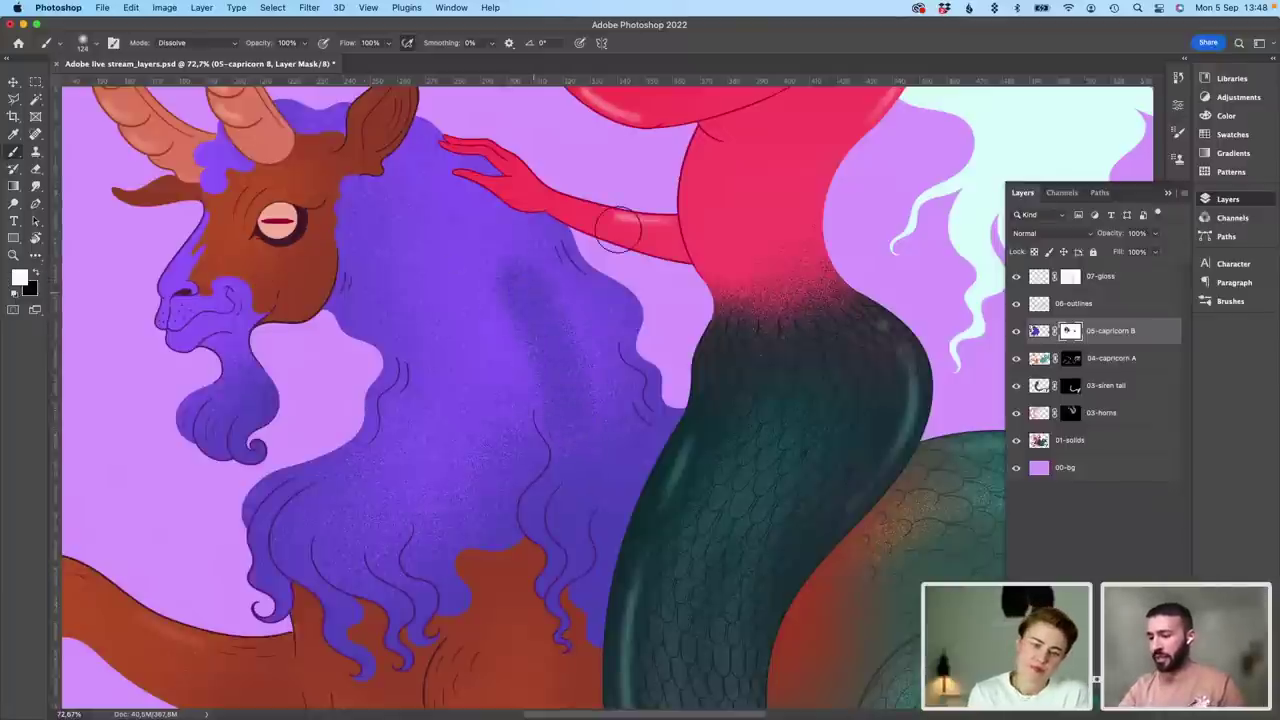
{"action": "key", "text": "super+z"}
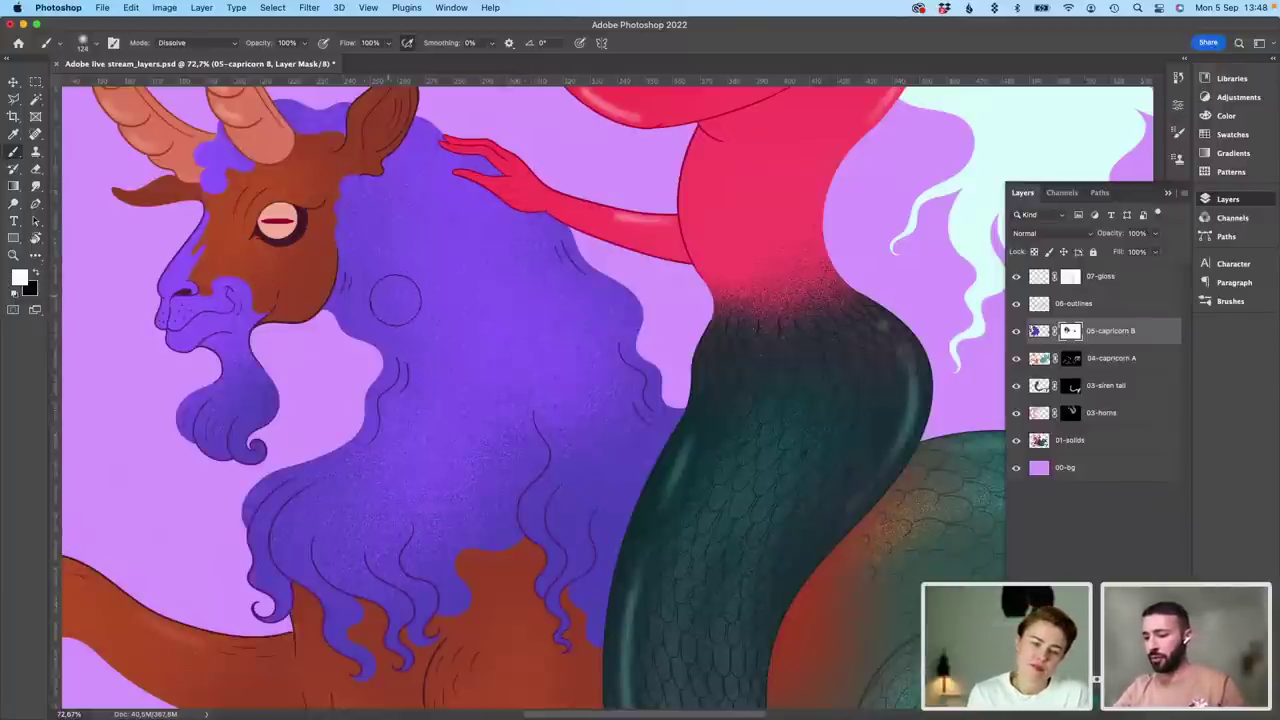
Step: Paint Dissolve test strokes over the goat's purple mane on the 05-capricorn B layer, and undo them
{"action": "scroll", "coordinate": [434, 285], "scroll_direction": "up", "scroll_amount": 2}
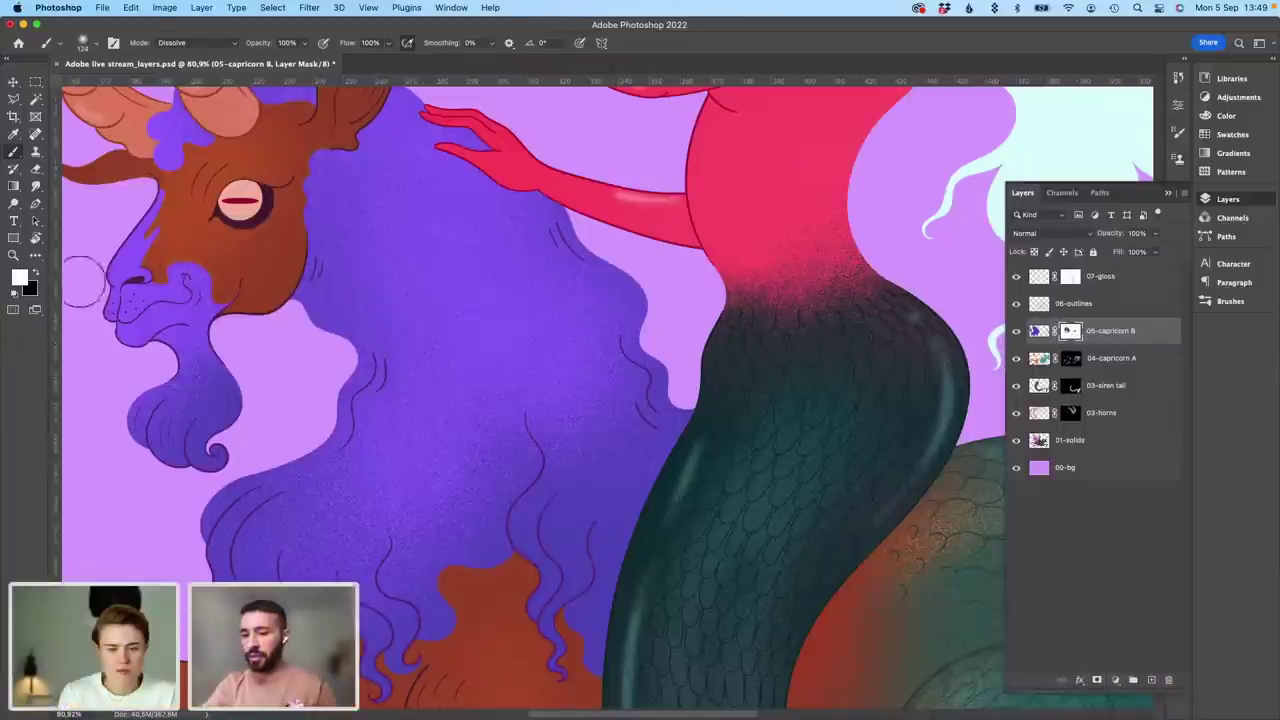
{"action": "mouse_move", "coordinate": [385, 320]}
{"action": "left_mouse_down"}
{"action": "mouse_move", "coordinate": [400, 286]}
{"action": "mouse_move", "coordinate": [396, 352]}
{"action": "mouse_move", "coordinate": [352, 404]}
{"action": "mouse_move", "coordinate": [257, 451]}
{"action": "left_mouse_up"}
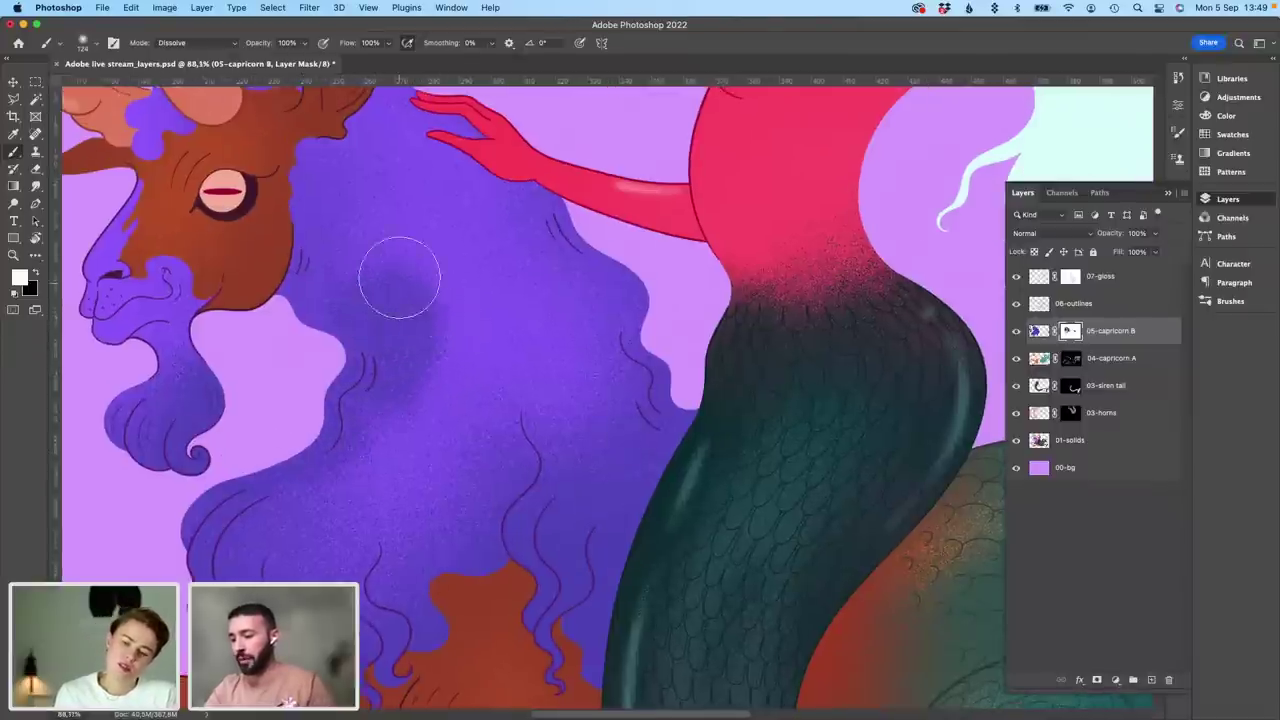
{"action": "scroll", "coordinate": [449, 320], "scroll_direction": "up", "scroll_amount": 1}
{"action": "key", "text": "bracketright"}
{"action": "scroll", "coordinate": [378, 274], "scroll_direction": "up", "scroll_amount": 3}
{"action": "scroll", "coordinate": [490, 216], "scroll_direction": "down", "scroll_amount": 2}
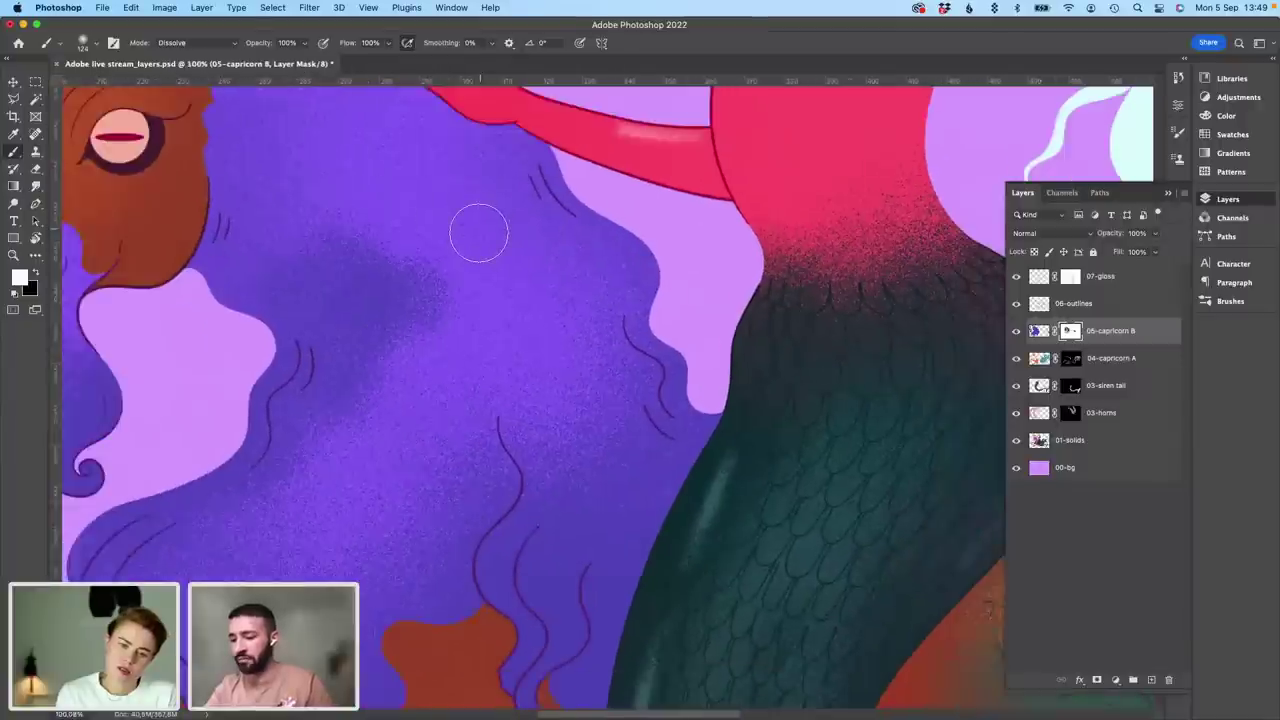
{"action": "scroll", "coordinate": [479, 233], "scroll_direction": "down", "scroll_amount": 1}
{"action": "key", "text": "super+z"}
{"action": "key", "text": "super+z"}
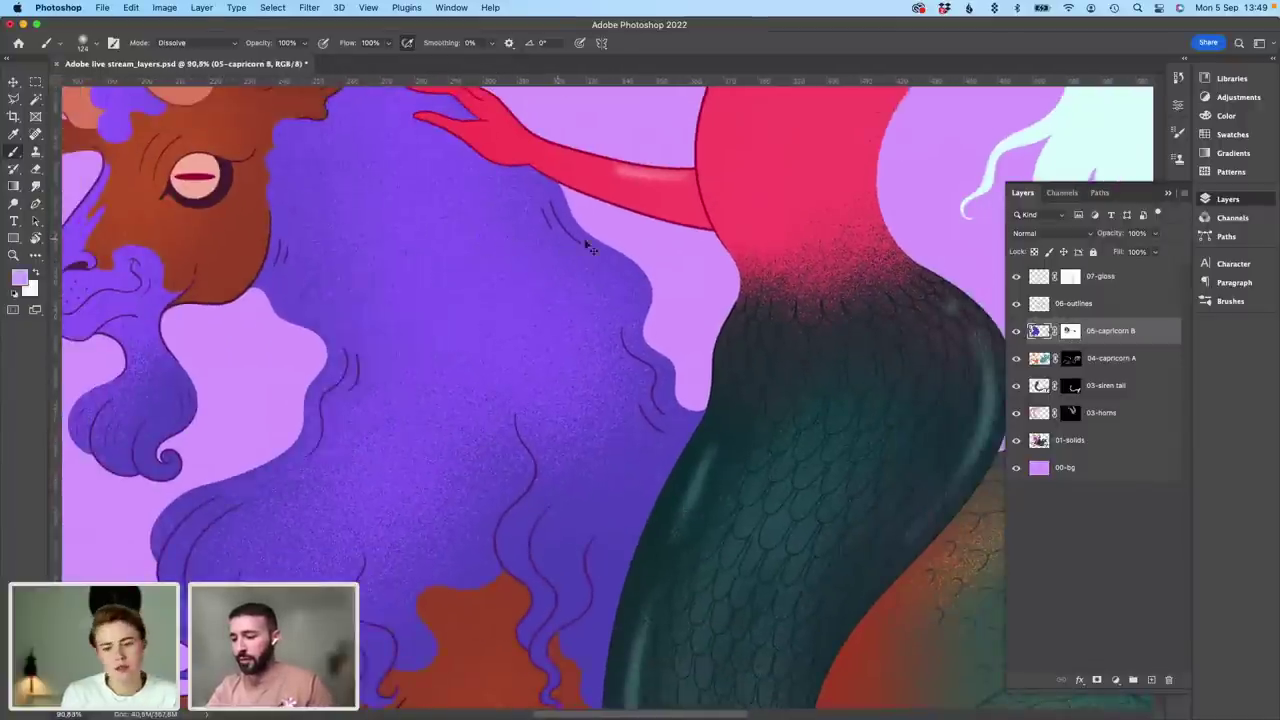
{"action": "left_click_drag", "start_coordinate": [655, 329], "coordinate": [603, 212]}
{"action": "key", "text": "super+z"}
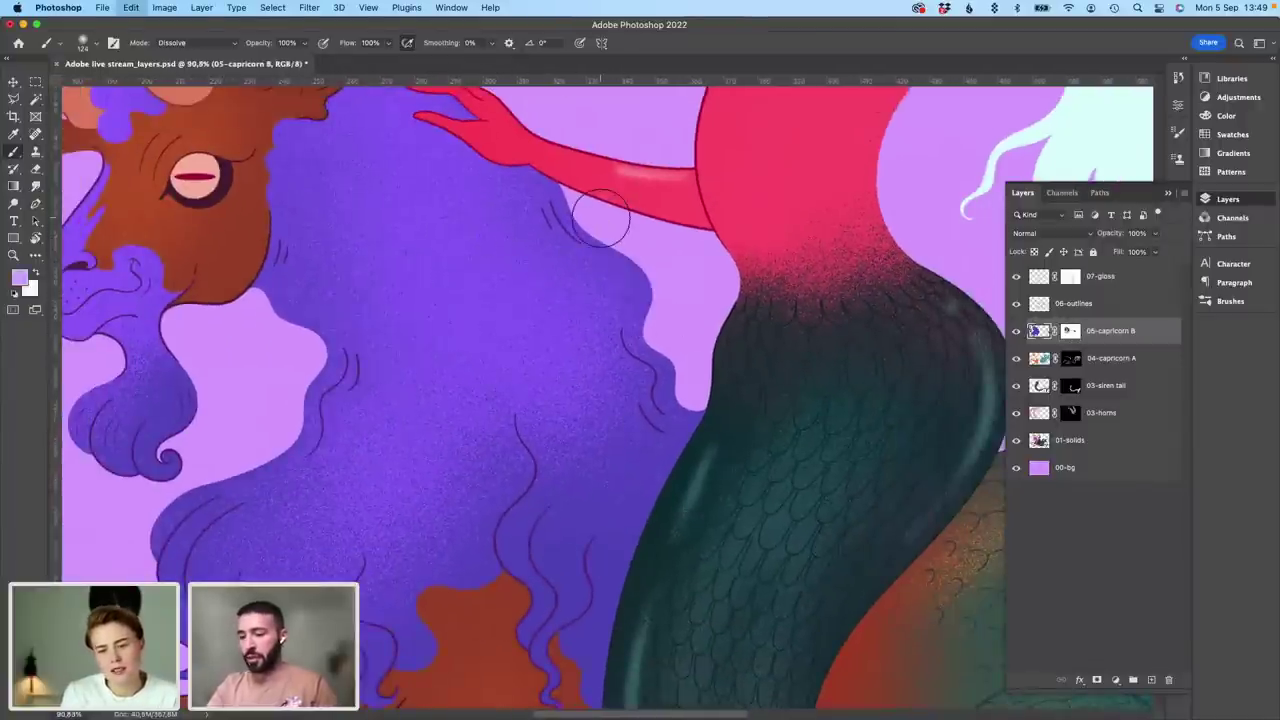
Step: Examine the grainy shading on both tails and the whole illustration, and activate the Move tool
{"action": "scroll", "coordinate": [480, 172], "scroll_direction": "down", "scroll_amount": 5}
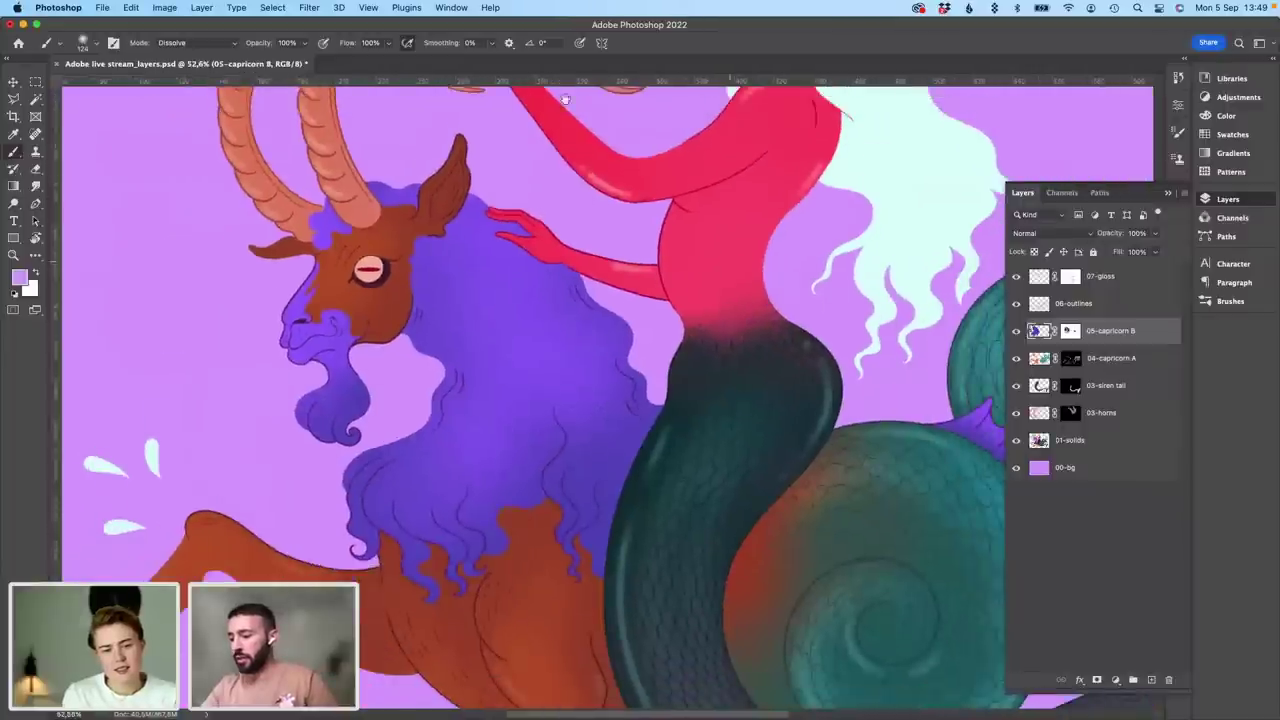
{"action": "left_click_drag", "start_coordinate": [797, 393], "coordinate": [543, 386]}
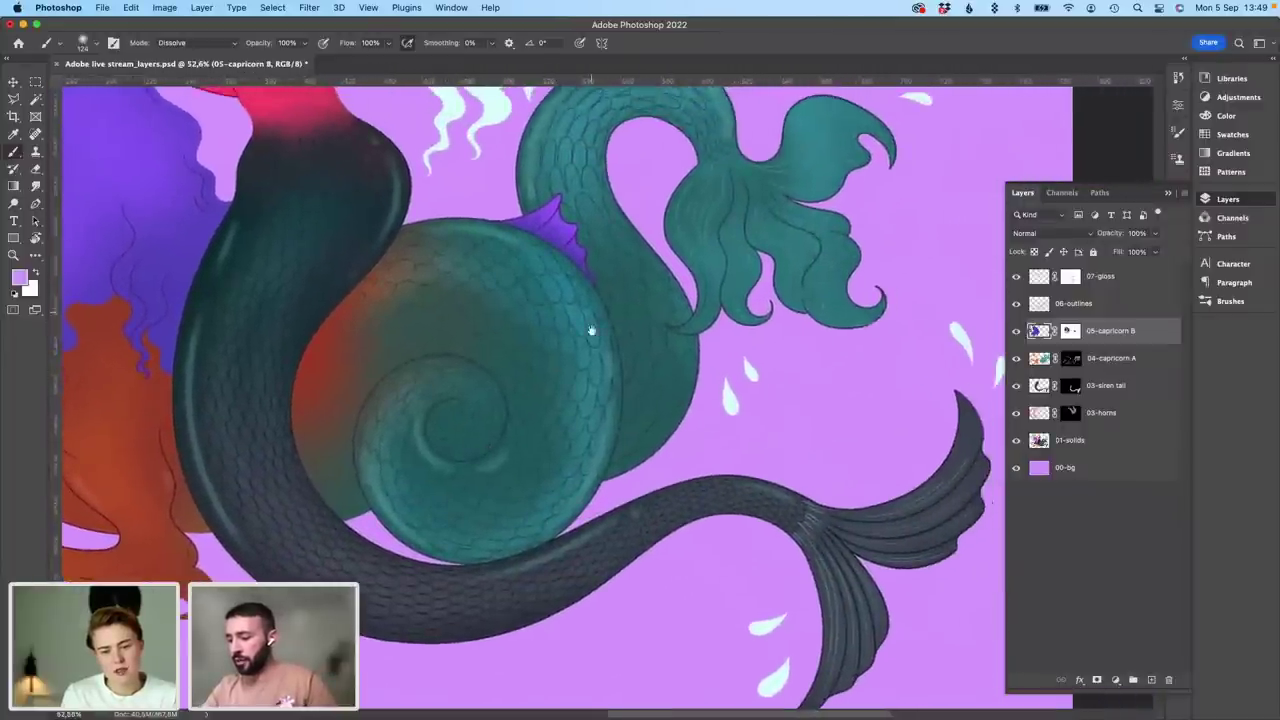
{"action": "left_click_drag", "start_coordinate": [591, 331], "coordinate": [620, 384]}
{"action": "scroll", "coordinate": [699, 330], "scroll_direction": "down", "scroll_amount": 3}
{"action": "scroll", "coordinate": [699, 330], "scroll_direction": "left", "scroll_amount": 5}
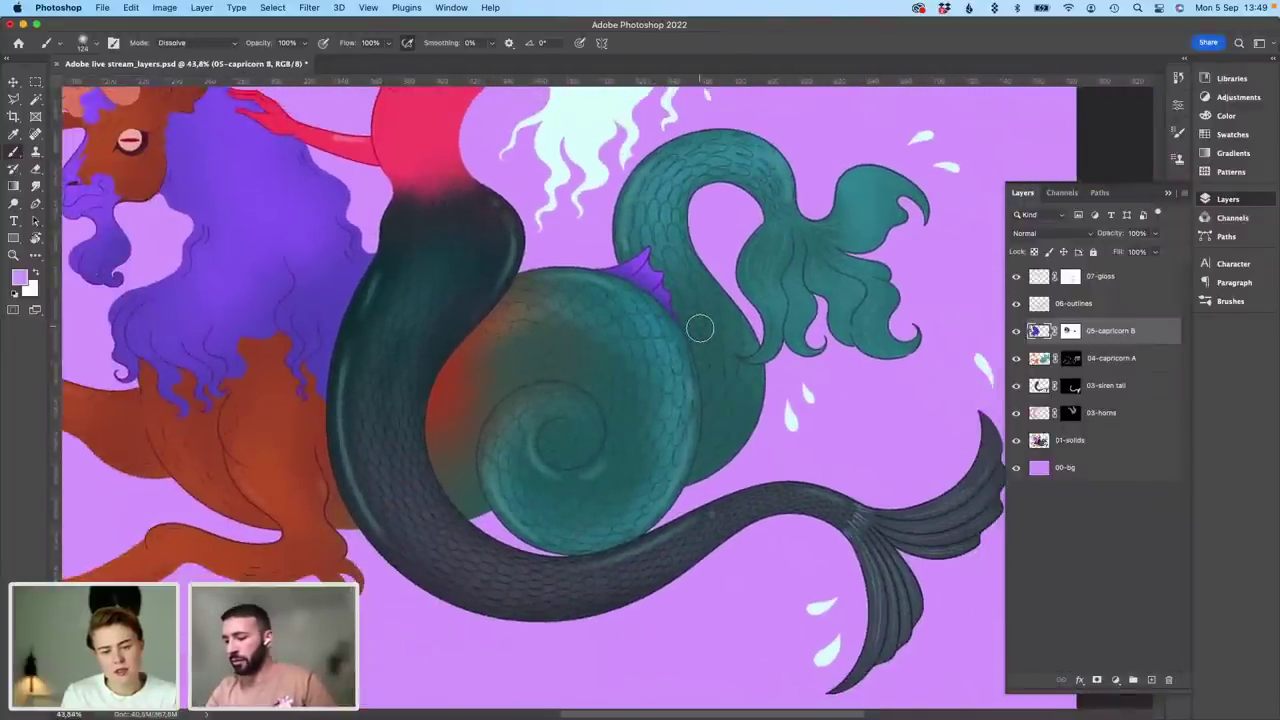
{"action": "scroll", "coordinate": [699, 325], "scroll_direction": "down", "scroll_amount": 3}
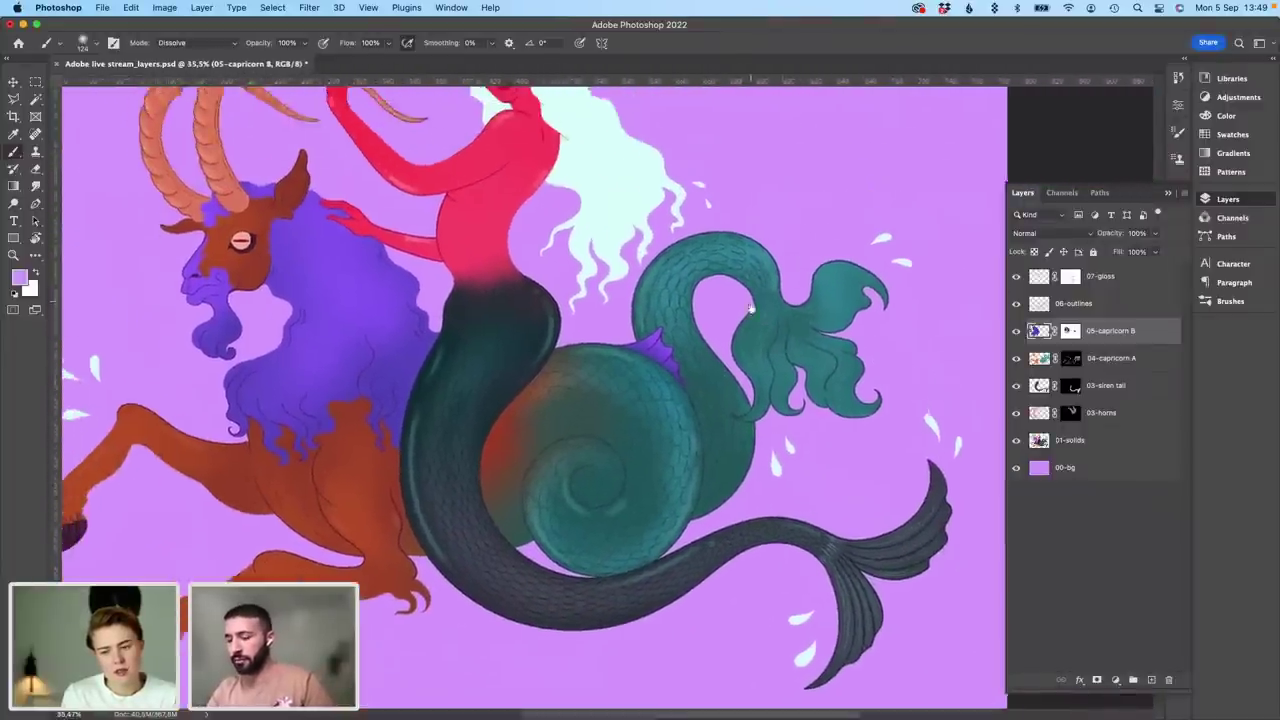
{"action": "scroll", "coordinate": [749, 288], "scroll_direction": "up", "scroll_amount": 3}
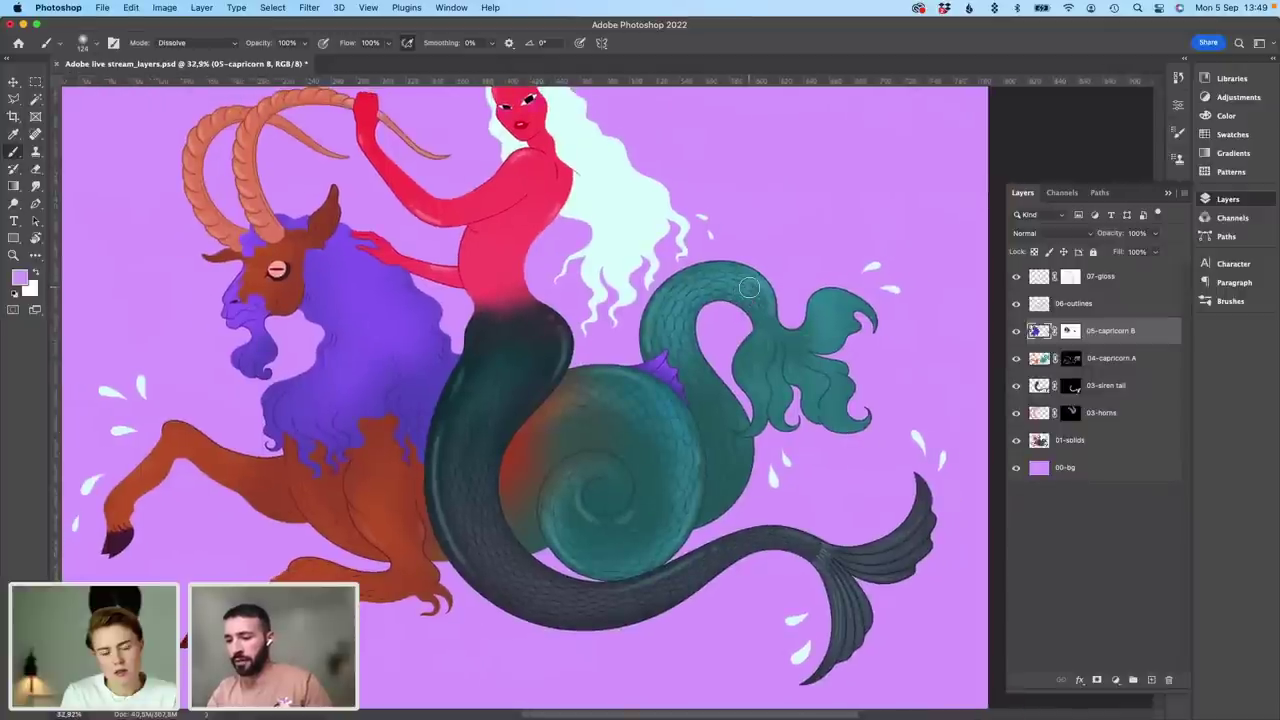
{"action": "scroll", "coordinate": [740, 306], "scroll_direction": "down", "scroll_amount": 1}
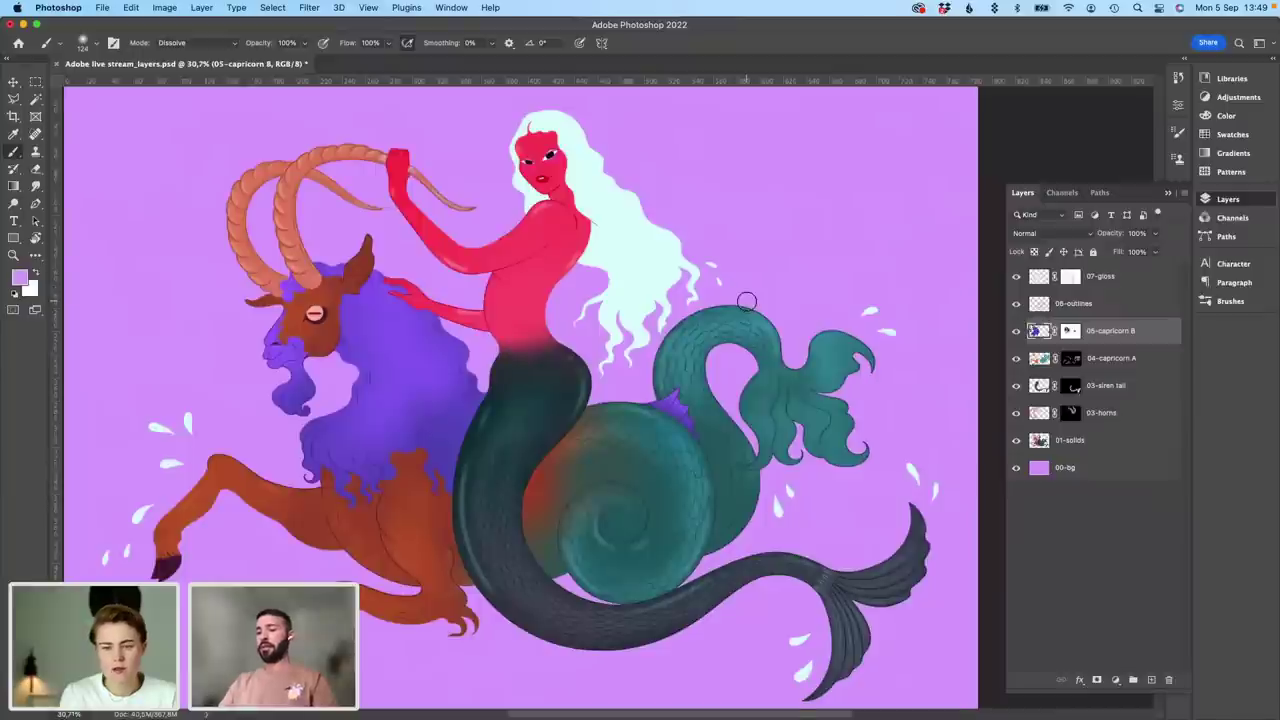
{"action": "scroll", "coordinate": [850, 295], "scroll_direction": "down", "scroll_amount": 1}
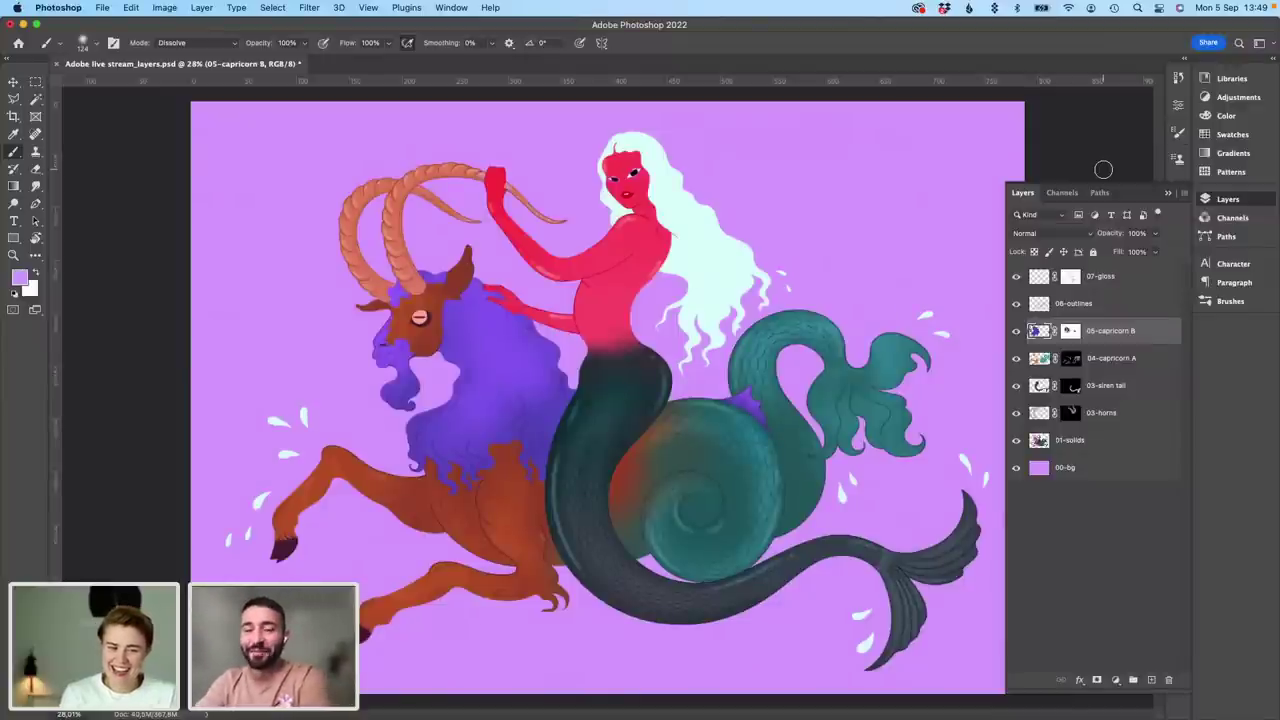
{"action": "left_click", "coordinate": [14, 82]}
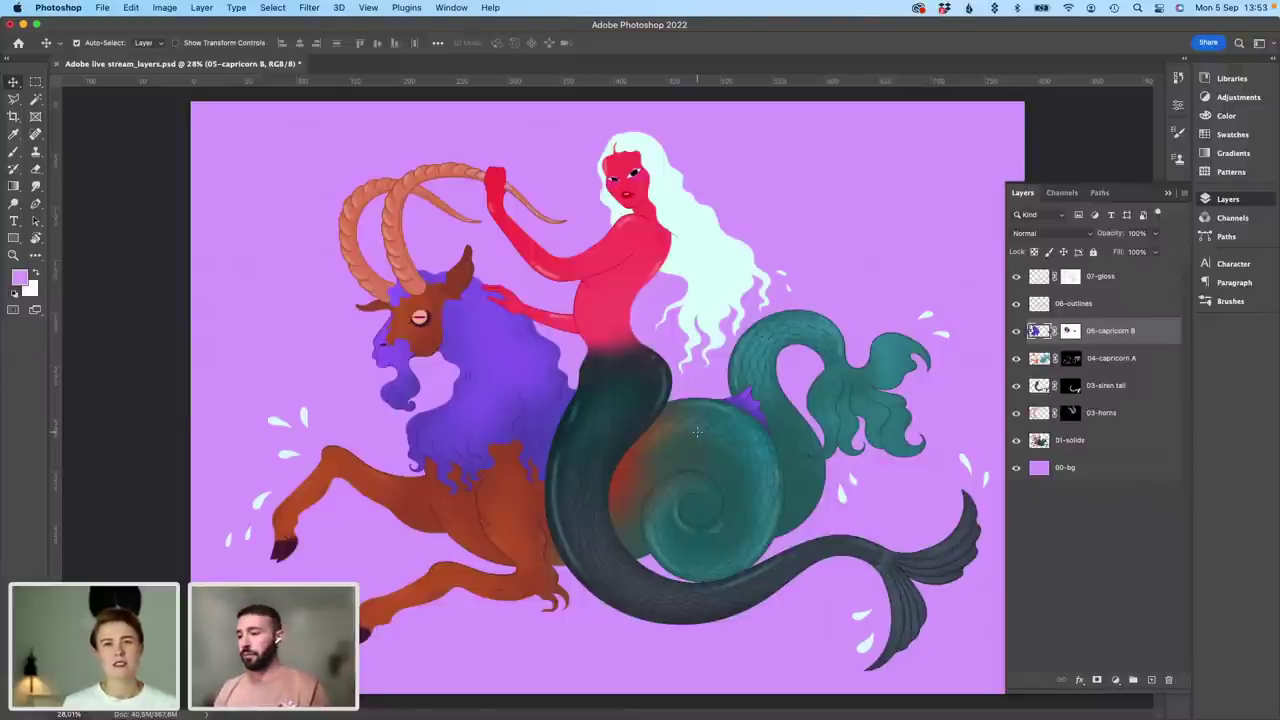
Step: Switch to the portfolio website in Chrome and open the Die Schlange des B. project to examine its artwork up close
{"action": "key", "text": "ctrl+Right"}
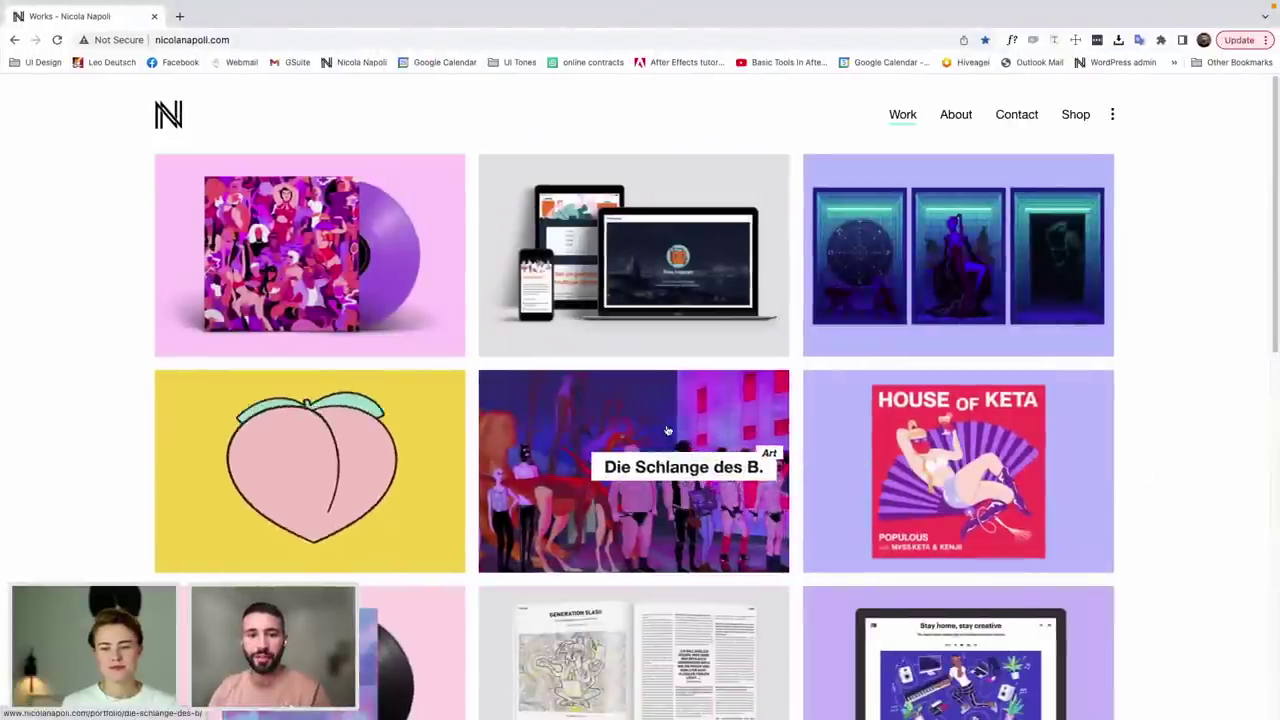
{"action": "left_click", "coordinate": [657, 472]}
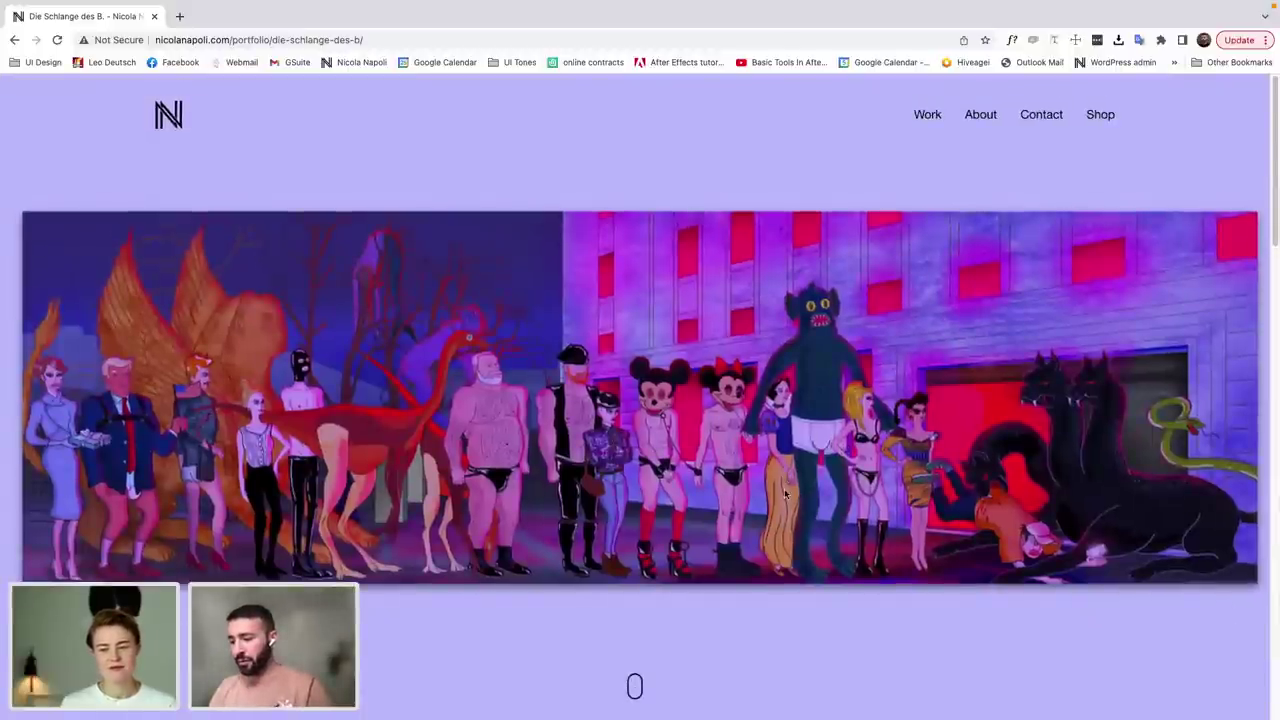
{"action": "scroll", "coordinate": [786, 490], "scroll_direction": "down", "scroll_amount": 6}
{"action": "scroll", "coordinate": [734, 441], "scroll_direction": "down", "scroll_amount": 2}
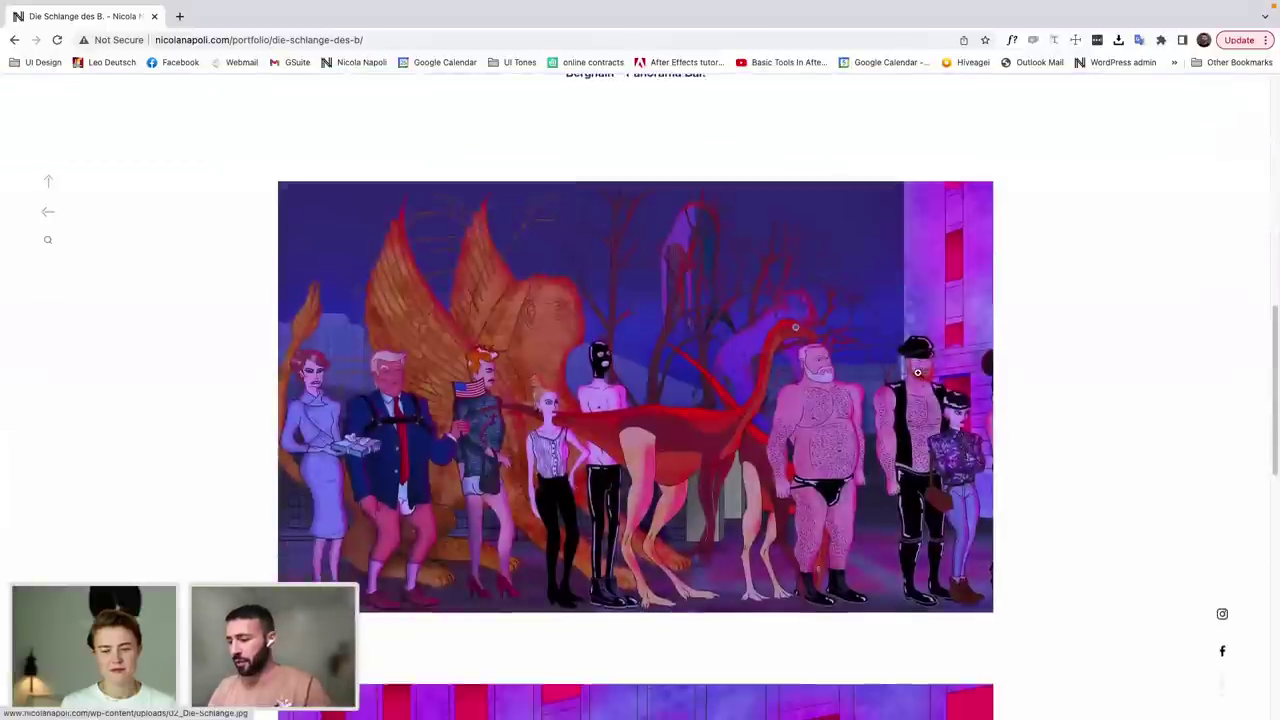
{"action": "scroll", "coordinate": [734, 450], "scroll_direction": "up", "scroll_amount": 5}
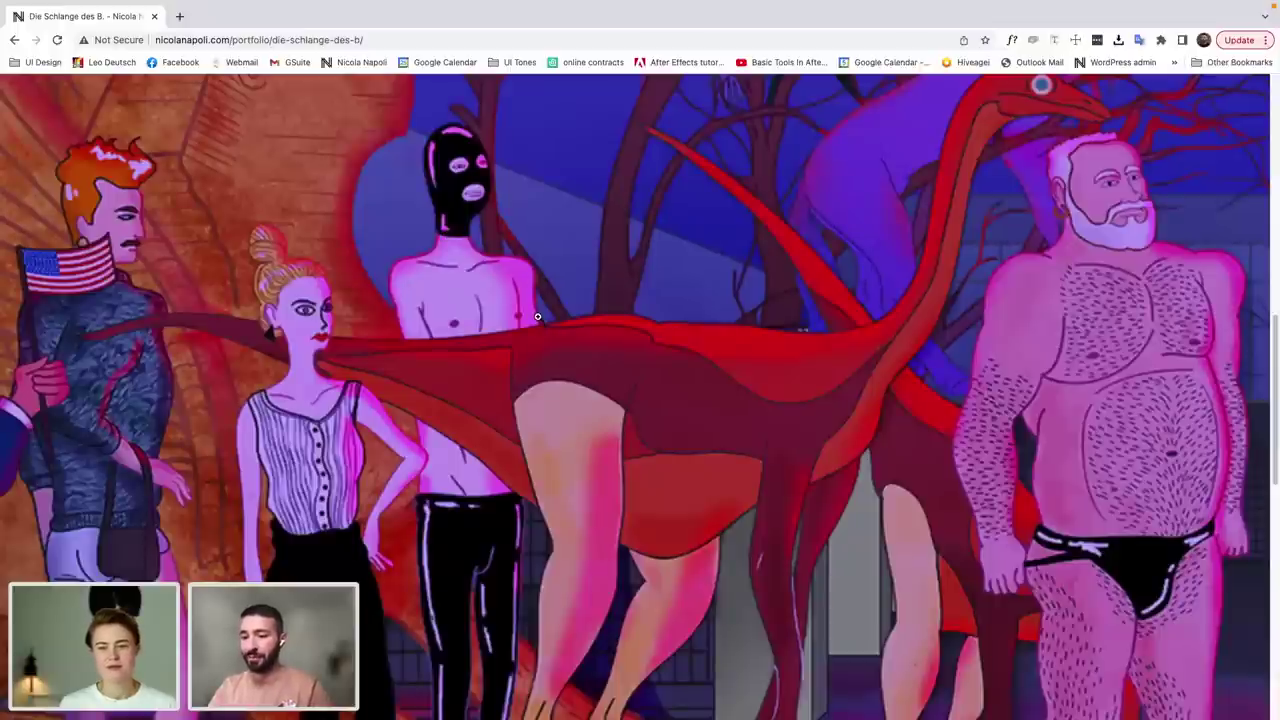
{"action": "scroll", "coordinate": [539, 367], "scroll_direction": "down", "scroll_amount": 5}
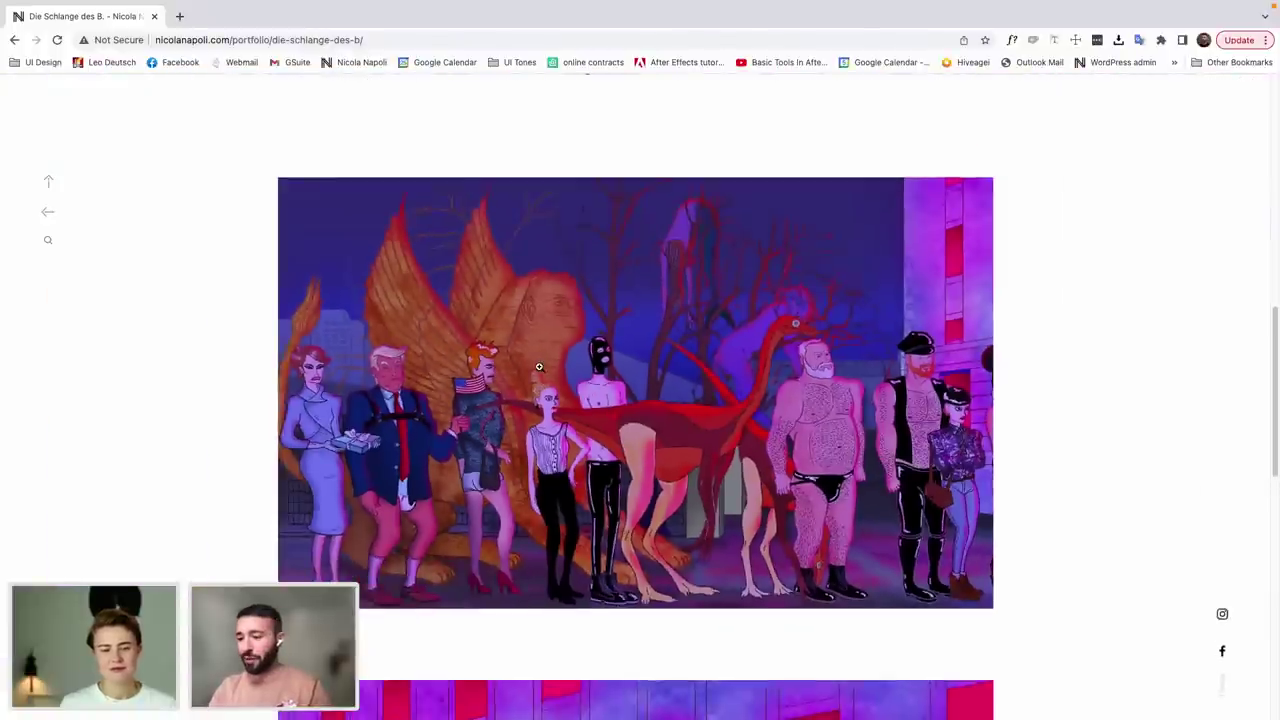
{"action": "left_click", "coordinate": [539, 367]}
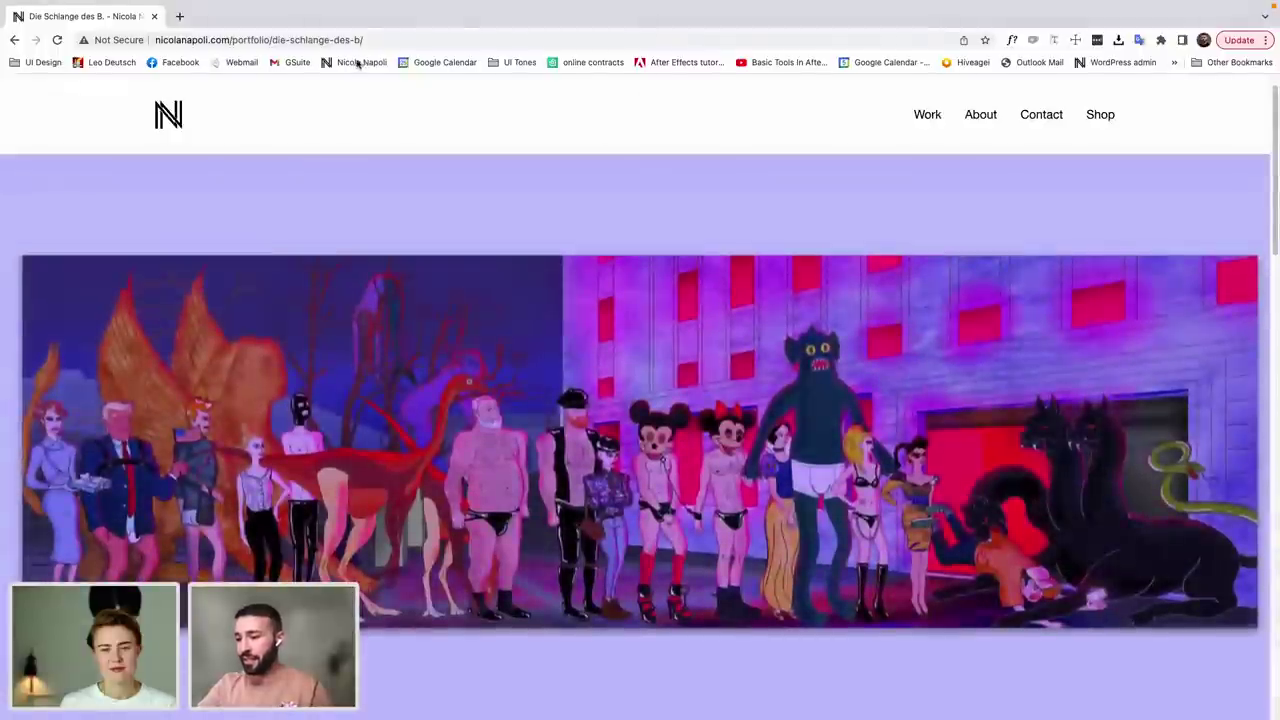
Step: Return to the portfolio's works overview and open the Populous ~ W project to look through its album cover artwork
{"action": "left_click", "coordinate": [357, 62]}
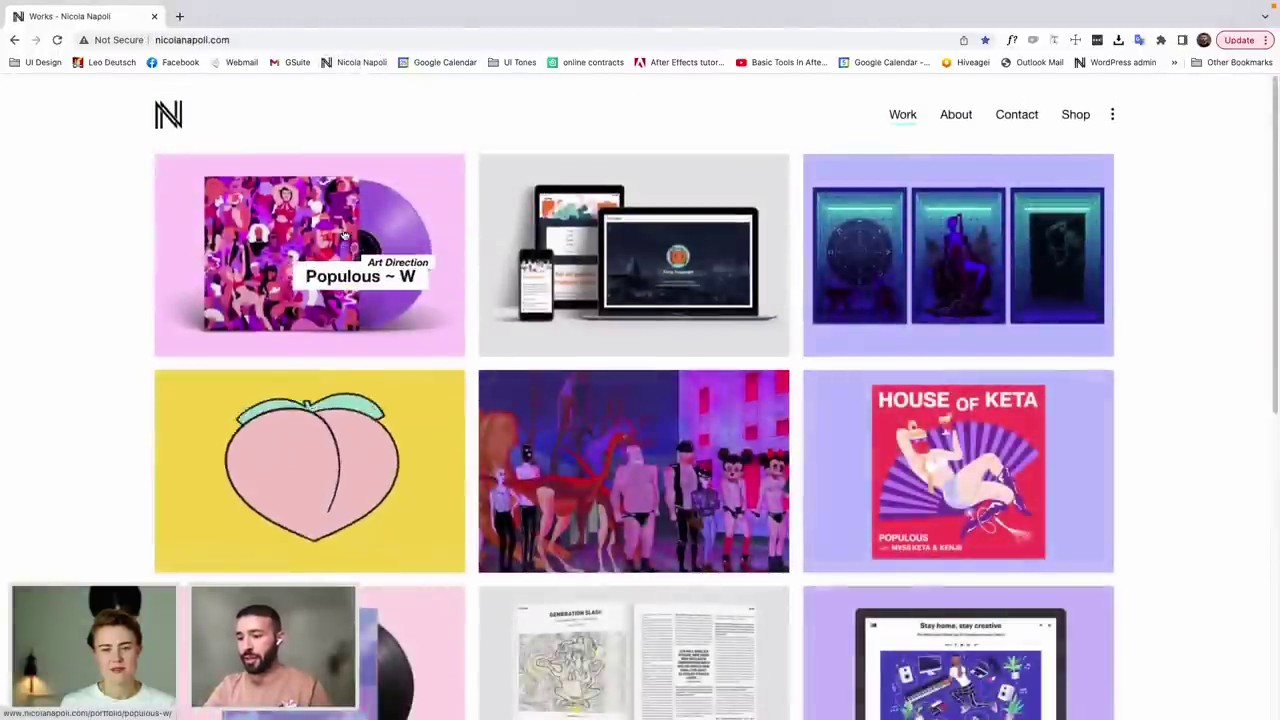
{"action": "left_click", "coordinate": [343, 234]}
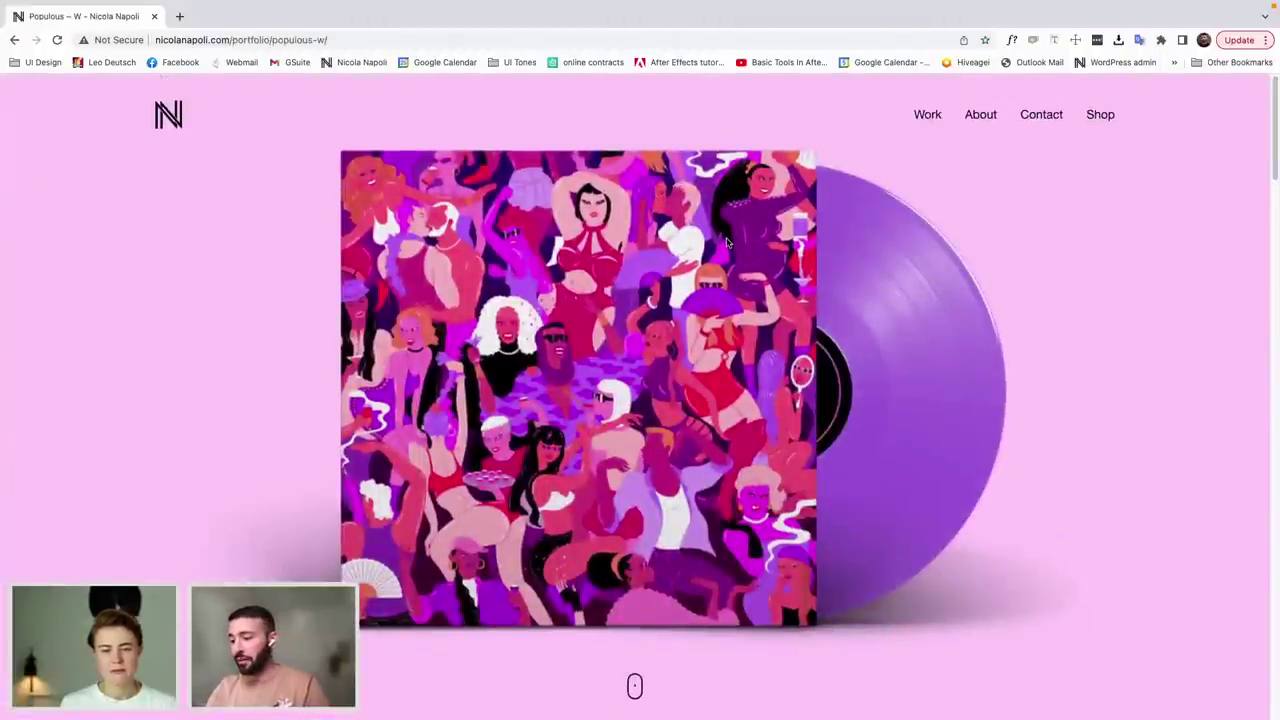
{"action": "scroll", "coordinate": [727, 243], "scroll_direction": "up", "scroll_amount": 3}
{"action": "scroll", "coordinate": [728, 244], "scroll_direction": "down", "scroll_amount": 3}
{"action": "scroll", "coordinate": [728, 245], "scroll_direction": "down", "scroll_amount": 10}
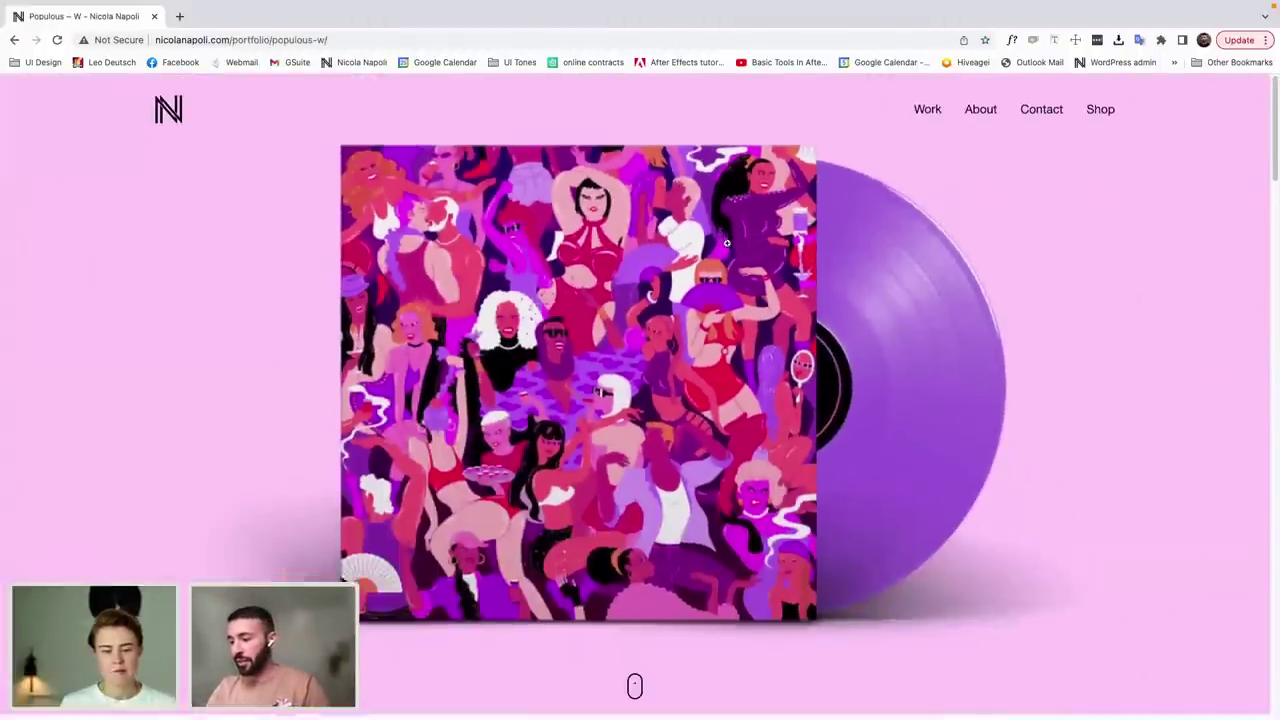
{"action": "scroll", "coordinate": [727, 249], "scroll_direction": "down", "scroll_amount": 3}
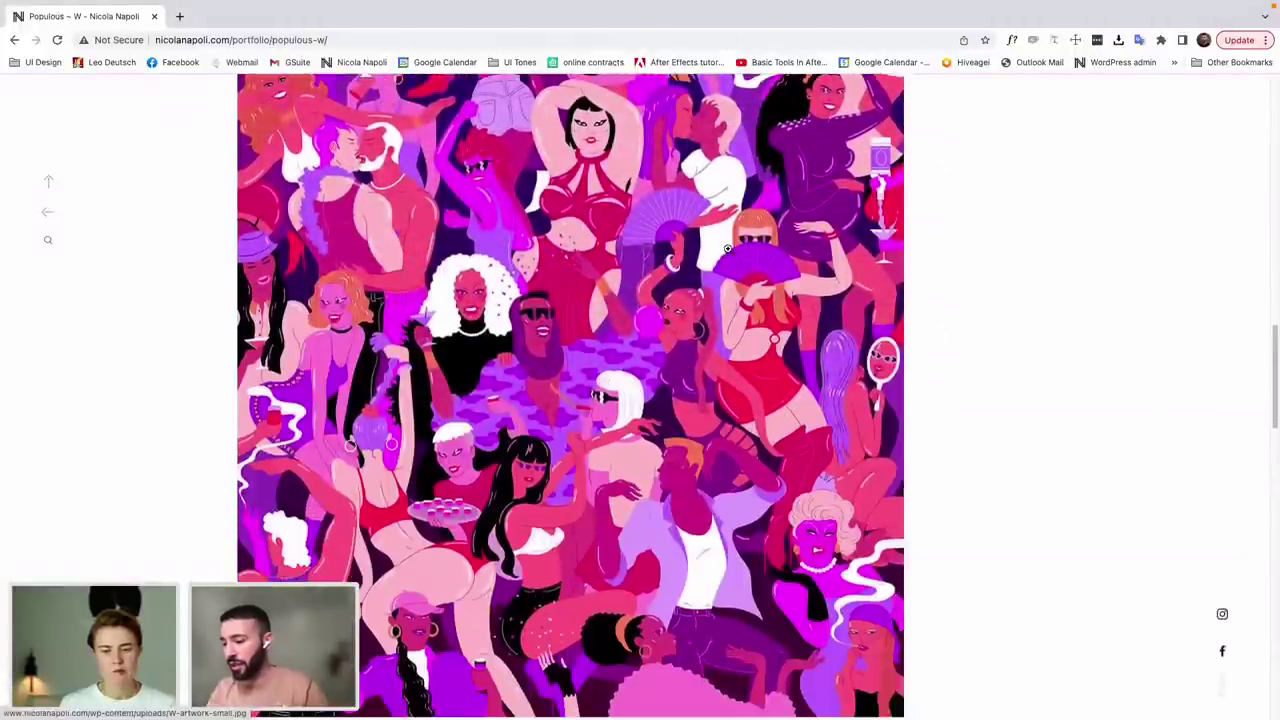